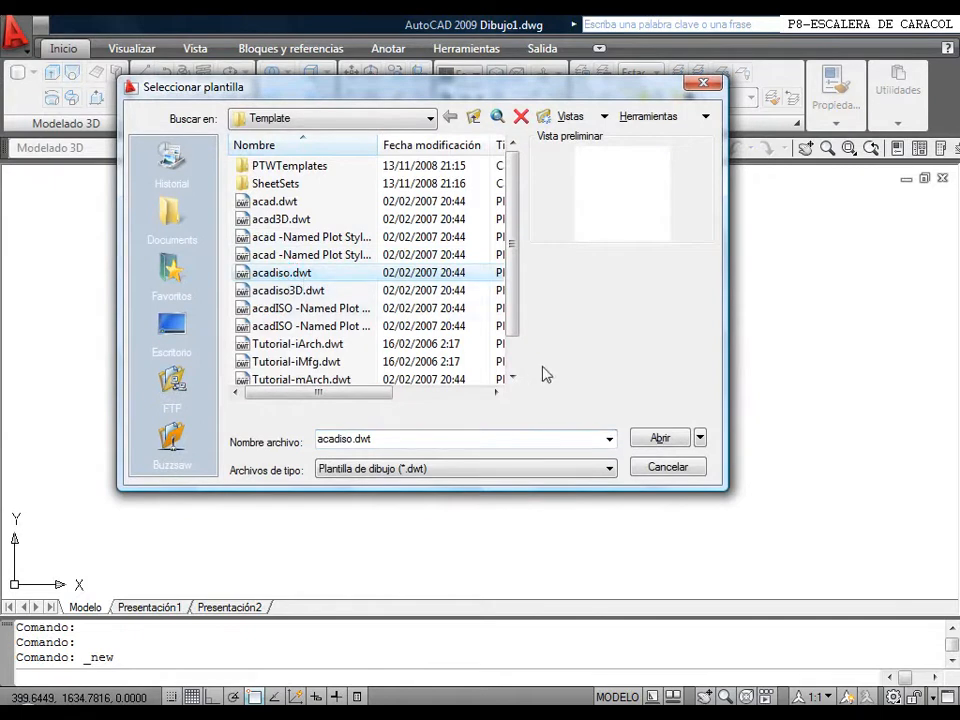
Create a drawing from the acadiso.dwt template and set its insertion scale units to metres (Metros).
left_click(658, 437)
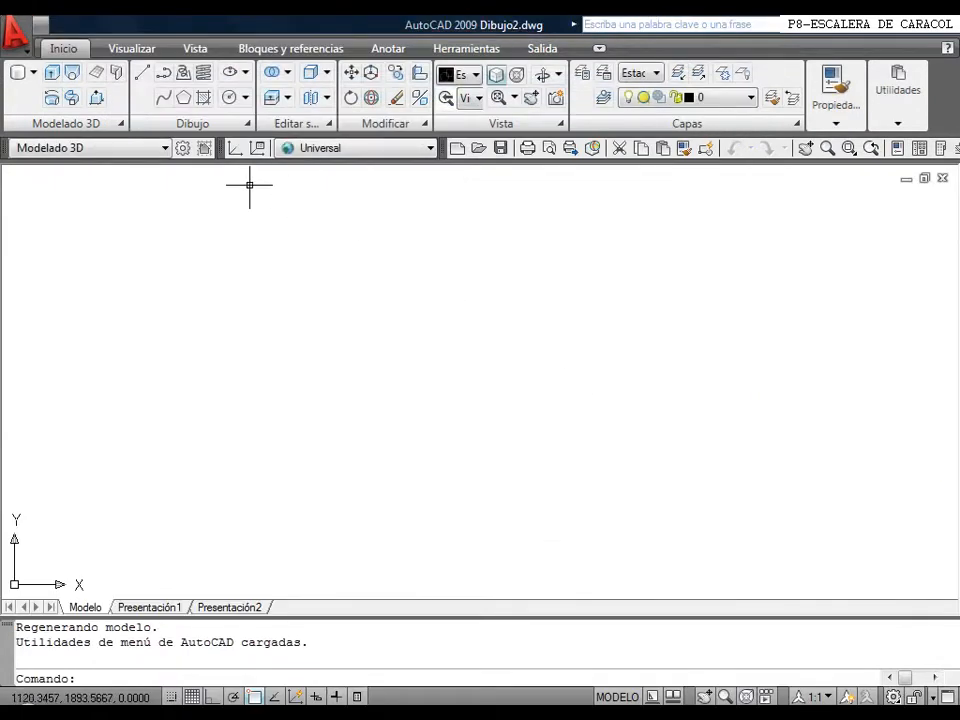
left_click(16, 32)
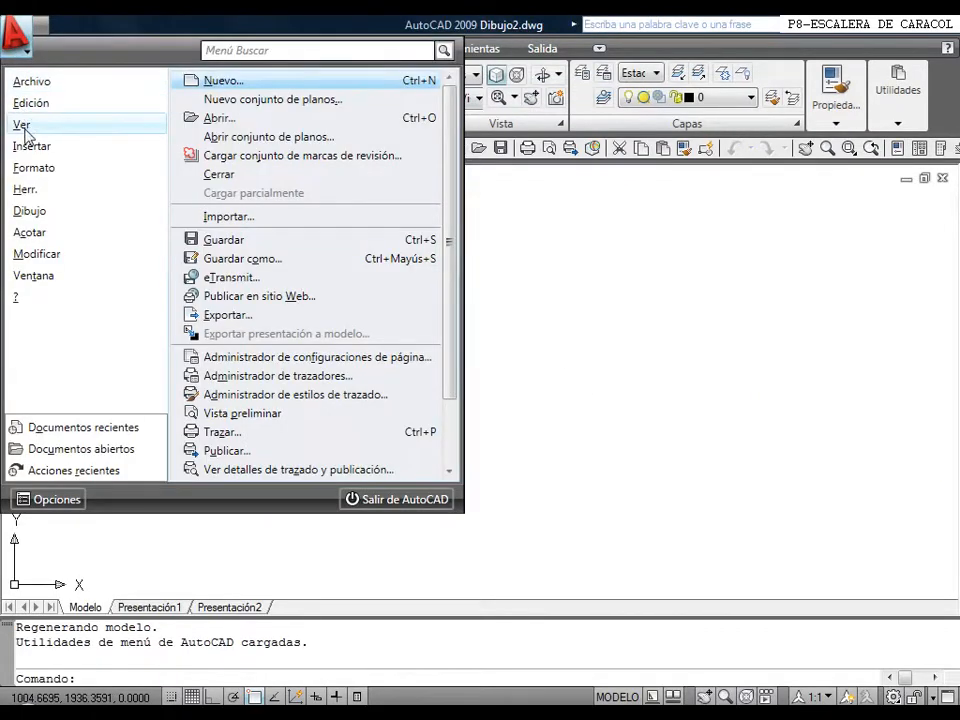
mouse_move(80, 188)
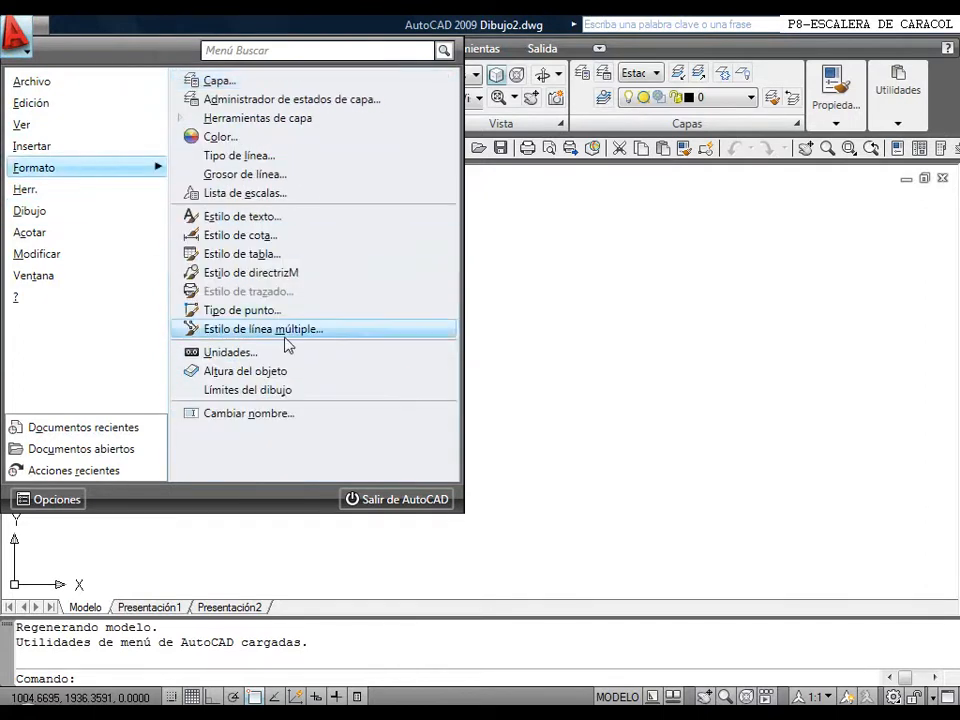
left_click(258, 354)
left_click(424, 330)
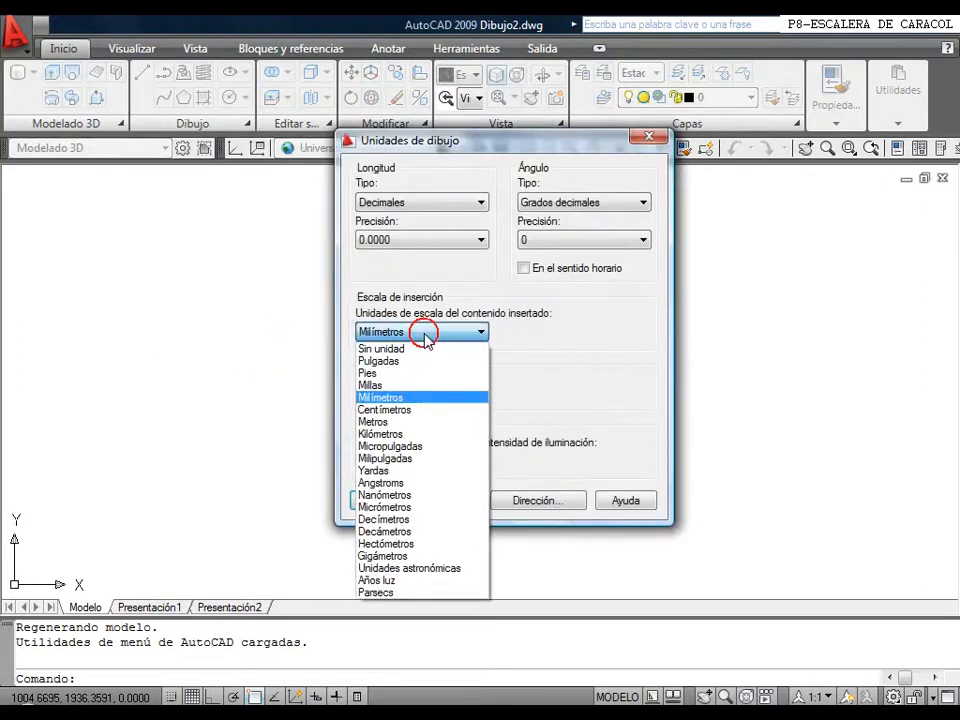
left_click(372, 421)
left_click(386, 501)
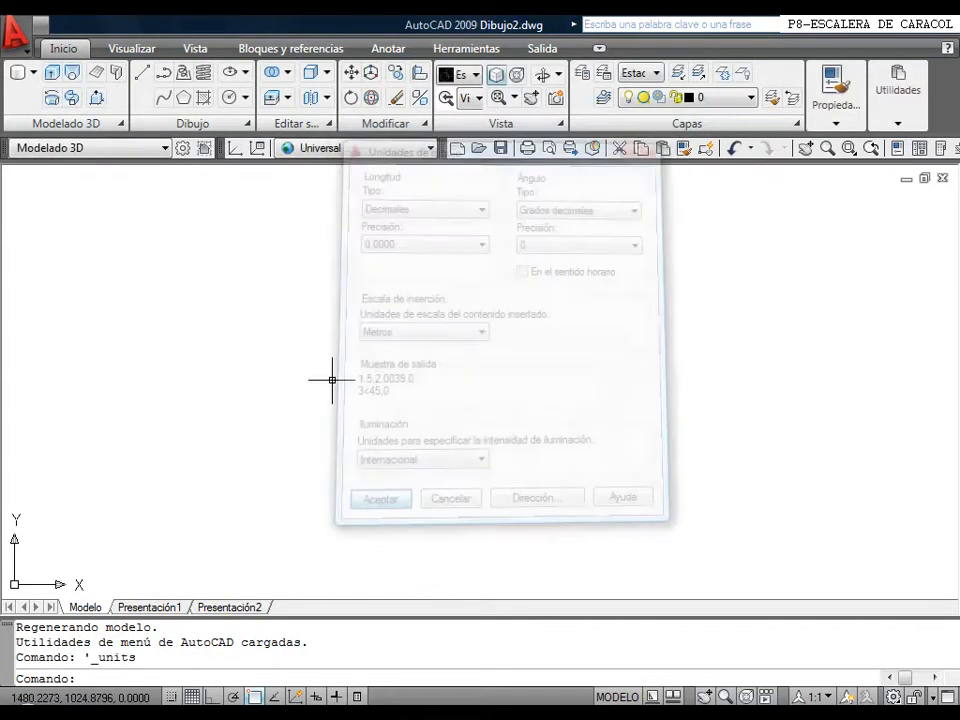
Set the drawing limits from -5,-5 to 5,5 and zoom the view to the extents.
left_click(16, 30)
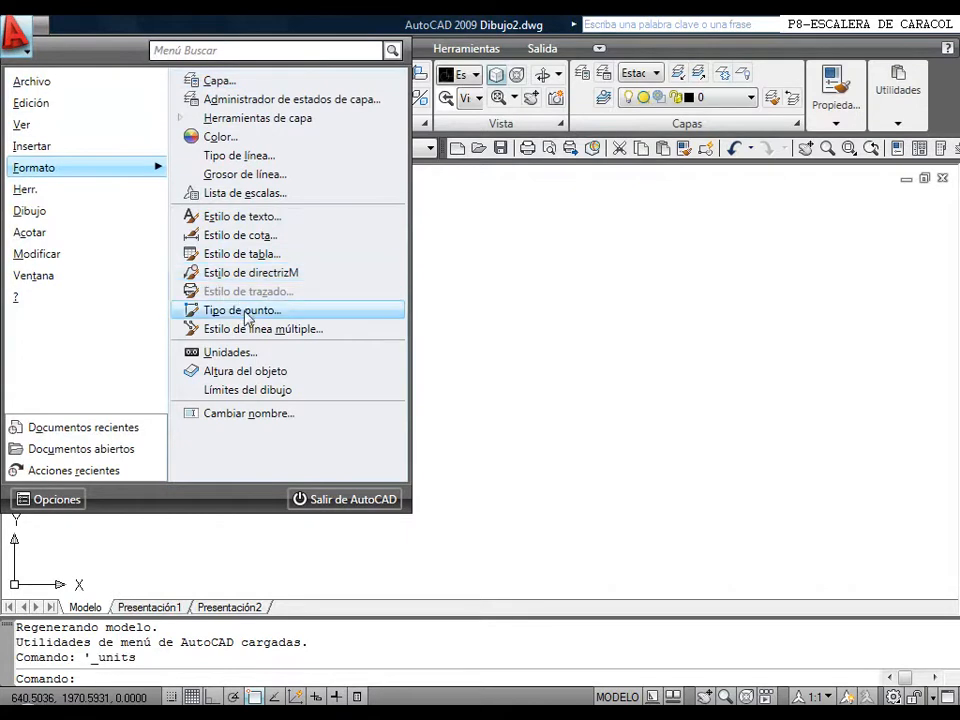
left_click(212, 389)
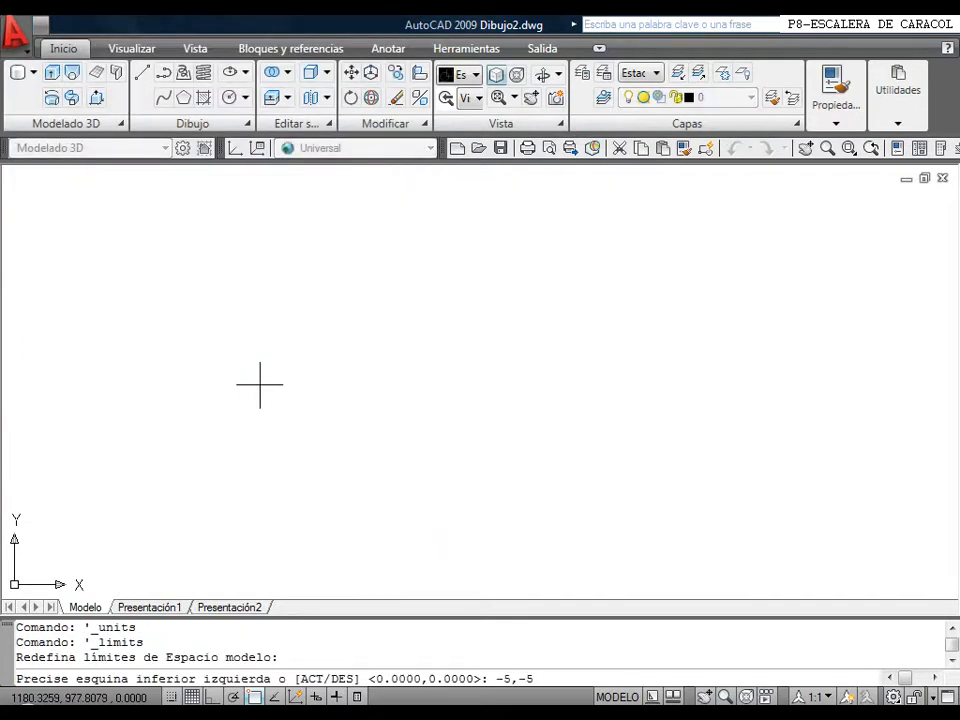
type("-5,-5")
key("Return")
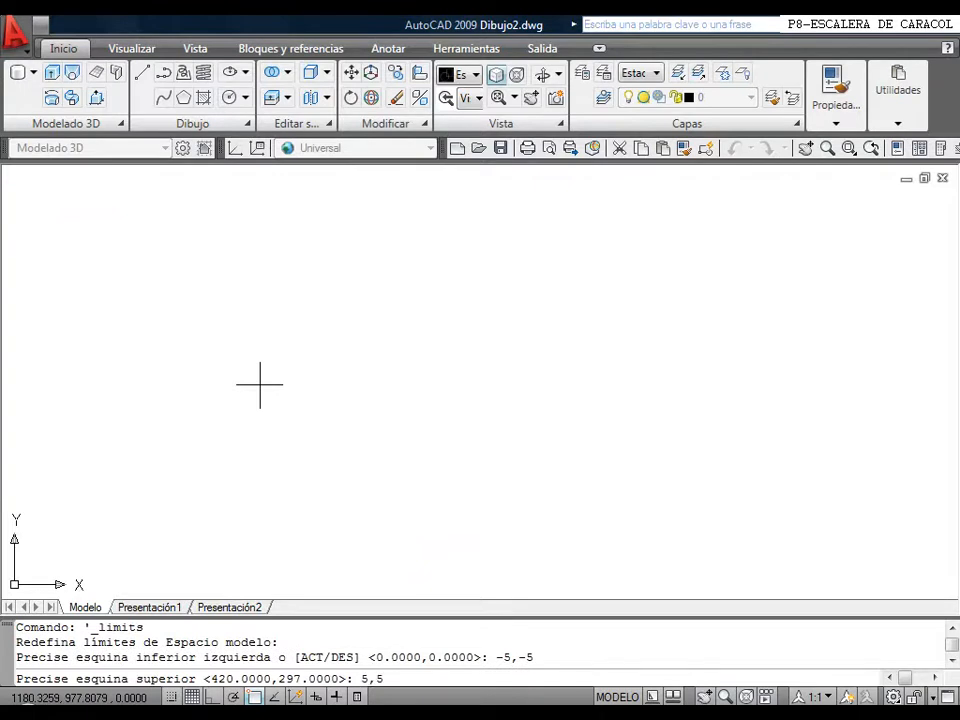
type("5,5")
key("Return")
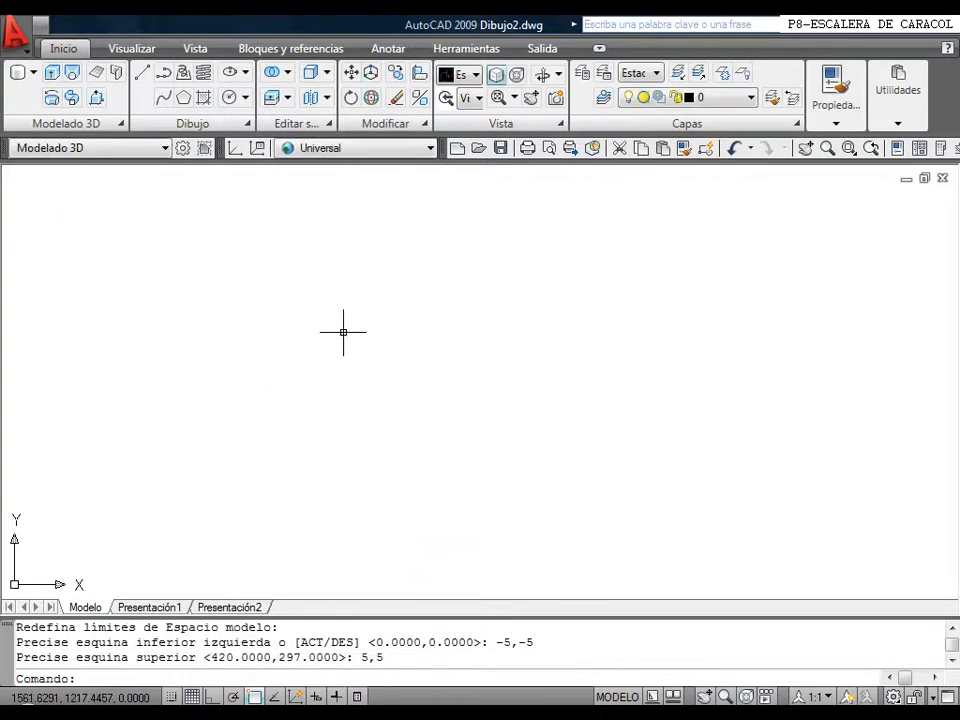
left_click(498, 99)
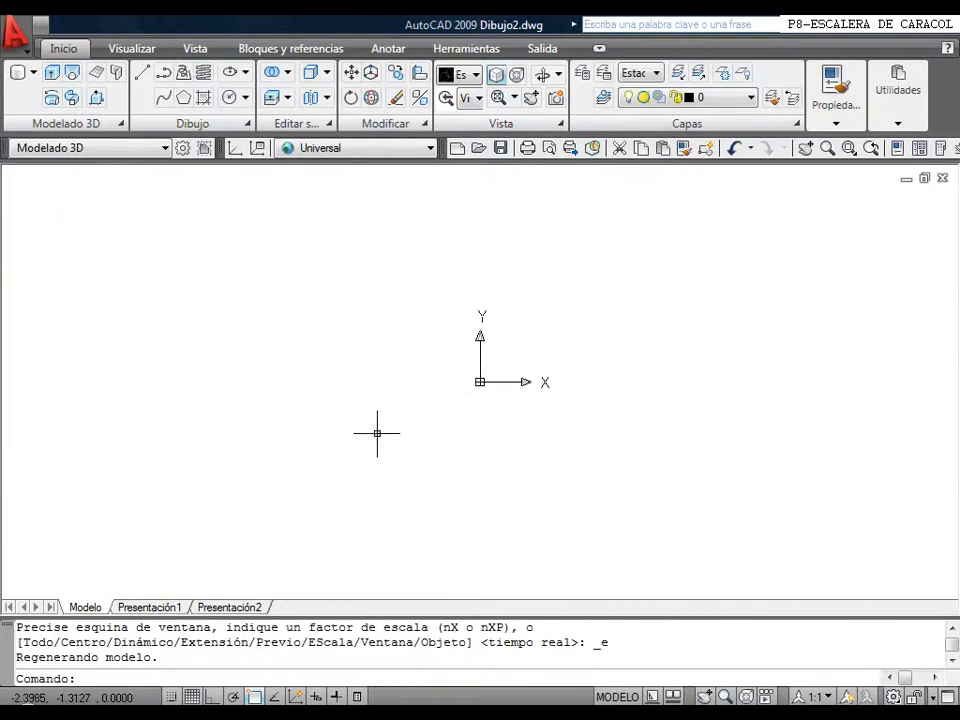
Draw a circle centred at 0,0 with a radius of 0.4.
left_click(229, 97)
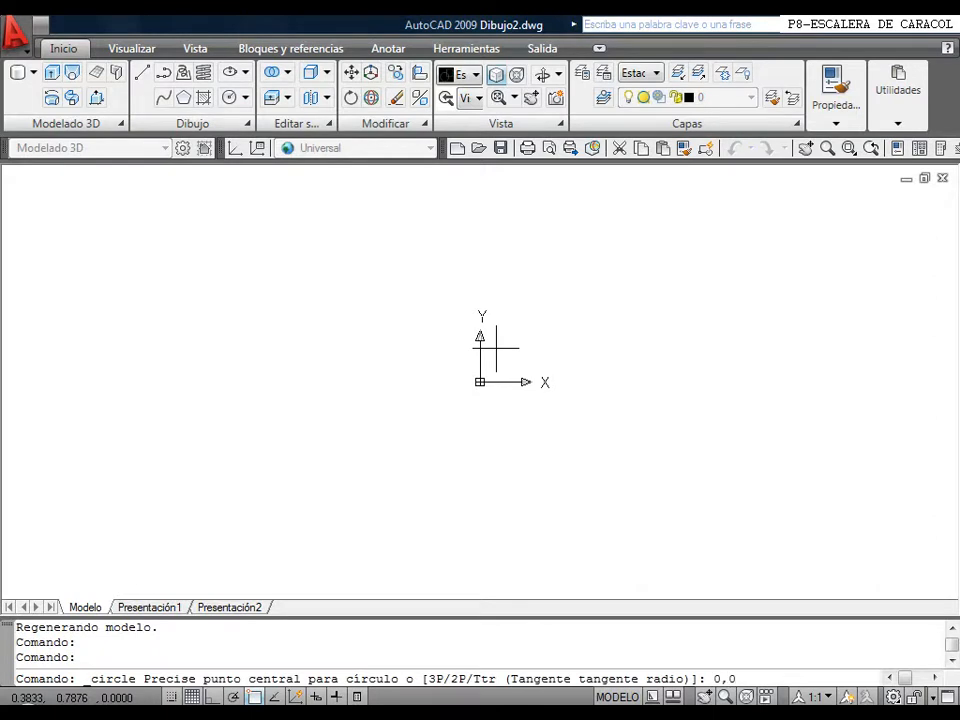
type("0,0")
key("Return")
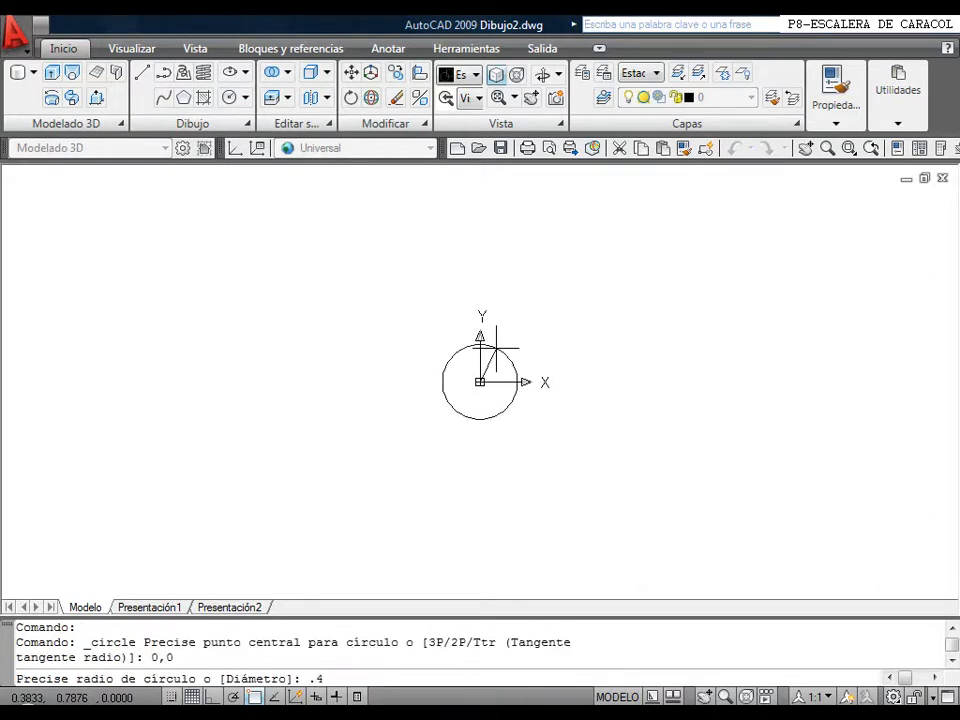
key("Return")
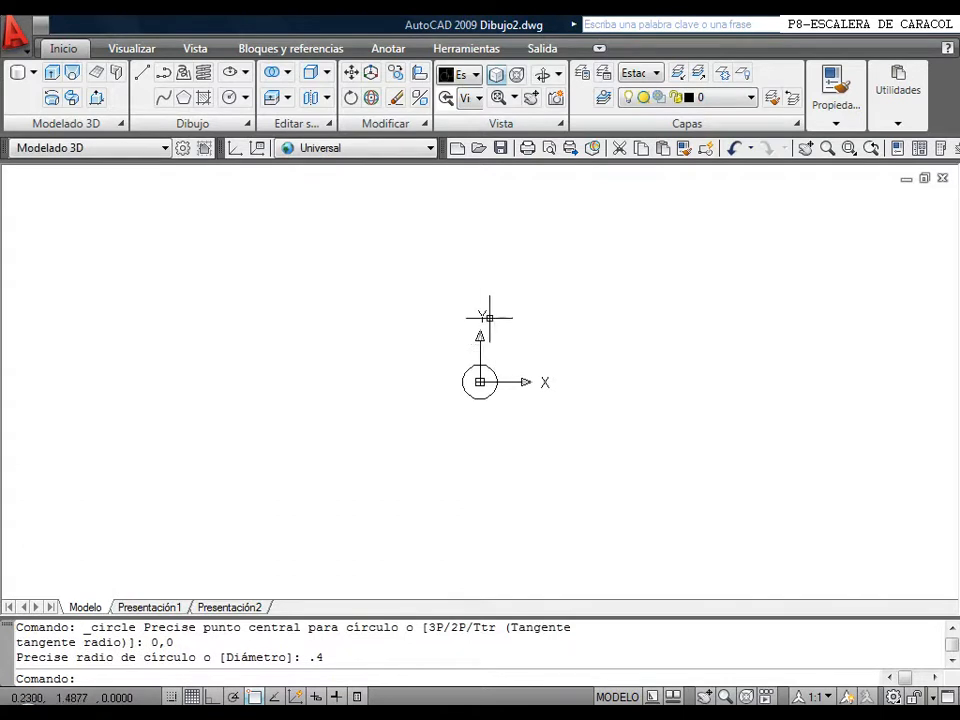
Offset the circle outward by 1.8 to create a larger concentric circle.
left_click(380, 126)
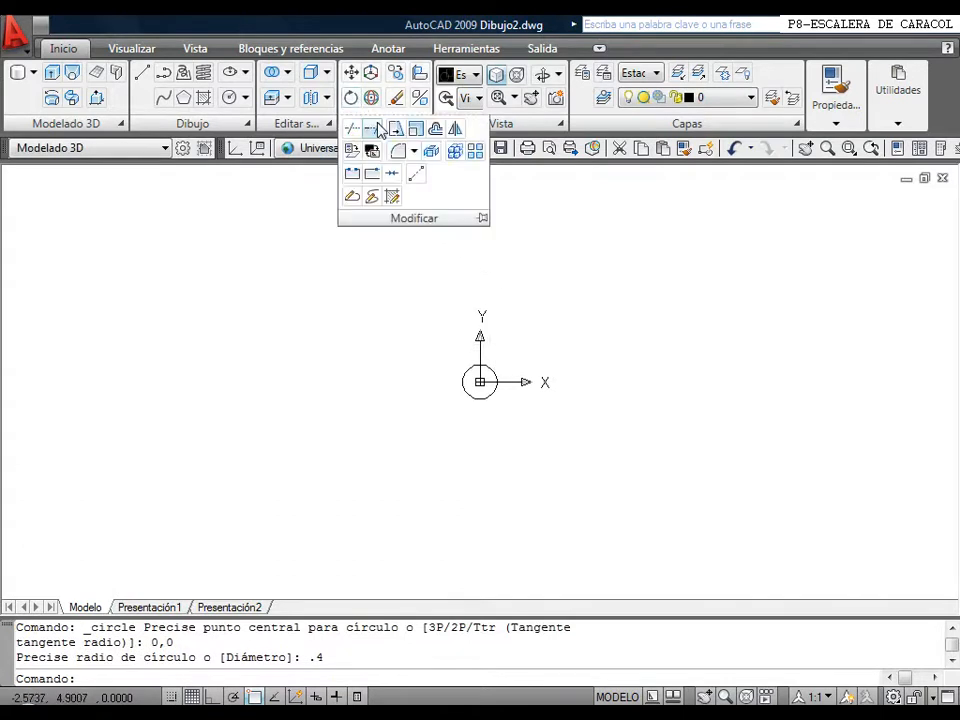
left_click(435, 128)
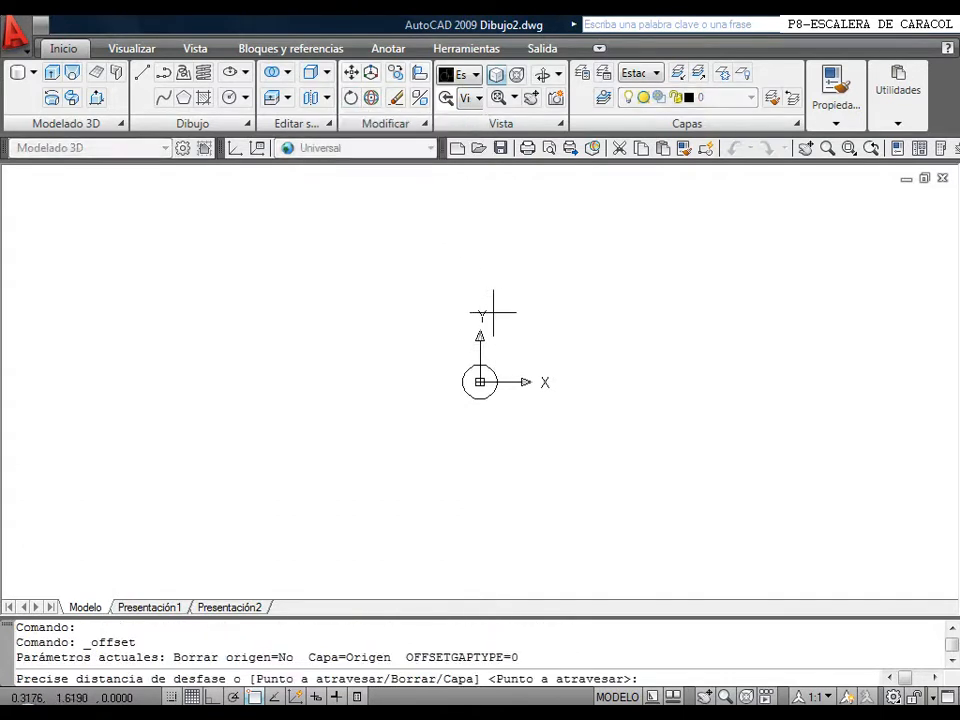
type("1.8")
key("Return")
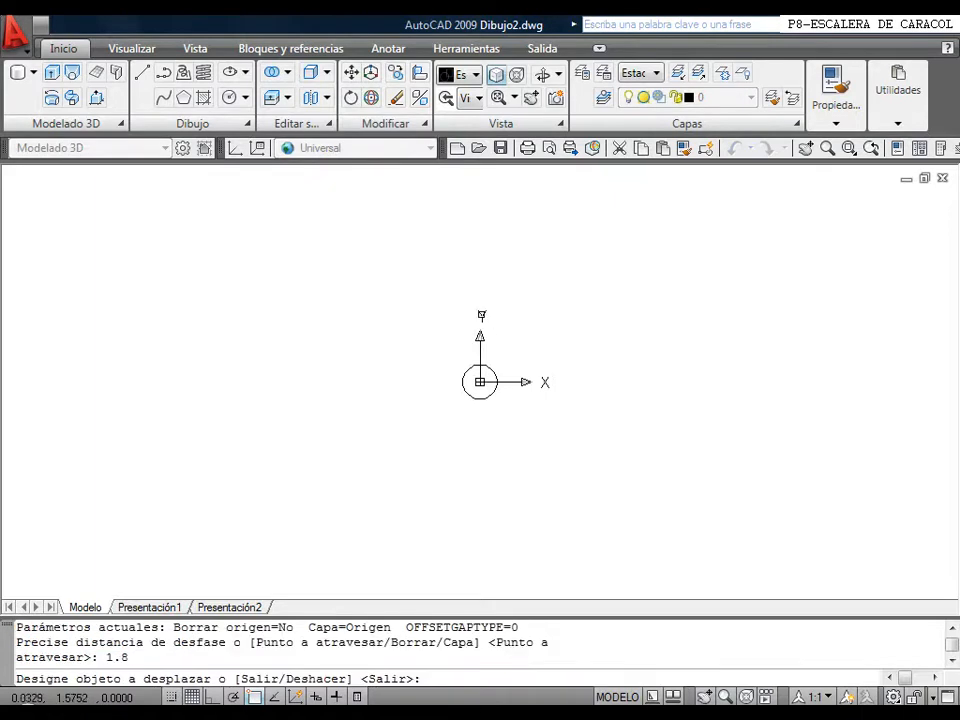
left_click(472, 365)
left_click(558, 372)
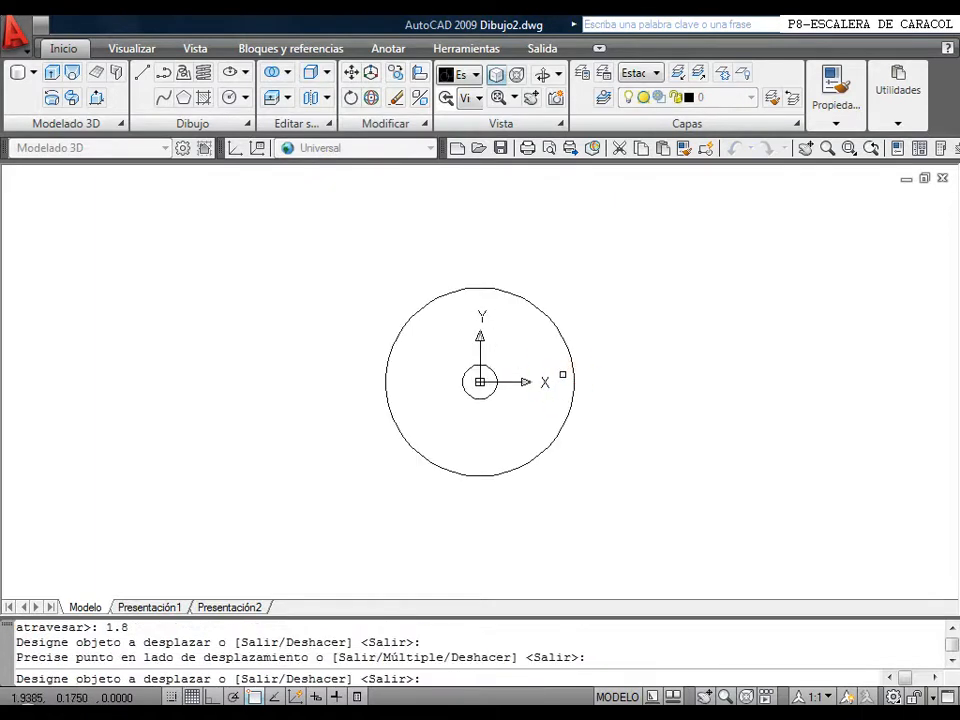
scroll(532, 400, "up", 5)
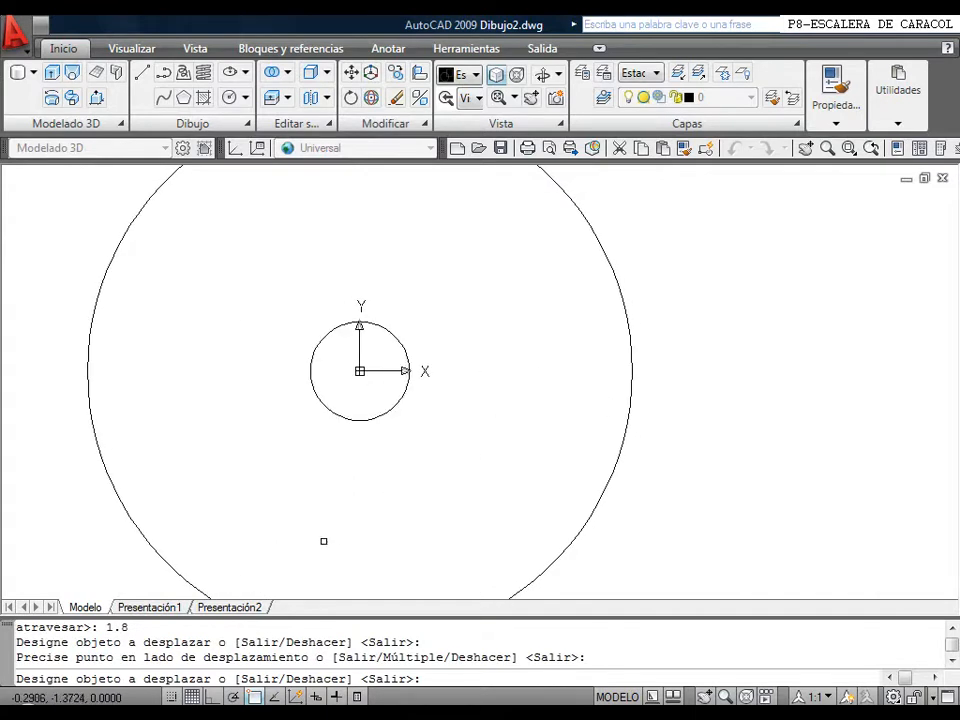
right_click(317, 410)
left_click(345, 416)
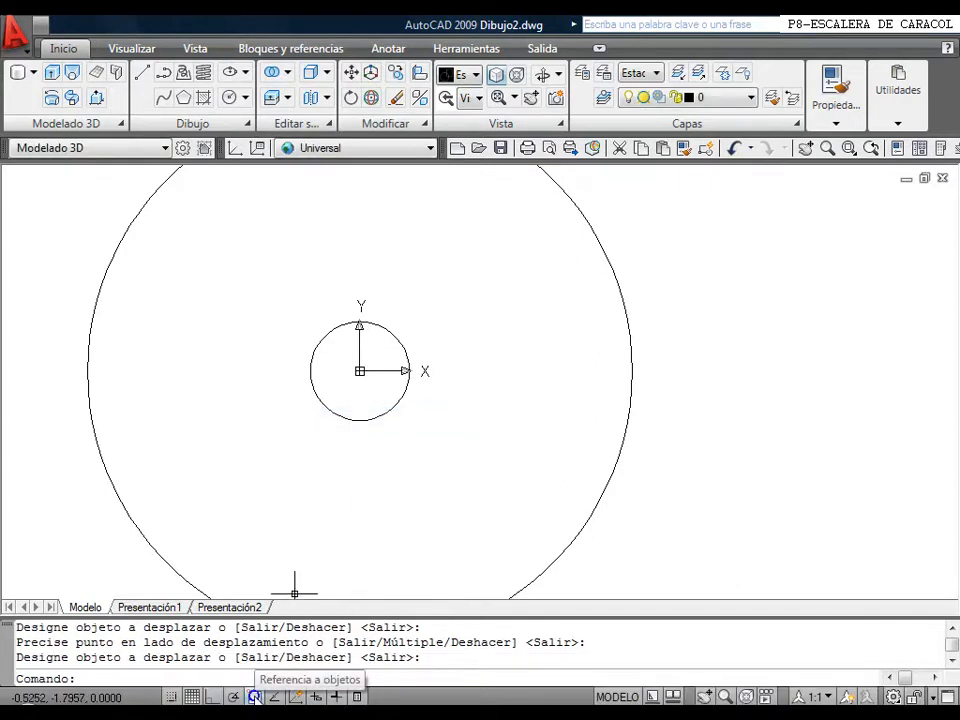
Enable the midpoint, centre, point and quadrant object snaps (Punto medio, Centro, Punto, Cuadrante).
right_click(256, 698)
left_click(305, 660)
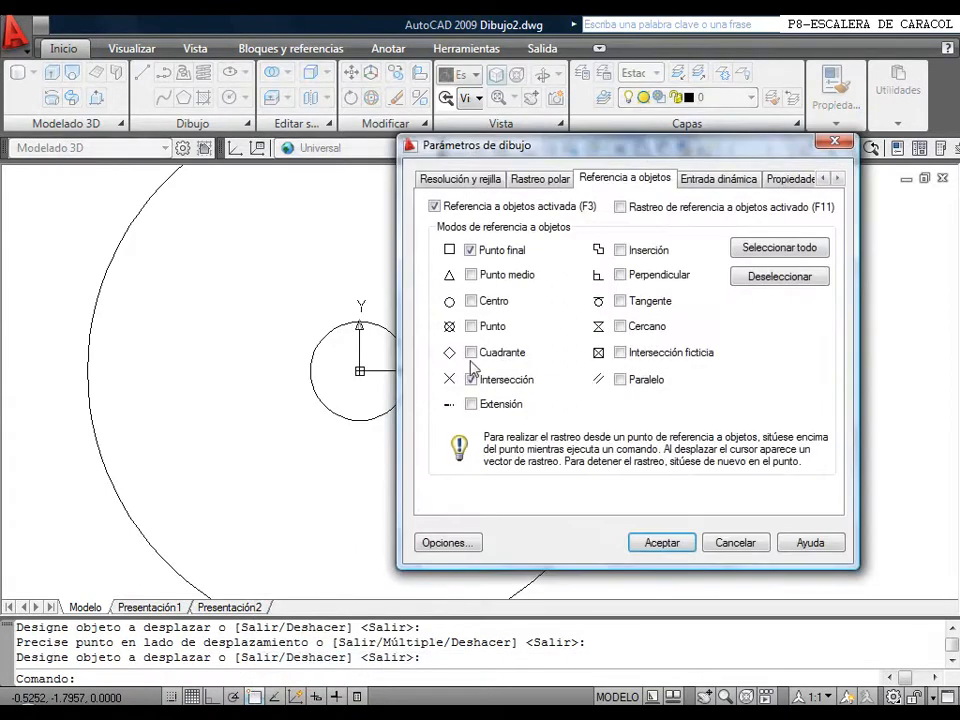
left_click(470, 276)
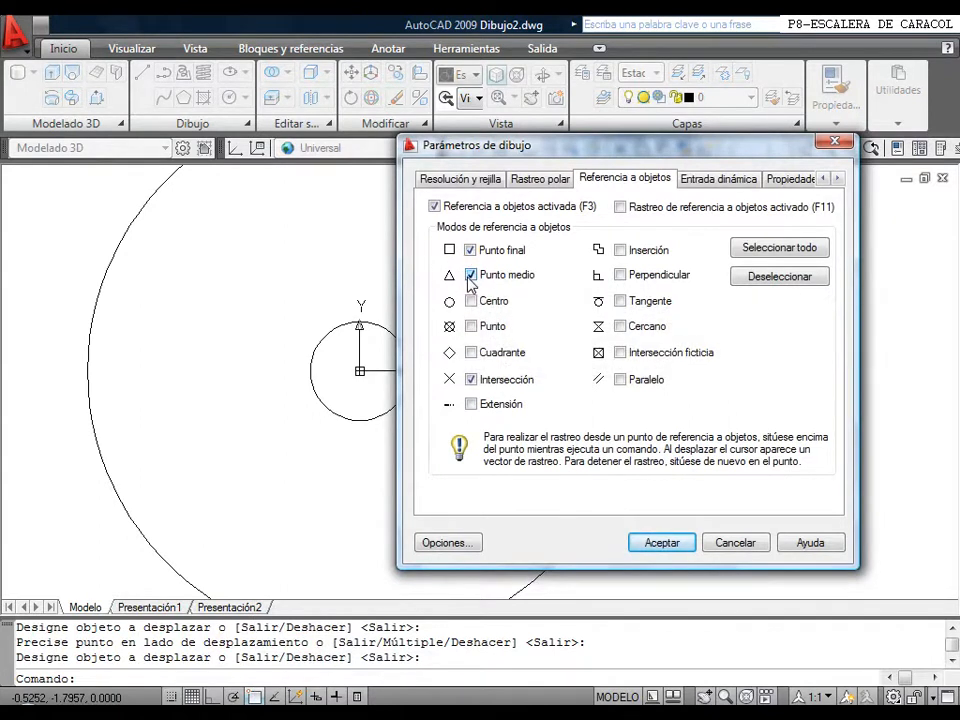
left_click(470, 301)
left_click(470, 326)
left_click(470, 352)
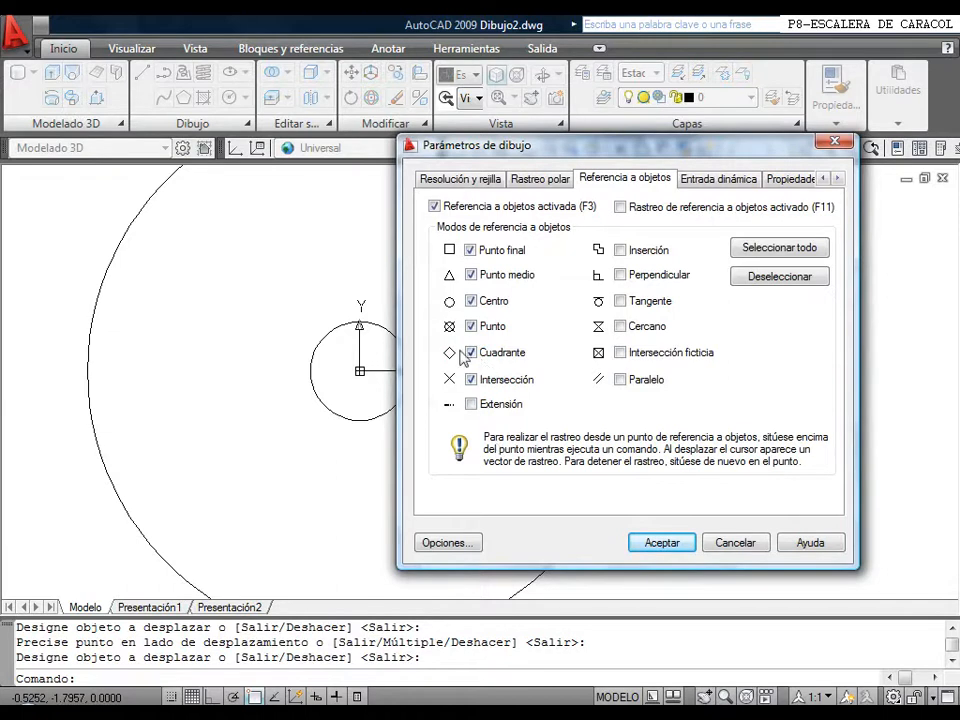
left_click(660, 544)
Draw a horizontal line from the inner circle's right quadrant to the outer circle's right quadrant.
left_click(142, 72)
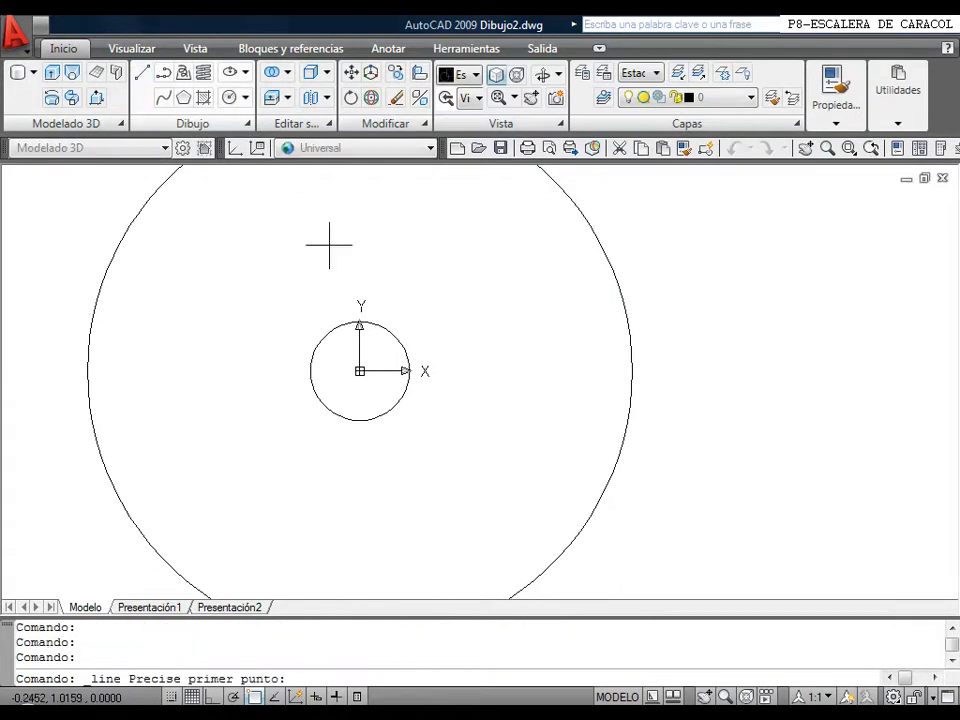
left_click(408, 371)
left_click(631, 371)
right_click(535, 317)
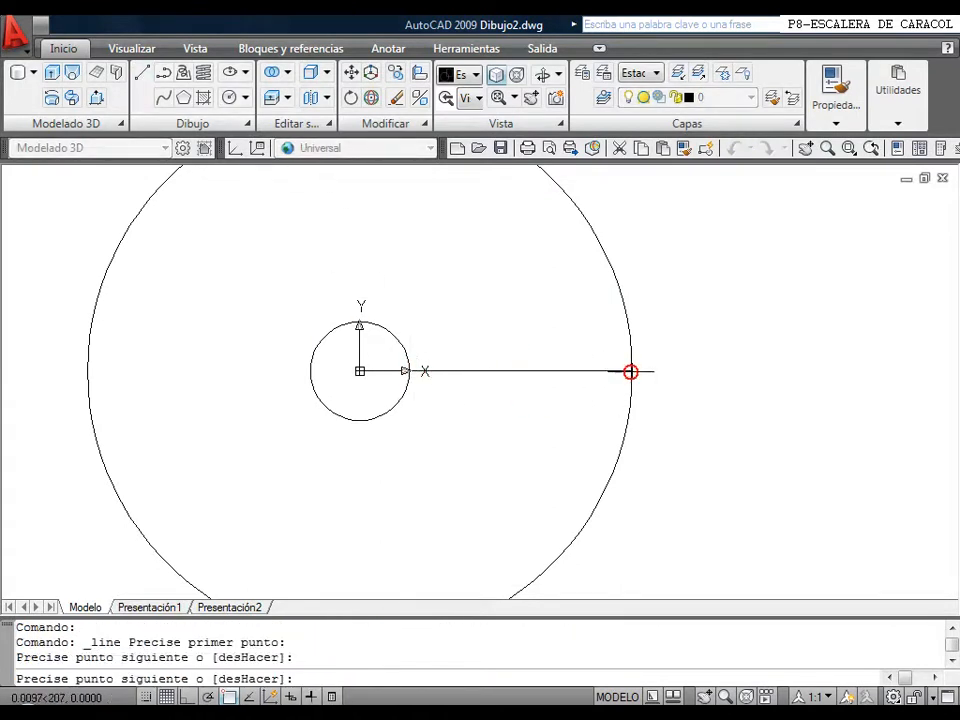
left_click(567, 326)
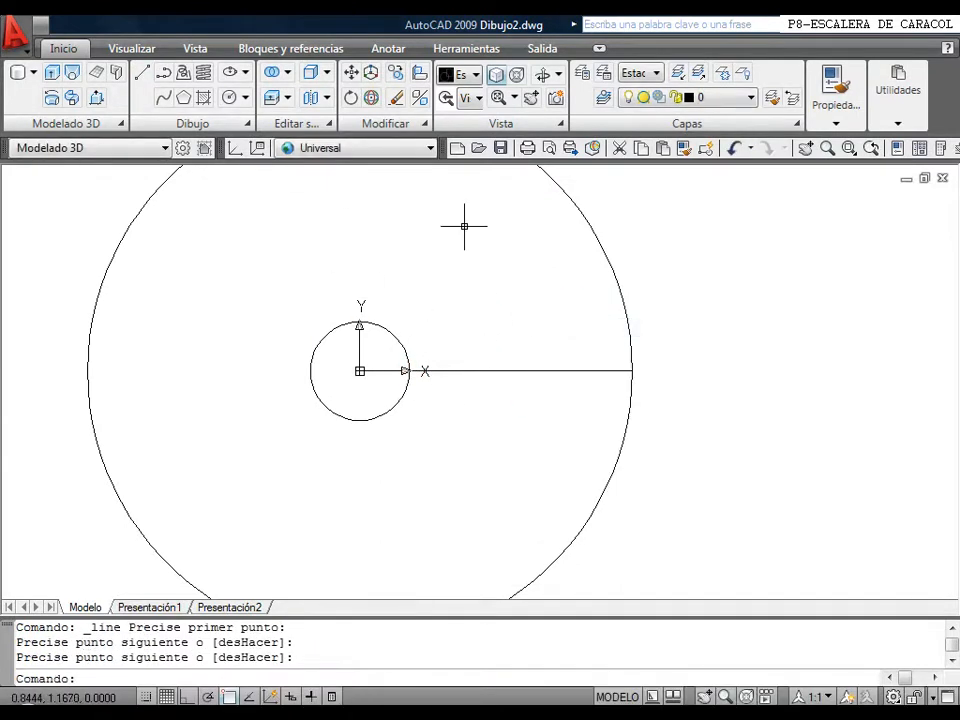
Create a polar array of the radial line about the circles' centre with 15 elements filling 270 degrees.
left_click(384, 123)
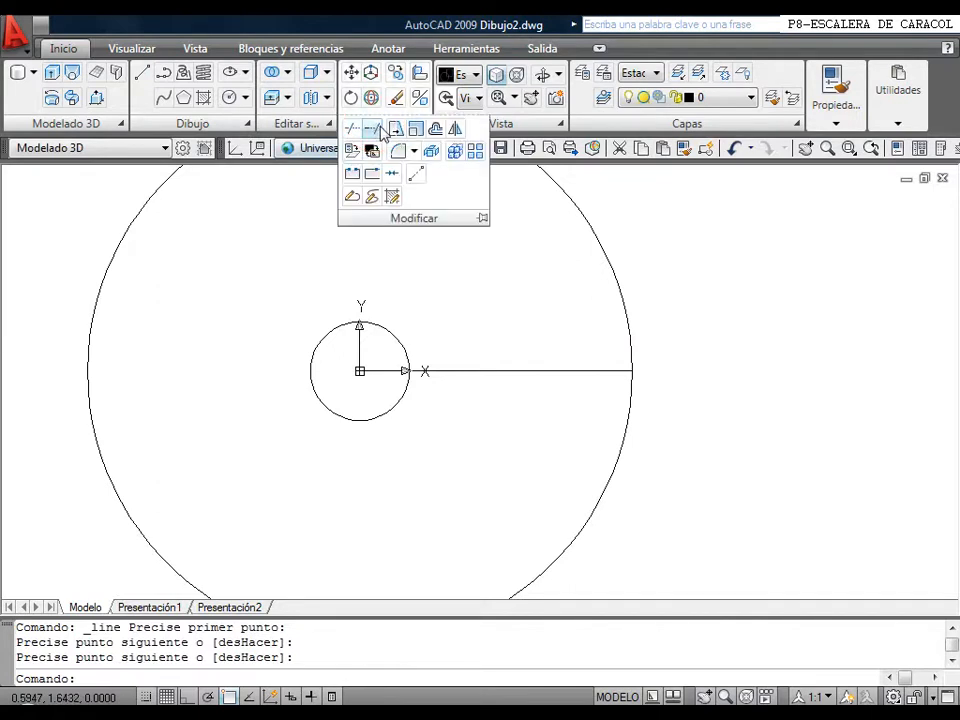
left_click(474, 153)
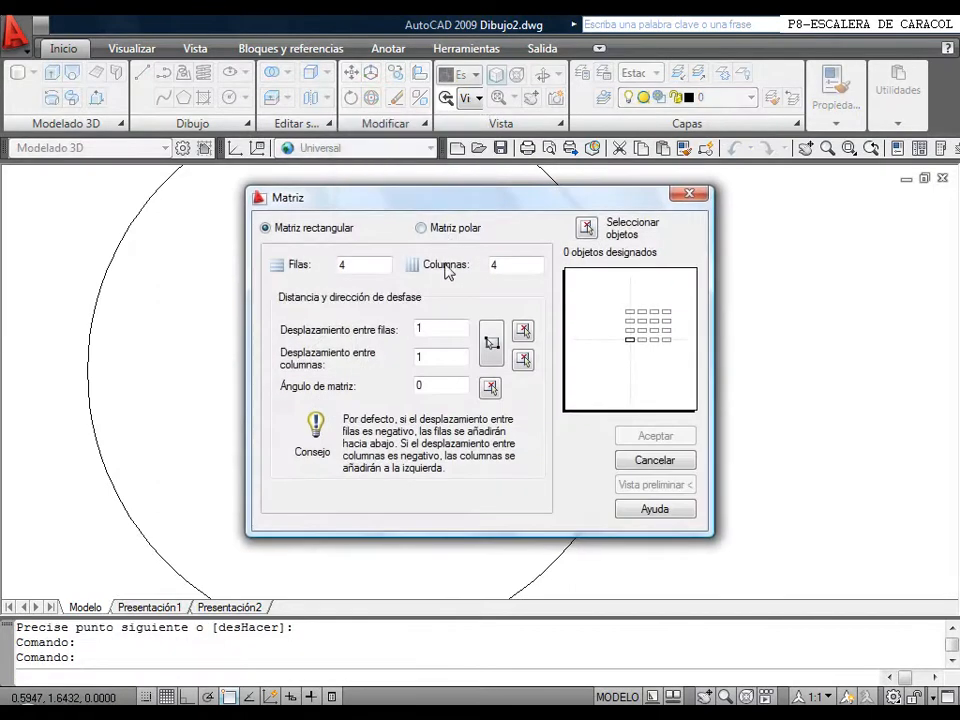
left_click(455, 230)
left_click(586, 228)
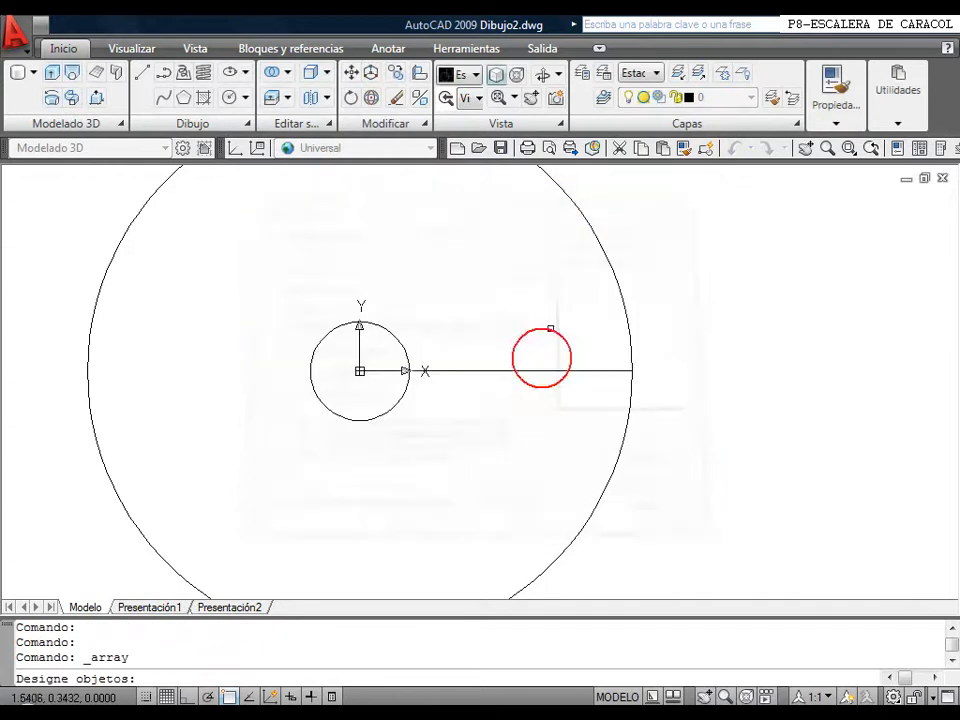
left_click(519, 369)
key("Return")
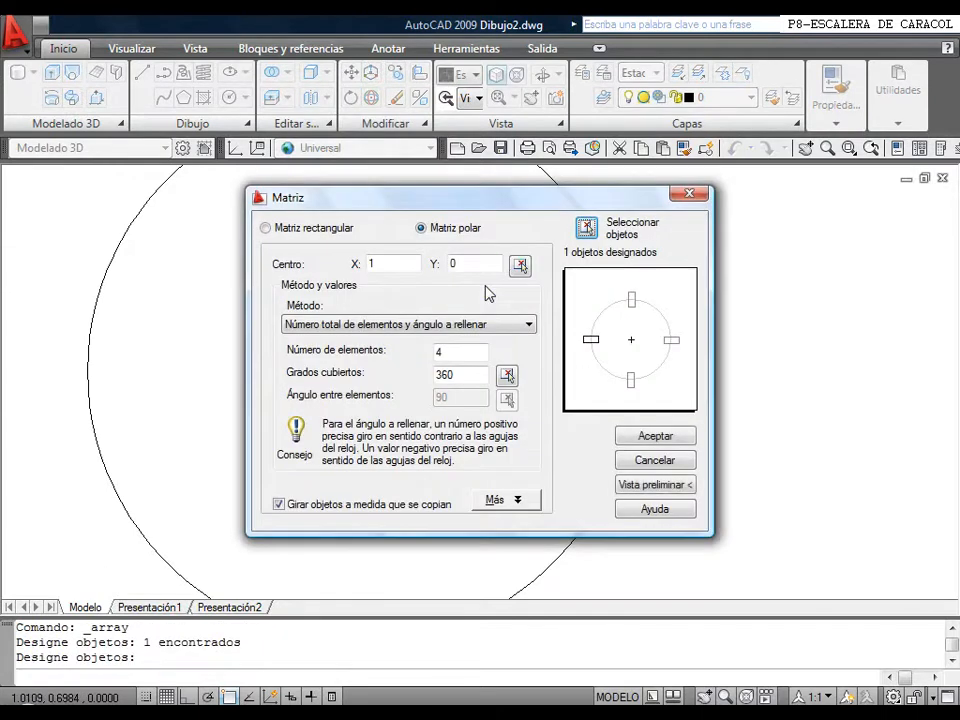
left_click(519, 266)
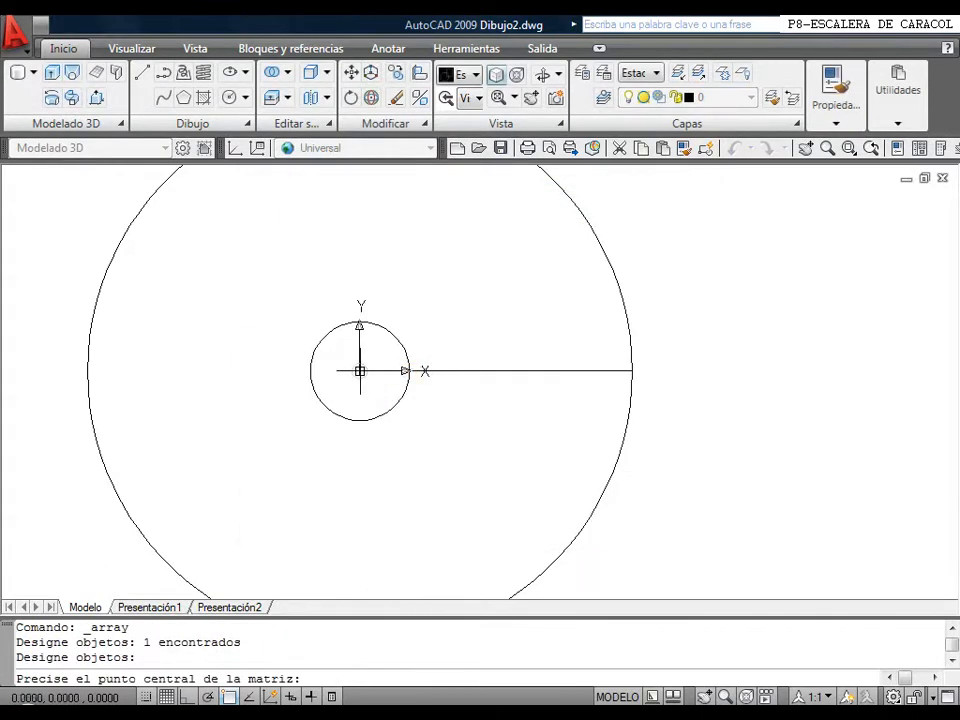
left_click(360, 371)
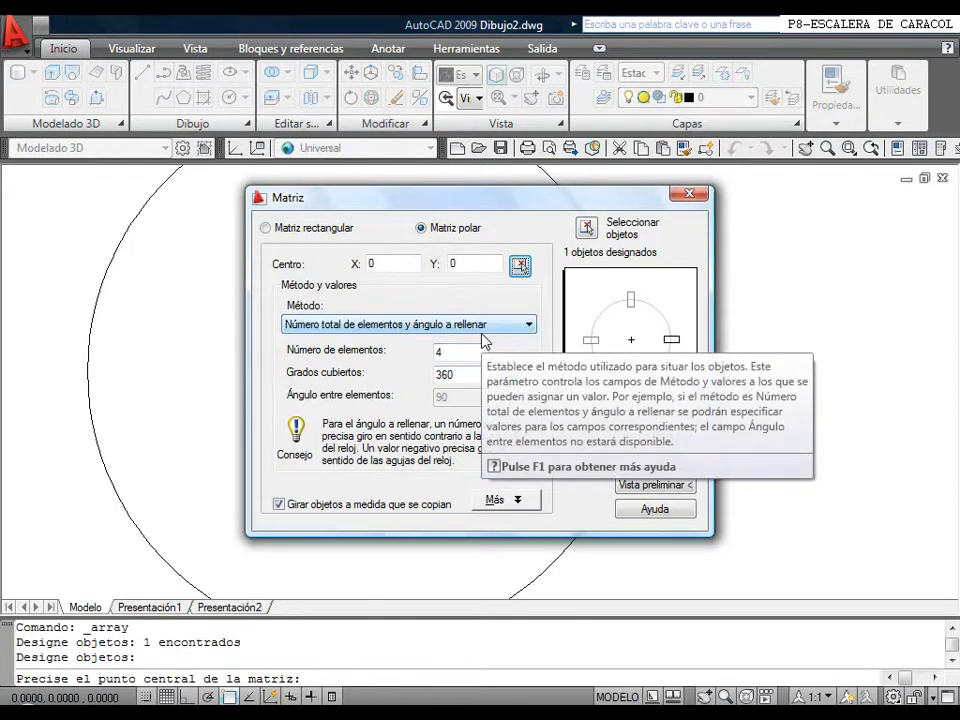
left_click_drag(447, 352, 414, 355)
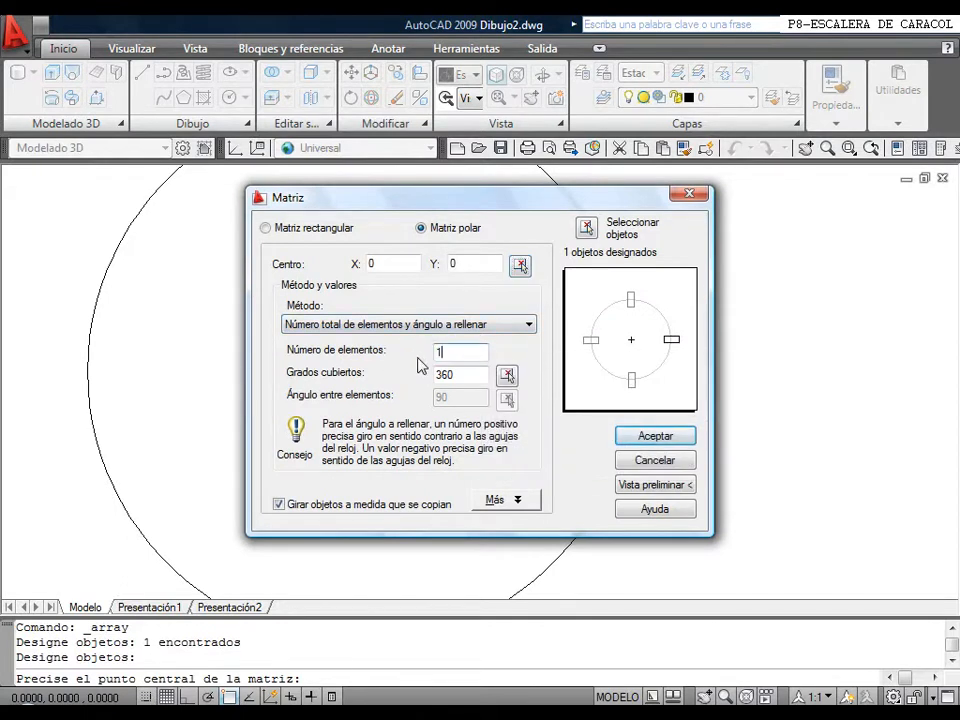
double_click(455, 375)
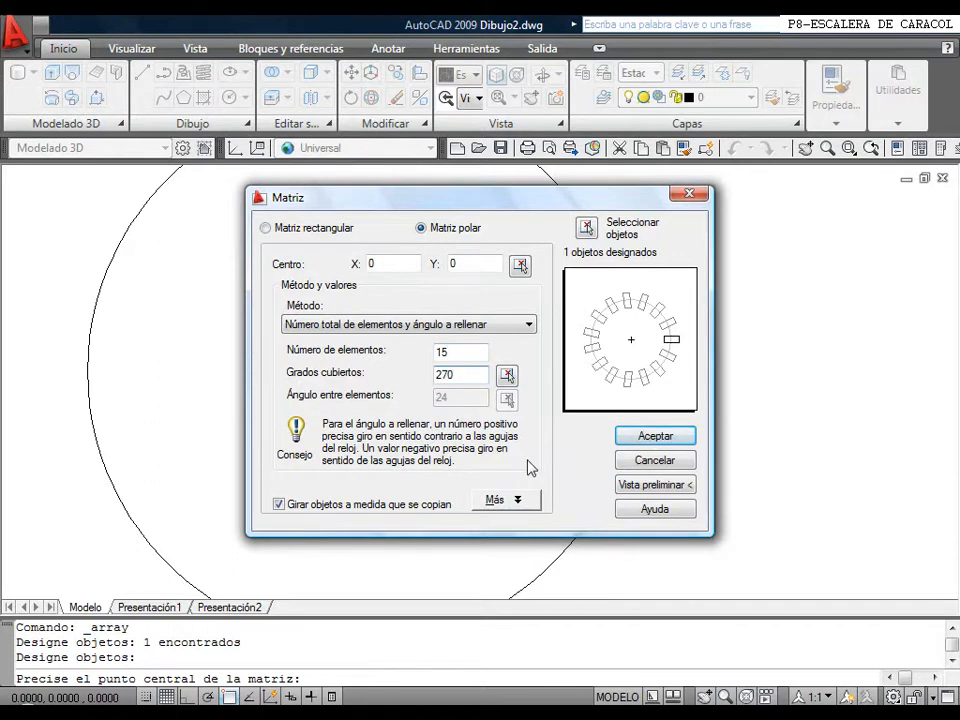
left_click(640, 438)
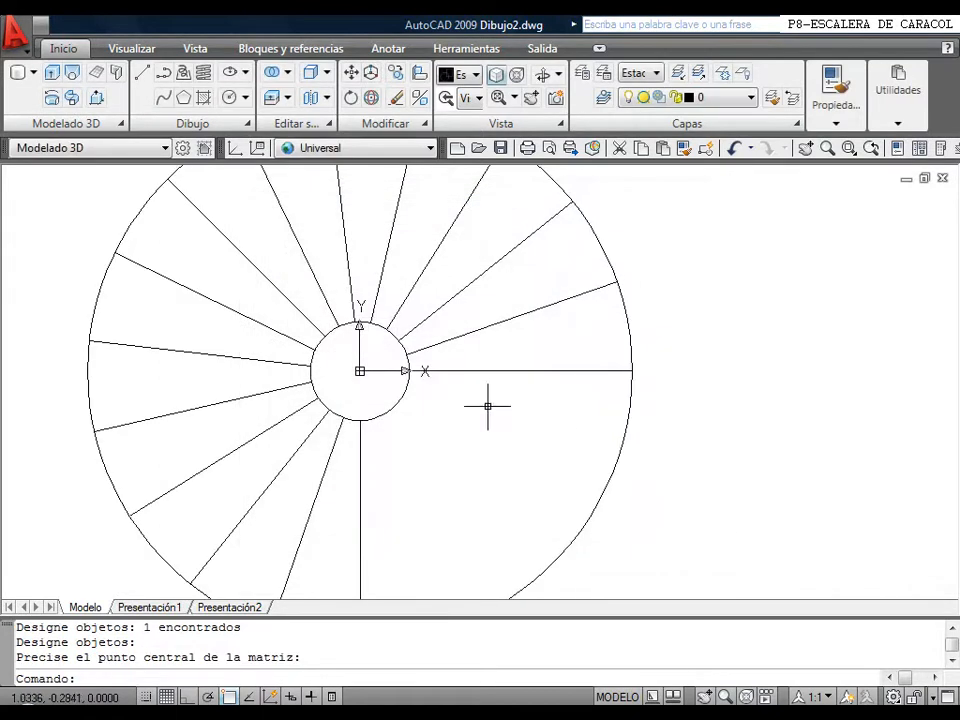
Trim away the inner and outer circle arcs in the open quadrant between the first and last radial lines.
mouse_move(364, 124)
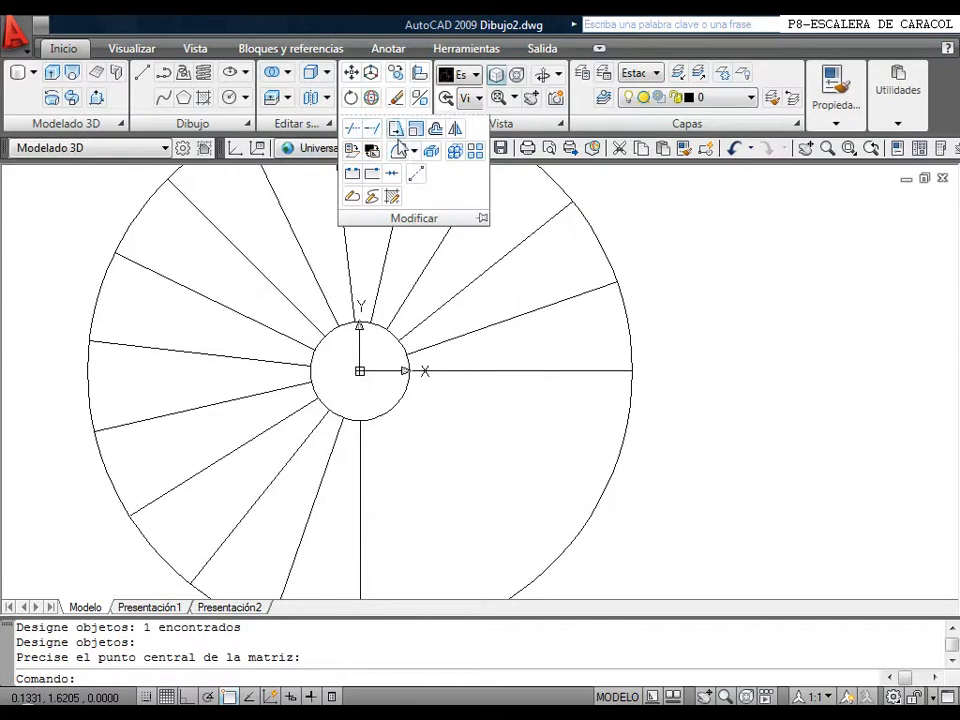
left_click(351, 128)
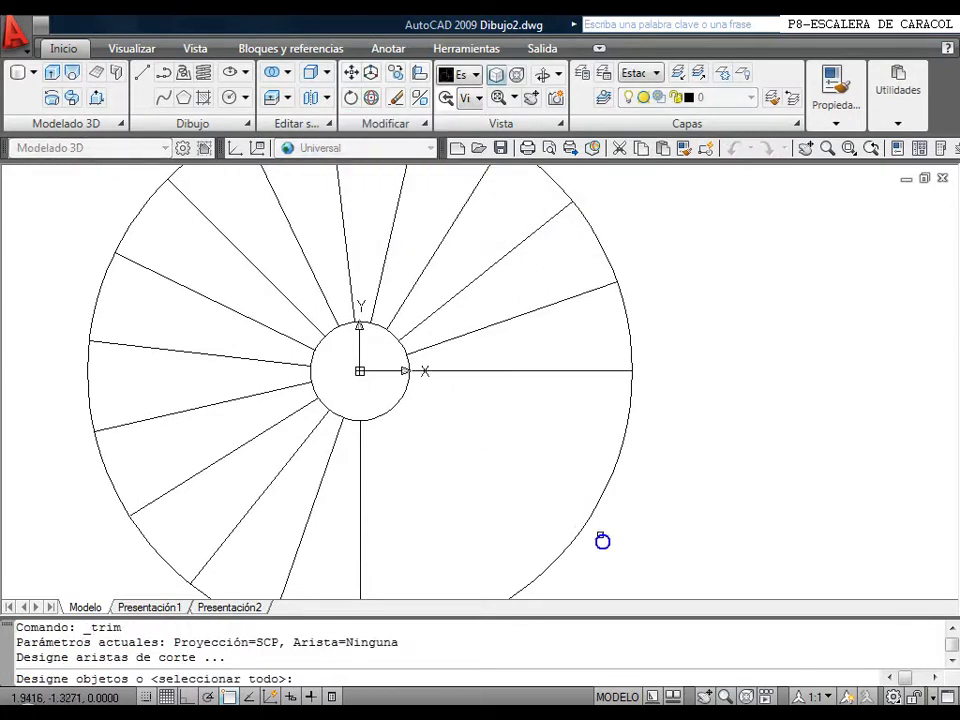
key("Return")
left_click(602, 553)
left_click(398, 410)
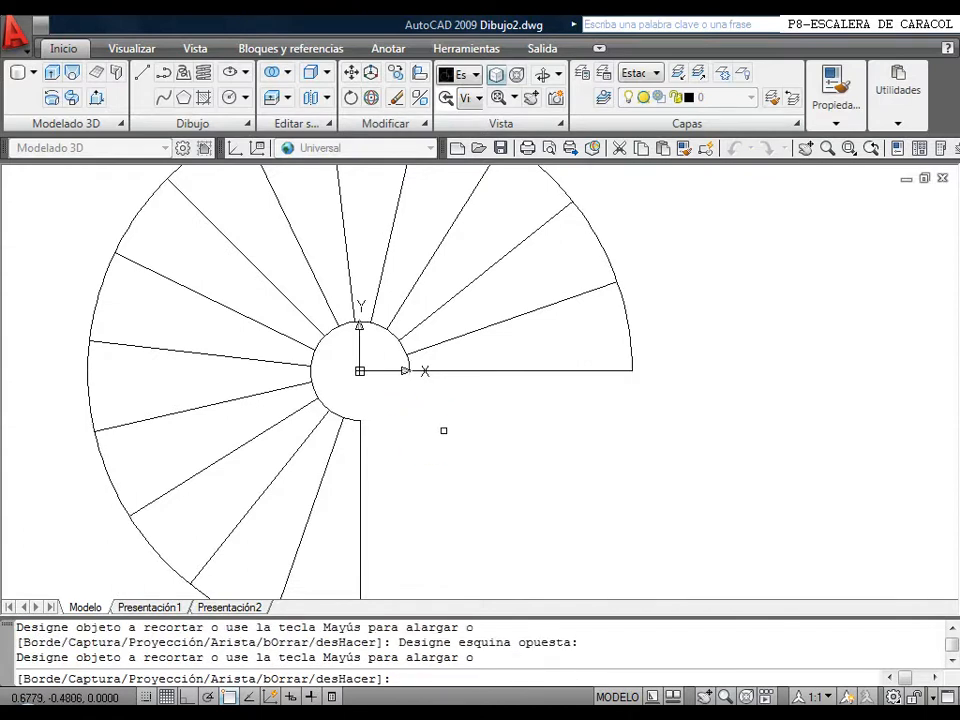
right_click(445, 430)
left_click(478, 442)
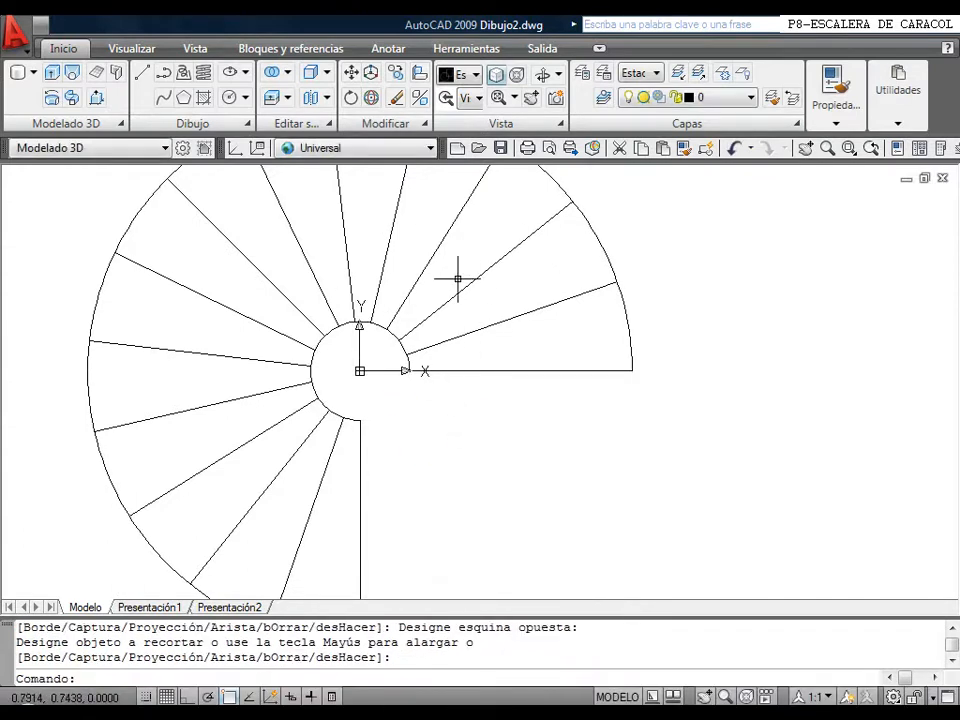
Switch to an isometric view and draw a vertical line 2.8 high from the outer end of the first radial line.
left_click(477, 98)
left_click(467, 249)
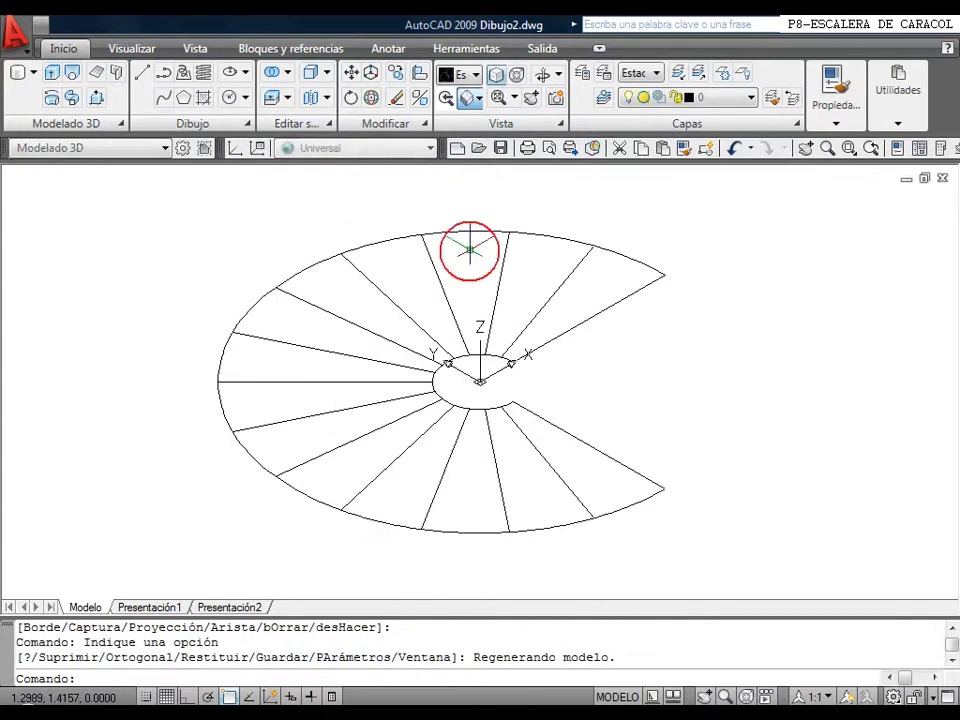
left_click(142, 72)
left_click(663, 275)
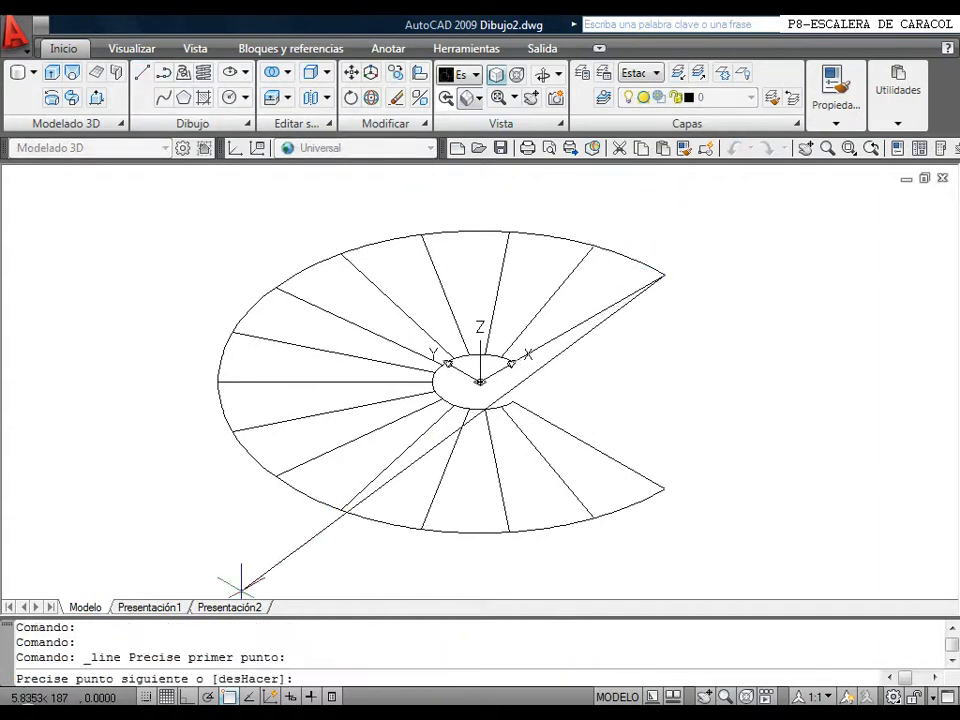
left_click(188, 697)
scroll(634, 343, "down", 2)
middle_click_drag(633, 346, 584, 481)
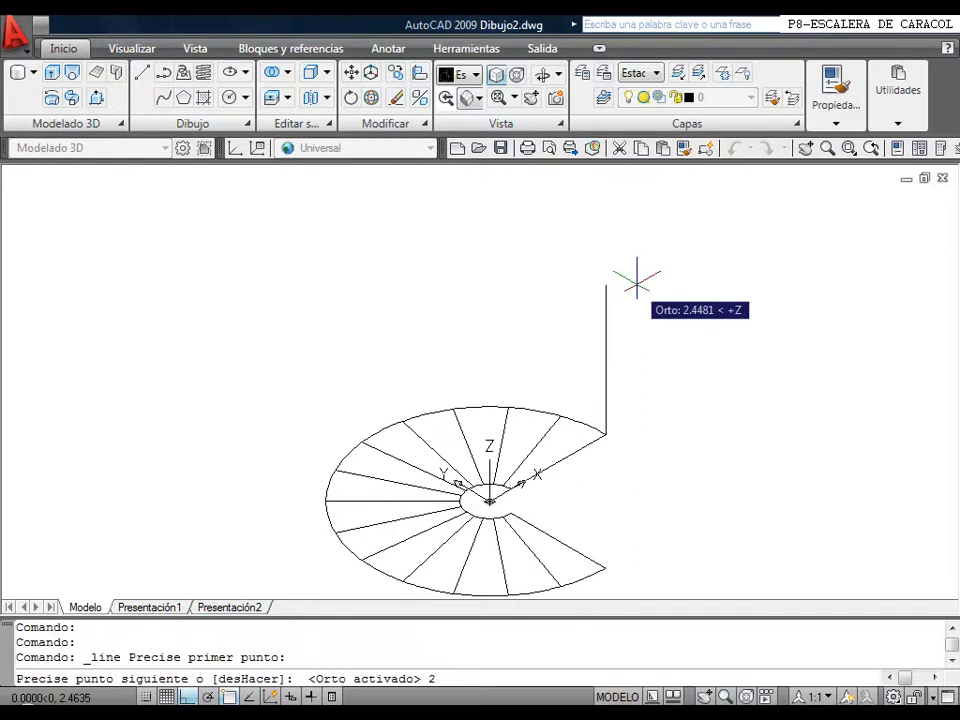
key("Return")
right_click(697, 262)
left_click(724, 270)
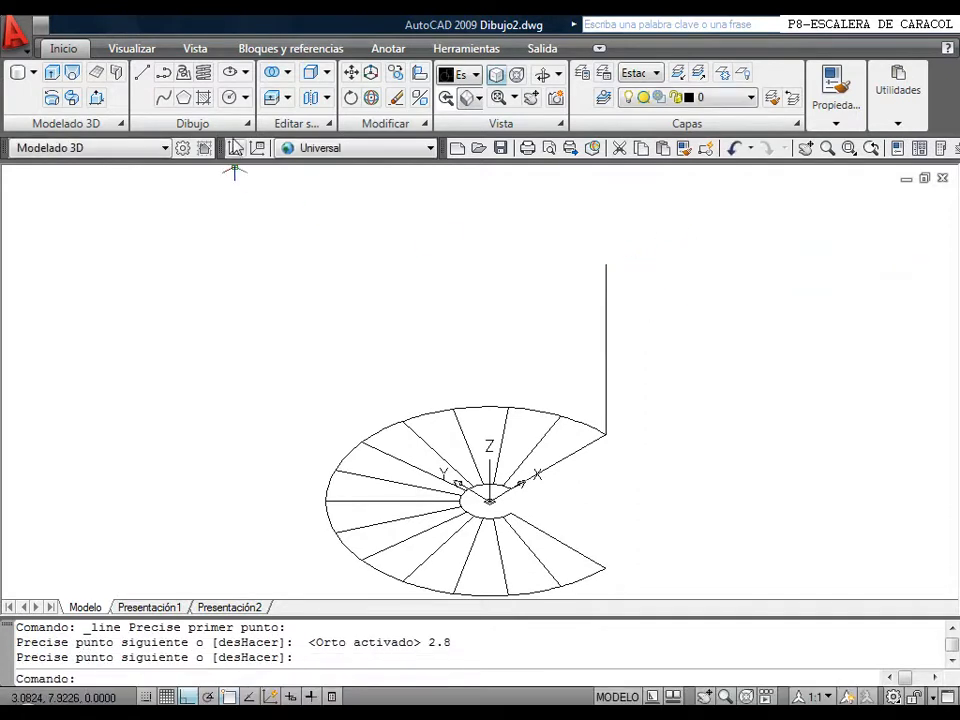
Divide the vertical line into 15 segments with the Divide command (Dividir).
left_click(233, 124)
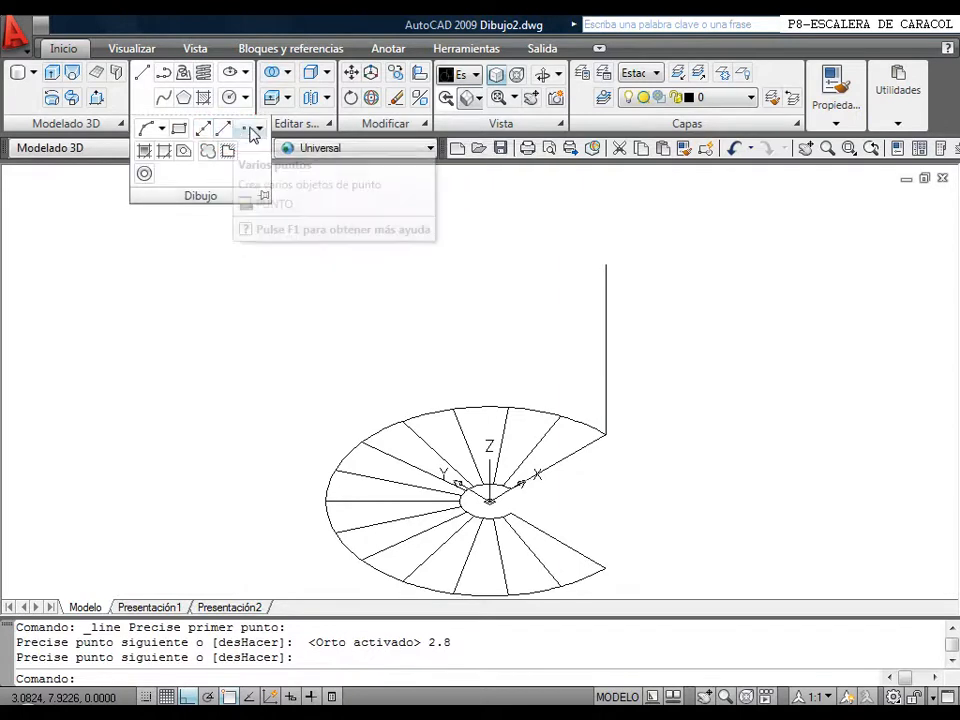
left_click(247, 131)
left_click(258, 131)
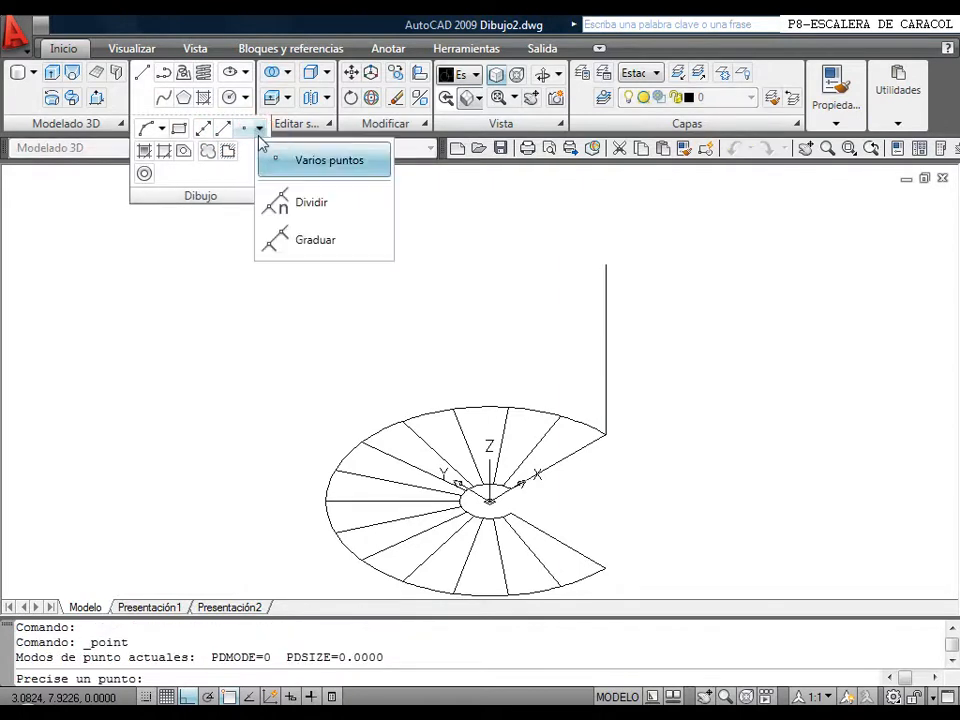
left_click(272, 200)
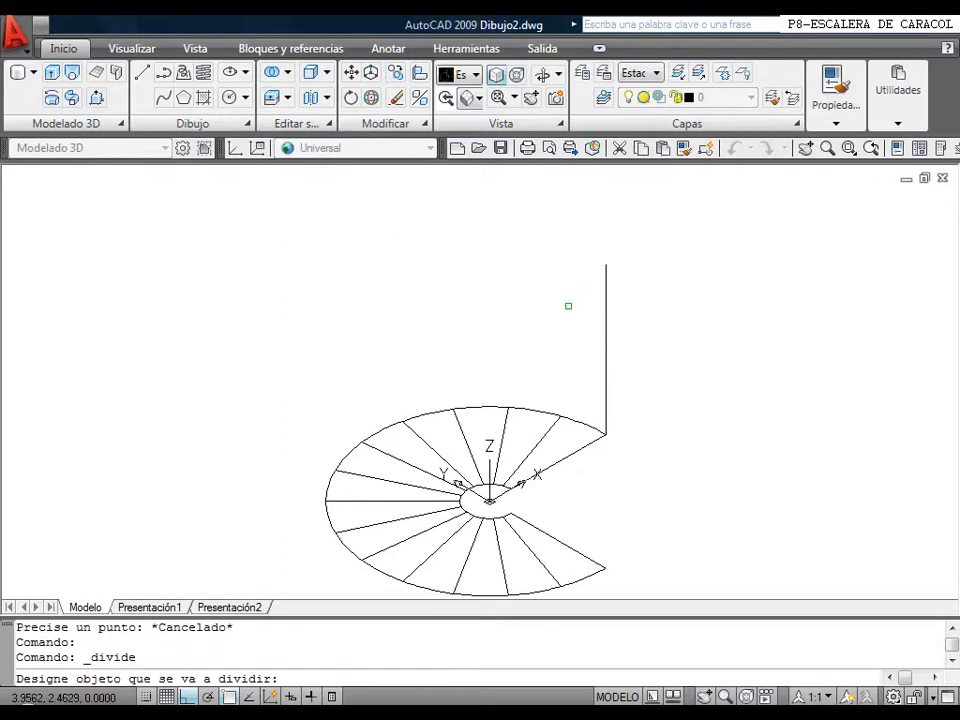
left_click(606, 336)
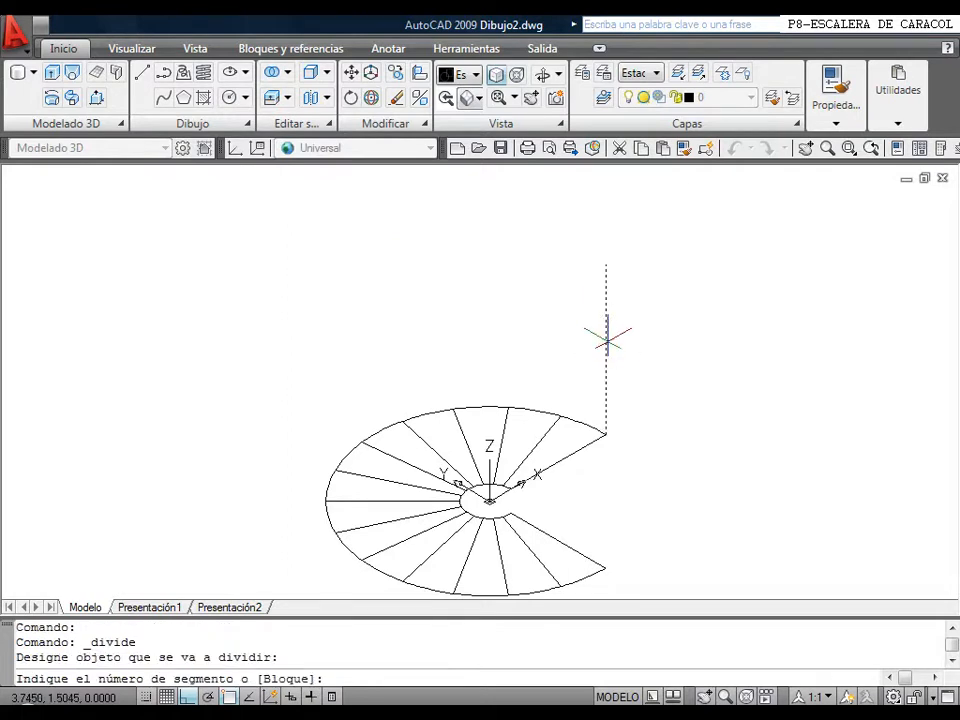
type("15")
key("Return")
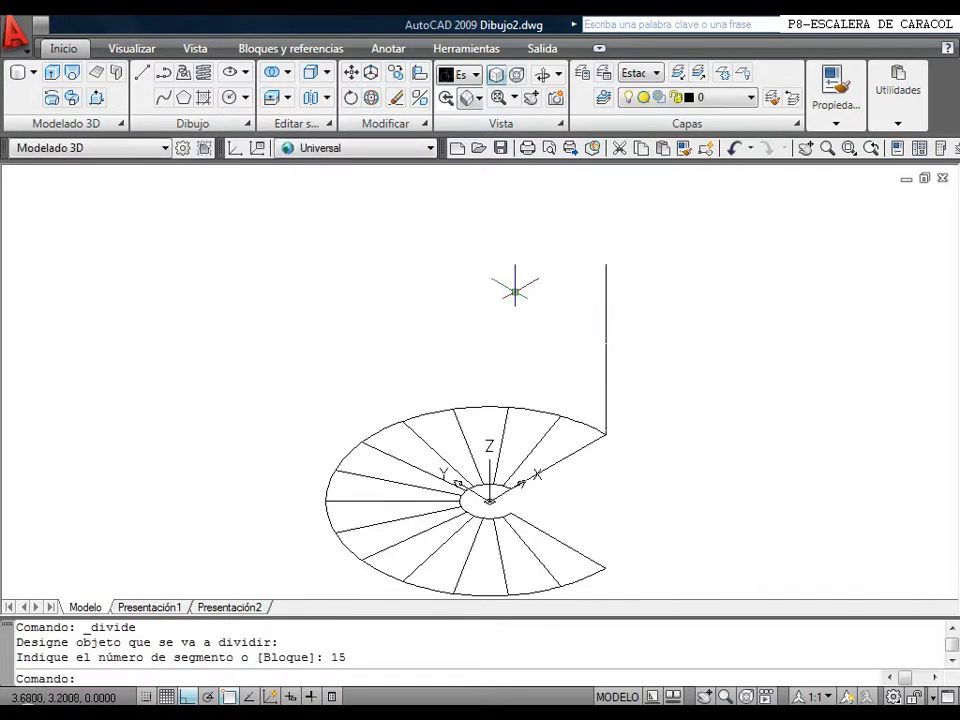
Set the point style to the circle with an X through it.
left_click(24, 40)
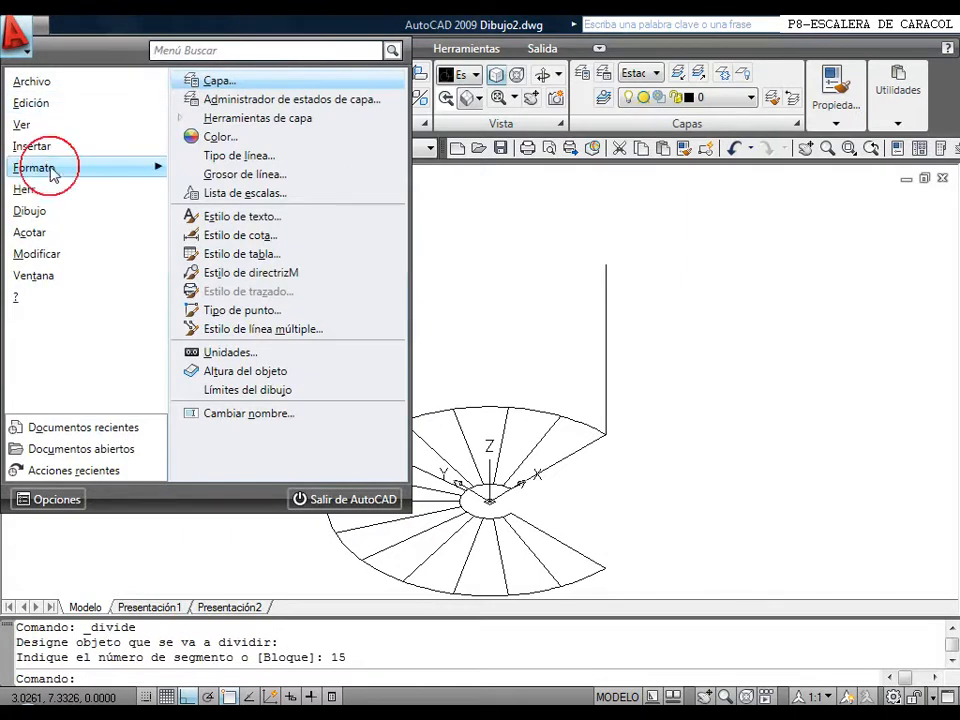
left_click(235, 310)
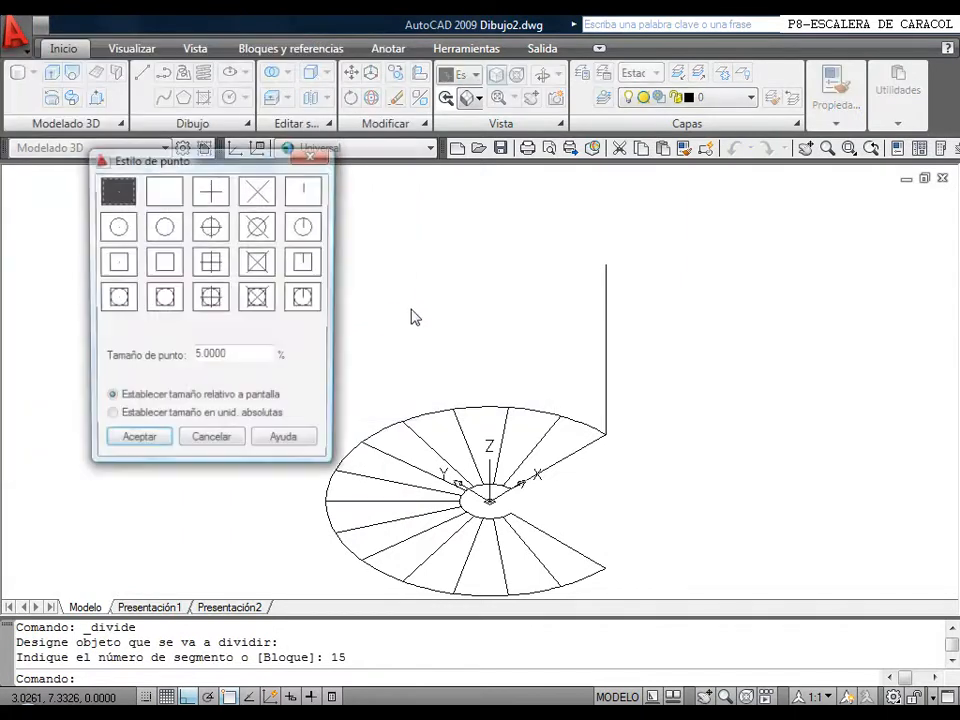
left_click(304, 227)
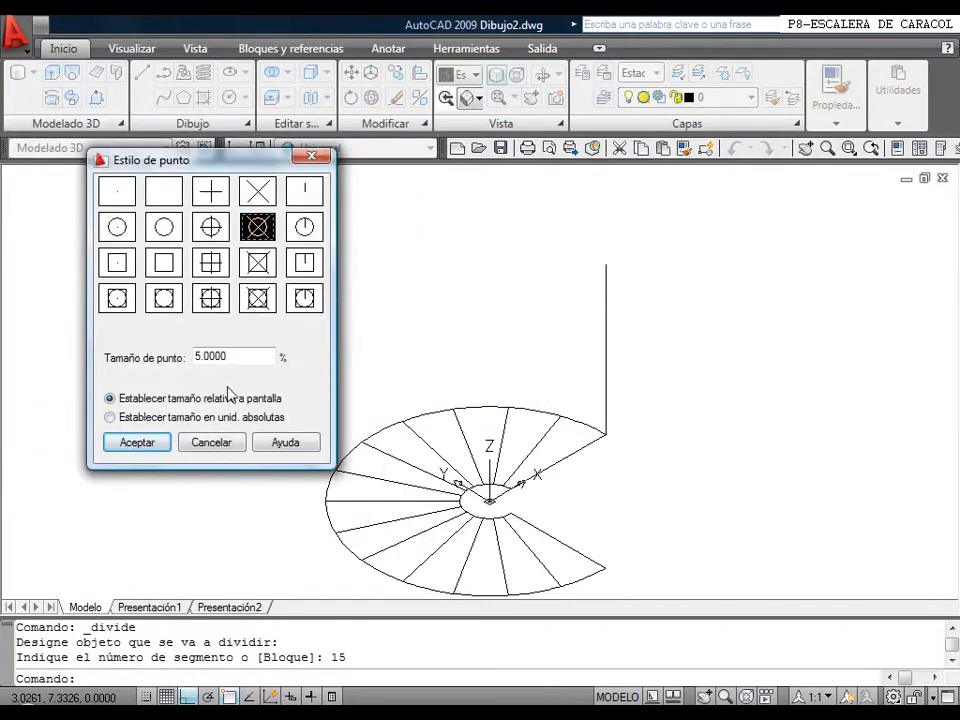
left_click(152, 446)
scroll(599, 445, "up", 3)
middle_click_drag(617, 437, 572, 366)
scroll(550, 365, "down", 2)
scroll(555, 365, "down", 2)
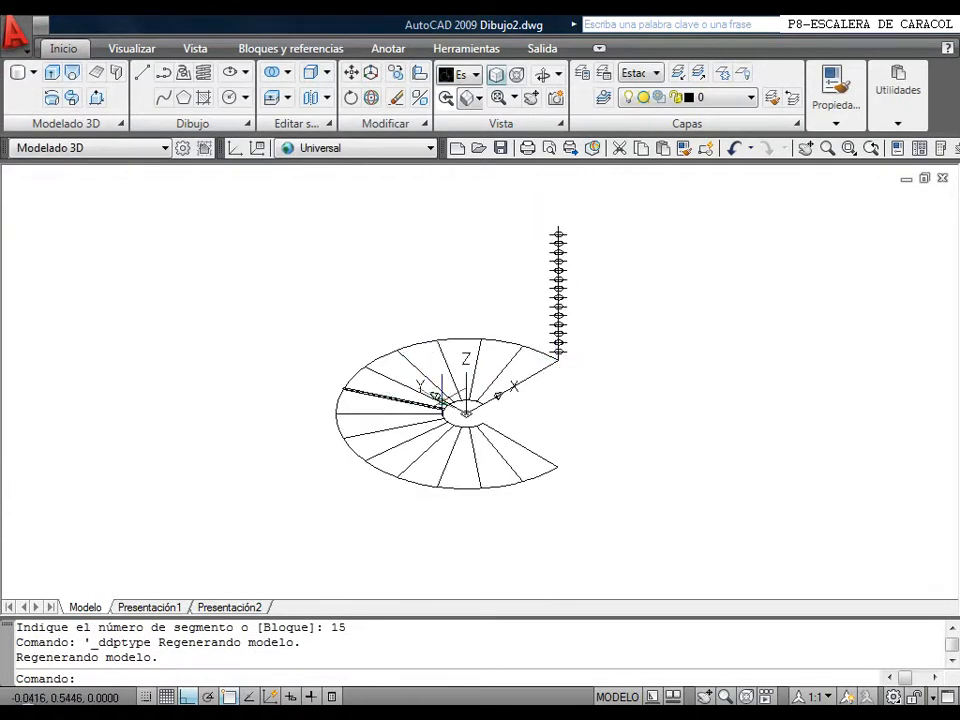
Create the layers 3D-Escaleras, 3D-Barrotes, 3D-Pasamanos, 3D-Suelos and 3D-Baranda.
left_click(583, 73)
left_click(237, 105)
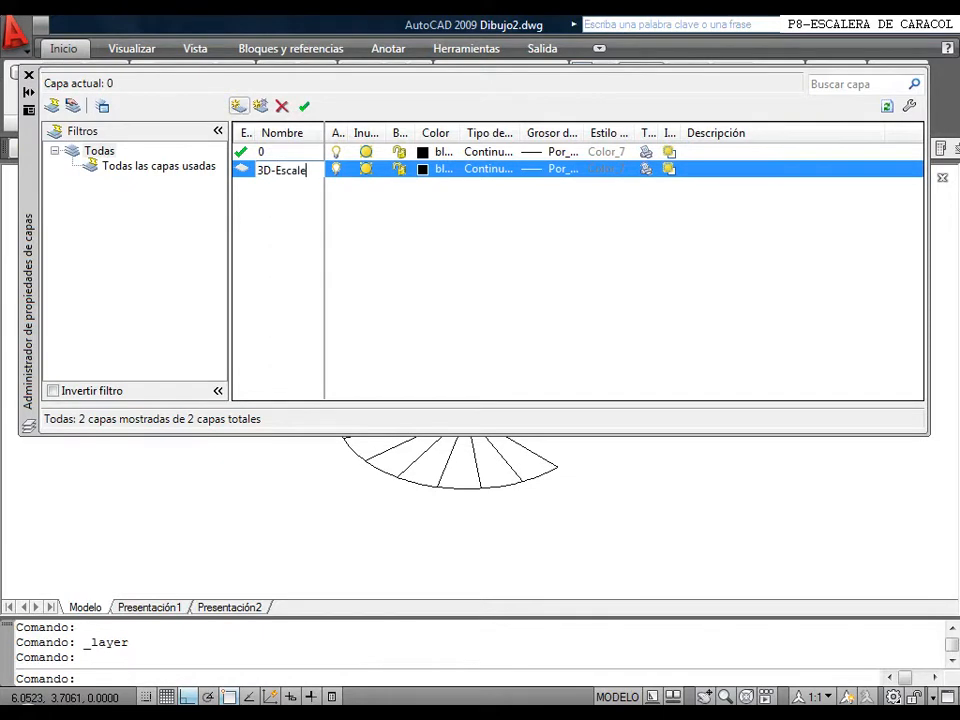
left_click(240, 106)
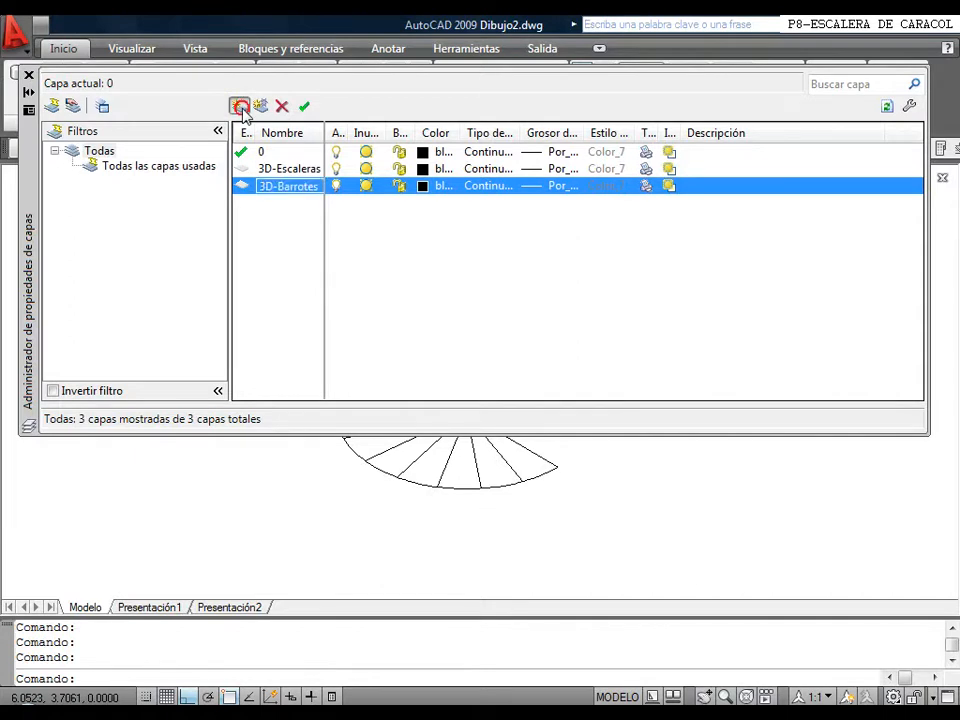
left_click(241, 106)
type("3D-")
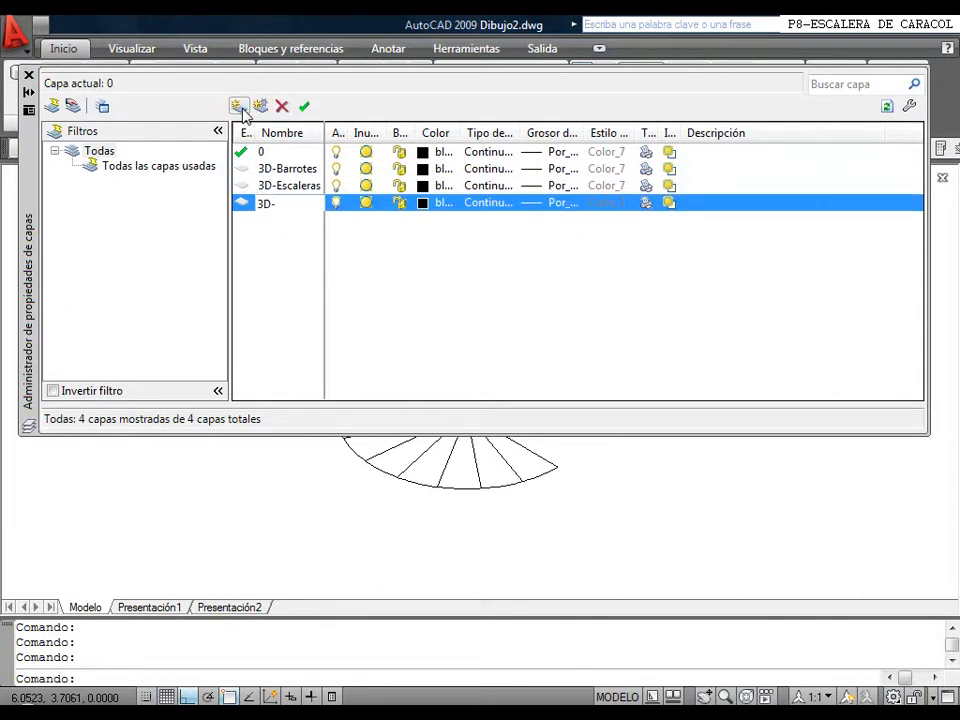
type("Pasamanos")
left_click(241, 106)
type("3D-Suelos")
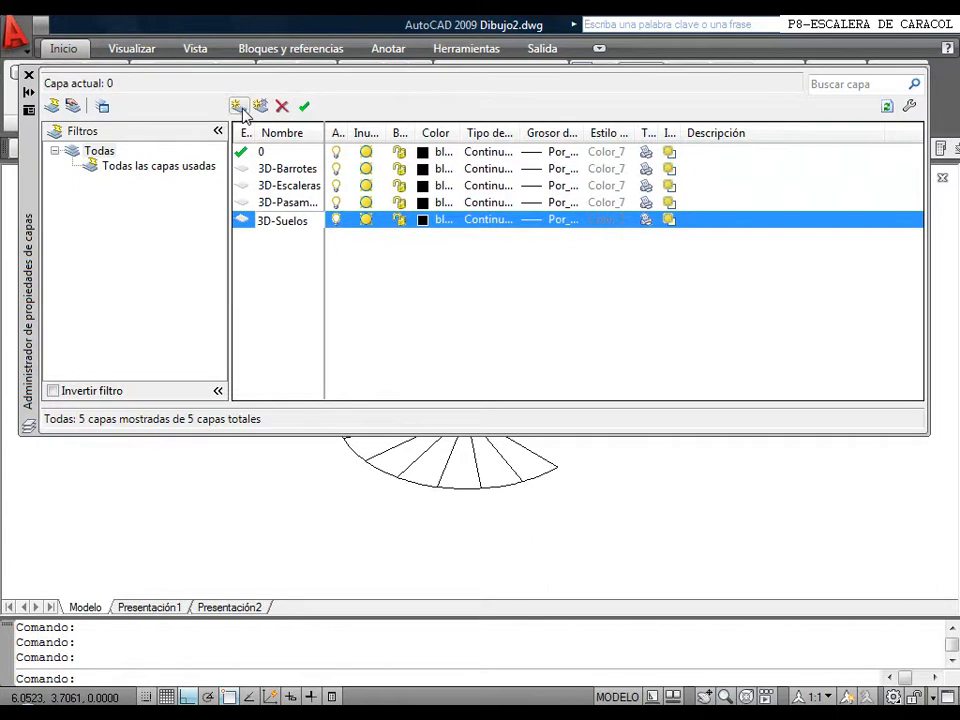
left_click(238, 106)
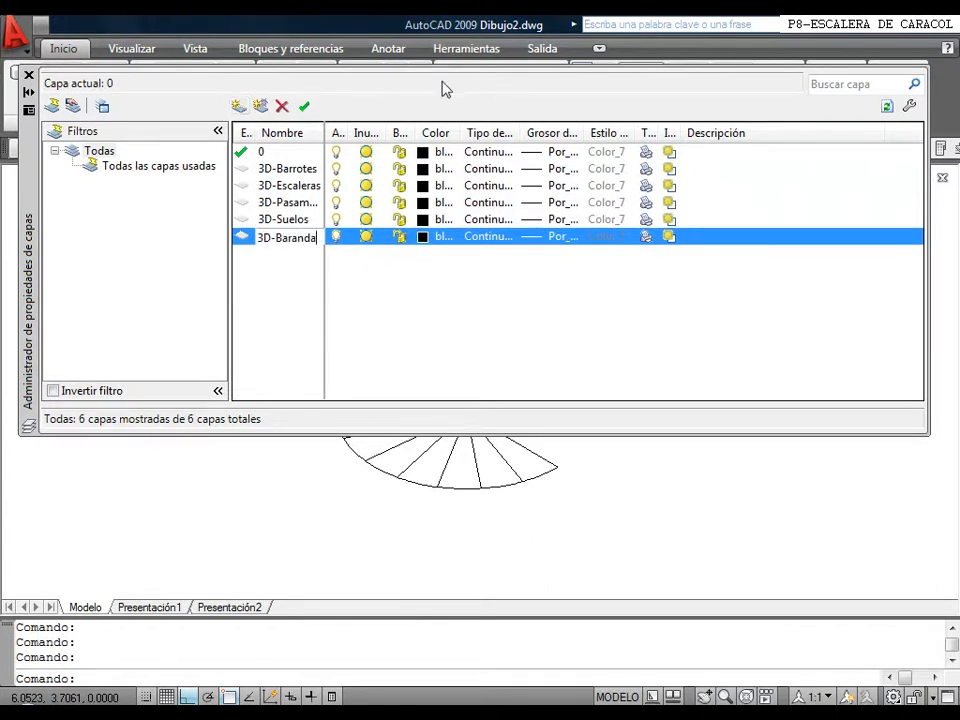
Assign colour 94 to the 3D-Barrotes layer and colour 54 to the 3D-Baranda layer.
left_click(422, 169)
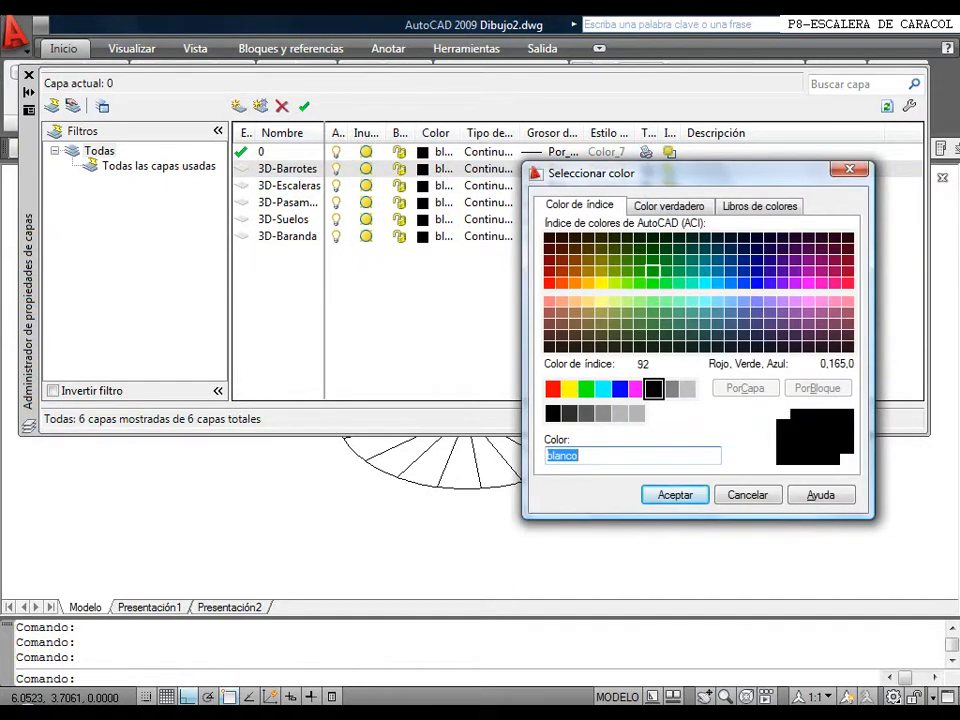
left_click(655, 262)
left_click(676, 494)
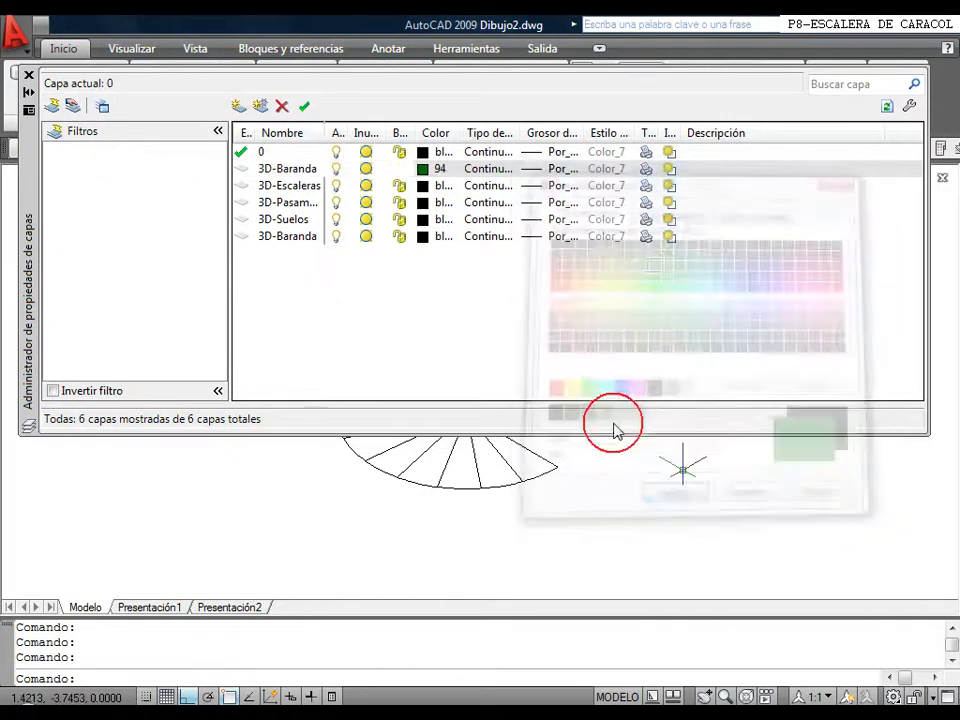
left_click(423, 169)
left_click(598, 262)
left_click(676, 494)
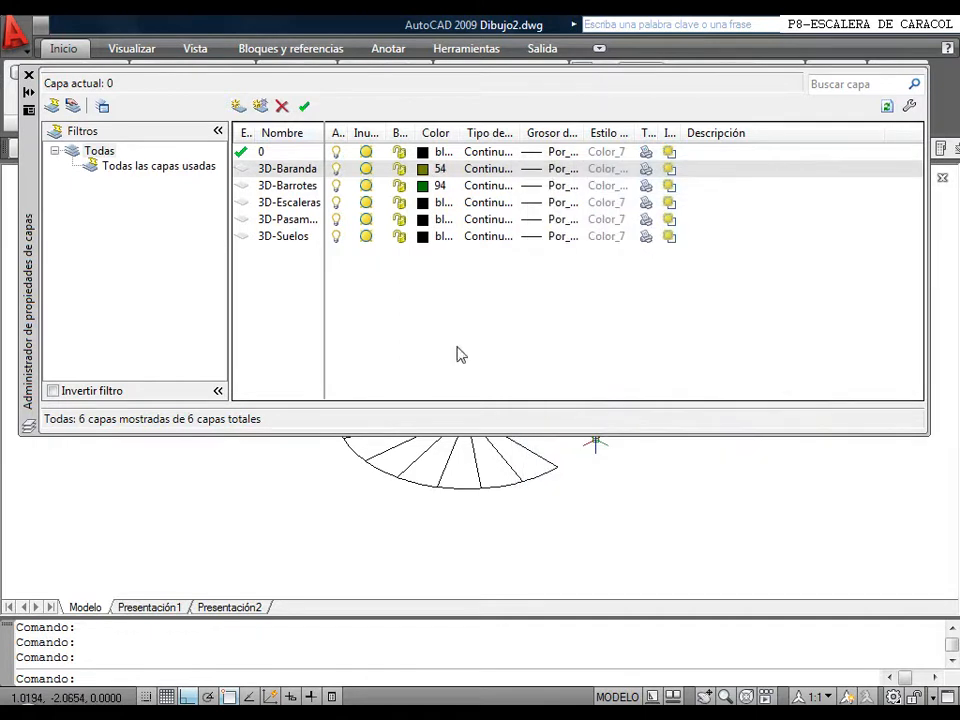
Assign colour 24 to the 3D-Pasamanos layer and colour 212 to the 3D-Suelos layer.
left_click(423, 219)
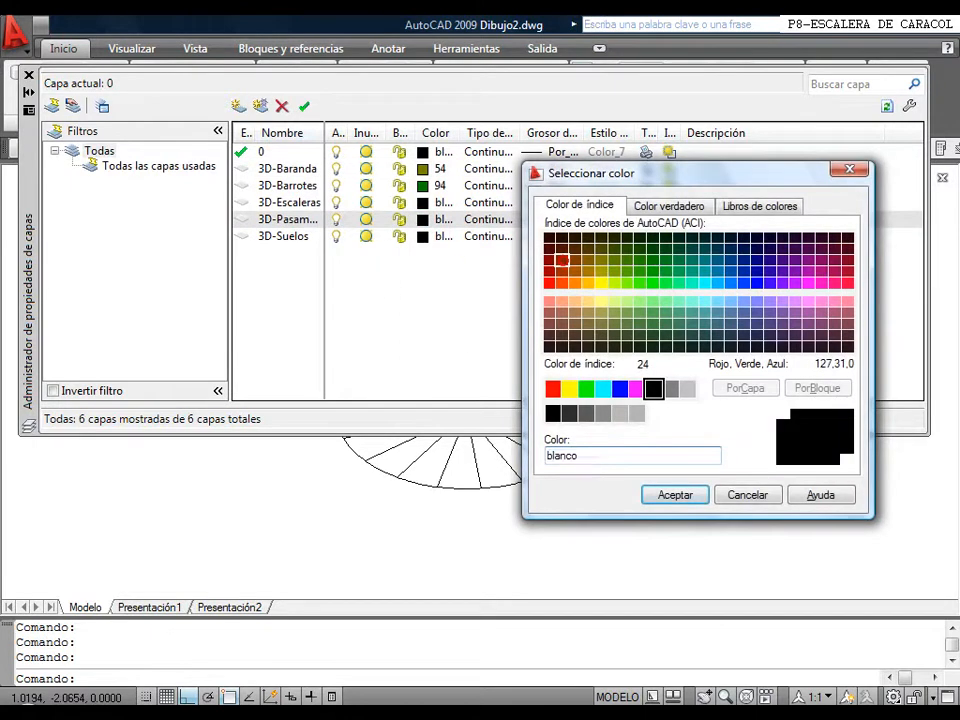
left_click(561, 258)
left_click(684, 494)
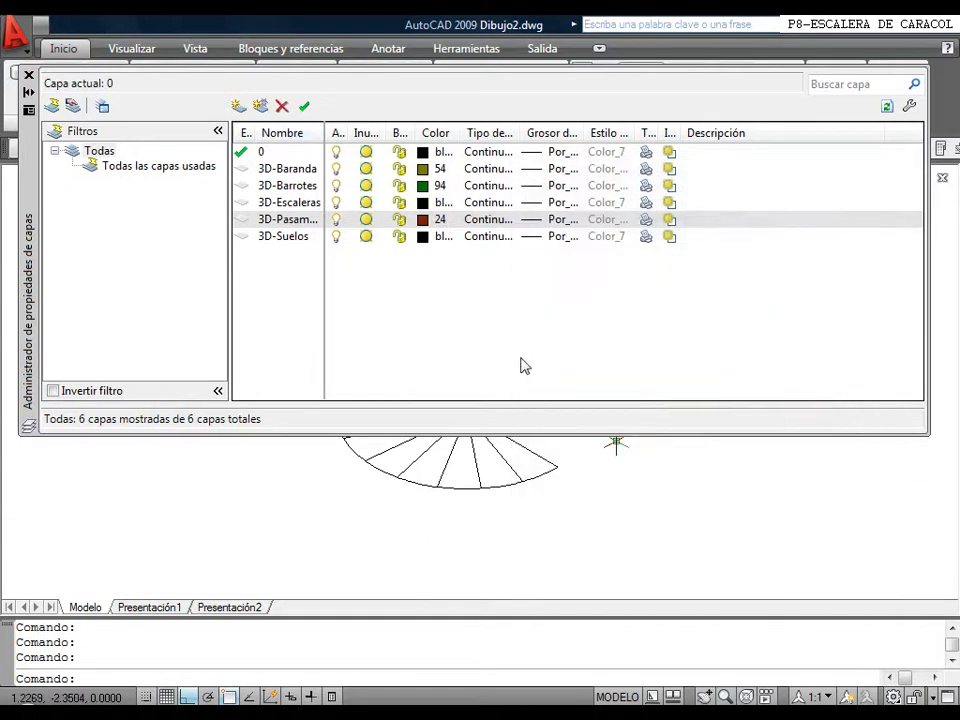
left_click(422, 236)
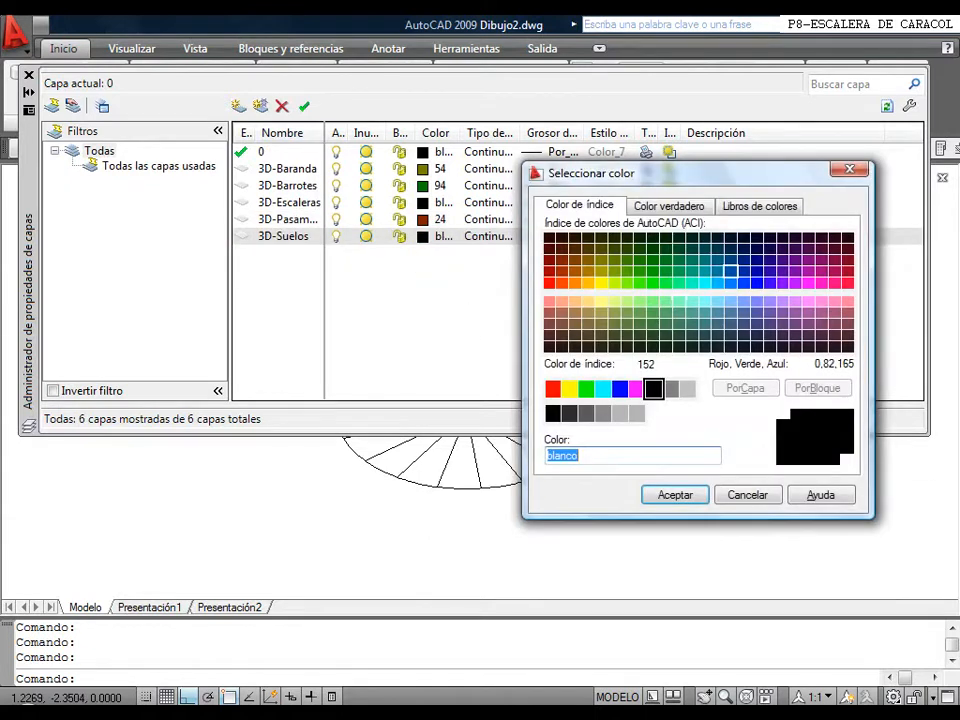
left_click(808, 271)
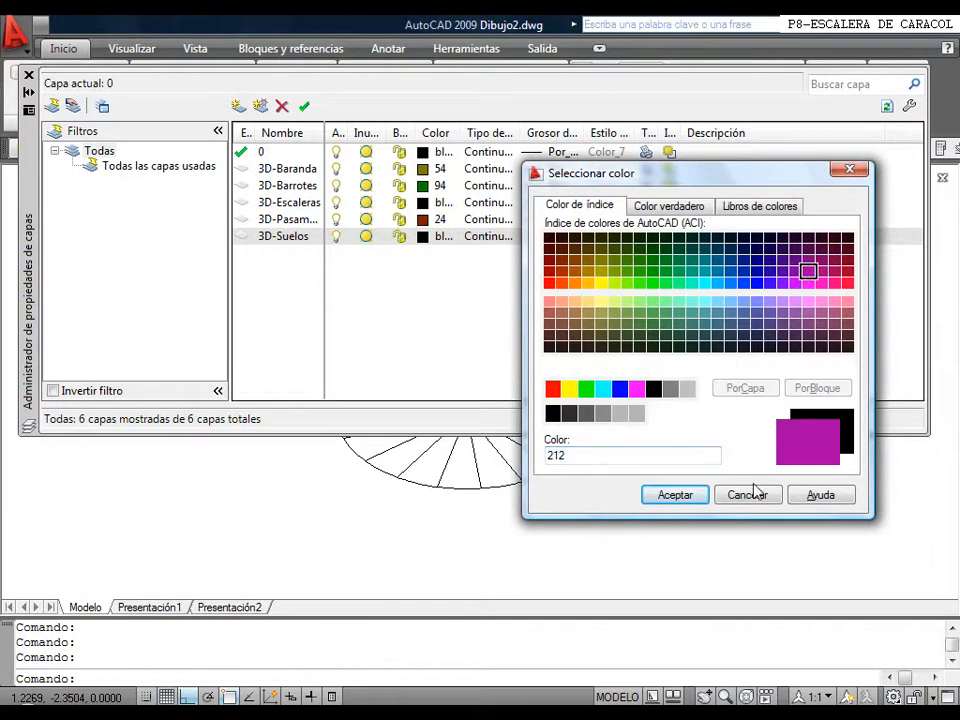
left_click(682, 495)
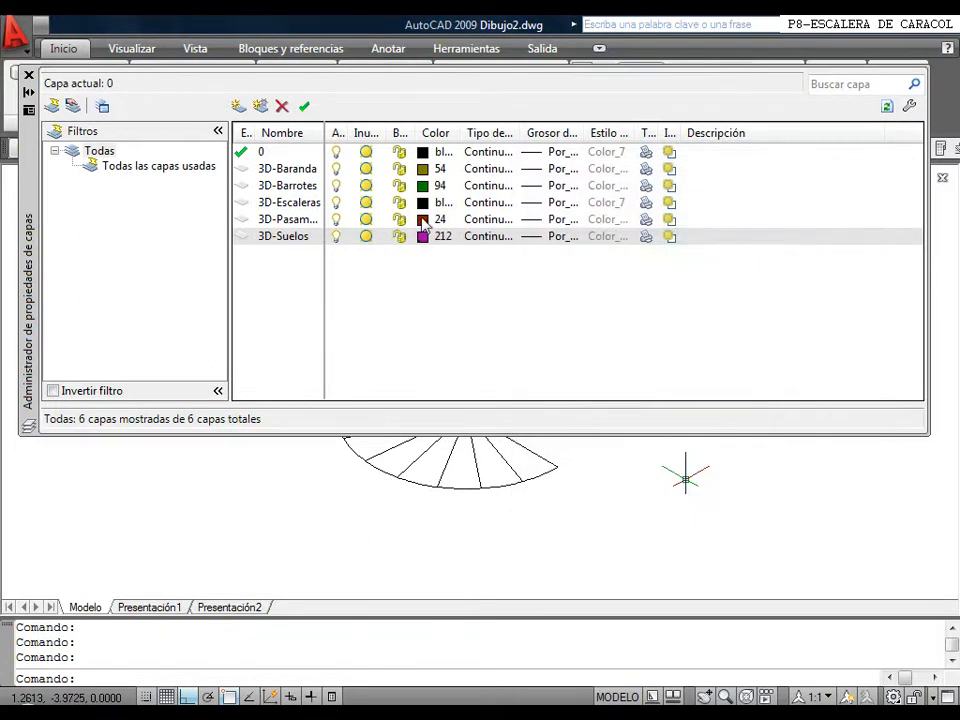
Assign colour 132 to the 3D-Escaleras layer and make it the current layer.
left_click(423, 203)
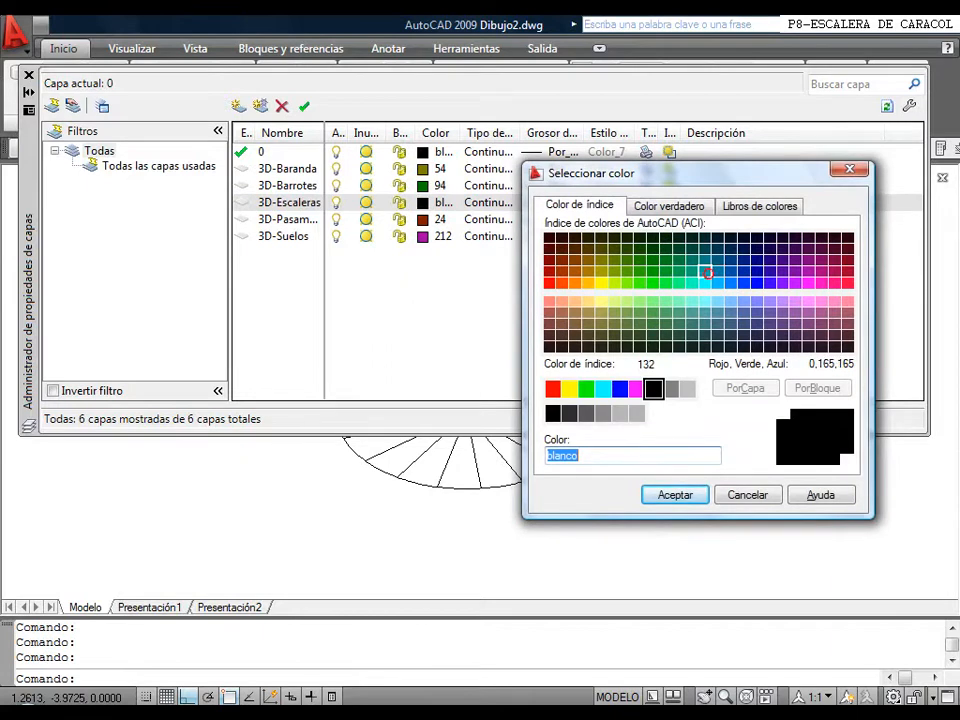
left_click(705, 271)
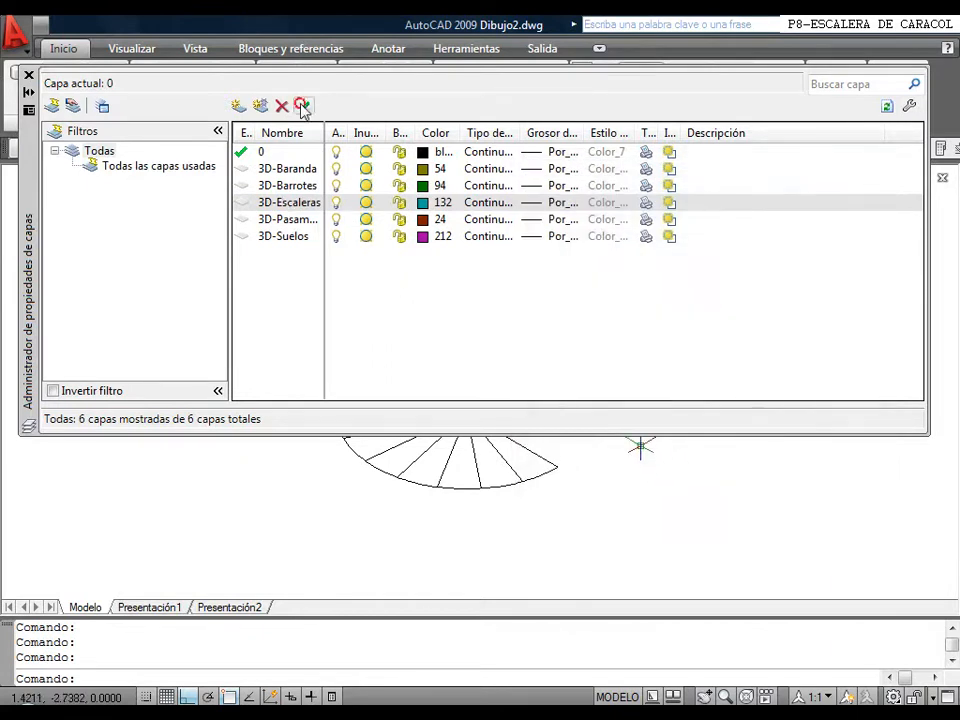
left_click(304, 106)
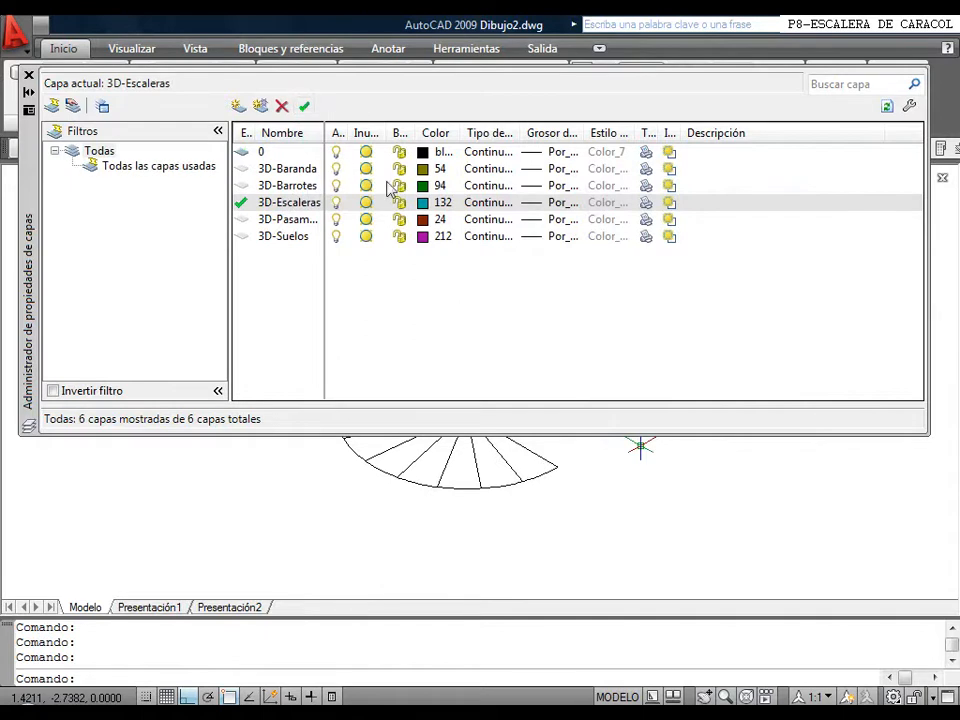
left_click(29, 75)
With the UCS set to Frontal, draw a riser rectangle from the first radial line's inner end to the first mark on the vertical divided line.
scroll(510, 412, "up", 3)
middle_click_drag(499, 401, 384, 379)
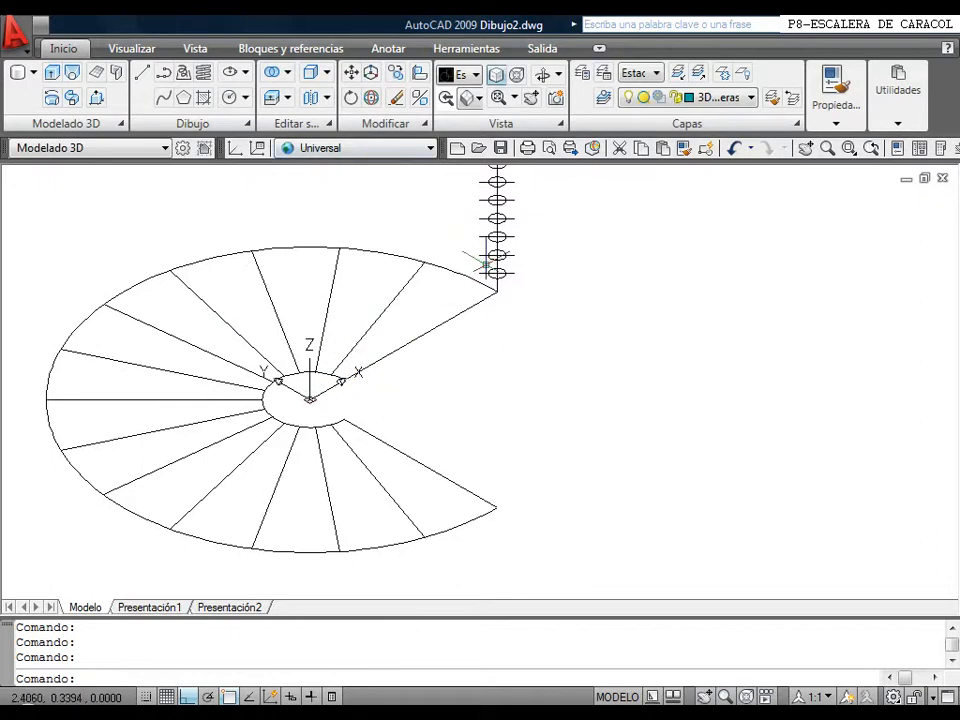
left_click(350, 148)
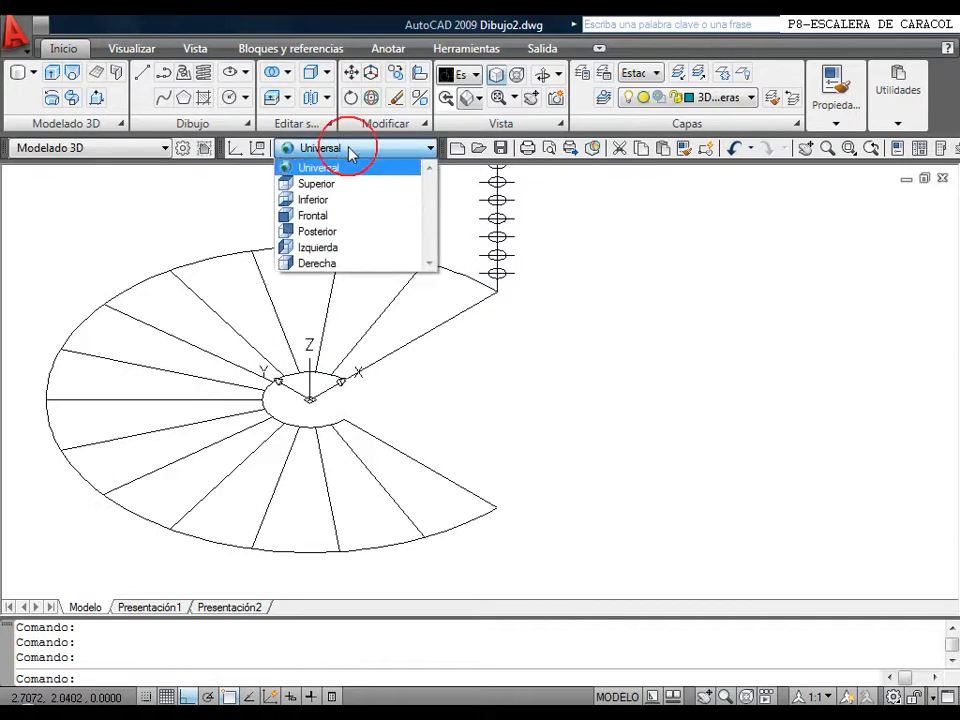
left_click(305, 215)
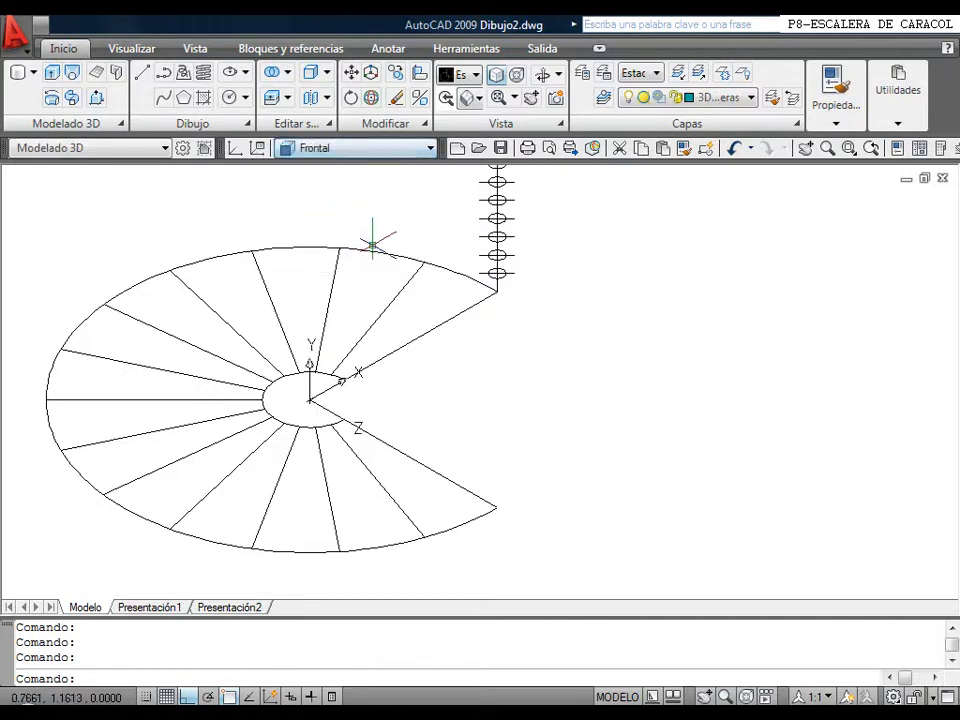
left_click(205, 125)
left_click(179, 128)
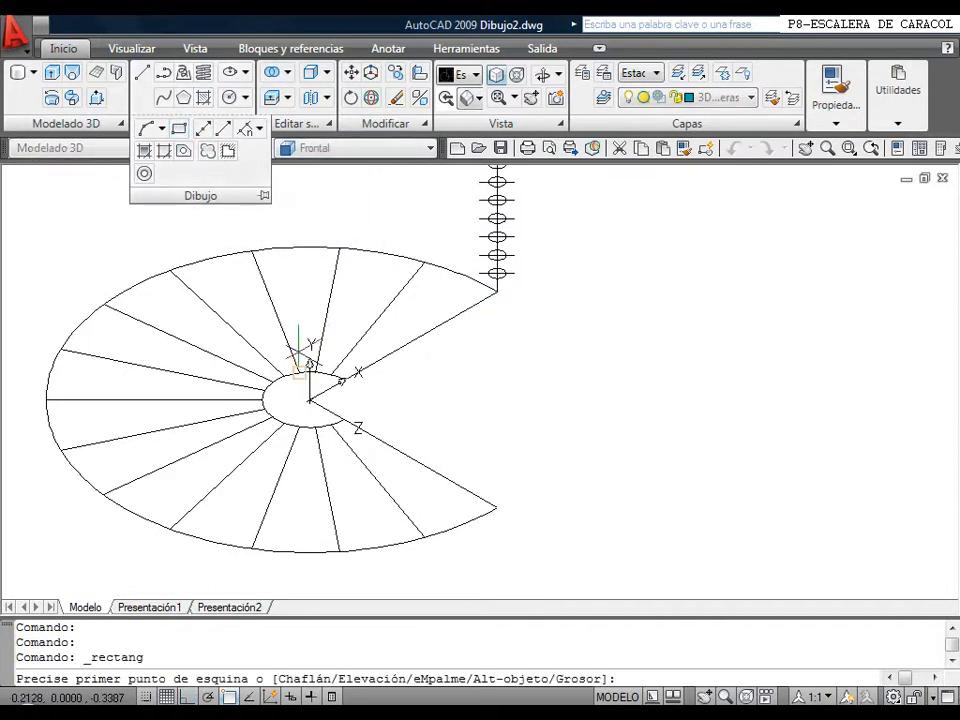
left_click(342, 383)
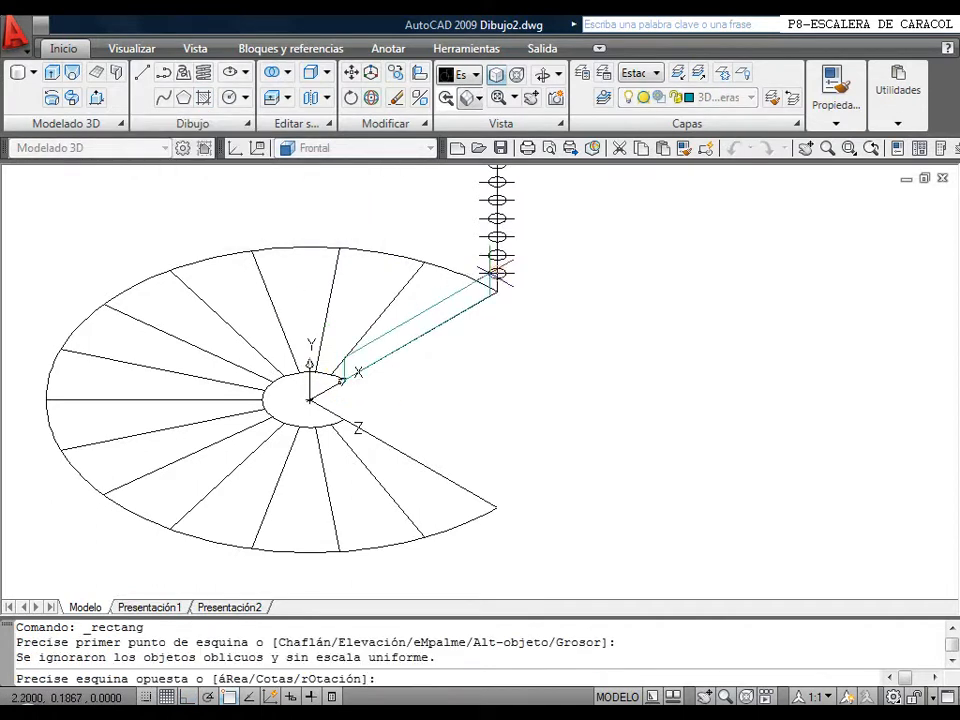
left_click(496, 290)
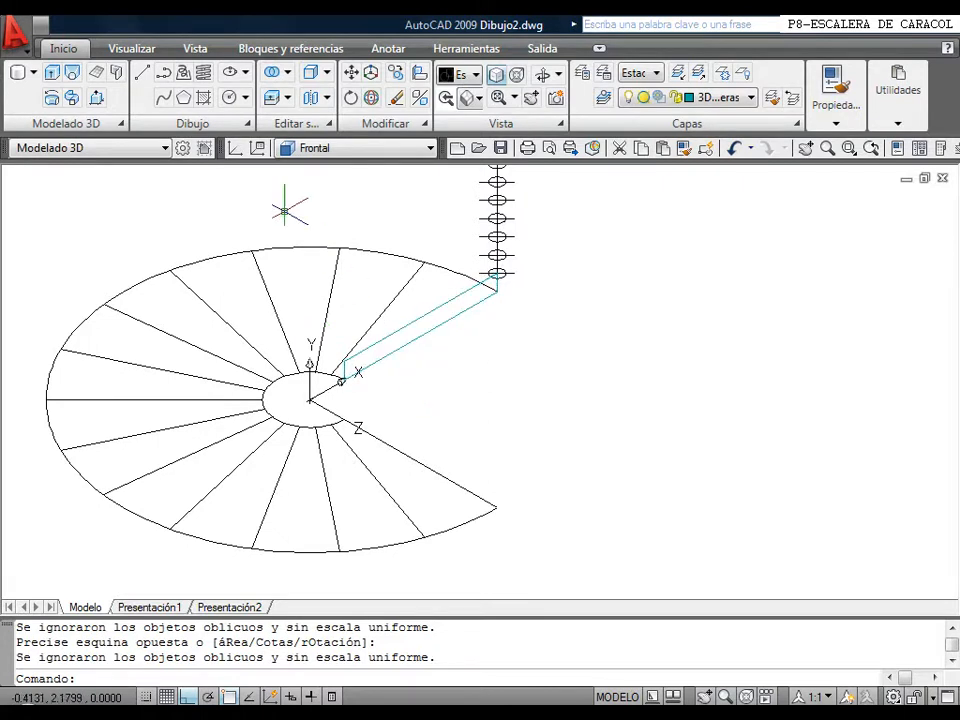
Draw a second rectangle downward from the first radial line's inner end, with its opposite corner at @1.8,-.25.
right_click(258, 255)
left_click(270, 258)
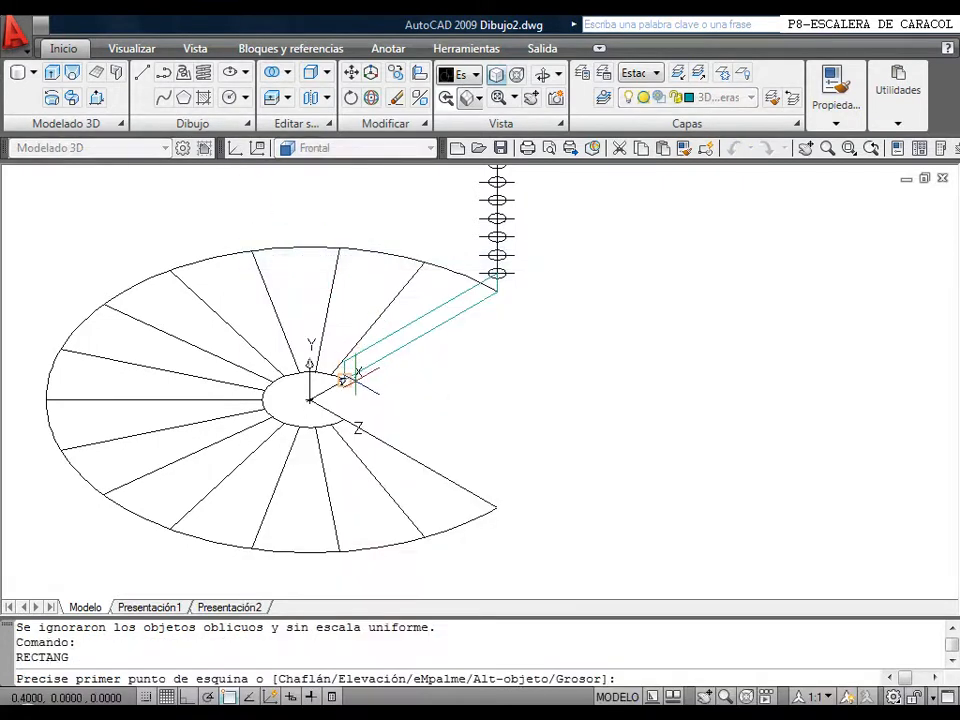
left_click(348, 380)
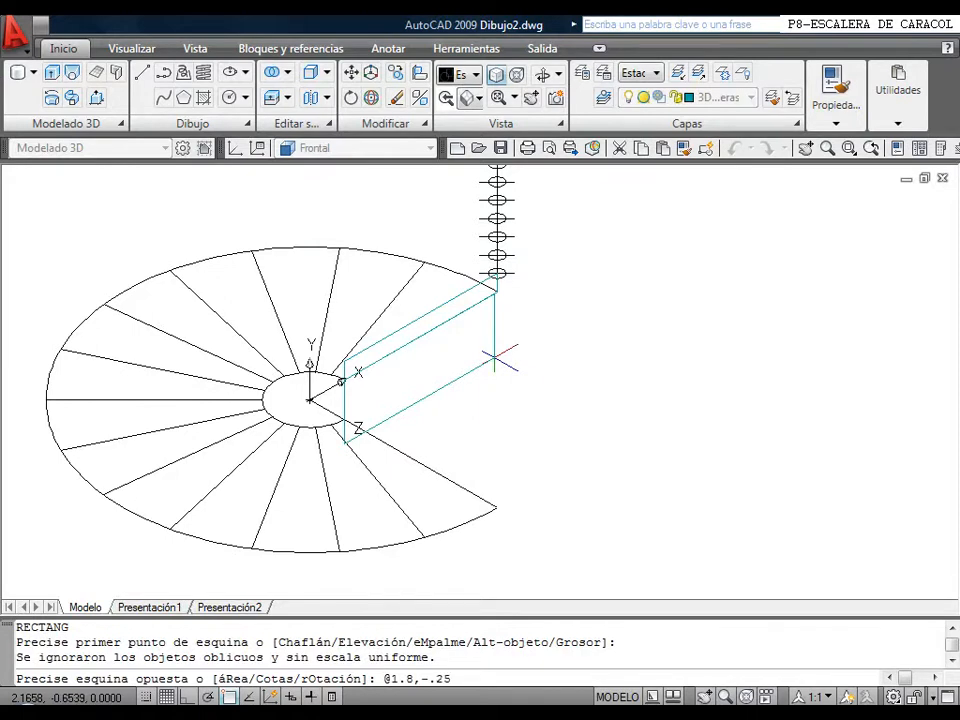
key("Return")
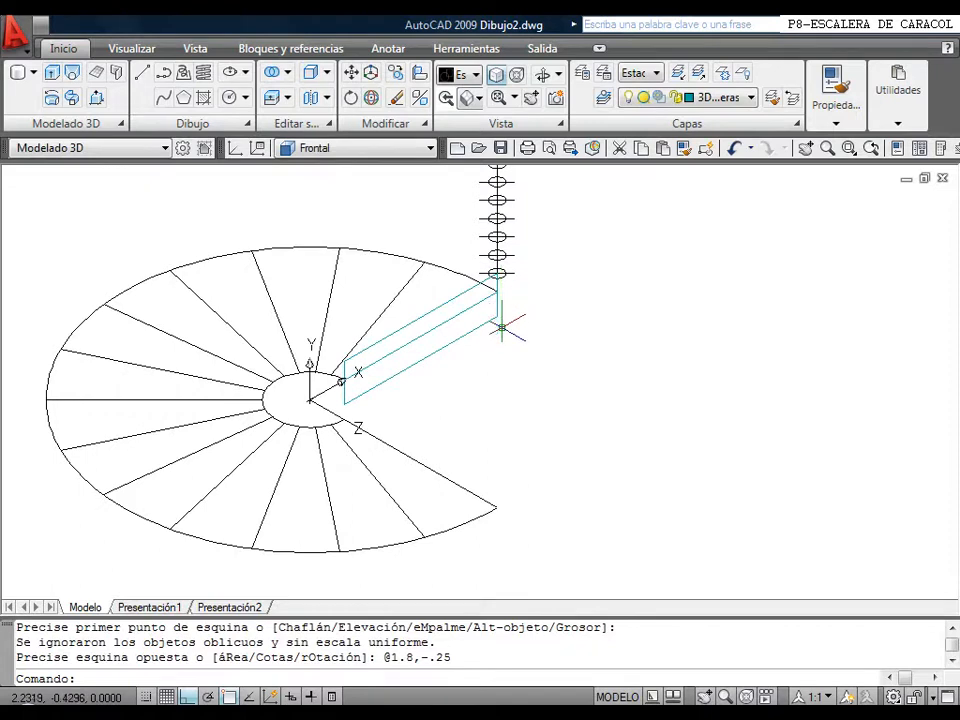
Draw a rectangle enclosing both previous ones, from the riser rectangle's upper inner corner to the other rectangle's lower outer corner.
right_click(429, 306)
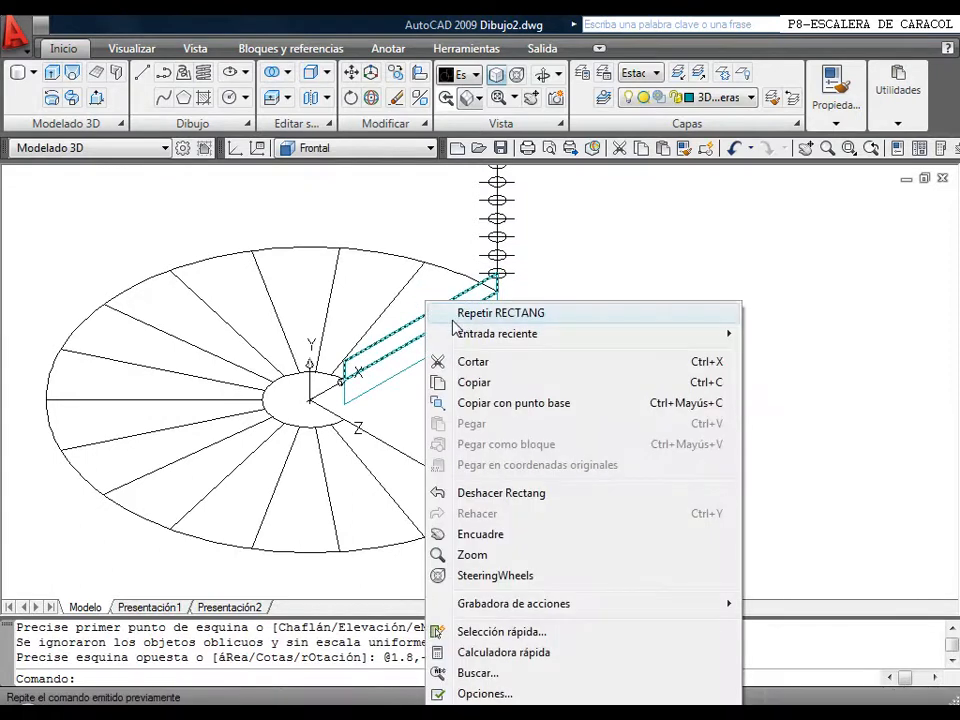
left_click(443, 313)
left_click(344, 359)
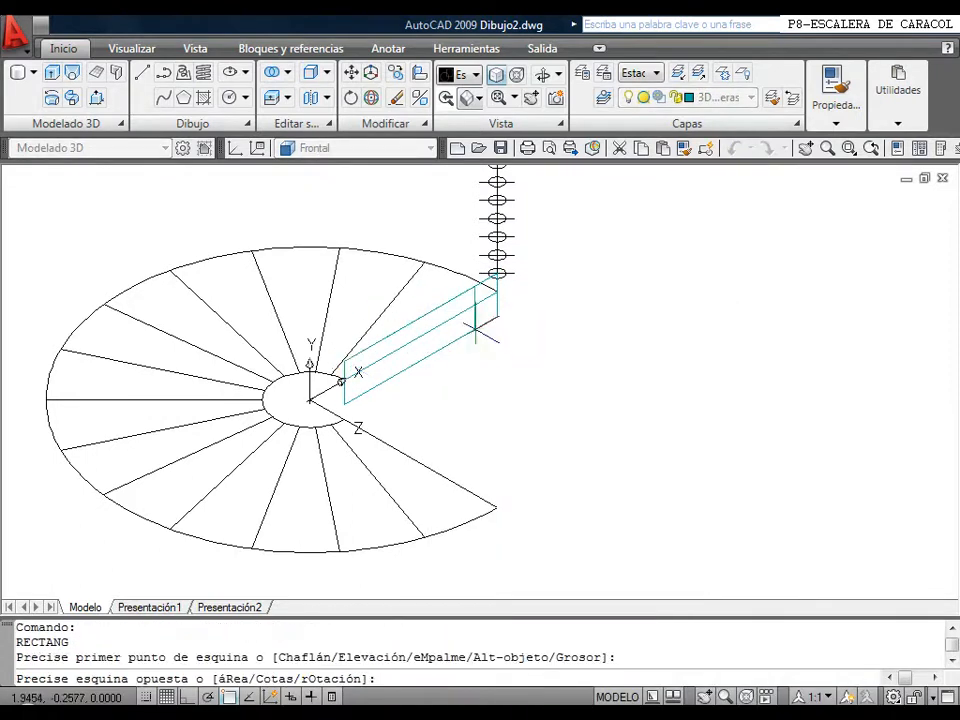
left_click(497, 318)
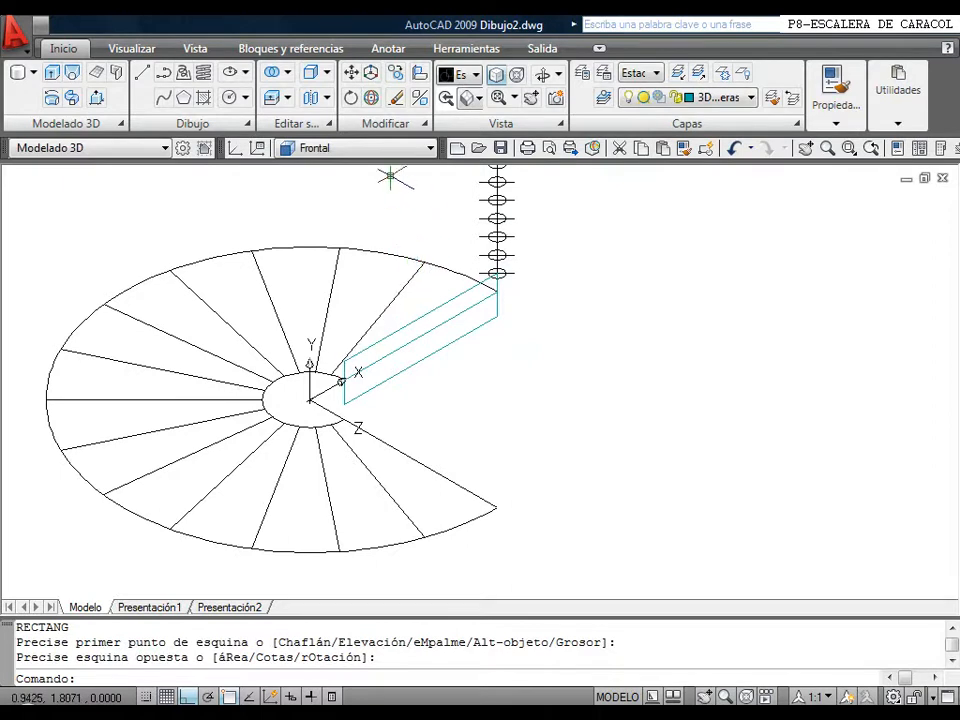
Return the UCS to Universal and start a helix at the plan's centre, with base and top radii of 2.2 to the outer arc's end.
left_click(384, 150)
left_click(349, 167)
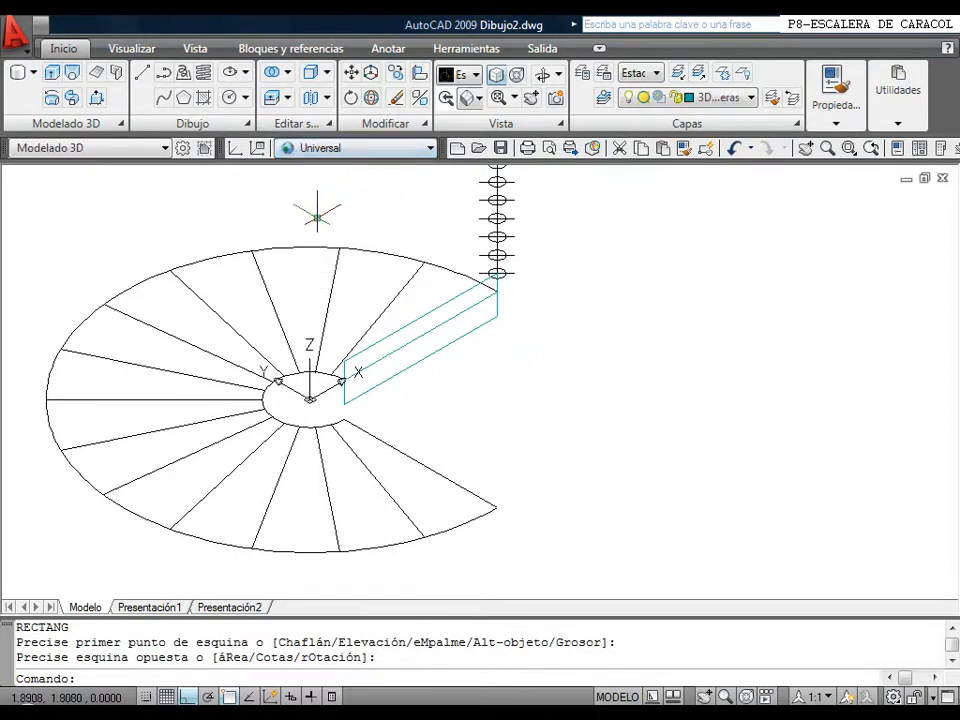
left_click(204, 74)
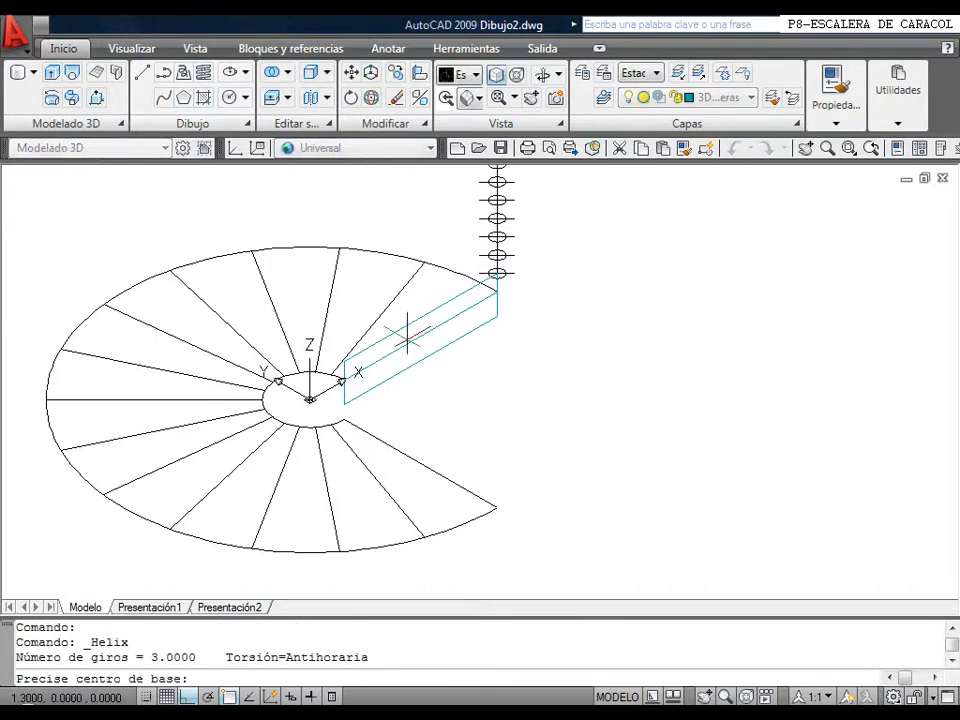
left_click(312, 403)
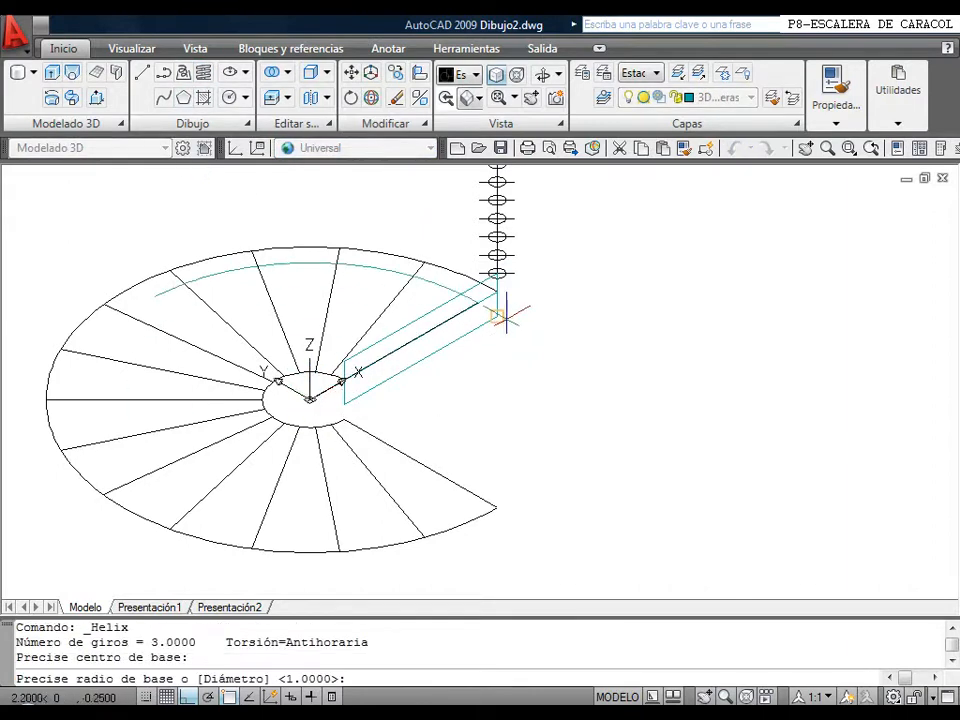
scroll(492, 280, "up", 5)
left_click(487, 265)
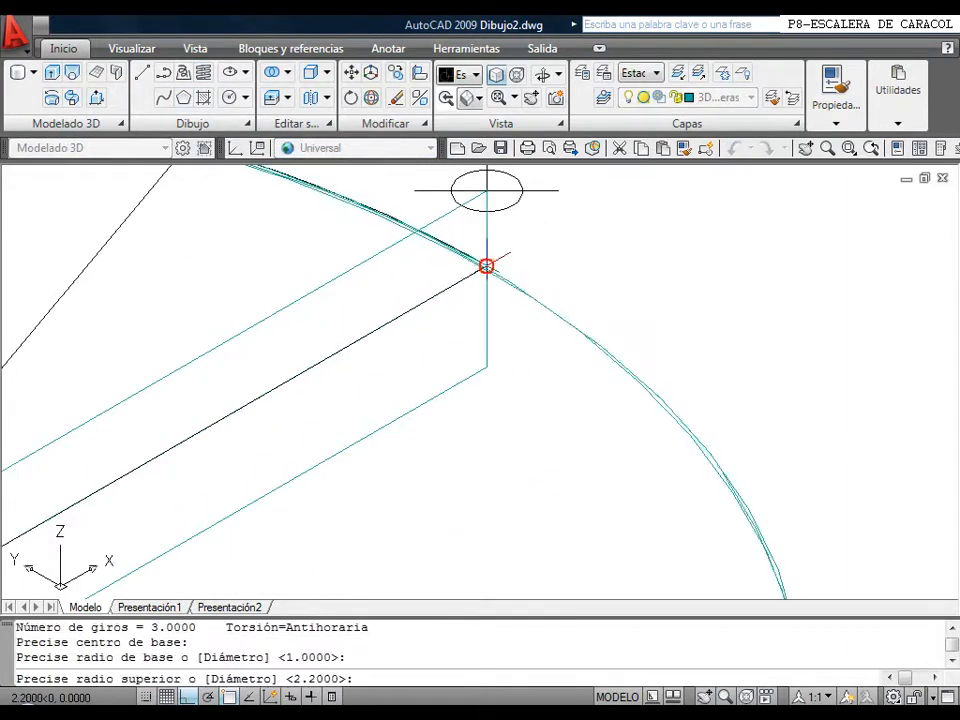
scroll(490, 265, "down", 5)
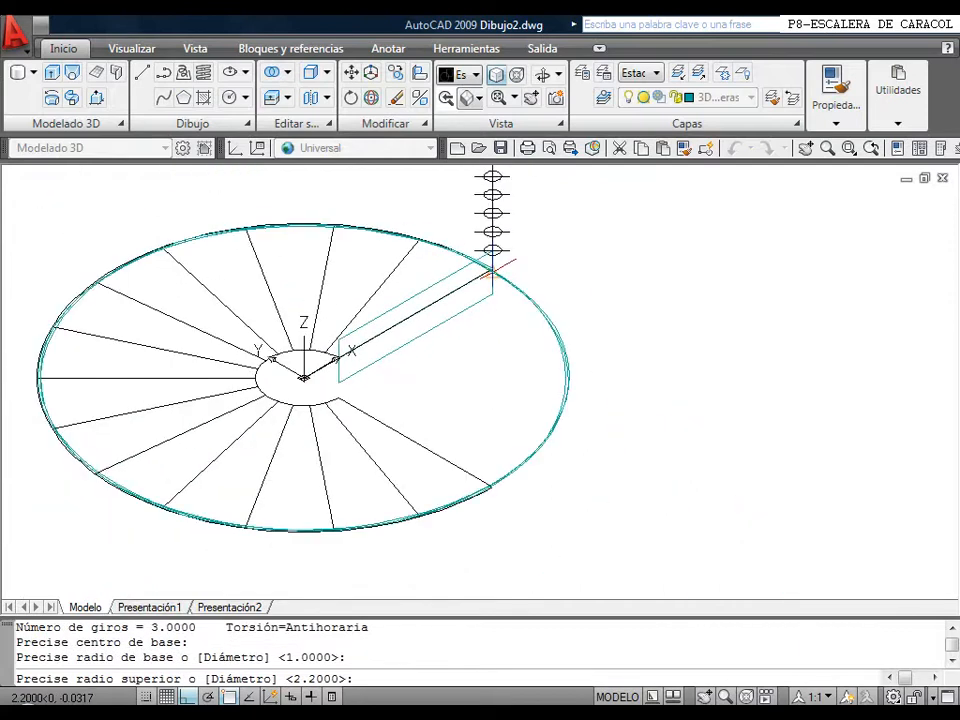
left_click(490, 271)
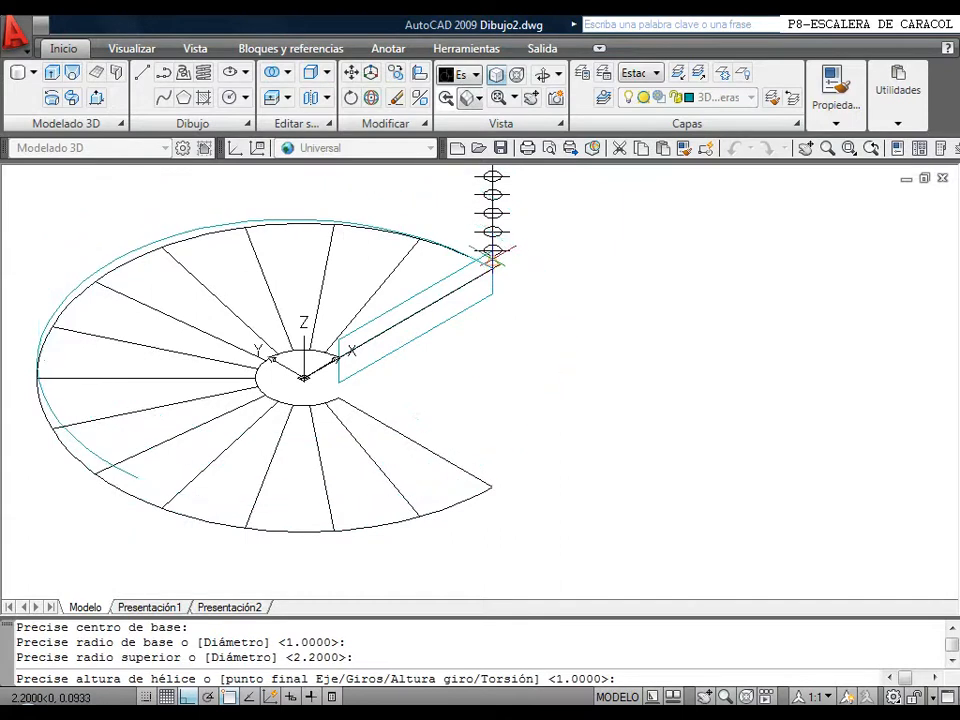
Set the helix to .75 turns and its height to the topmost division mark on the vertical line, 2.6133.
middle_click_drag(493, 253, 512, 296)
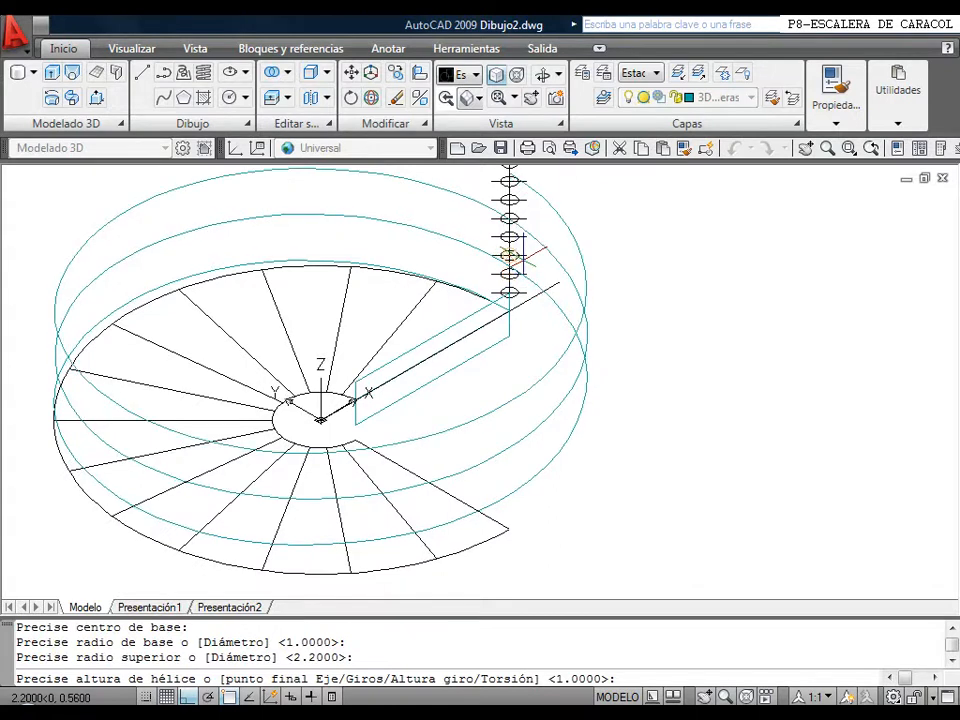
type("g")
key("Return")
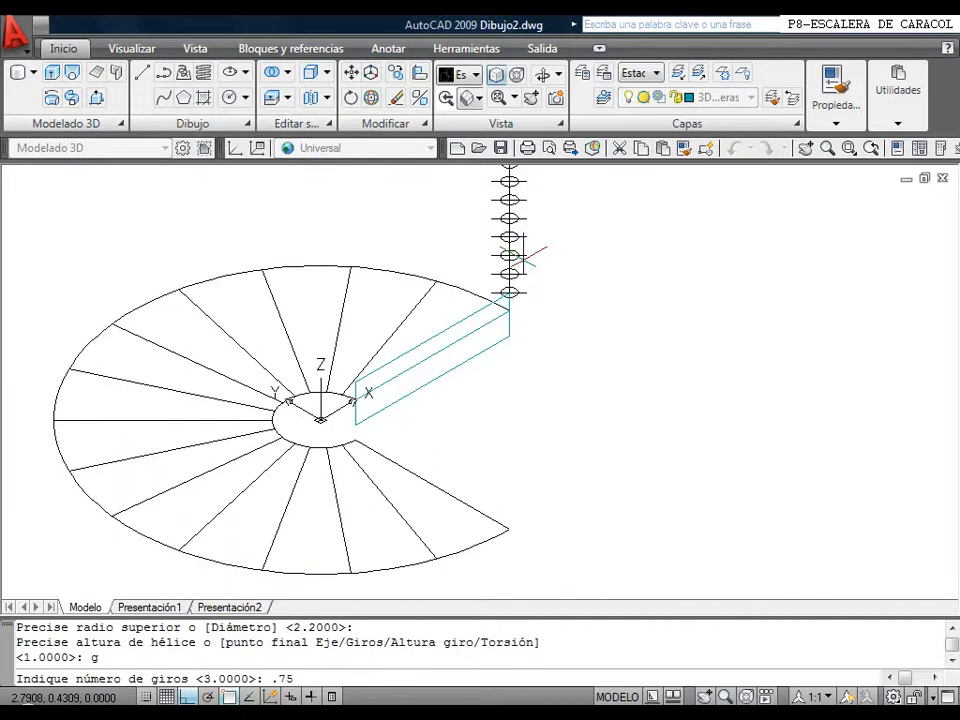
key("Return")
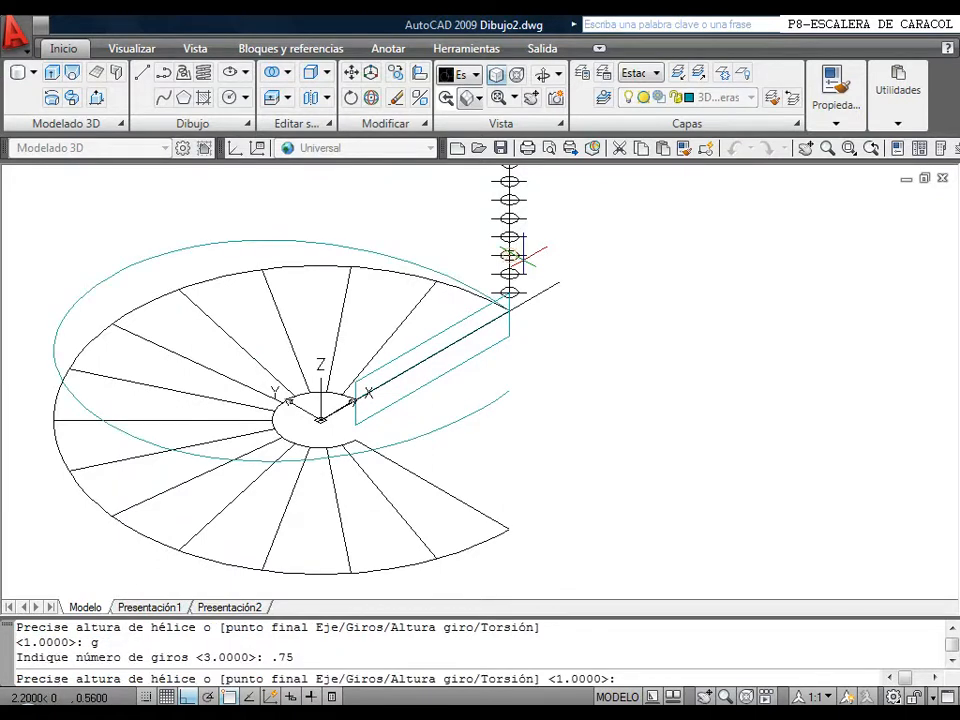
scroll(553, 245, "down", 3)
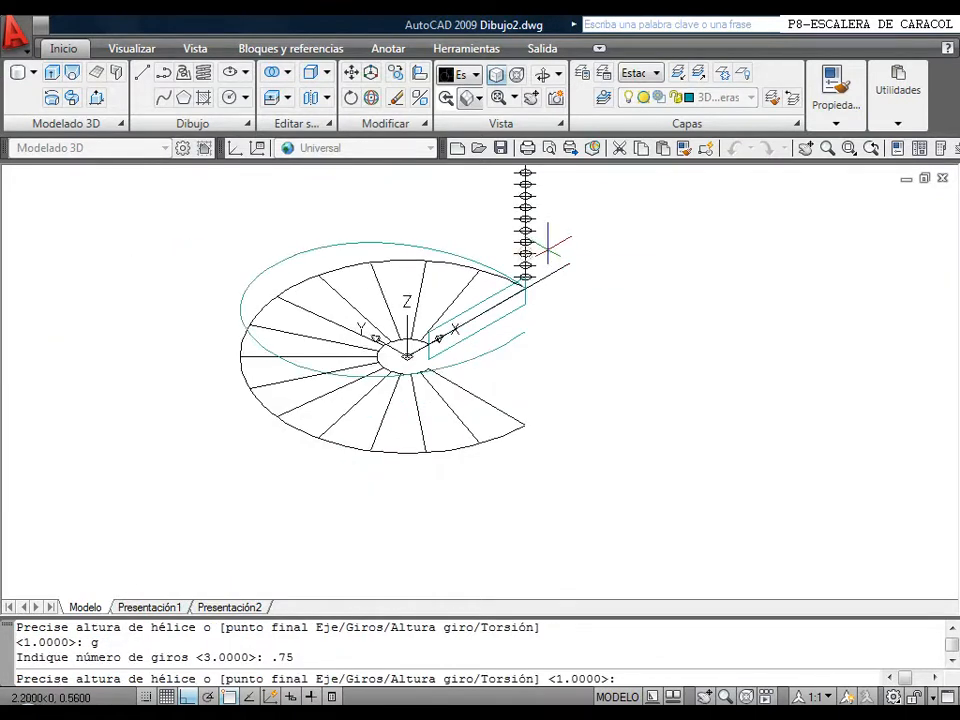
scroll(458, 300, "up", 4)
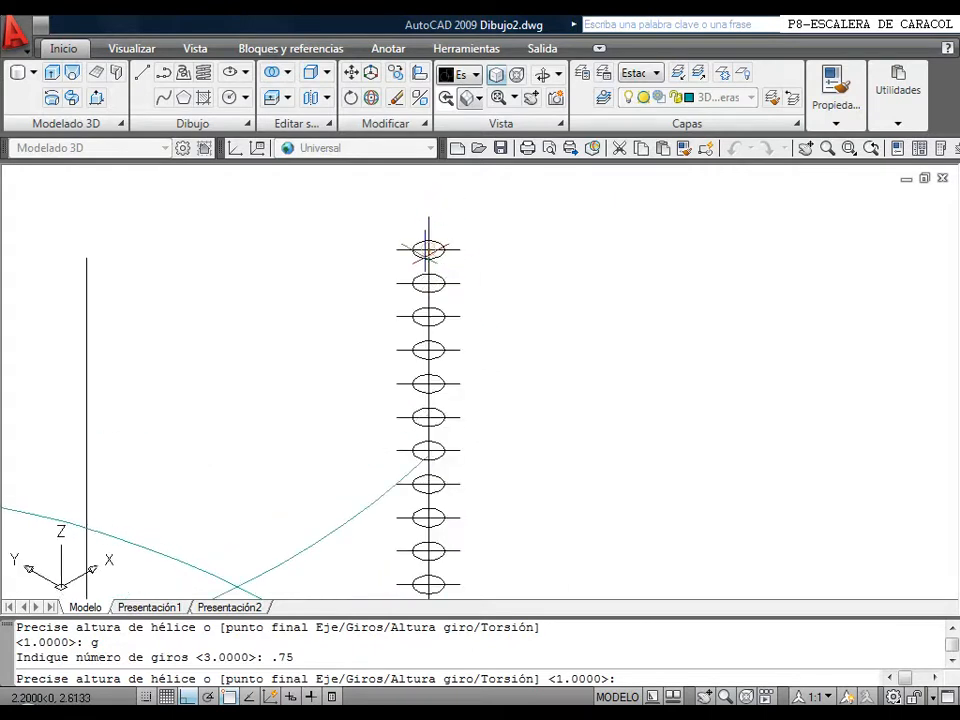
left_click(428, 252)
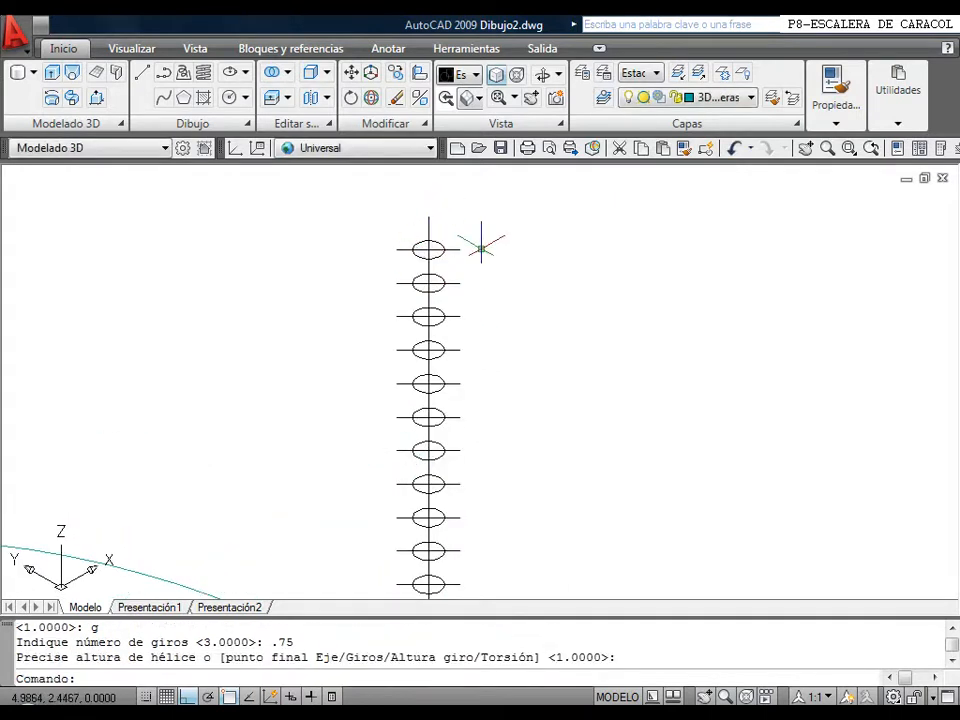
Sweep the enclosing rectangle along the helix with perpendicular alignment off, using the first radial line's outer end as the base point.
scroll(484, 242, "down", 5)
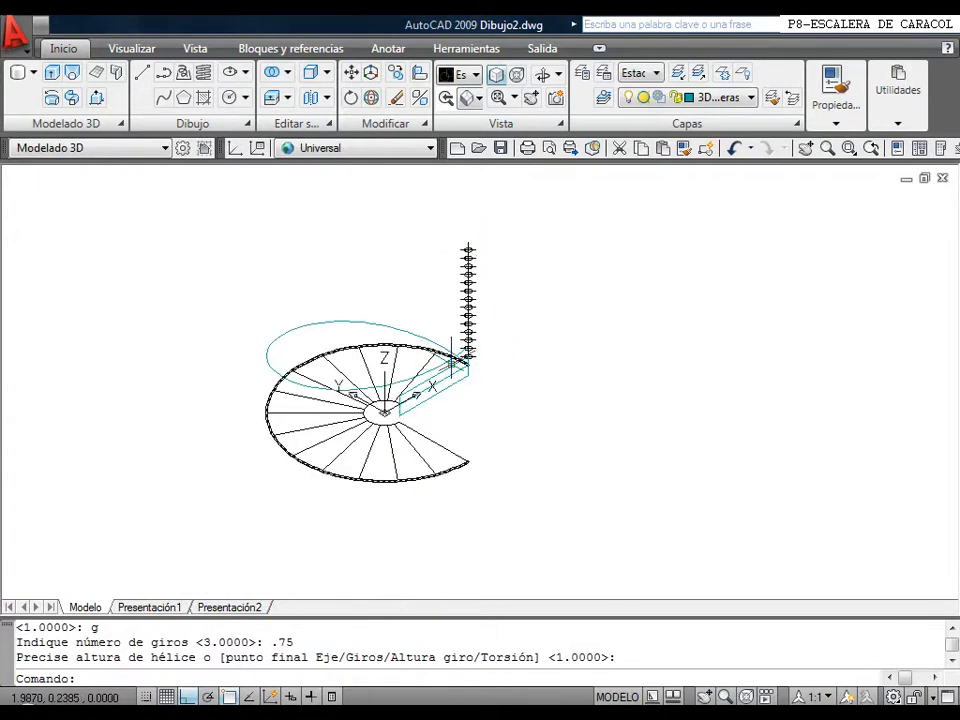
left_click(73, 98)
left_click(420, 383)
scroll(420, 382, "up", 4)
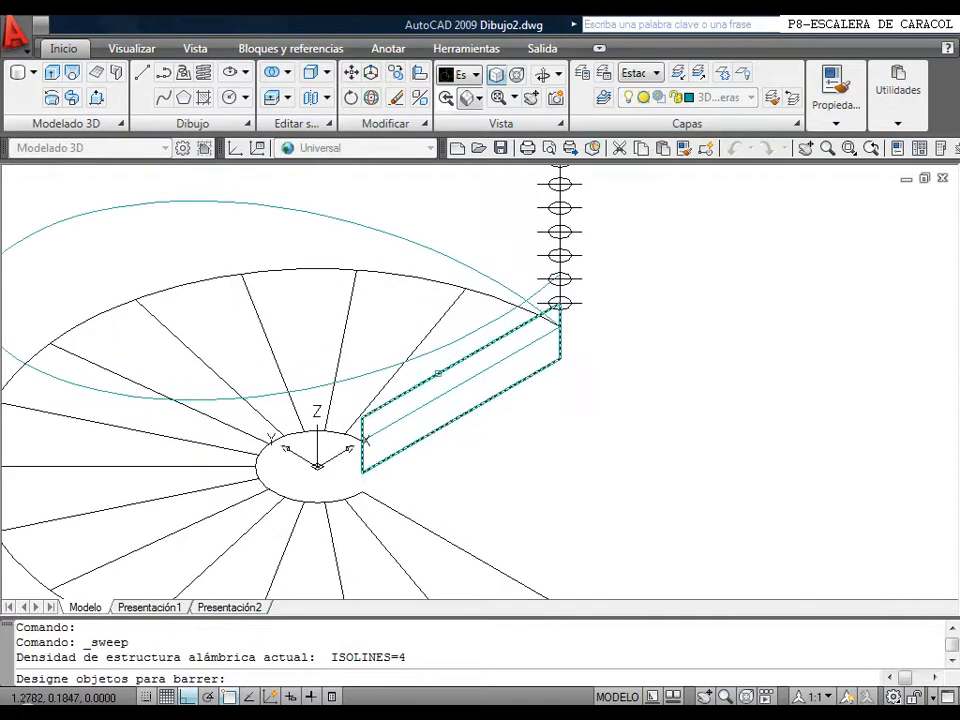
left_click(440, 370)
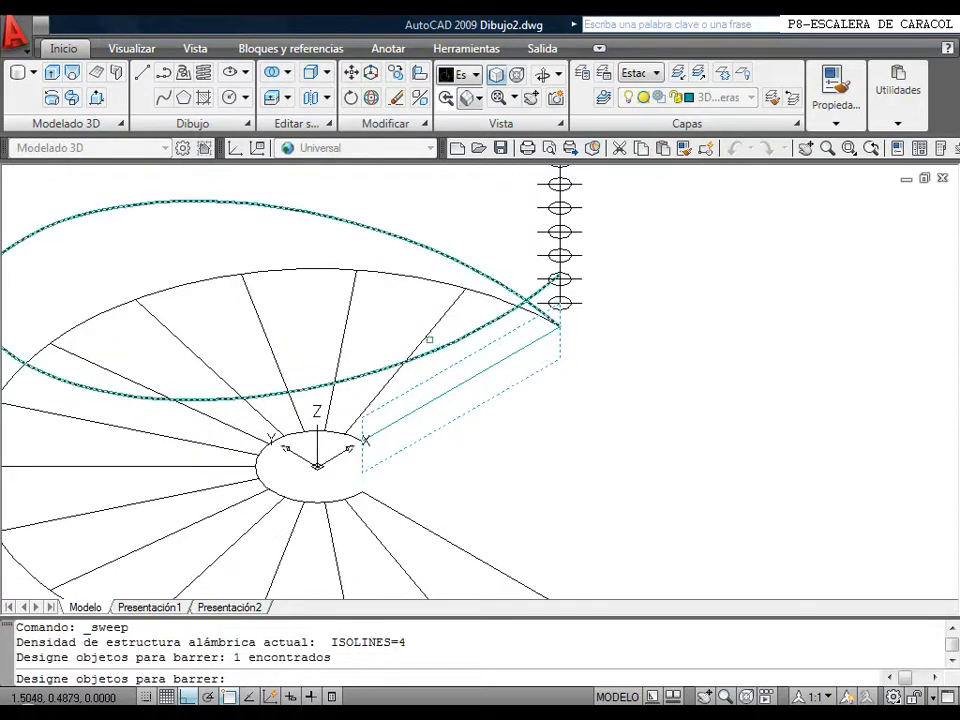
key("Return")
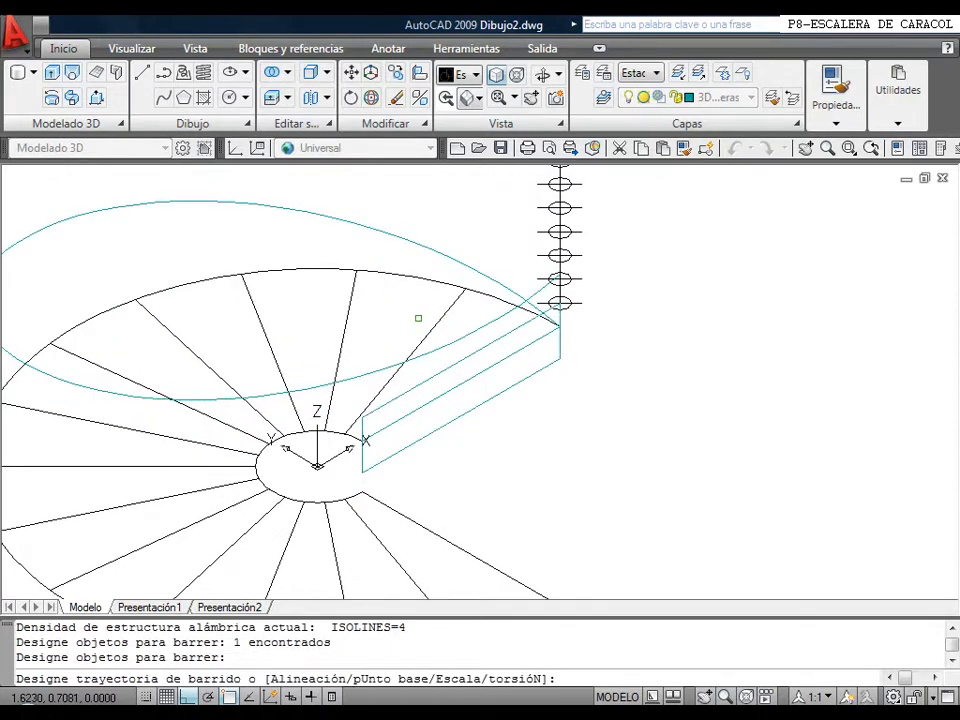
key("Return")
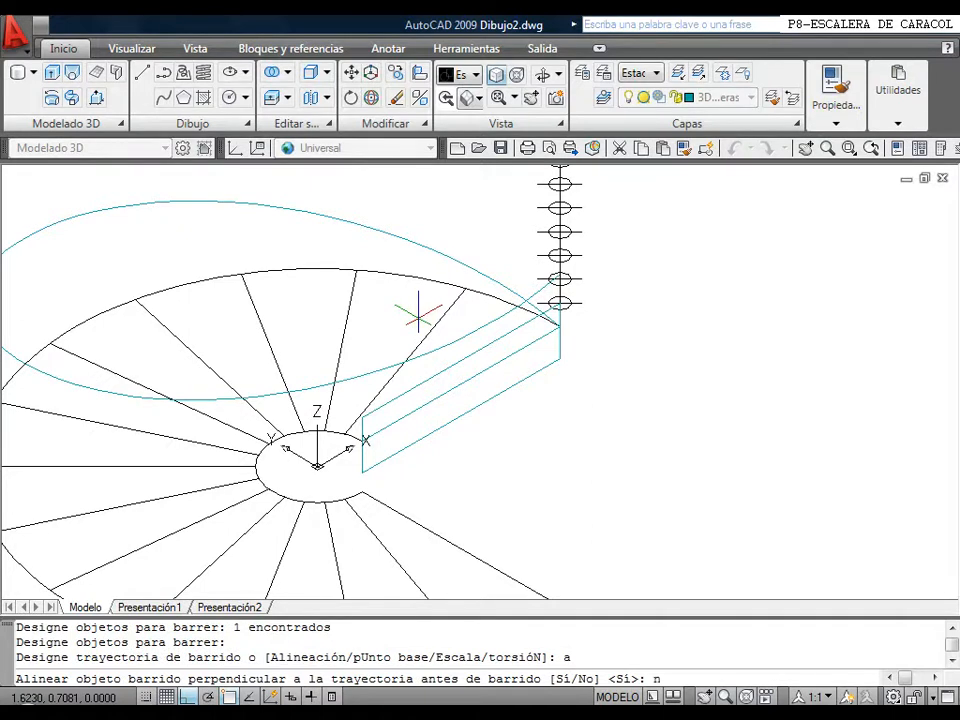
key("Return")
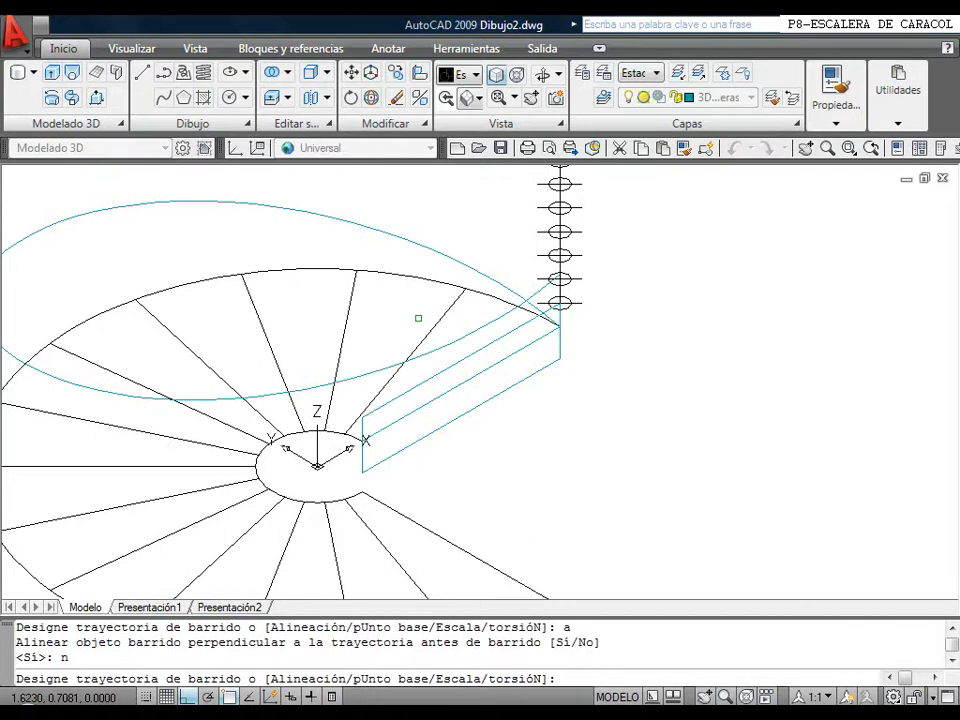
key("Return")
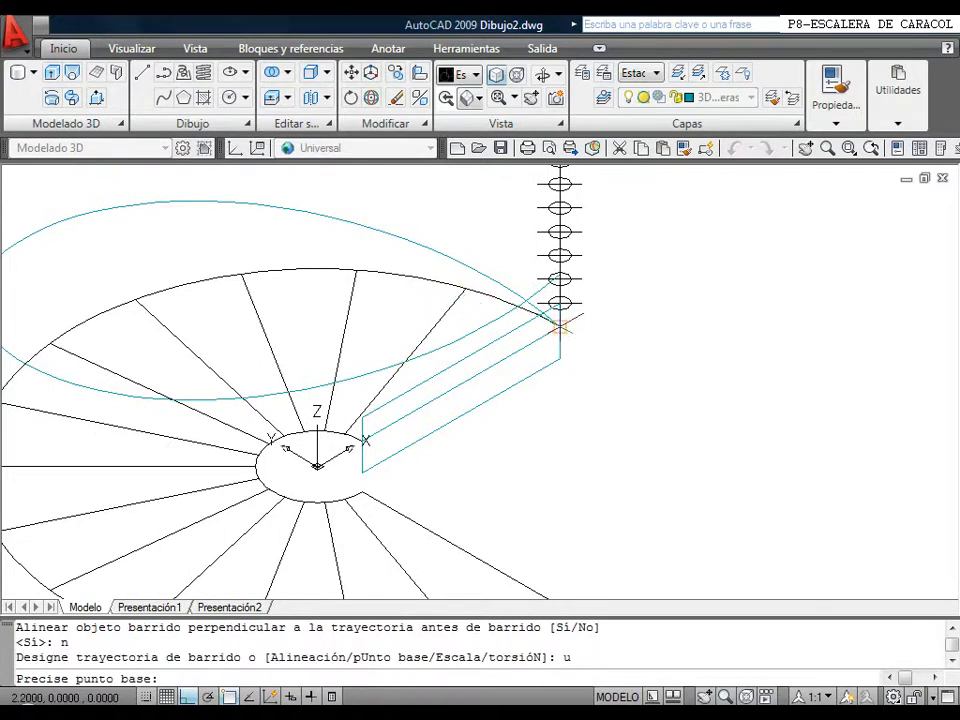
left_click(561, 328)
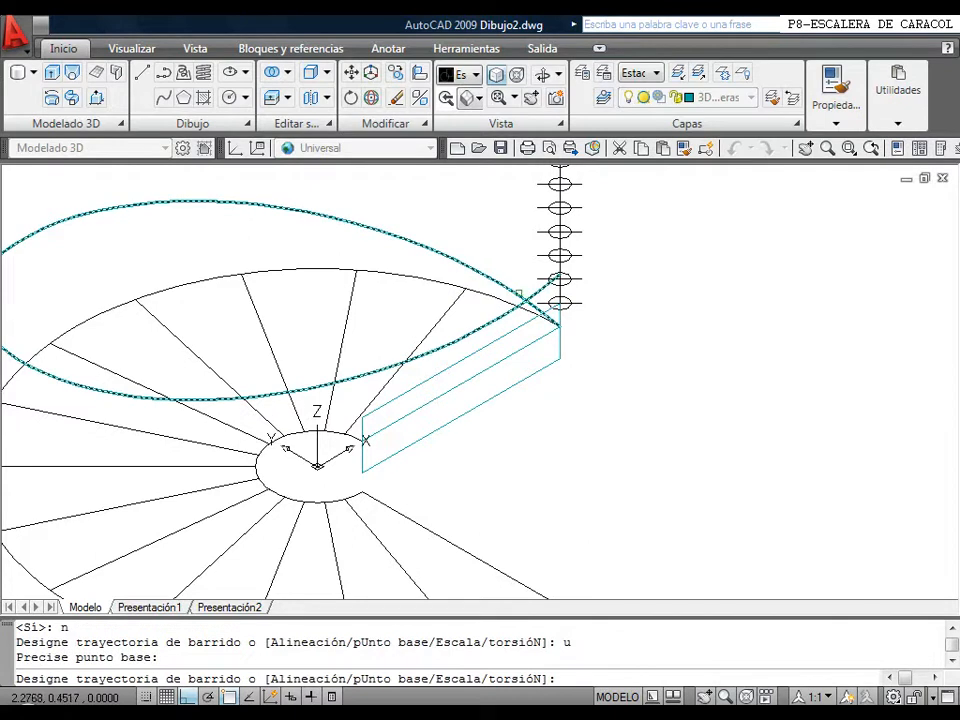
left_click(515, 294)
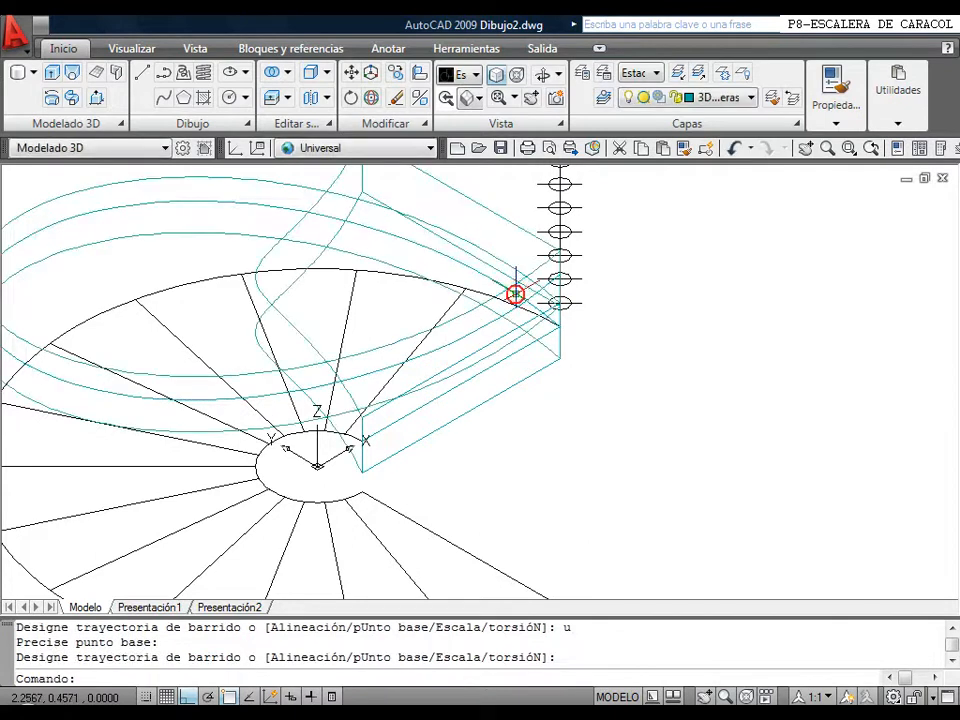
Apply the Conceptual visual style to the model.
left_click(477, 80)
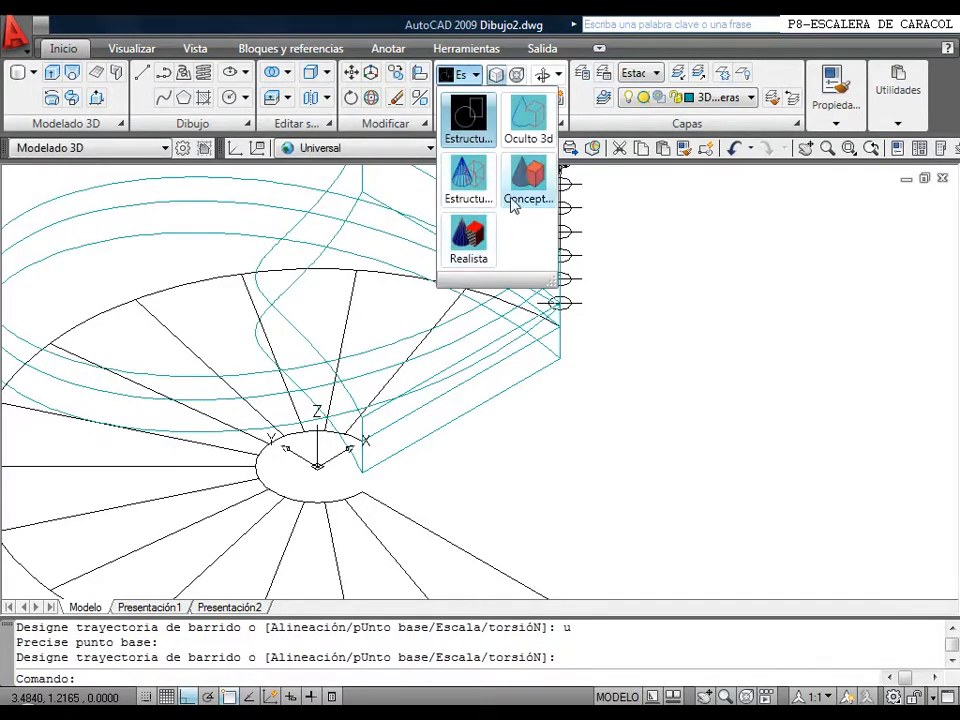
left_click(534, 188)
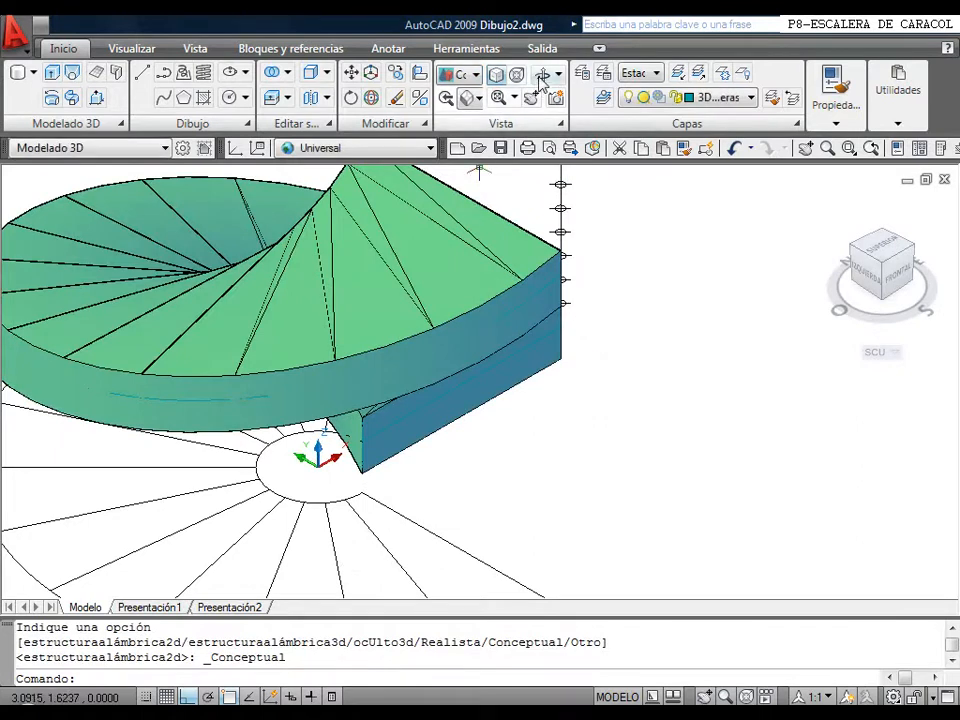
Make 3D-Barrotes the current layer and freeze the 3D-Escaleras layer.
left_click(542, 75)
left_click_drag(592, 283, 538, 276)
right_click(538, 276)
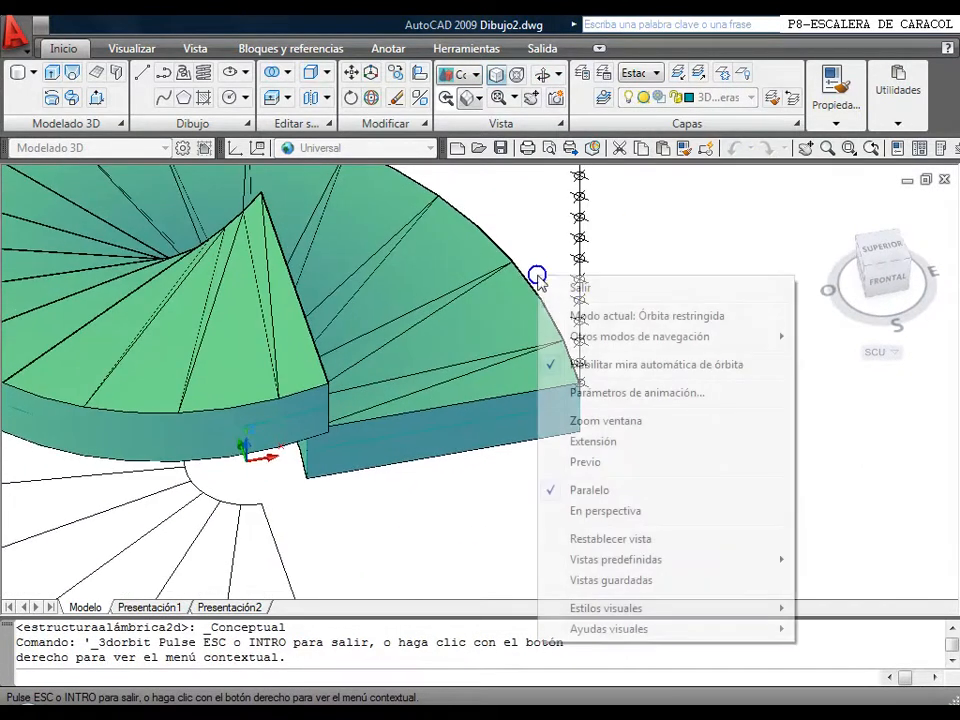
left_click(578, 288)
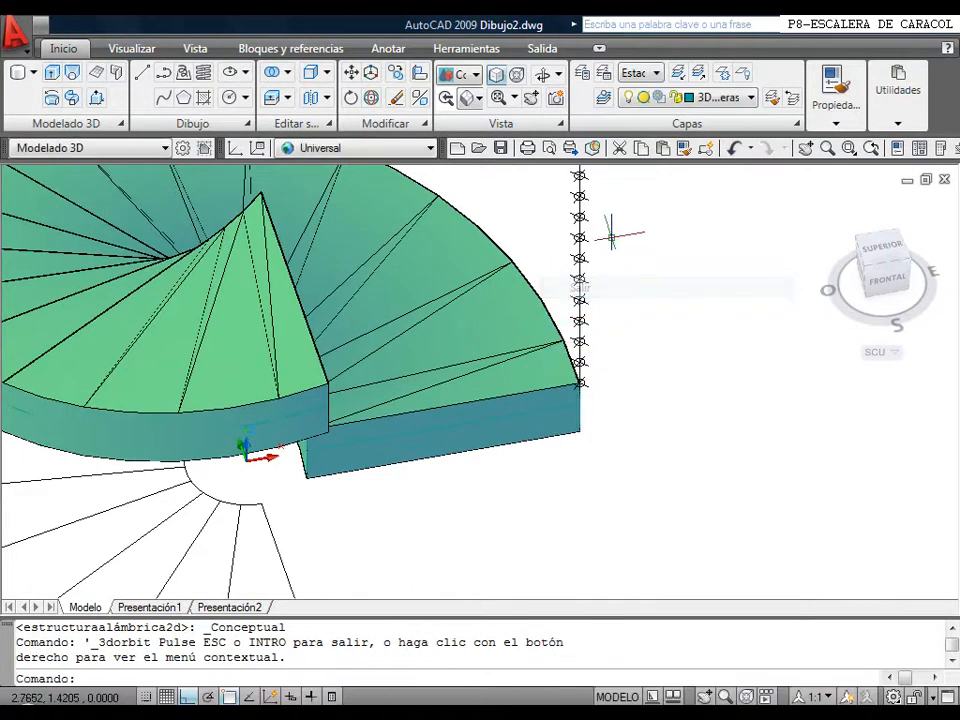
left_click(749, 99)
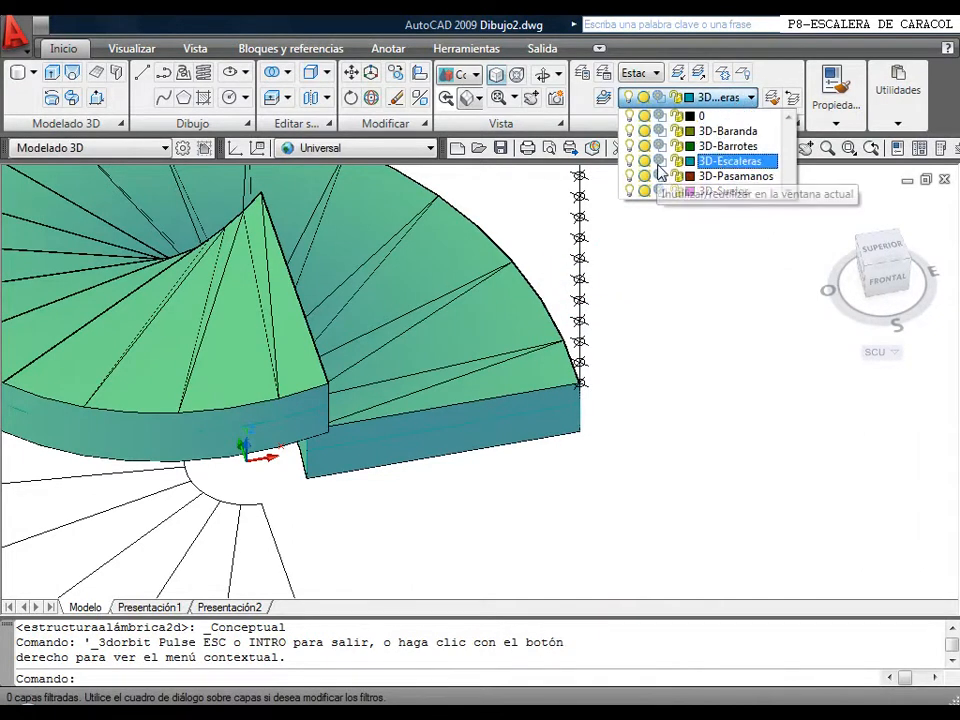
left_click(728, 146)
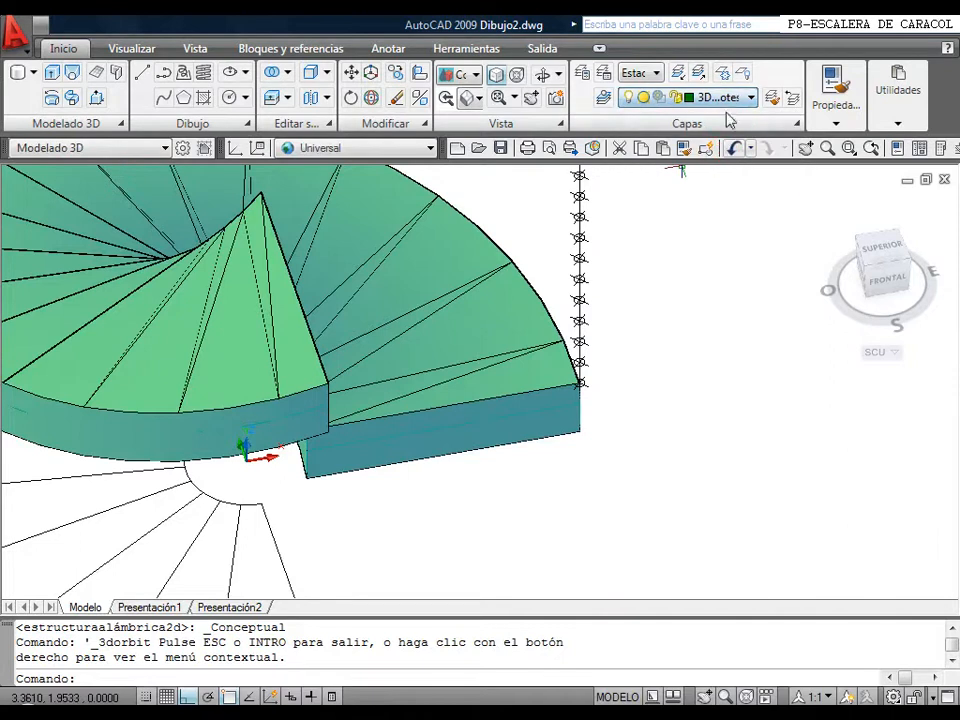
left_click(745, 98)
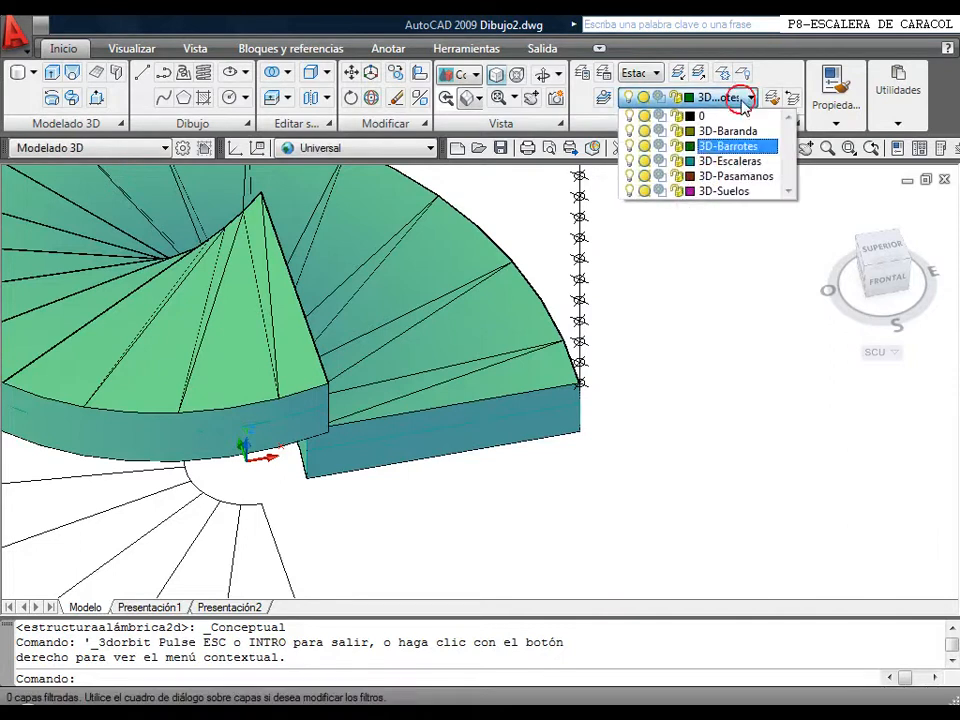
left_click(645, 161)
left_click(626, 334)
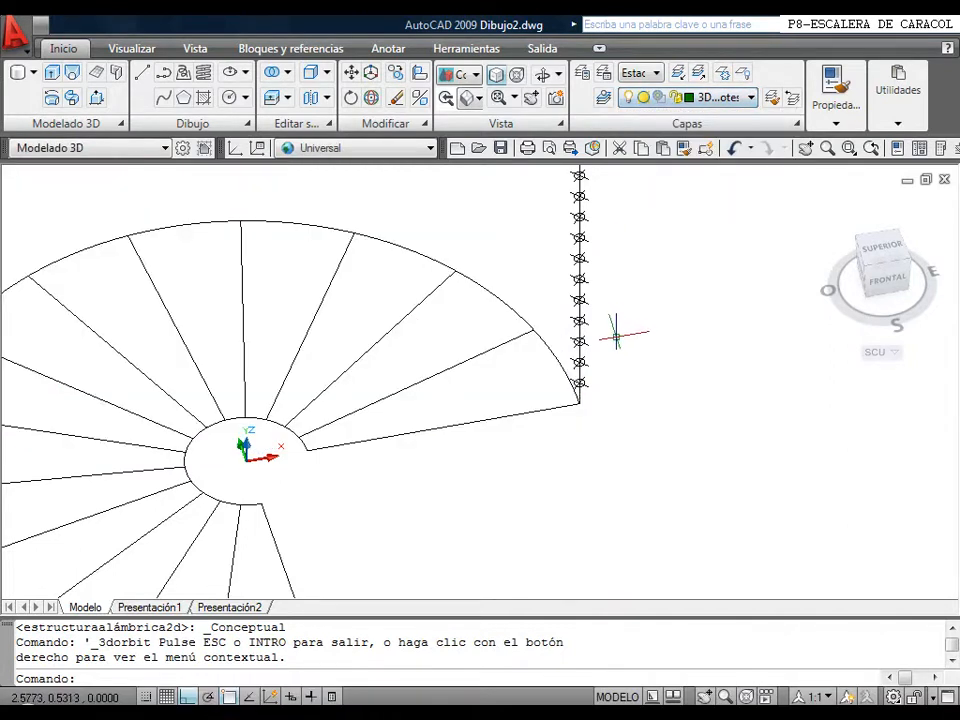
Offset the plan's outer arc .05 inward, towards the centre of the staircase.
middle_click_drag(514, 315, 570, 255)
scroll(510, 365, "down", 3)
middle_click_drag(510, 358, 493, 366)
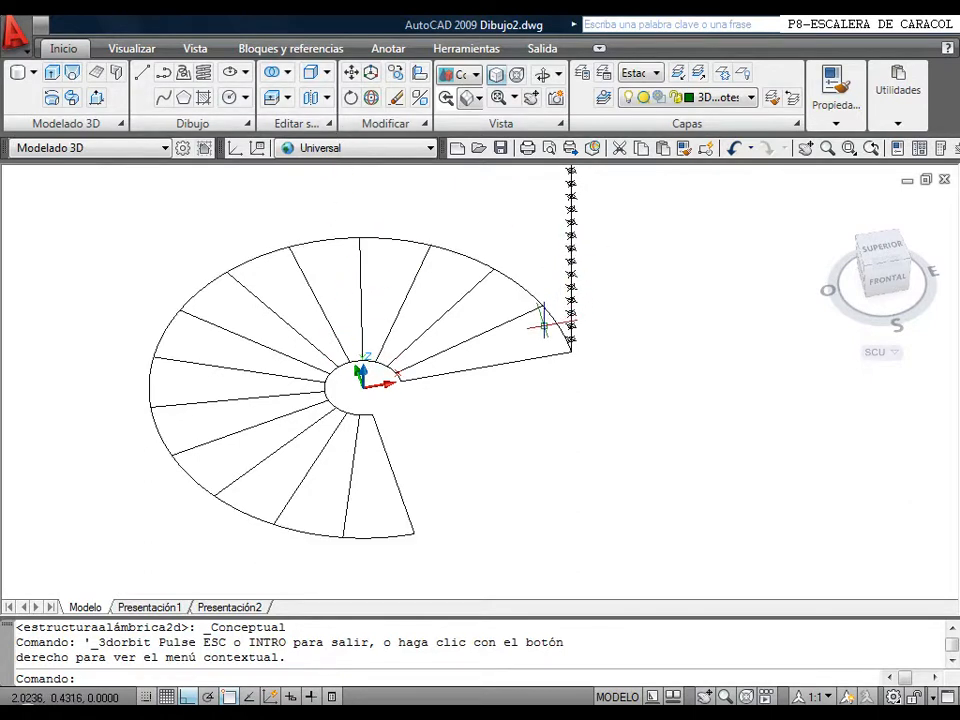
left_click(362, 121)
left_click(436, 130)
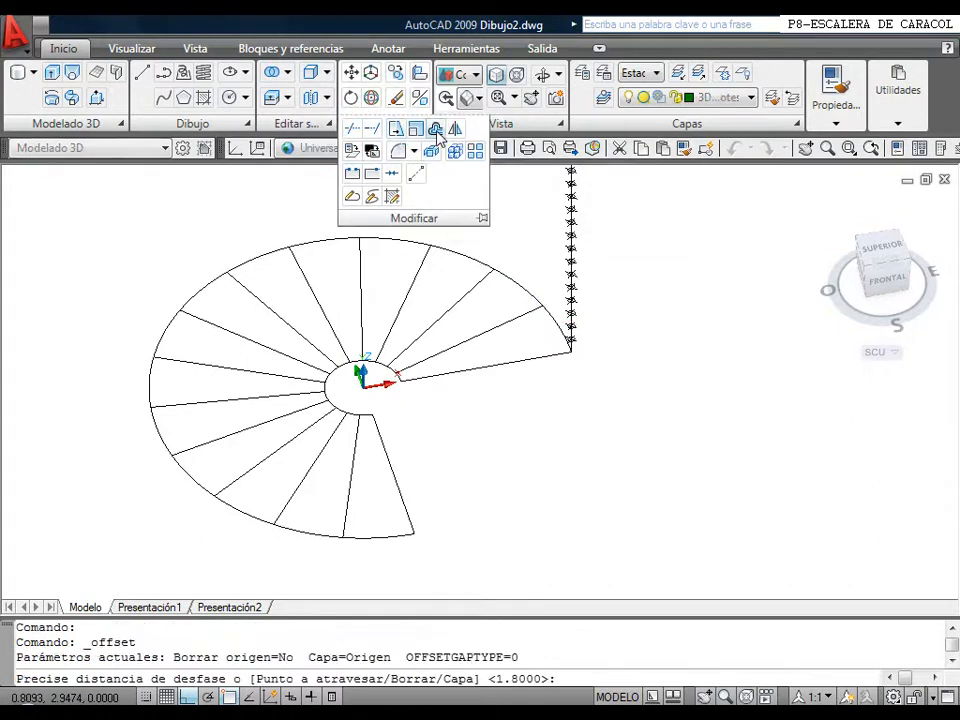
type(".05")
key("Return")
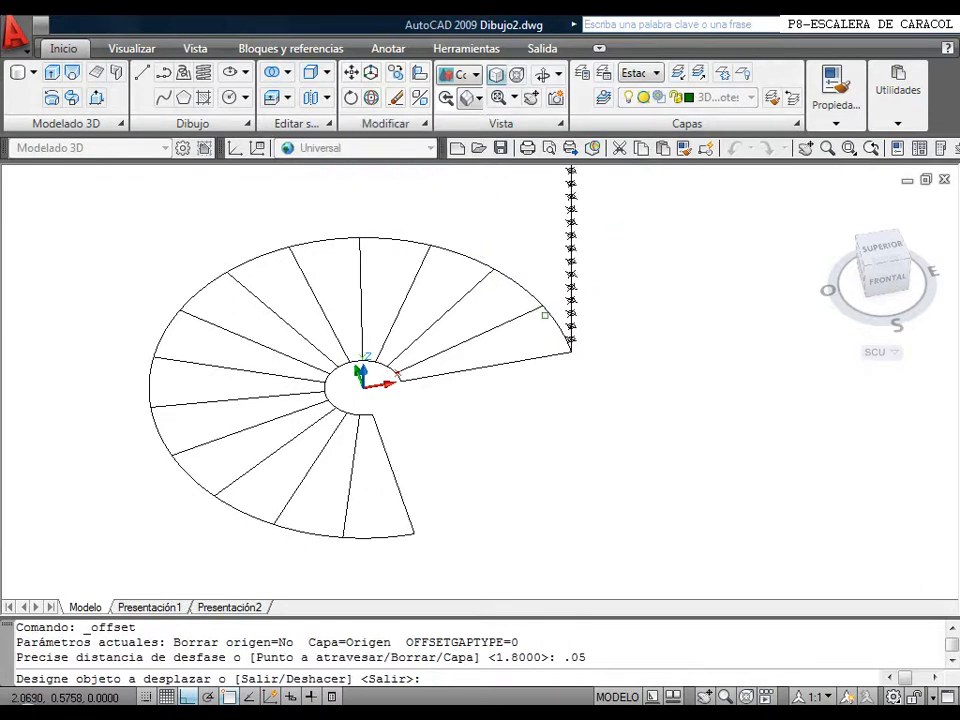
left_click(556, 317)
left_click(516, 332)
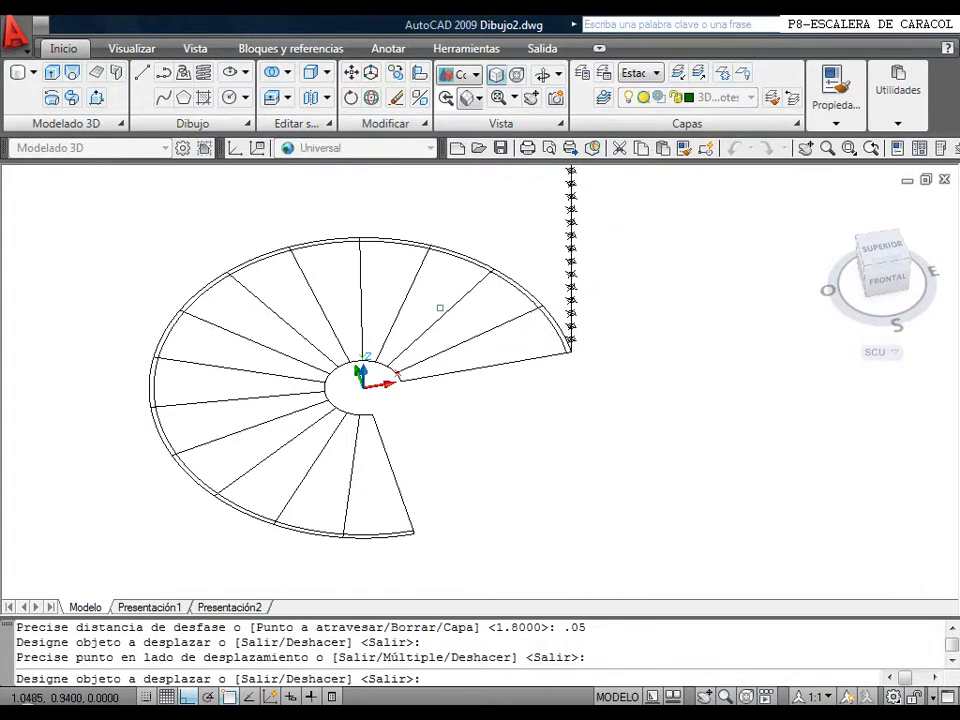
Trim the offset arc at the second radial line, keeping only the portion within the first step.
mouse_move(385, 123)
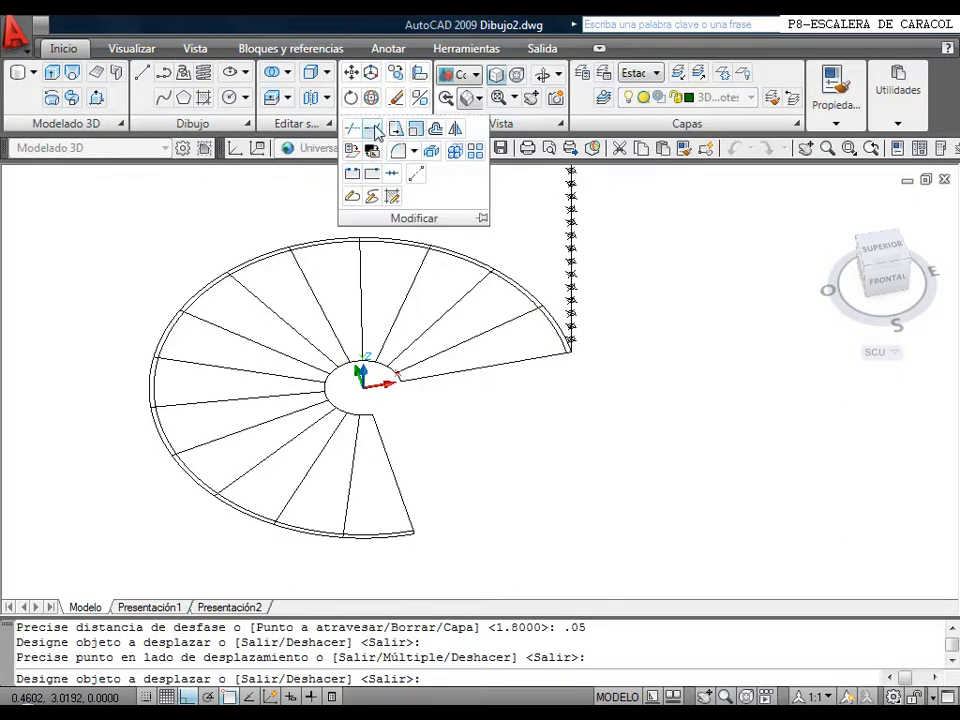
left_click(373, 173)
left_click(489, 329)
left_click(503, 300)
right_click(503, 300)
left_click(516, 285)
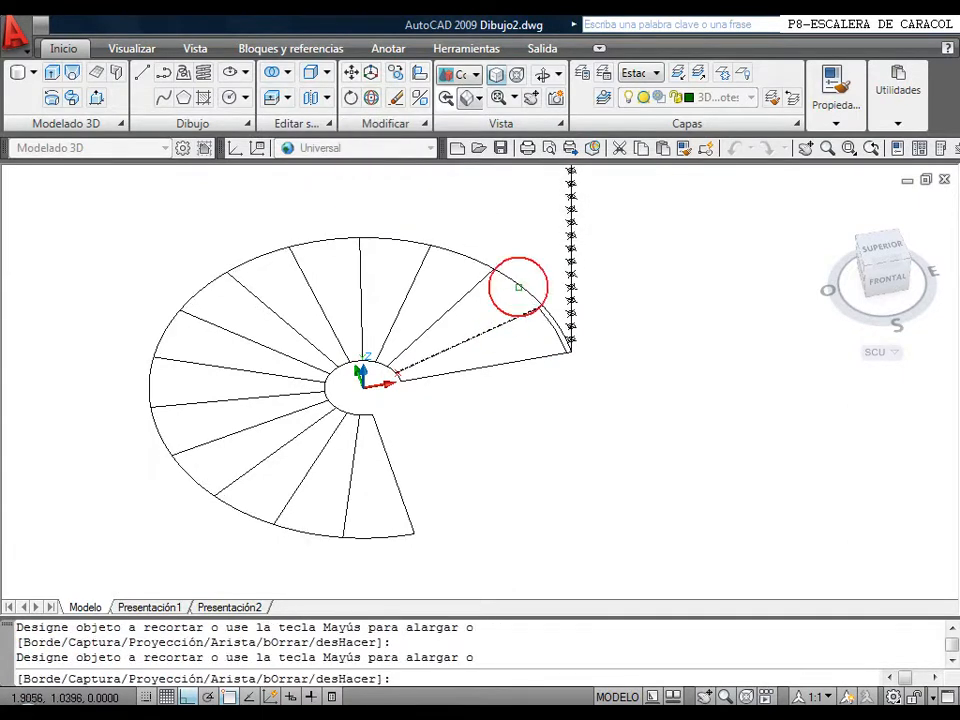
right_click(534, 257)
left_click(566, 266)
scroll(525, 335, "up", 6)
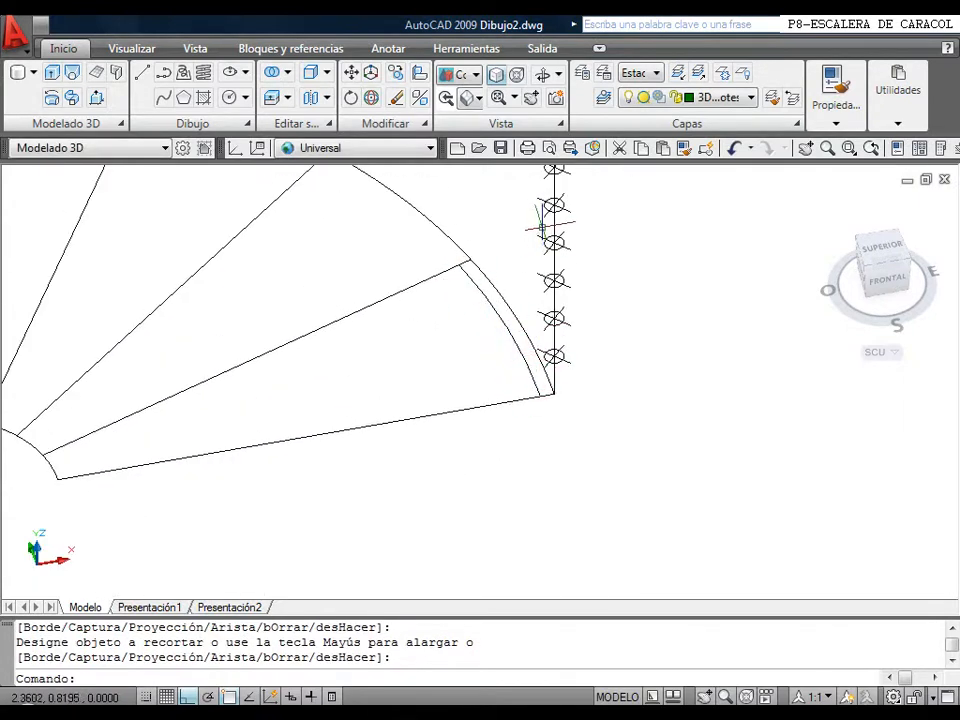
Set the UCS to Frontal and draw a vertical line 1 unit long up from the offset arc's end on the first radial line.
scroll(545, 385, "down", 3)
middle_click_drag(545, 385, 582, 407)
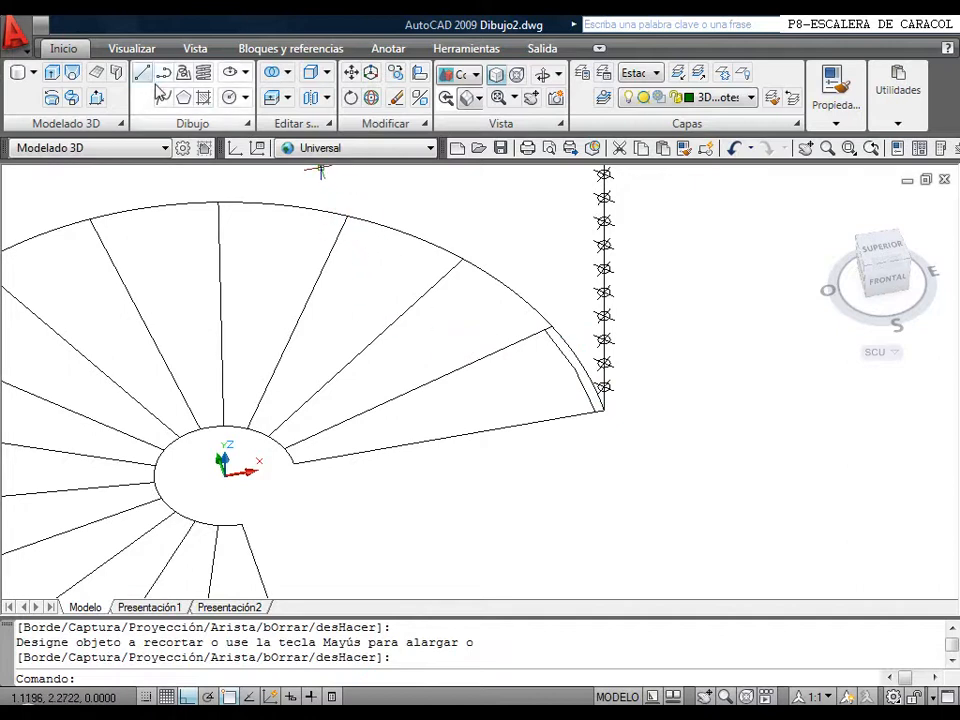
left_click(353, 152)
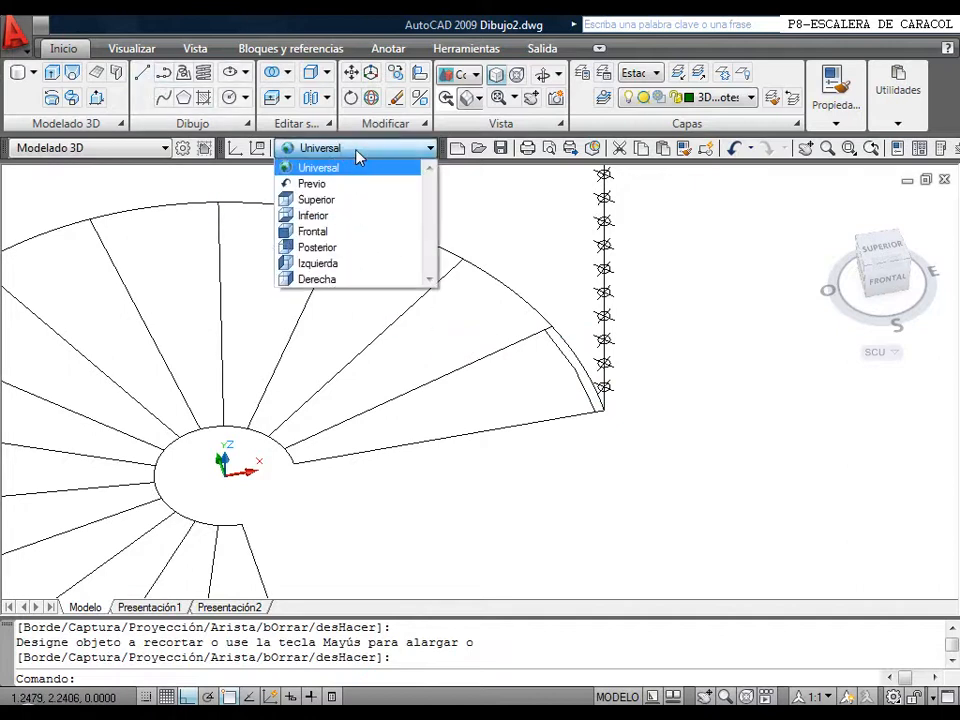
left_click(332, 229)
left_click(142, 72)
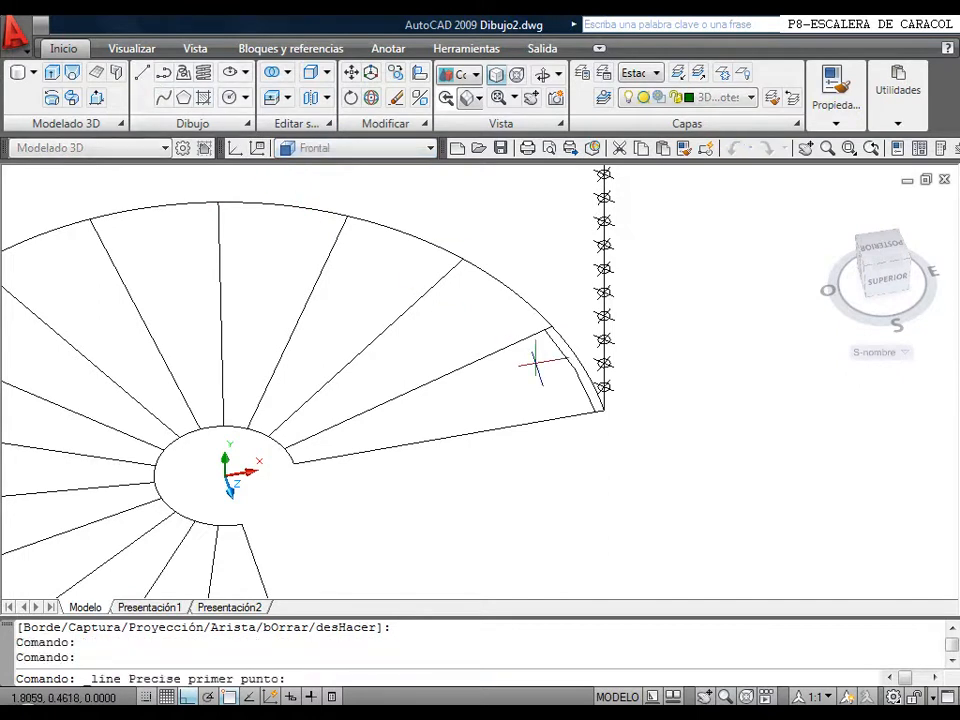
left_click(589, 412)
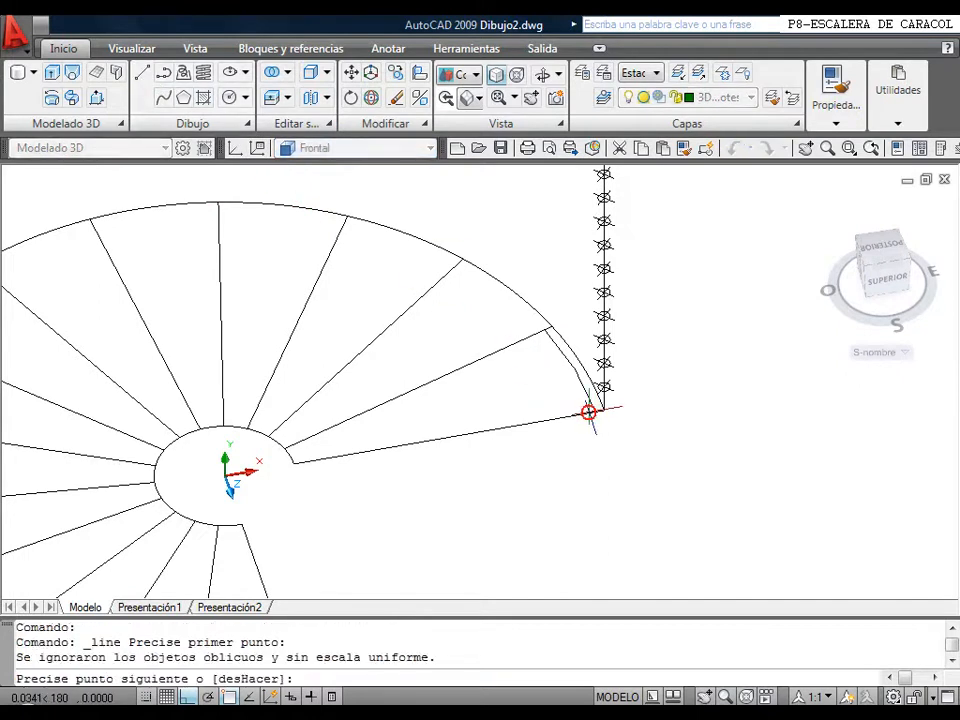
key("Return")
right_click(580, 285)
left_click(624, 296)
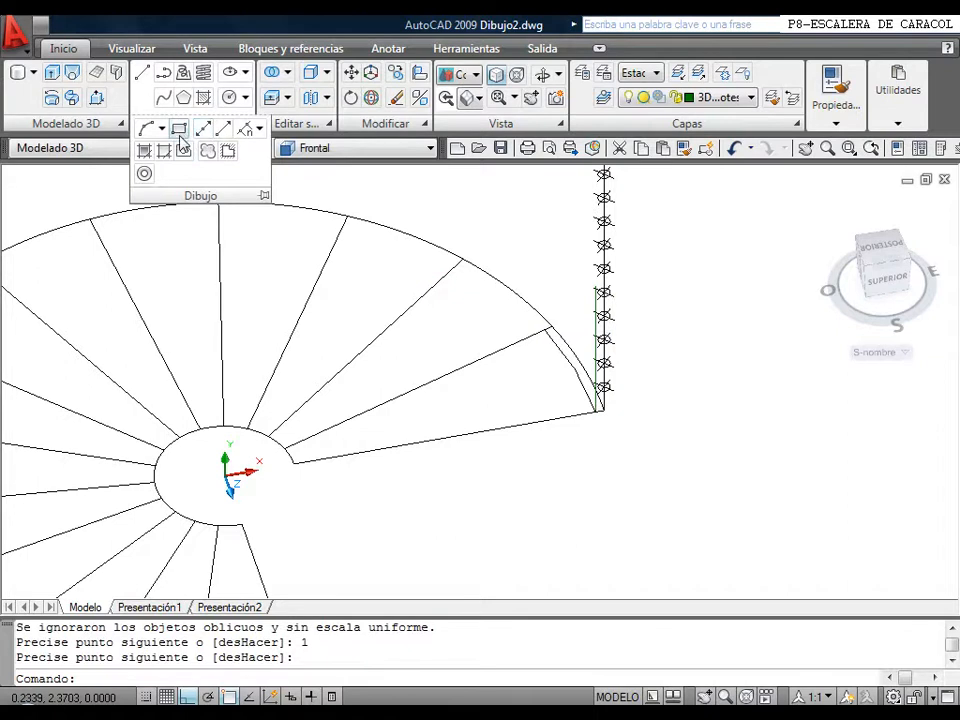
Draw a .07 by .07 rectangle in free space beside the vertical division line.
left_click(181, 132)
left_click(632, 320)
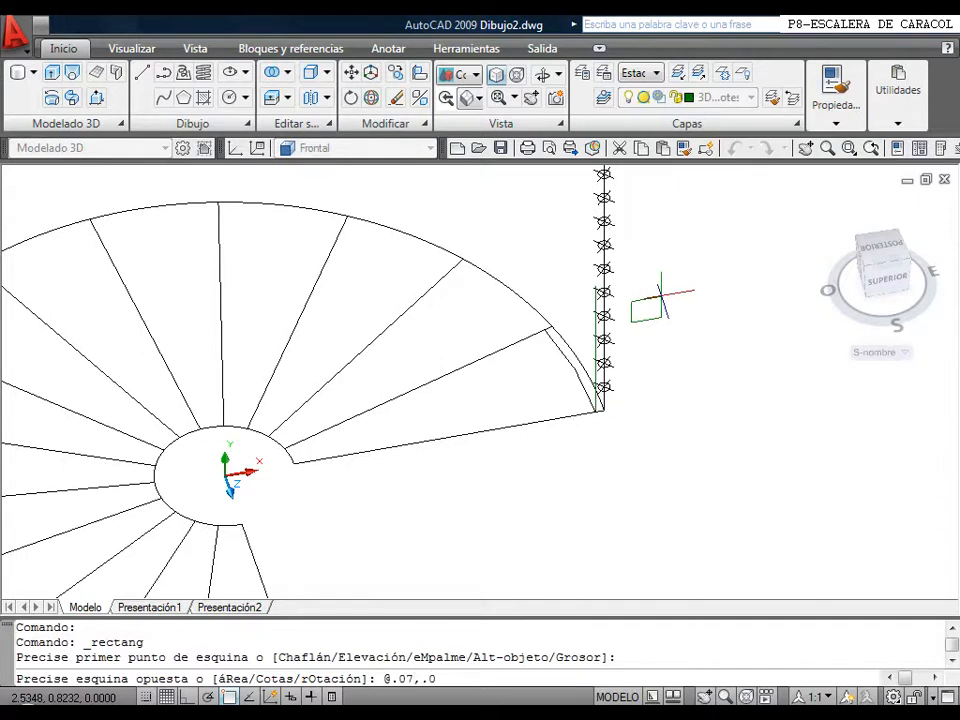
type("@.07,.07")
key("Return")
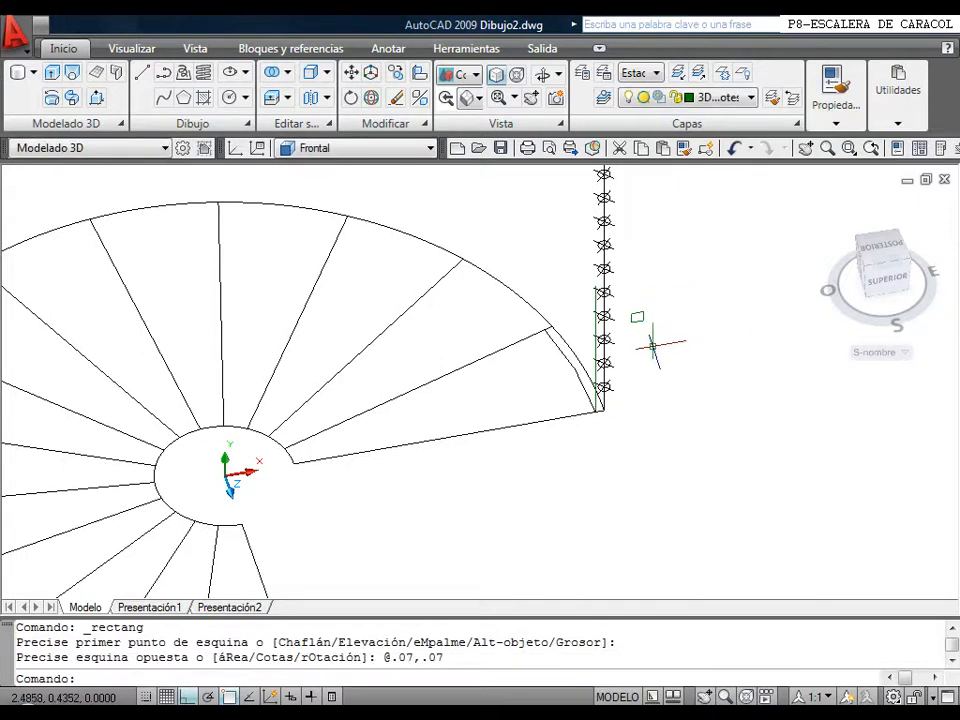
Draw a circle centred on the midpoint of the small rectangle's top edge, with its radius reaching the upper corner.
scroll(635, 310, "up", 4)
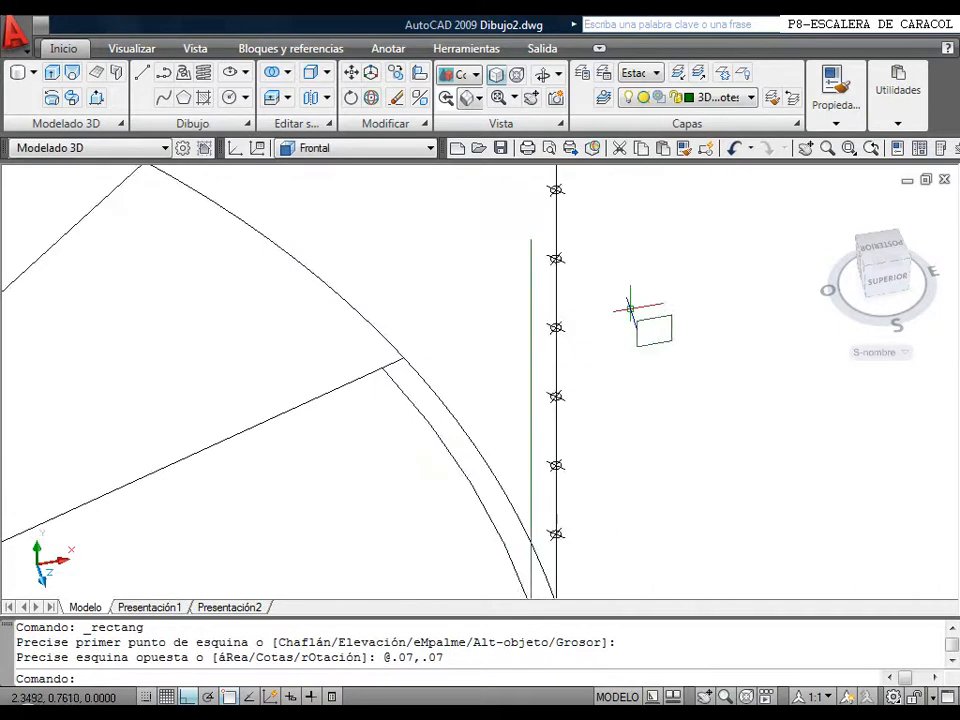
left_click(229, 97)
left_click(663, 320)
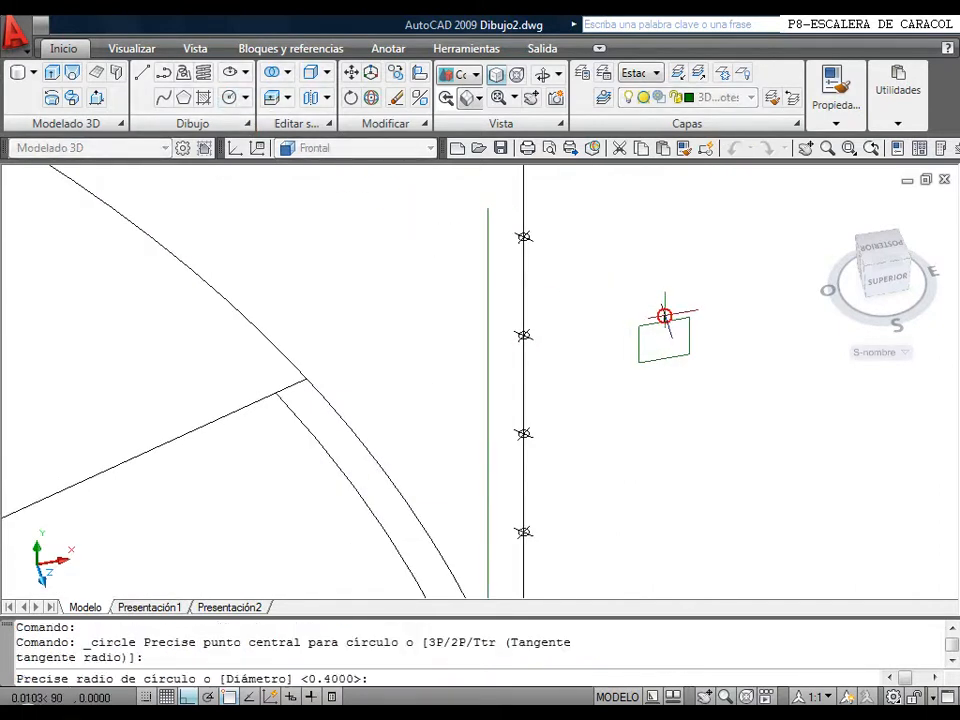
left_click(639, 321)
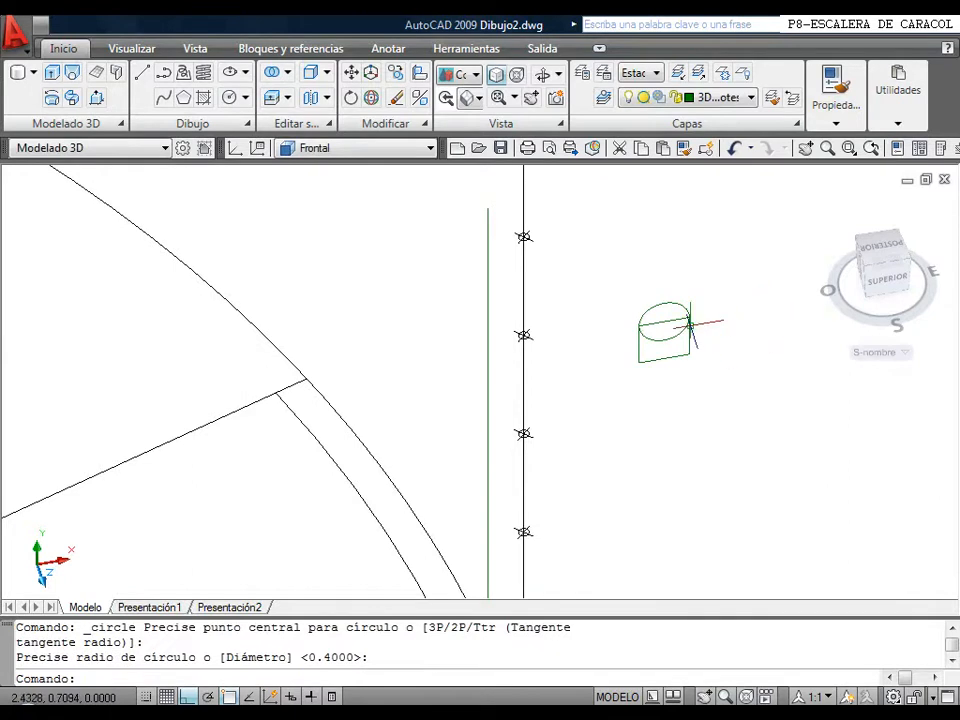
Trim the circle's lower half and the rectangle's top edge against each other to form a round-topped profile.
left_click(501, 123)
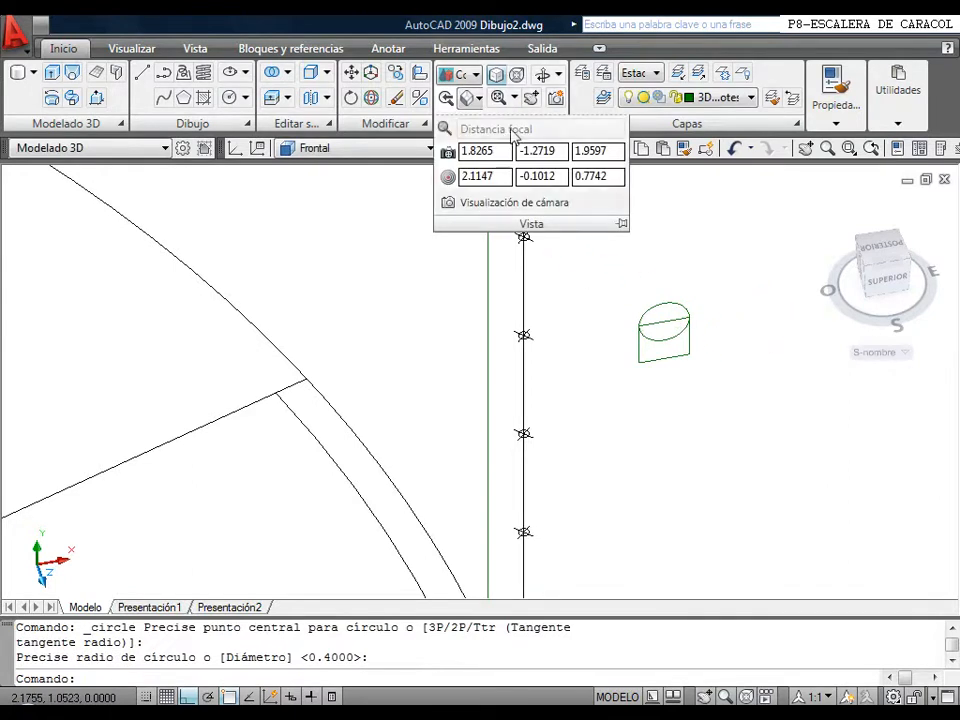
left_click(468, 98)
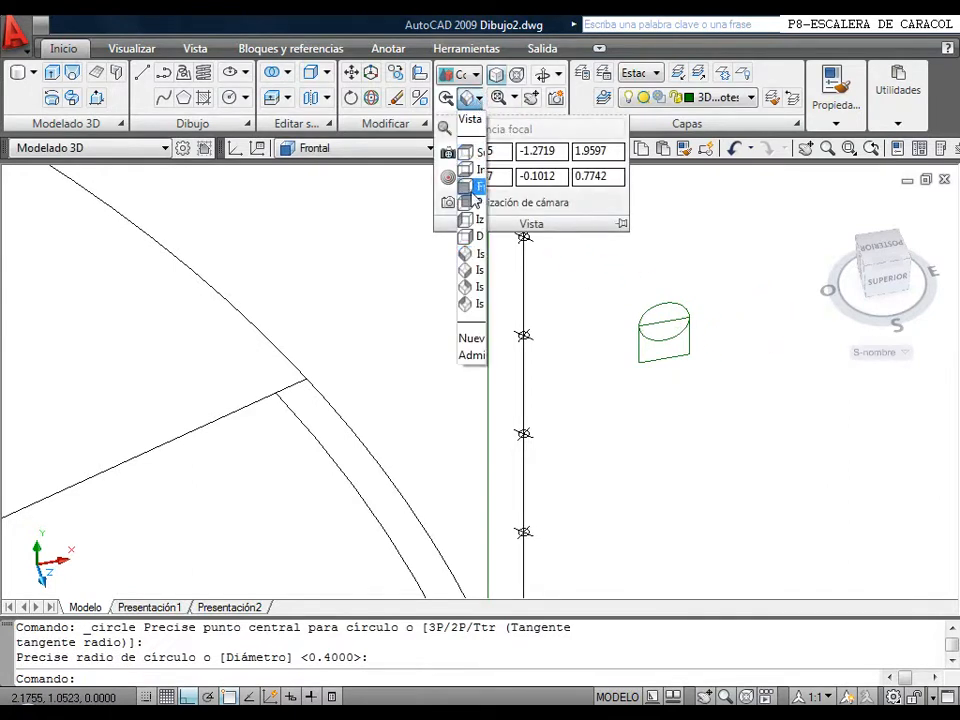
left_click(467, 254)
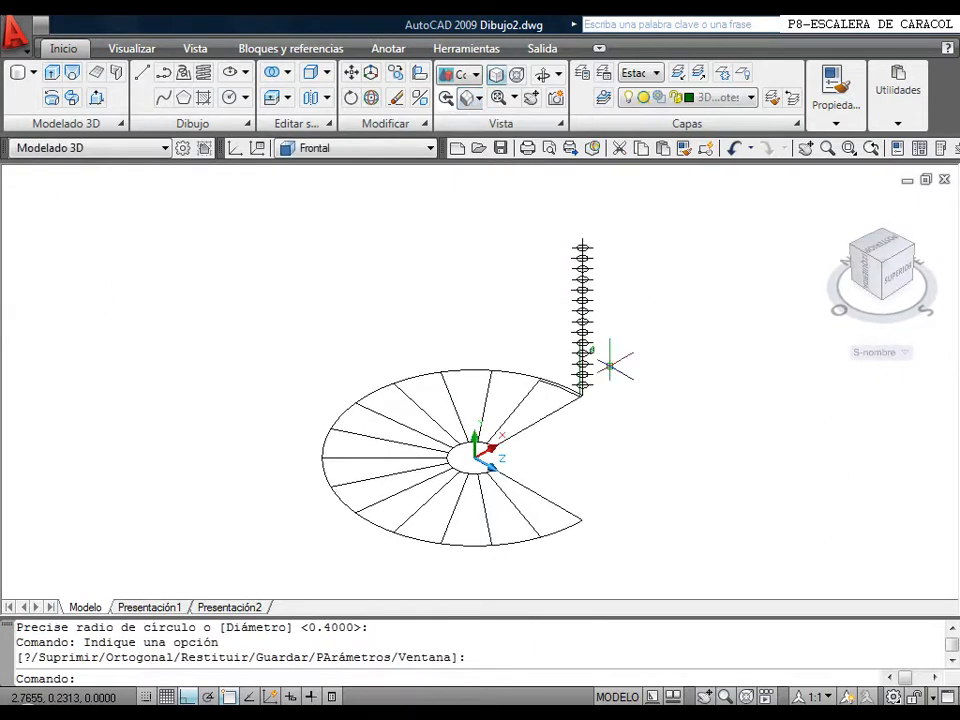
scroll(582, 352, "up", 6)
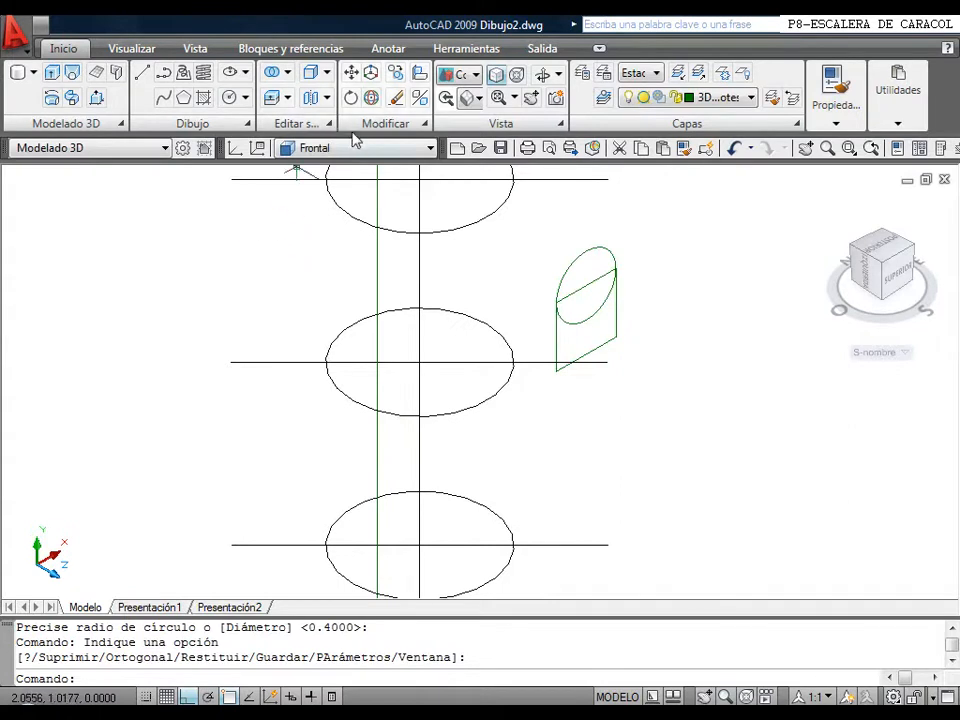
left_click(385, 123)
left_click(351, 131)
left_click(593, 325)
left_click(569, 284)
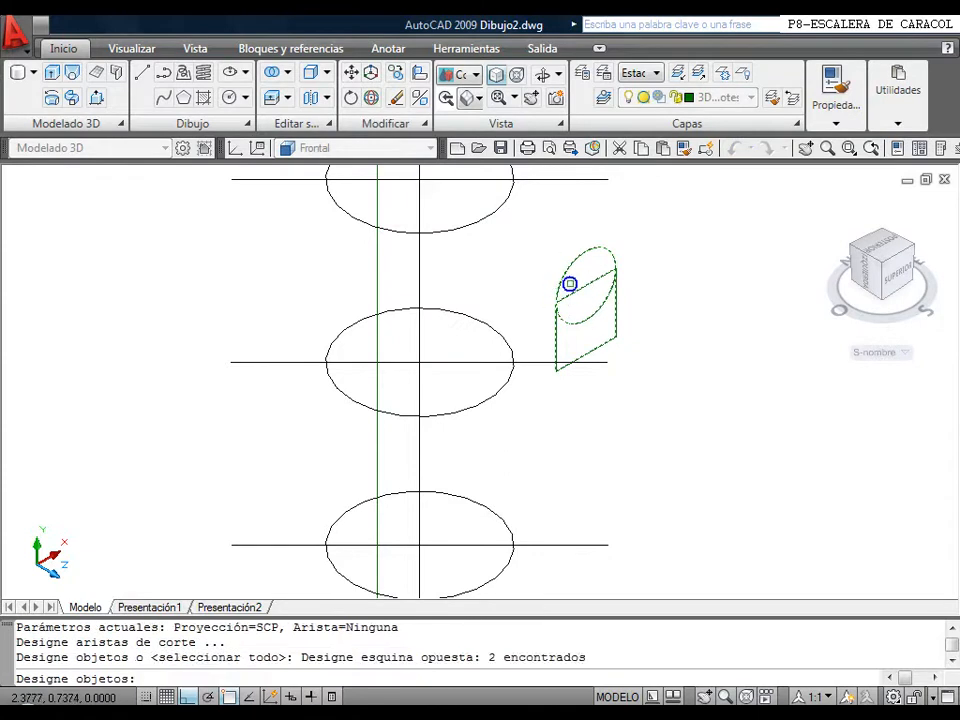
key("Return")
left_click(592, 322)
left_click(575, 284)
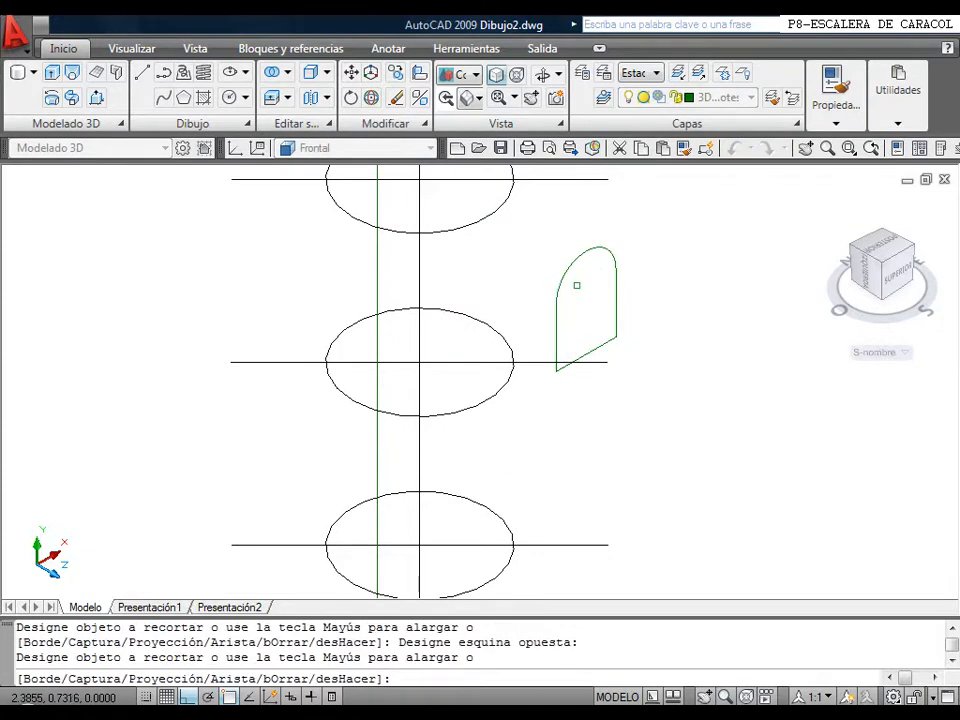
right_click(640, 286)
left_click(668, 297)
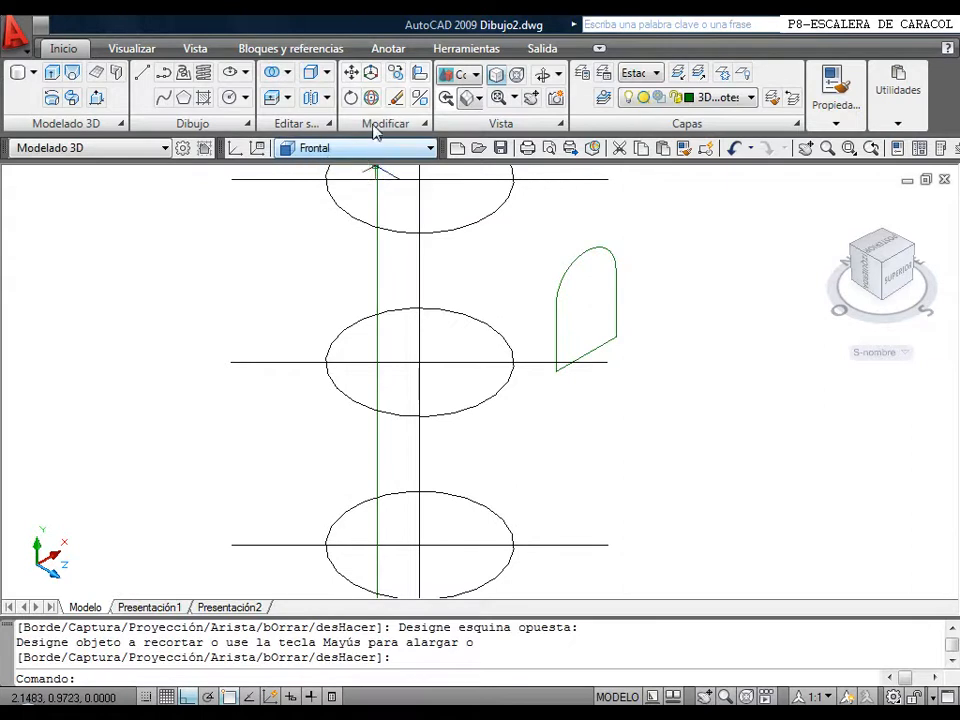
Join the top arc to the trimmed rectangle as a single closed polyline.
mouse_move(369, 122)
left_click(355, 197)
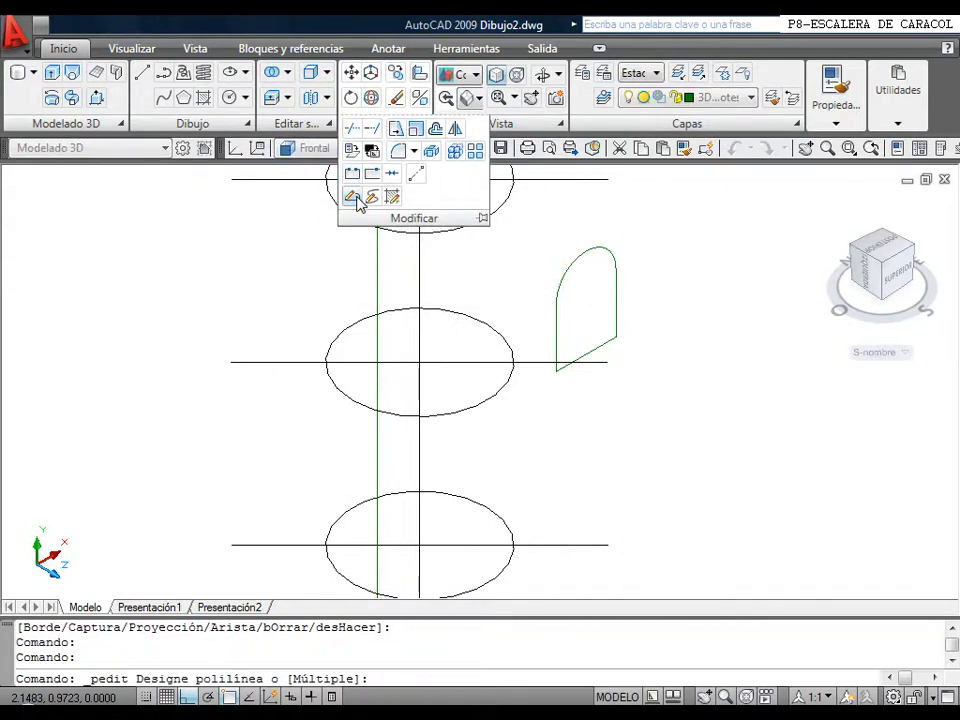
left_click(555, 335)
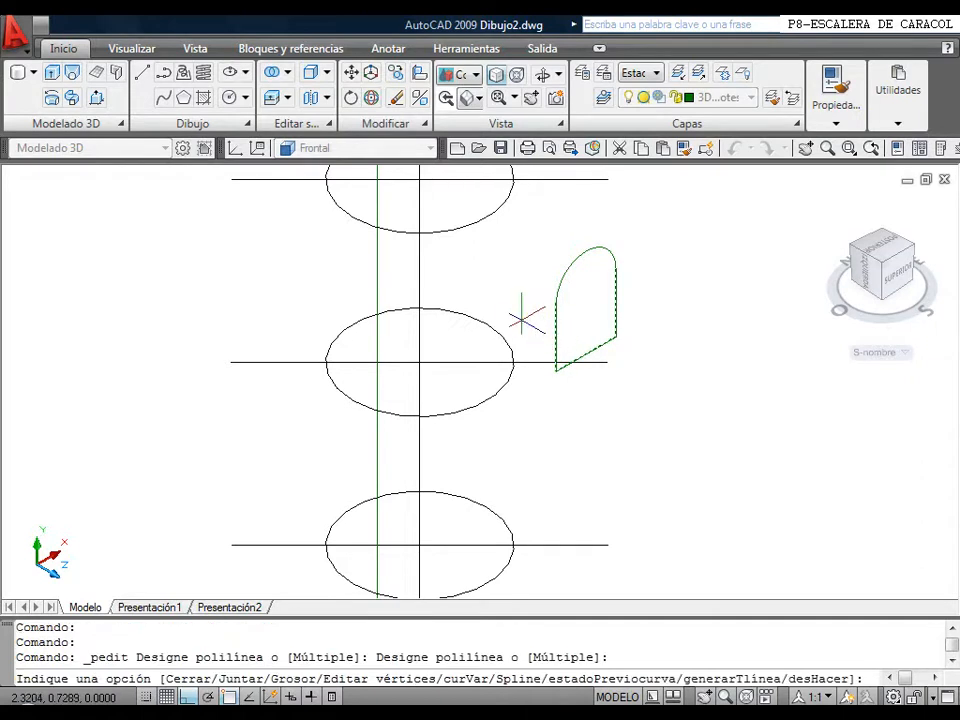
key("Return")
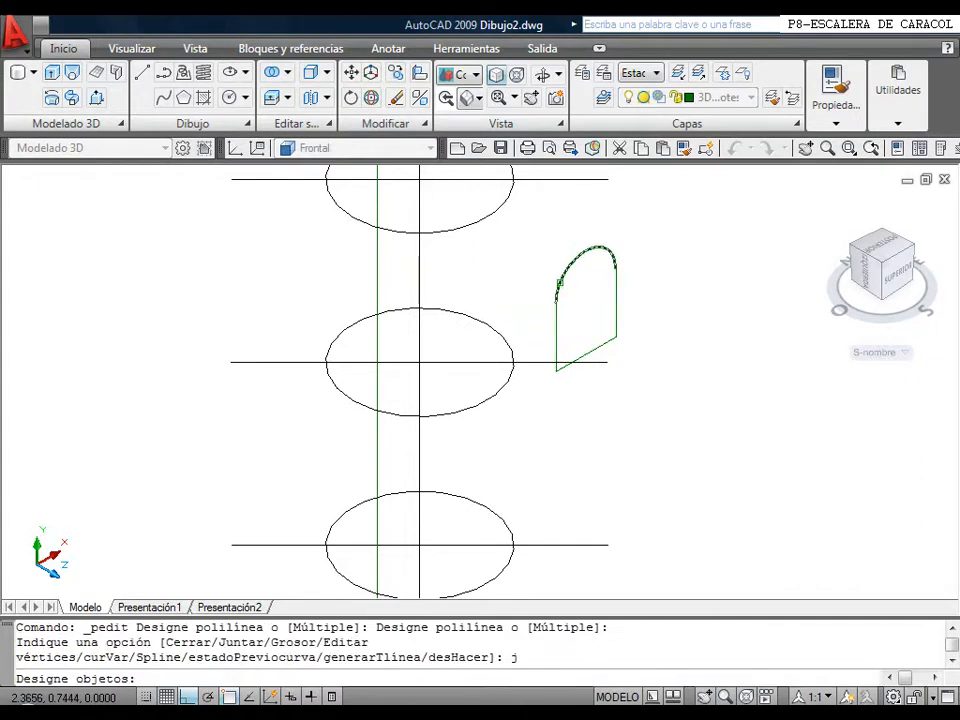
left_click(550, 281)
right_click(546, 282)
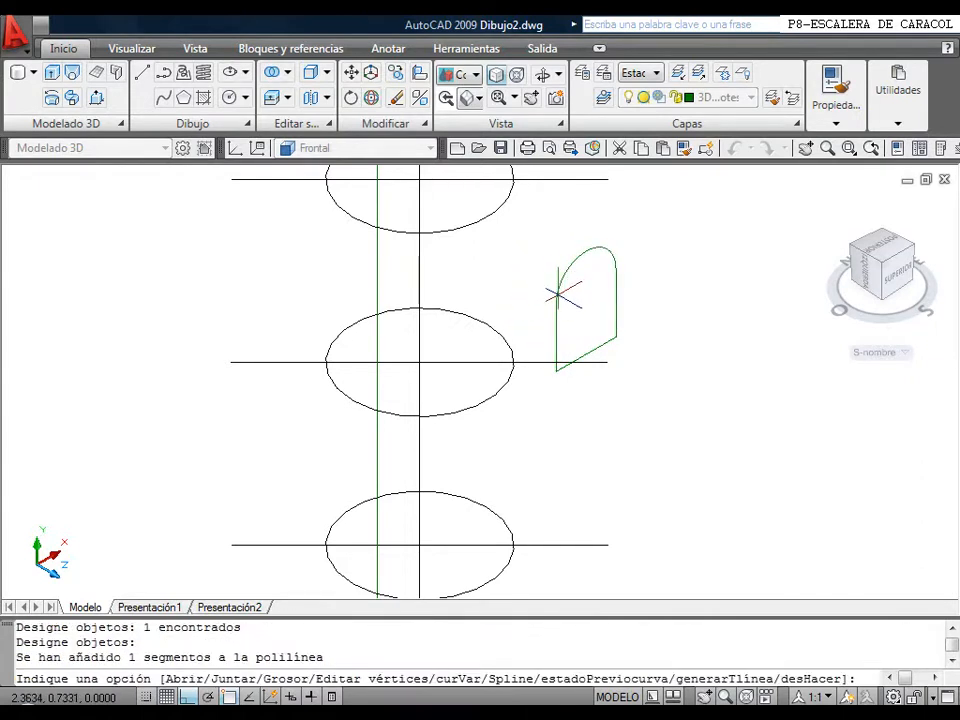
right_click(563, 294)
left_click(572, 297)
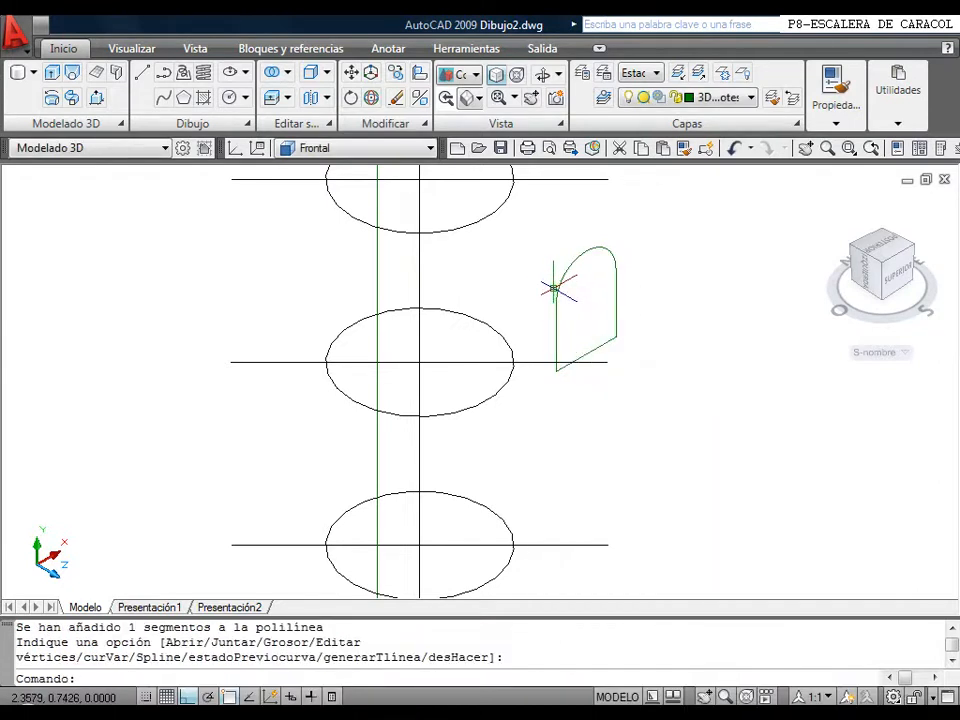
Copy the round-topped profile from its bottom edge's midpoint to the upper end of the vertical baluster axis.
left_click(345, 170)
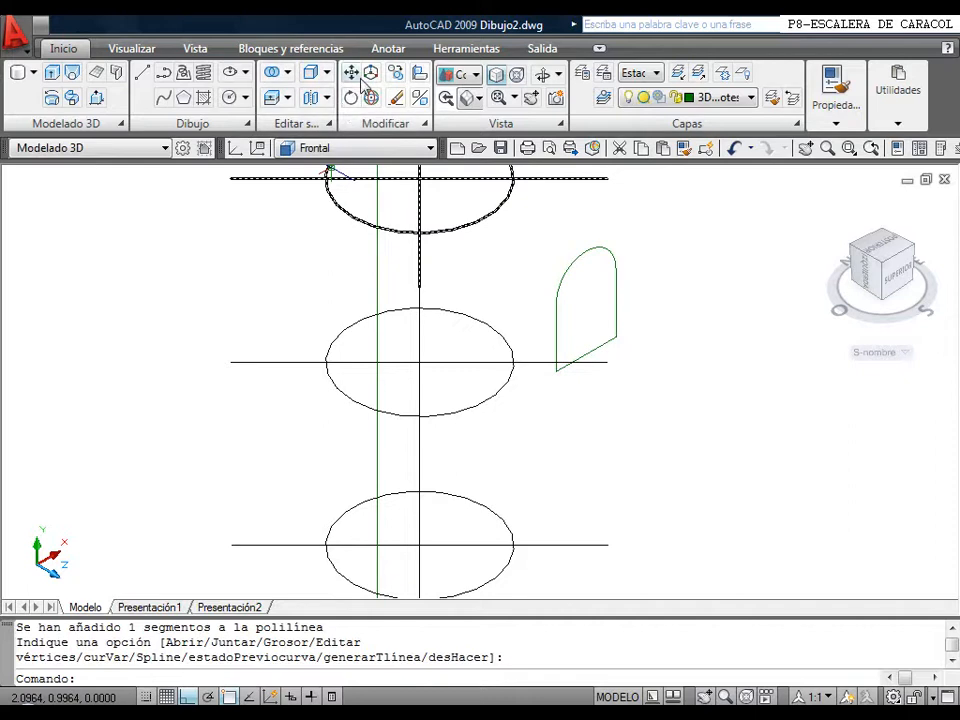
left_click(397, 76)
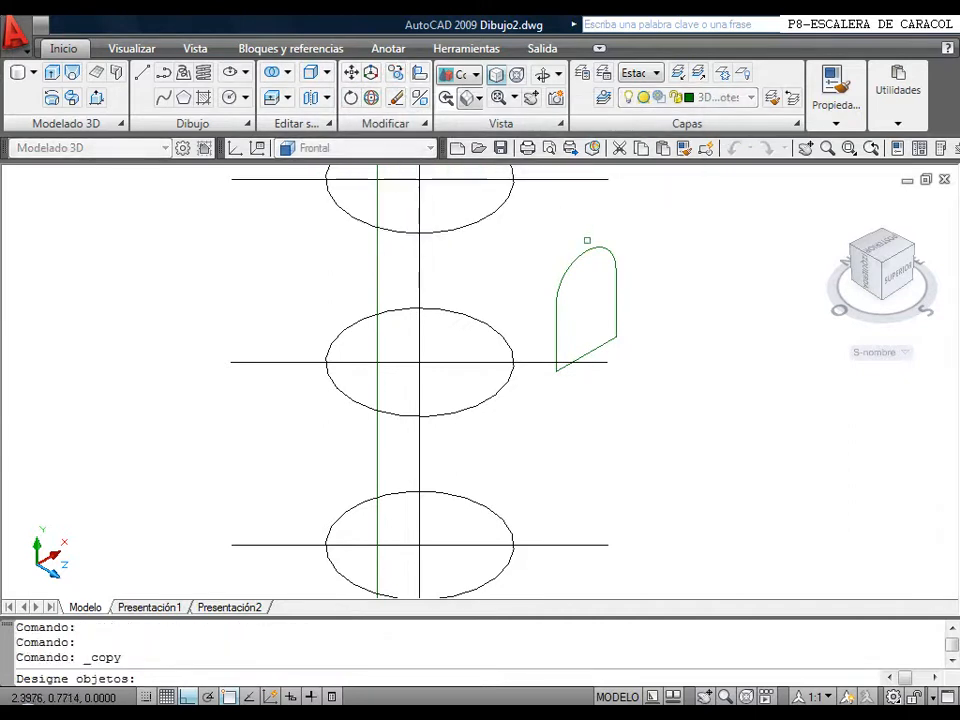
left_click(598, 281)
key("Return")
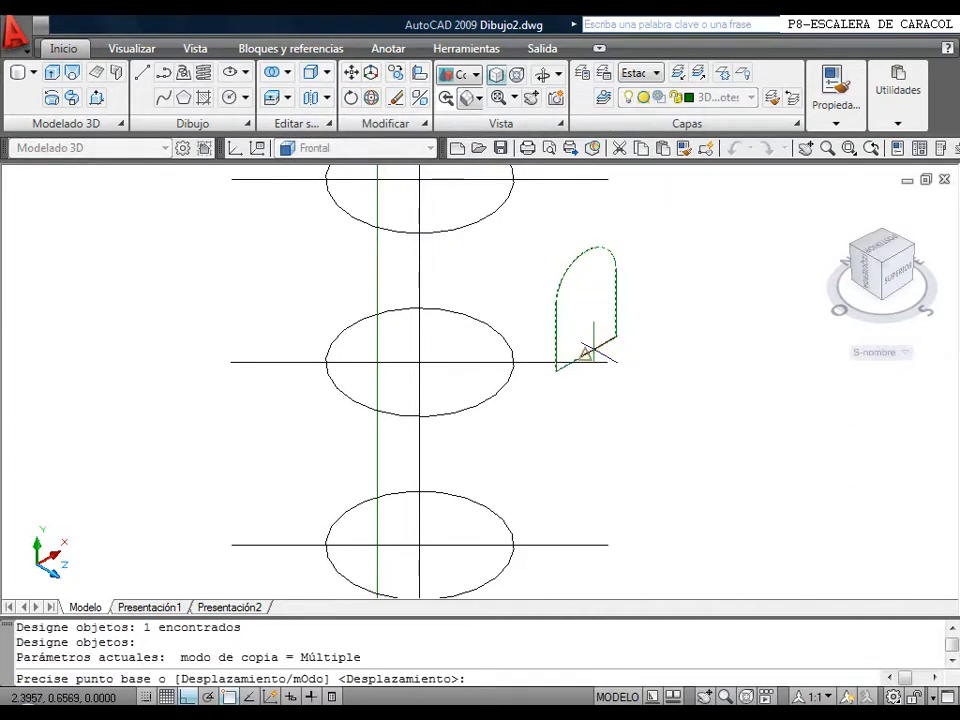
left_click(587, 342)
scroll(587, 340, "down", 5)
scroll(535, 250, "up", 5)
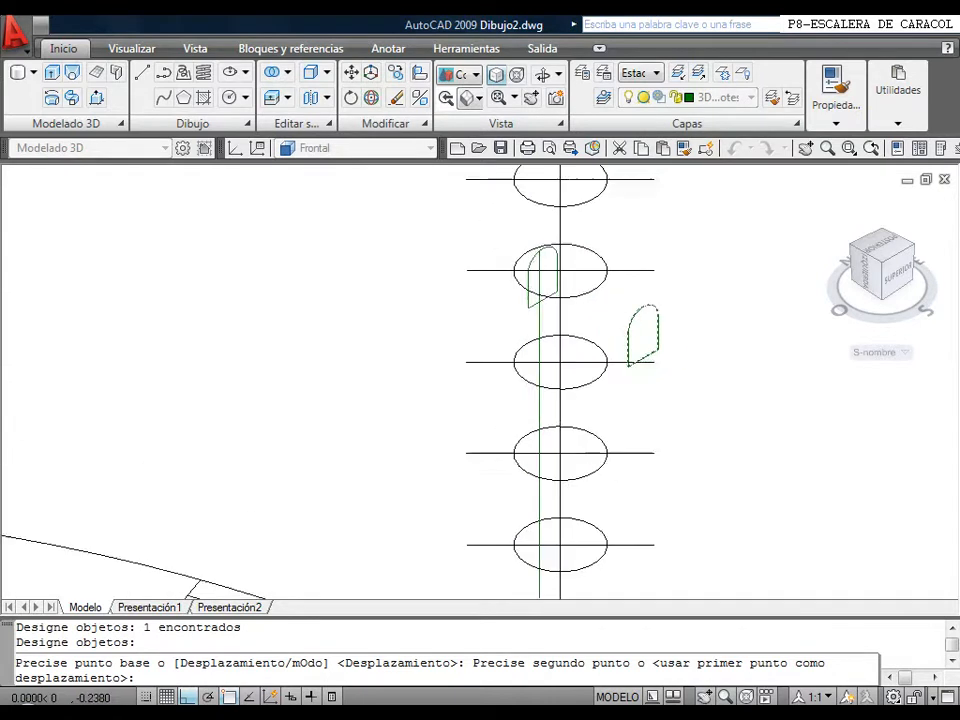
left_click(538, 225)
right_click(636, 226)
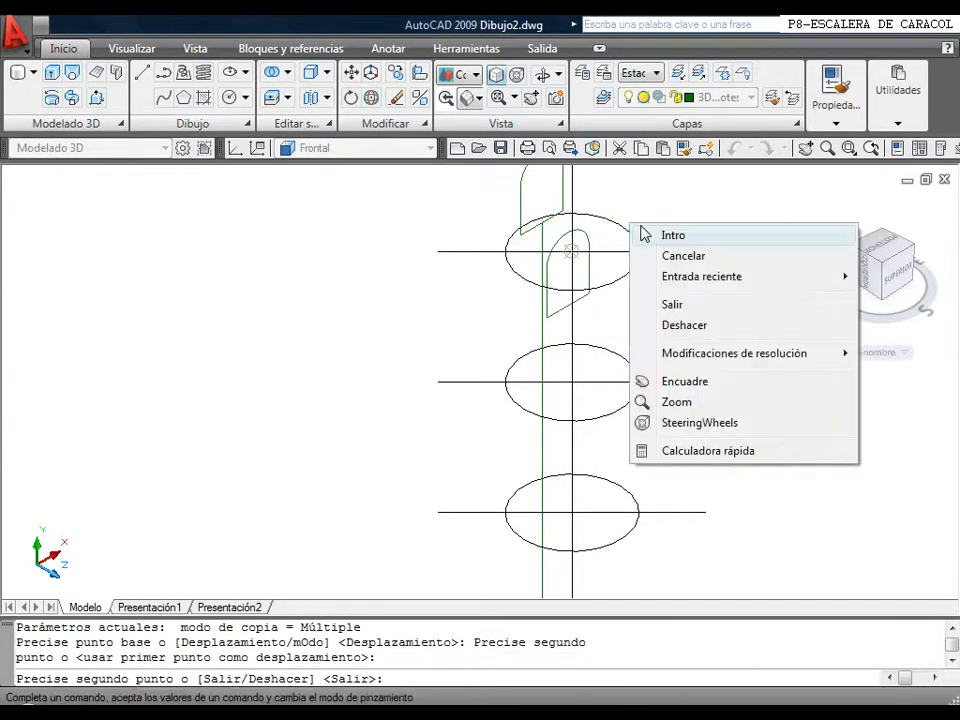
left_click(674, 238)
Assign the original round-topped profile beside the division line to the 3D-Baranda layer.
left_click(689, 307)
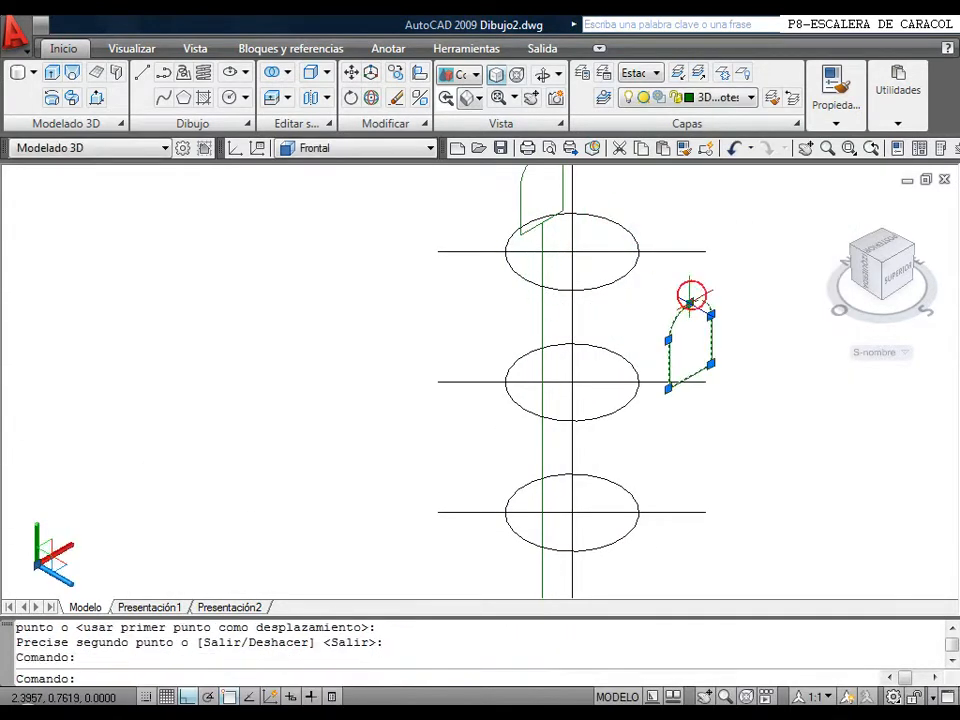
left_click(751, 98)
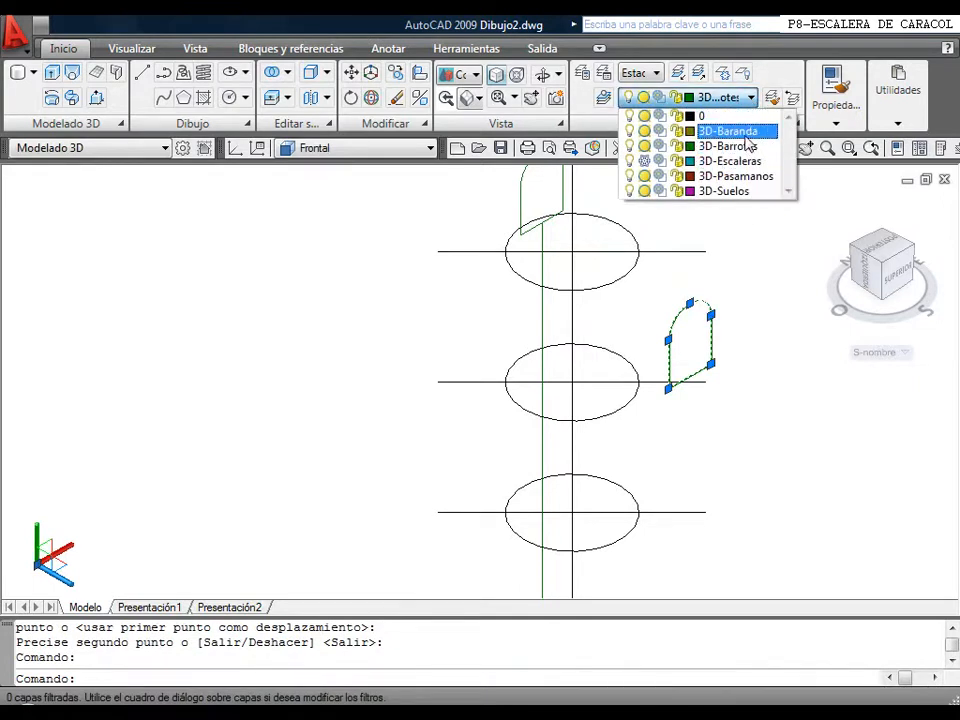
left_click(720, 131)
key("Escape")
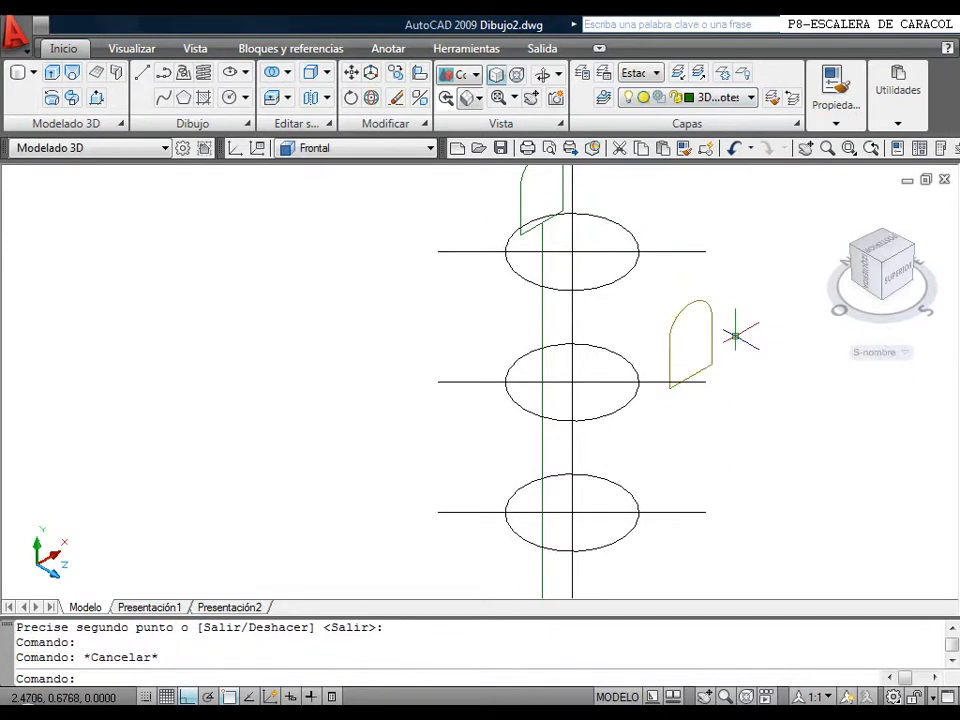
Draw a .05 by .03 rectangle in free space beside the vertical division line.
scroll(710, 387, "down", 5)
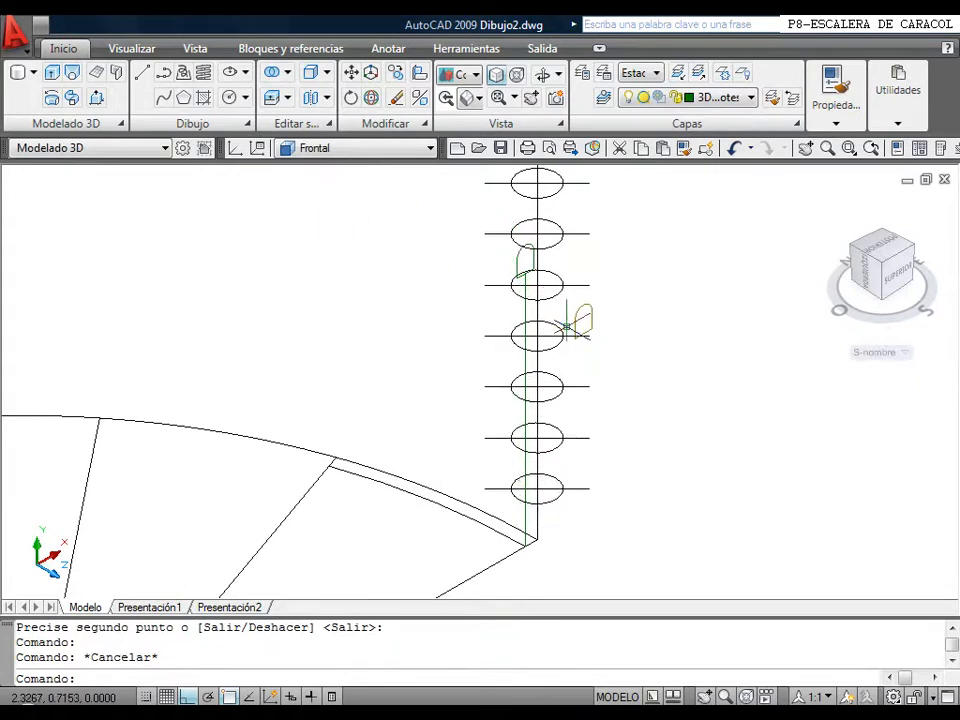
scroll(575, 352, "down", 2)
middle_click_drag(579, 354, 516, 336)
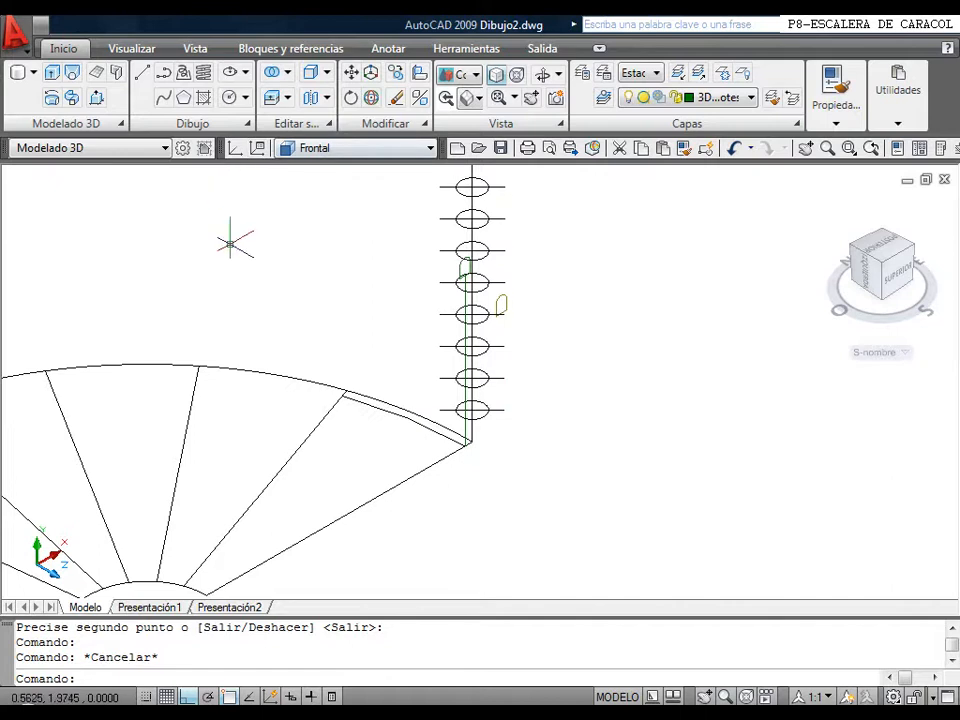
left_click(212, 124)
left_click(180, 136)
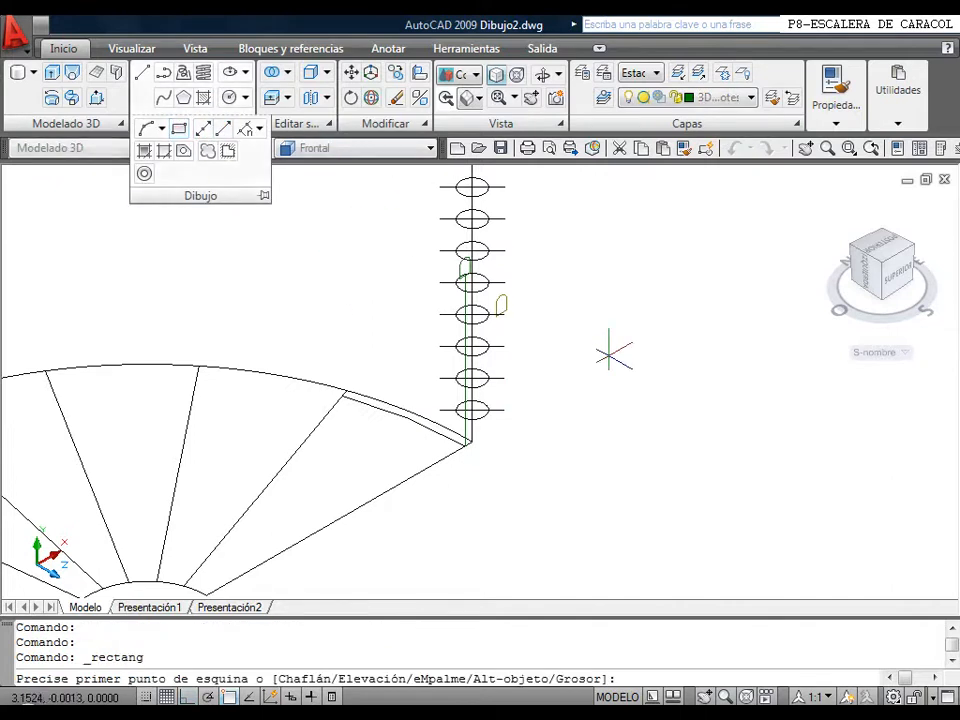
left_click(541, 319)
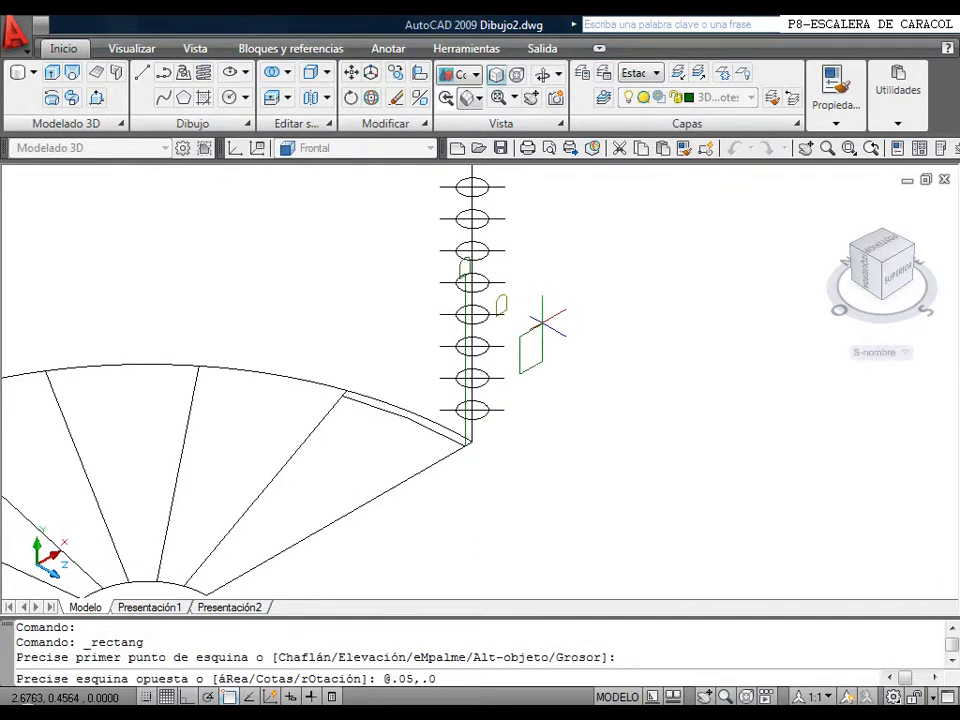
key("Return")
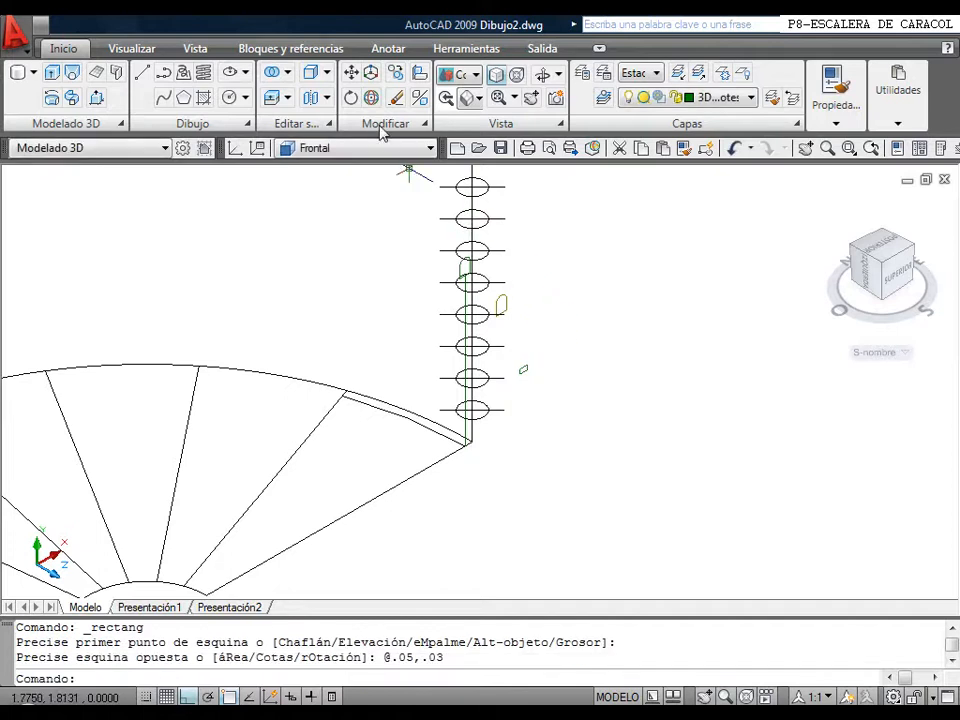
Move the small rectangle by its bottom edge's midpoint onto the lower end of the baluster axis.
left_click(351, 73)
left_click(522, 370)
scroll(530, 360, "up", 3)
key("Return")
left_click(536, 358)
scroll(534, 356, "down", 3)
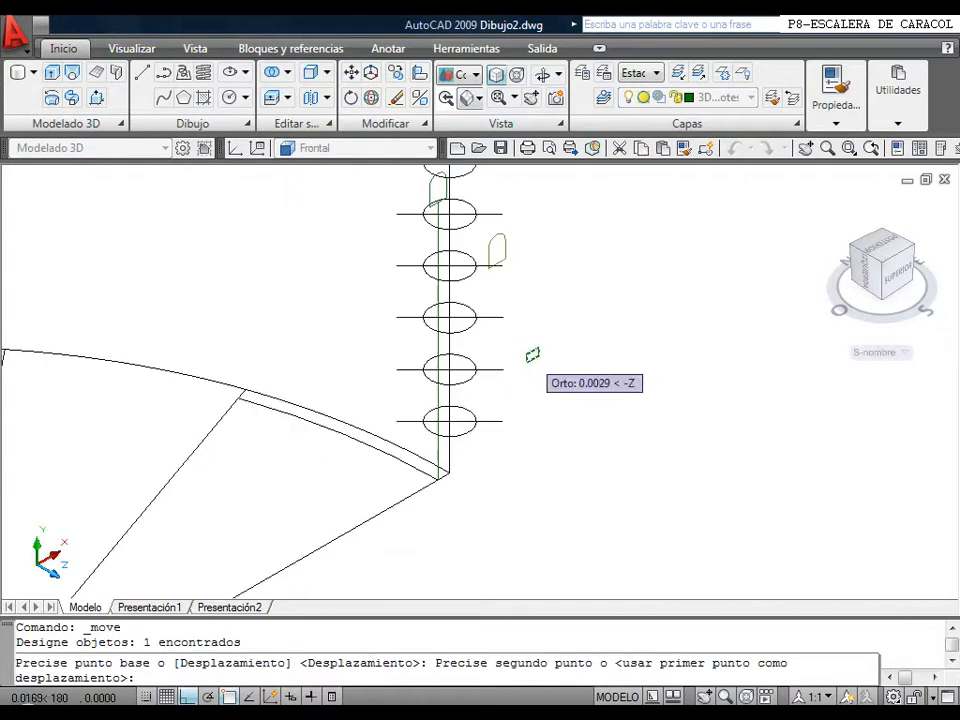
scroll(440, 472, "up", 4)
left_click(410, 470)
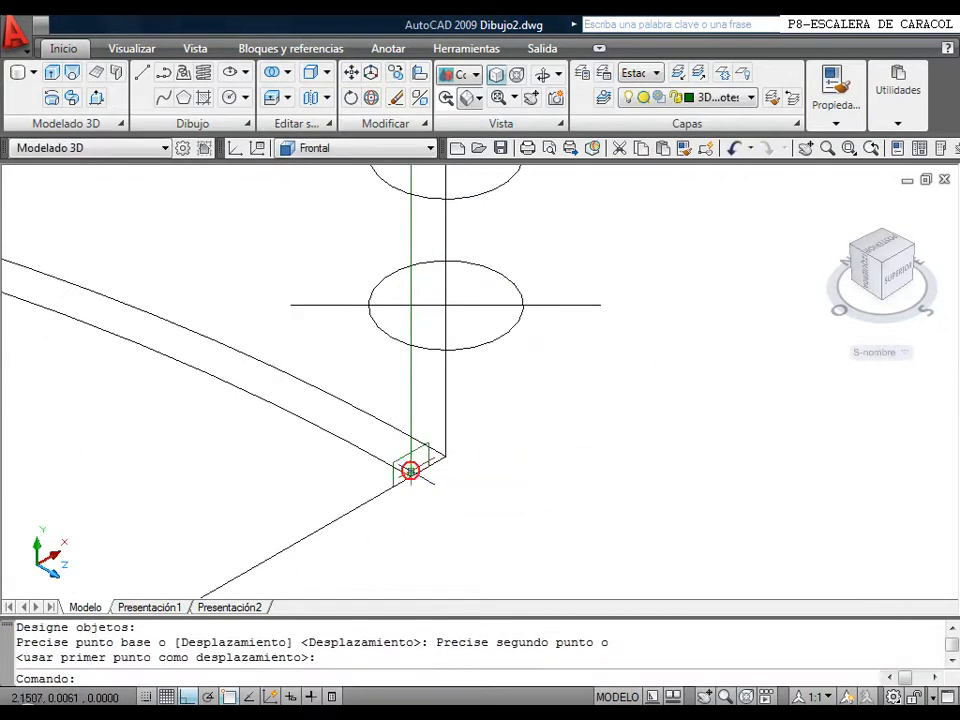
Move the small rectangle straight up by .085 along the baluster axis.
right_click(320, 275)
left_click(330, 279)
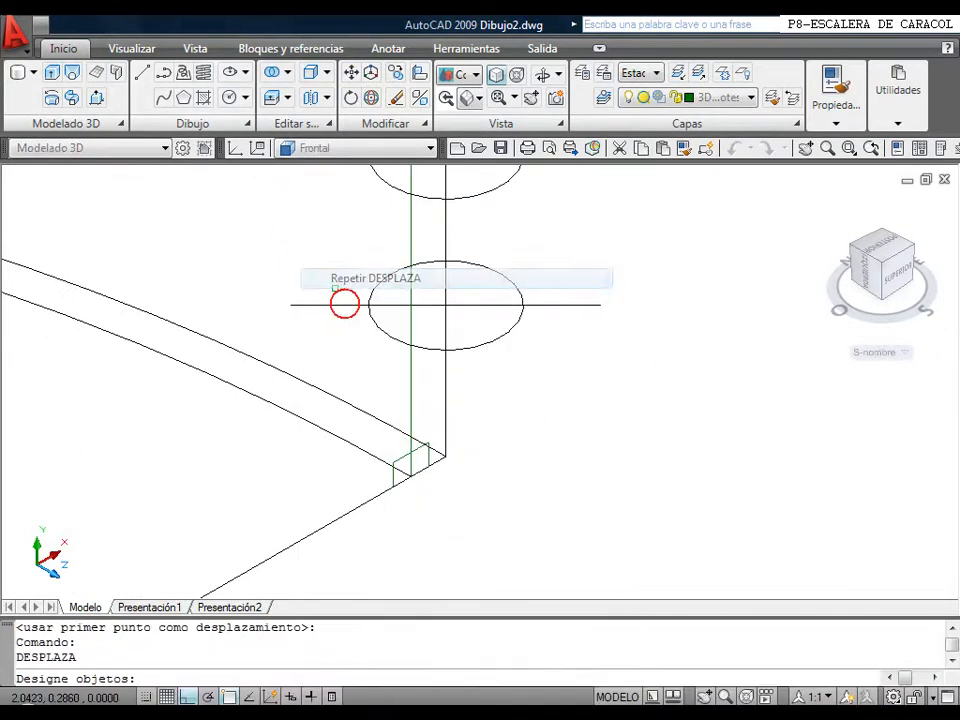
left_click(401, 454)
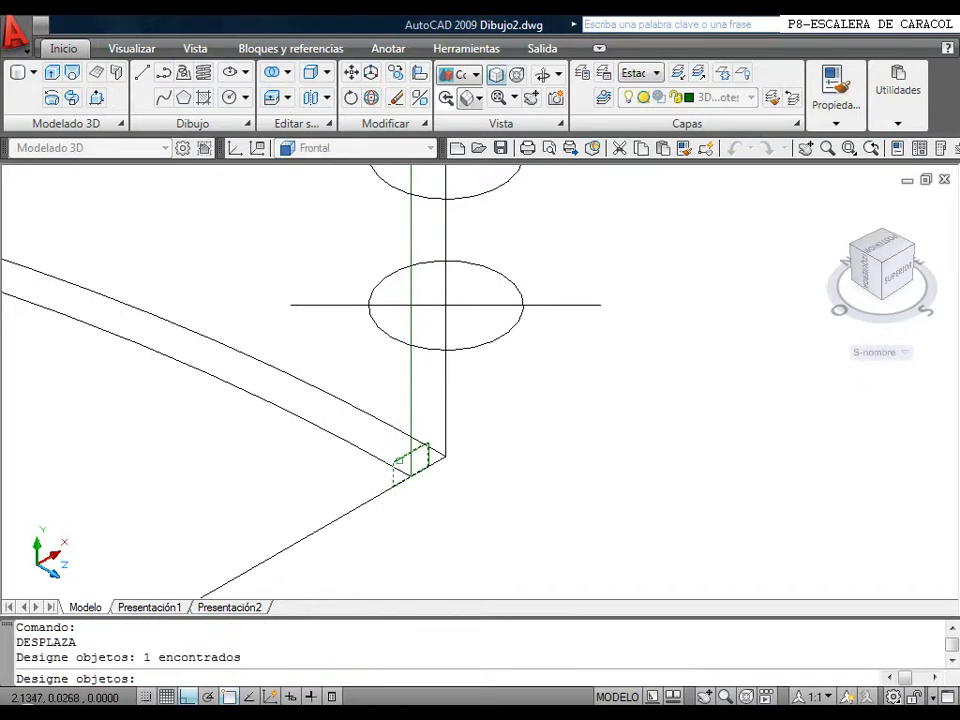
right_click(561, 439)
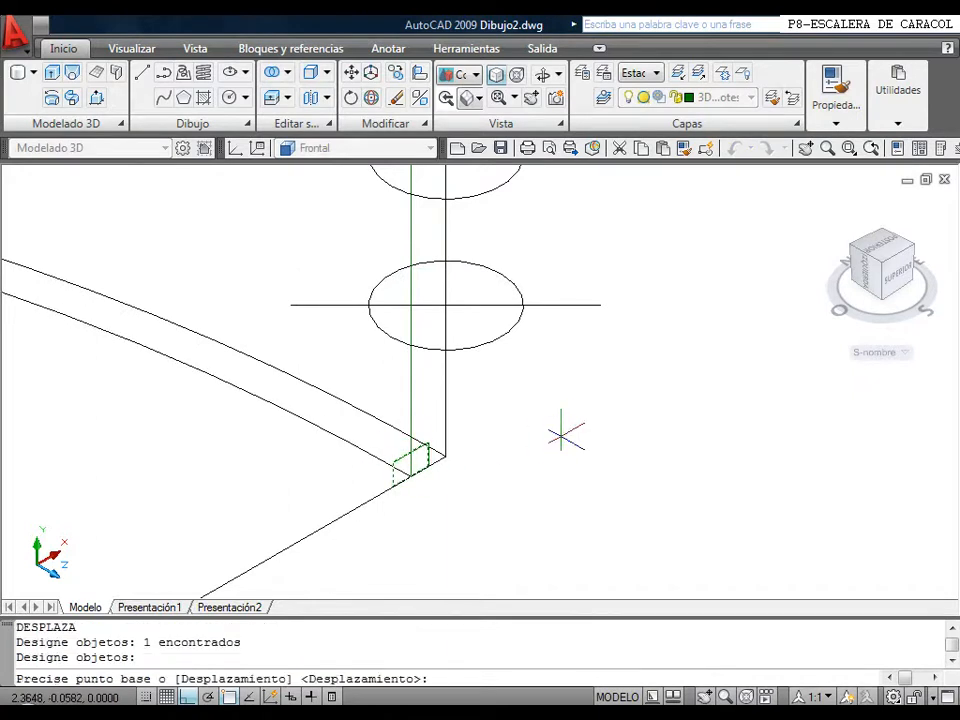
left_click(562, 436)
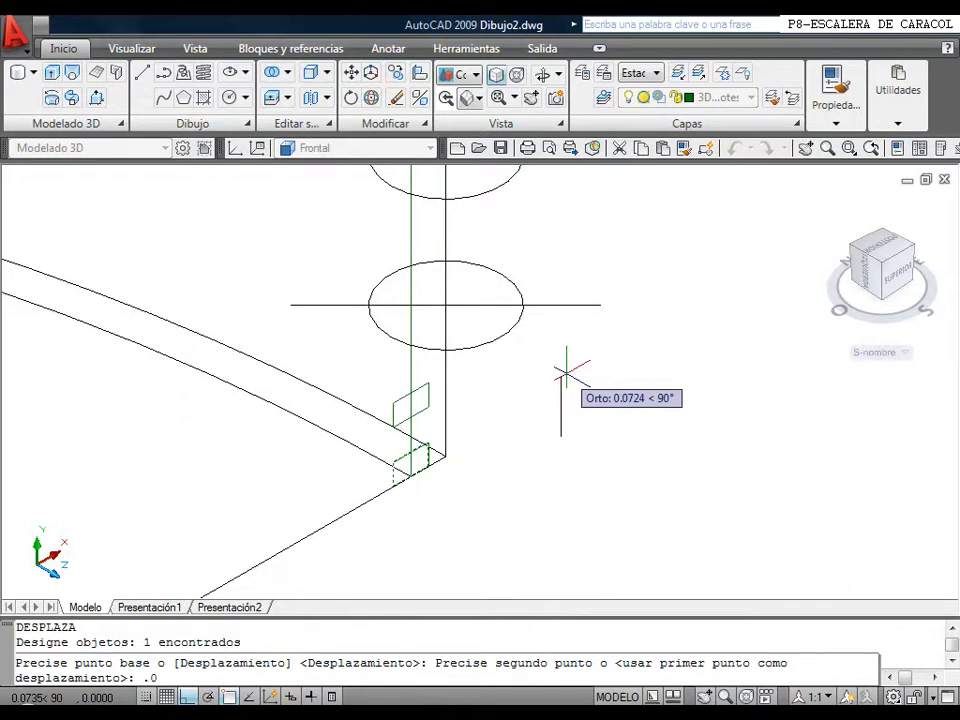
type(".085")
key("Return")
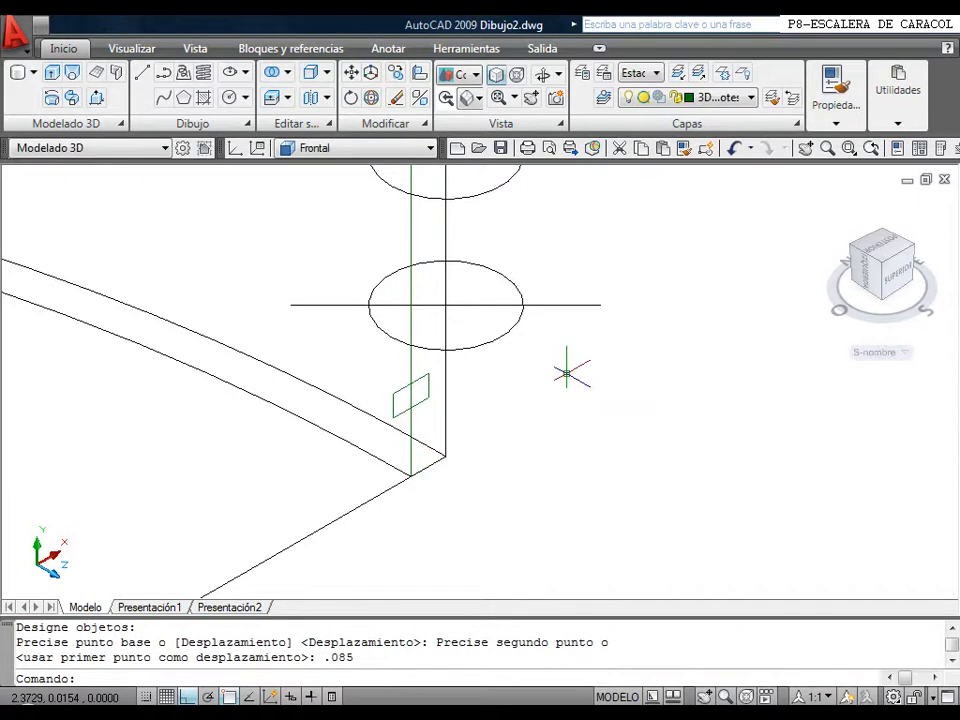
In the Universal UCS, draw a 0.75-turn helix from the stair centre, with both radii at the baluster axis base and height 2.6133.
scroll(531, 392, "down", 5)
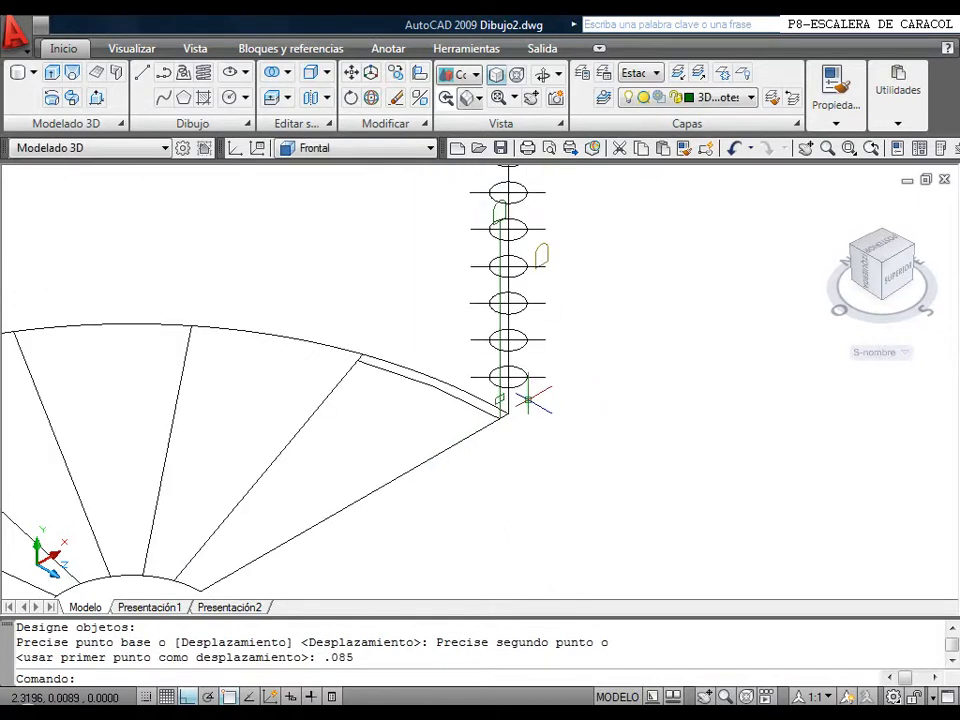
middle_click_drag(530, 398, 546, 364)
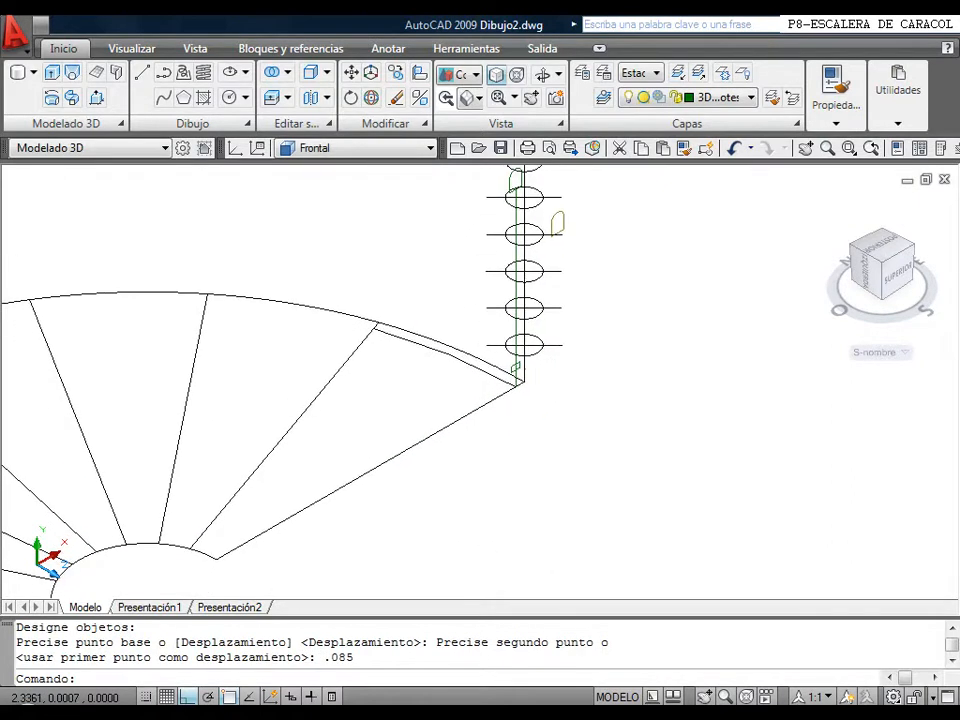
left_click(352, 148)
left_click(335, 166)
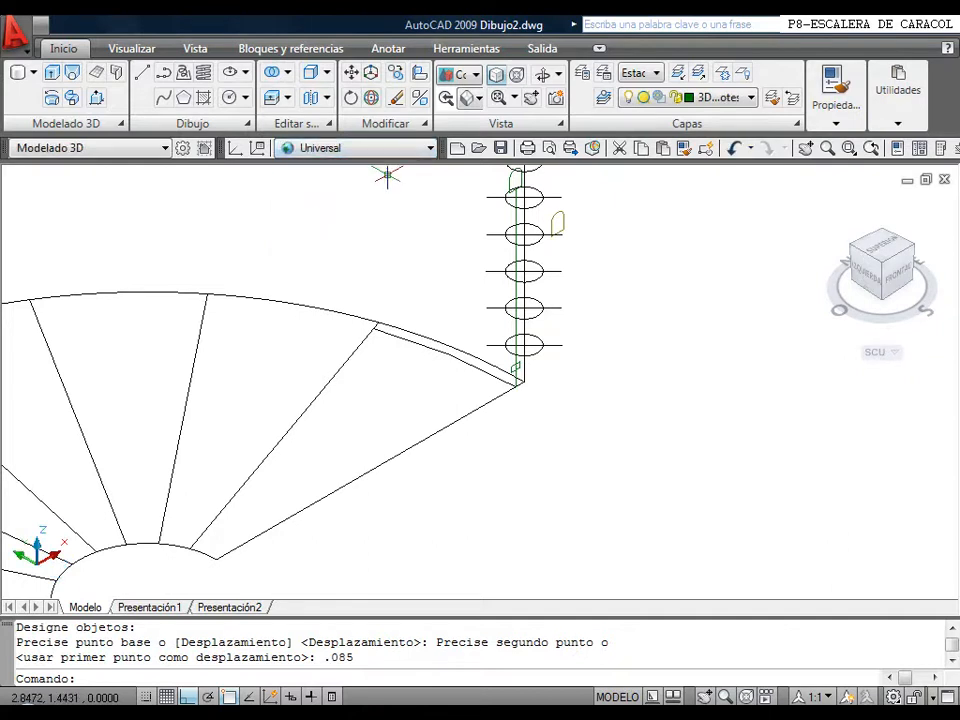
left_click(205, 75)
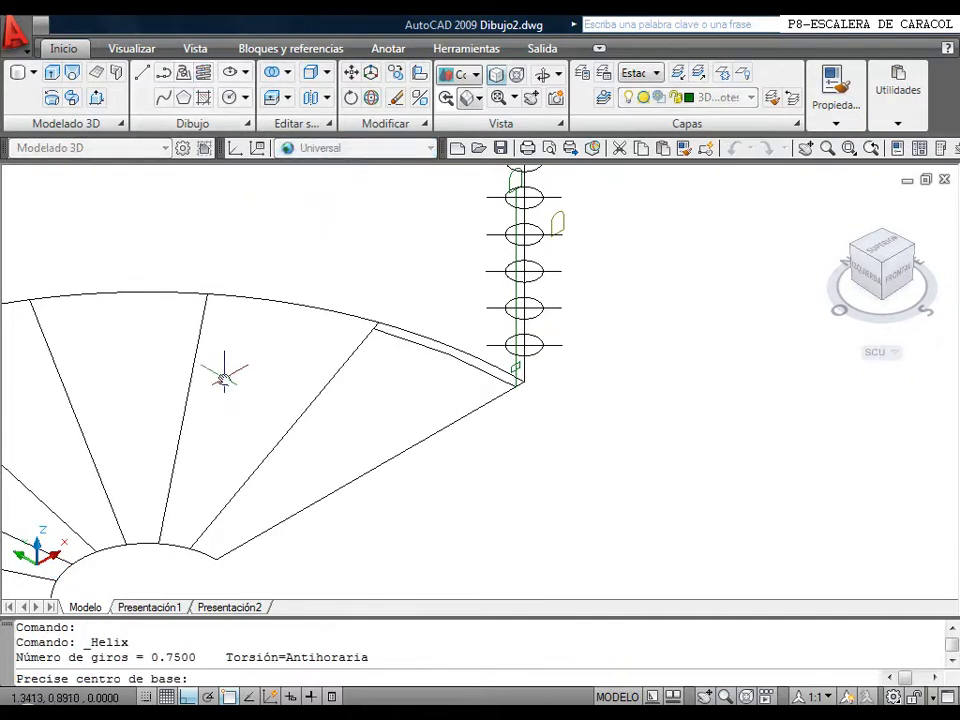
middle_click_drag(221, 375, 199, 311)
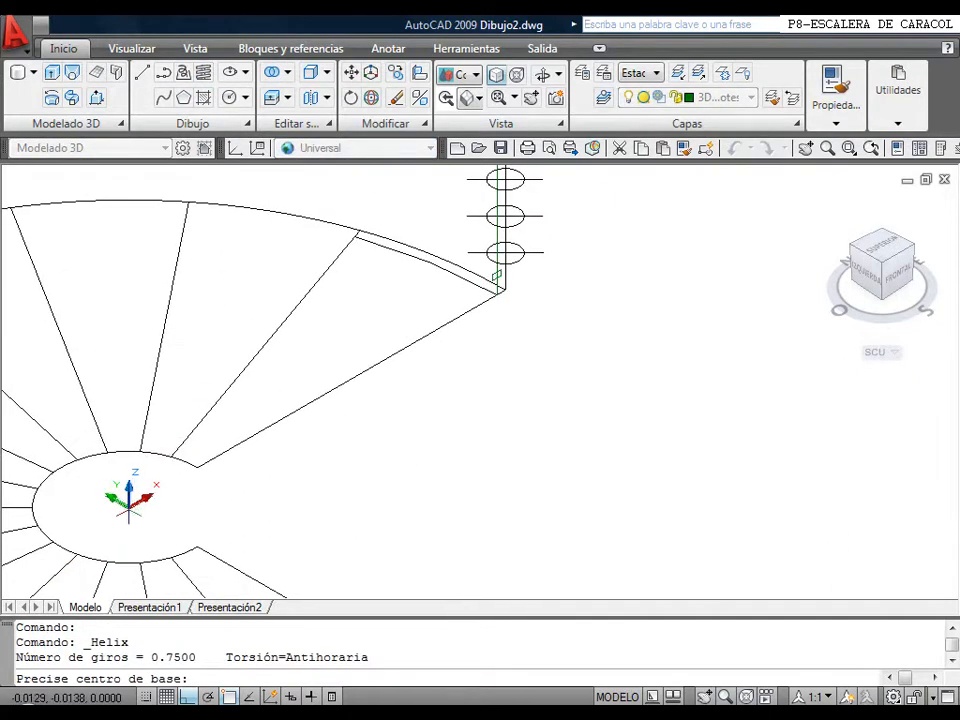
left_click(130, 503)
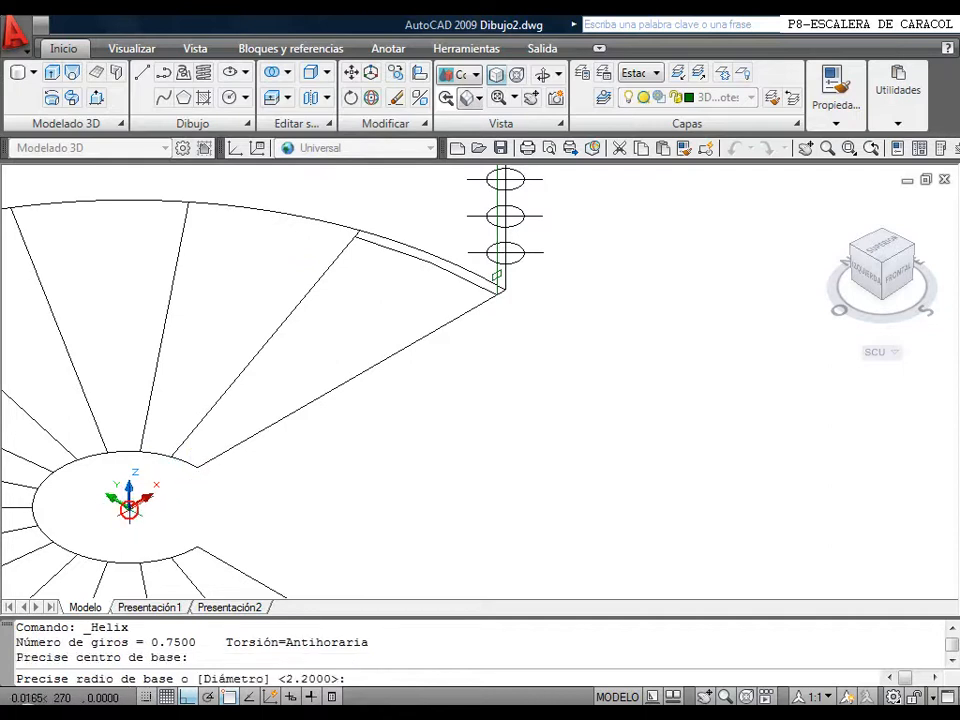
left_click(494, 290)
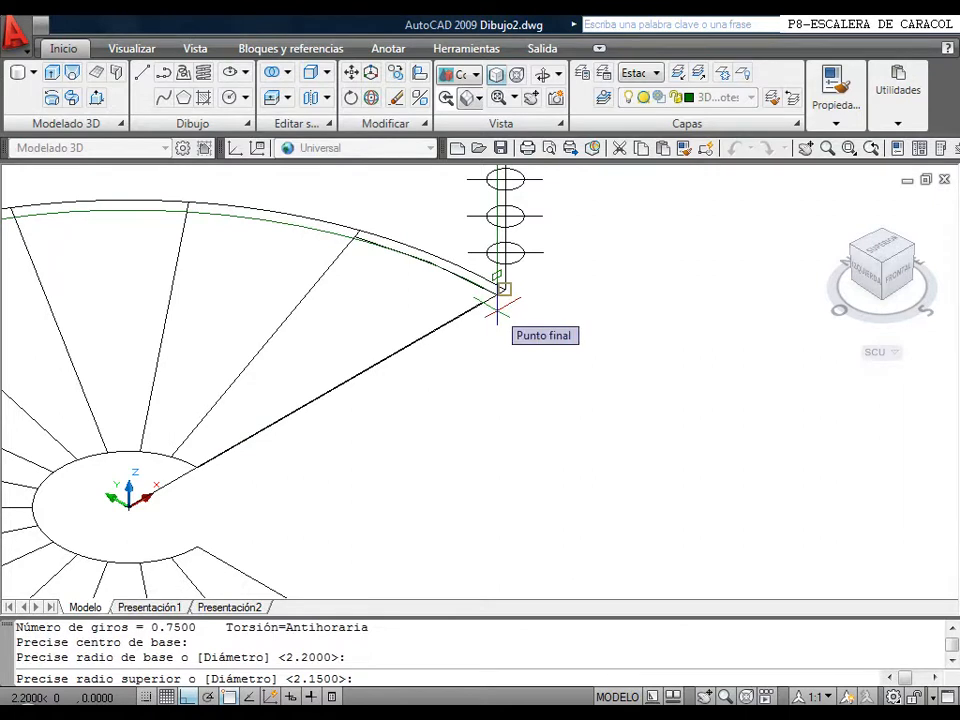
left_click(498, 303)
key("Return")
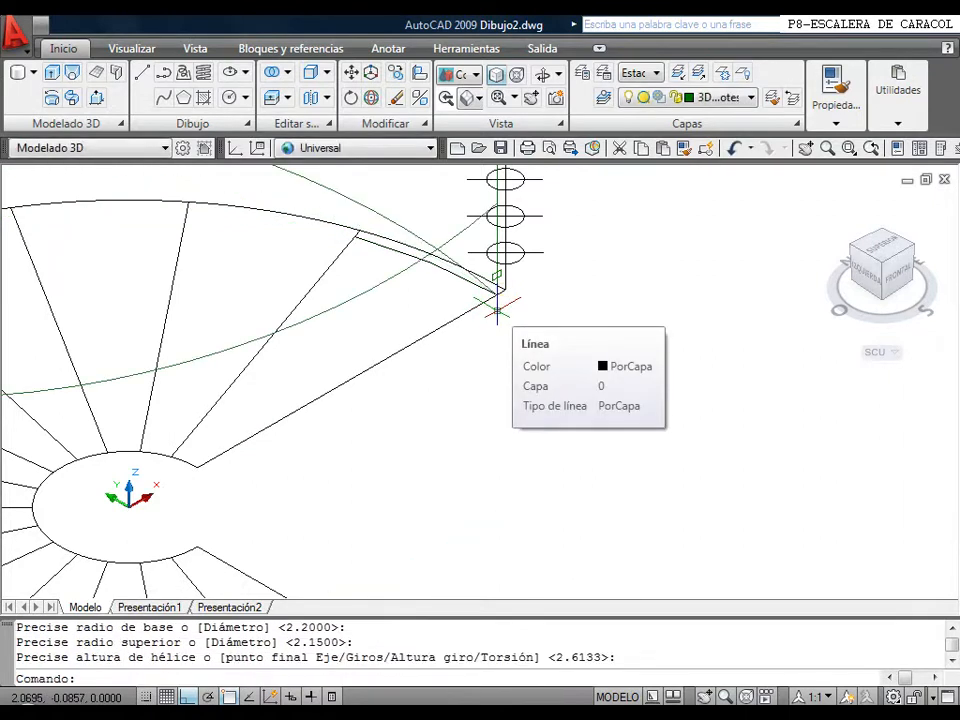
Sweep the copied round-topped profile and the small rectangle along the helix, without perpendicular alignment, using the baluster axis's lower end as base point.
middle_click_drag(396, 250, 343, 369)
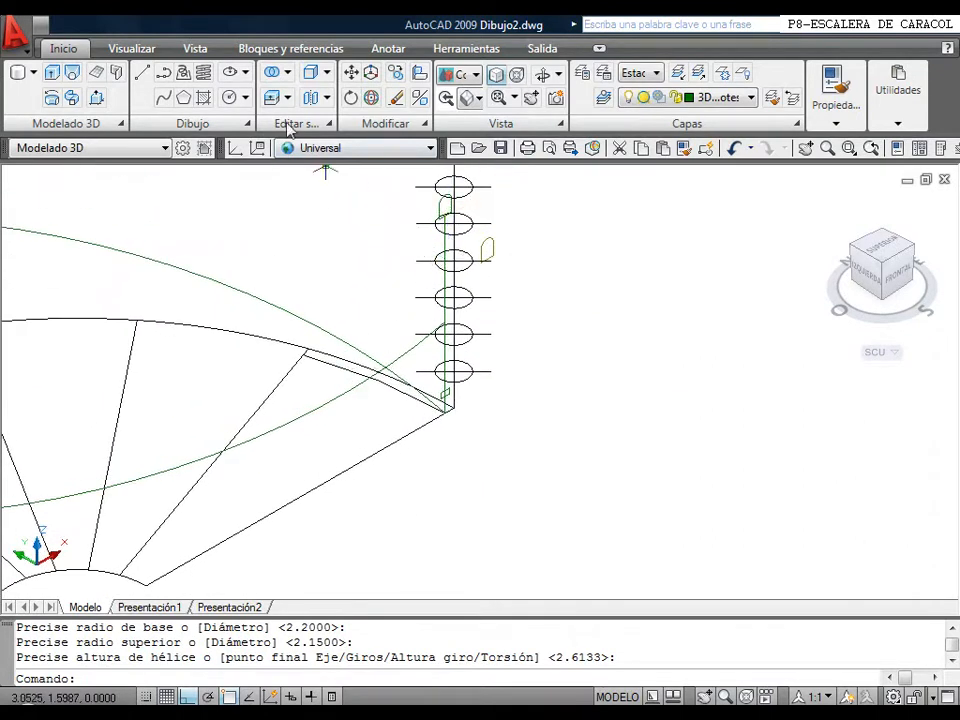
left_click(73, 97)
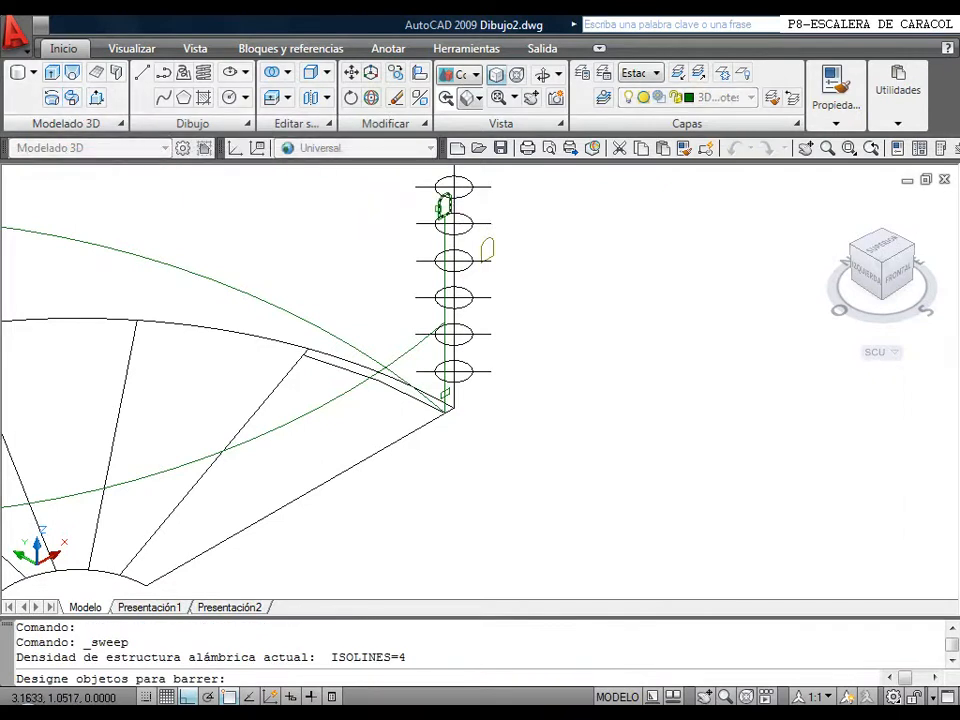
left_click(443, 205)
scroll(430, 370, "up", 3)
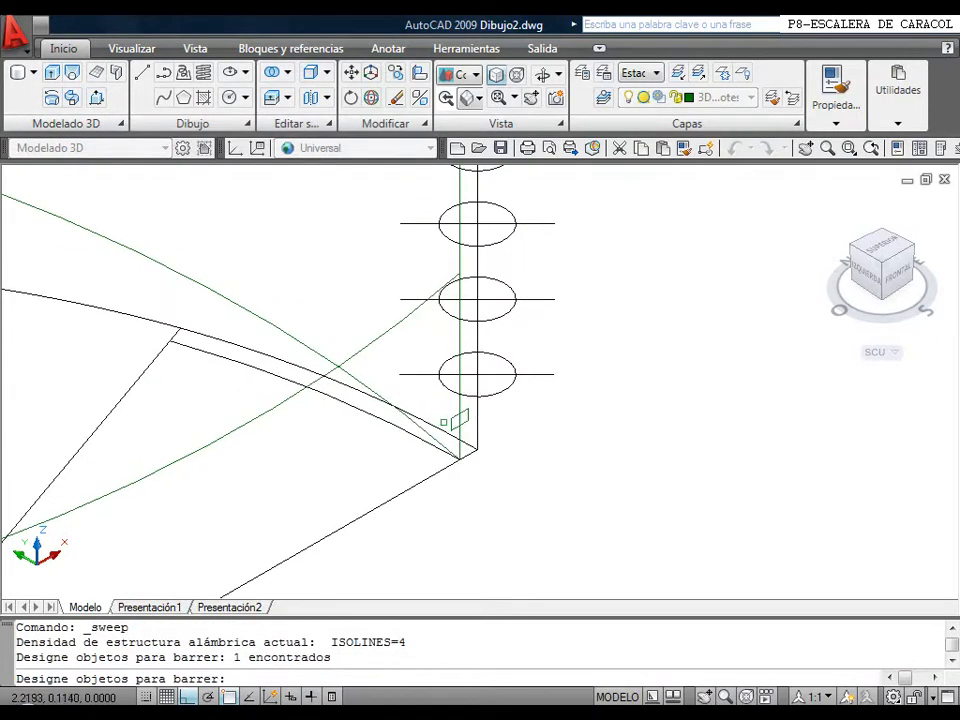
left_click(452, 420)
right_click(441, 452)
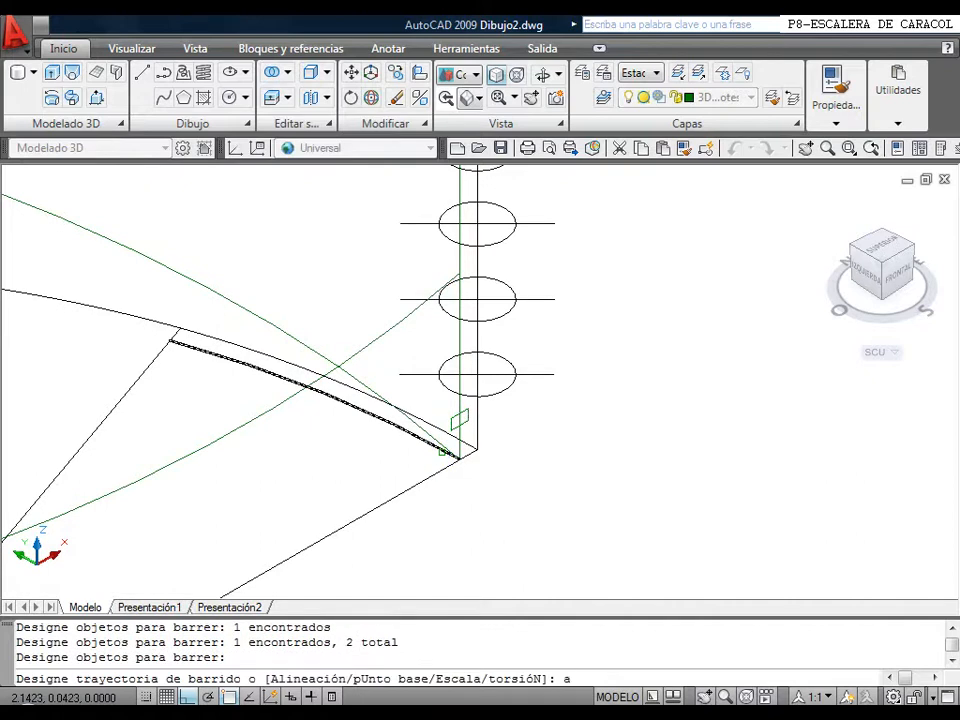
key("Return")
type("n")
key("Return")
type("u")
key("Return")
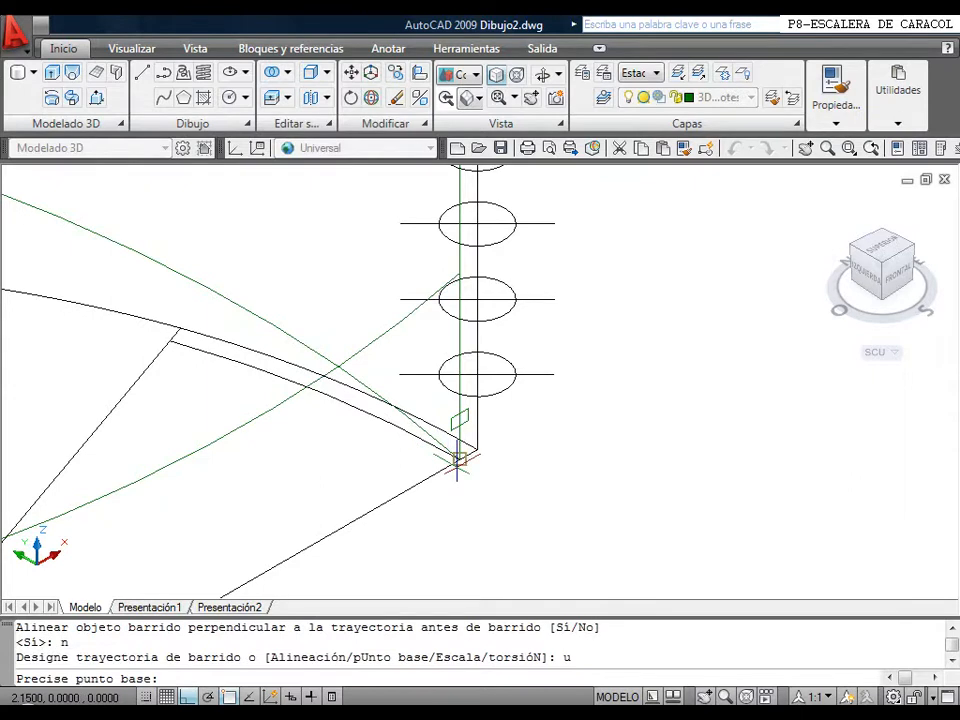
left_click(458, 460)
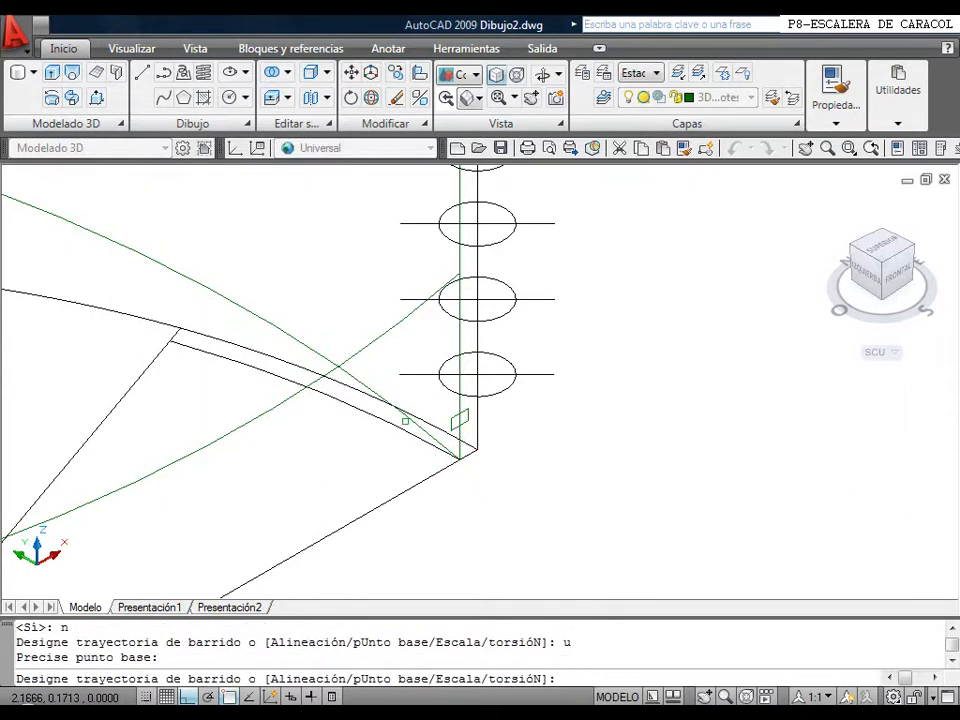
left_click(406, 420)
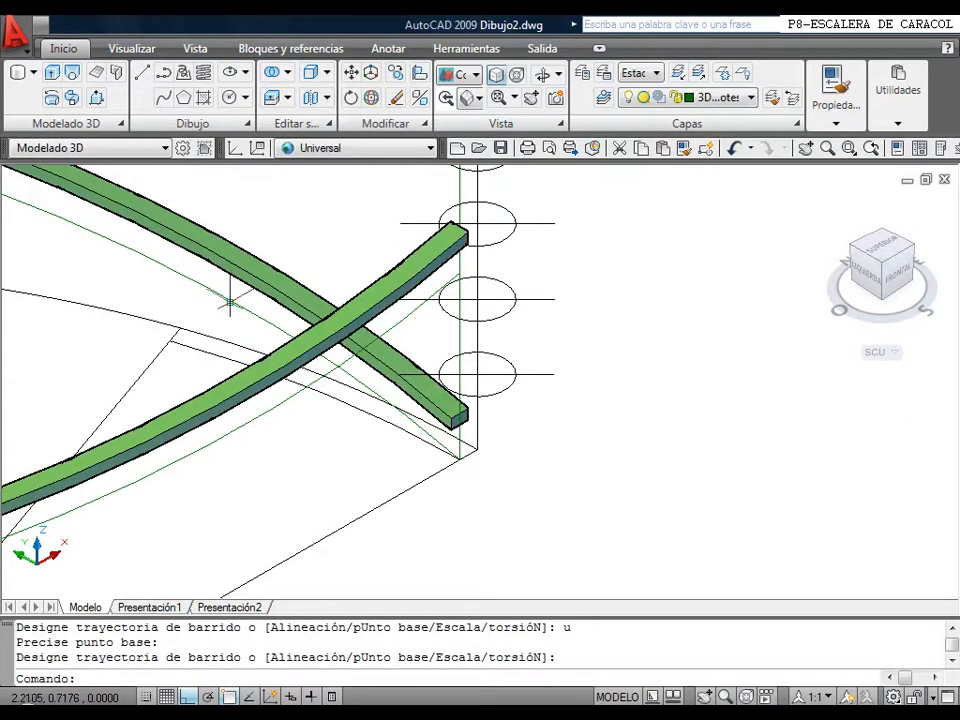
Copy the swept rectangular rail straight up by .8 so it sits beneath the round-topped handrail.
scroll(345, 366, "down", 5)
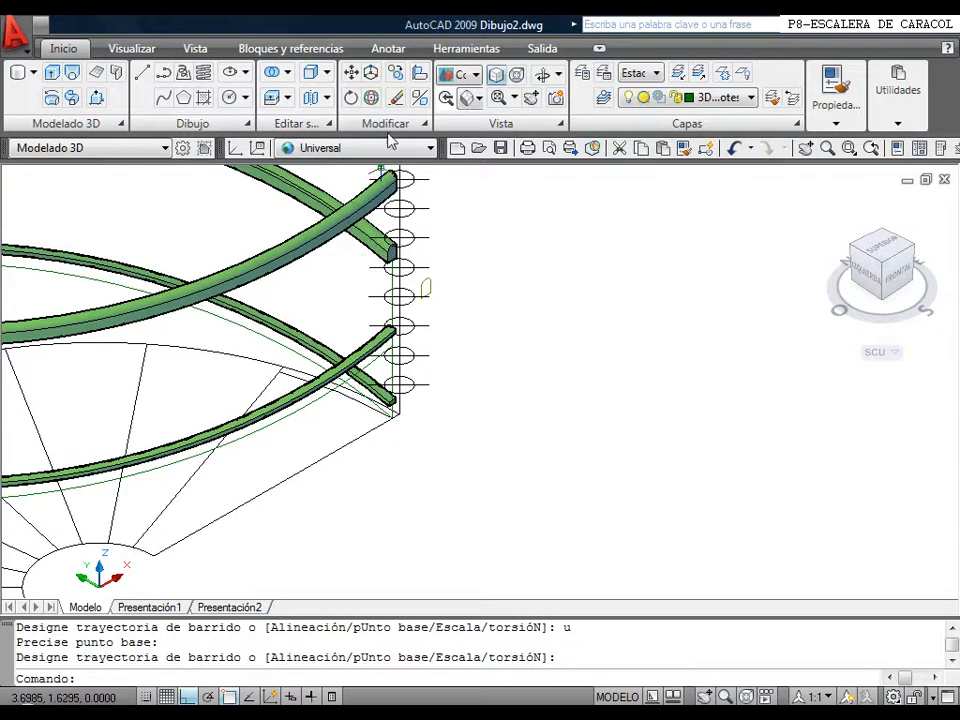
left_click(394, 73)
left_click(313, 342)
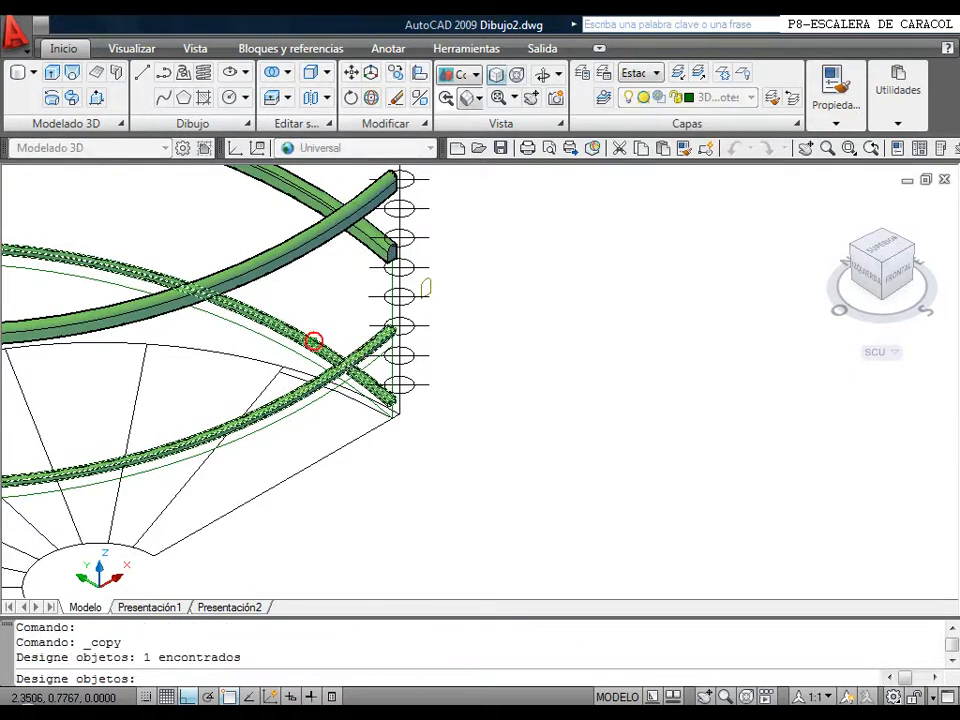
key("Return")
left_click(475, 330)
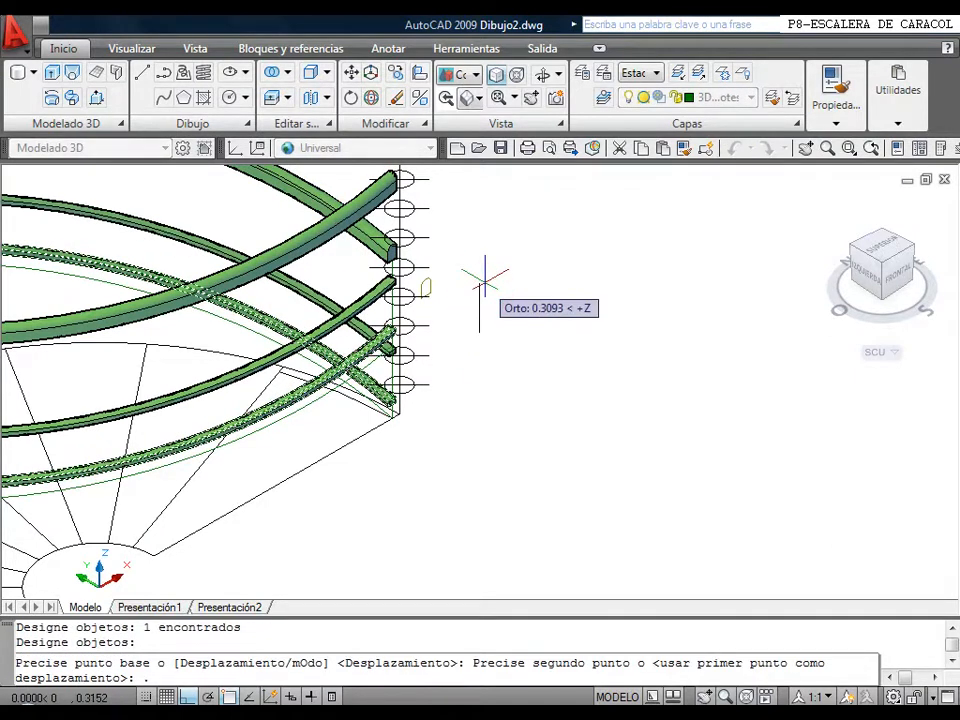
type(".8")
key("Return")
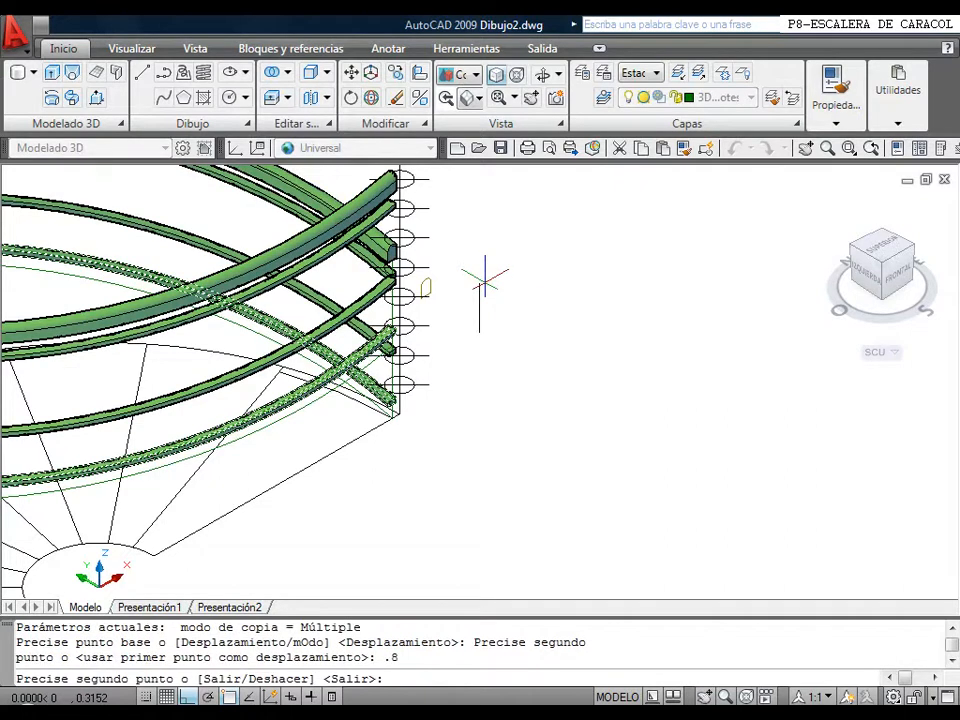
right_click(484, 283)
left_click(515, 295)
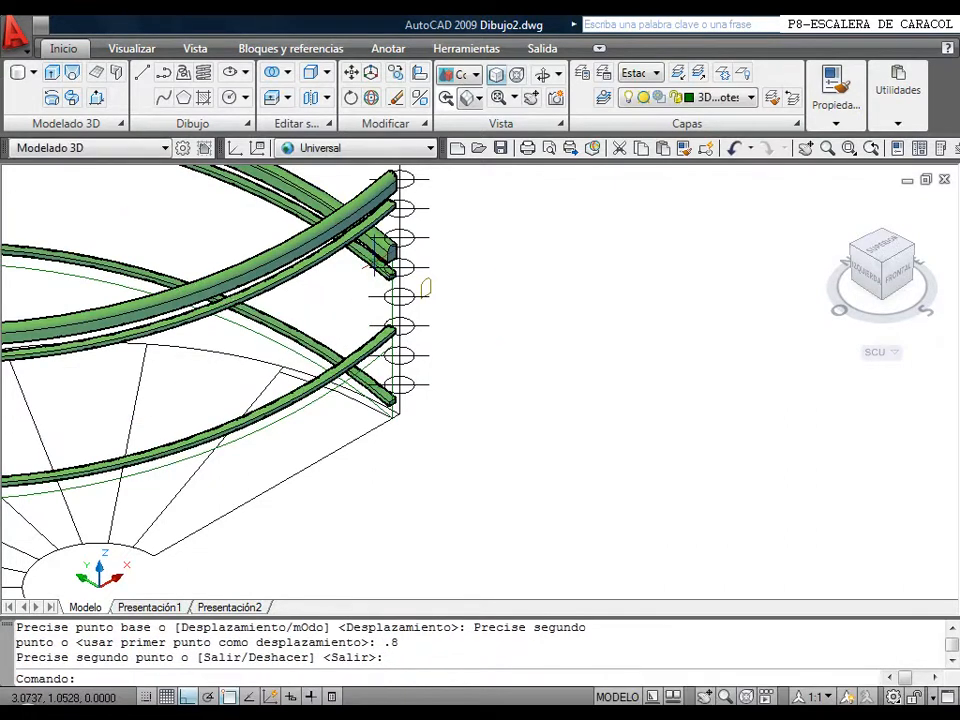
left_click(345, 215)
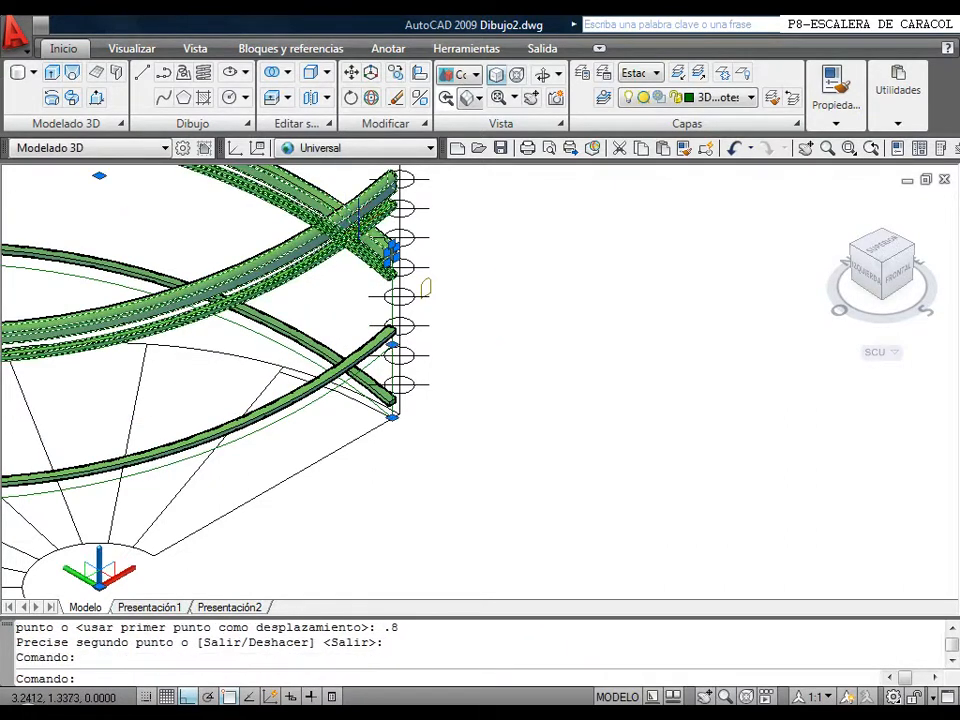
key("Escape")
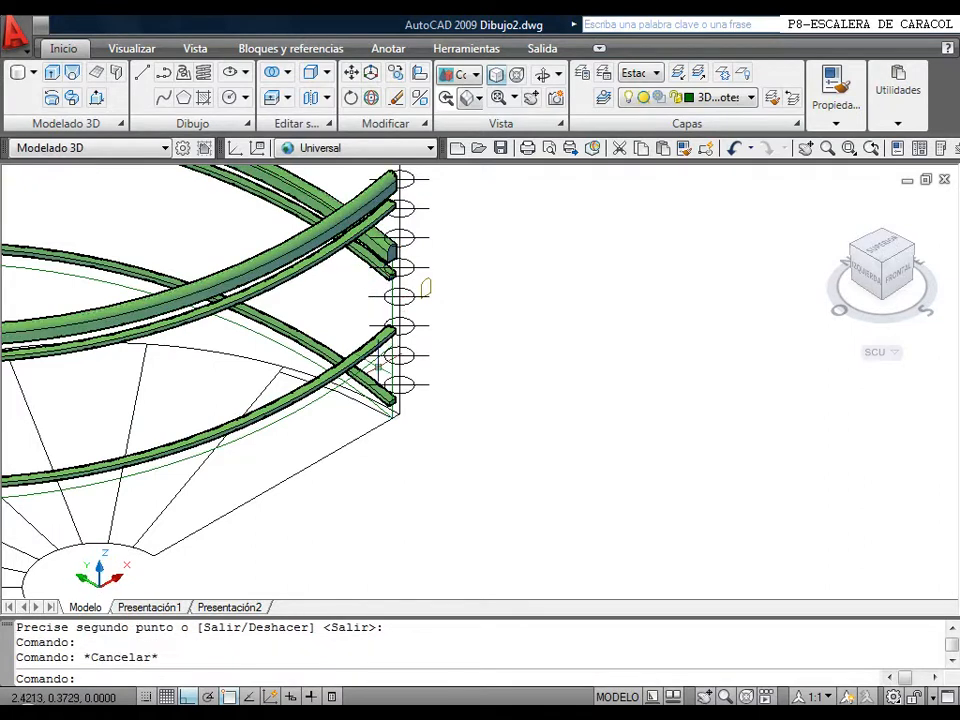
Draw a .02 by .02 rectangle on the ground plane beside the lower end of the baluster axis.
scroll(360, 428, "up", 3)
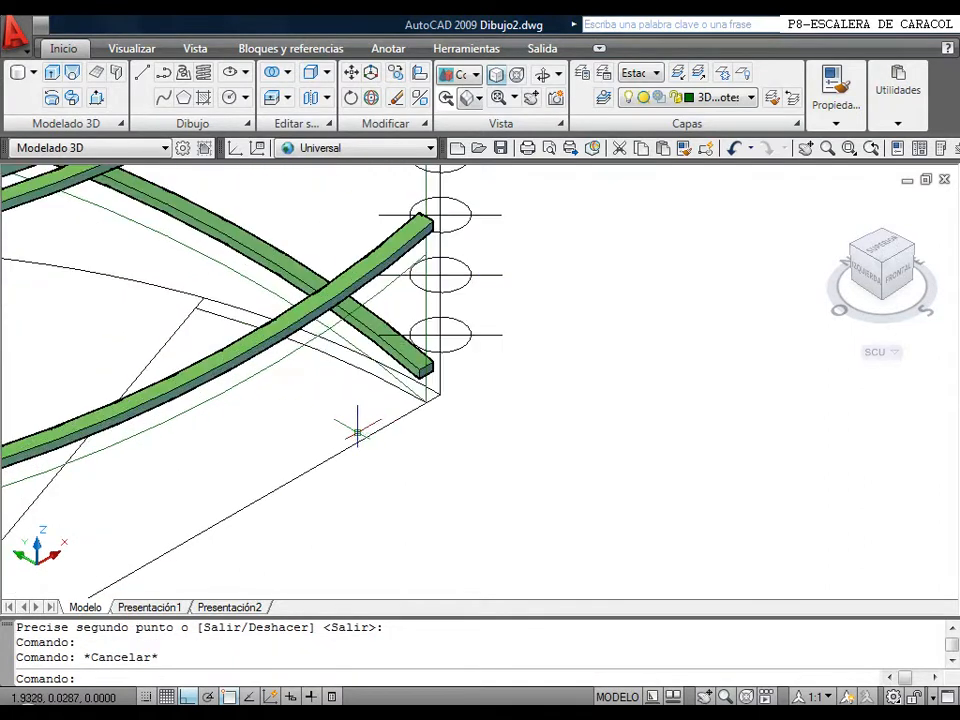
scroll(360, 428, "up", 2)
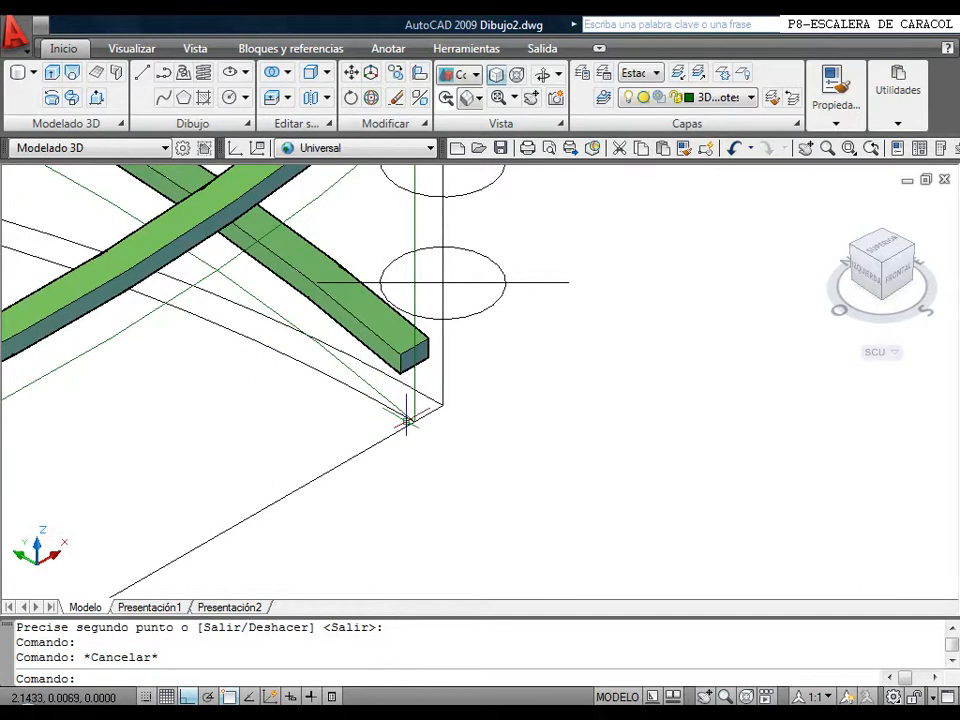
scroll(407, 420, "down", 2)
middle_click_drag(407, 418, 437, 425)
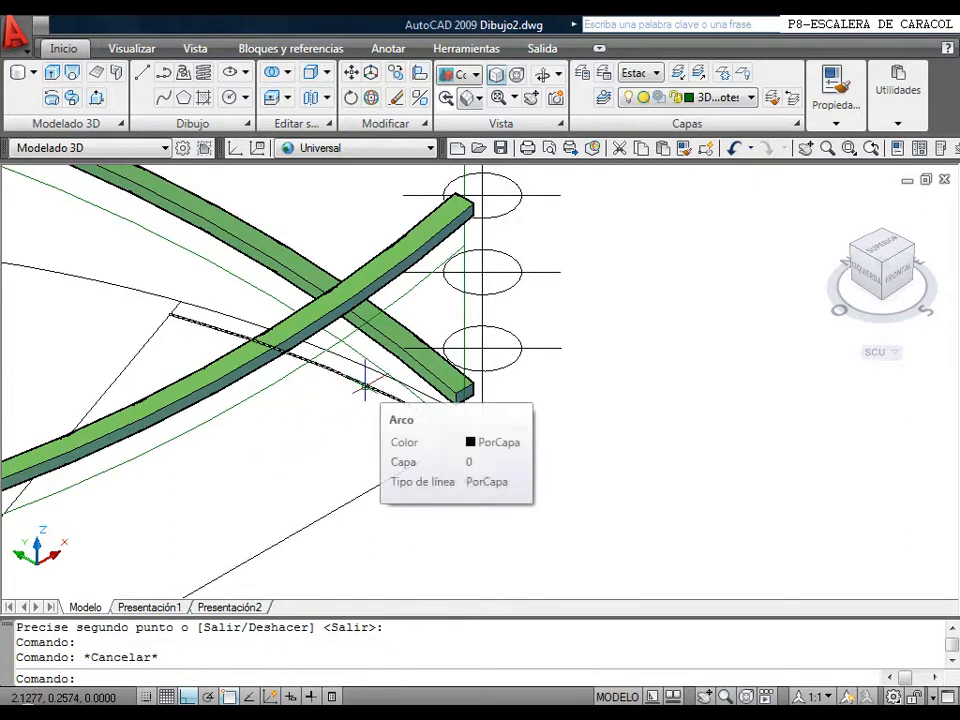
scroll(365, 385, "down", 2)
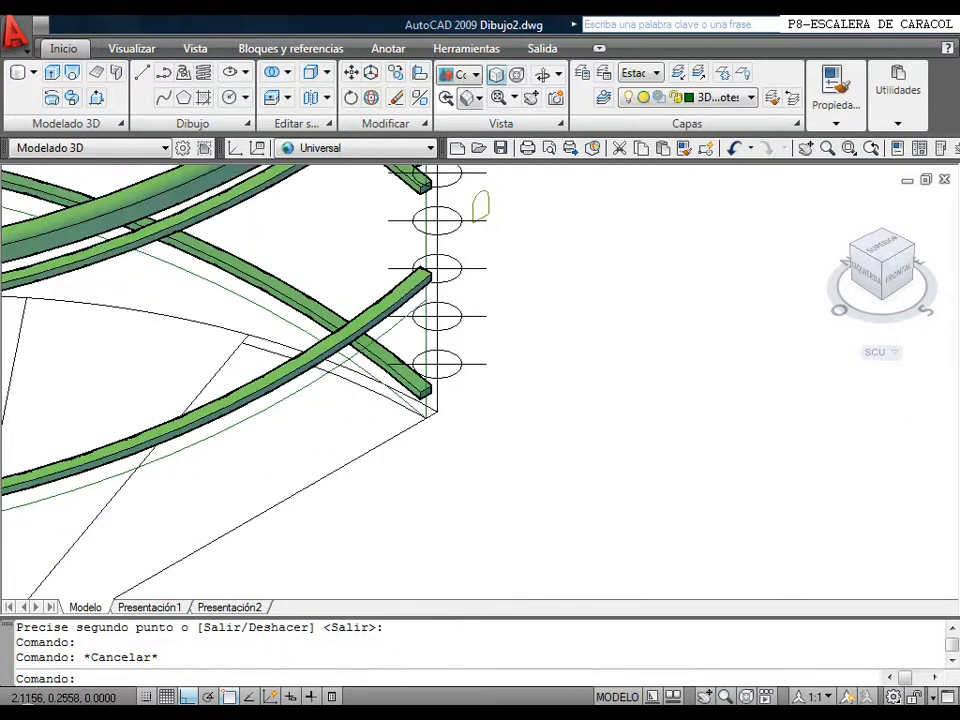
left_click(222, 128)
left_click(229, 152)
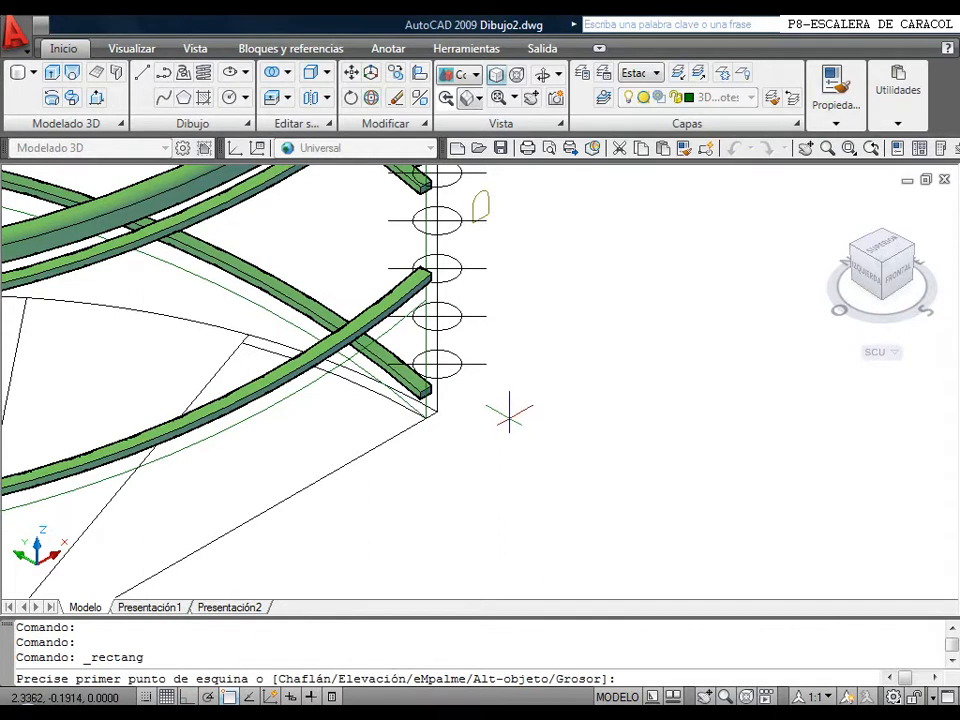
left_click(510, 443)
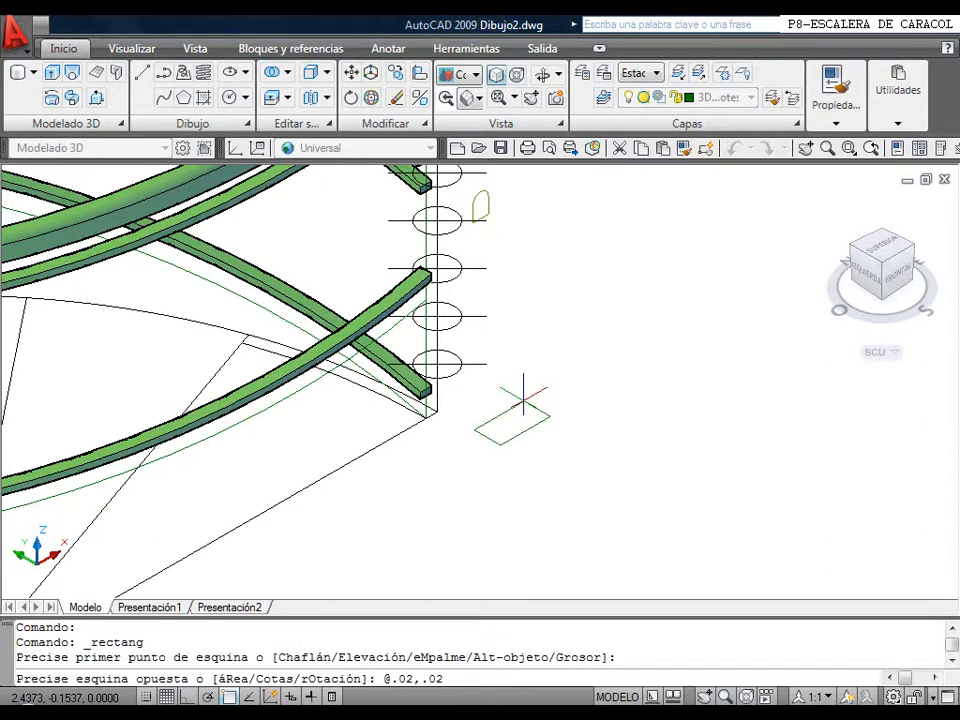
type("@.02,.02")
key("Return")
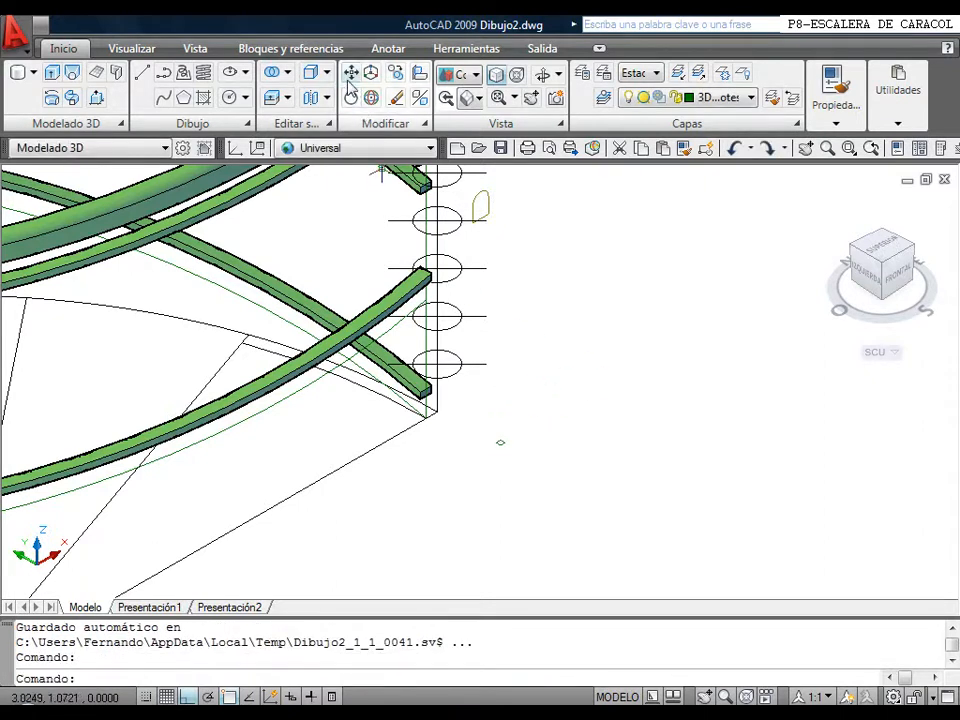
Draw a diagonal line between opposite corners of the small square to locate its centre.
left_click(144, 74)
scroll(450, 471, "up", 5)
left_click(453, 329)
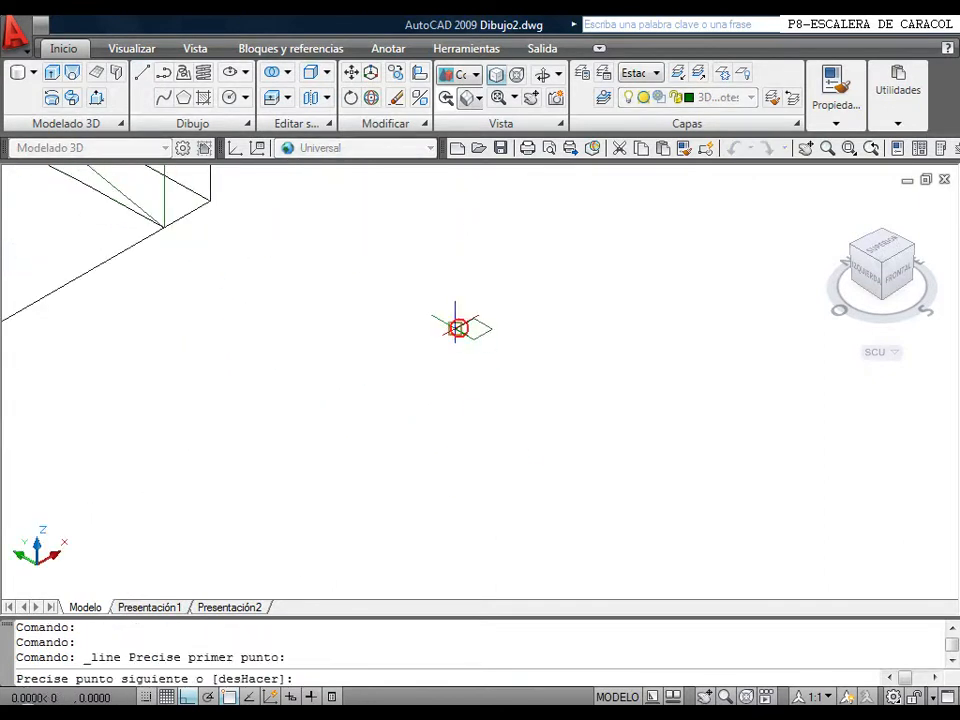
left_click(489, 294)
right_click(493, 296)
left_click(521, 306)
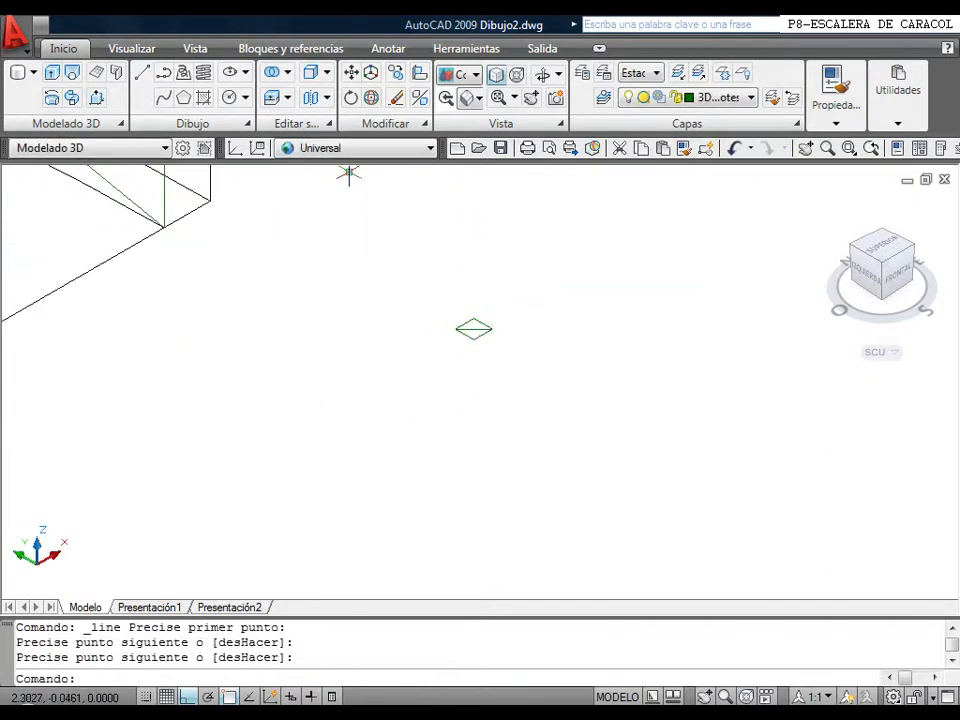
Move the small square by its diagonal's midpoint onto the lower end of the baluster axis.
left_click(351, 72)
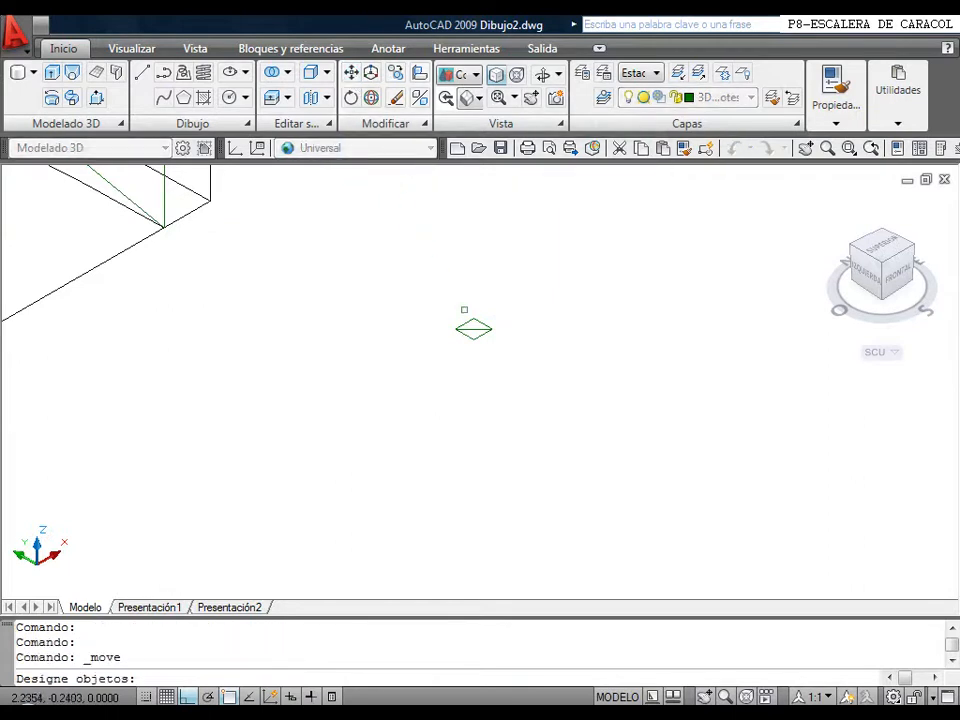
left_click(469, 340)
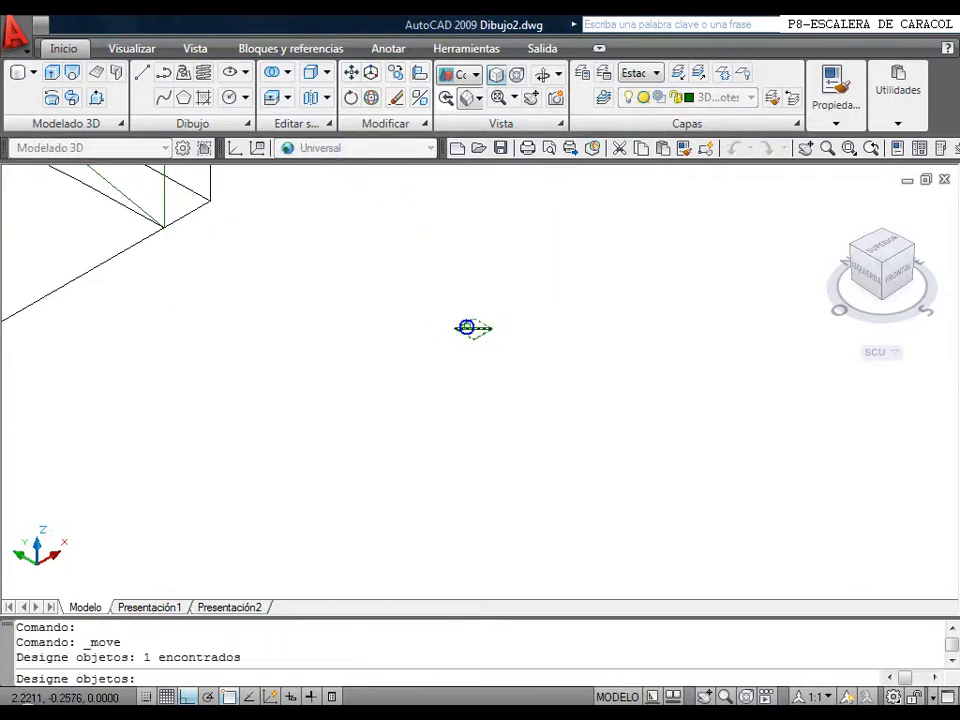
key("Return")
left_click(471, 326)
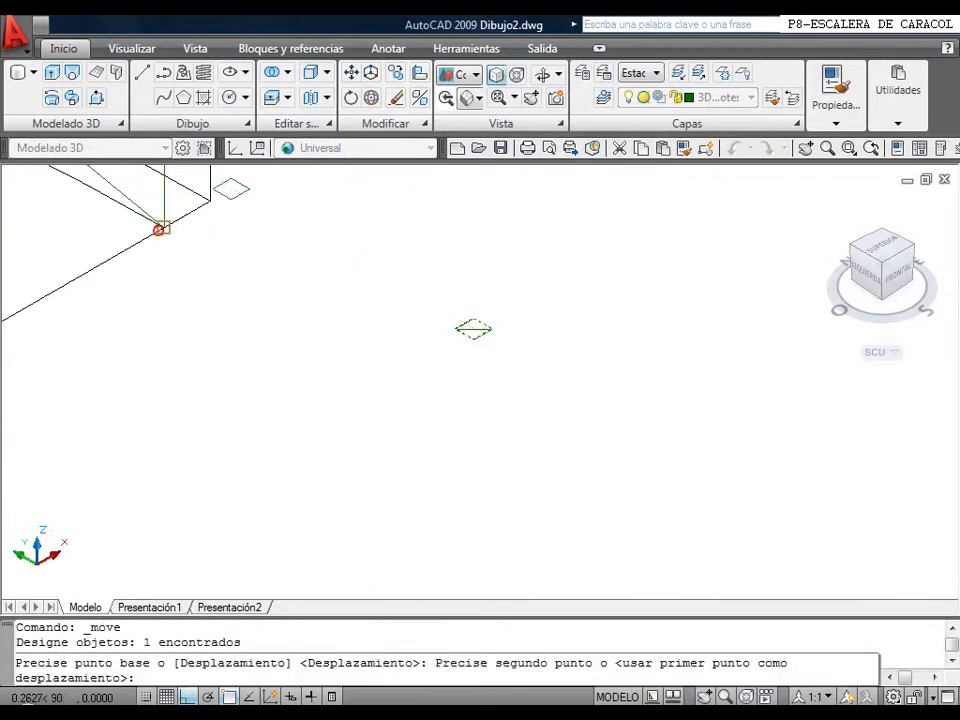
left_click(163, 228)
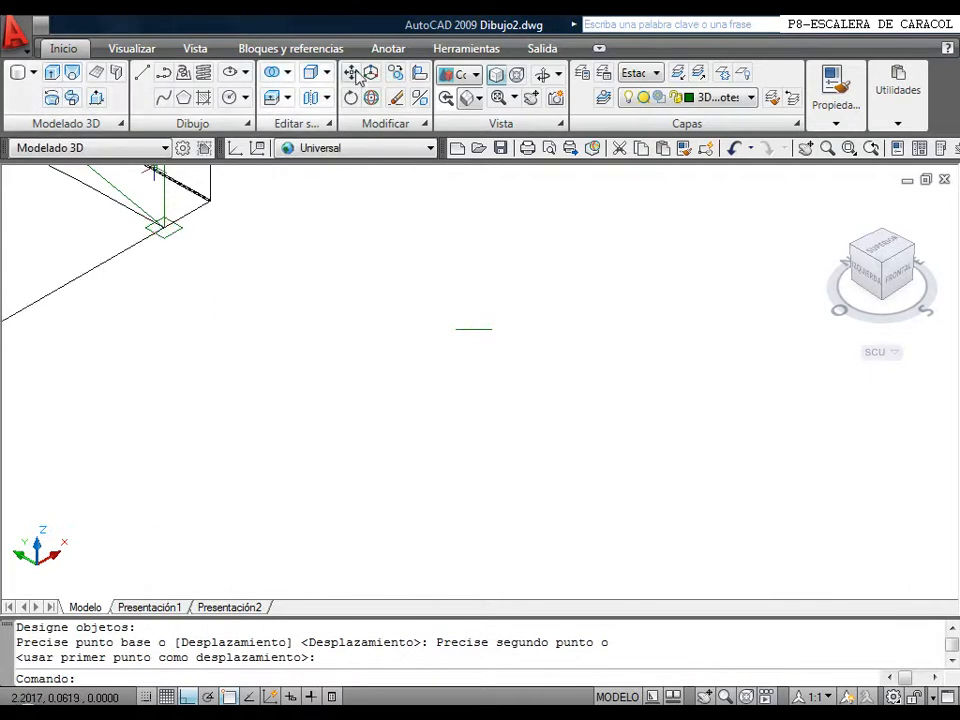
Erase the leftover diagonal construction line.
left_click(396, 97)
left_click(546, 374)
left_click(488, 326)
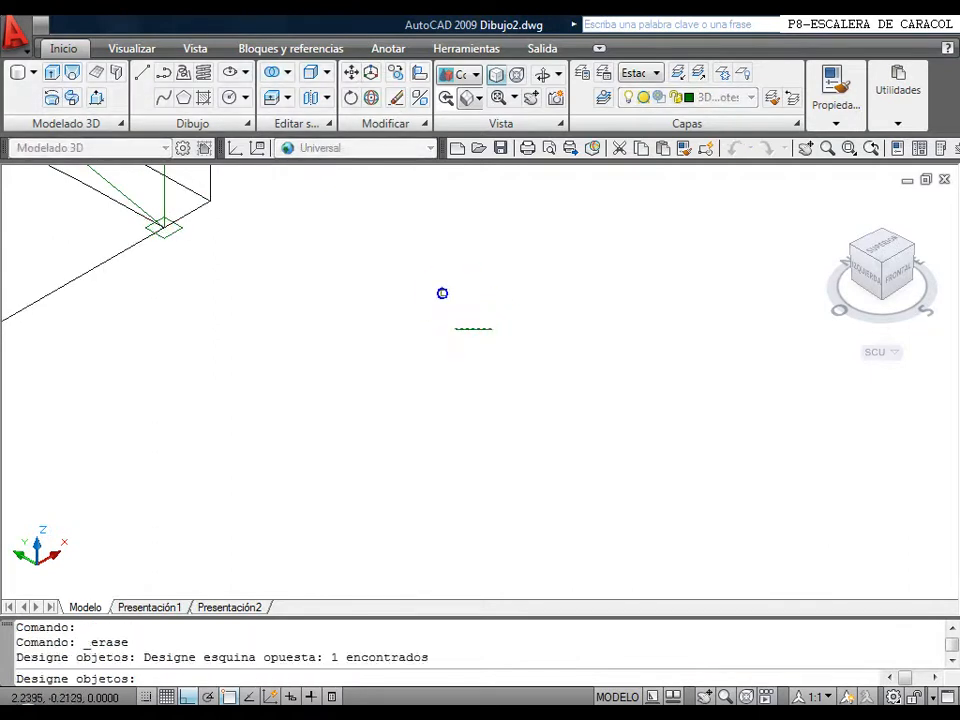
key("Return")
Extrude the small square at the baluster axis base to a height of 1.5.
left_click(51, 74)
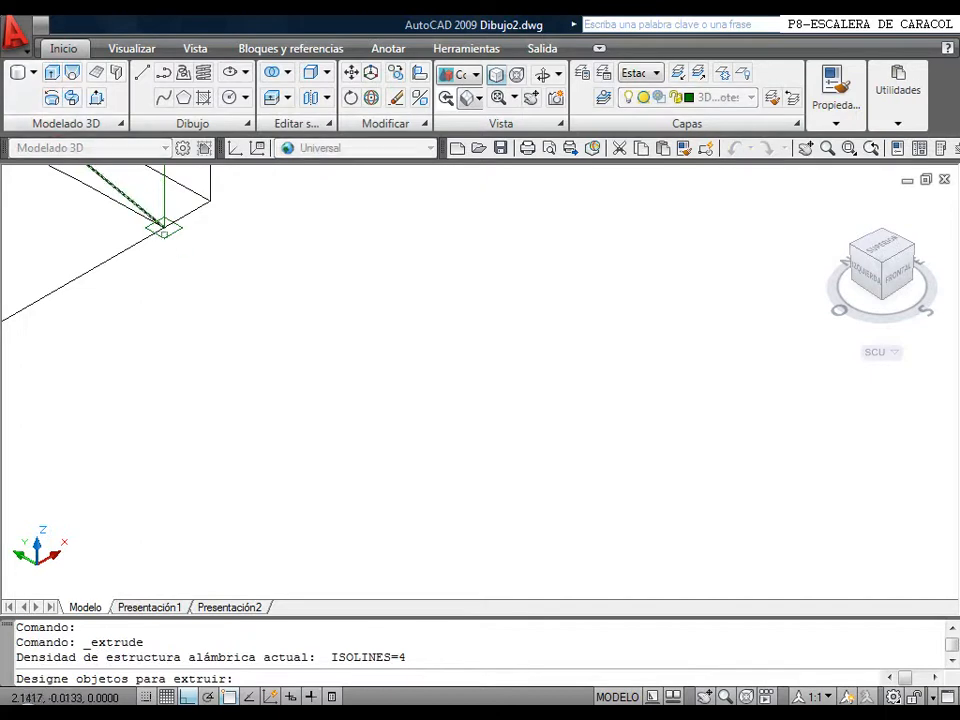
left_click(165, 229)
middle_click_drag(165, 229, 360, 432)
key("Return")
middle_click_drag(418, 343, 494, 465)
scroll(494, 465, "down", 2)
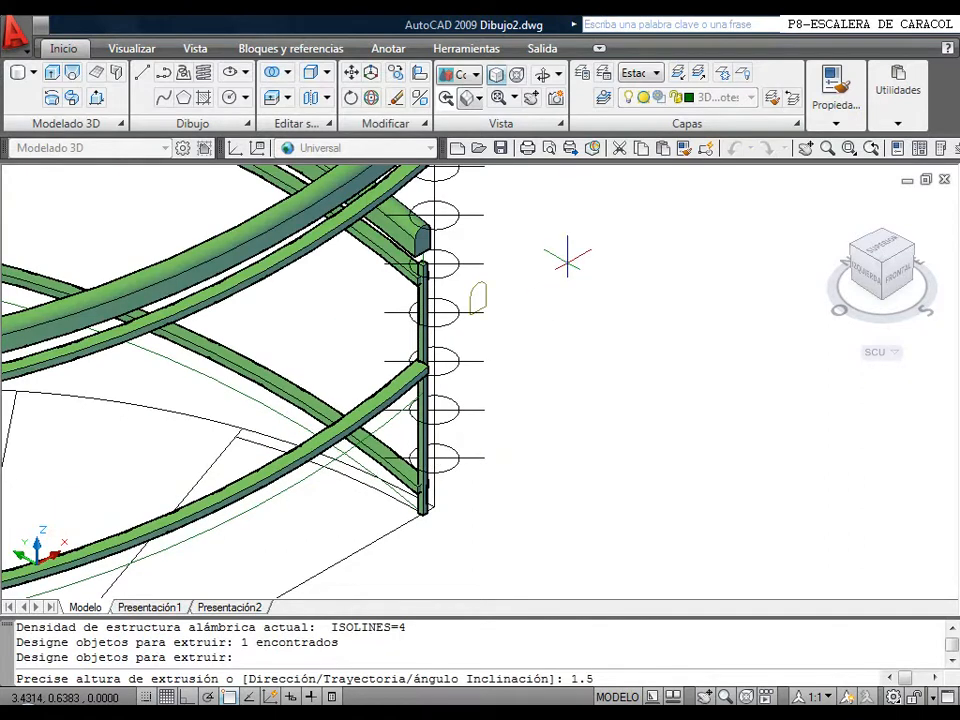
type("1.5")
key("Return")
Switch the model's visual style to 2D wireframe.
scroll(548, 261, "down", 4)
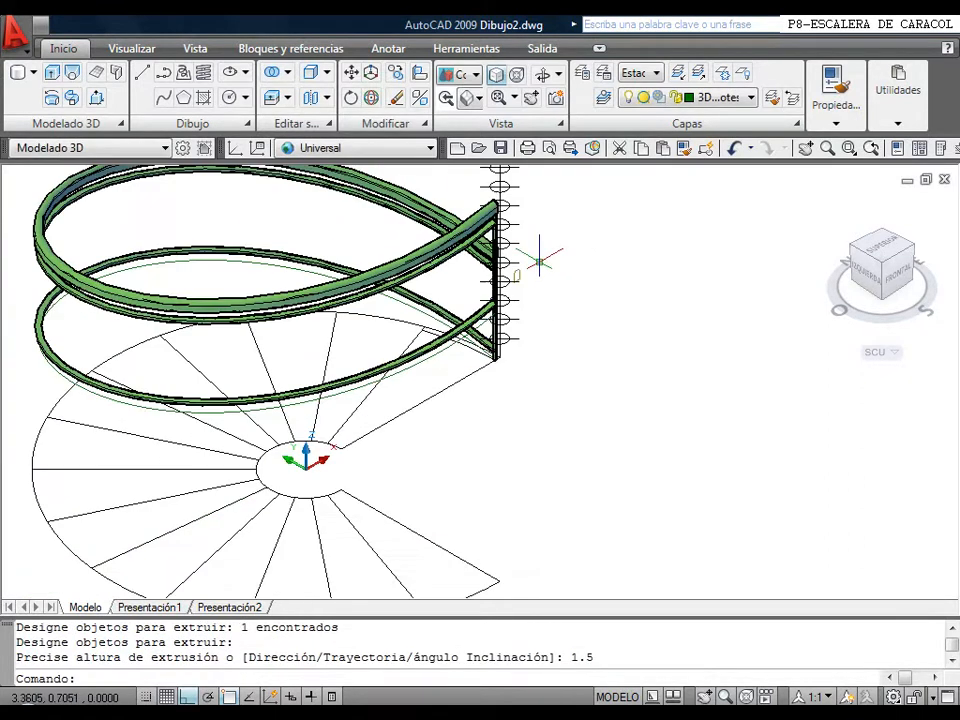
middle_click_drag(546, 261, 536, 284)
scroll(513, 289, "up", 4)
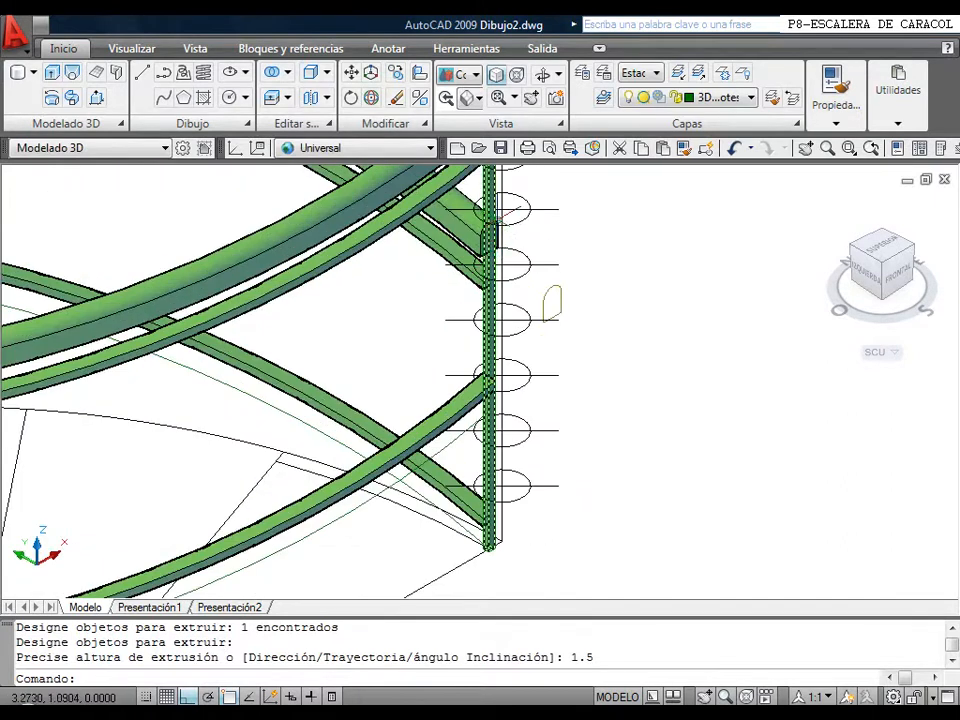
scroll(513, 290, "down", 3)
scroll(518, 400, "up", 5)
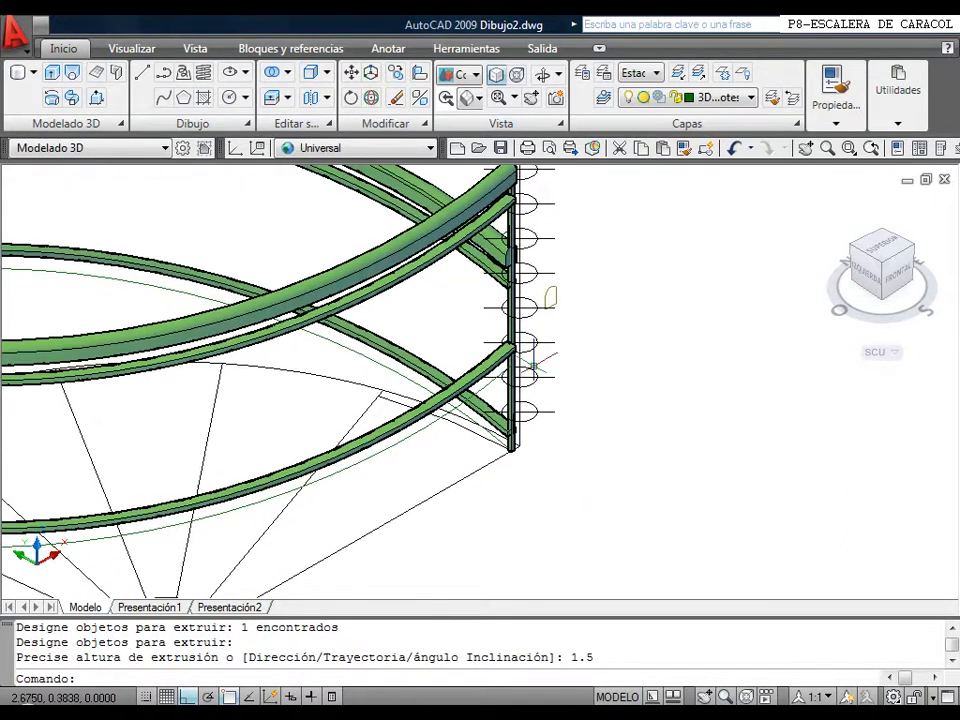
left_click(470, 74)
left_click(470, 115)
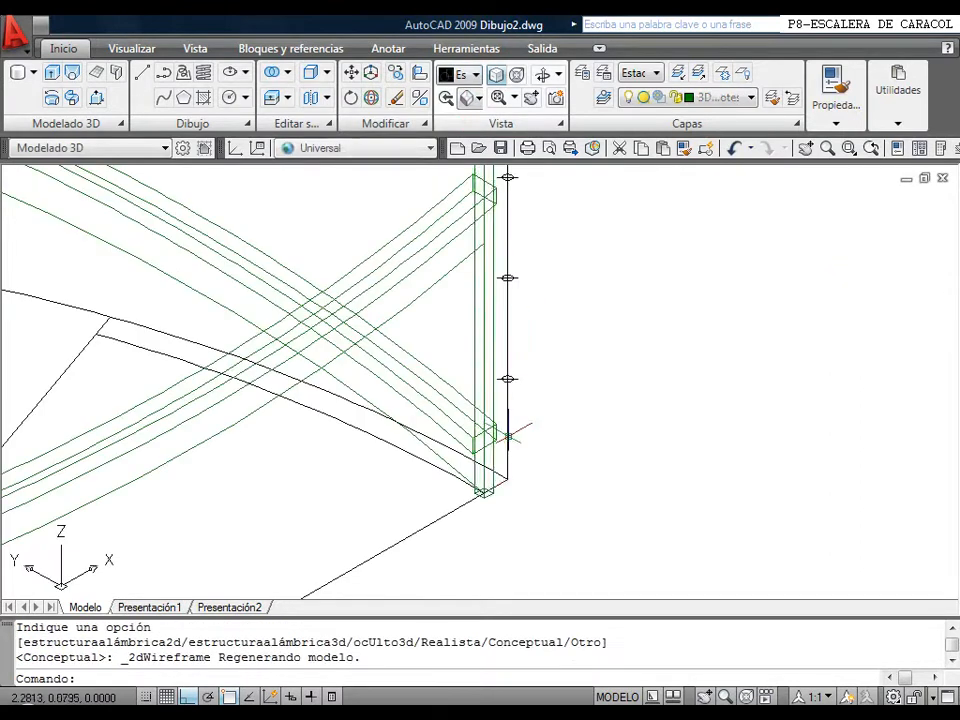
Start a block definition named barrote with its base point at the lower end of the baluster axis.
middle_click_drag(479, 516, 465, 458)
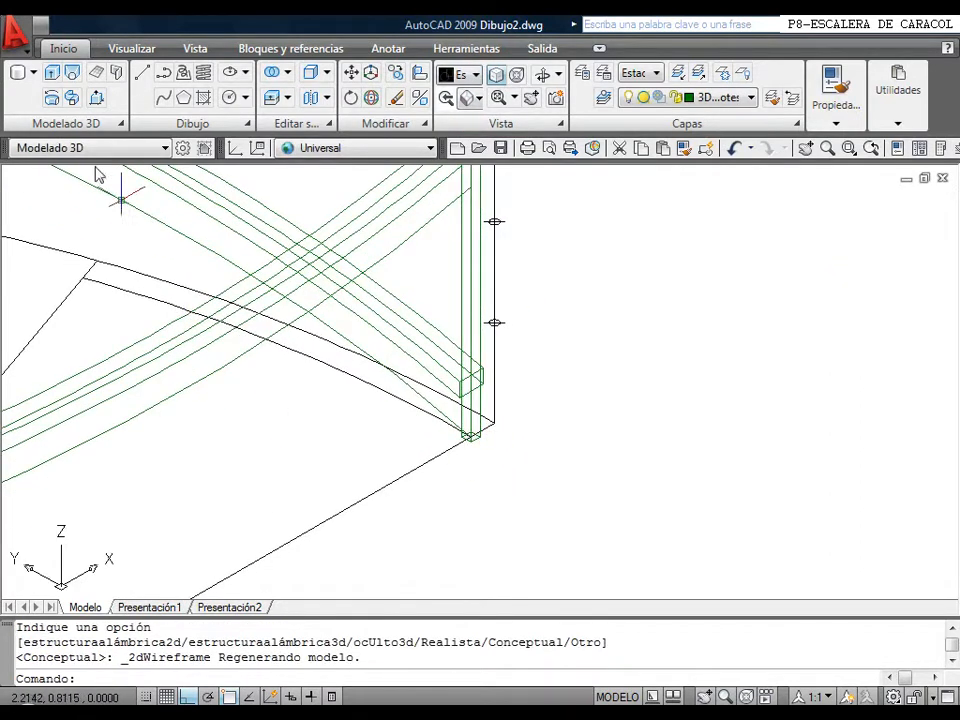
left_click(250, 50)
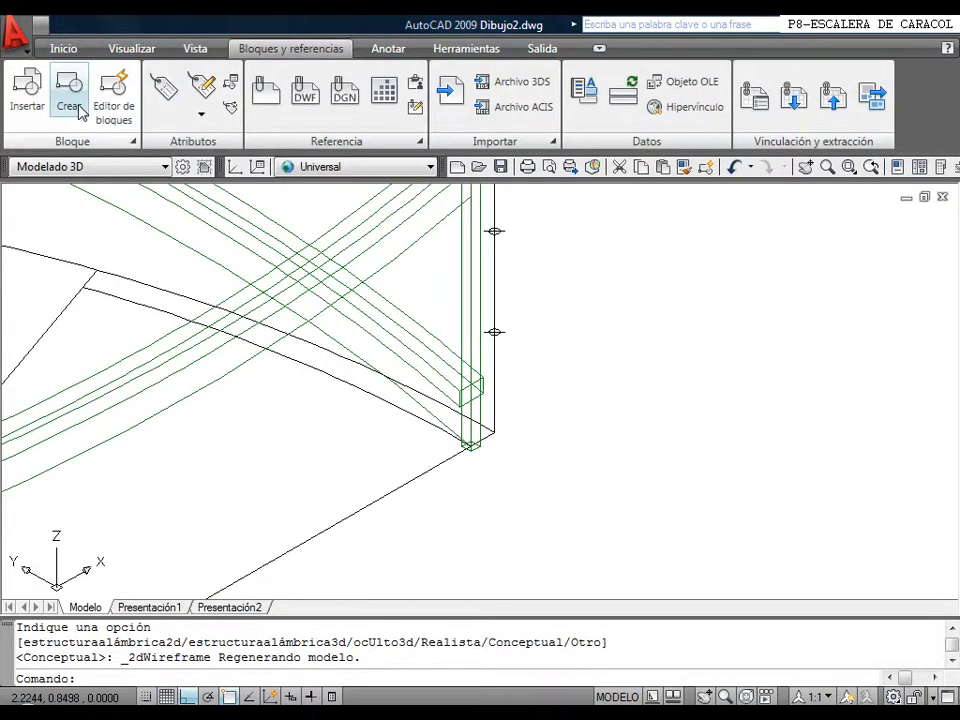
left_click(75, 105)
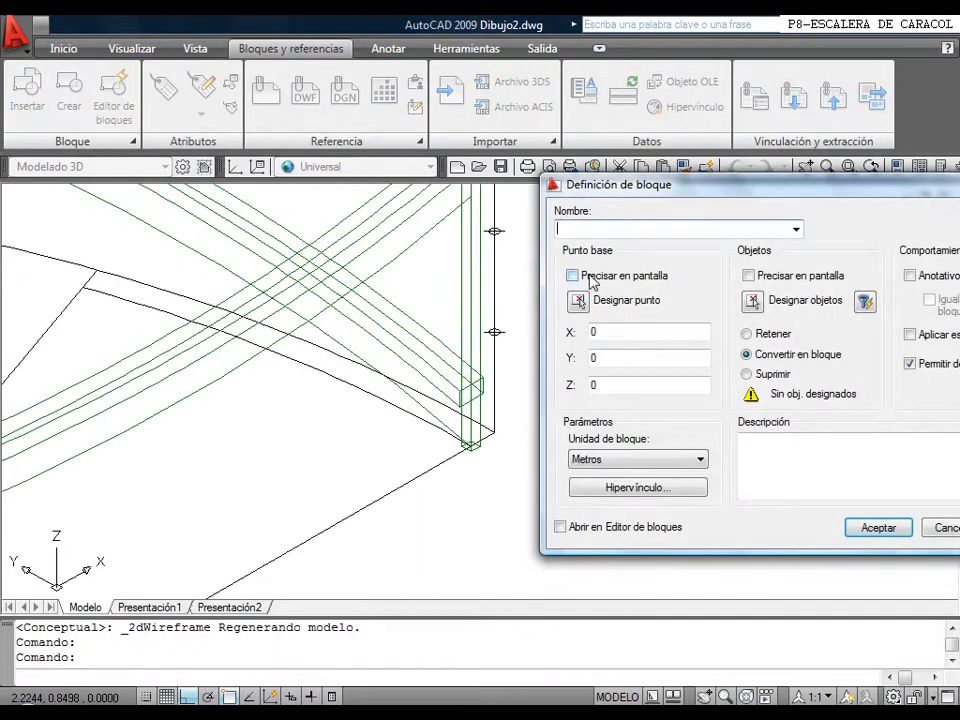
type("barro")
left_click(578, 301)
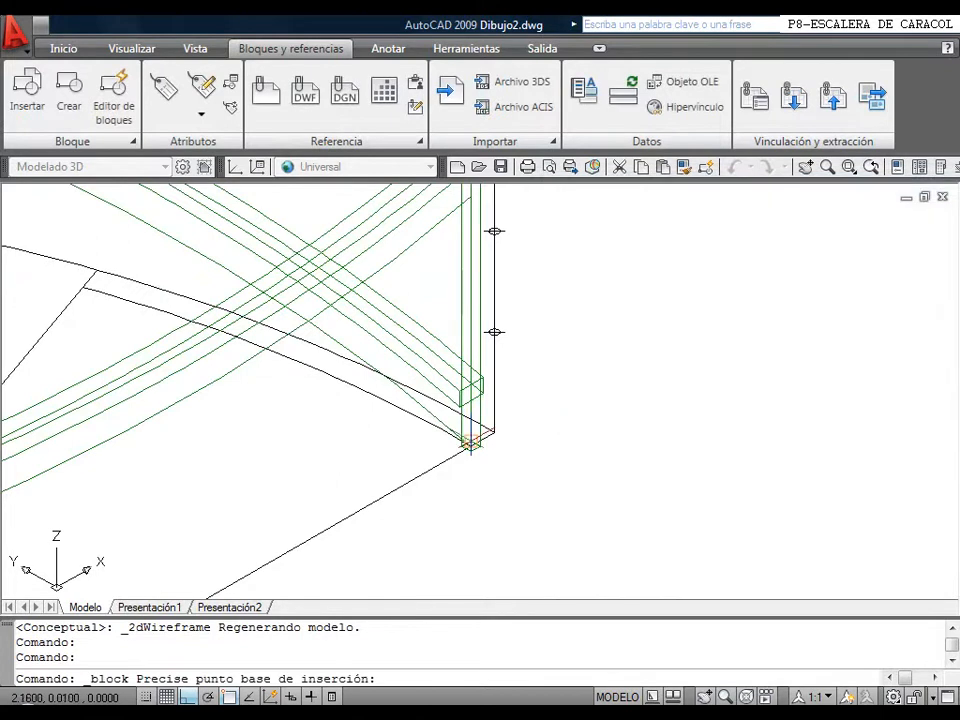
scroll(461, 455, "up", 4)
left_click(458, 484)
Use the extruded baluster as the block's object, set the original to be deleted, and complete the block definition.
left_click(752, 302)
left_click(513, 324)
key("Return")
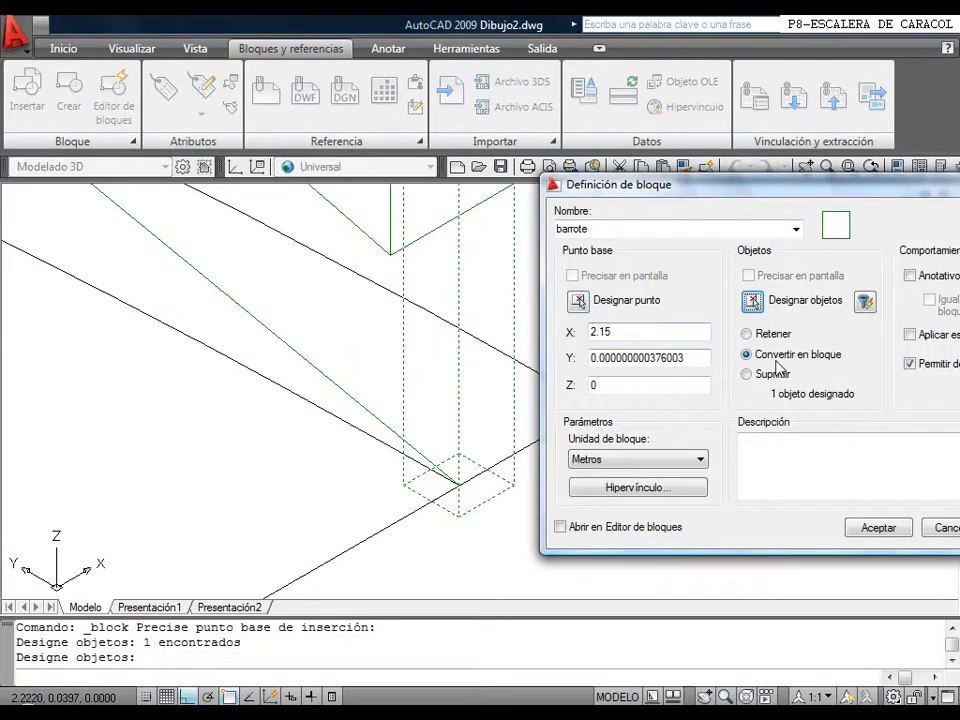
left_click(746, 375)
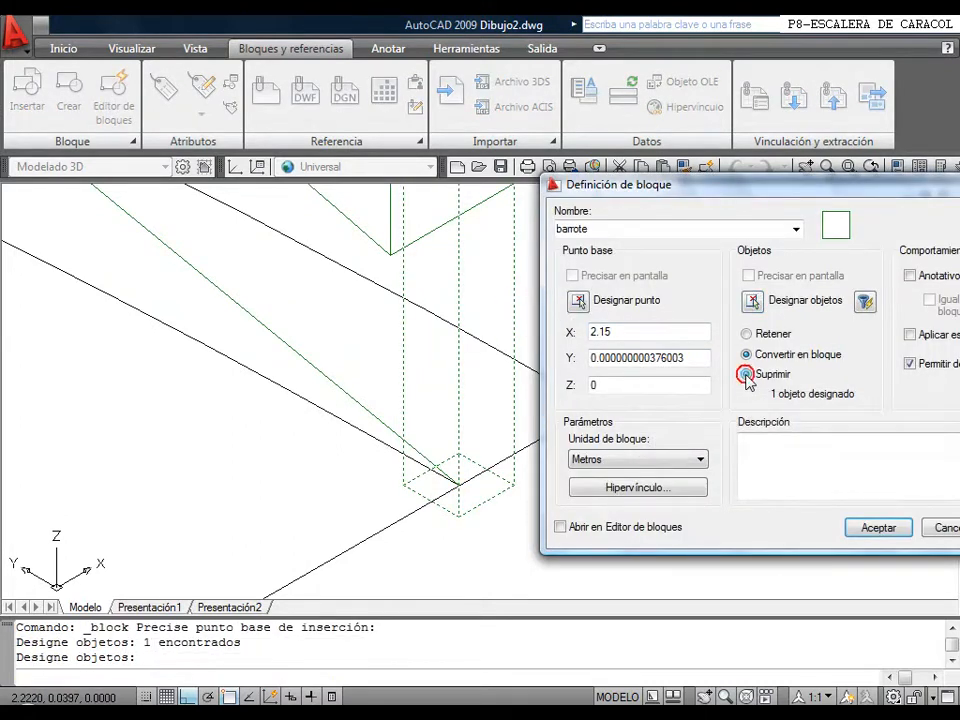
left_click(869, 530)
scroll(583, 407, "down", 3)
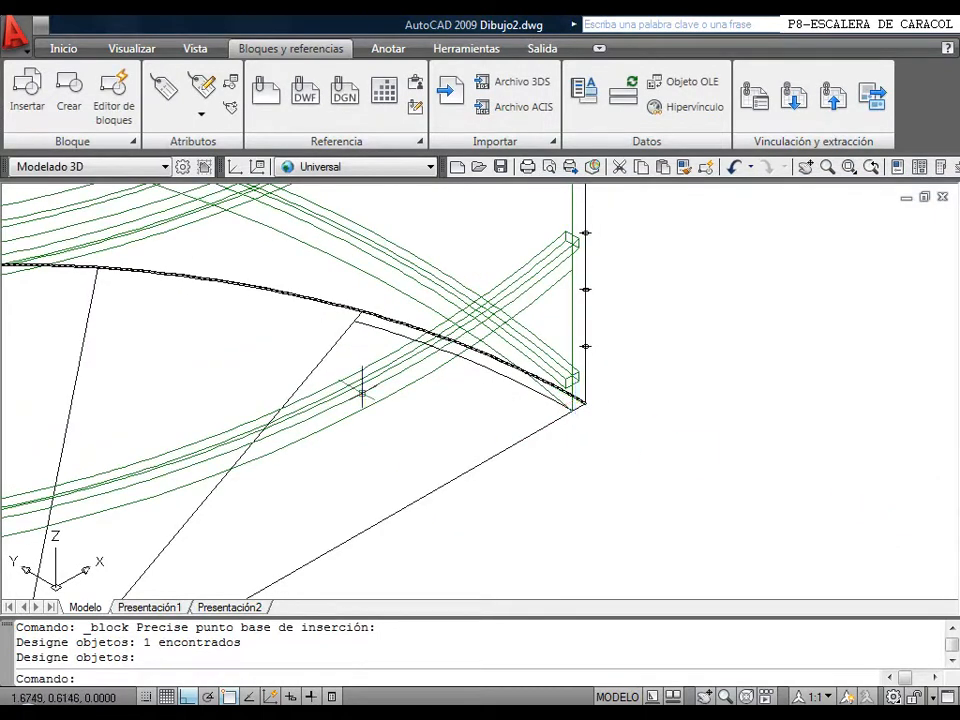
left_click(63, 48)
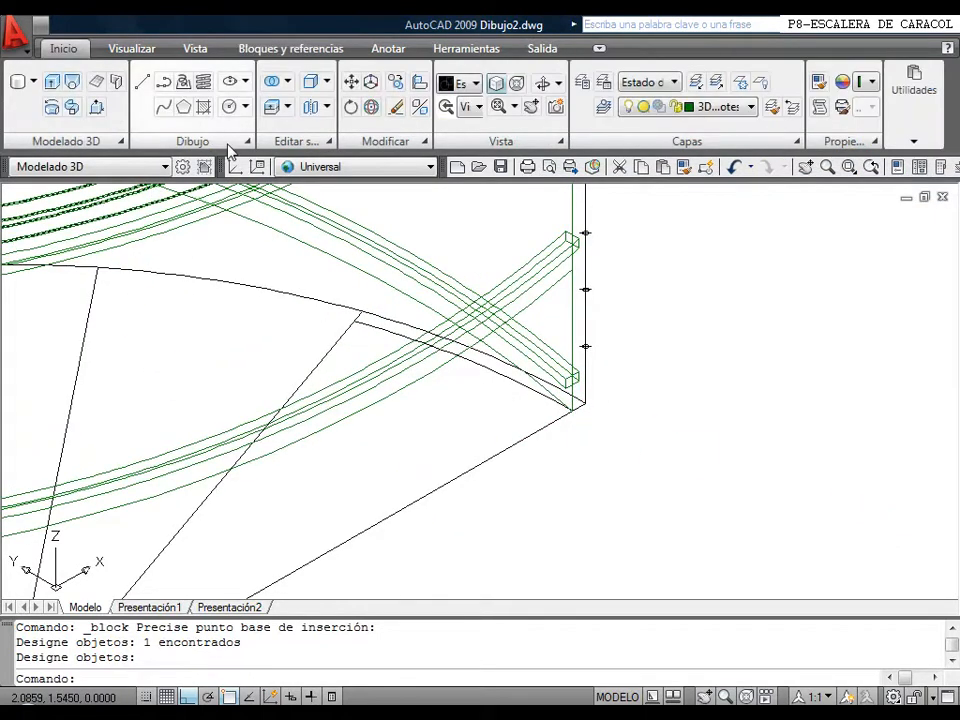
Divide the short arc at the first step's outer edge into 10 segments, inserting the barrote block aligned with the arc.
left_click(242, 144)
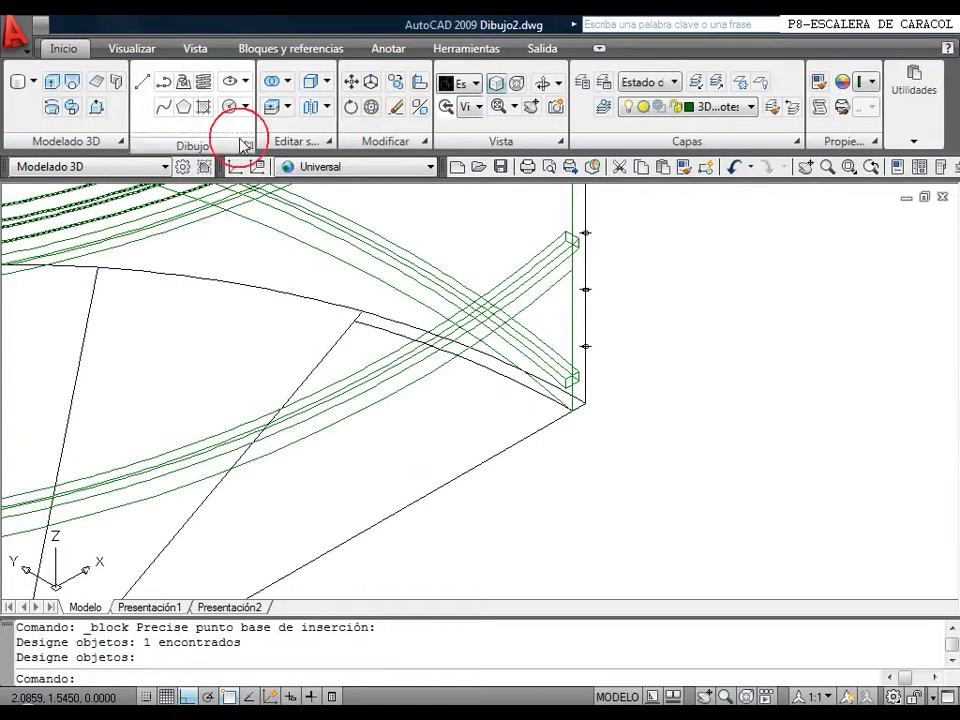
left_click(246, 150)
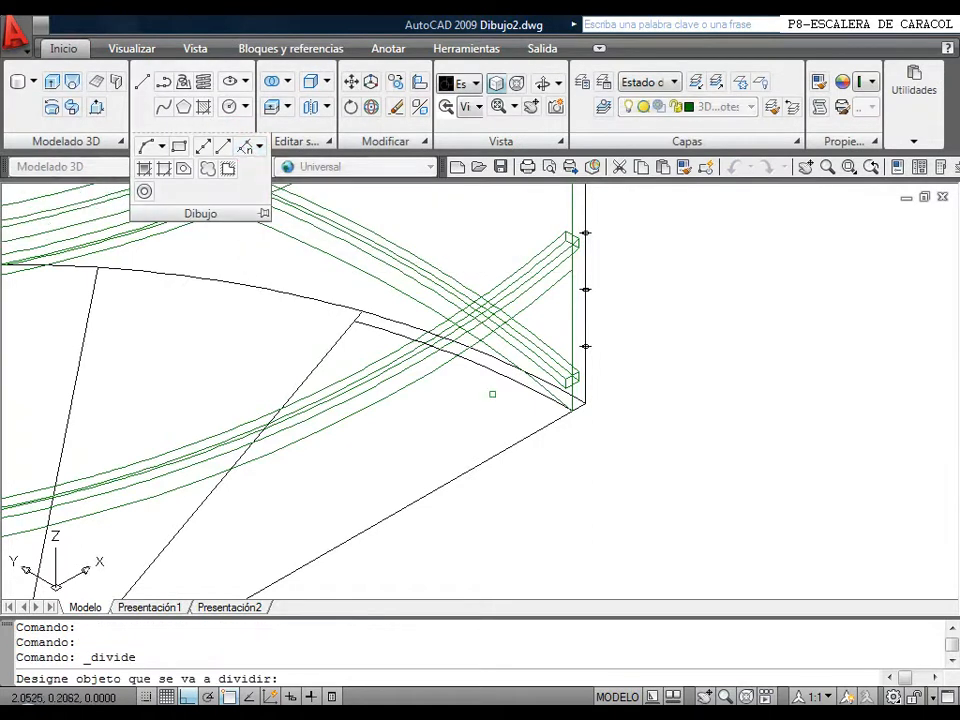
left_click(527, 386)
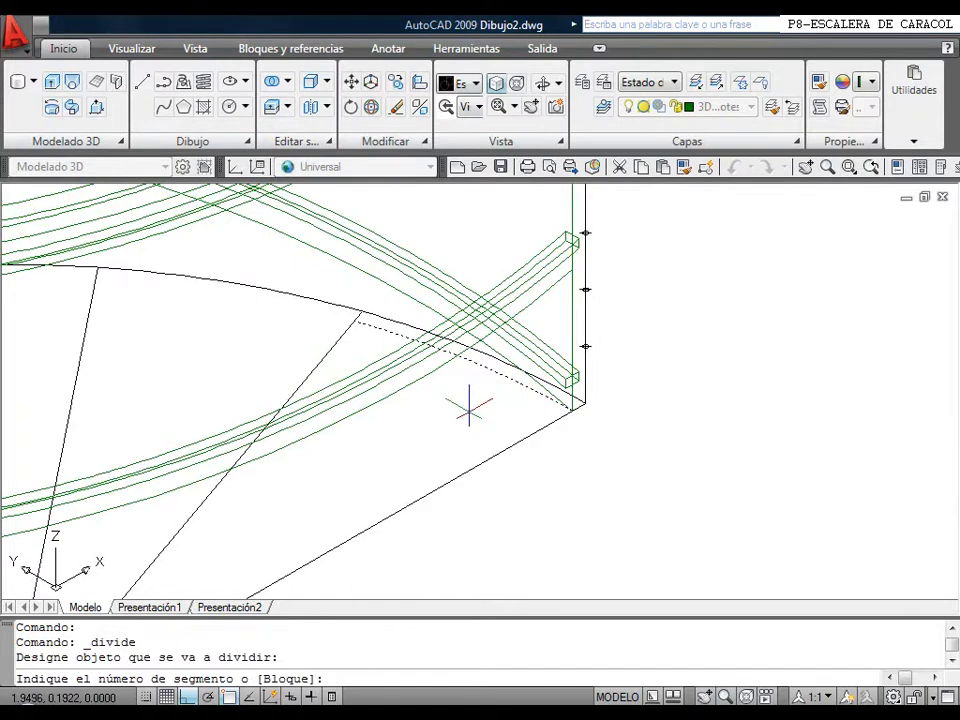
type("b")
key("Return")
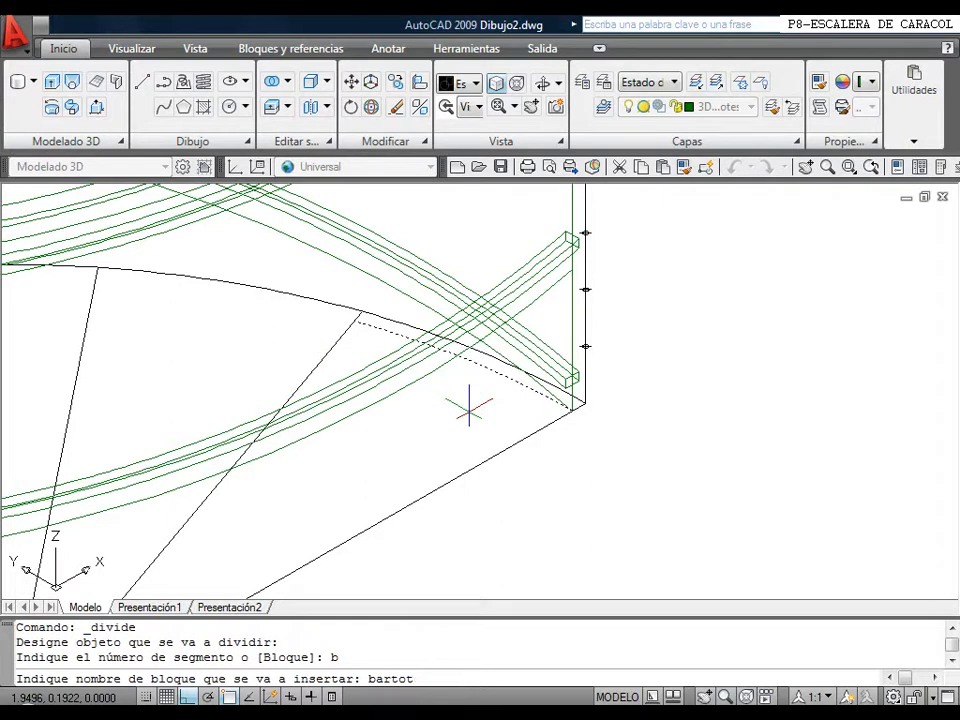
type("barrote")
key("Return")
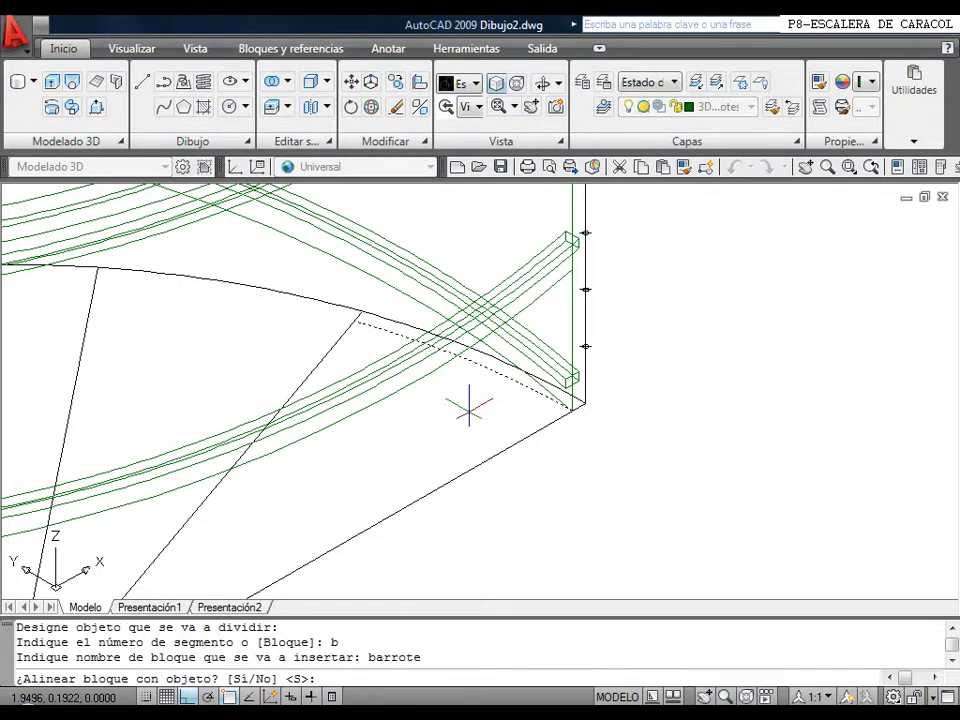
key("Return")
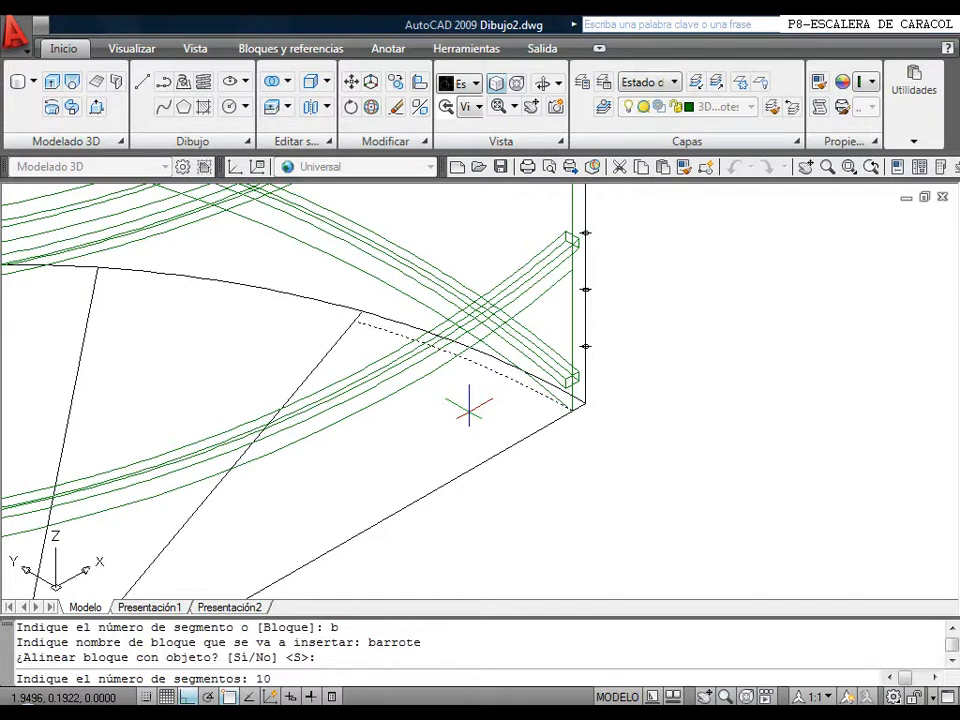
type("10")
key("Return")
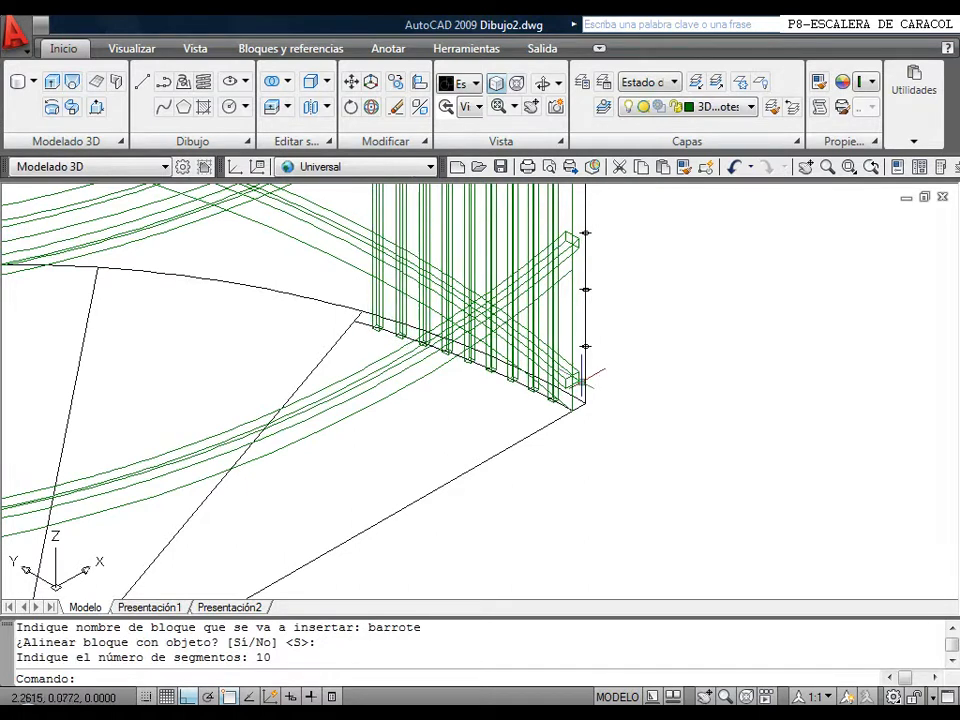
Delete four alternate balusters along the first step's arc.
scroll(540, 317, "down", 2)
middle_click_drag(540, 317, 531, 349)
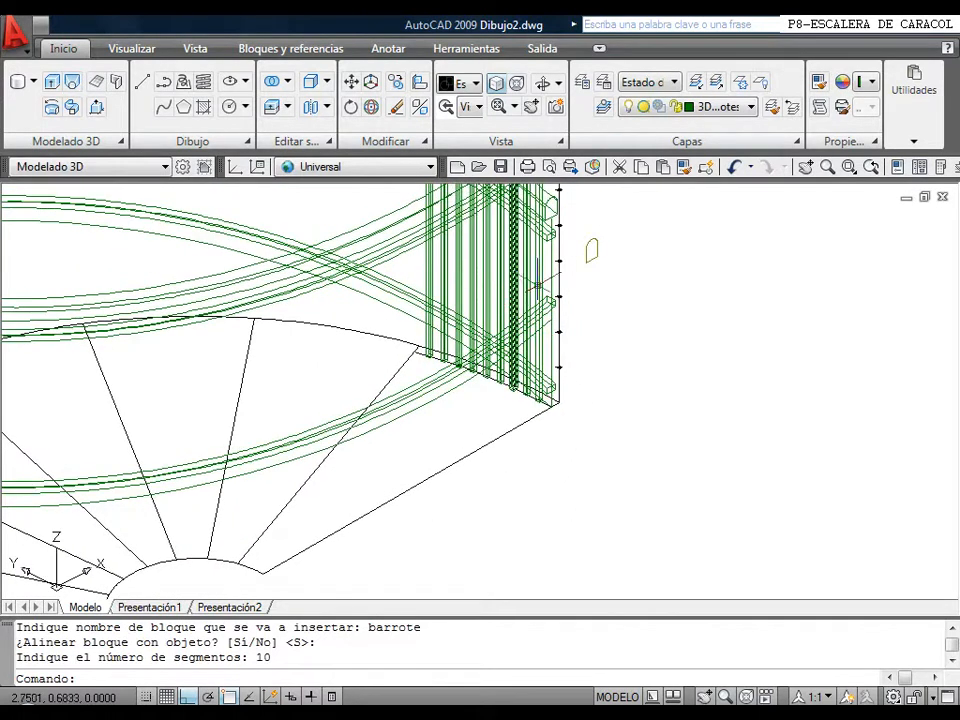
left_click(514, 272)
left_click(484, 260)
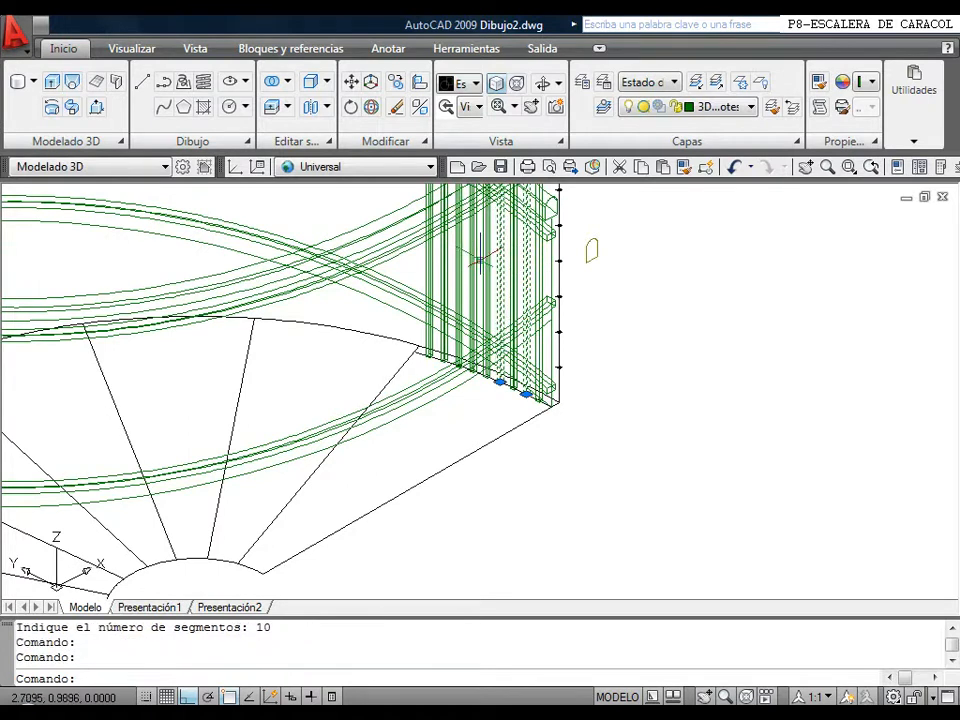
left_click(478, 258)
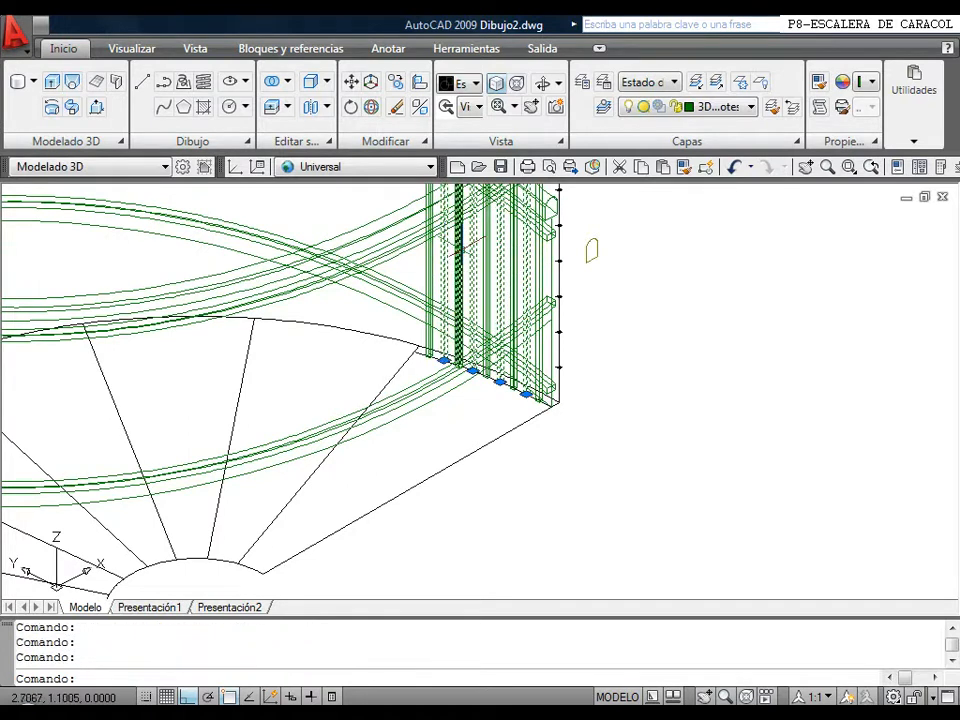
key("Delete")
scroll(484, 330, "down", 2)
scroll(480, 347, "up", 4)
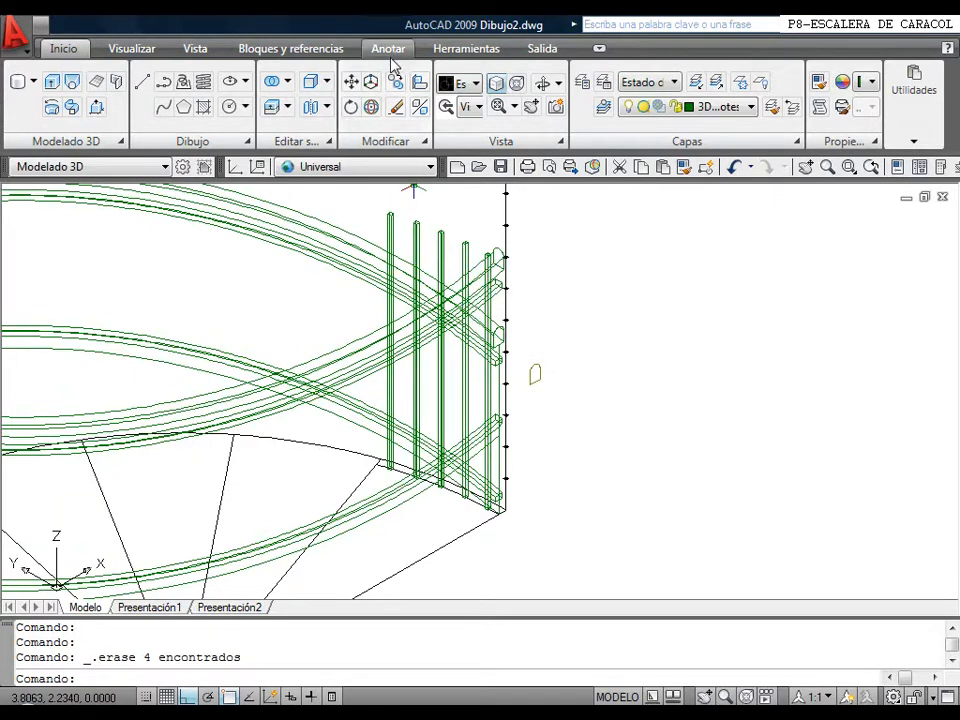
List the object data of the baluster farthest along the arc from the riser marks to check its object type.
left_click(463, 52)
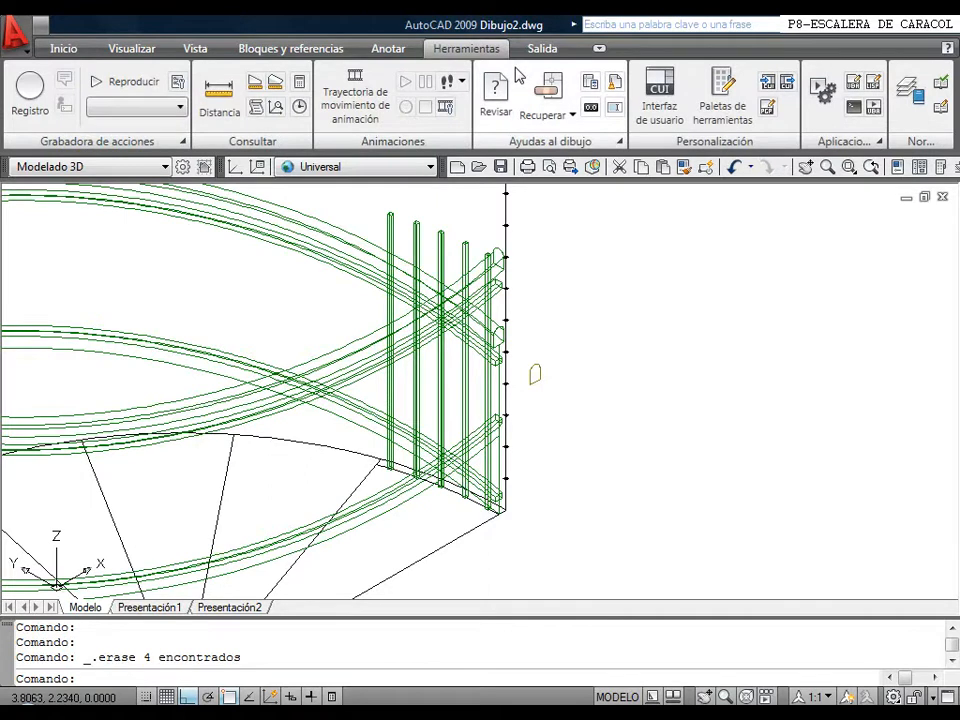
left_click(256, 108)
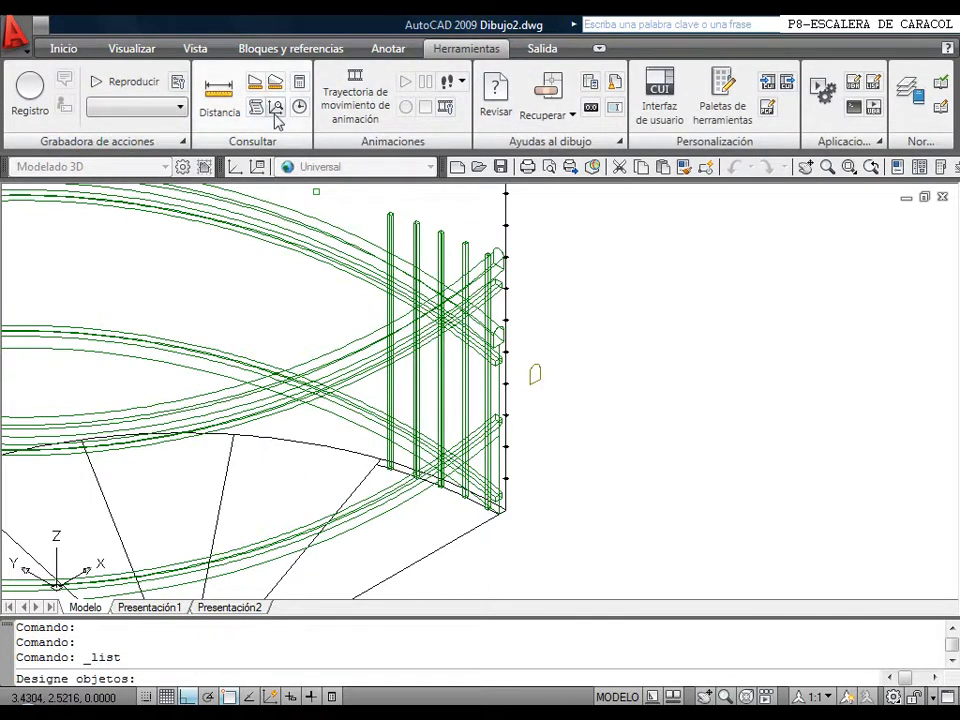
left_click(388, 223)
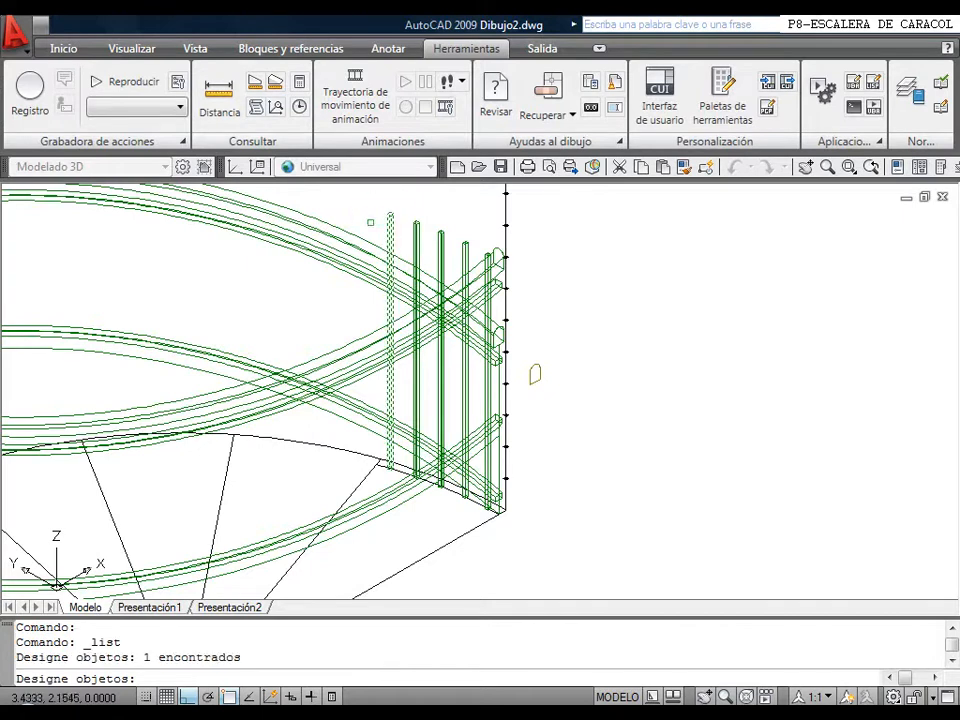
key("Return")
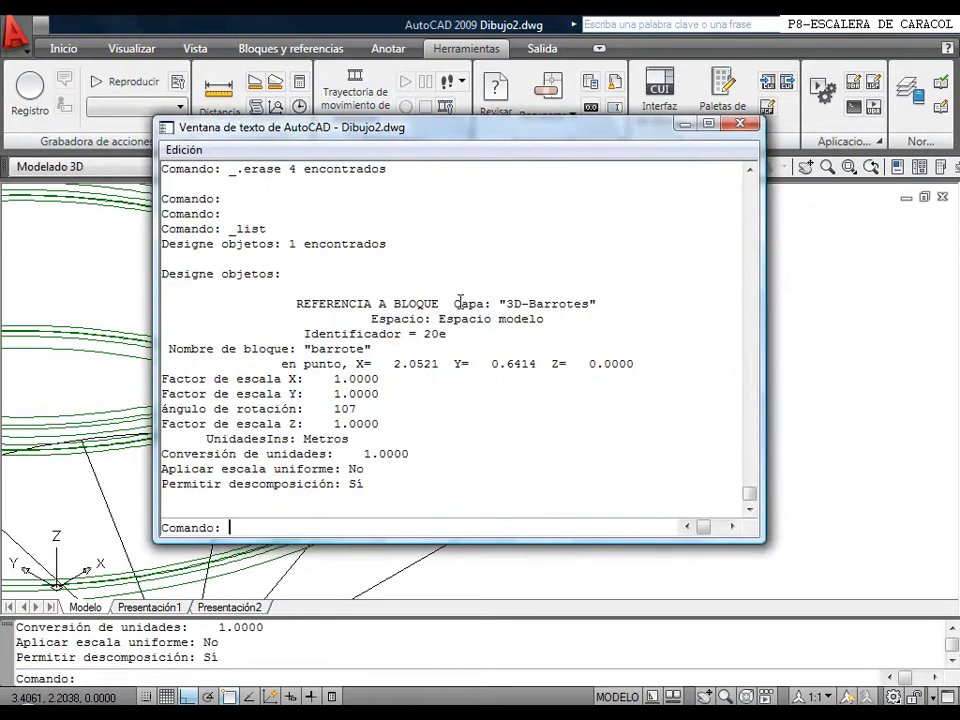
left_click(737, 123)
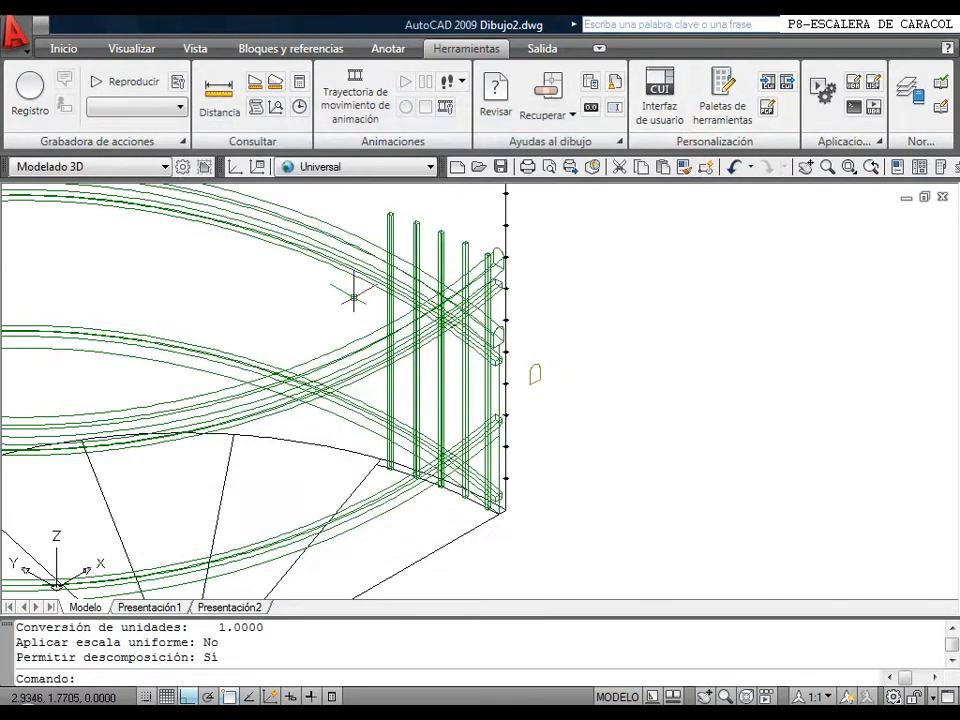
key("Escape")
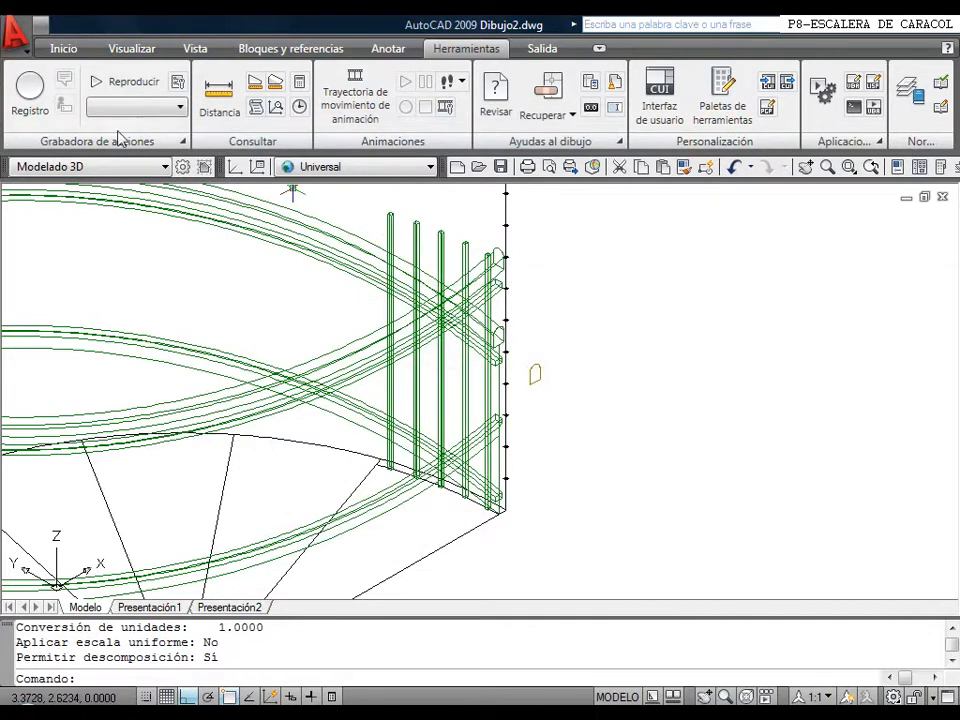
left_click(62, 49)
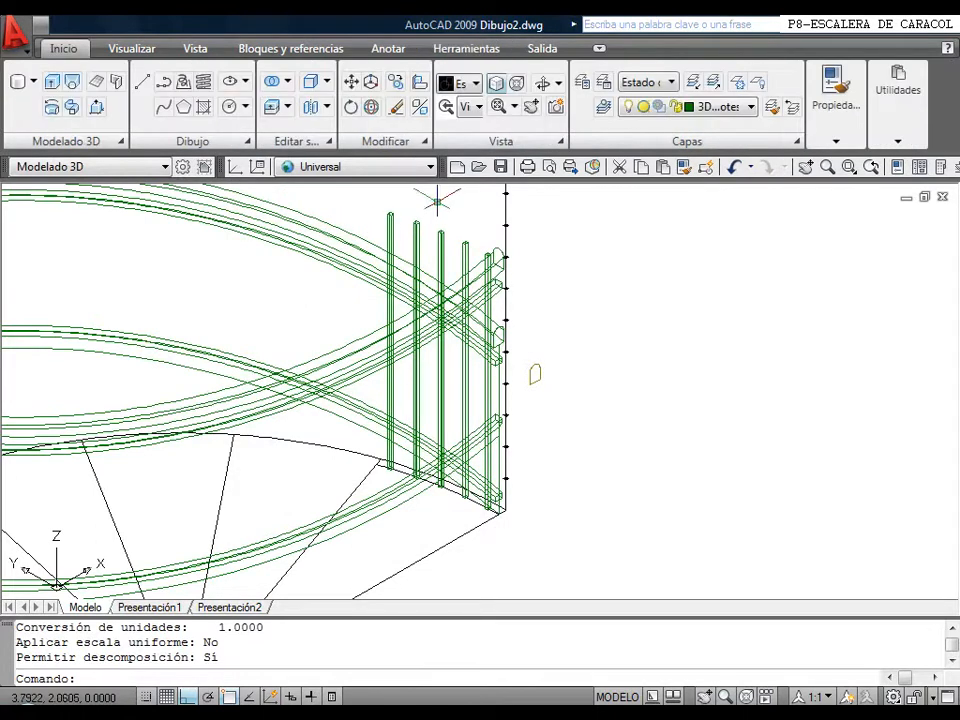
left_click(398, 141)
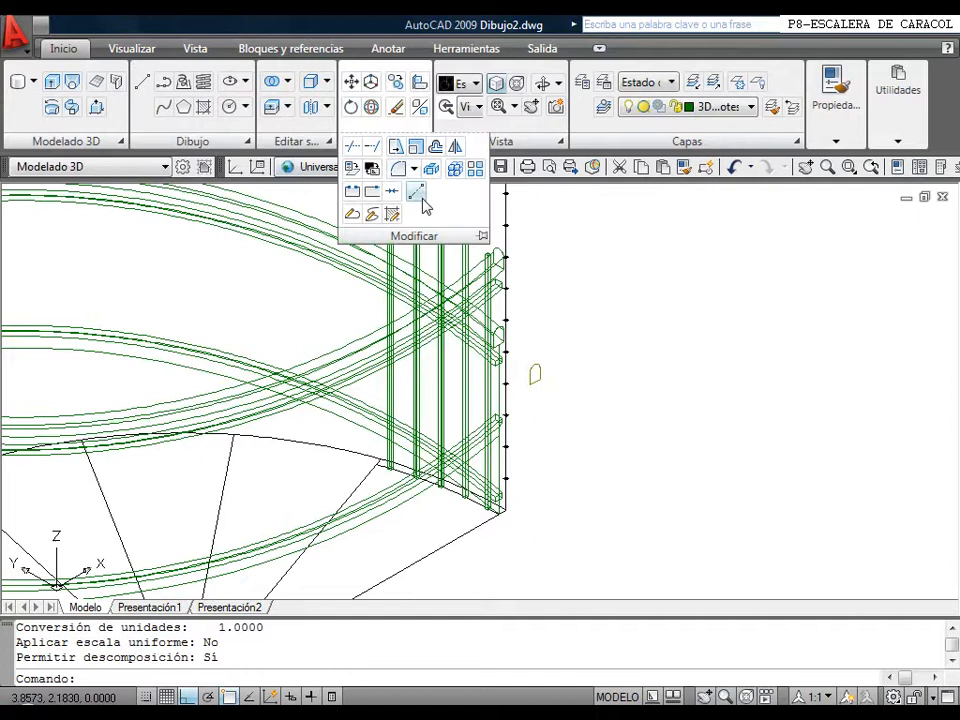
left_click(474, 171)
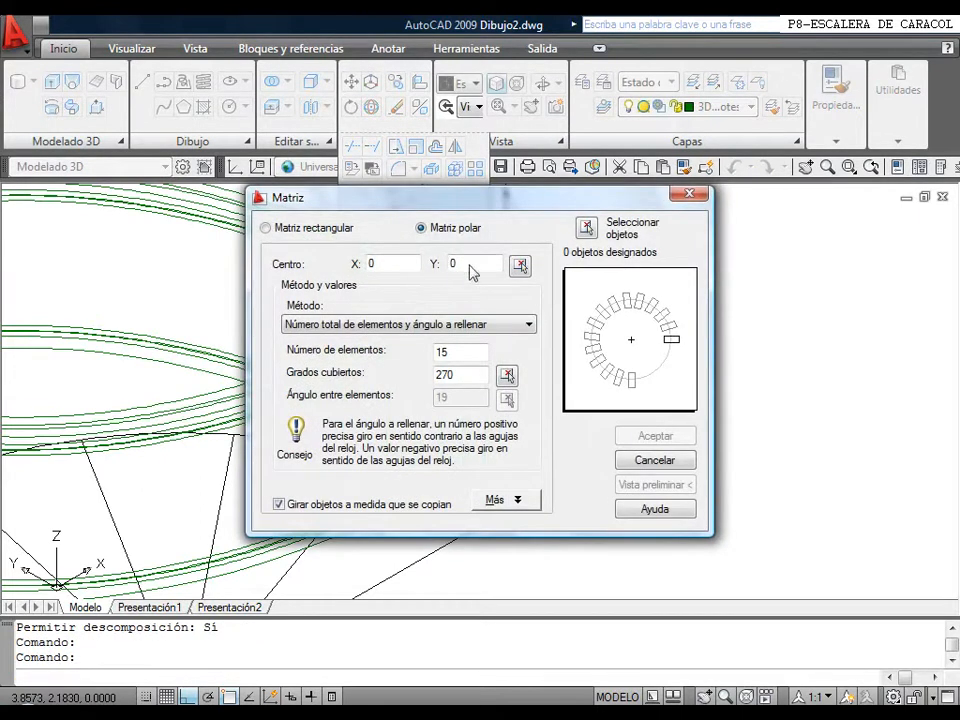
left_click(657, 460)
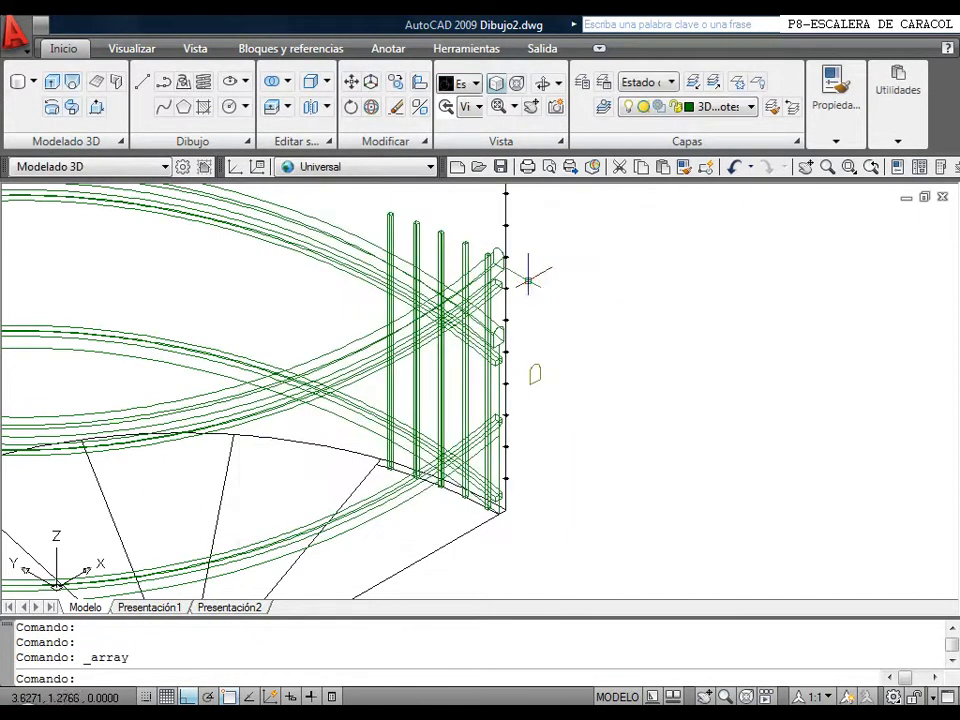
Explode the five remaining baluster blocks along the first step's arc.
left_click(389, 142)
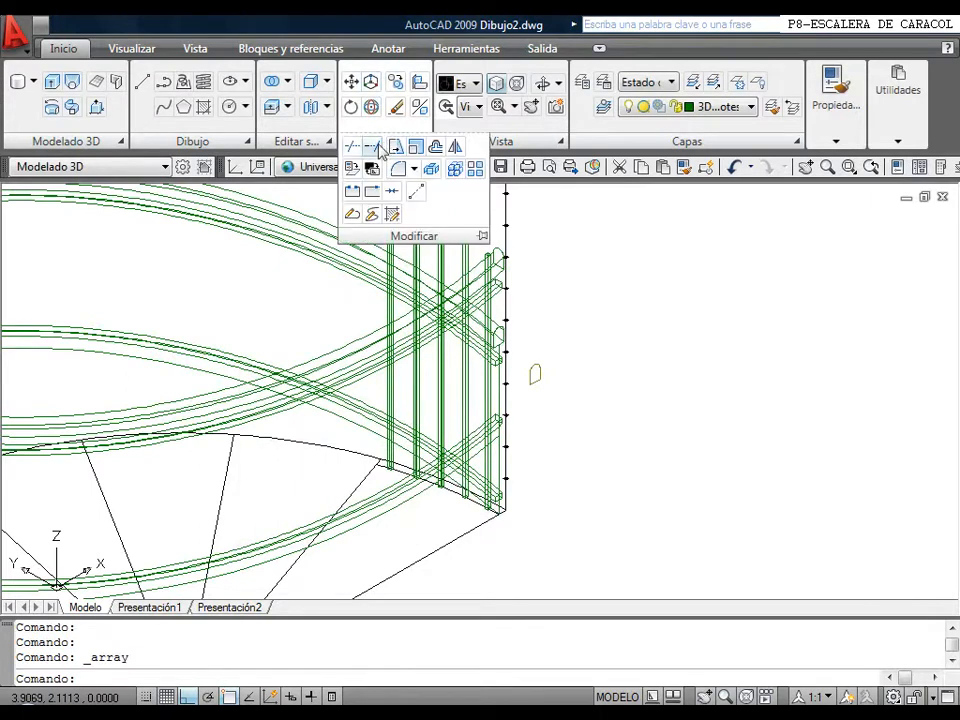
left_click(431, 168)
left_click(418, 242)
left_click(413, 242)
left_click(391, 231)
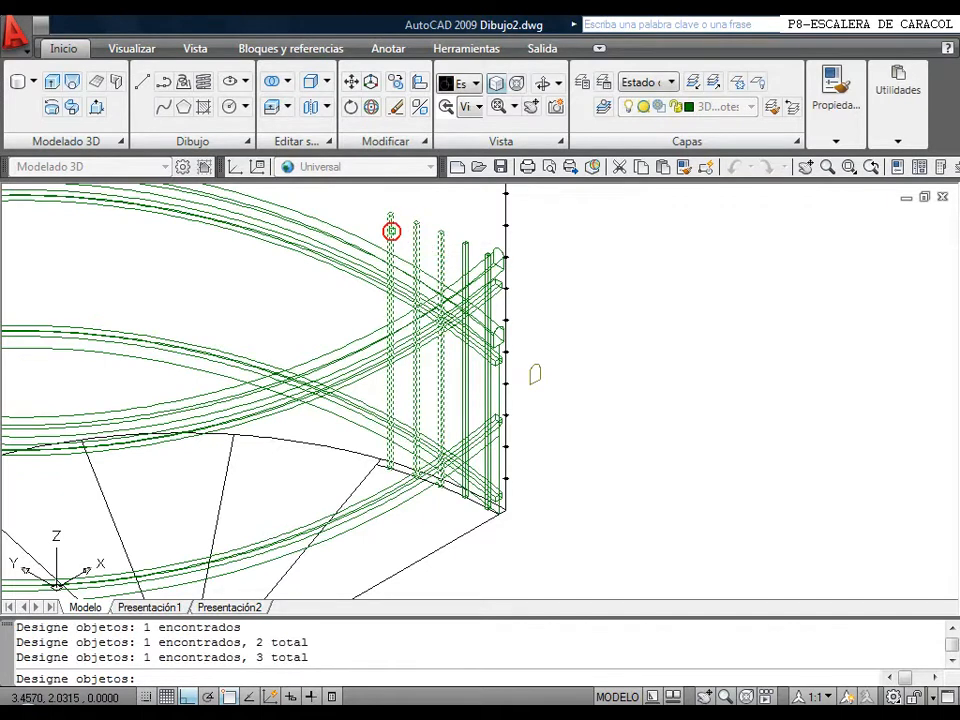
left_click(465, 252)
left_click(489, 265)
key("Return")
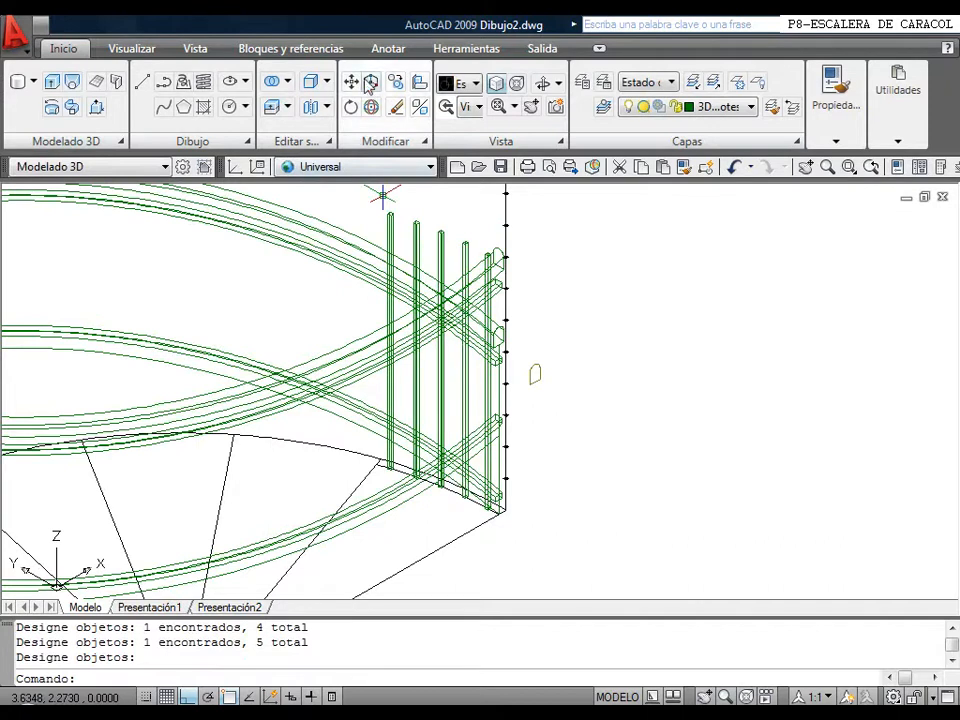
List the object data of an exploded baluster to check its object type.
left_click(460, 50)
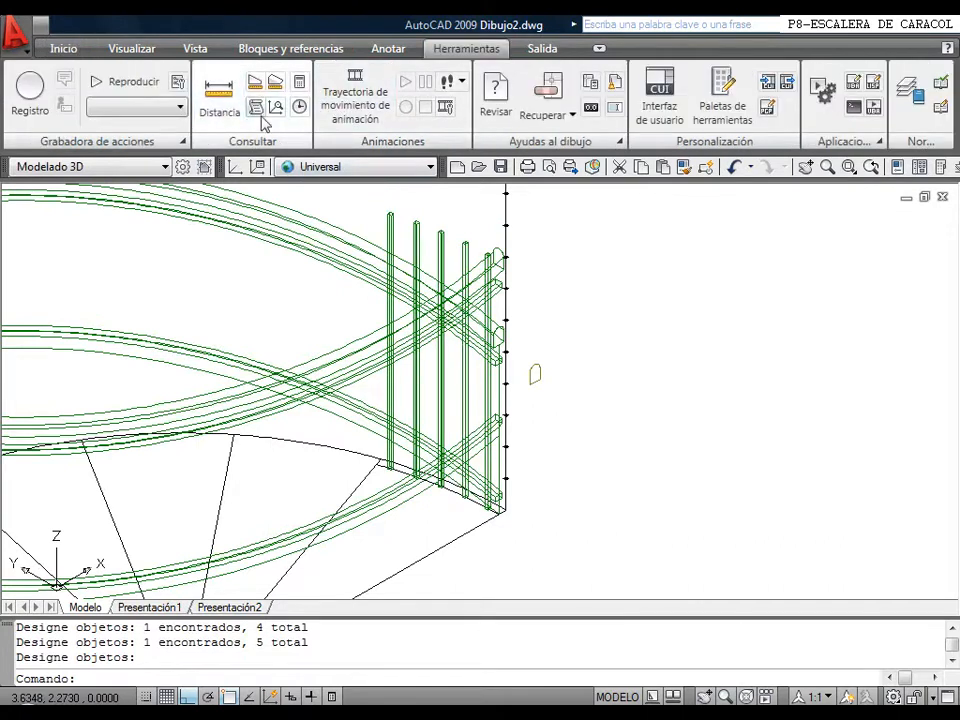
left_click(256, 106)
left_click(388, 214)
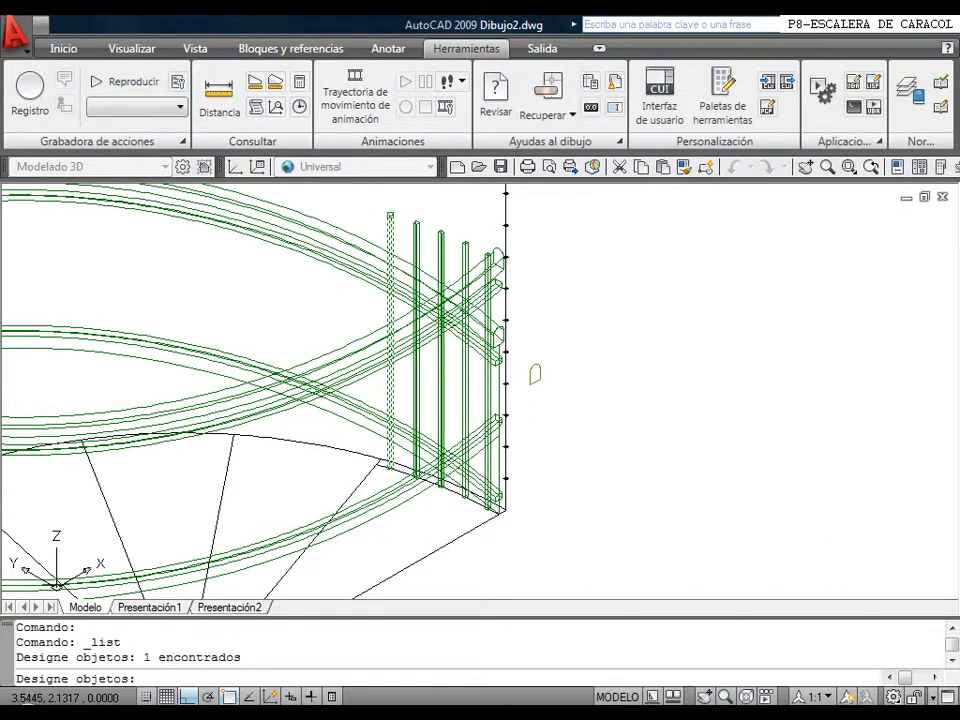
key("Return")
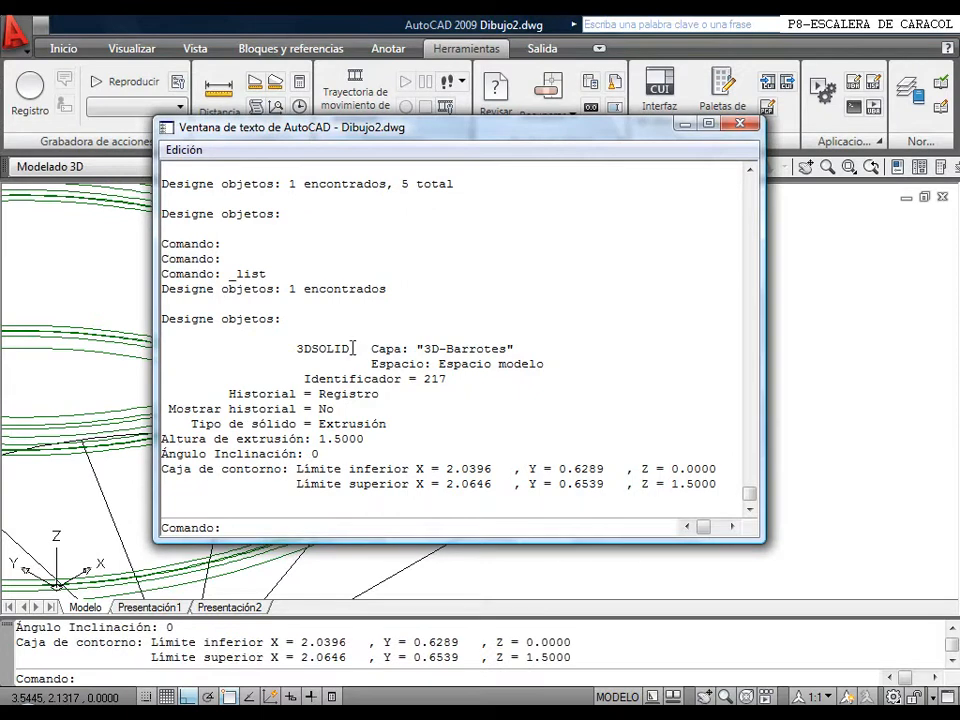
left_click(740, 123)
Copy the three helical rails in place, using the short arc's far endpoint as both base point and second point.
left_click(62, 49)
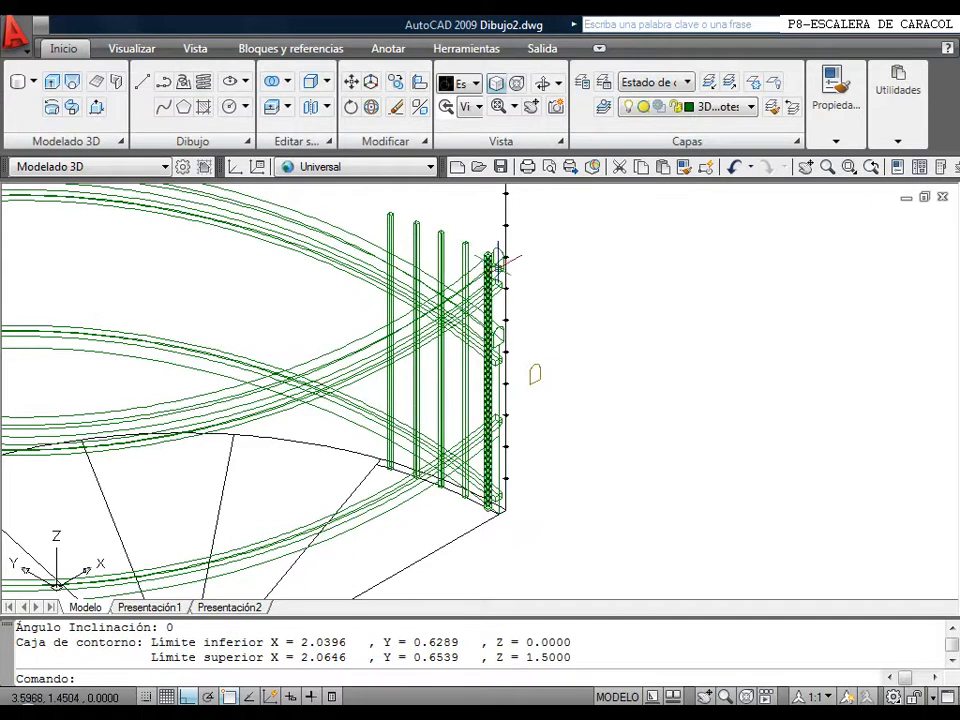
mouse_move(607, 358)
left_mouse_down()
mouse_move(617, 332)
mouse_move(620, 345)
left_mouse_up()
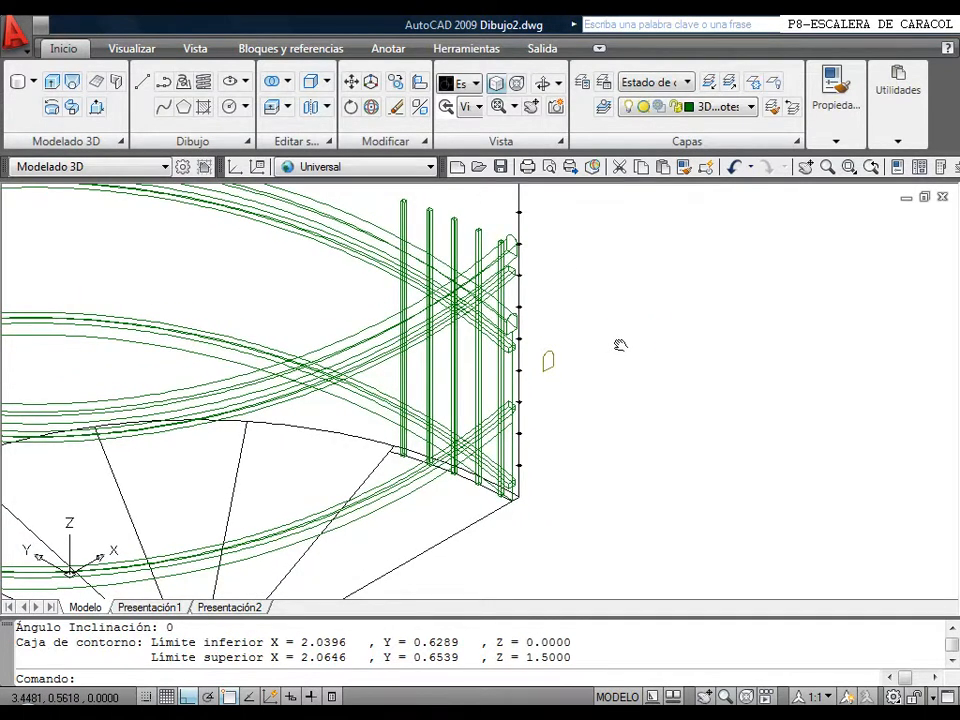
key("Escape")
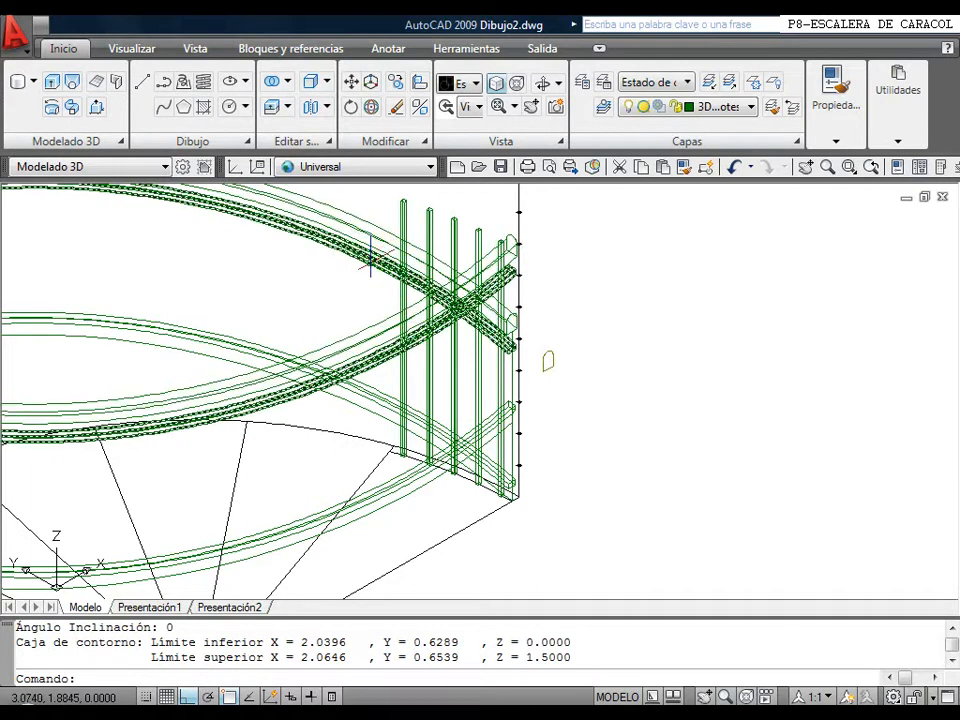
left_click(395, 83)
left_click(336, 227)
left_click(317, 272)
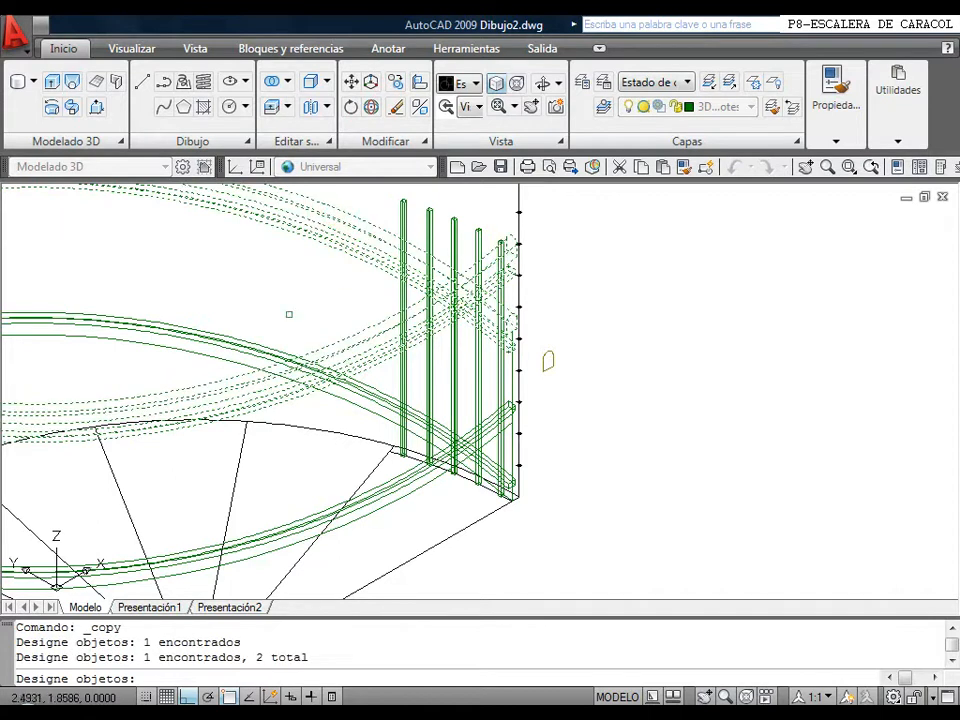
left_click(311, 375)
key("Return")
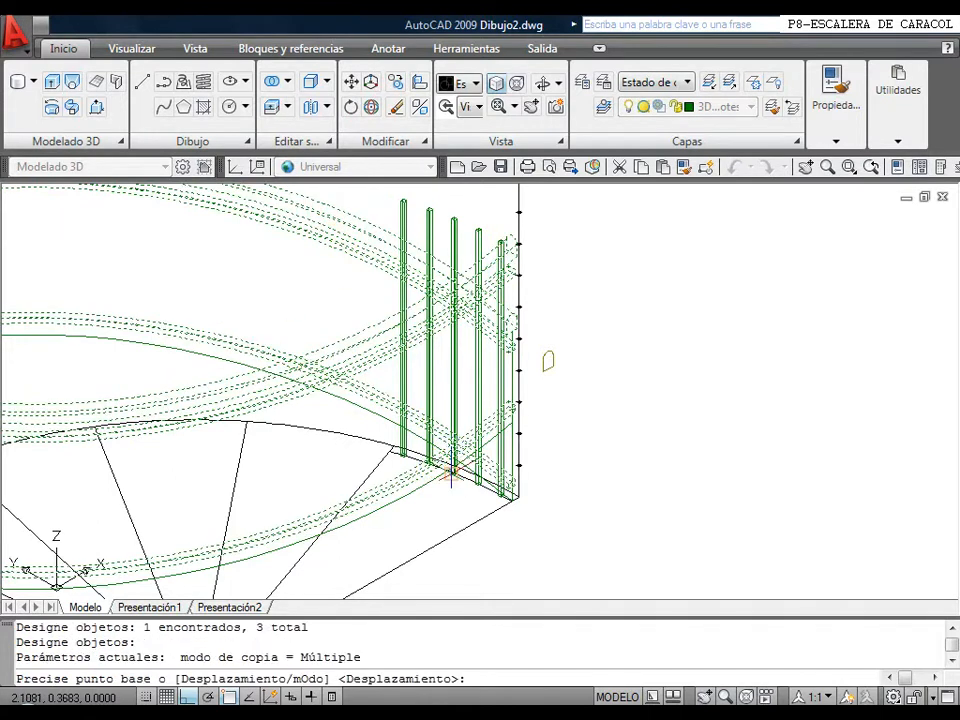
left_click(388, 452)
left_click(390, 449)
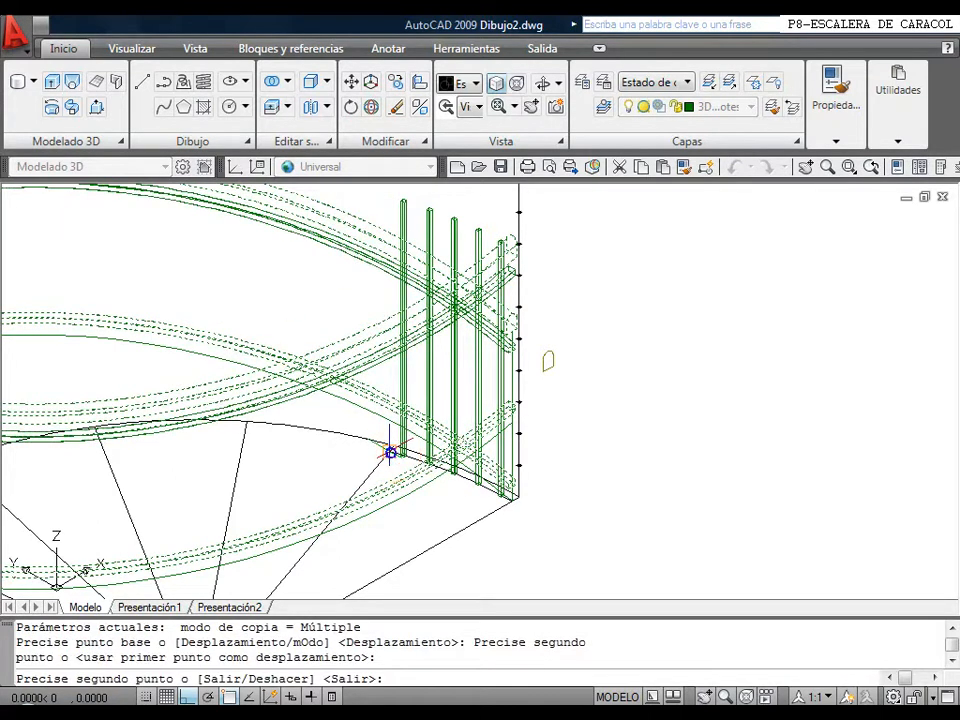
right_click(408, 458)
left_click(410, 464)
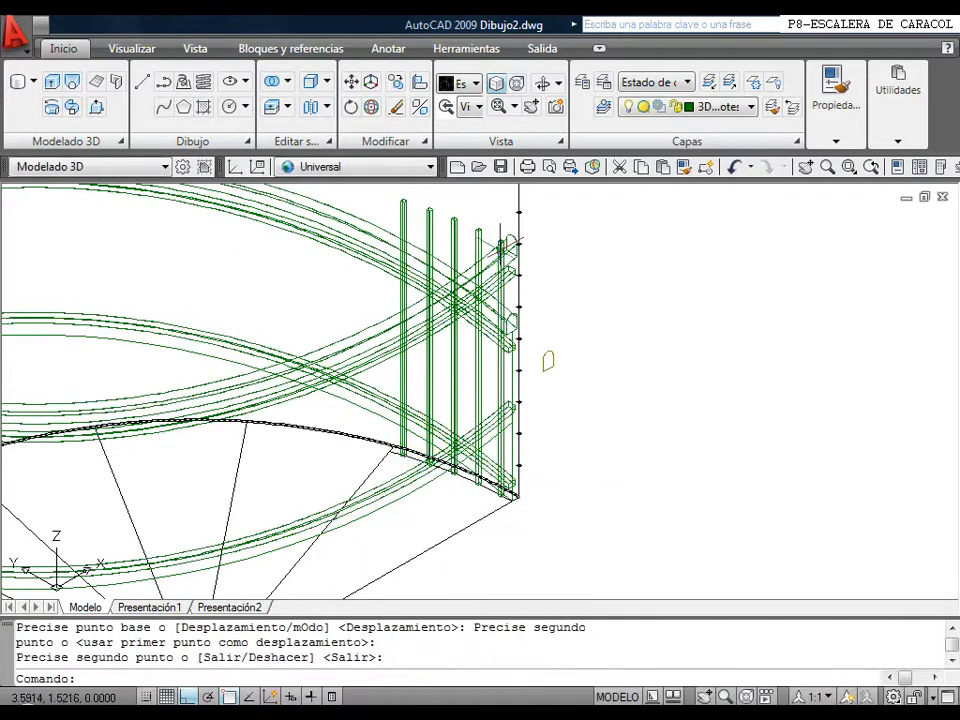
Subtract the three helical rails from the five balusters along the first step's arc.
left_click(279, 84)
left_click(287, 82)
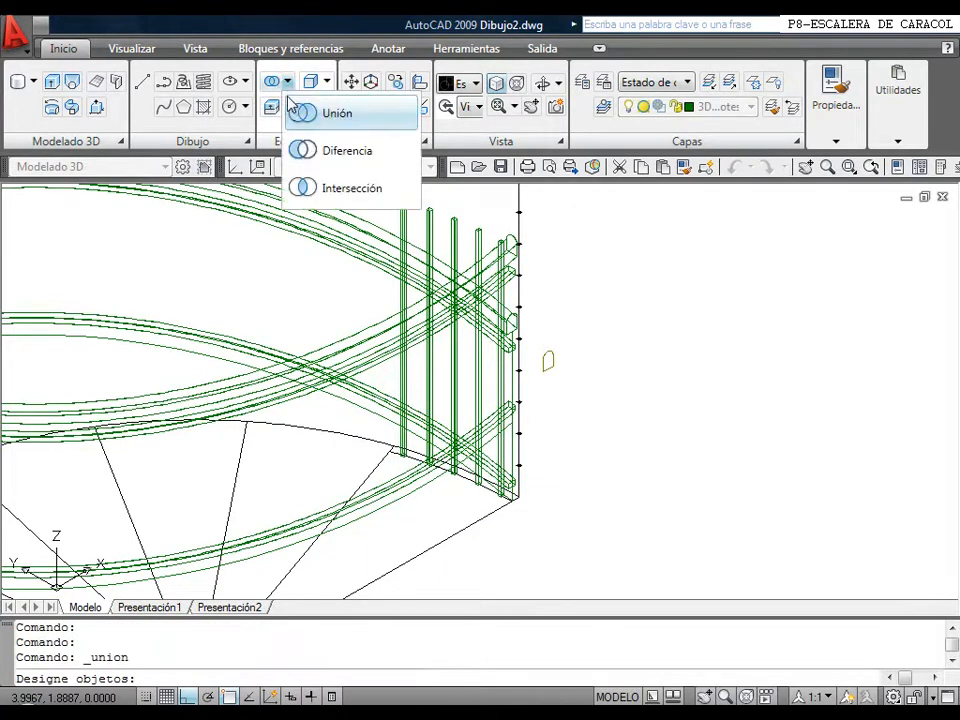
left_click(312, 154)
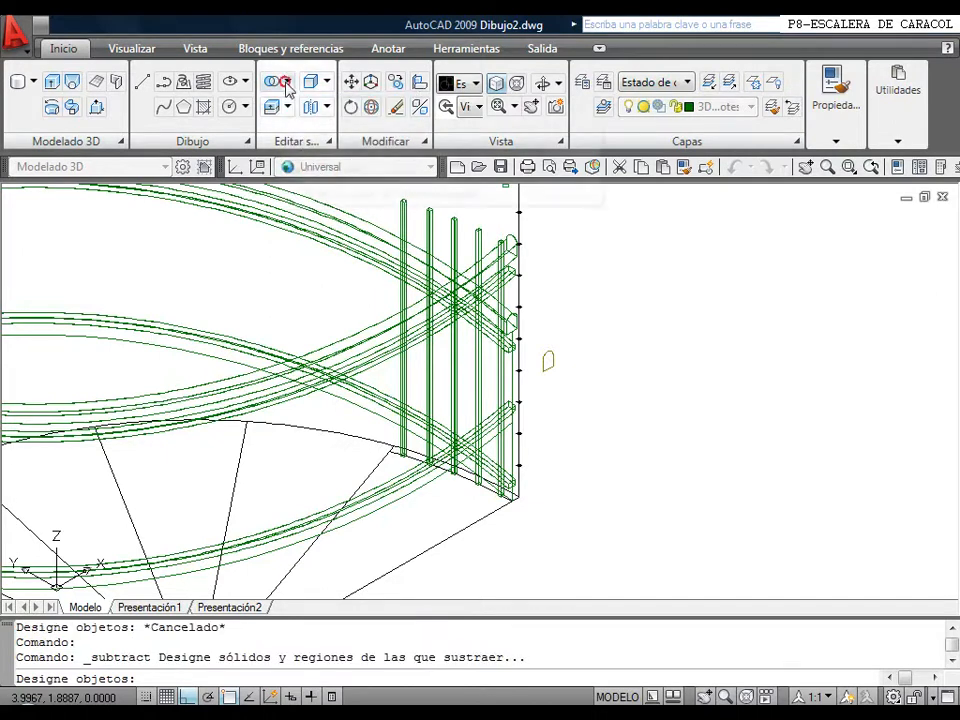
left_click(287, 85)
left_click(304, 150)
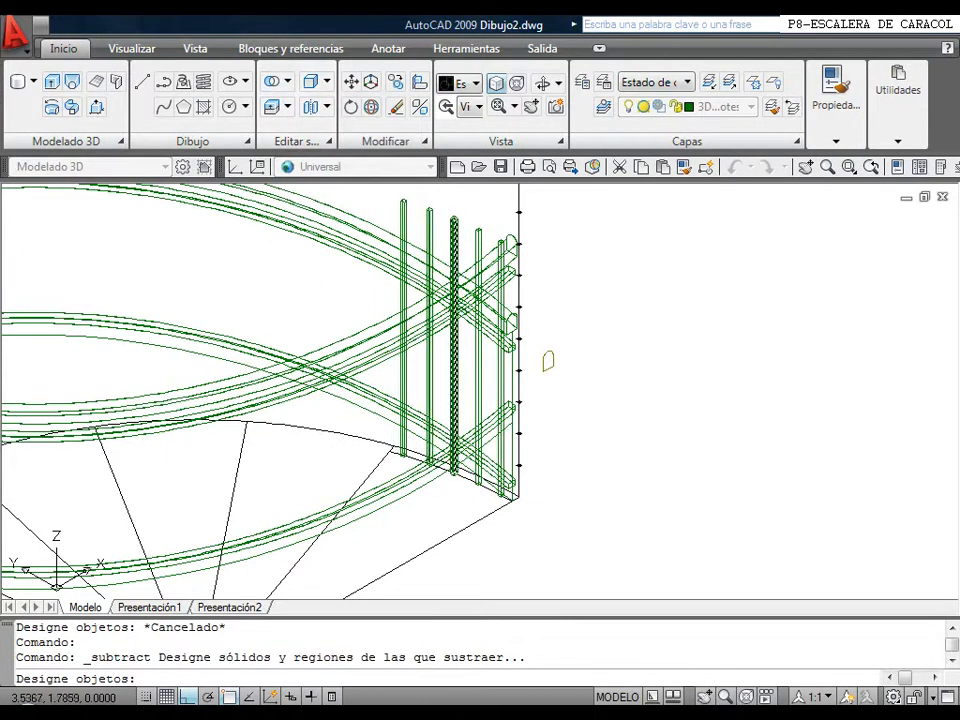
left_click(404, 216)
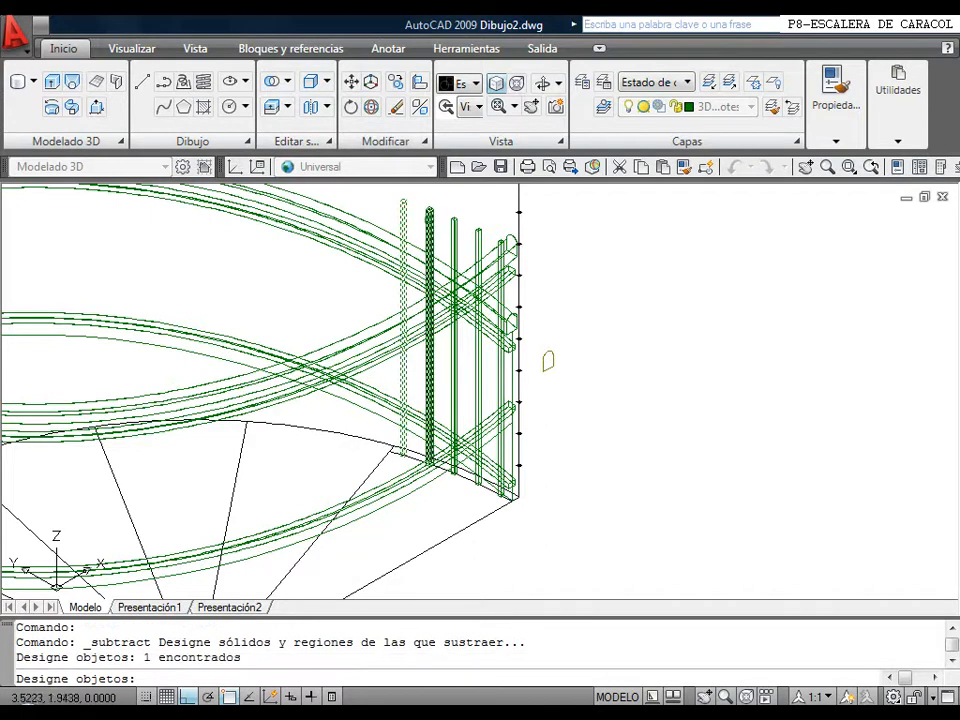
left_click(430, 220)
left_click(454, 224)
left_click(479, 228)
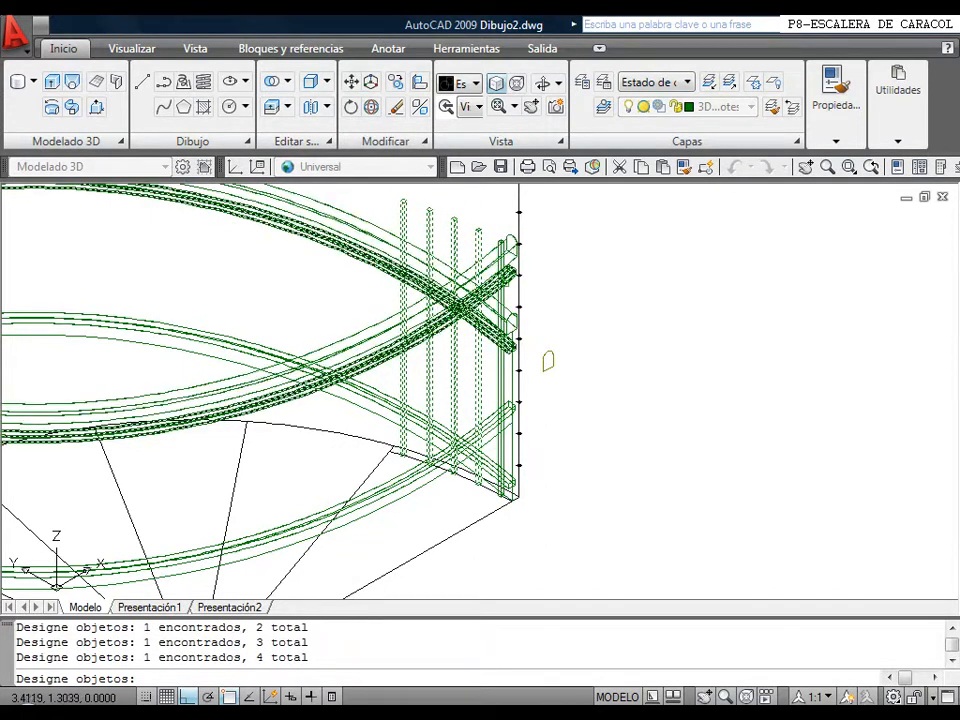
left_click(478, 285)
key("Return")
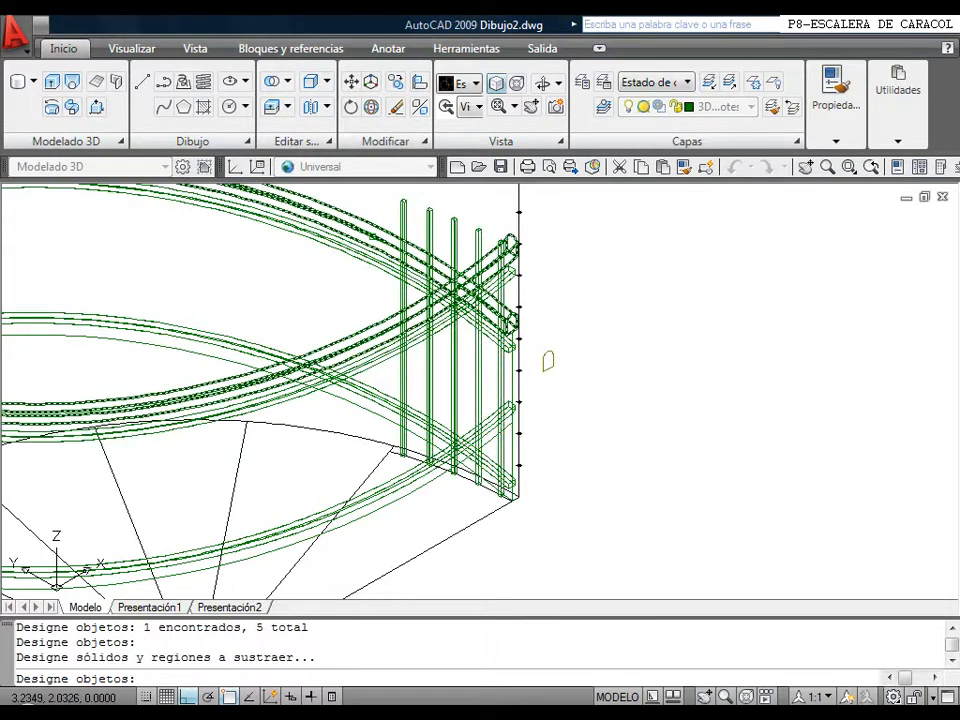
left_click(372, 241)
left_click(372, 318)
left_click(365, 384)
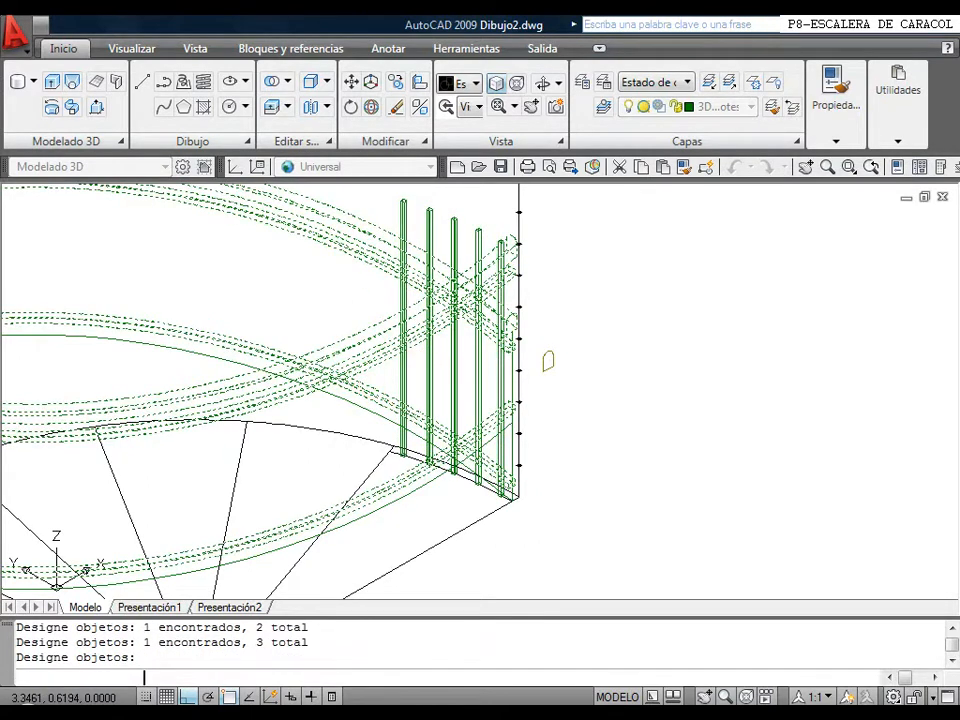
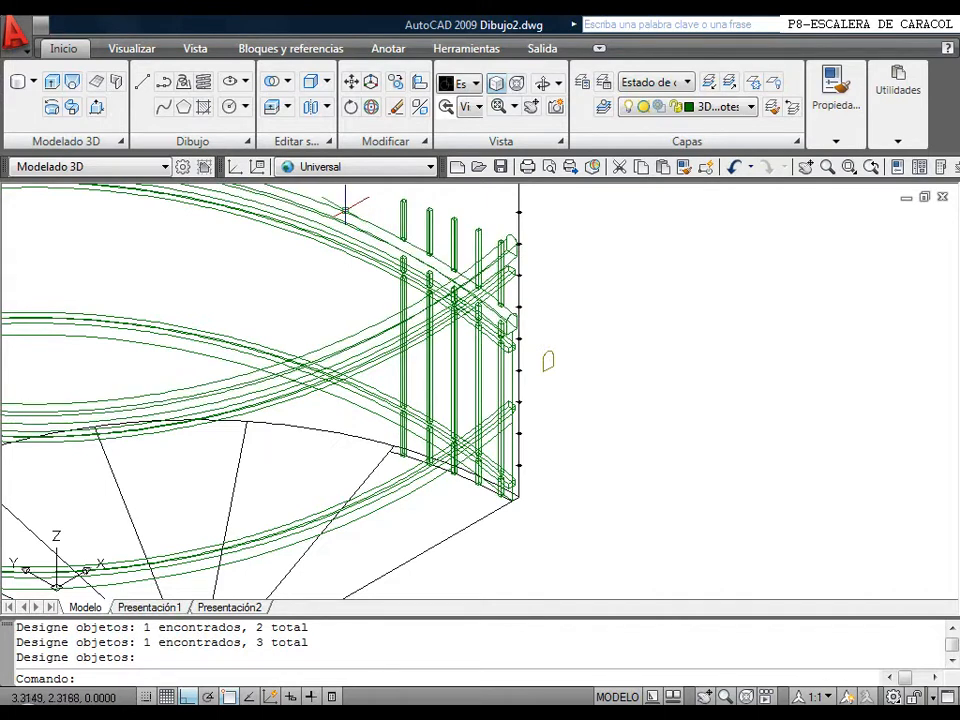
Separate the cut baluster body into independent solids.
left_click(311, 107)
left_click(421, 200)
right_click(426, 202)
left_click(487, 225)
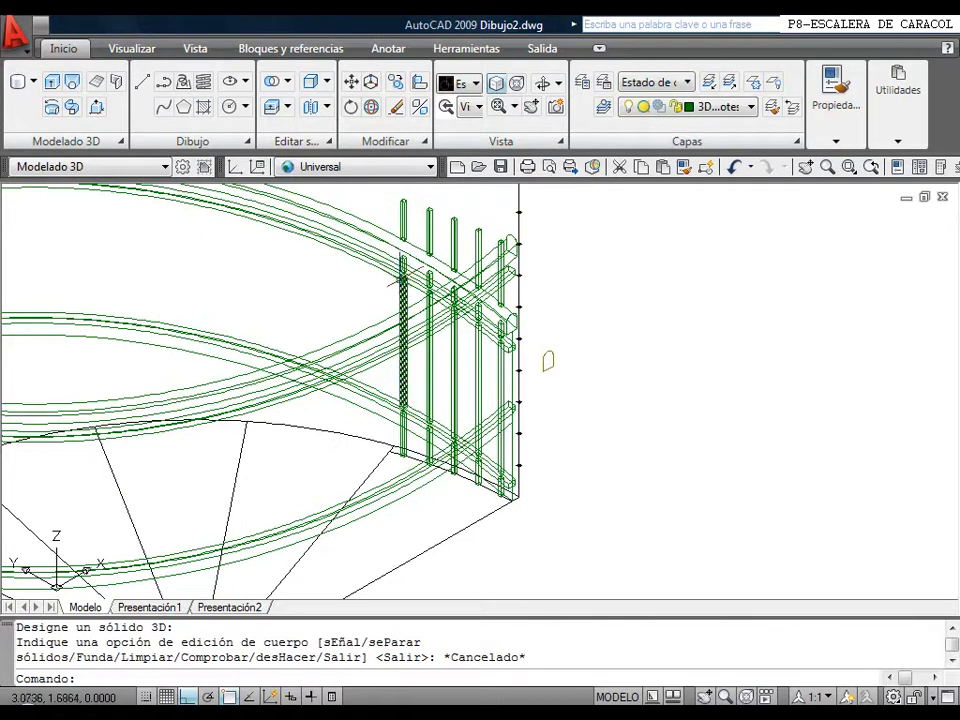
Erase the five baluster pieces above the handrail and the four farthest along the arc below the lowest rail.
mouse_move(579, 414)
middle_mouse_down()
mouse_move(571, 396)
mouse_move(576, 437)
middle_mouse_up()
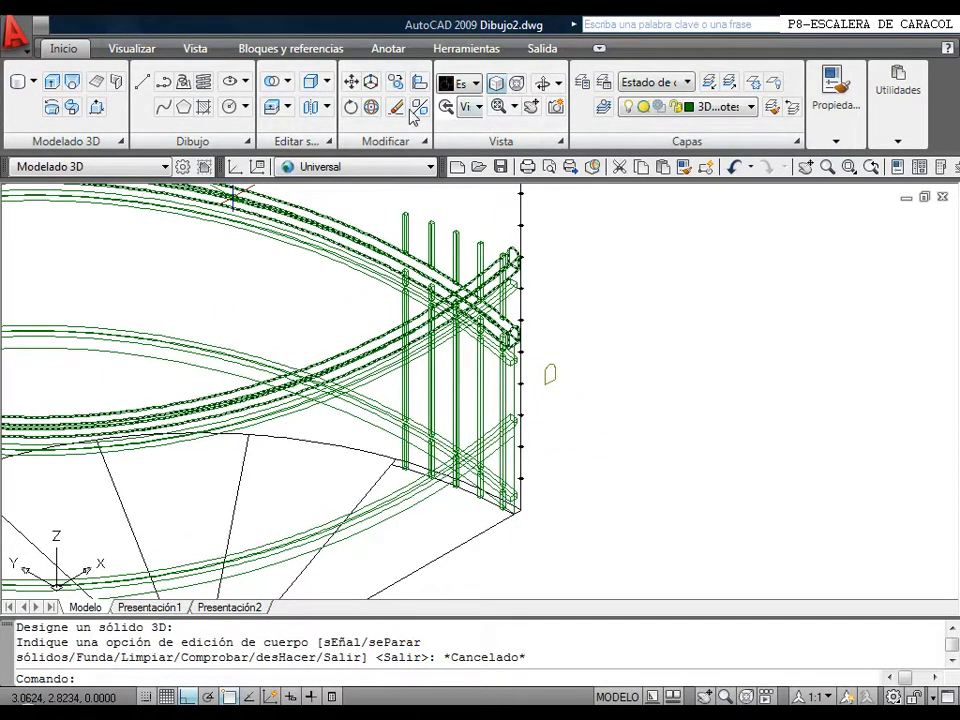
left_click(395, 106)
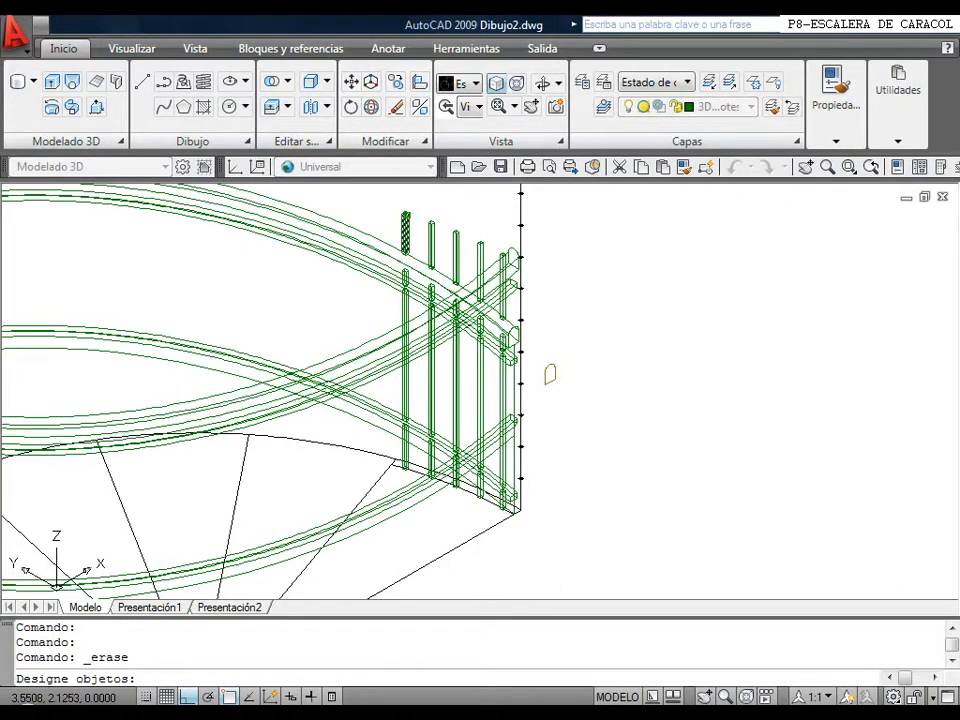
left_click(405, 228)
left_click(432, 228)
left_click(456, 242)
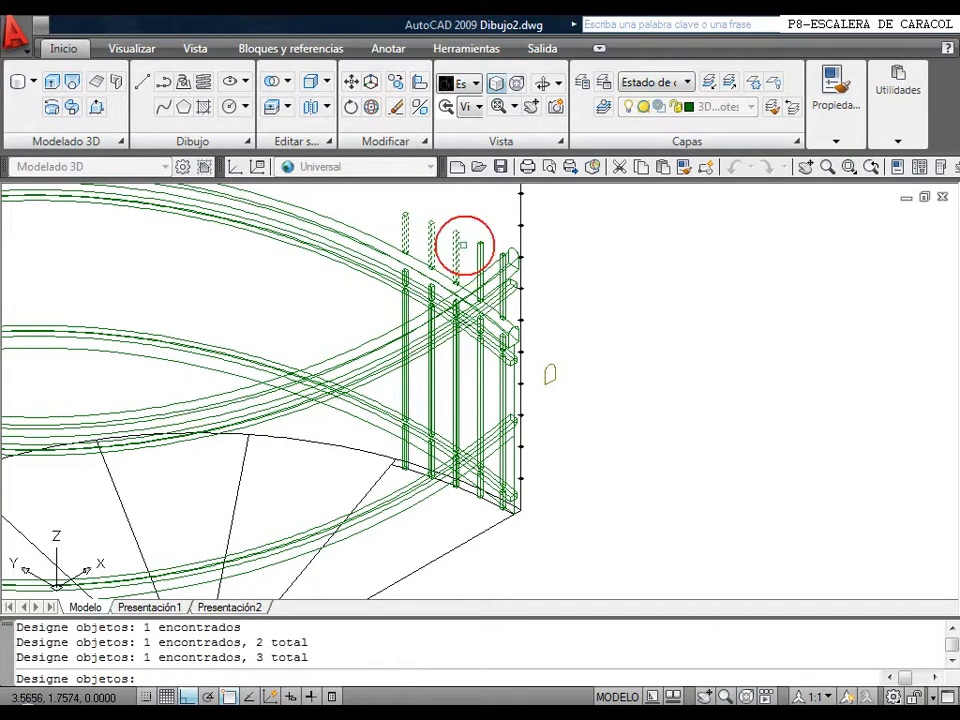
left_click(480, 265)
scroll(420, 450, "up", 4)
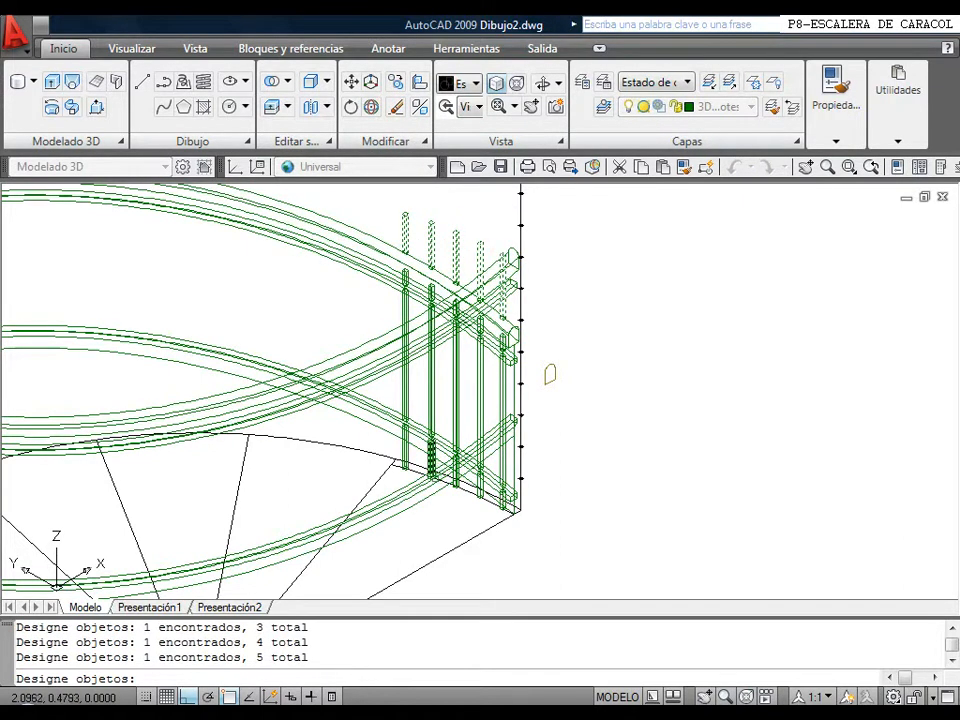
left_click(340, 416)
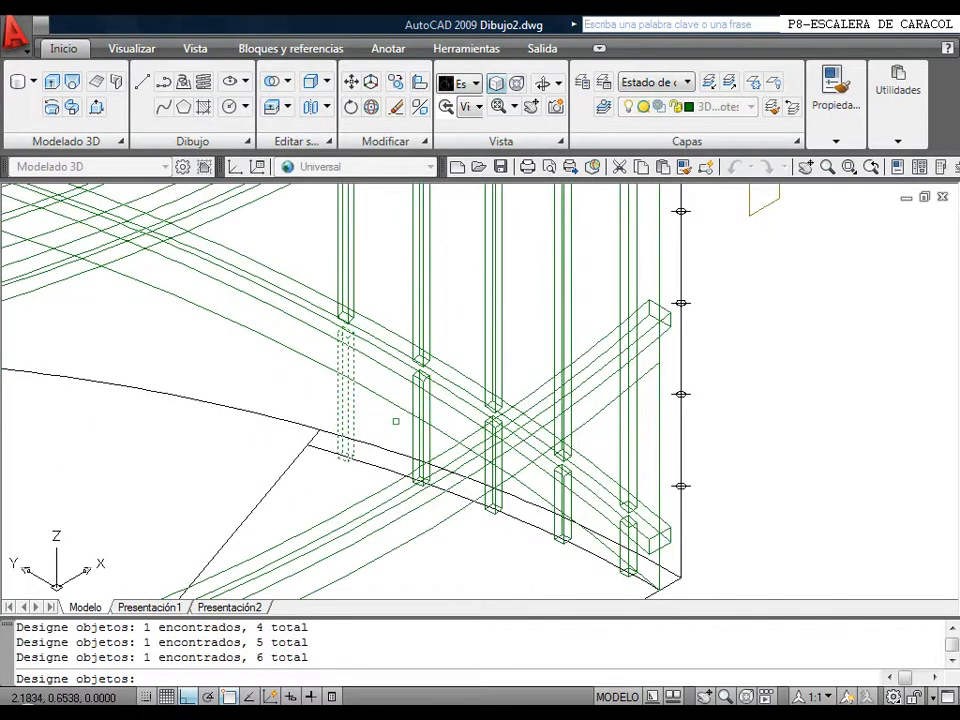
left_click(420, 425)
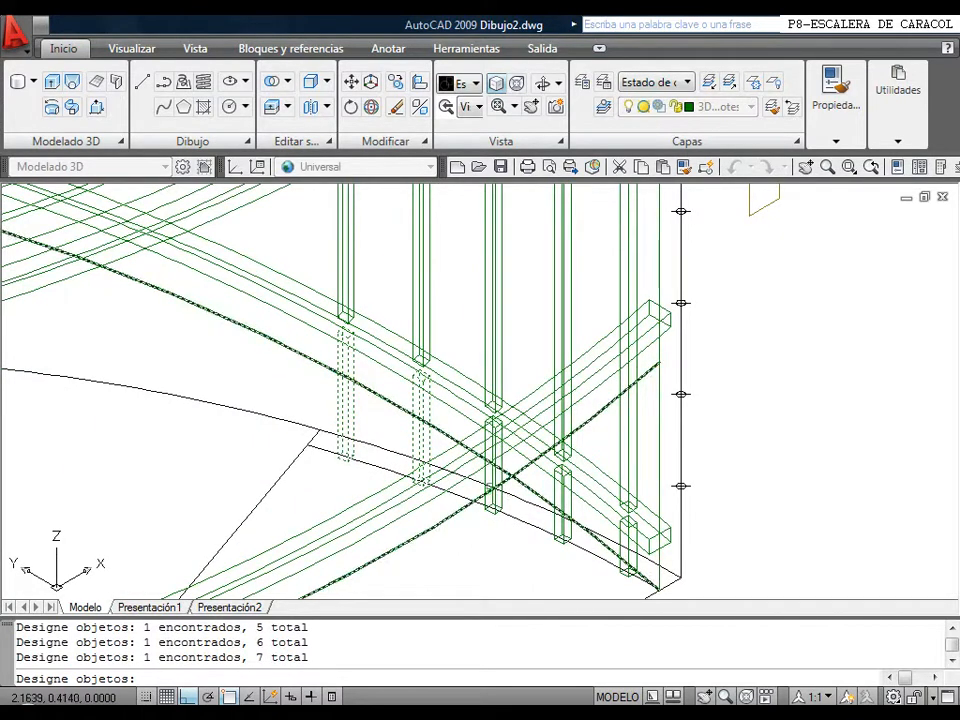
left_click(559, 502)
left_click(561, 501)
key("Return")
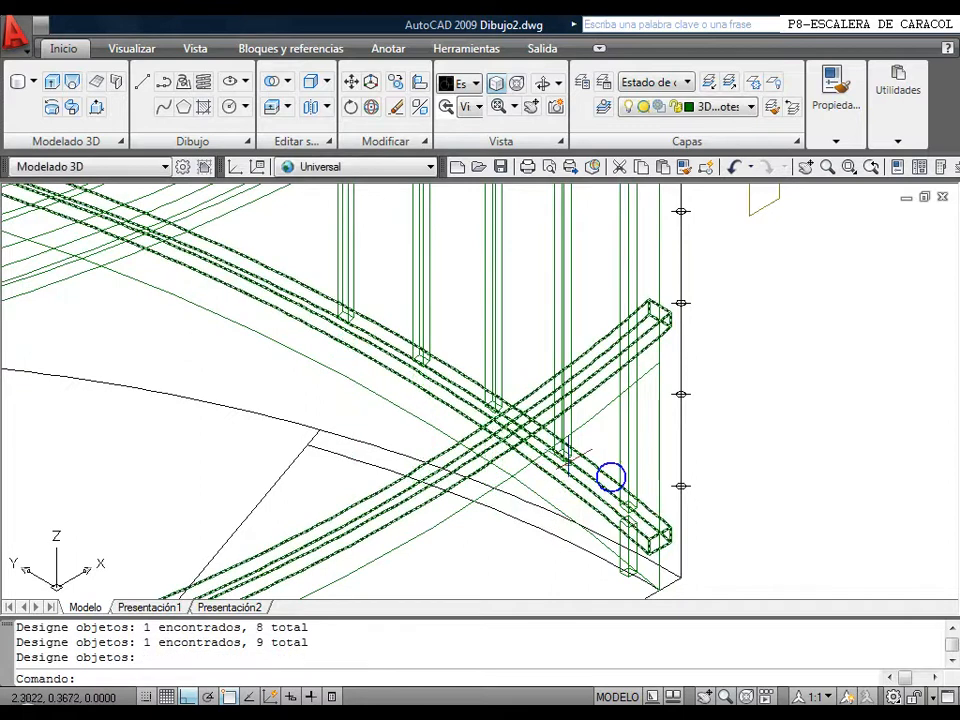
Erase the short baluster pieces between the handrail and the rail beneath it on the four balusters farthest from the riser marks.
scroll(530, 450, "down", 4)
middle_click_drag(505, 424, 503, 463)
scroll(447, 338, "up", 3)
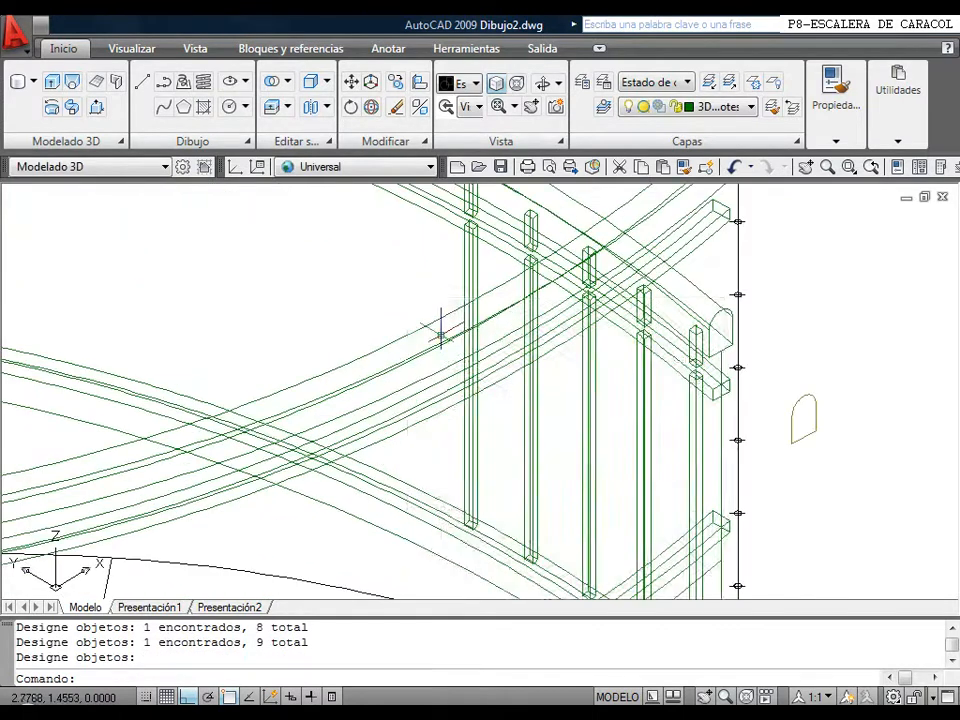
right_click(407, 300)
left_click(441, 311)
left_click(474, 200)
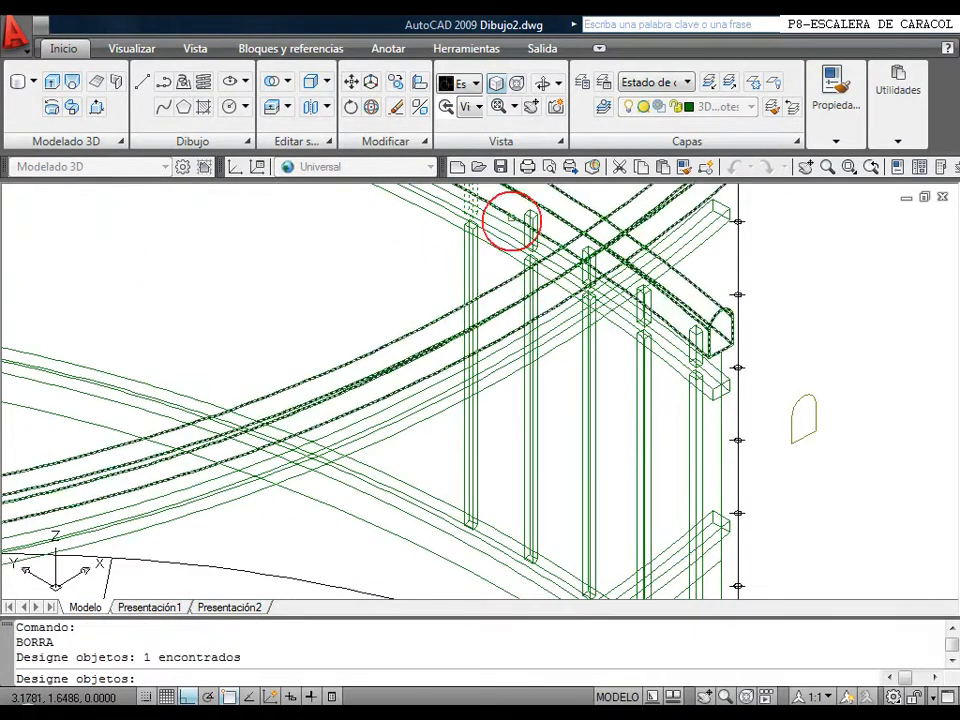
left_click(524, 214)
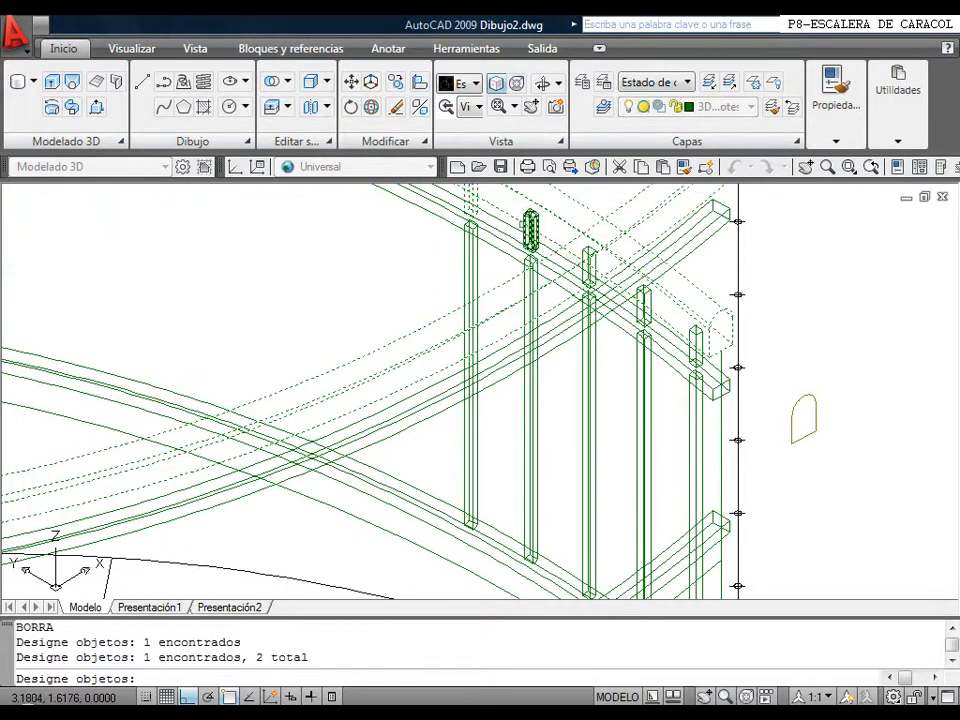
key("Return")
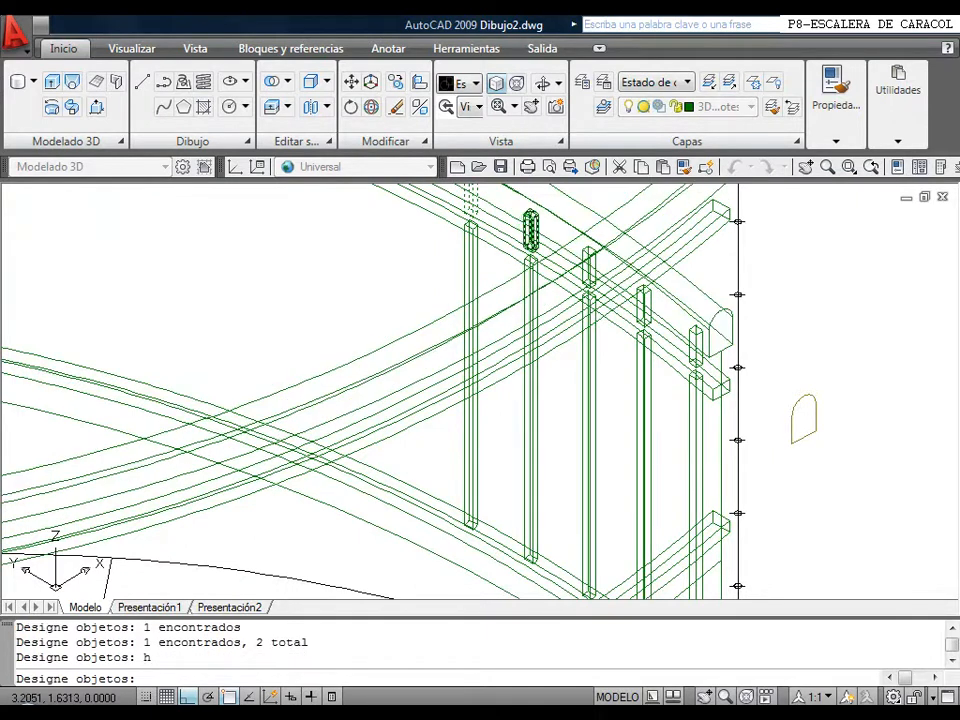
left_click(530, 228)
left_click(585, 253)
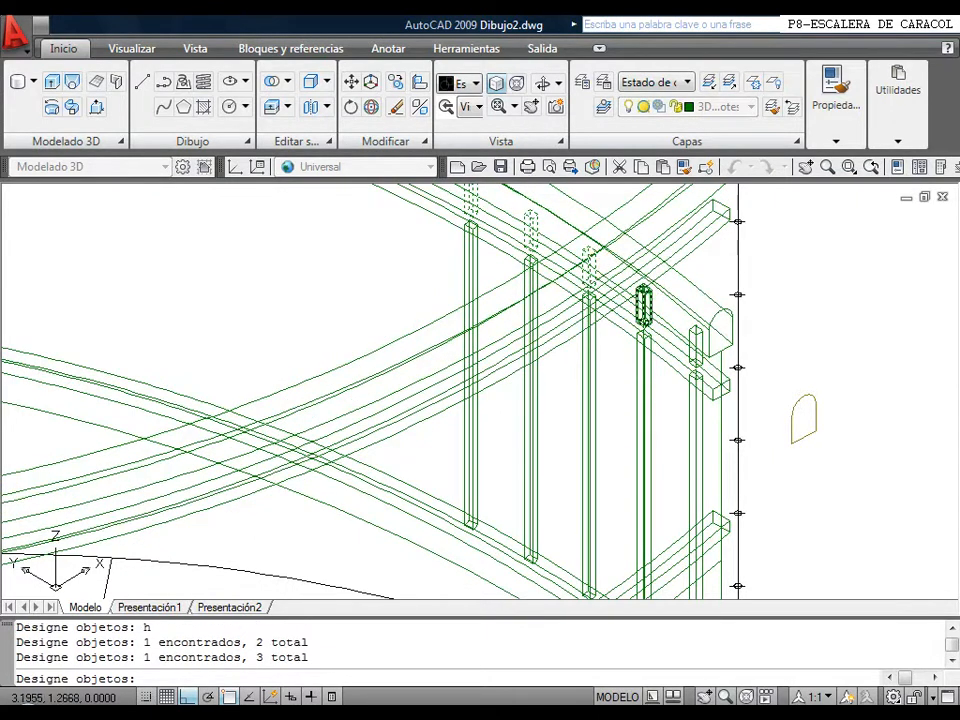
left_click(642, 302)
key("Return")
scroll(497, 317, "down", 5)
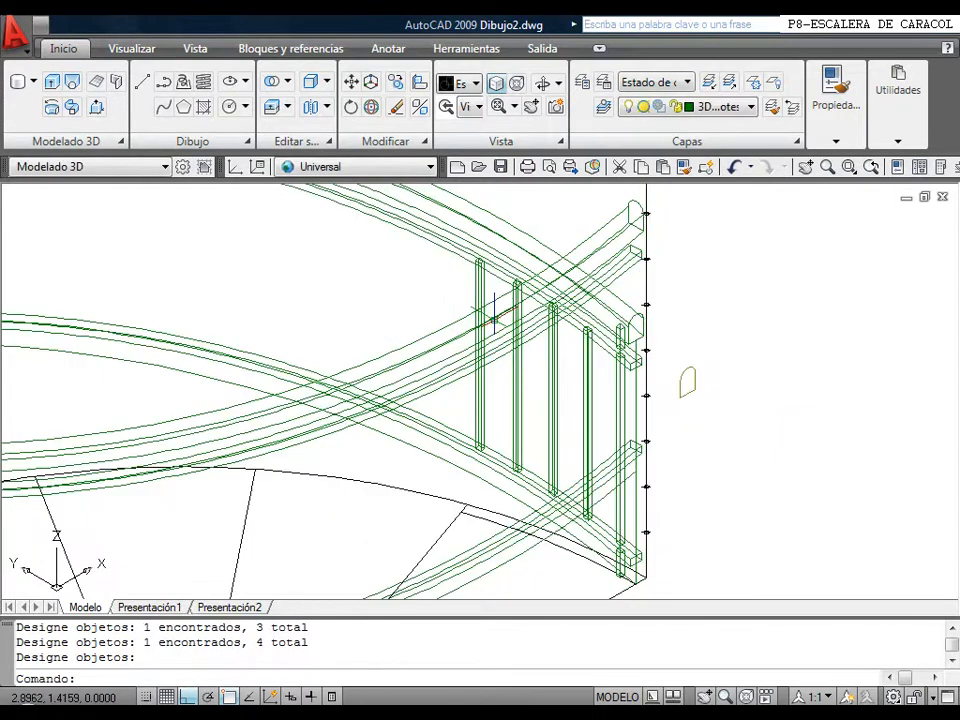
Make layer 0 current and freeze the layers 3D-Barrotes and 3D-Baranda.
middle_click_drag(482, 318, 484, 322)
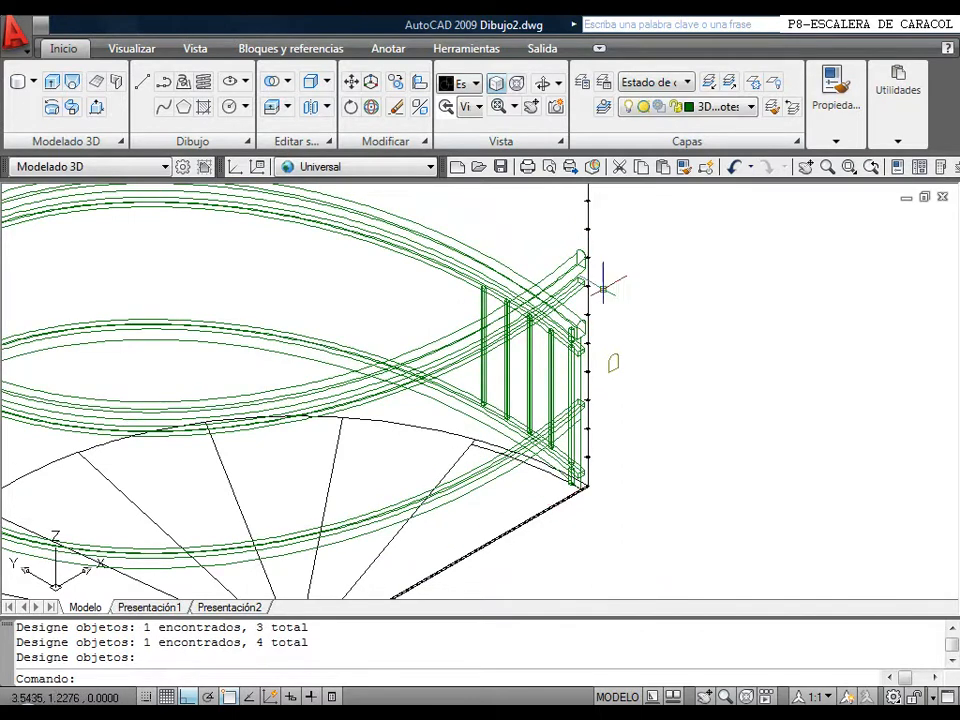
left_click(752, 107)
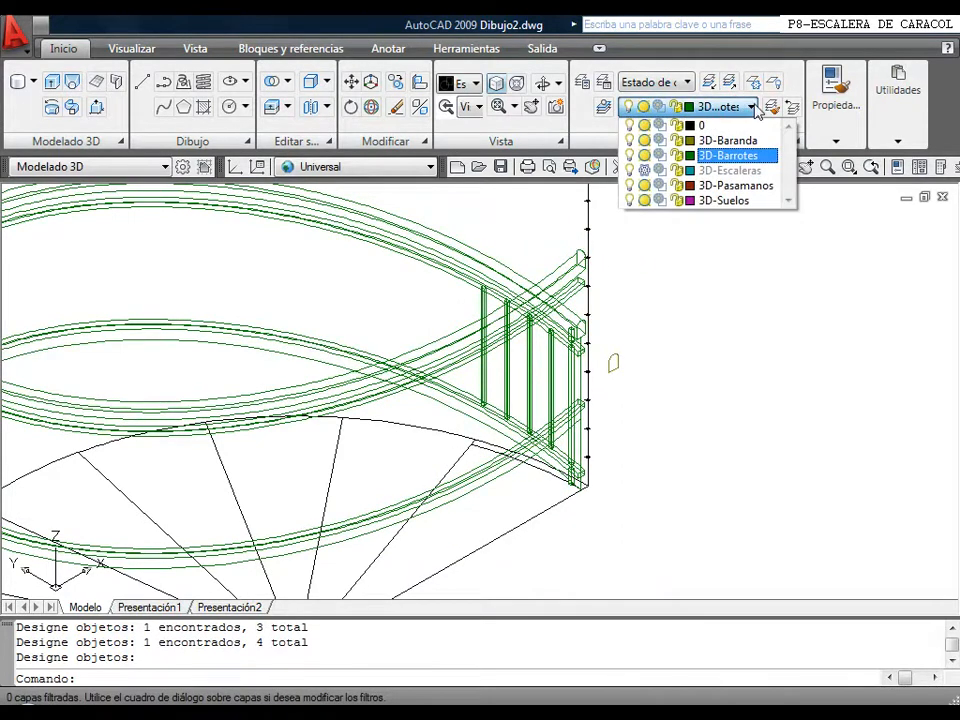
left_click(729, 125)
left_click(748, 110)
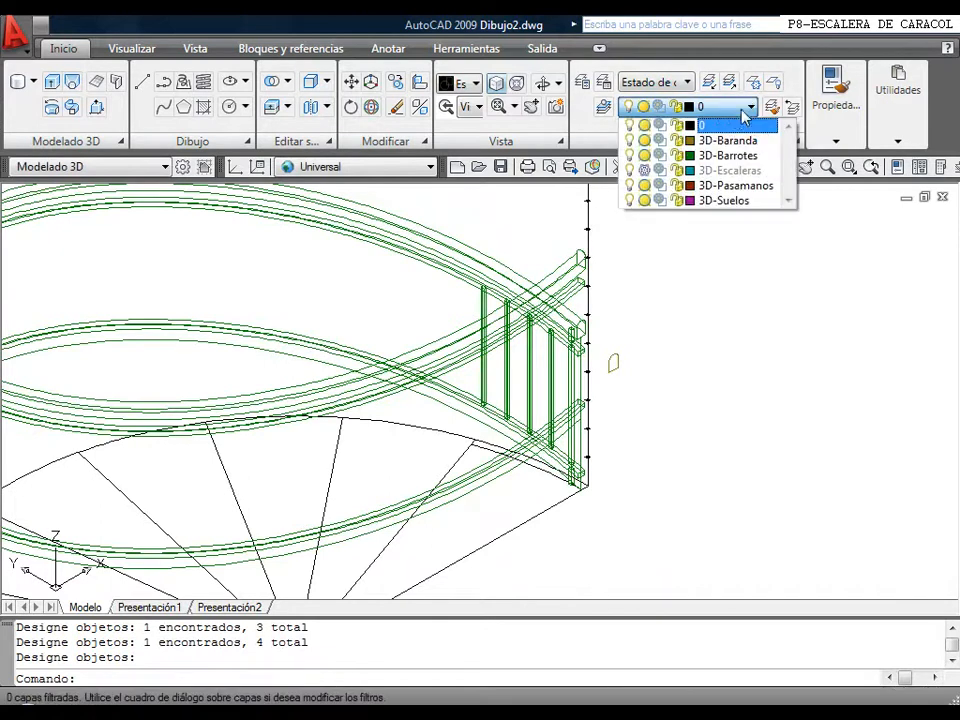
left_click(646, 156)
left_click(671, 302)
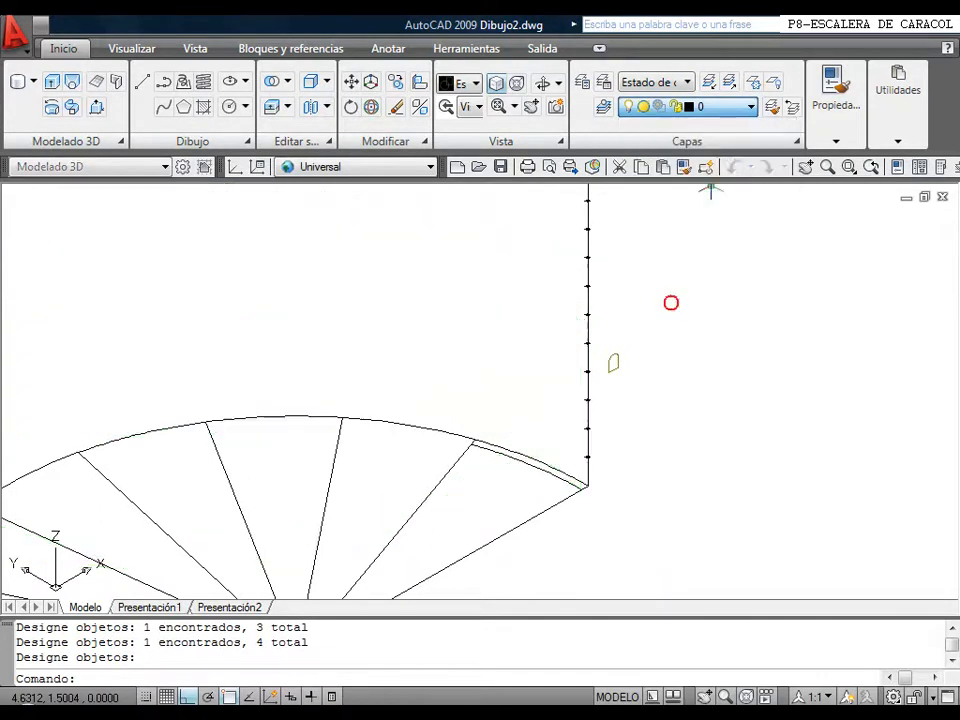
left_click(725, 110)
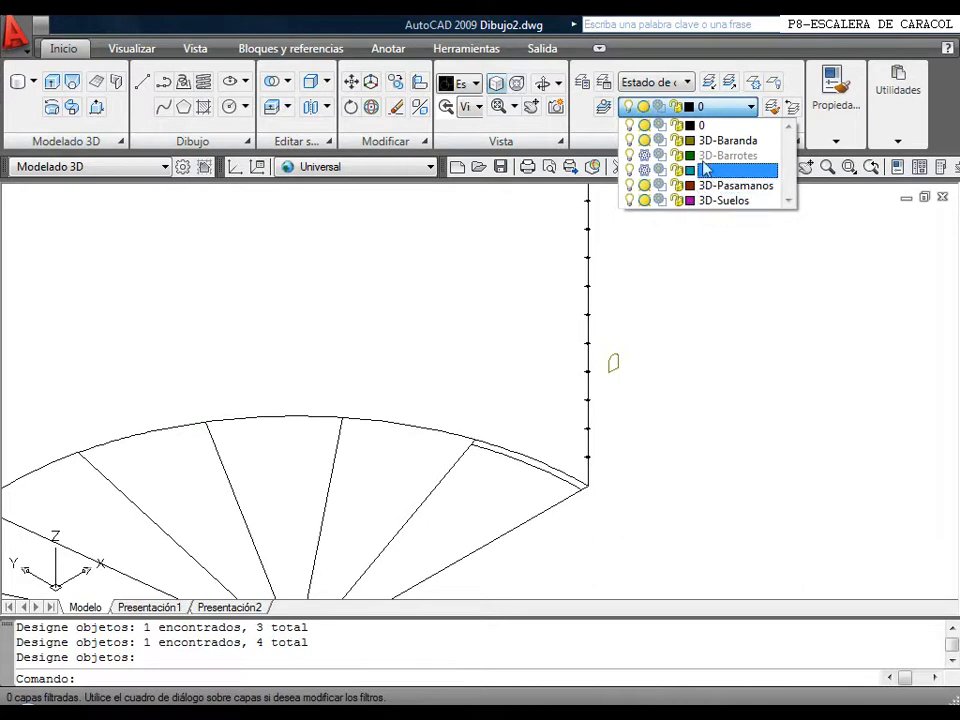
left_click(646, 147)
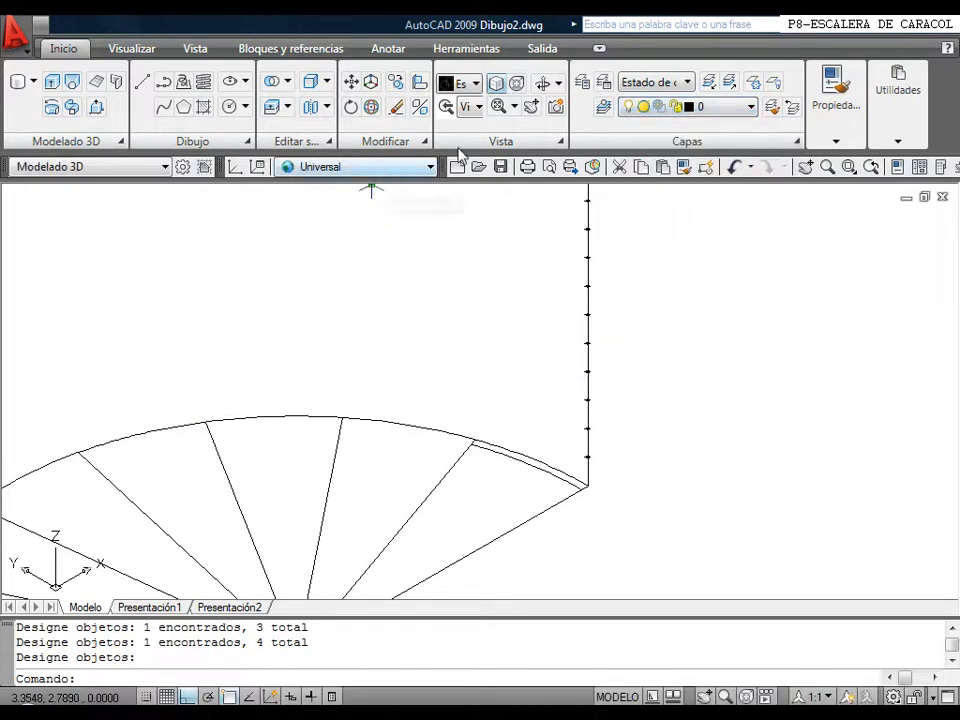
Switch to the Superior view and erase the short arc just inside the first step's outer edge.
left_click(479, 107)
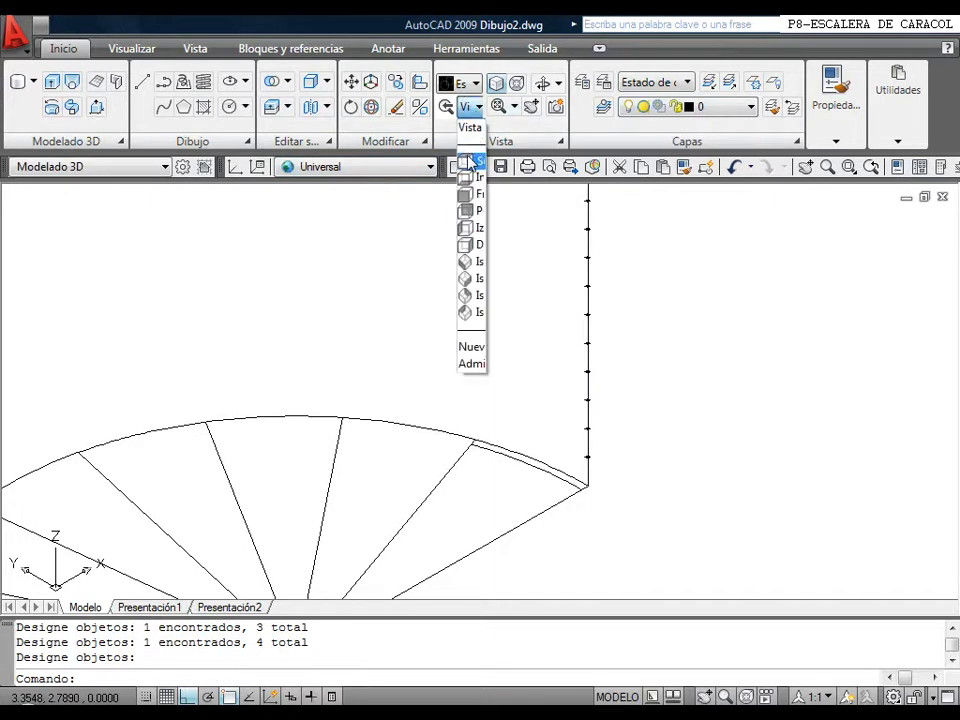
left_click(466, 164)
left_click(672, 355)
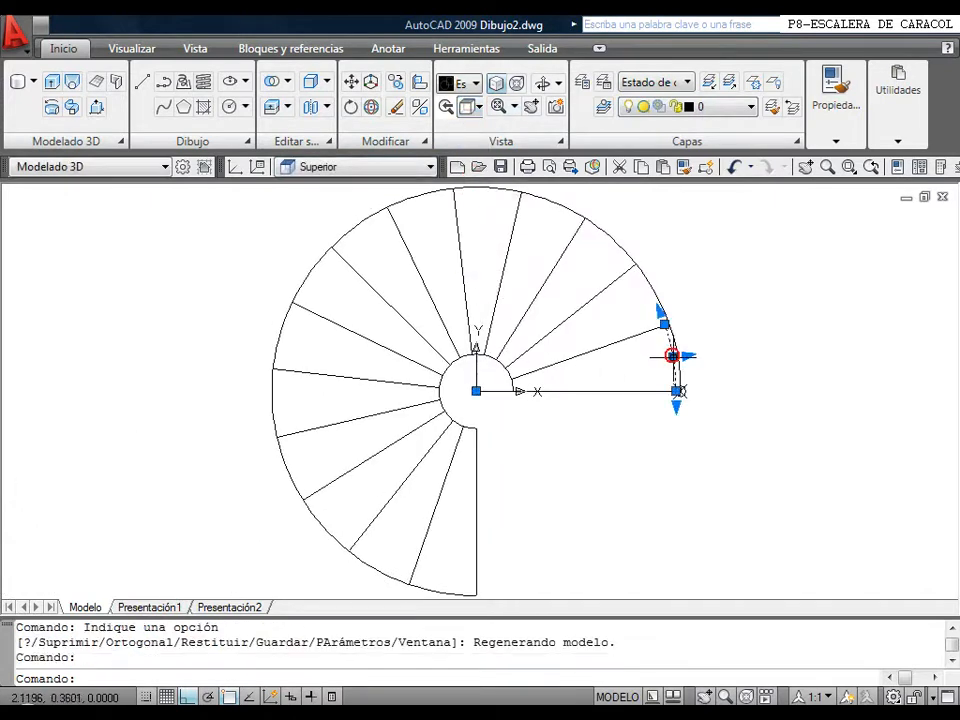
key("Delete")
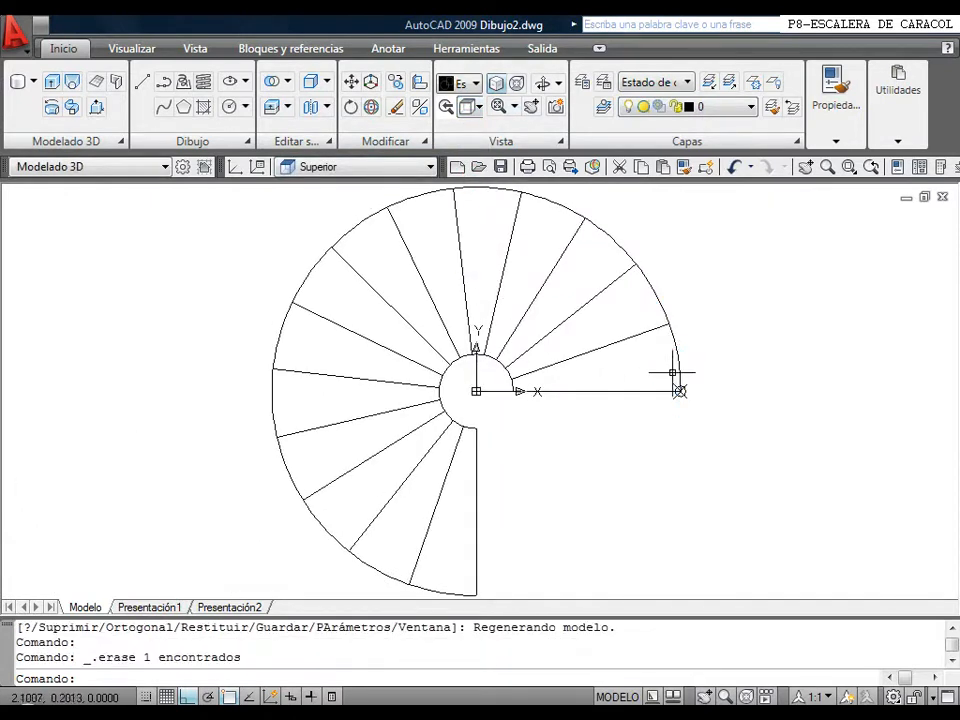
Create a boundary polyline from an internal point in the first step's sector.
middle_click_drag(555, 315, 513, 295)
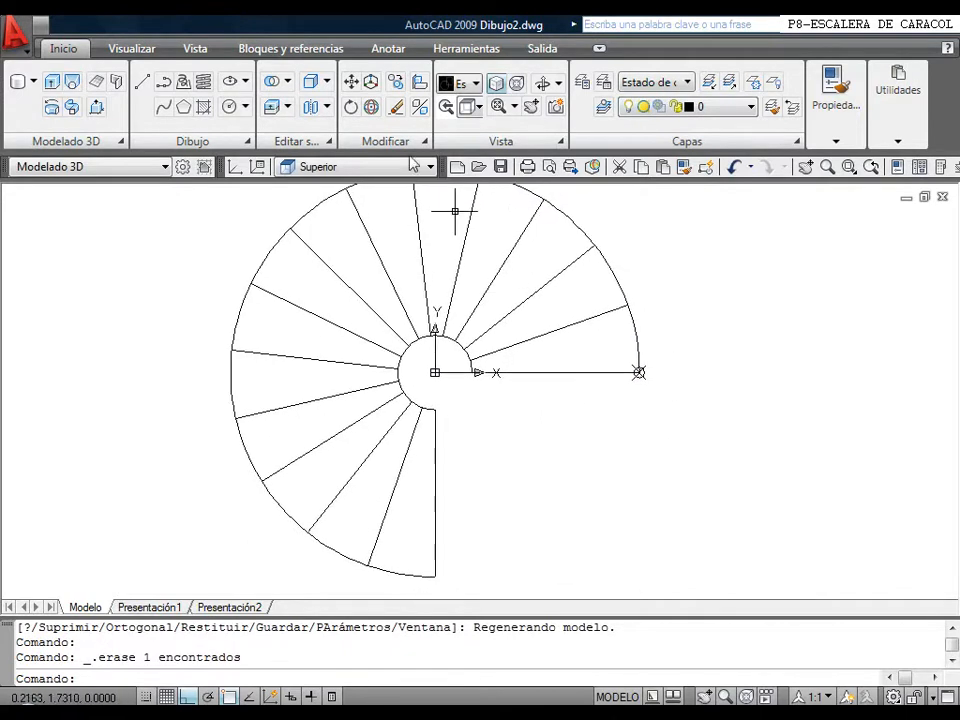
left_click(214, 140)
left_click(179, 170)
left_click(229, 137)
left_click(529, 349)
key("Return")
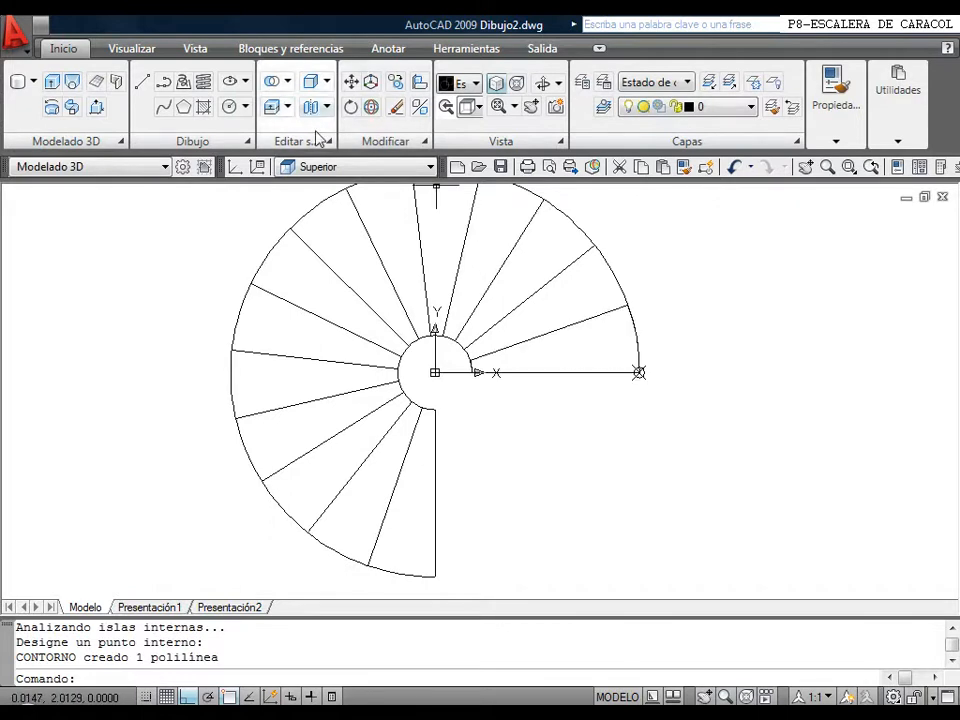
Offset the first step's boundary polyline outward by 0.03.
left_click(385, 141)
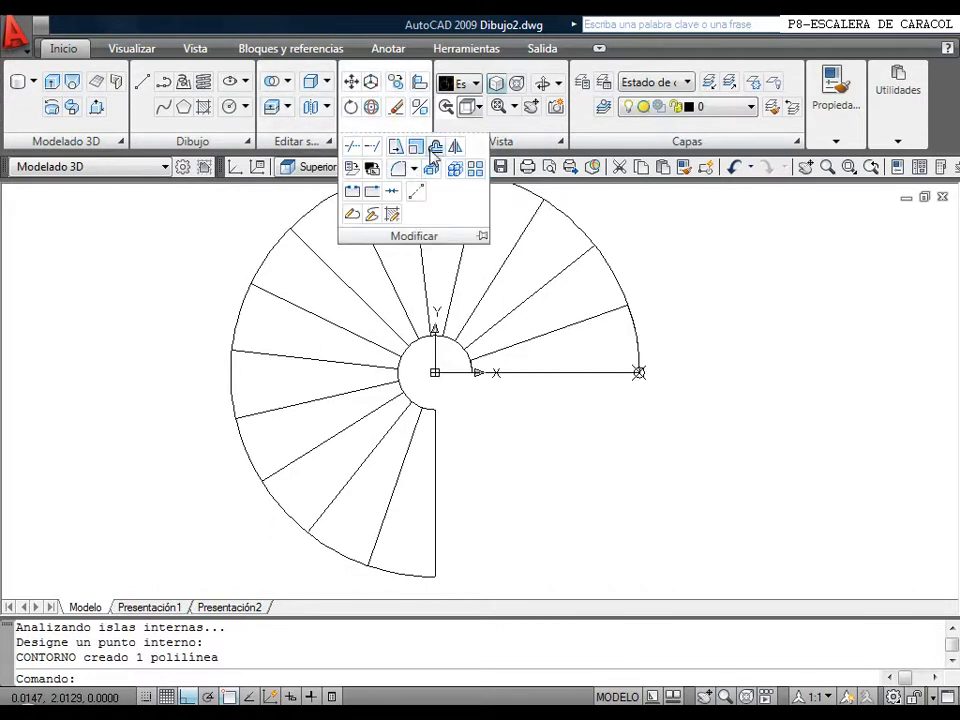
left_click(435, 149)
type(".0")
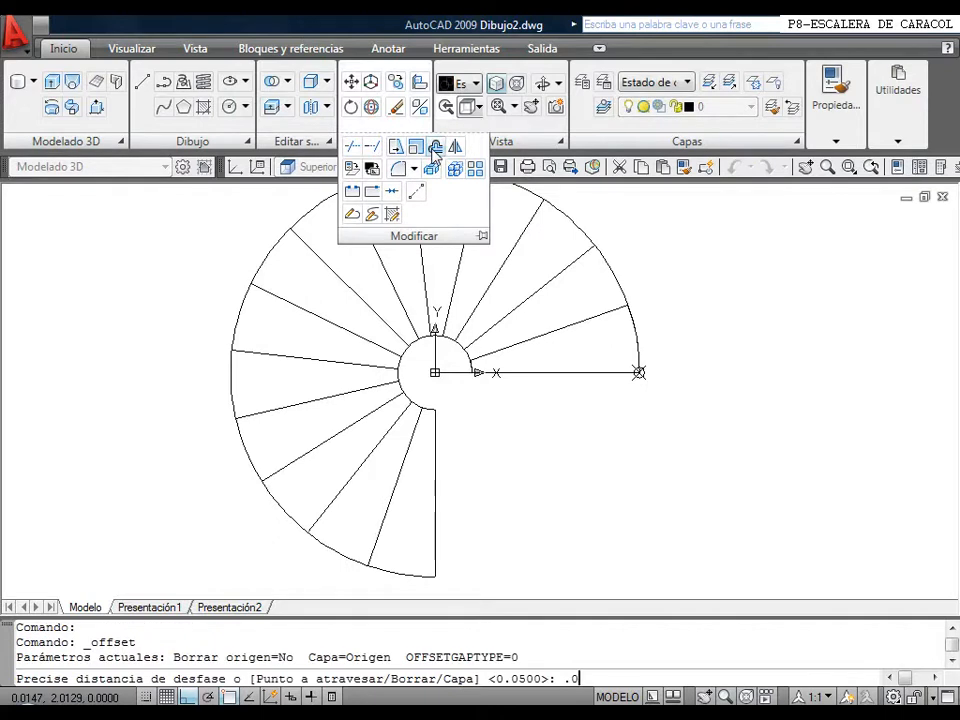
type("3")
key("Return")
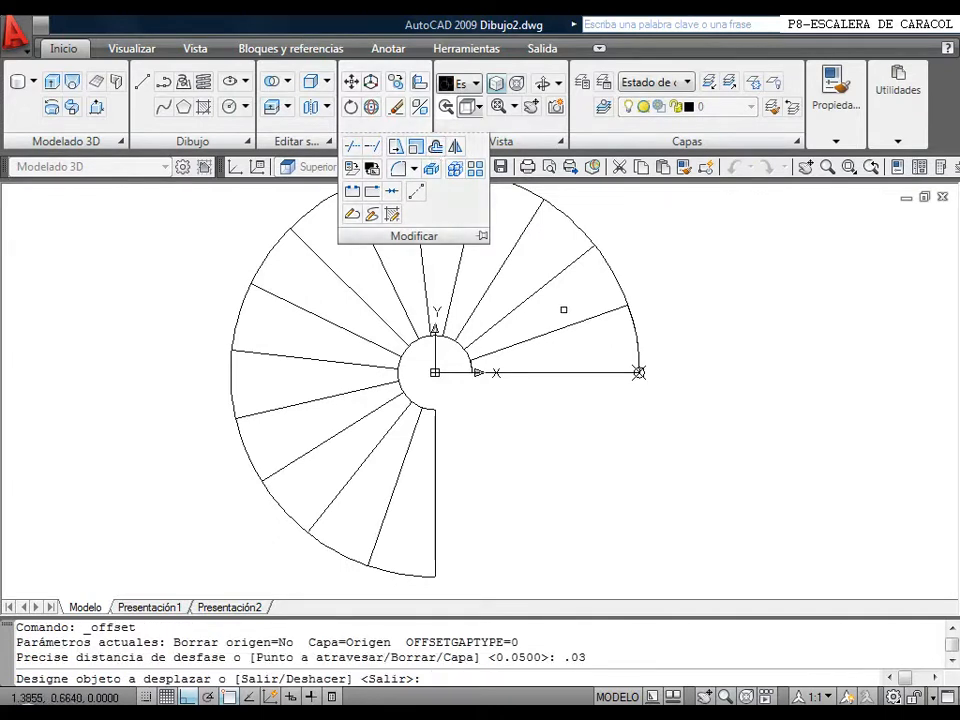
left_click(561, 326)
left_click(585, 352)
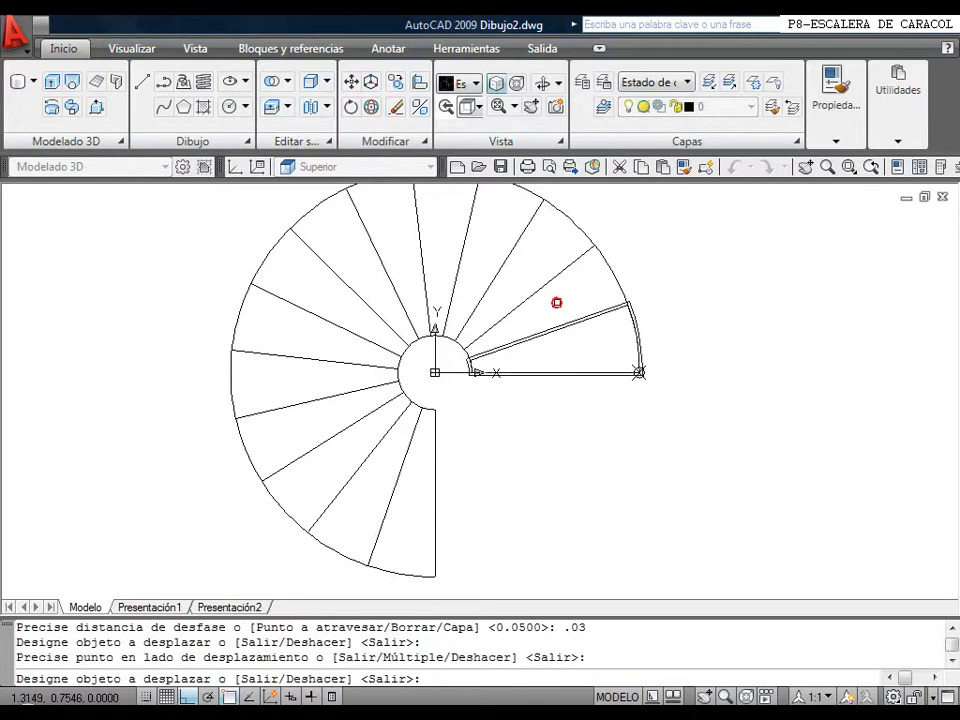
End the offset command and switch to the southwest isometric view of the first step.
scroll(590, 359, "up", 3)
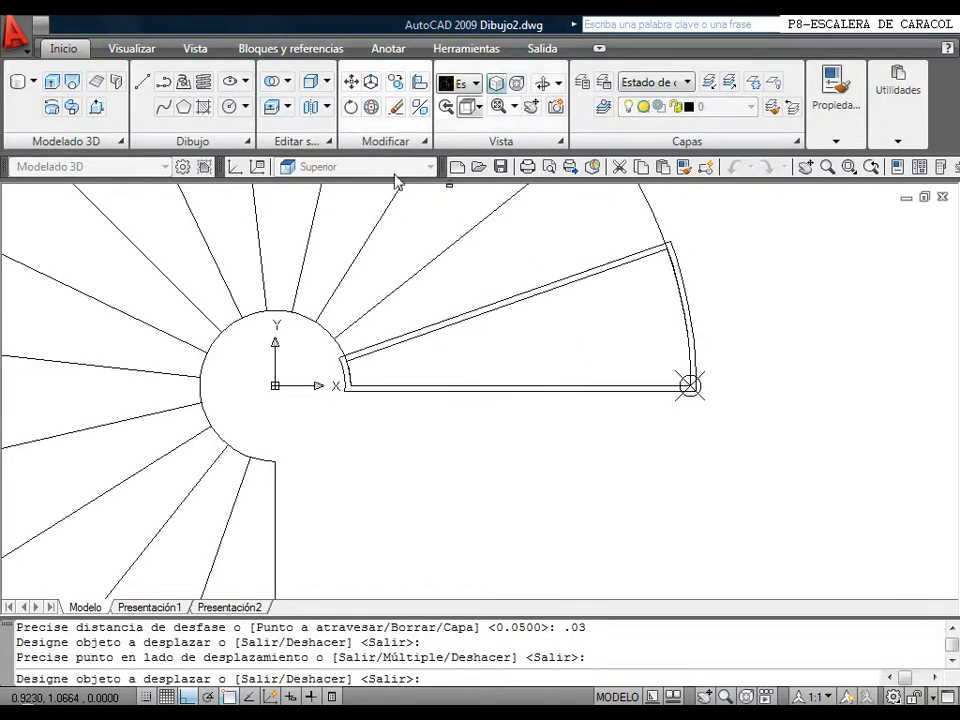
left_click(478, 113)
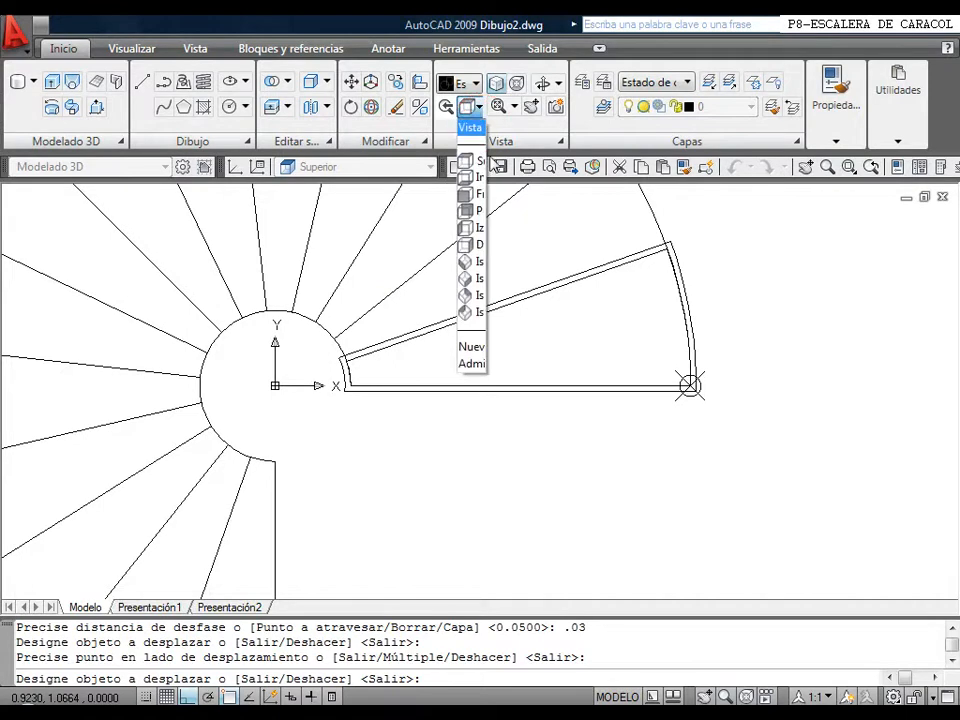
left_click(471, 254)
left_click(477, 107)
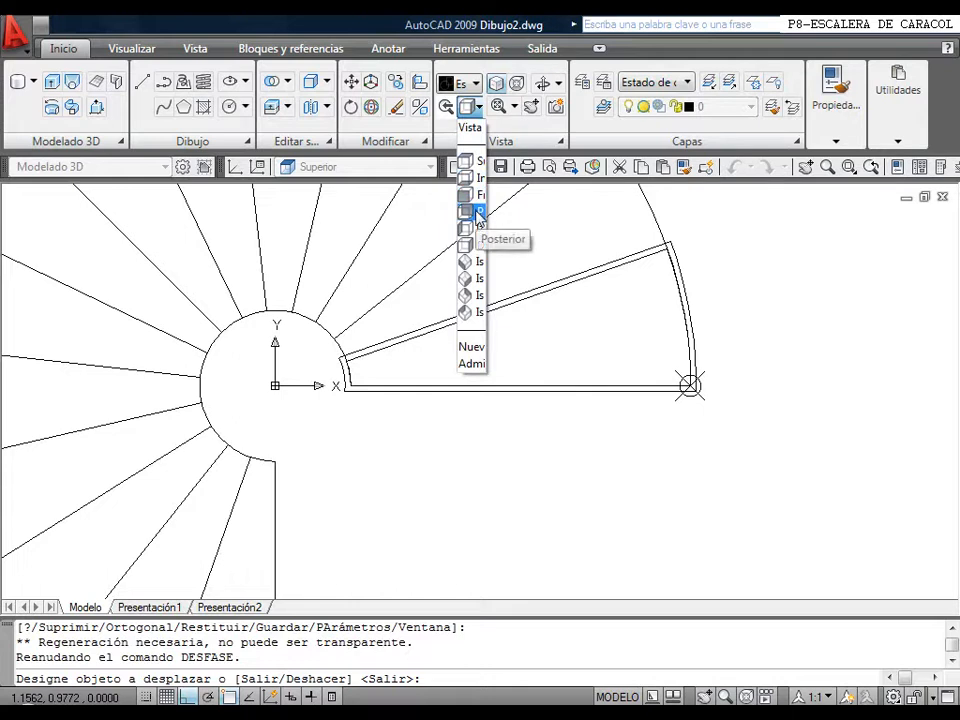
left_click(463, 259)
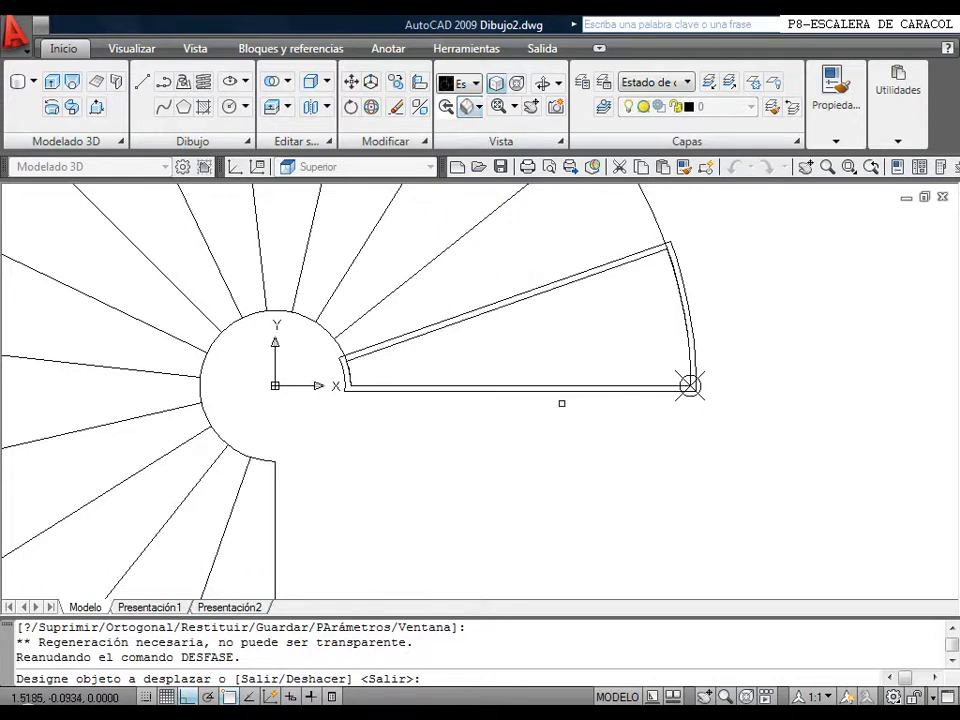
right_click(489, 323)
left_click(530, 334)
left_click(469, 106)
left_click(468, 263)
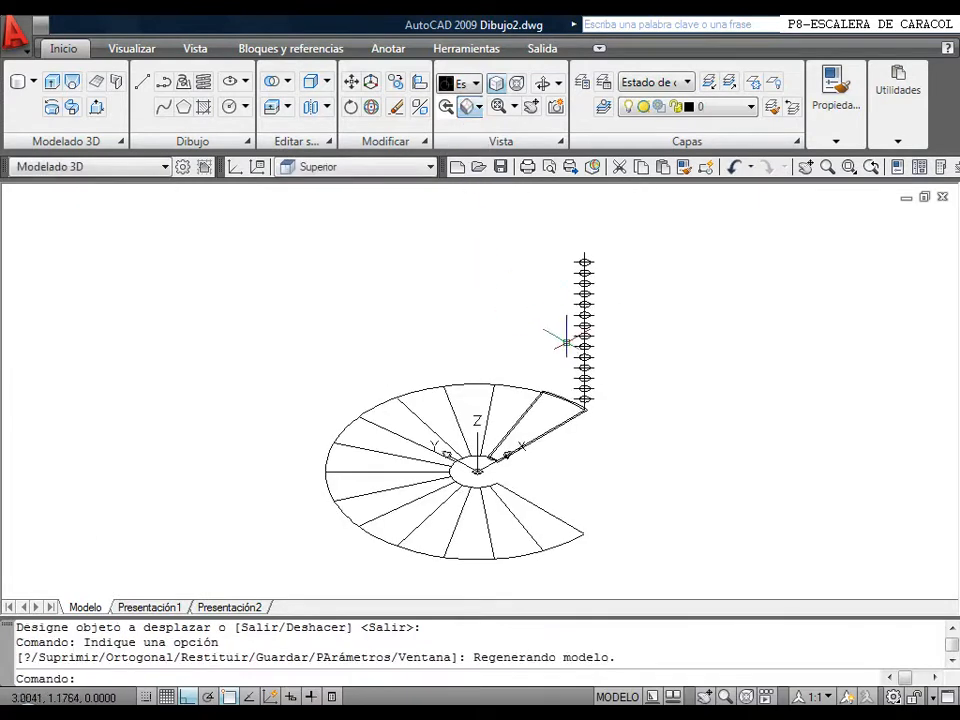
scroll(571, 436, "up", 6)
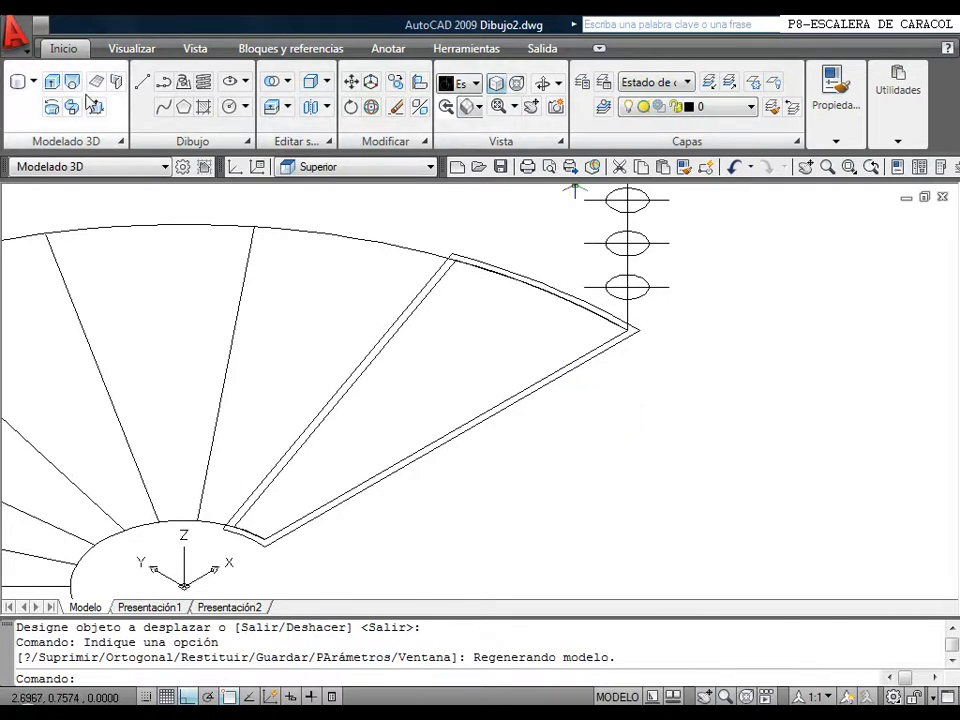
Extrude the inner step outline up to the first riser mark.
left_click(52, 83)
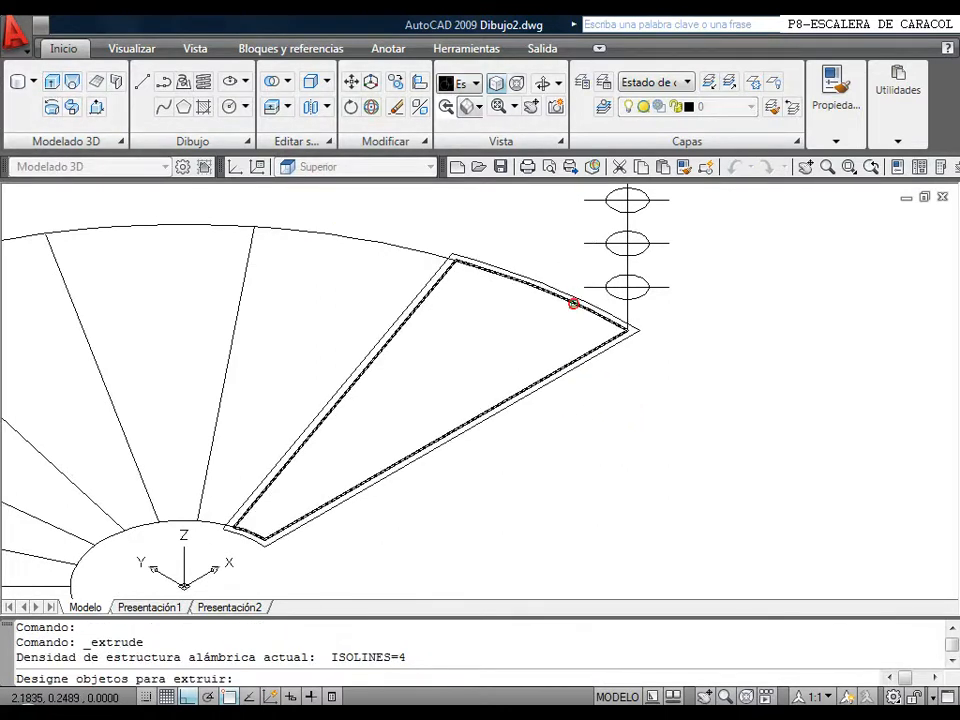
left_click(599, 297)
key("Return")
key("Return")
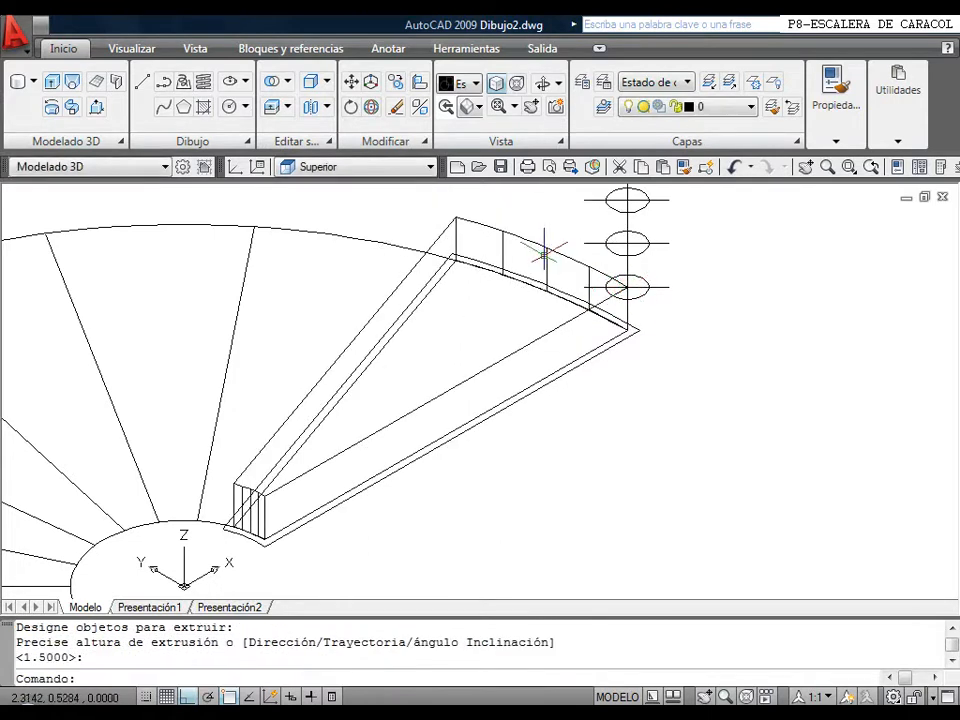
Extrude the outer offset outline 0.03 to form the tread slab.
right_click(546, 258)
left_click(569, 266)
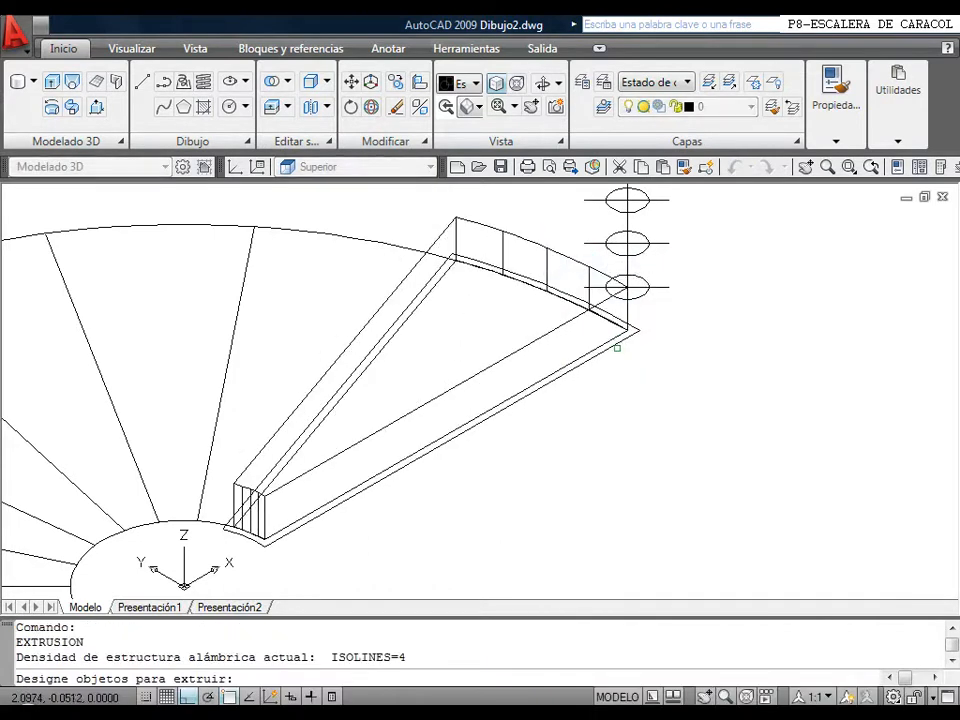
left_click(613, 347)
key("Return")
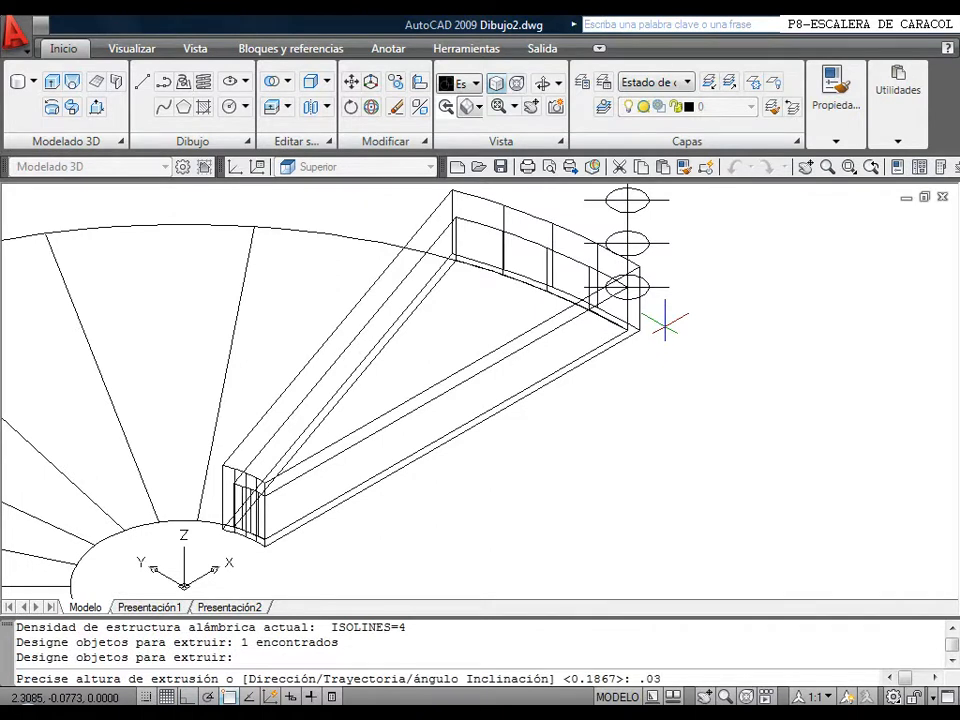
type(".03")
key("Return")
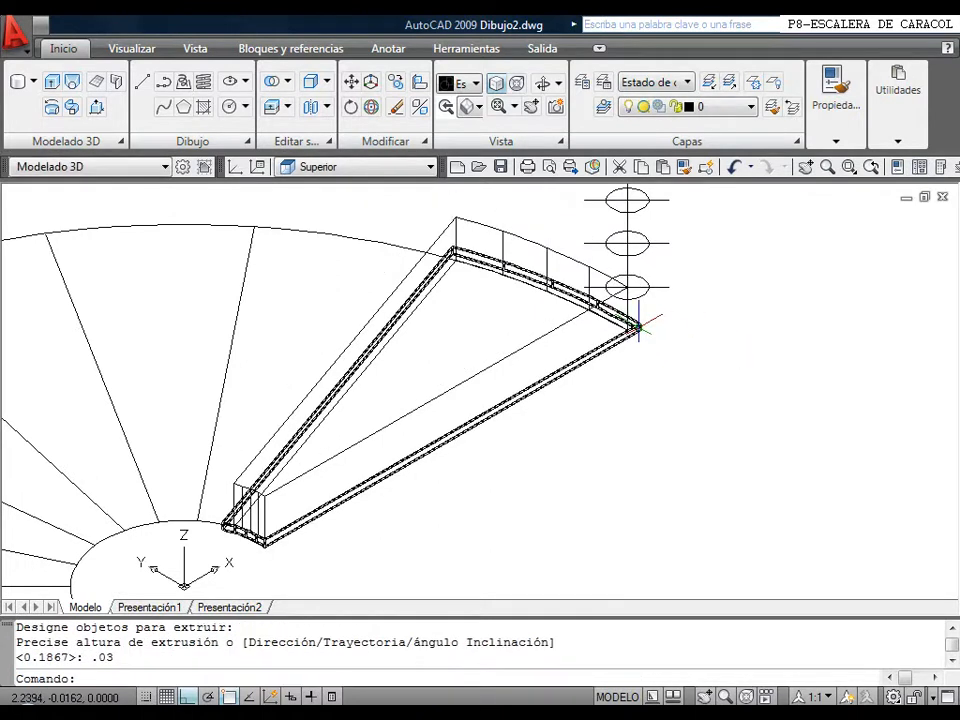
Assign the tread slab to the layer 3D-Suelos and clear the selection.
left_click(640, 329)
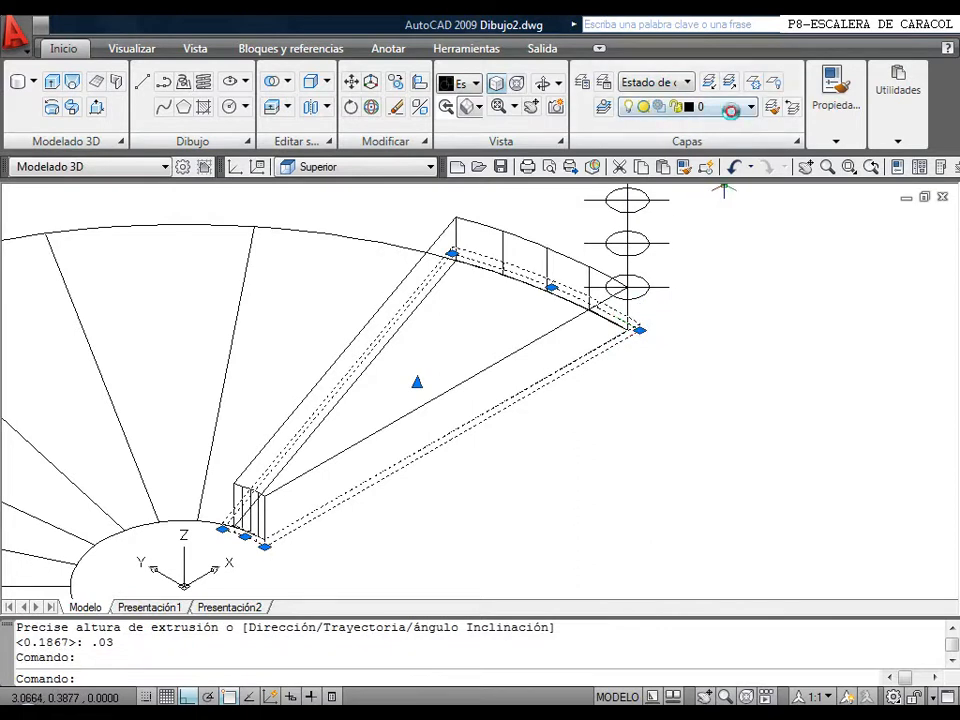
left_click(724, 107)
left_click(726, 201)
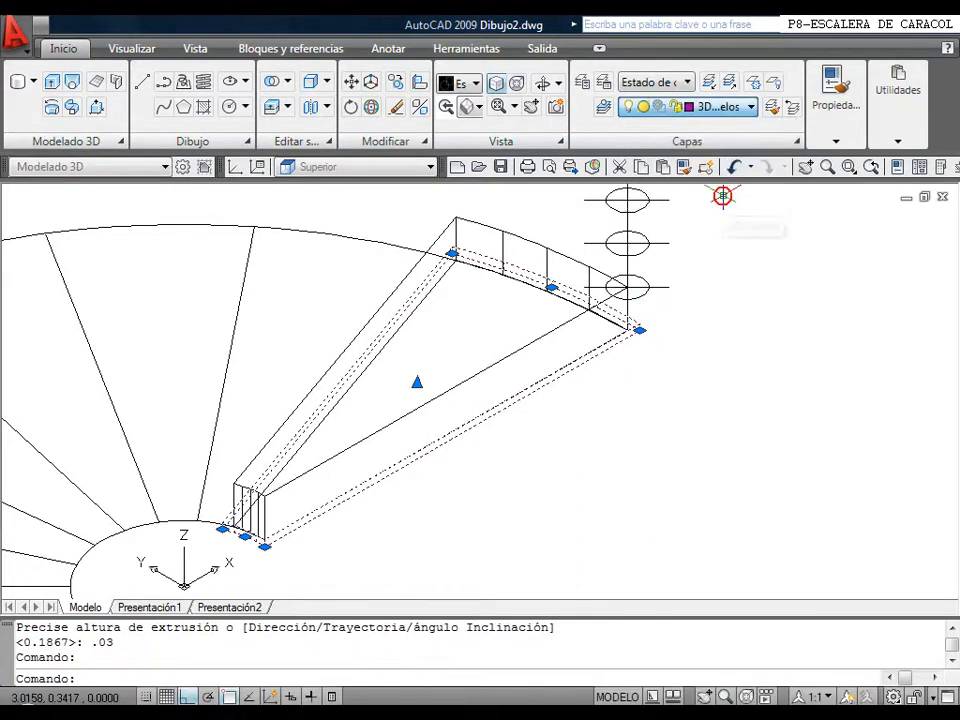
key("Escape")
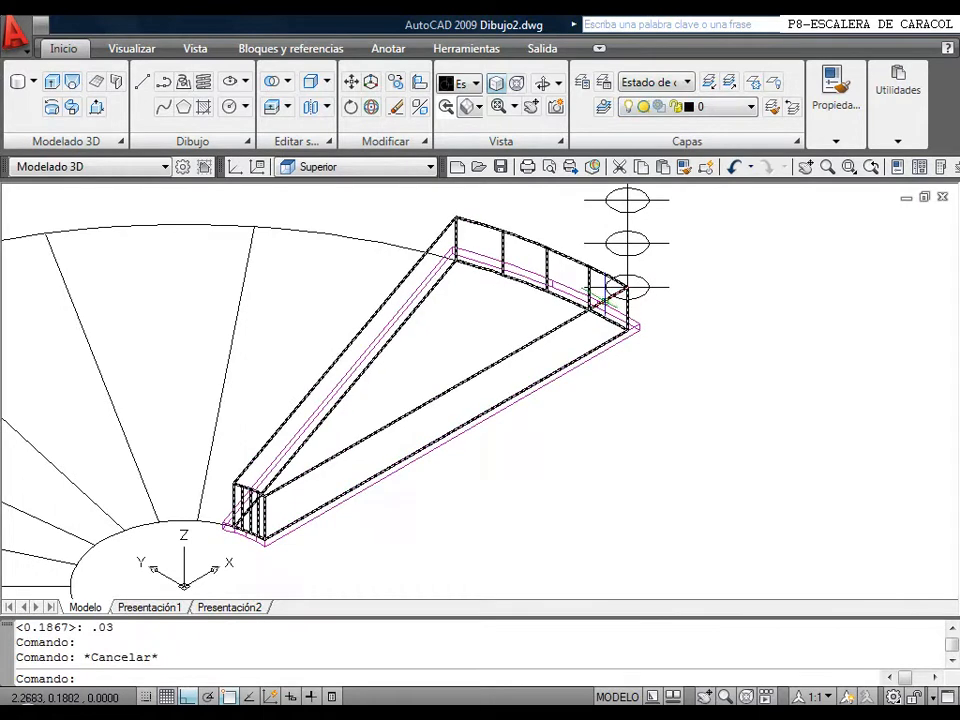
Move the tread slab up by one riser height, using two neighbouring riser marks as reference points.
scroll(605, 290, "up", 4)
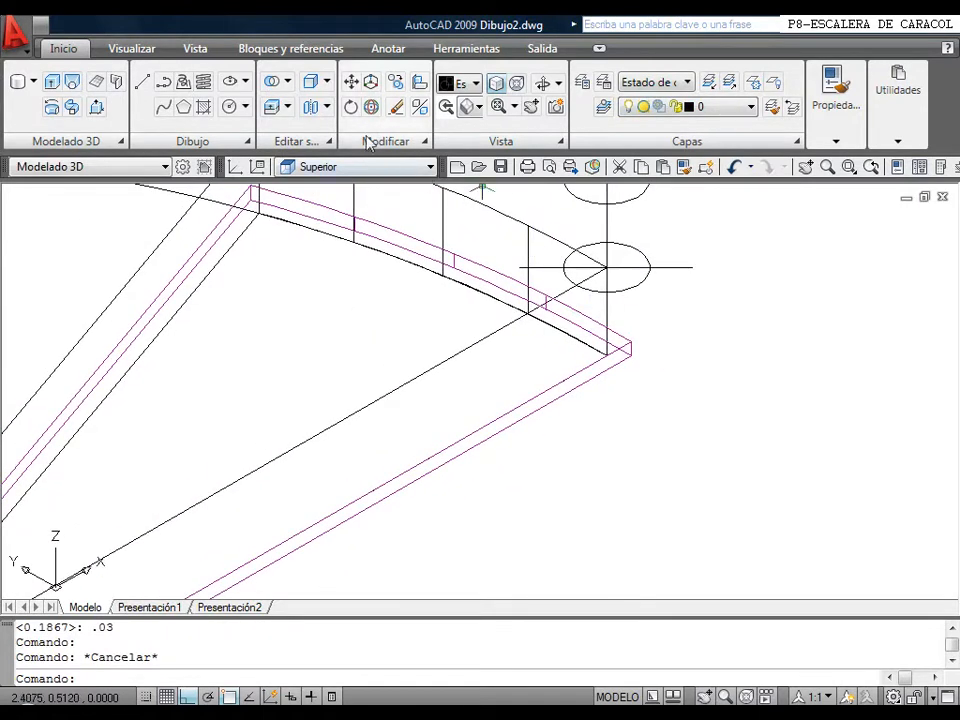
left_click(351, 82)
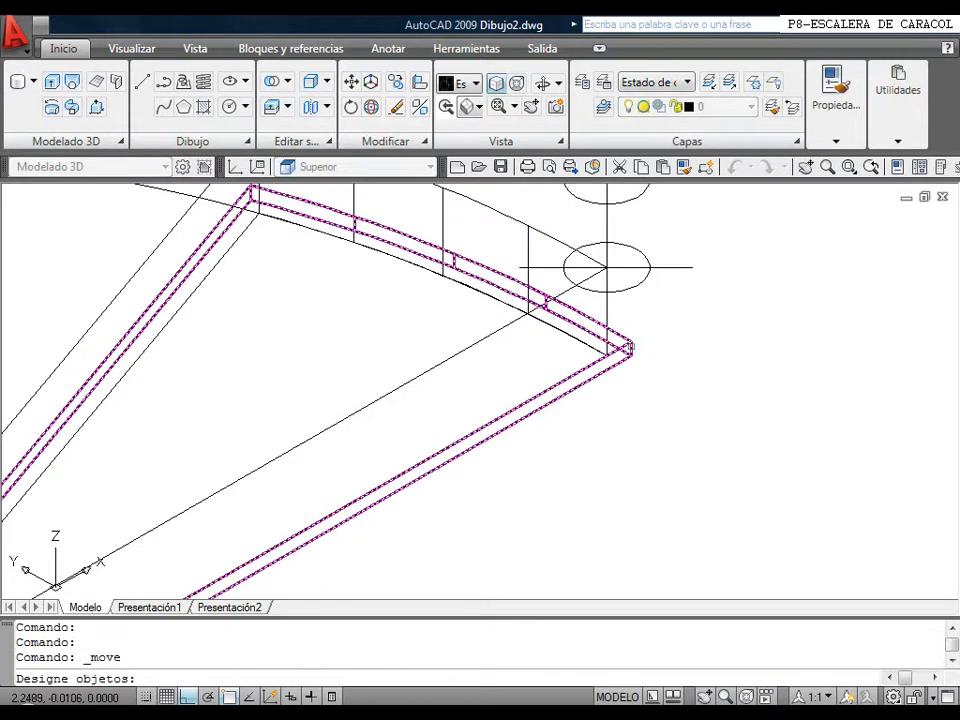
left_click(628, 347)
key("Return")
scroll(634, 291, "down", 3)
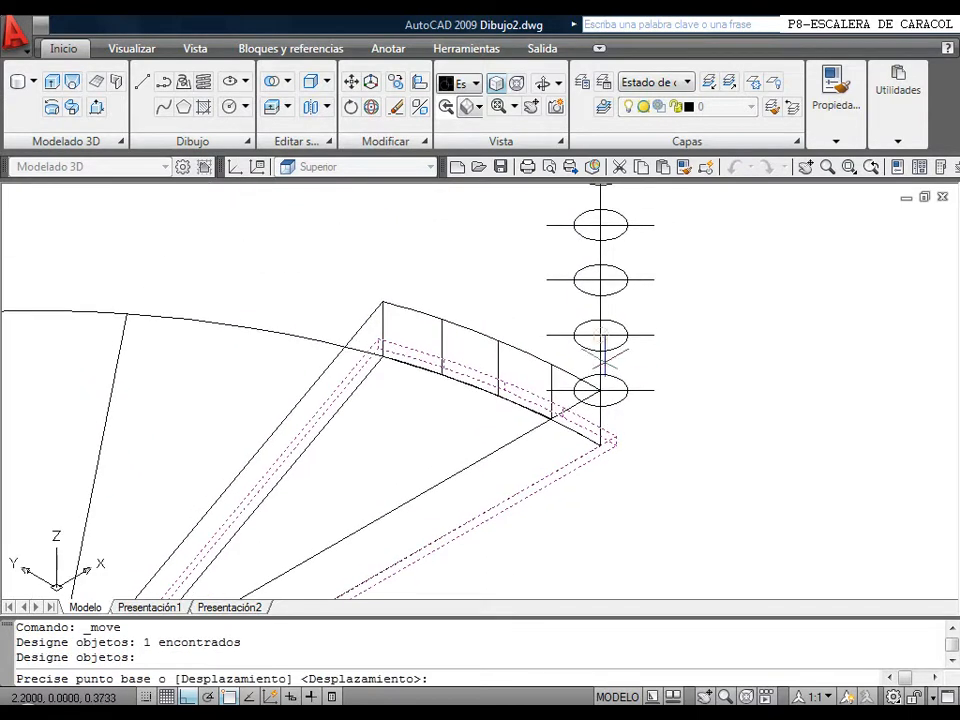
left_click(601, 337)
left_click(602, 390)
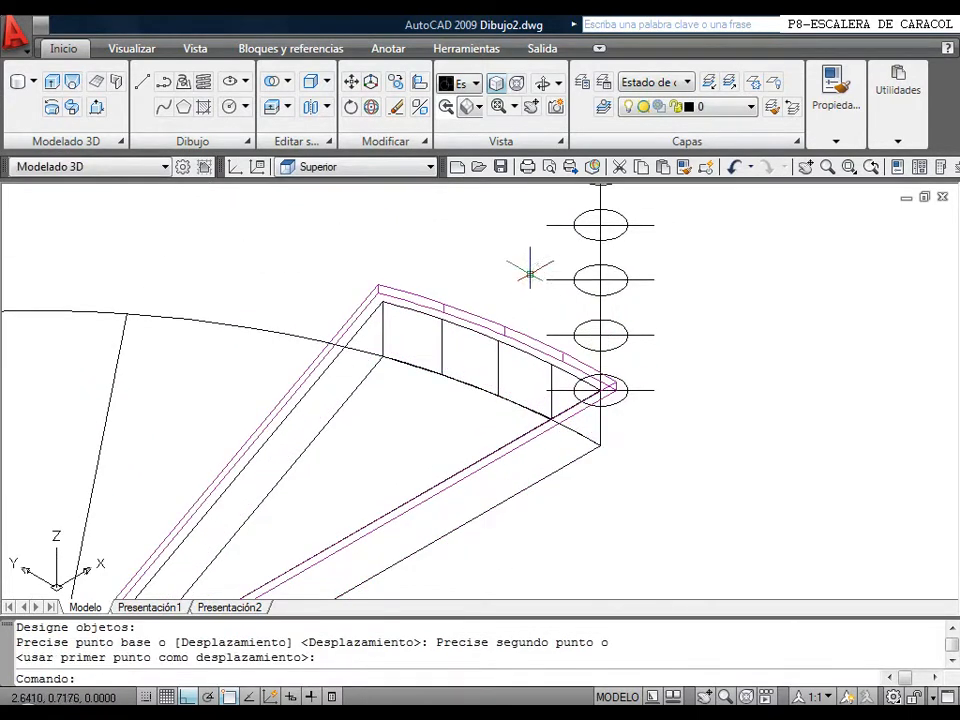
middle_click_drag(593, 431, 569, 374)
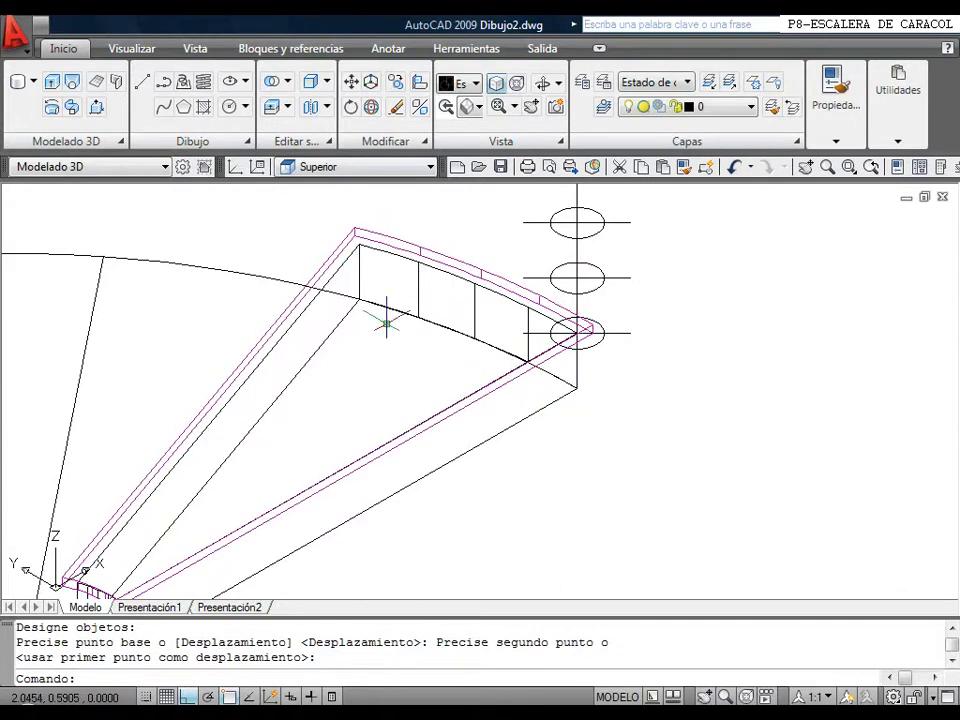
Move the tread slab down by its own thickness, from its upper outer corner to the corner directly below.
right_click(442, 226)
left_click(460, 234)
left_click(338, 244)
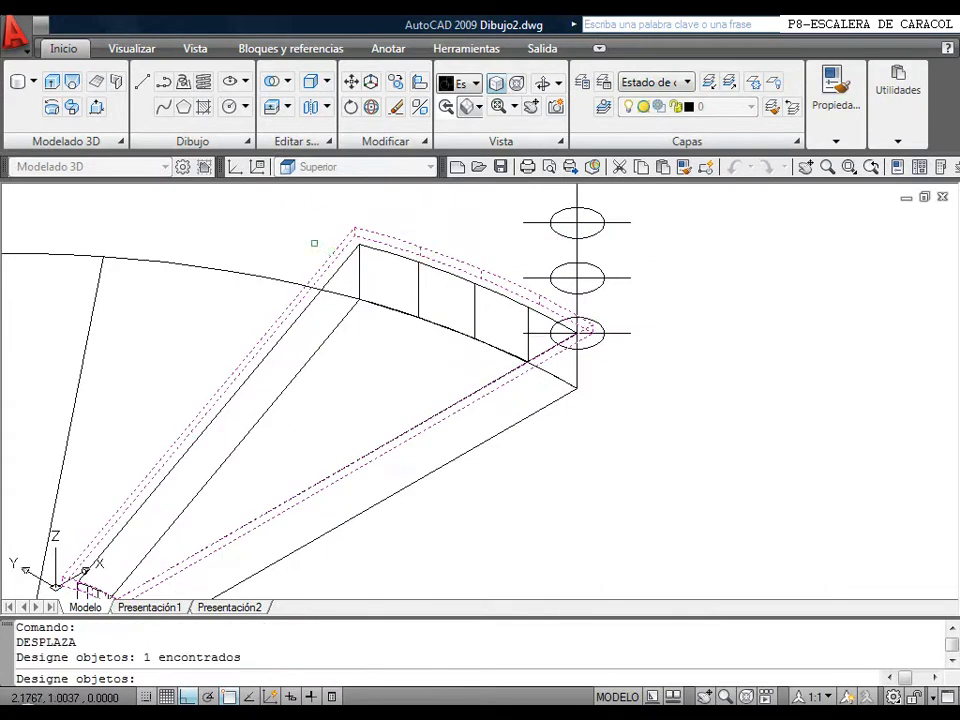
scroll(338, 244, "up", 3)
key("Return")
middle_click_drag(371, 231, 370, 348)
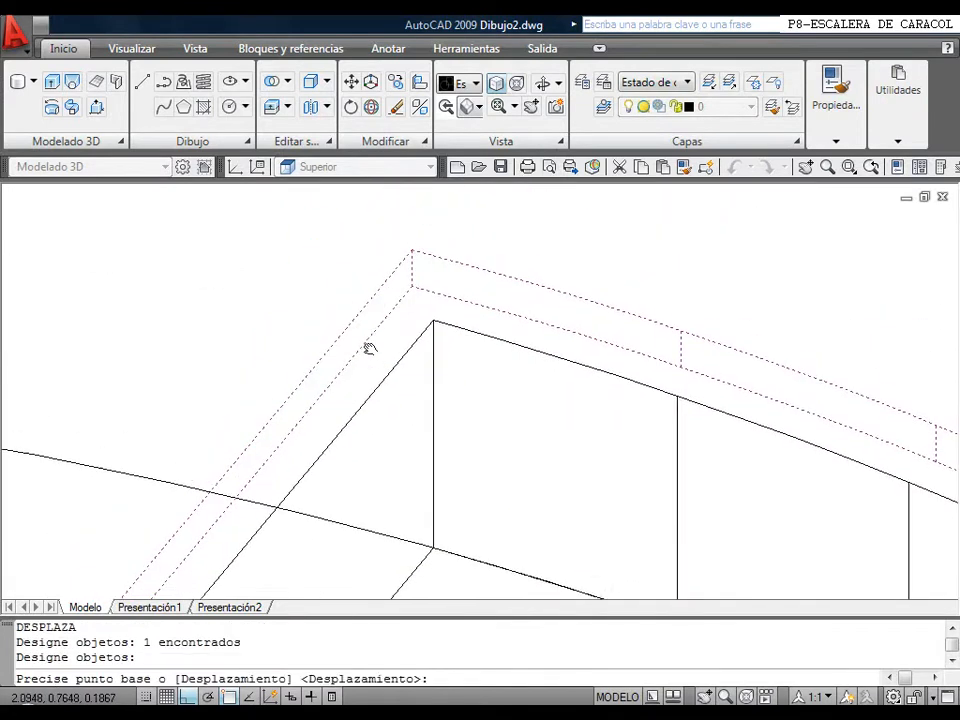
left_click(411, 247)
left_click(412, 282)
scroll(539, 279, "down", 2)
scroll(539, 279, "down", 5)
middle_click_drag(532, 279, 453, 253)
Preview the first step in the Conceptual visual style and undo the style change.
left_click(476, 86)
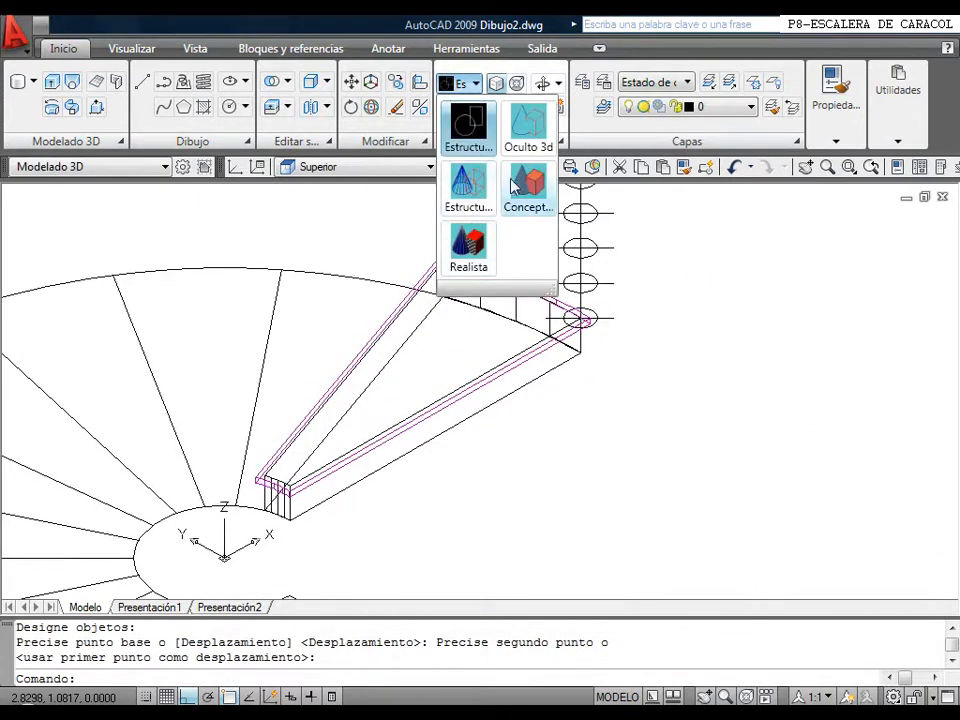
left_click(525, 196)
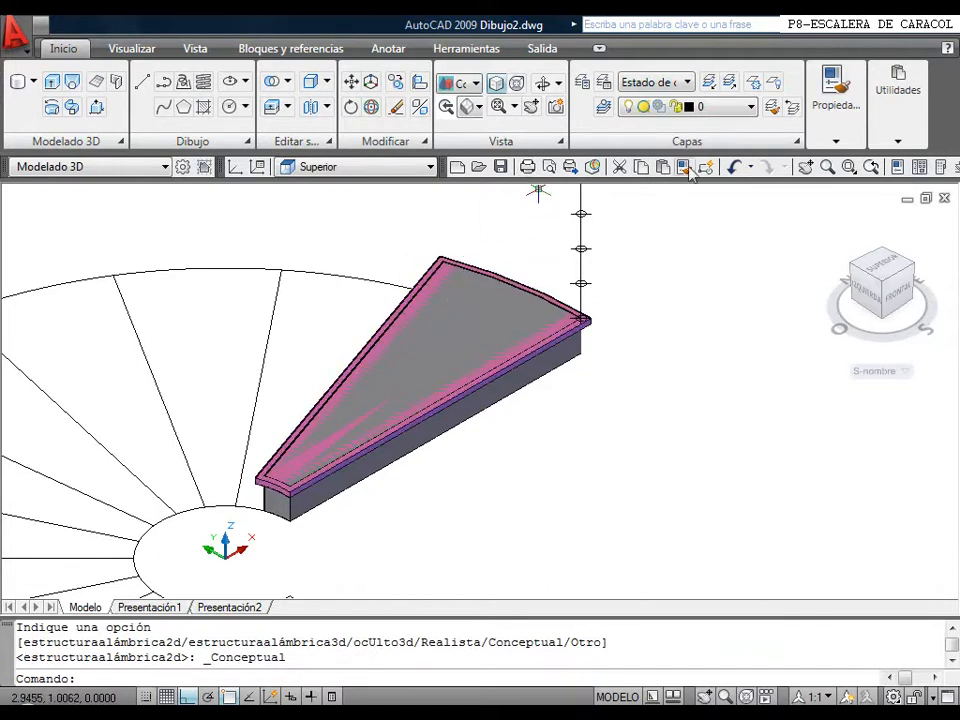
left_click(733, 168)
scroll(605, 290, "down", 3)
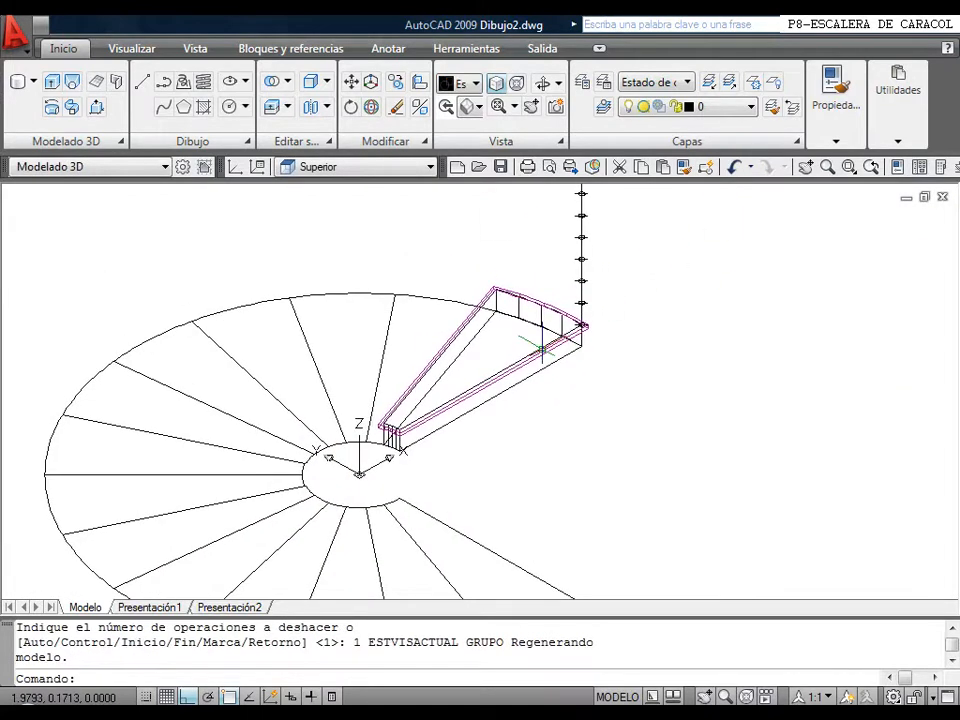
Thaw the layer 3D-Barrotes and apply the Conceptual visual style to the model.
left_click(728, 116)
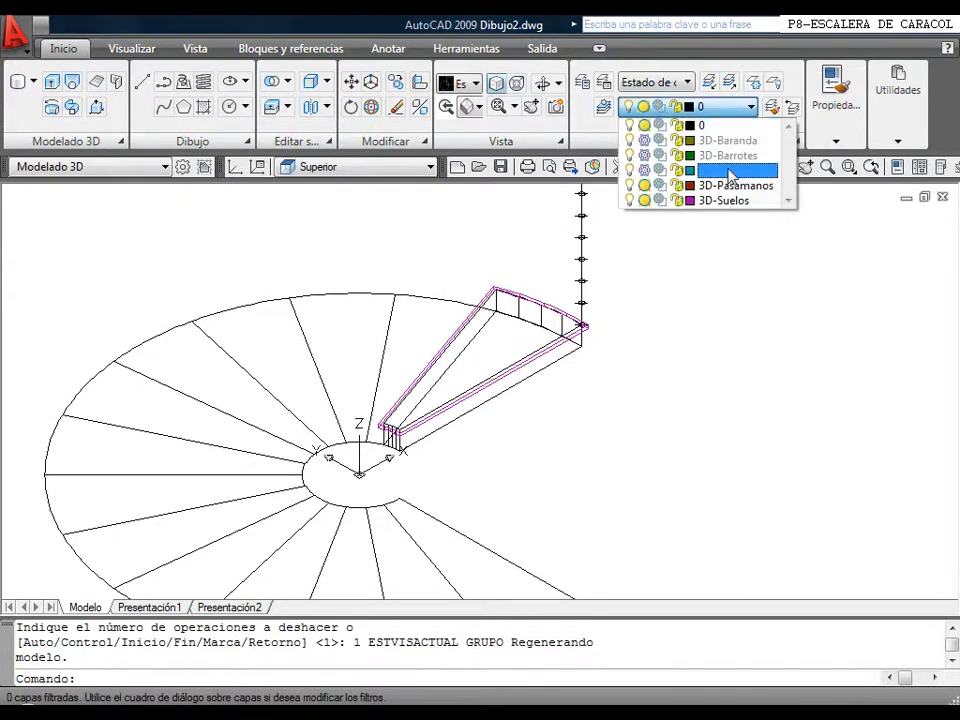
left_click(652, 341)
middle_click_drag(630, 300, 617, 323)
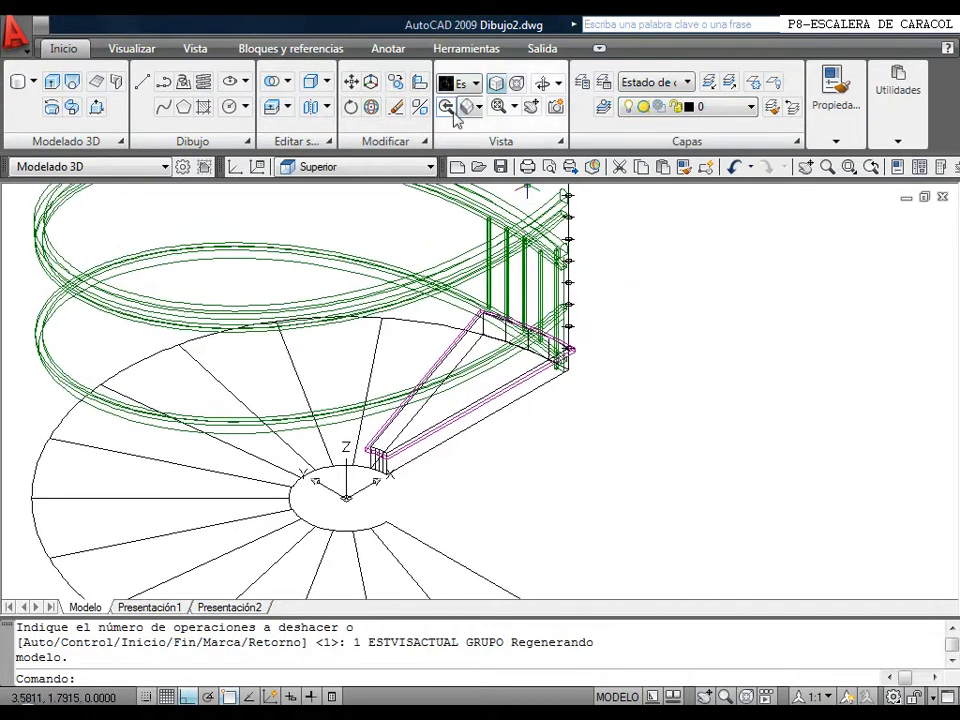
left_click(475, 87)
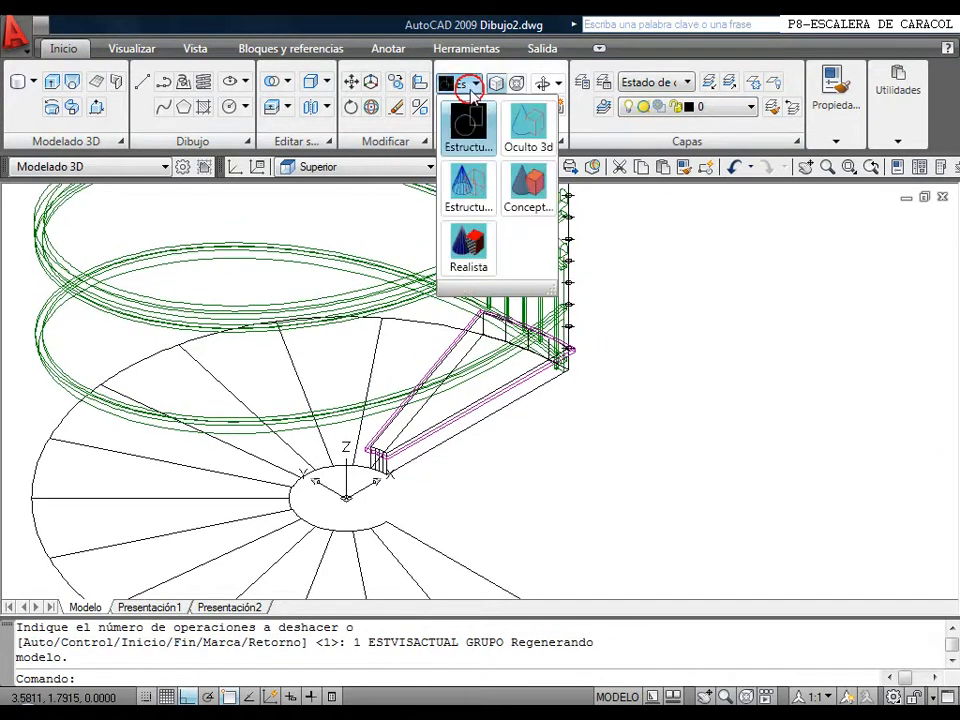
left_click(523, 196)
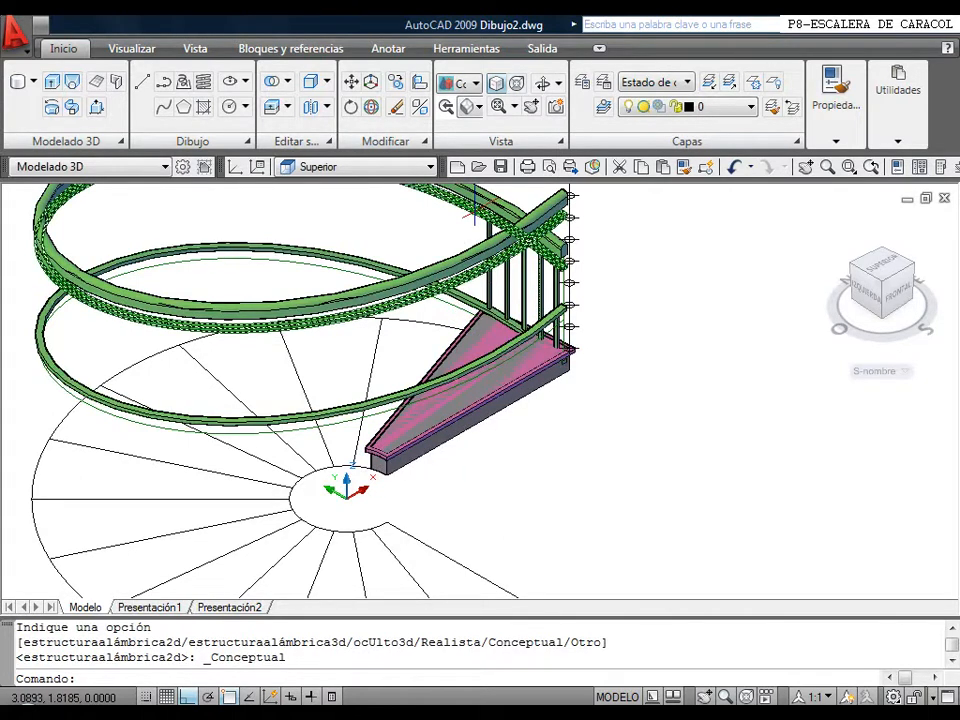
left_click(355, 85)
left_click(462, 280)
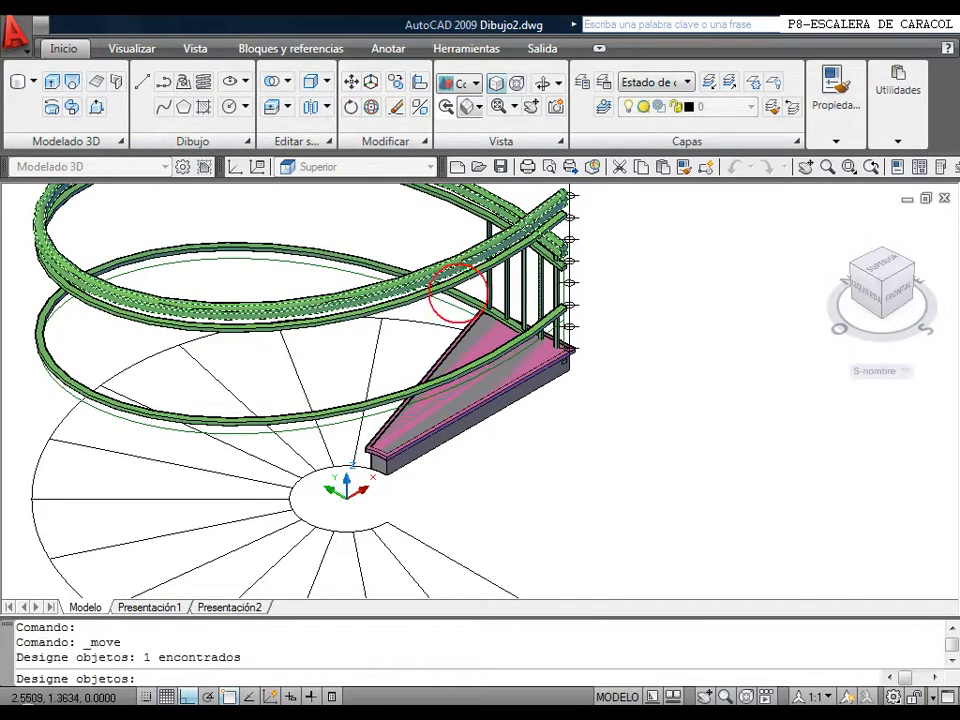
left_click(460, 290)
left_click(459, 300)
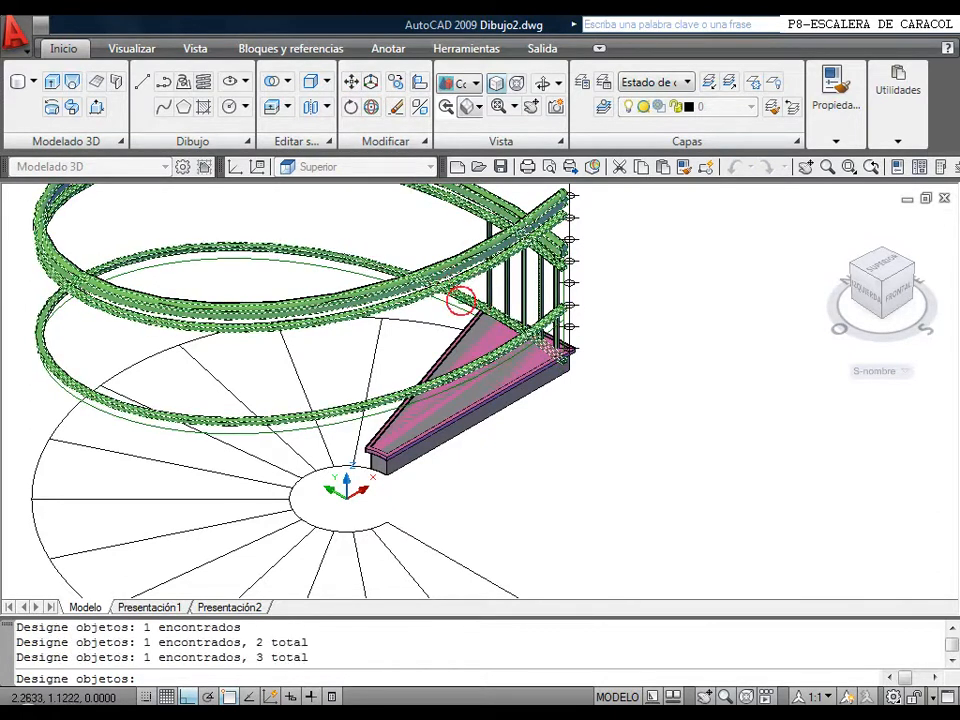
key("Escape")
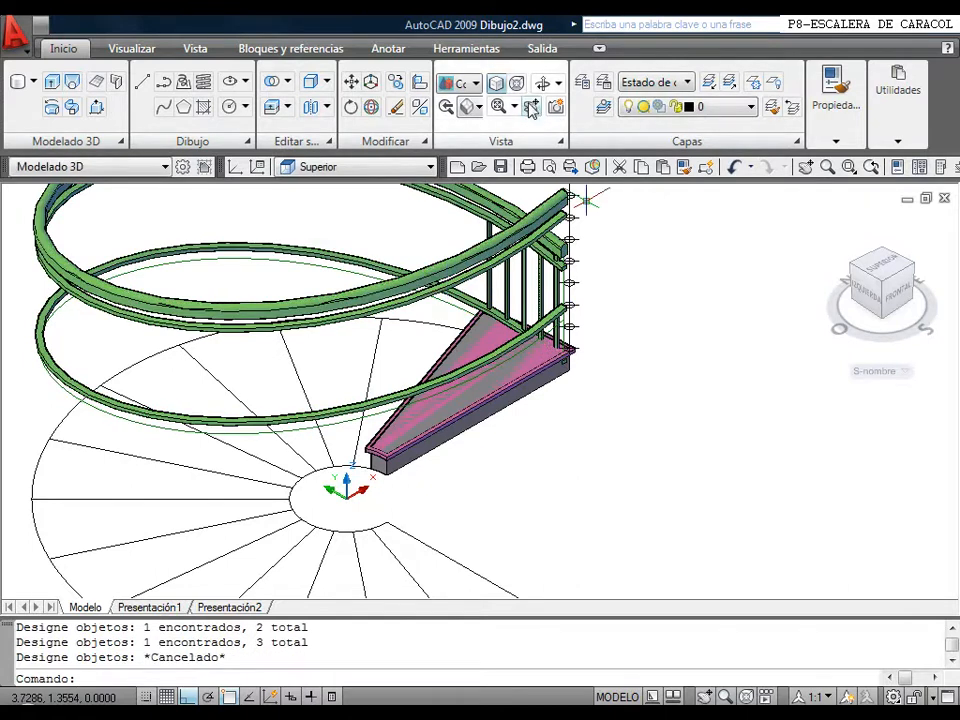
In 2D wireframe, move the handrail, helical rails and balusters up one riser height, using two neighbouring riser marks as reference points.
left_click(476, 83)
left_click(468, 124)
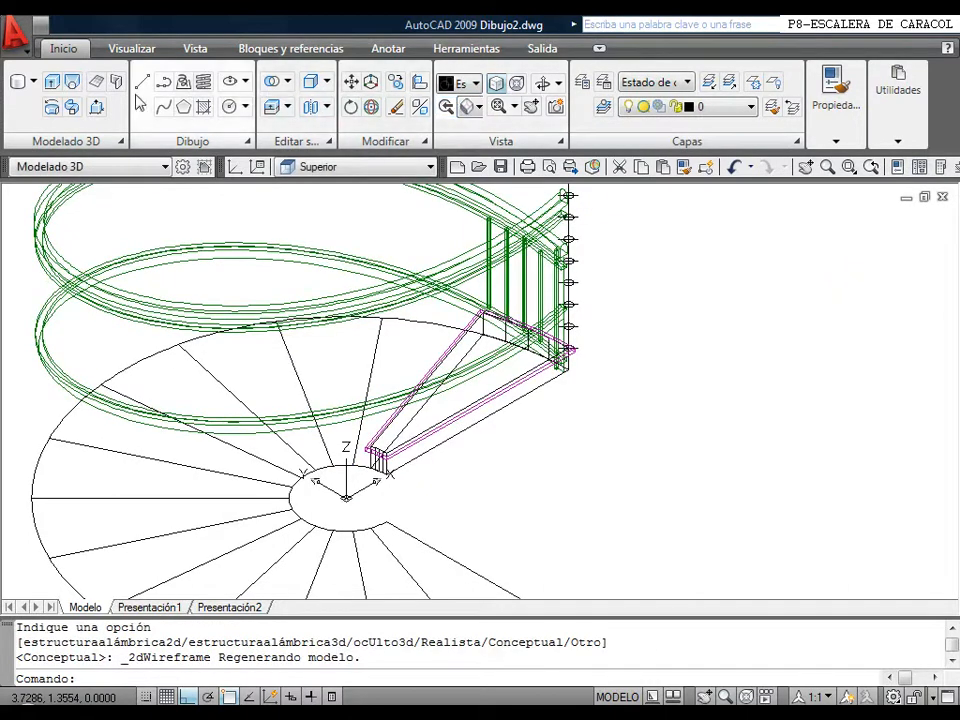
left_click(352, 86)
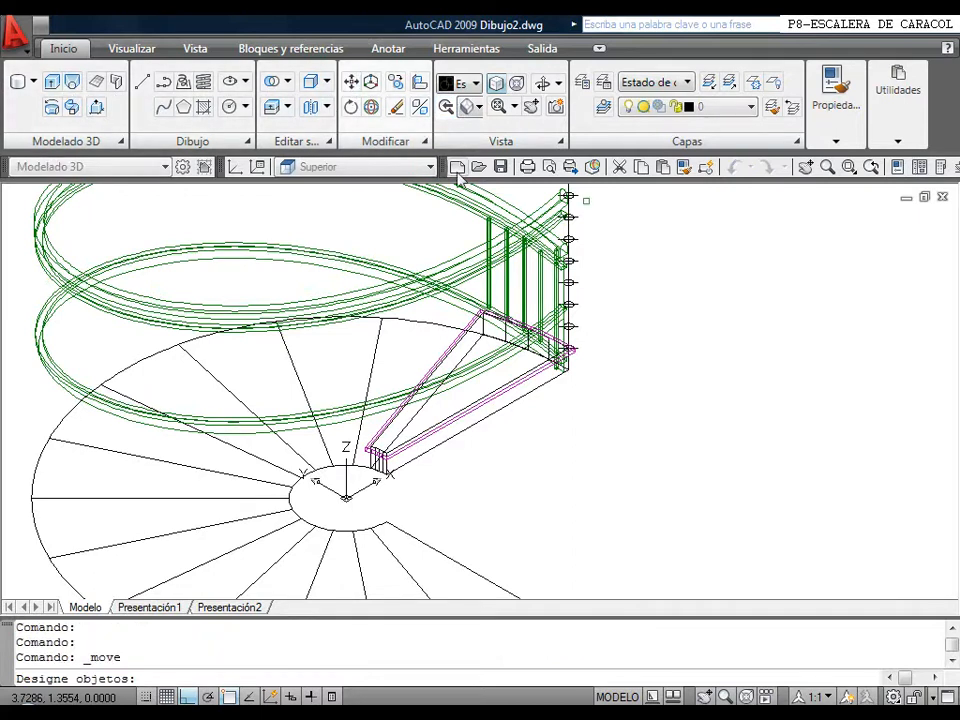
left_click(430, 252)
left_click(431, 256)
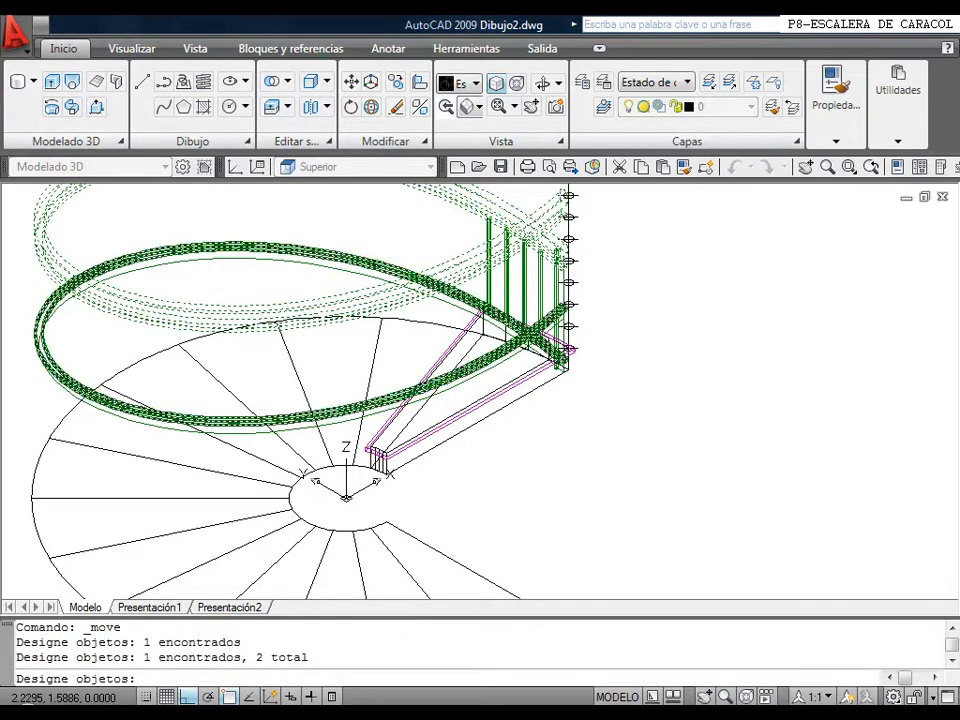
left_click(431, 284)
scroll(565, 315, "up", 3)
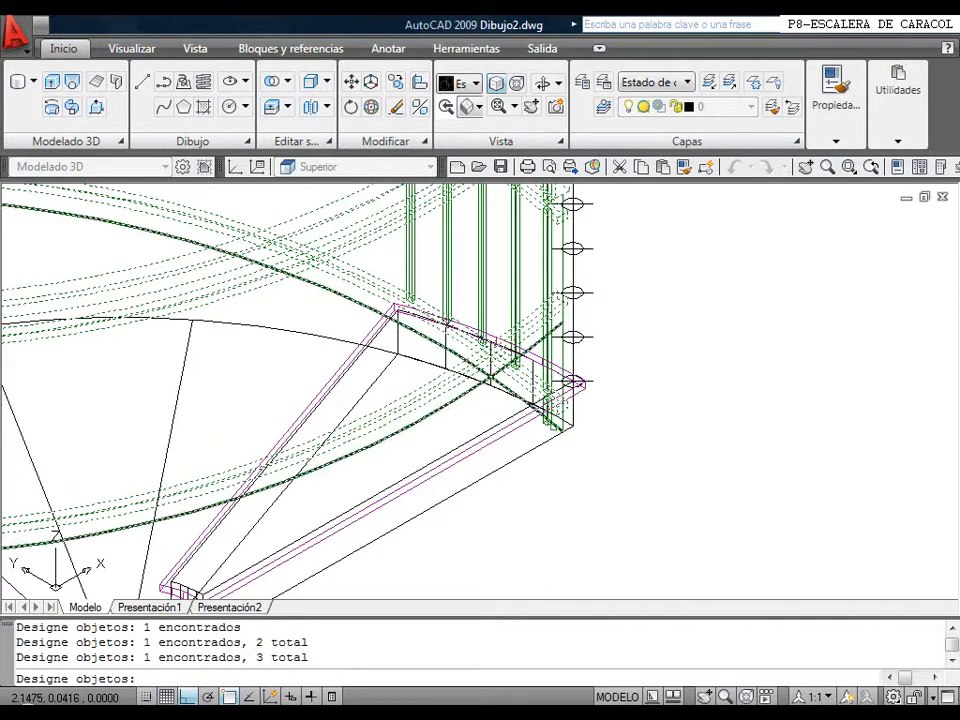
left_click(546, 420)
left_click(546, 300)
left_click(512, 293)
left_click(482, 279)
left_click(447, 268)
left_click(414, 262)
middle_click_drag(458, 276, 474, 375)
left_click(546, 313)
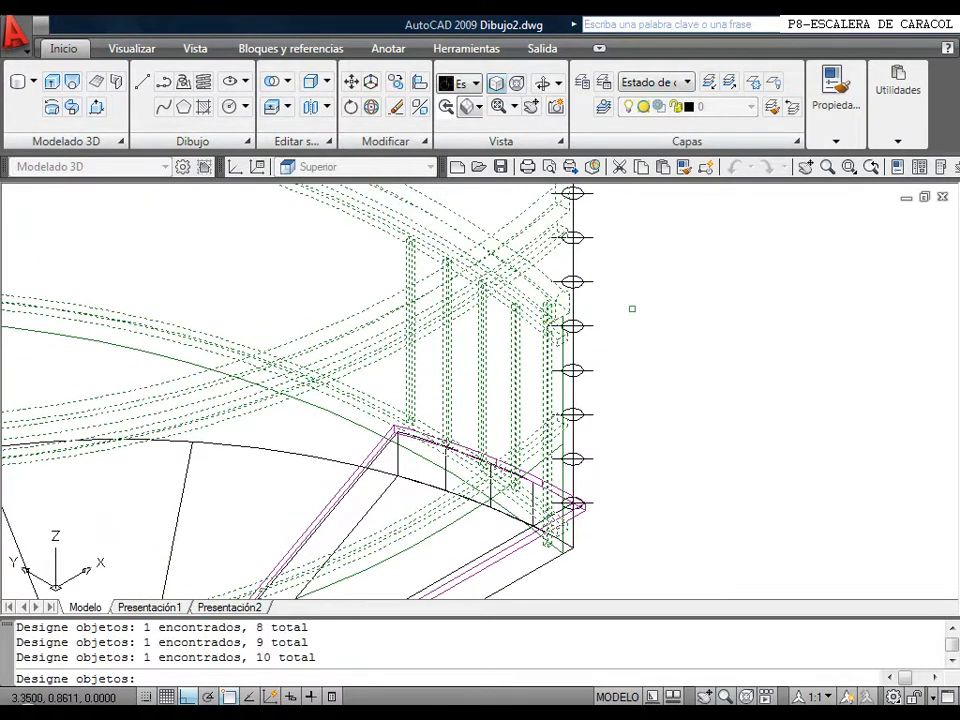
key("Return")
scroll(570, 294, "up", 5)
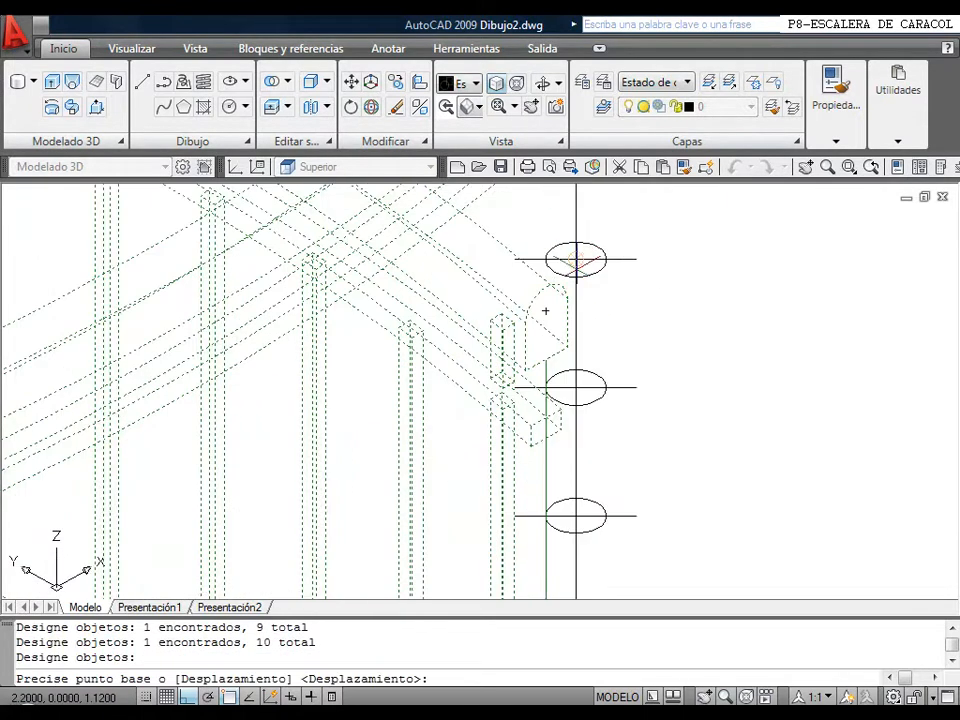
left_click(545, 311)
scroll(545, 311, "down", 2)
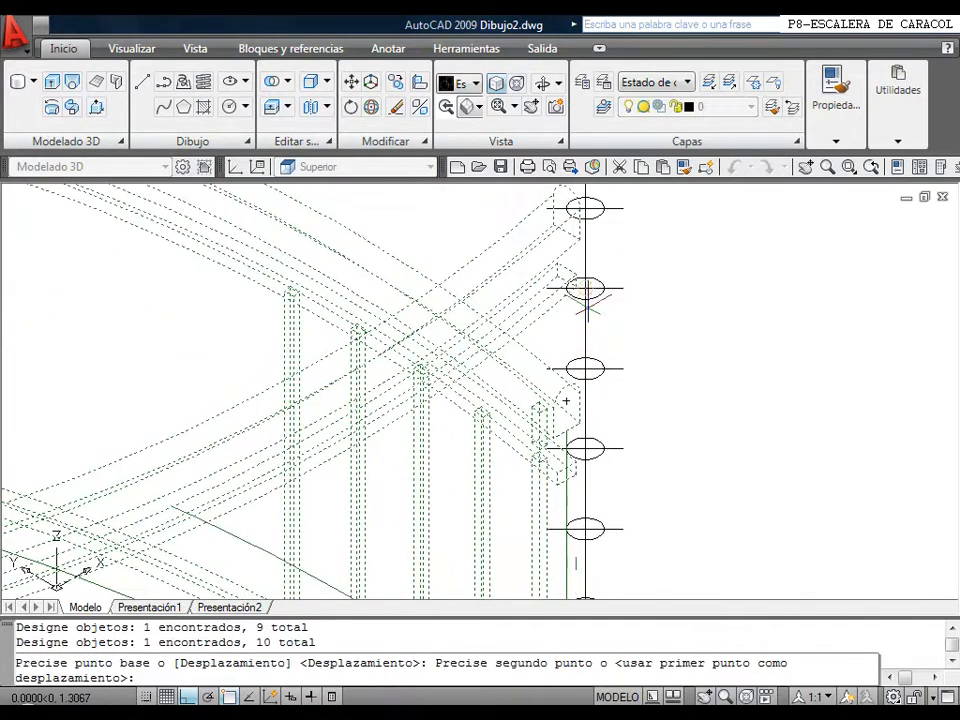
left_click(584, 302)
scroll(671, 296, "down", 5)
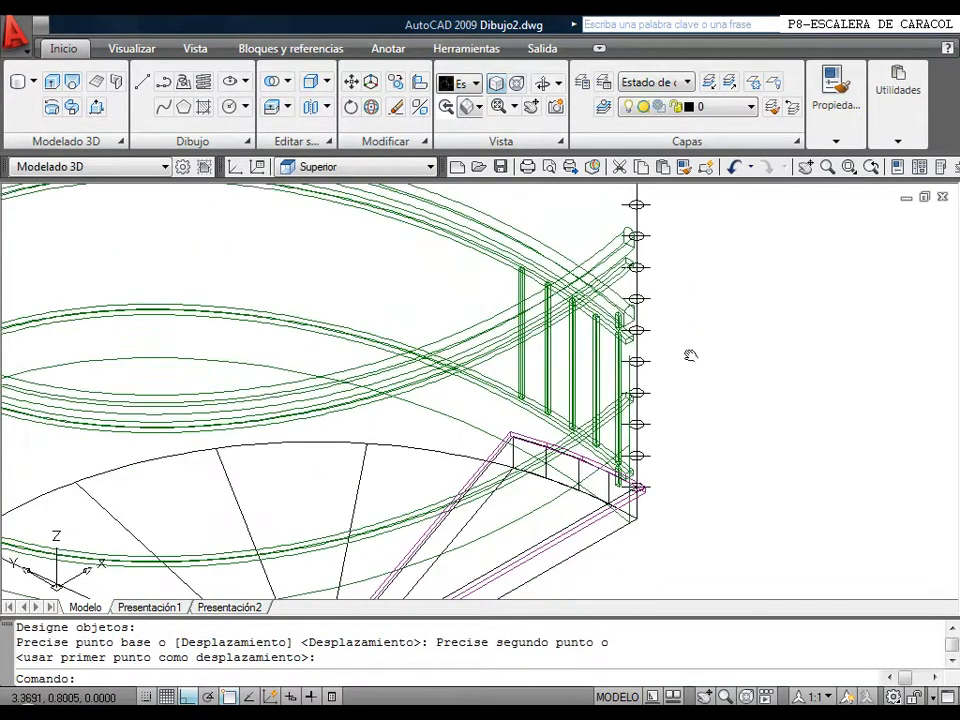
Apply the Conceptual visual style and inspect how the raised railing and balusters meet the first tread.
left_click(476, 83)
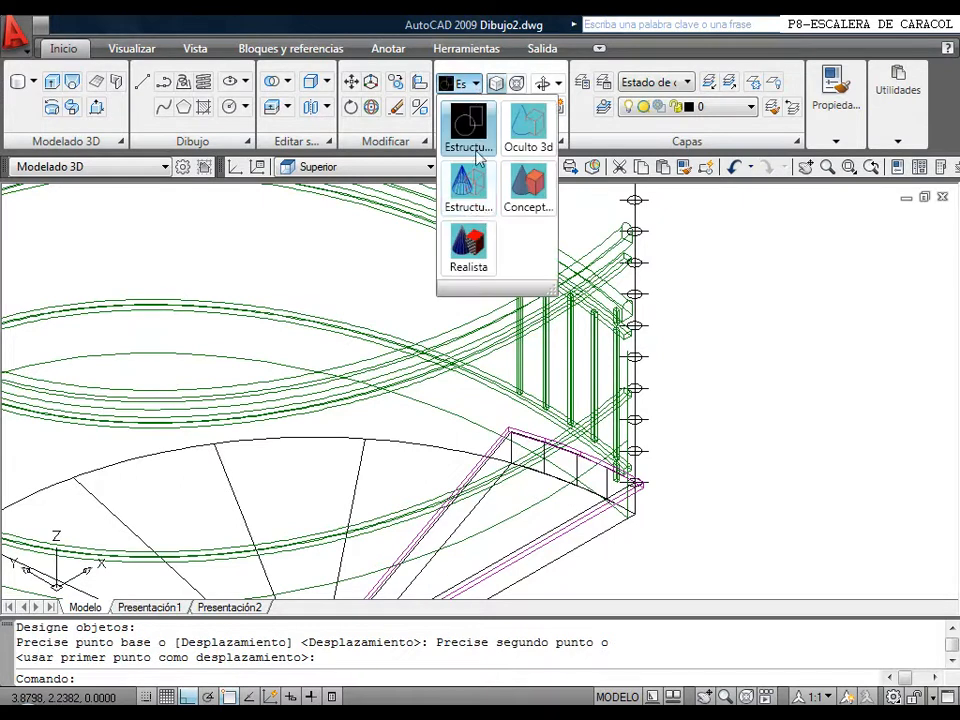
left_click(510, 206)
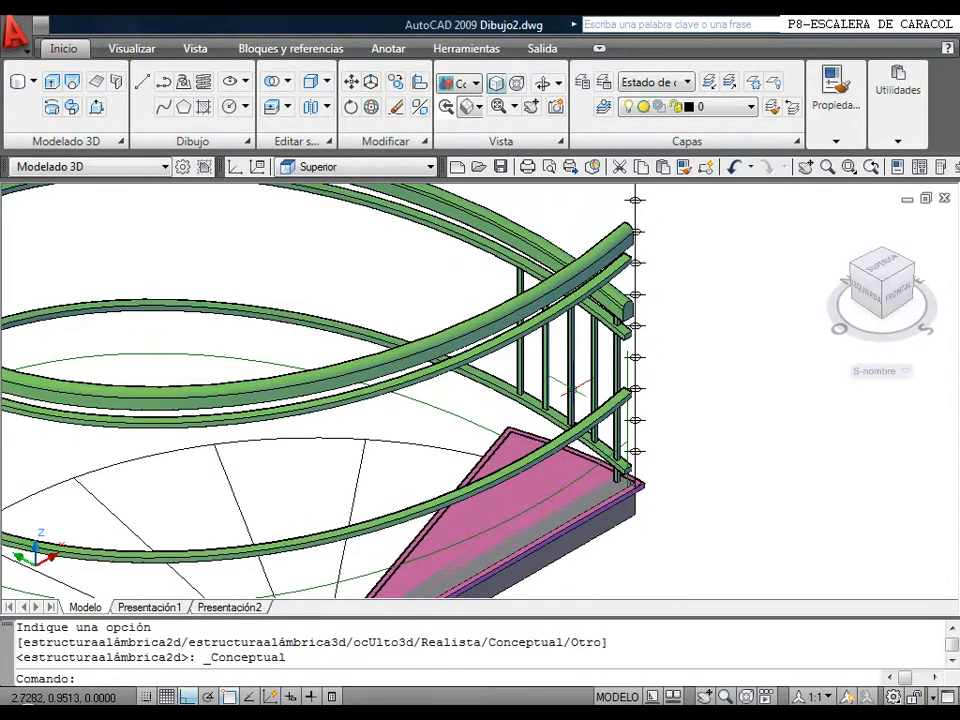
scroll(573, 390, "down", 3)
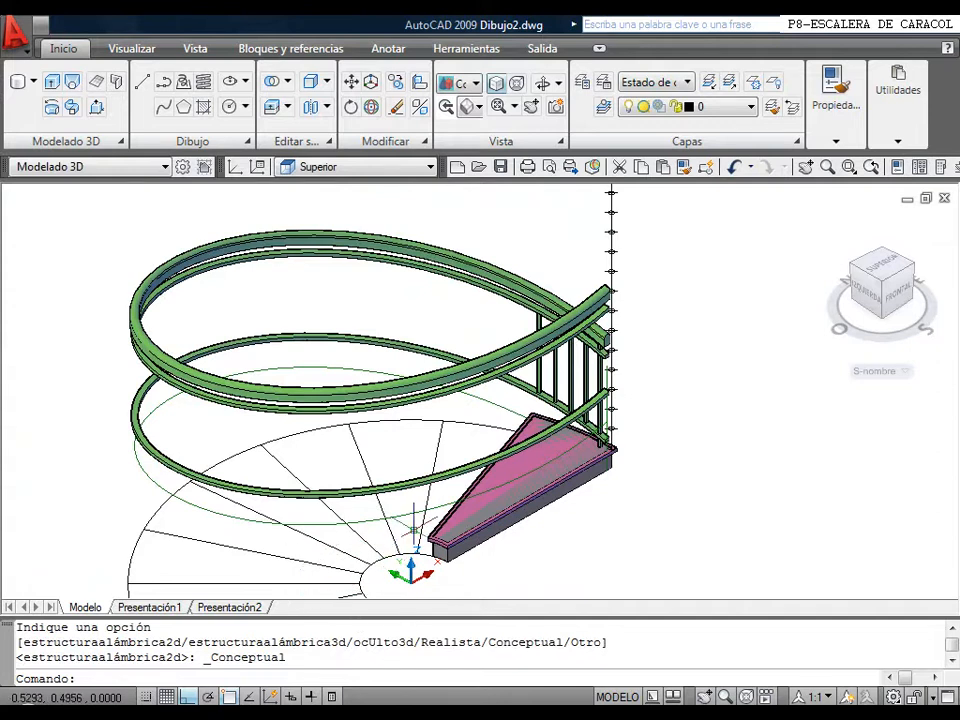
scroll(645, 429, "up", 5)
middle_click_drag(645, 407, 642, 332)
scroll(666, 375, "down", 4)
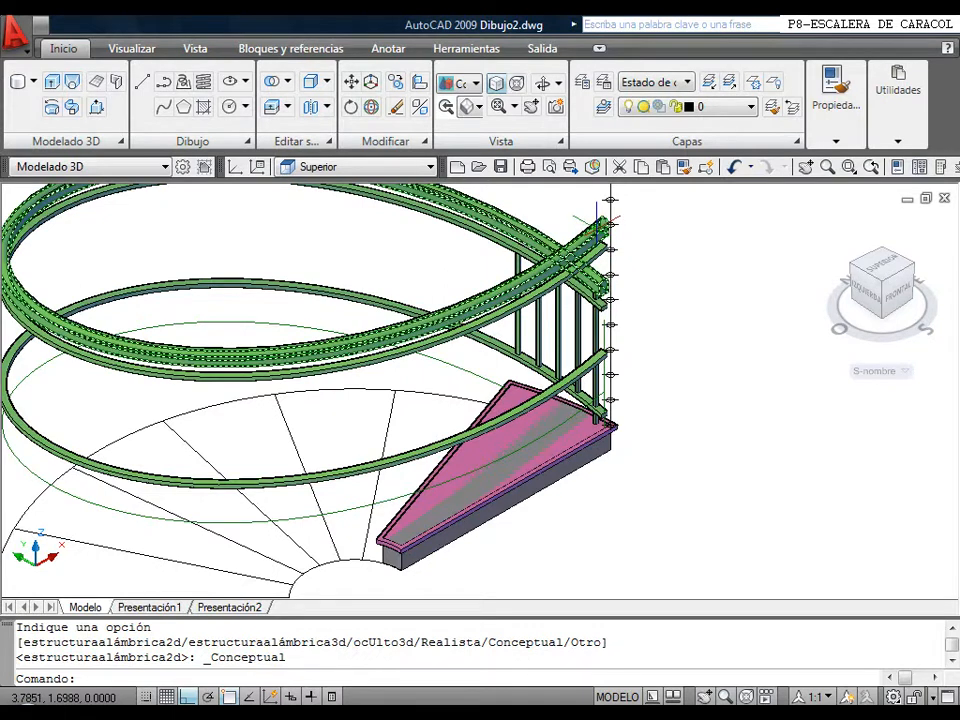
Assign the thick upper handrail to the layer 3D-Pasamanos and clear the selection.
left_click(604, 212)
left_click(737, 104)
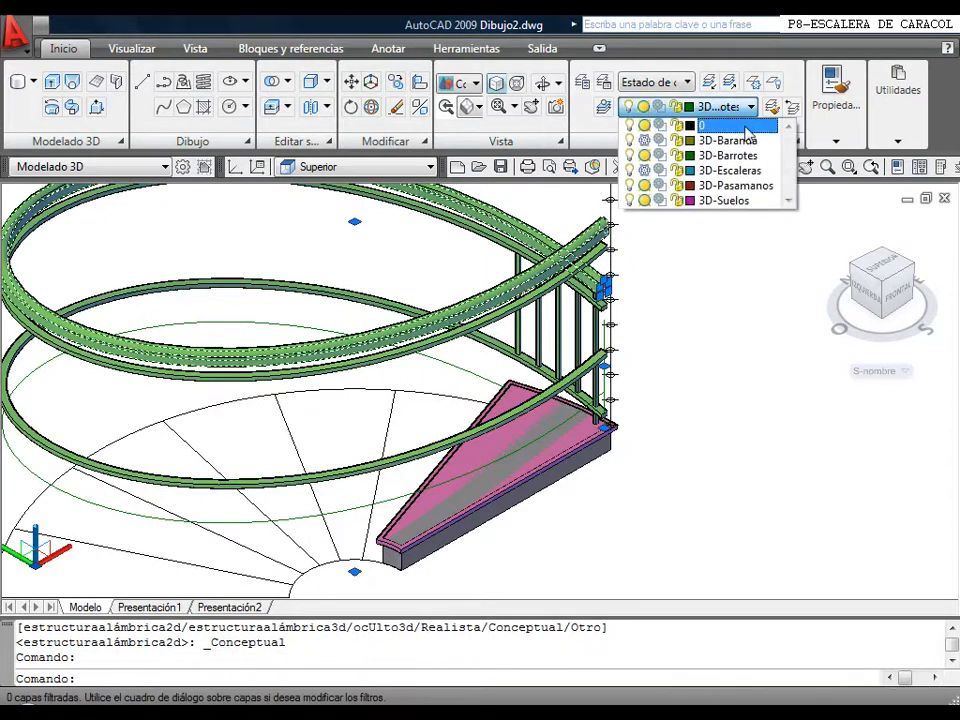
left_click(750, 188)
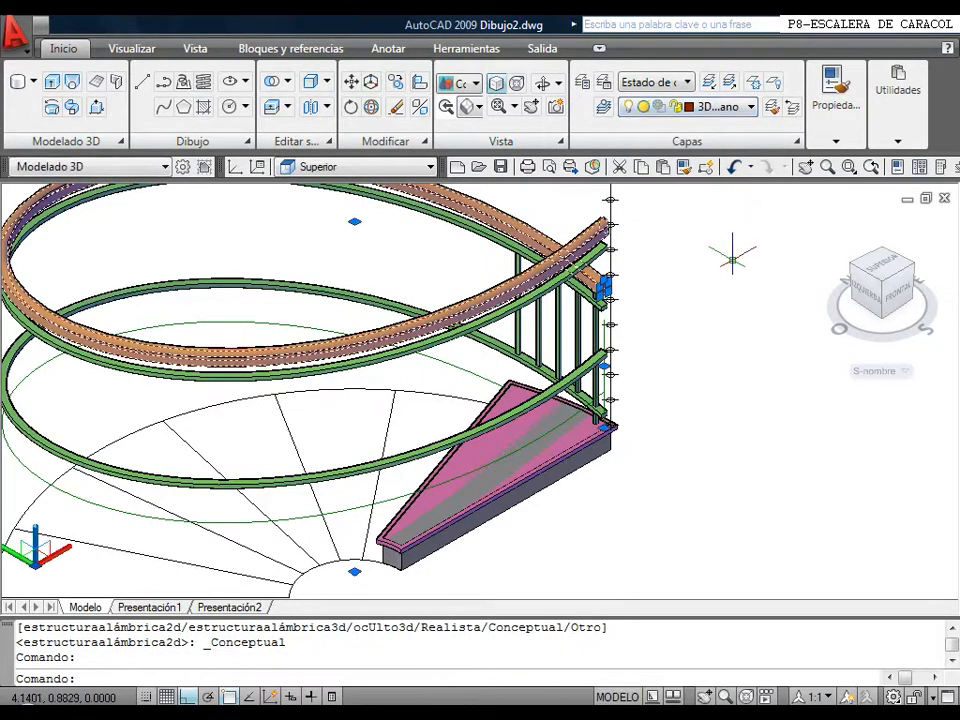
key("Escape")
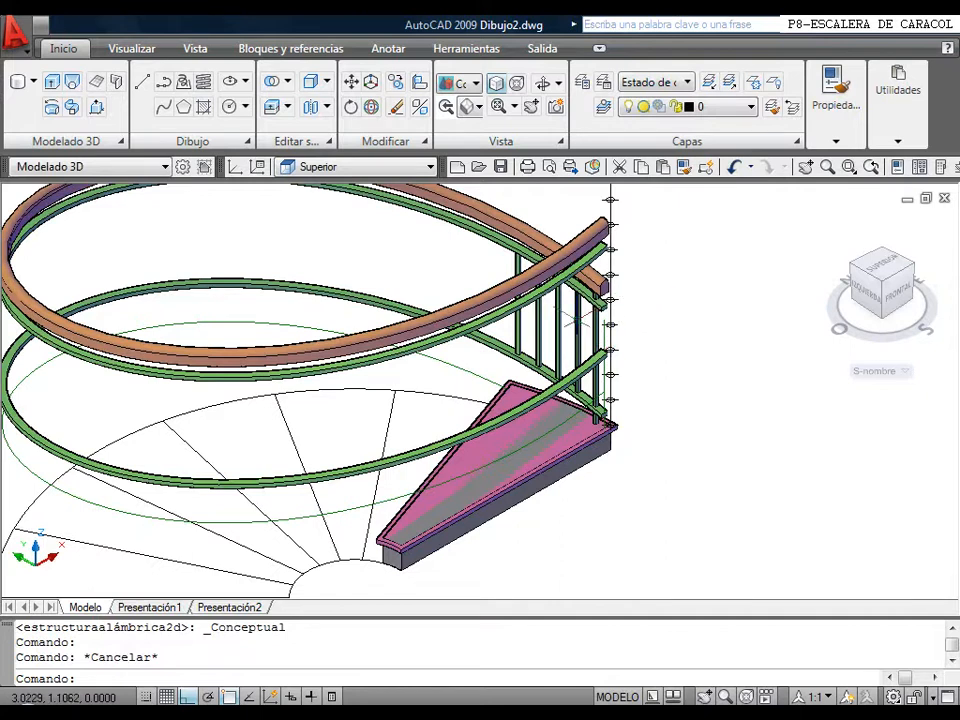
Start defining a block named pieza and pick the solid of the first step as its first object.
left_click(280, 47)
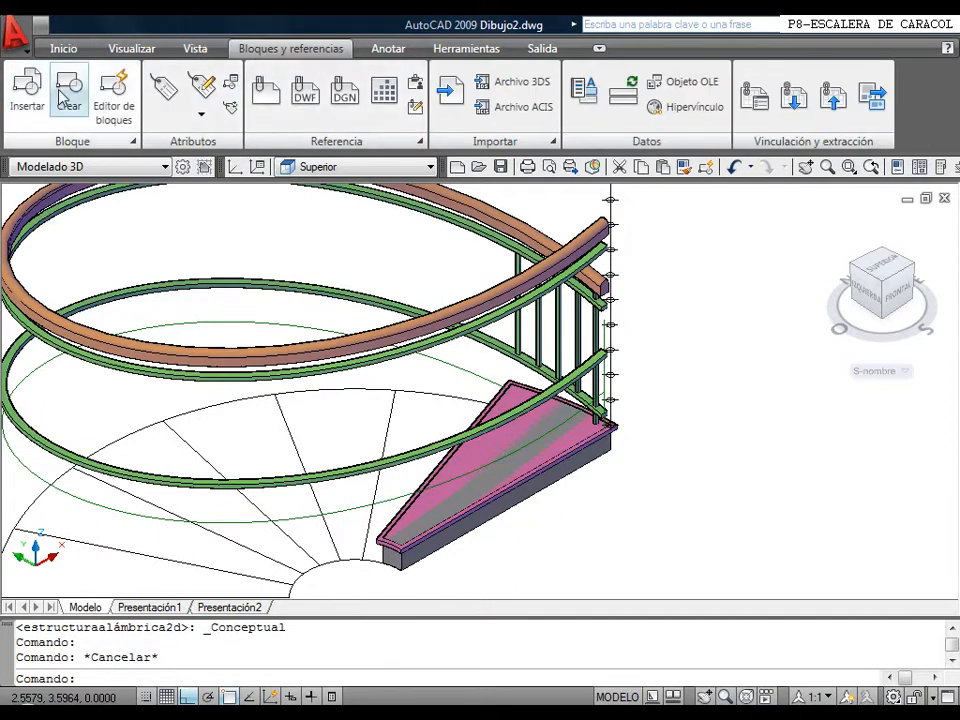
left_click(64, 96)
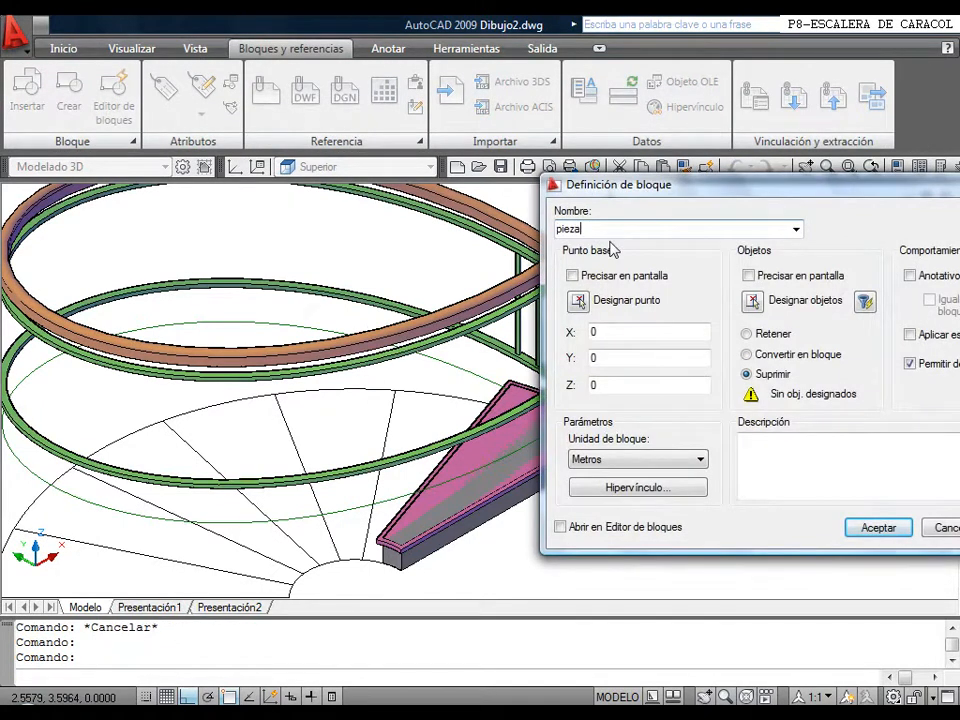
left_click(752, 302)
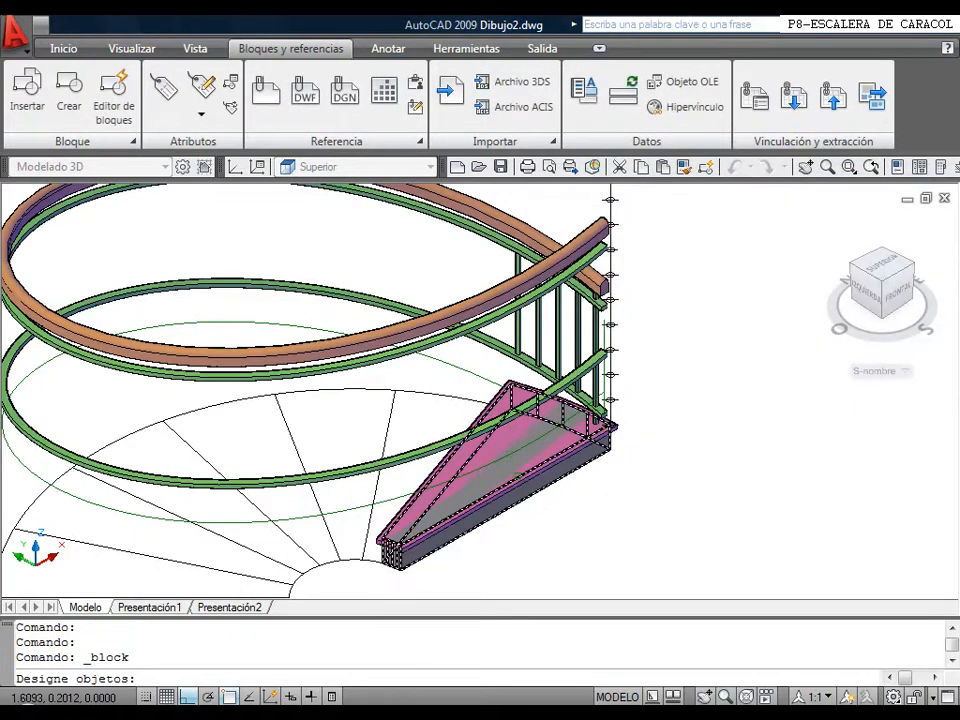
left_click(525, 479)
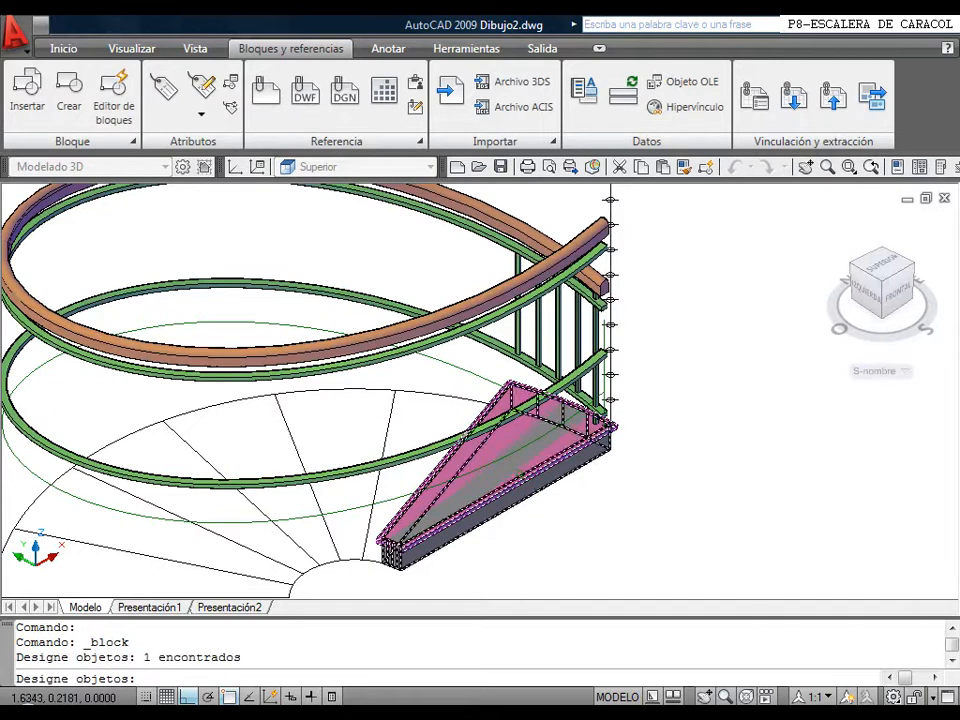
Add the five balusters above the tread to the selection and define the block pieza in metres at 0,0,0, converting the originals to a block.
left_click(519, 300)
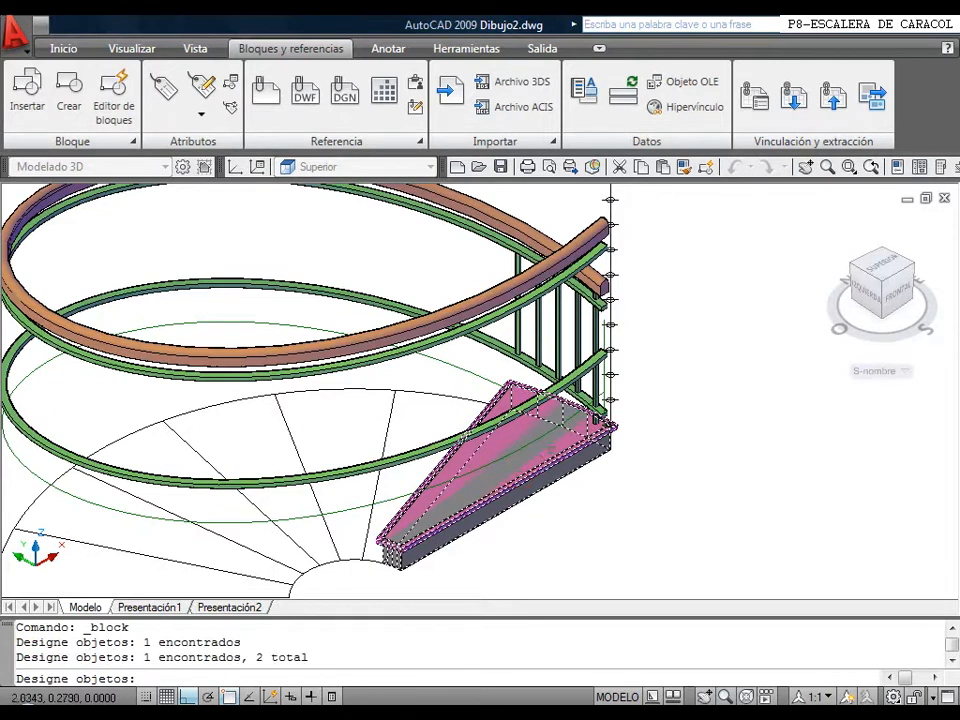
left_click(538, 305)
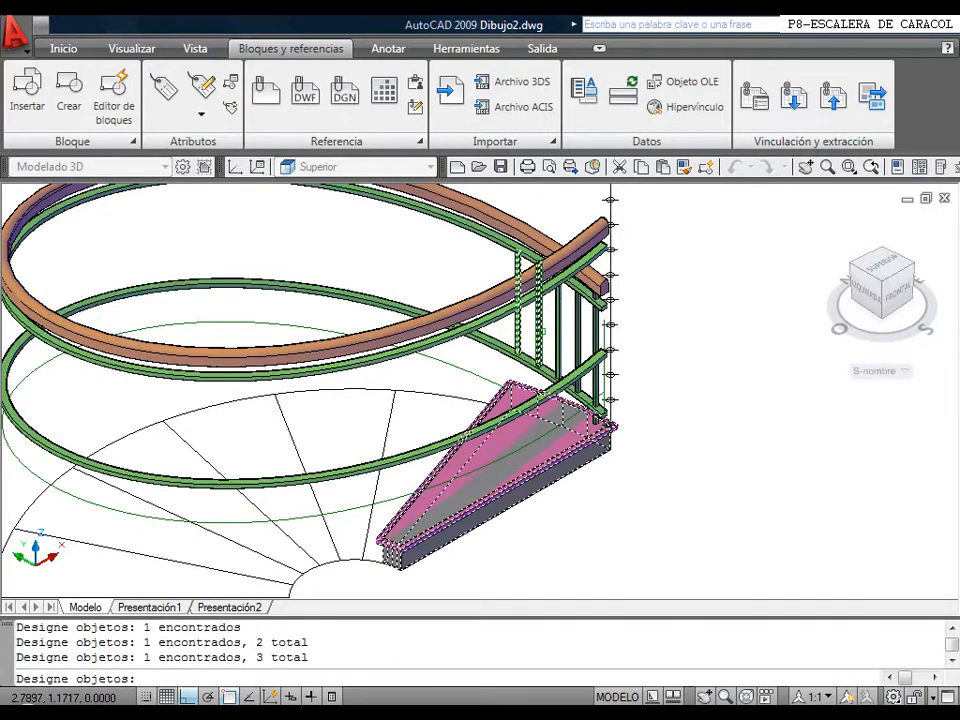
left_click(557, 325)
left_click(558, 331)
left_click(577, 336)
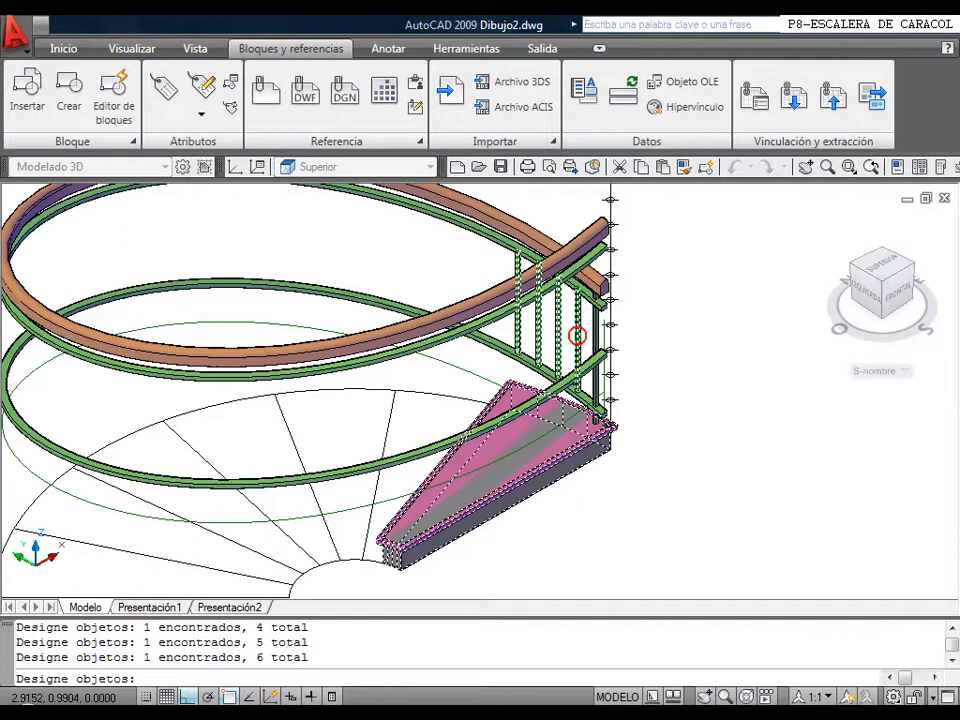
left_click(594, 334)
scroll(590, 455, "up", 5)
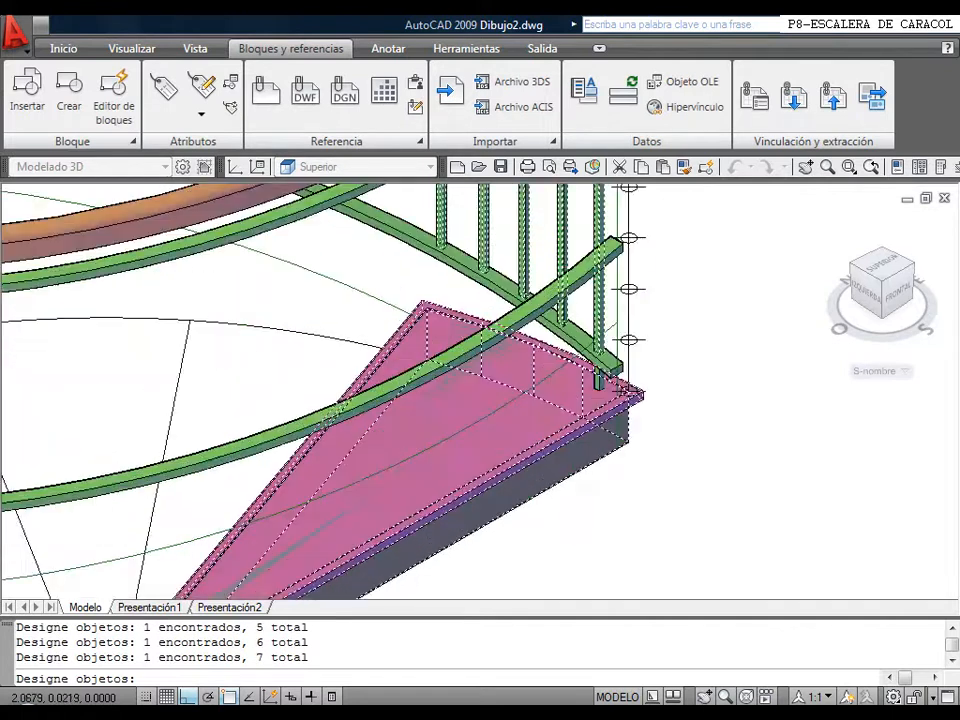
mouse_move(590, 391)
middle_mouse_down()
mouse_move(558, 489)
mouse_move(556, 576)
middle_mouse_up()
middle_click_drag(568, 328, 559, 478)
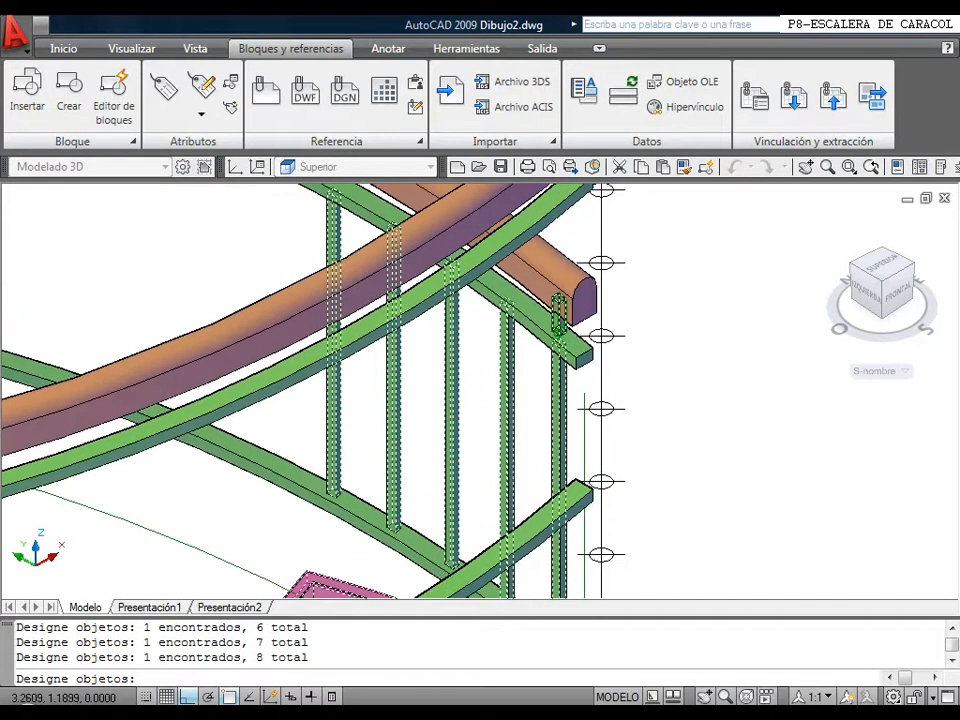
key("Return")
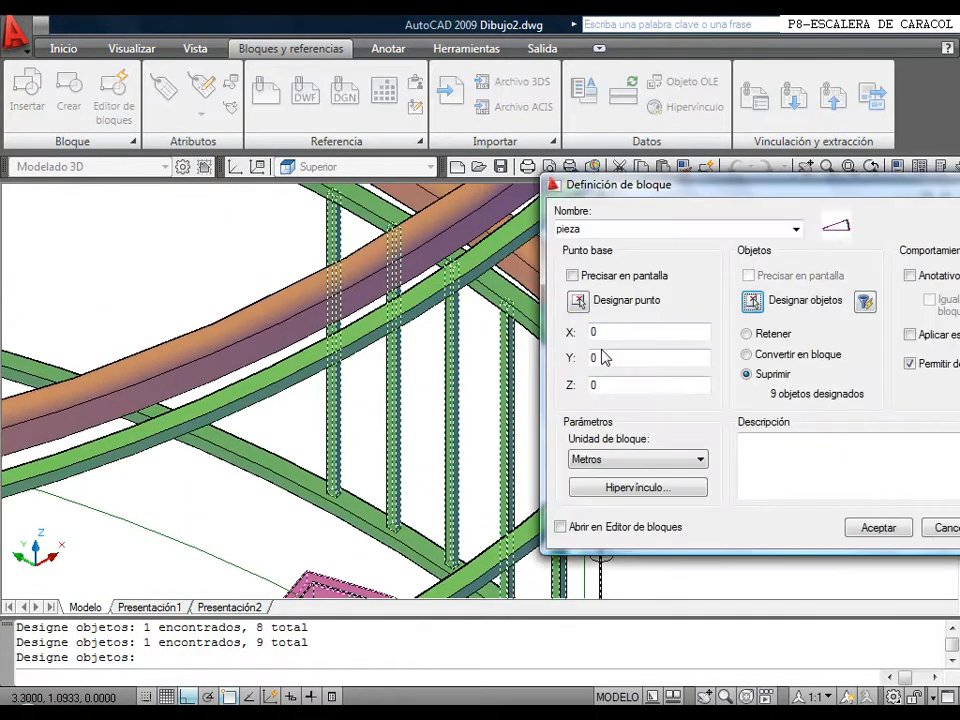
left_click(748, 358)
left_click(884, 526)
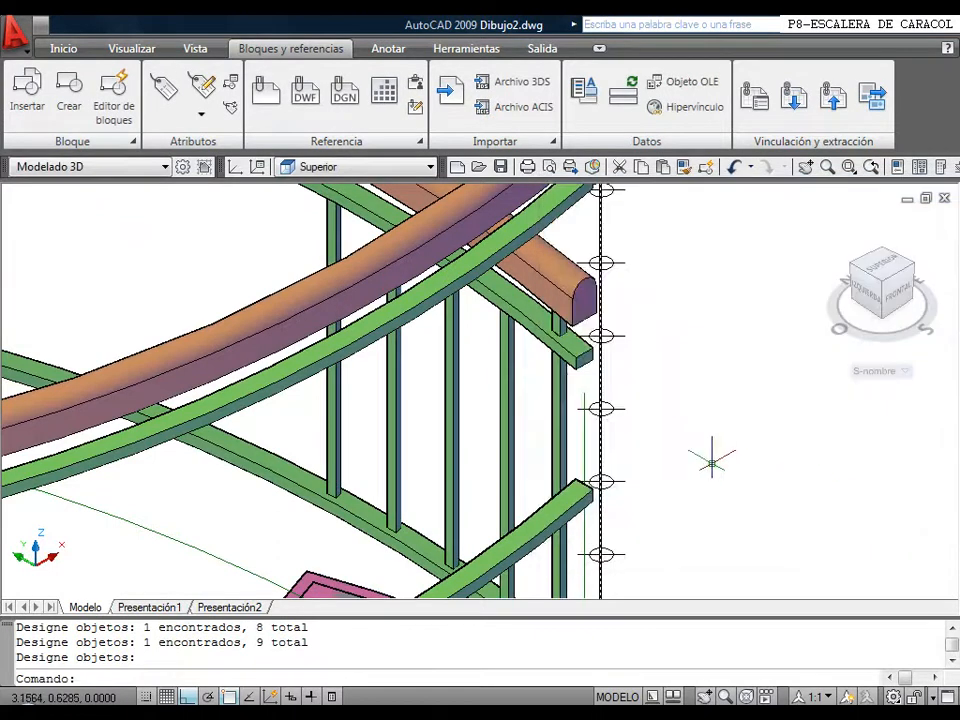
Create a polar array of the step block about the stair centre at 0,0 with 15 elements over 270 degrees, rotating the copies.
scroll(729, 466, "down", 5)
scroll(622, 340, "down", 2)
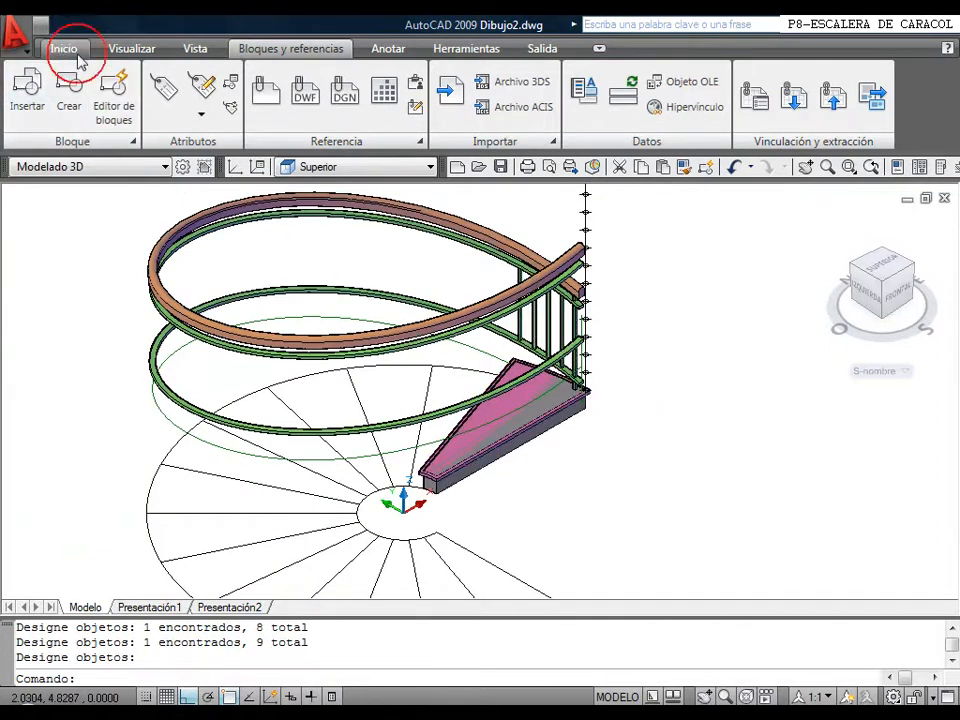
left_click(62, 48)
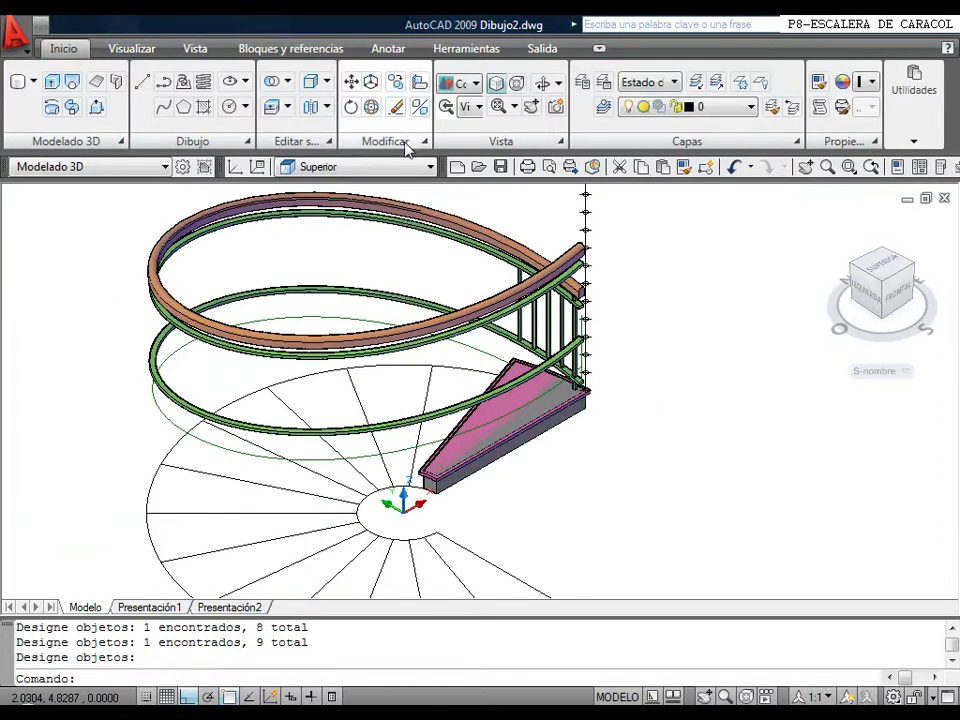
left_click(405, 141)
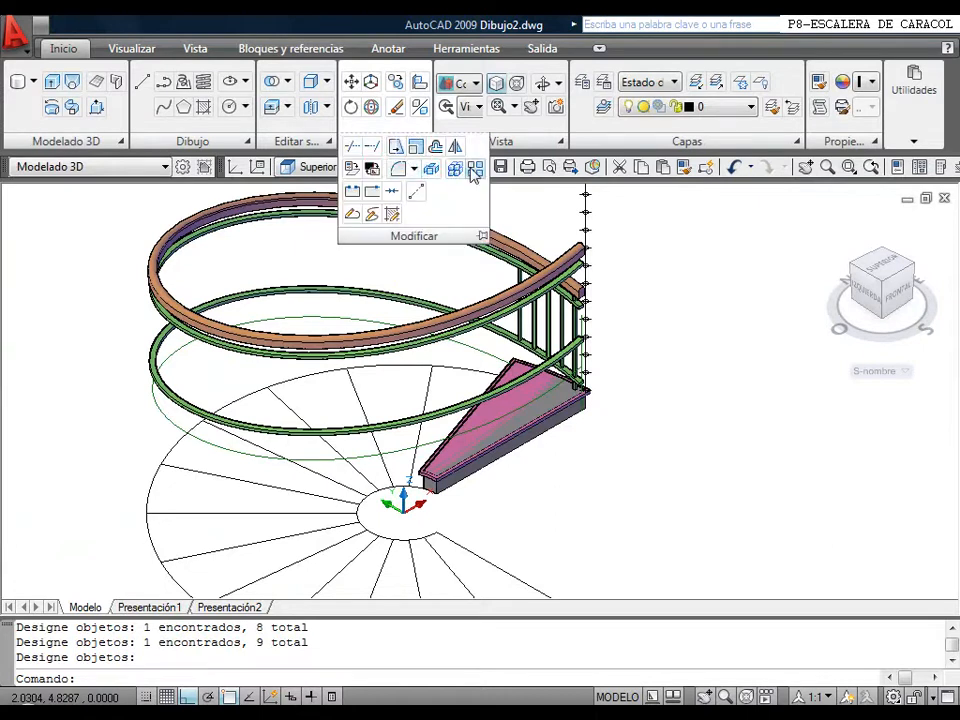
left_click(473, 172)
left_click(585, 226)
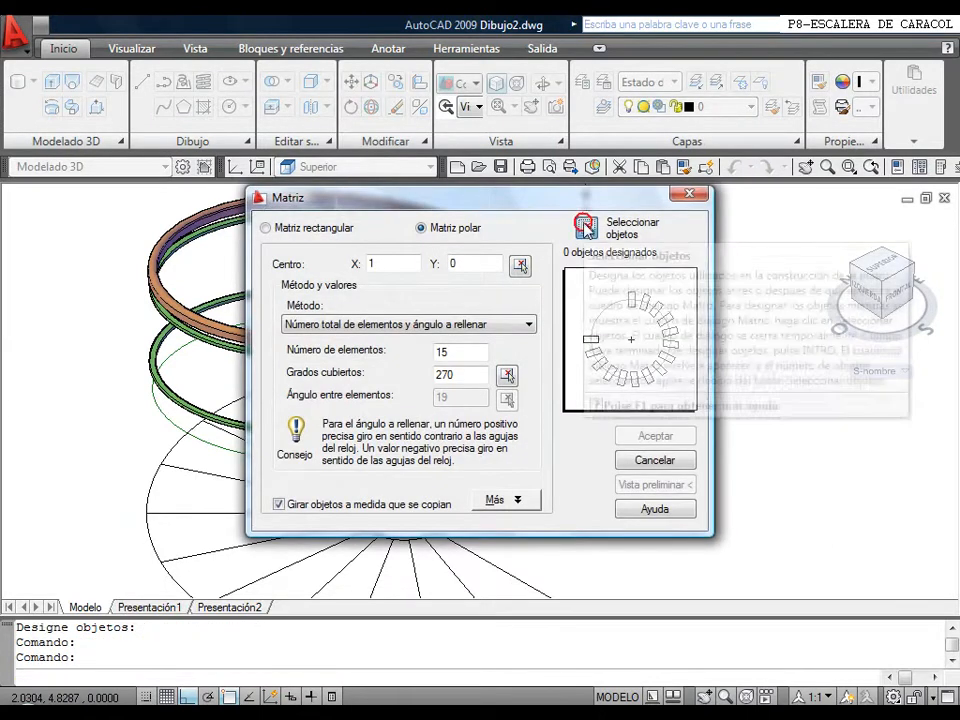
left_click(505, 415)
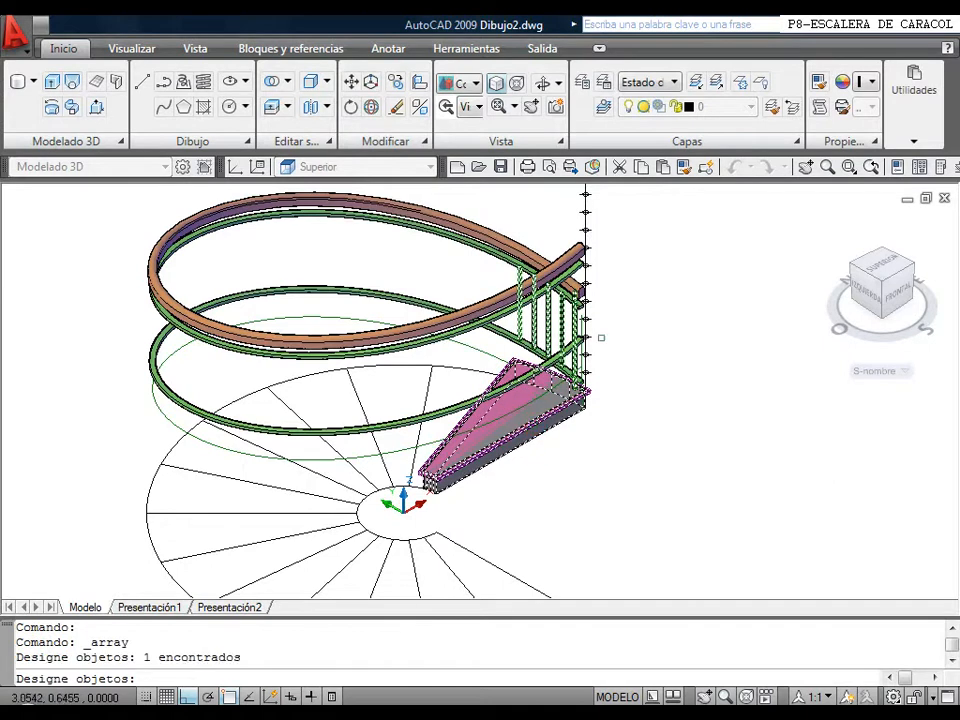
key("Return")
left_click(518, 265)
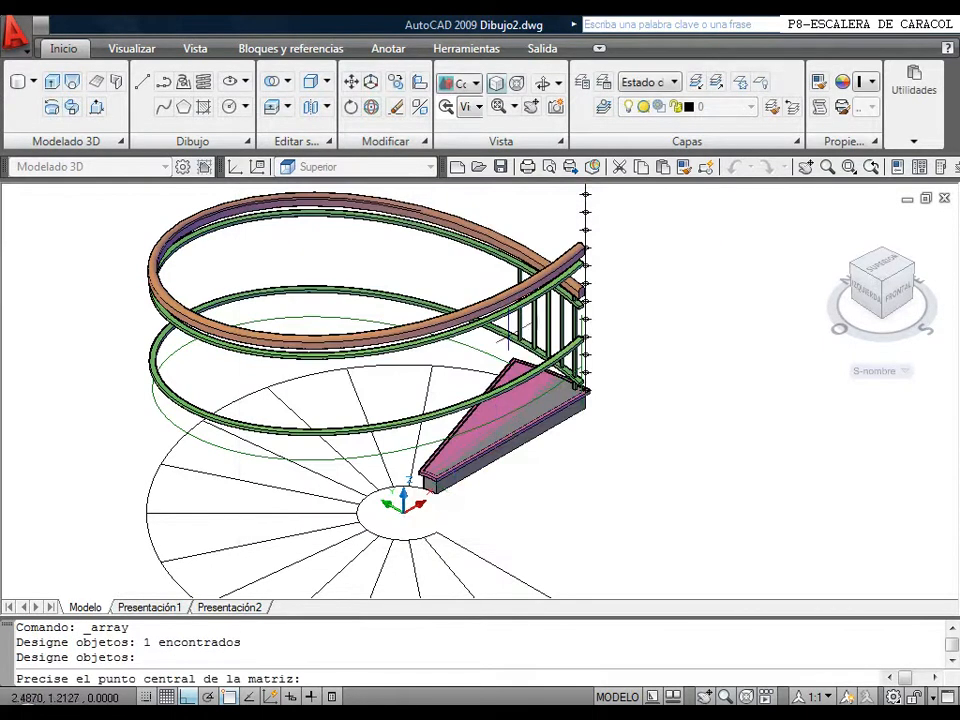
left_click(404, 511)
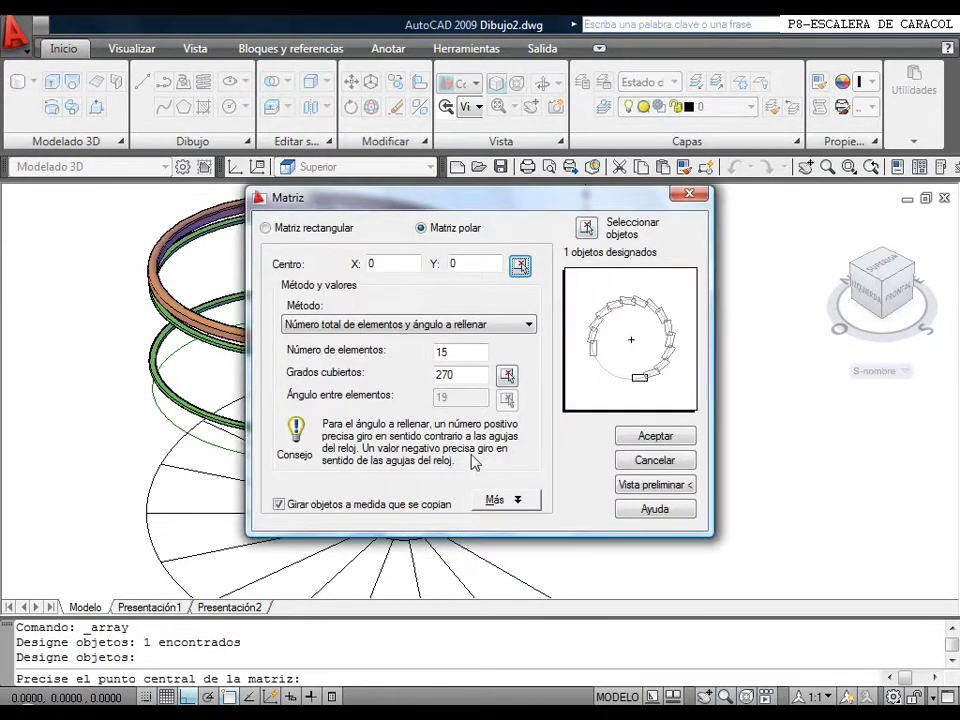
left_click(632, 441)
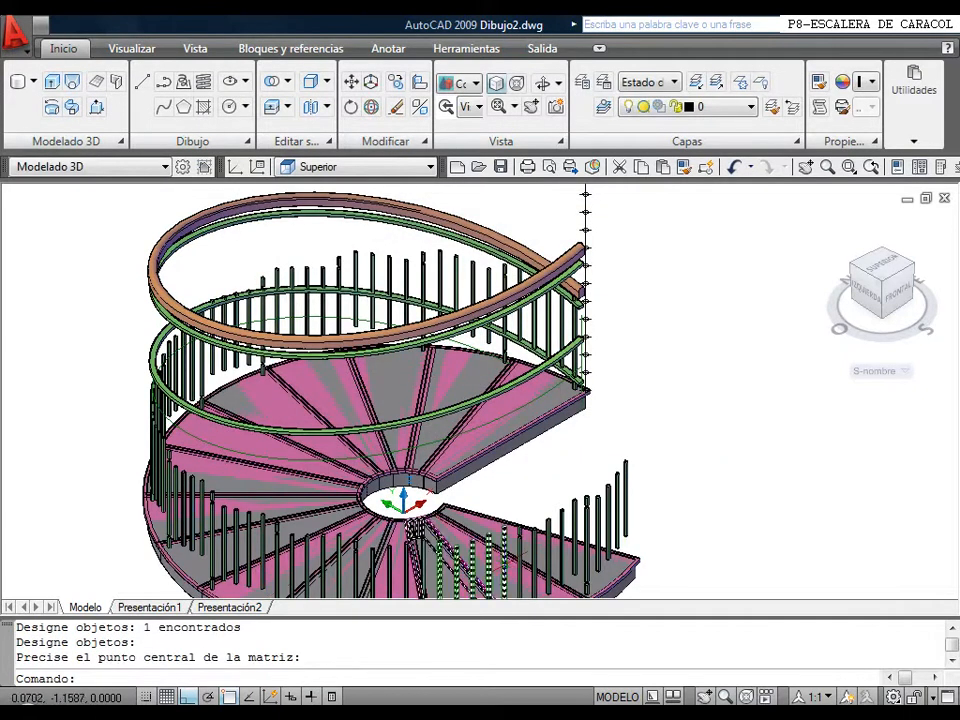
Delete the last arrayed step block at the open end of the stair, together with its balusters.
middle_click_drag(482, 505, 458, 435)
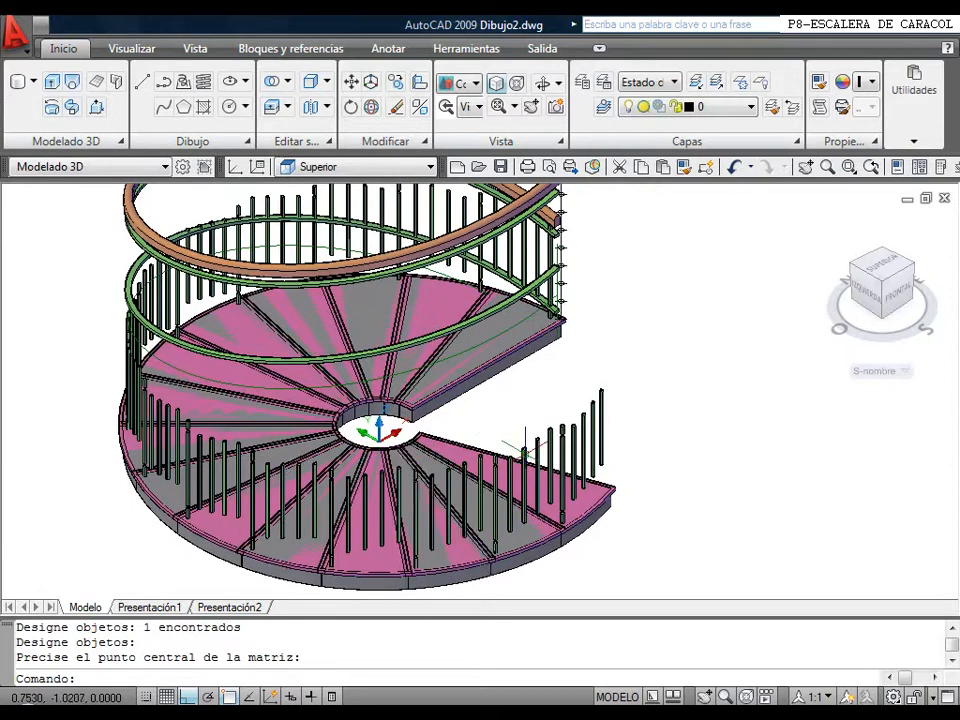
left_click(591, 468)
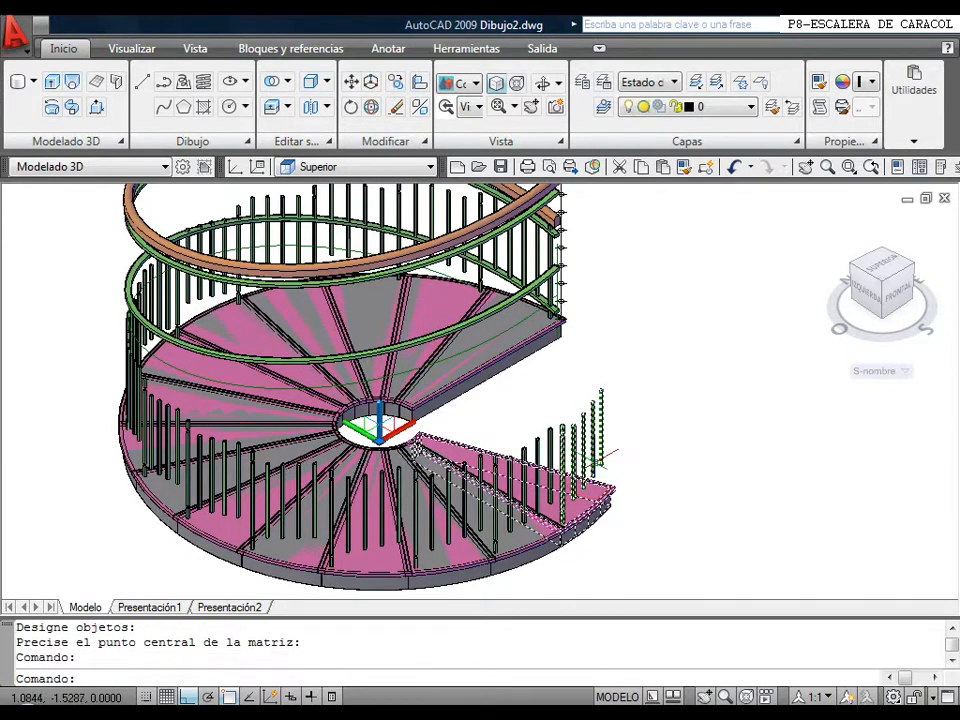
key("Delete")
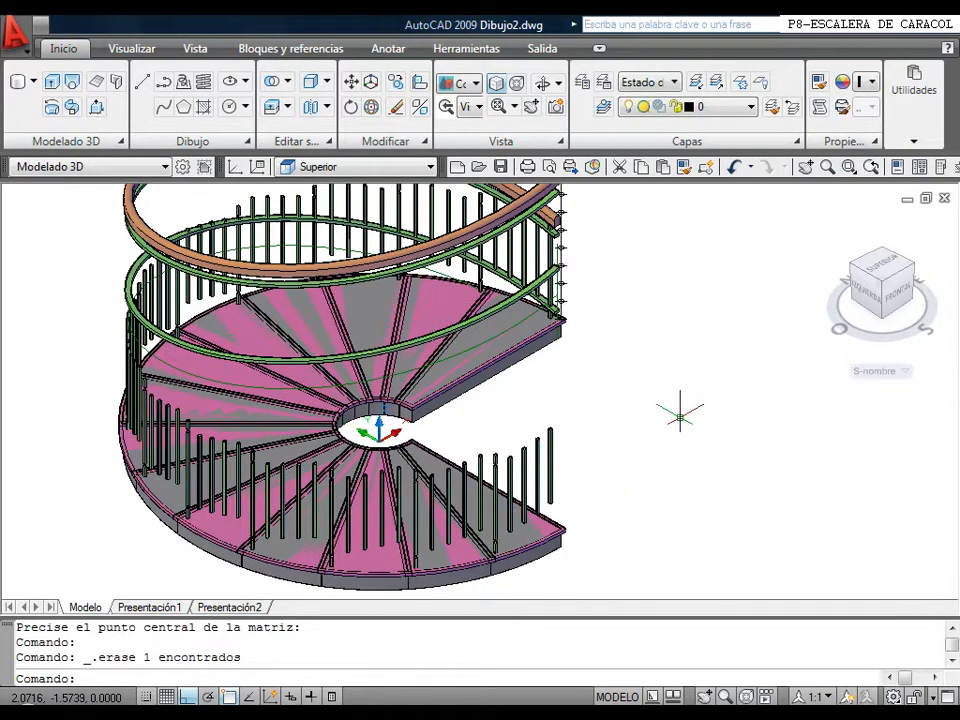
Switch the model's visual style from Conceptual to 2D wireframe.
middle_click_drag(621, 377, 679, 452)
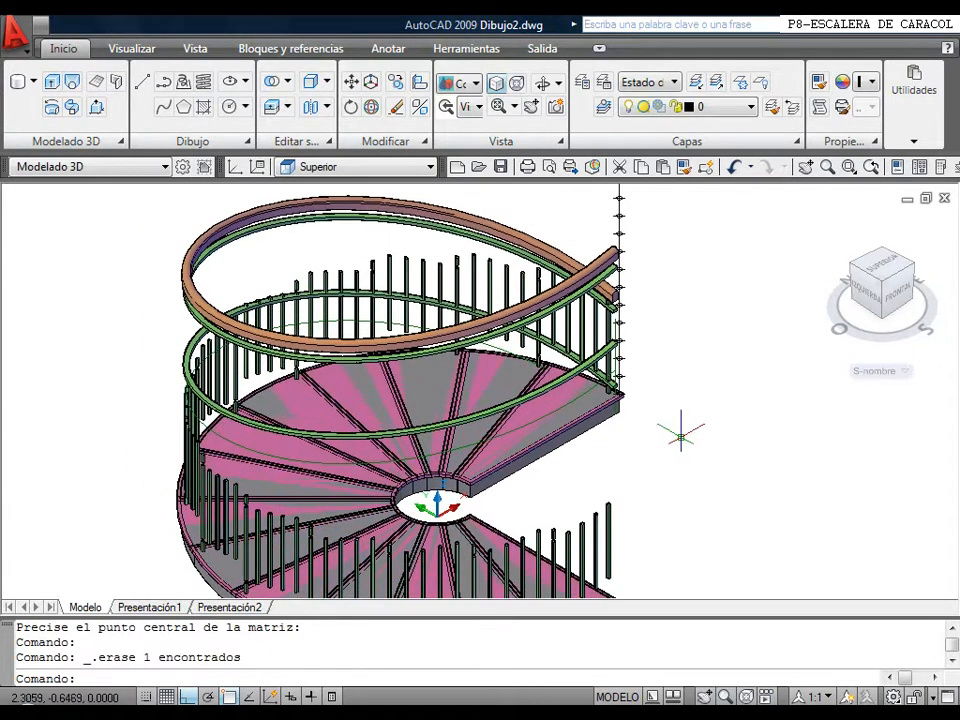
left_click(476, 86)
left_click(472, 117)
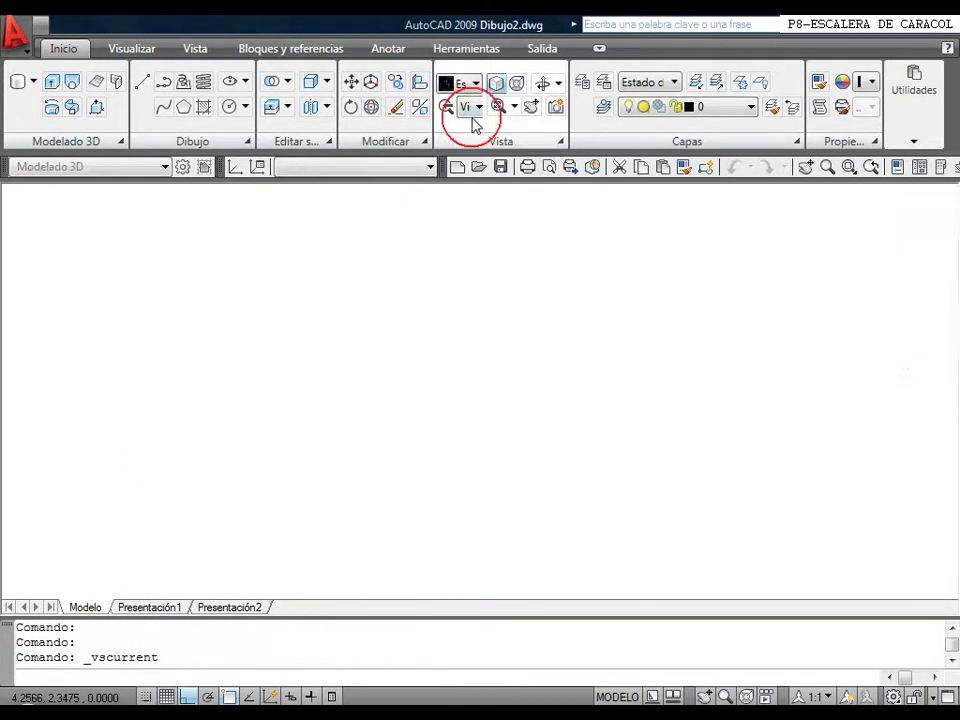
Move the second step block straight up by one division of the vertical reference line, ending at the line's top endpoint.
middle_click_drag(520, 370, 503, 363)
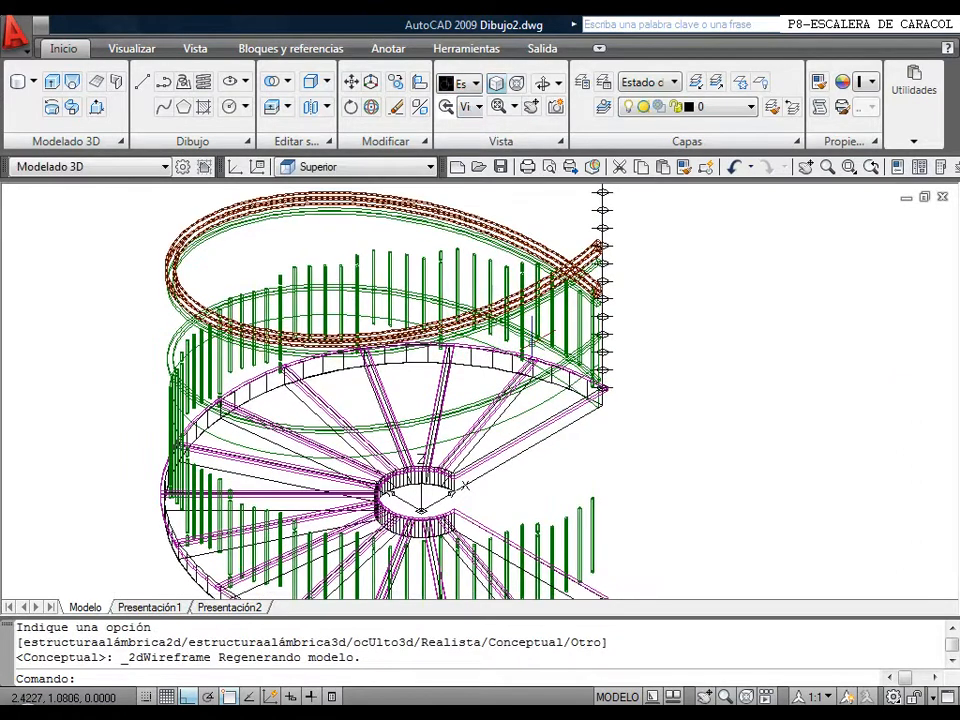
scroll(545, 372, "up", 4)
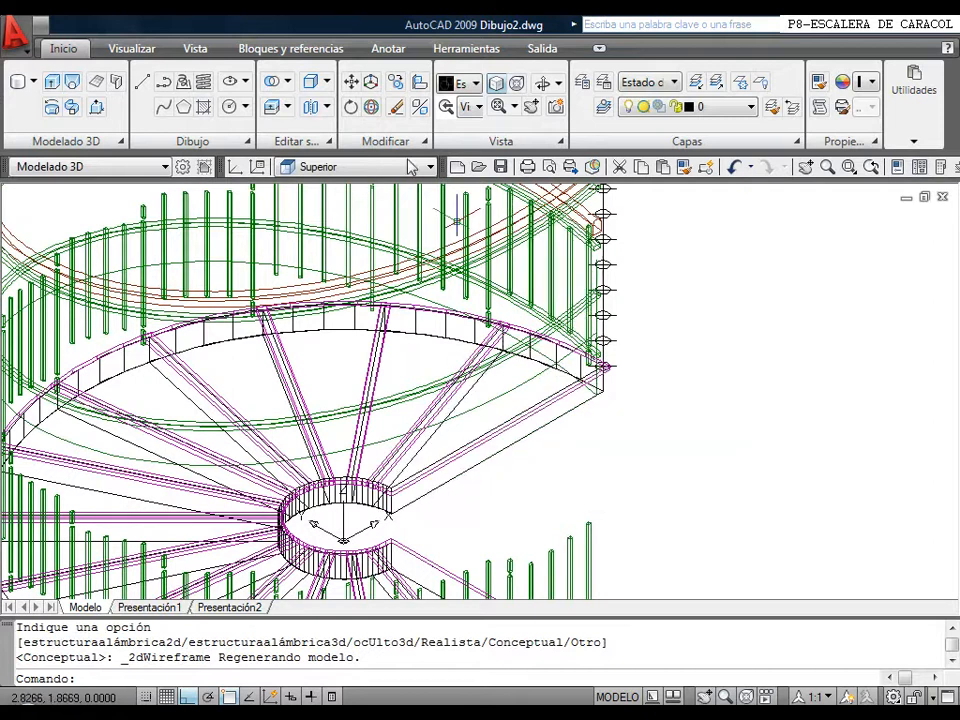
left_click(351, 81)
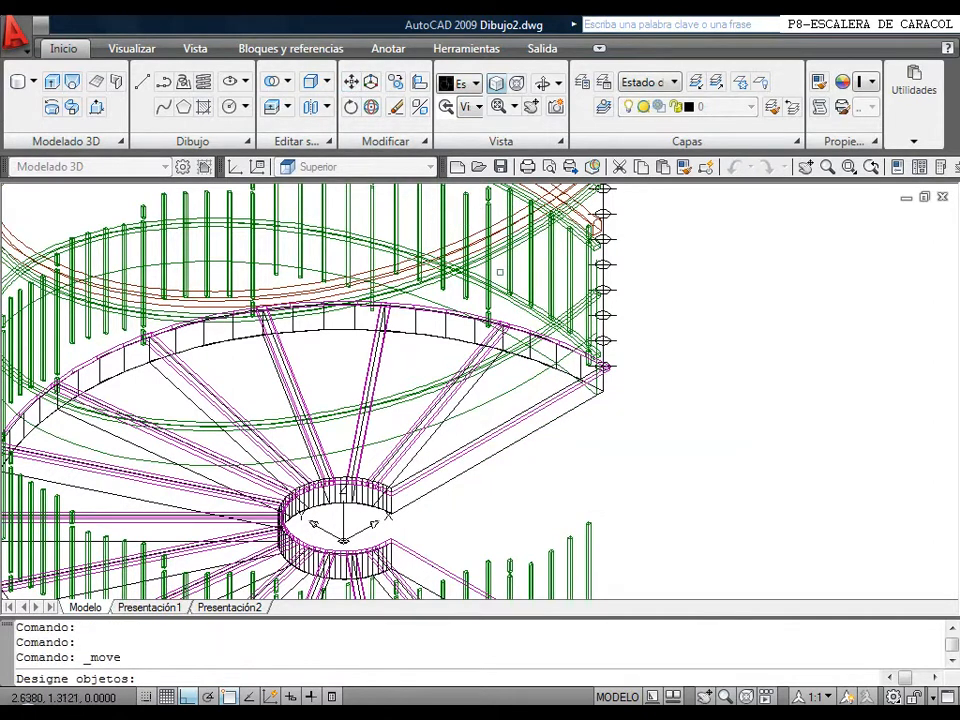
left_click(488, 276)
key("Return")
middle_click_drag(607, 288, 603, 325)
scroll(600, 326, "down", 4)
scroll(592, 240, "up", 1)
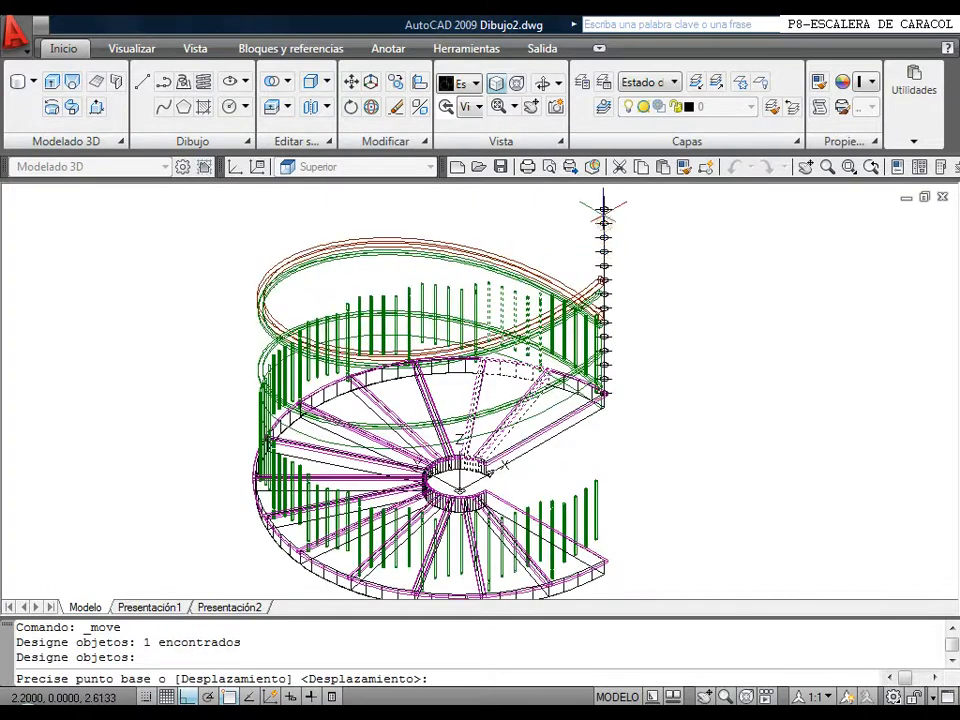
left_click(604, 207)
left_click(605, 205)
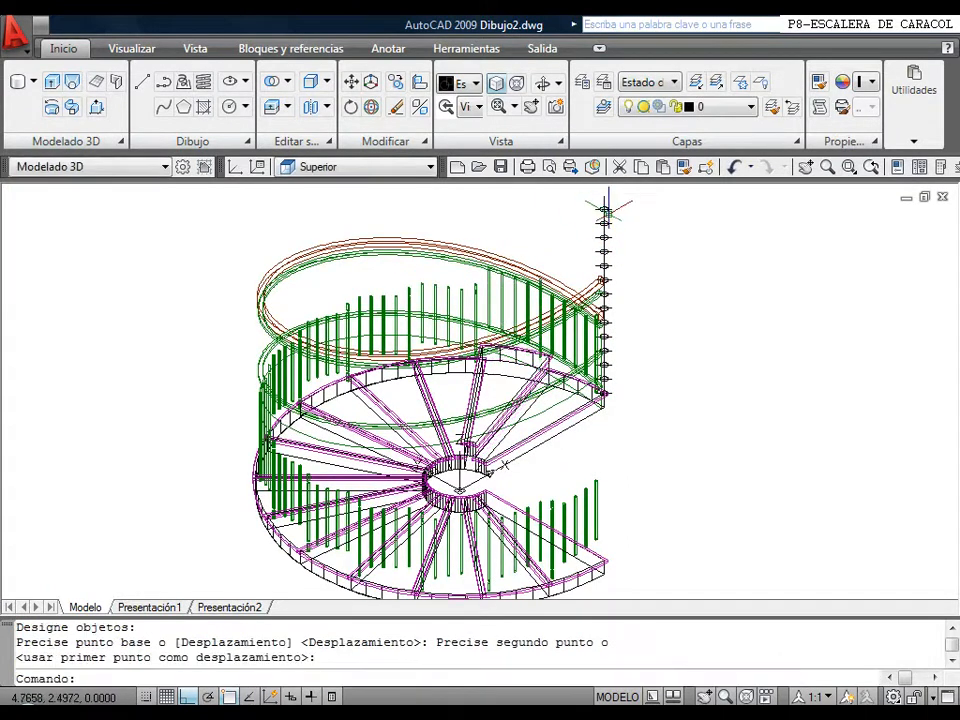
Move the third step block straight up by two divisions of the vertical reference line.
right_click(530, 244)
left_click(553, 253)
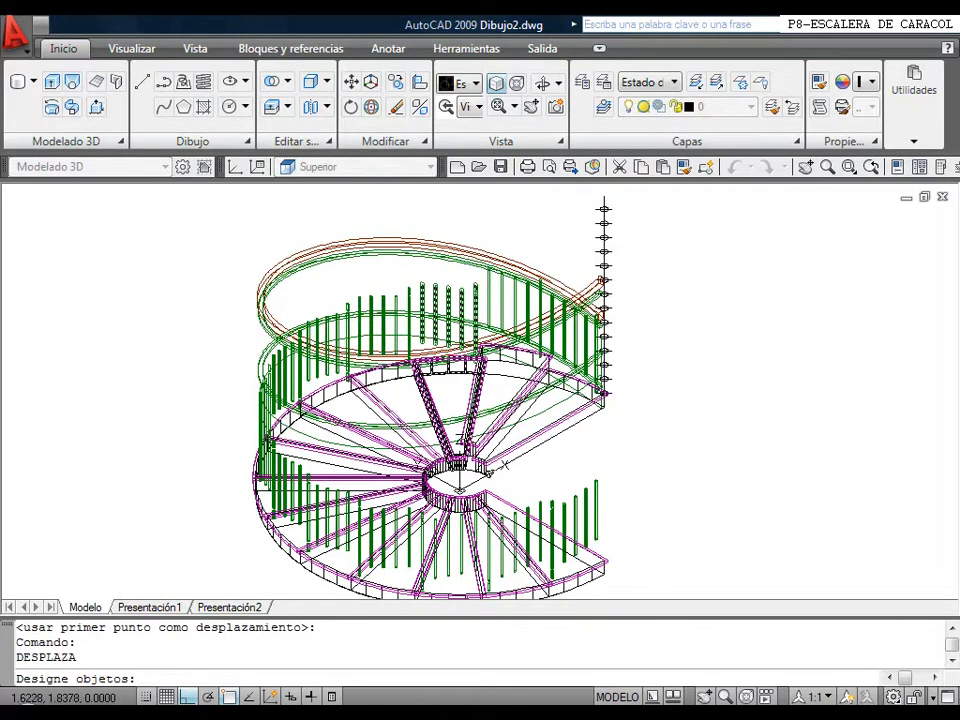
left_click(450, 300)
right_click(606, 214)
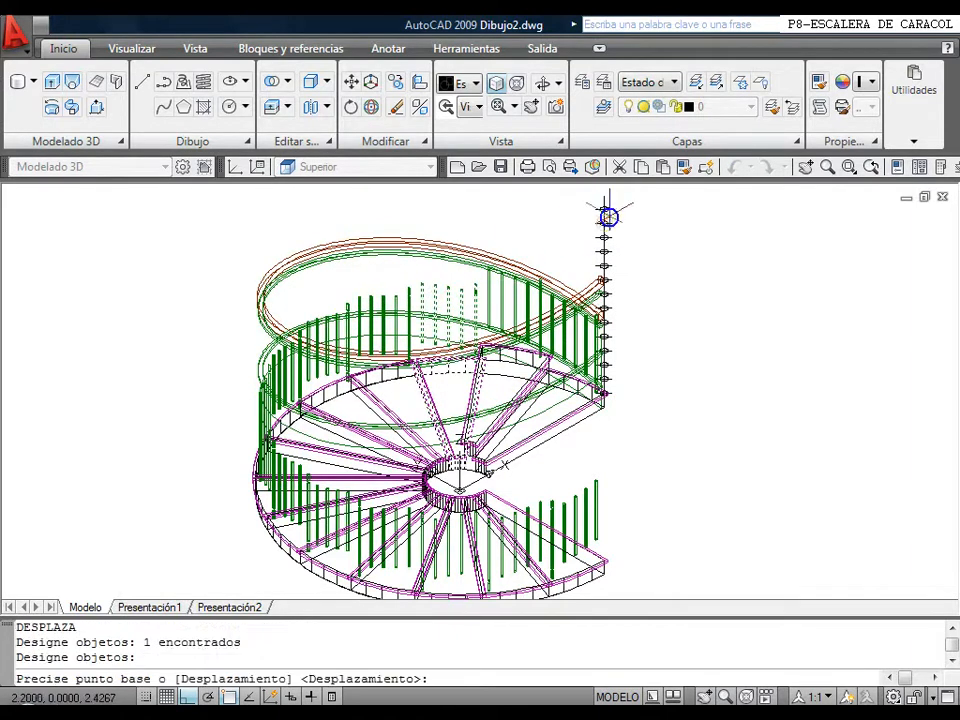
left_click(601, 207)
Move the fourth step block straight up by three divisions, using the reference line's top endpoint as the second point.
right_click(553, 206)
left_click(580, 210)
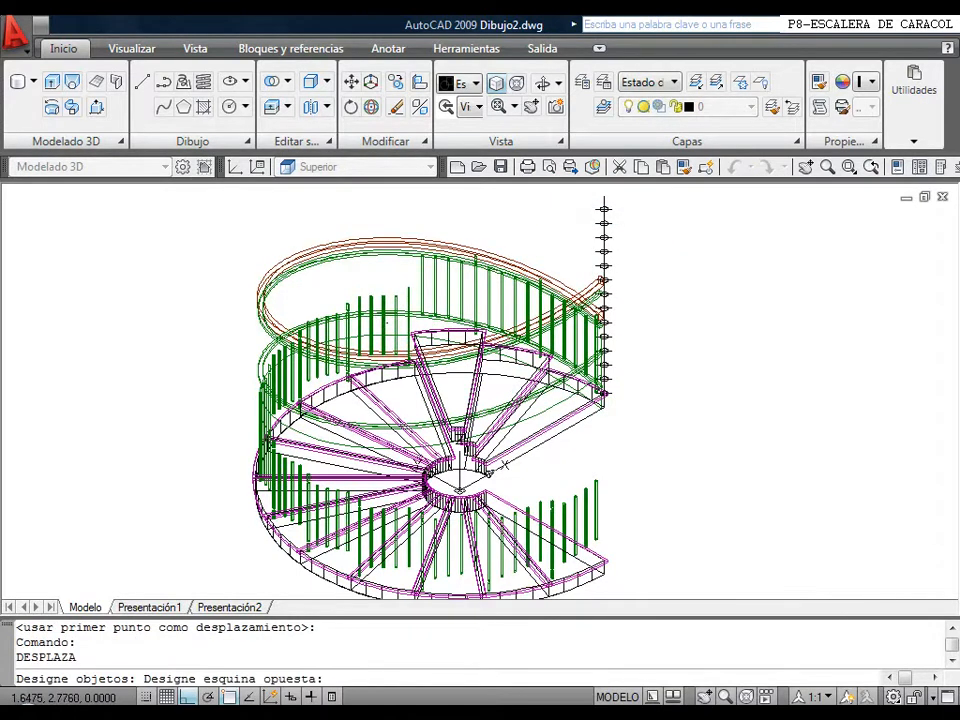
left_click(380, 324)
right_click(586, 260)
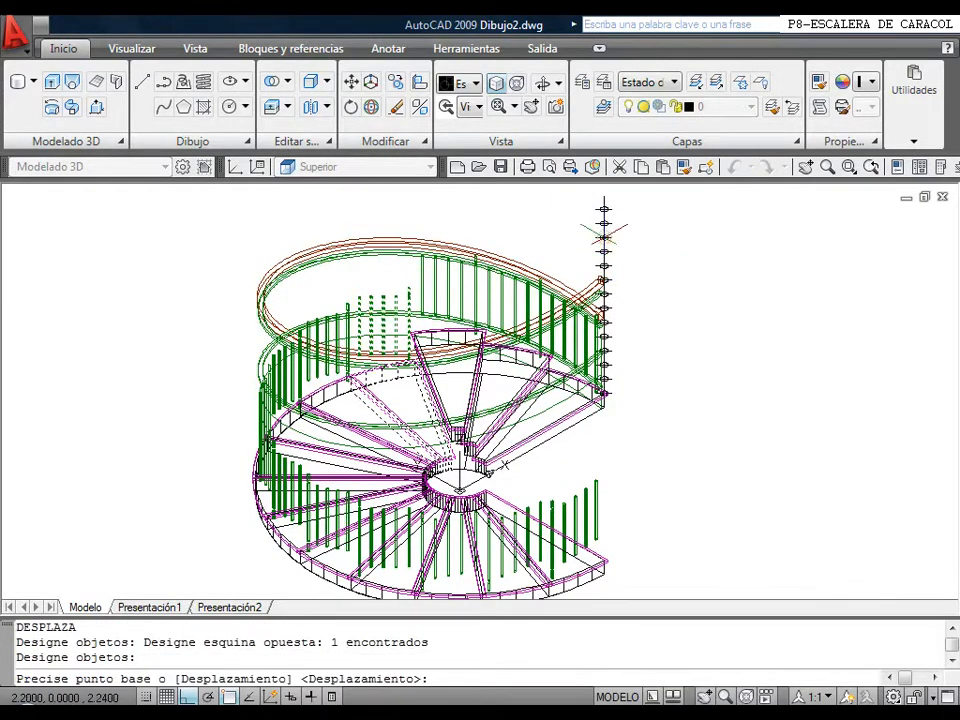
left_click(604, 236)
left_click(606, 208)
Raise the fifth step block by four divisions of the vertical reference line, up to its top endpoint.
right_click(521, 223)
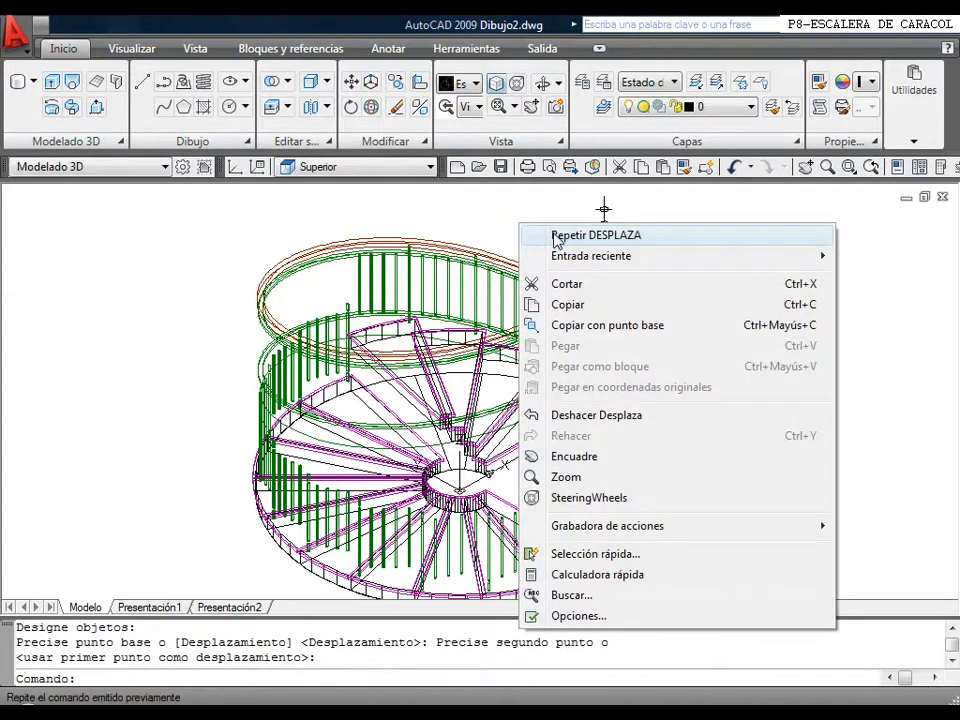
left_click(557, 236)
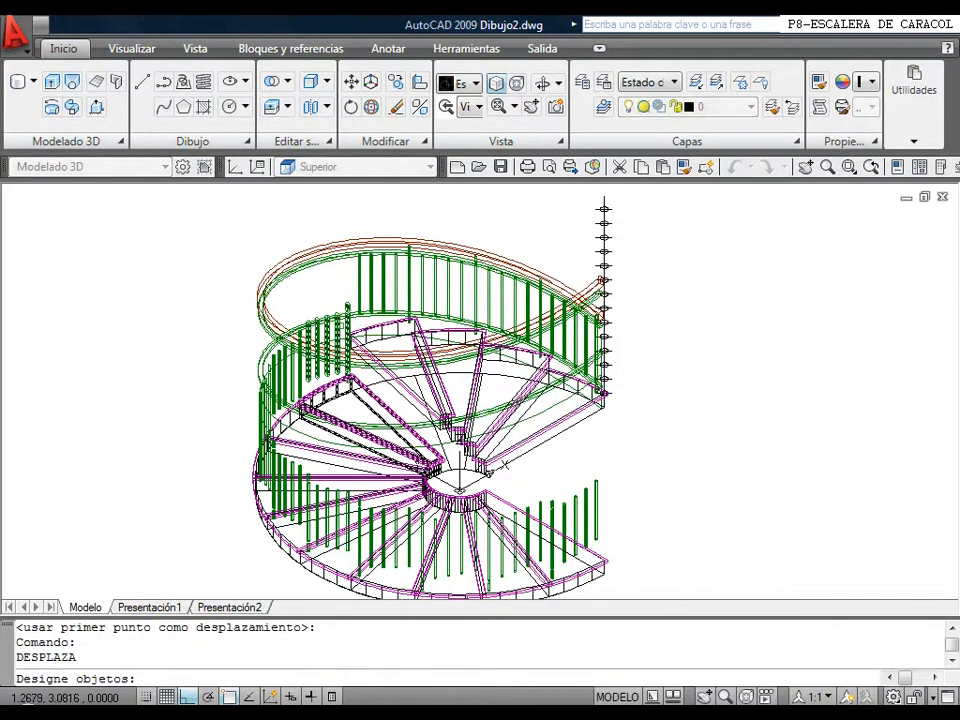
left_click(350, 347)
right_click(584, 246)
left_click(603, 252)
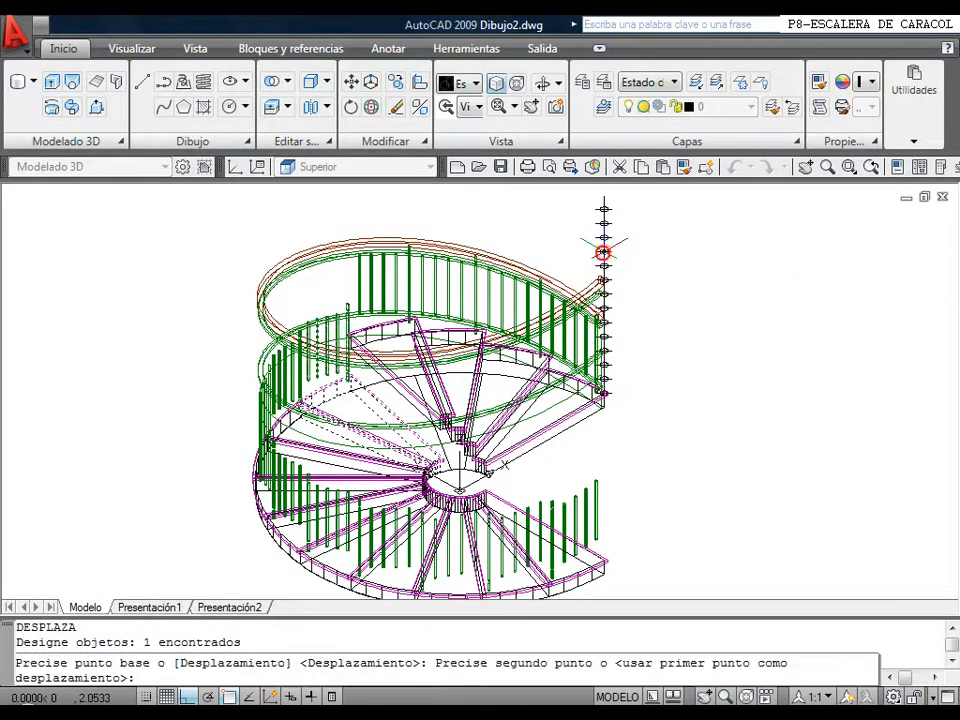
left_click(602, 197)
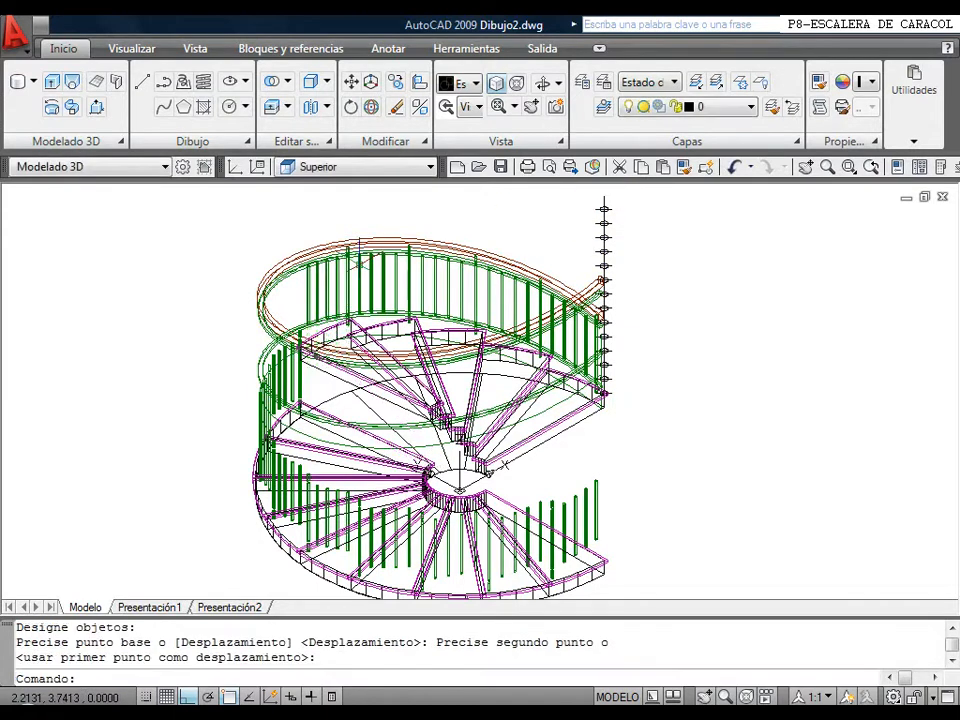
Move the sixth step block straight up by five divisions of the vertical reference line, ending at the line's top endpoint.
right_click(372, 262)
left_click(384, 274)
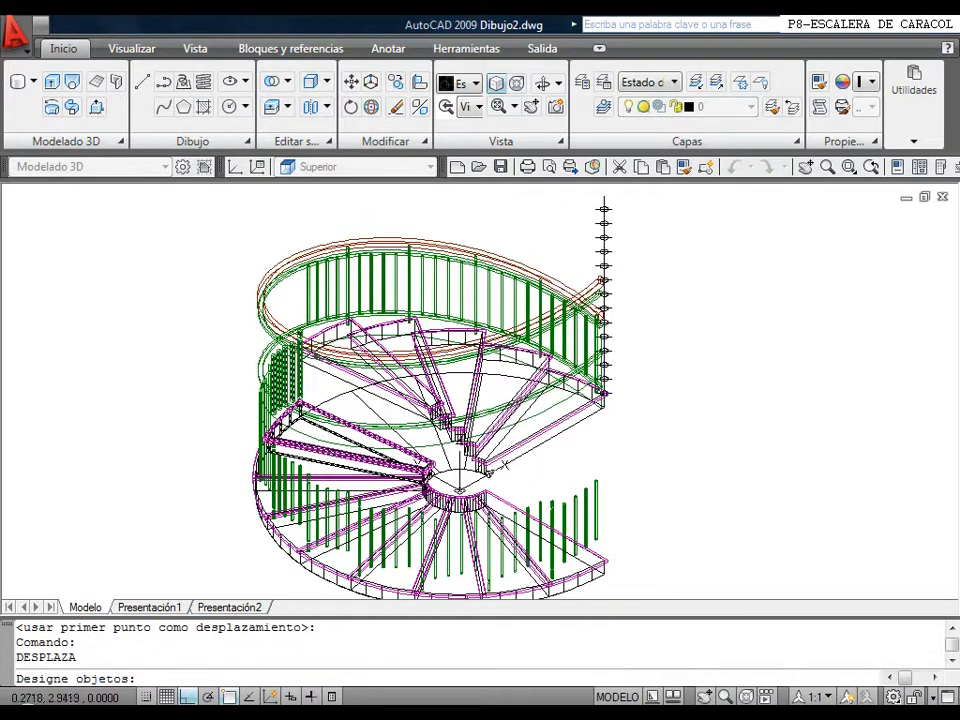
left_click(300, 420)
key("Return")
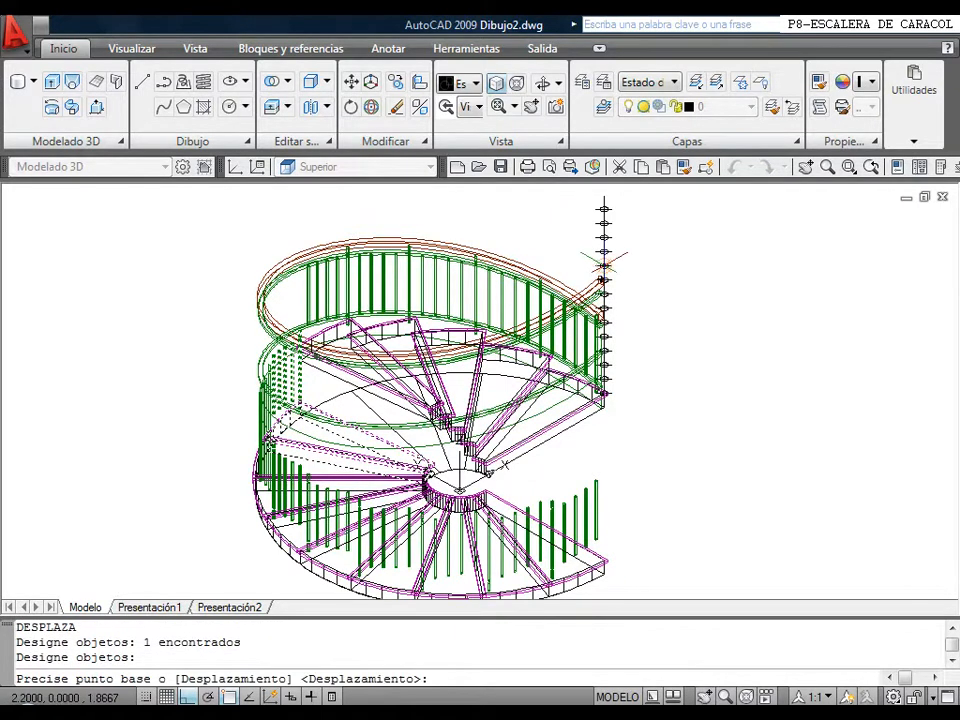
left_click(603, 264)
left_click(601, 204)
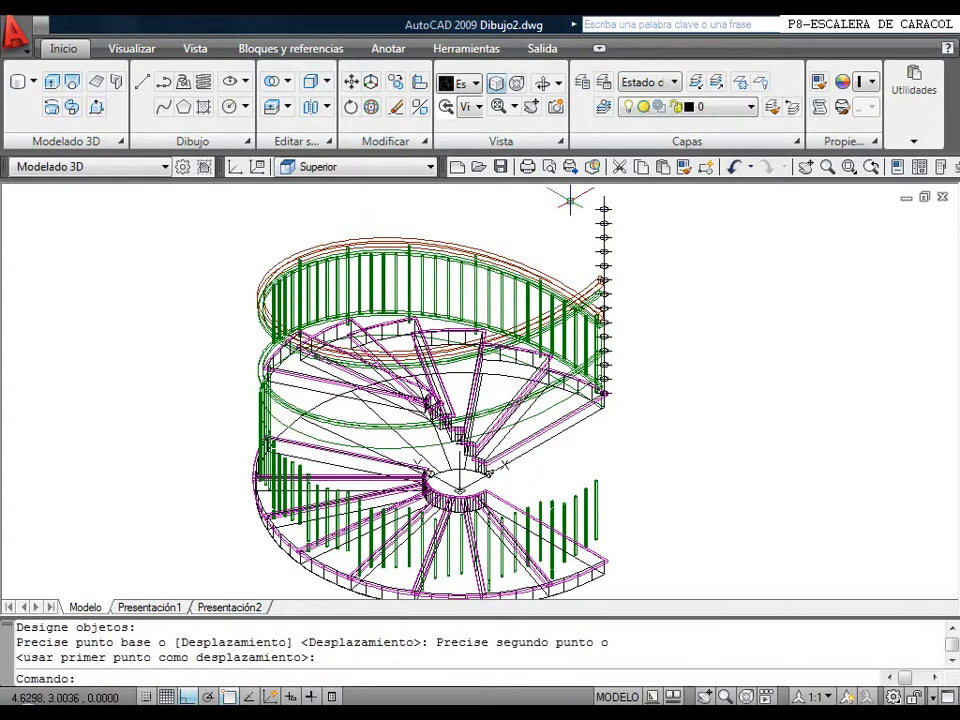
Raise the seventh step block by six divisions of the vertical reference line, using its top endpoint as the second point.
right_click(445, 210)
left_click(510, 221)
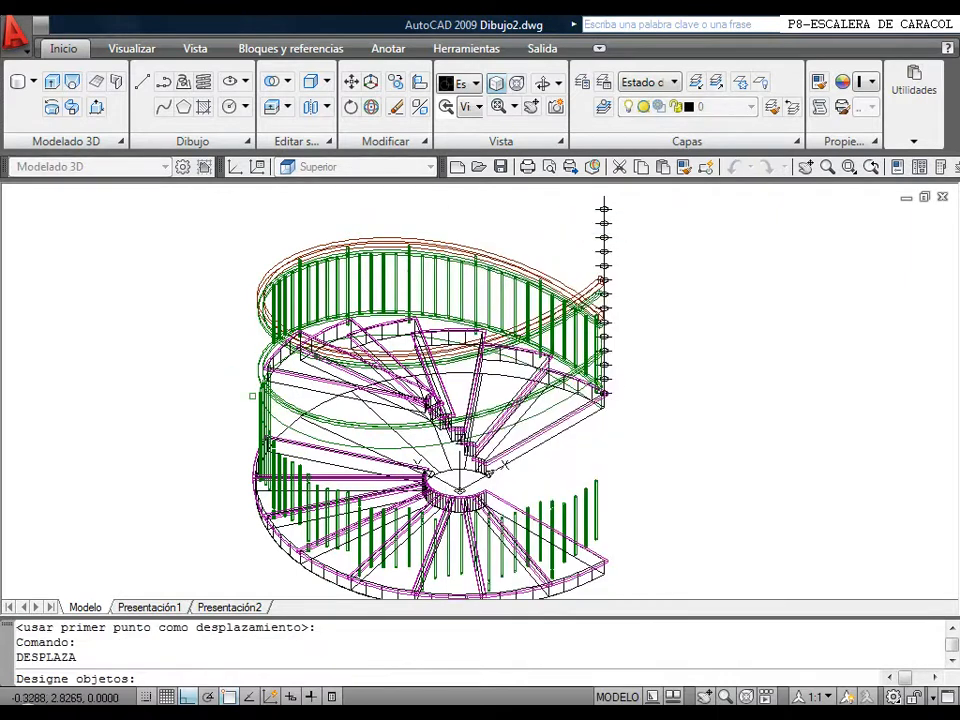
left_click(261, 398)
right_click(563, 286)
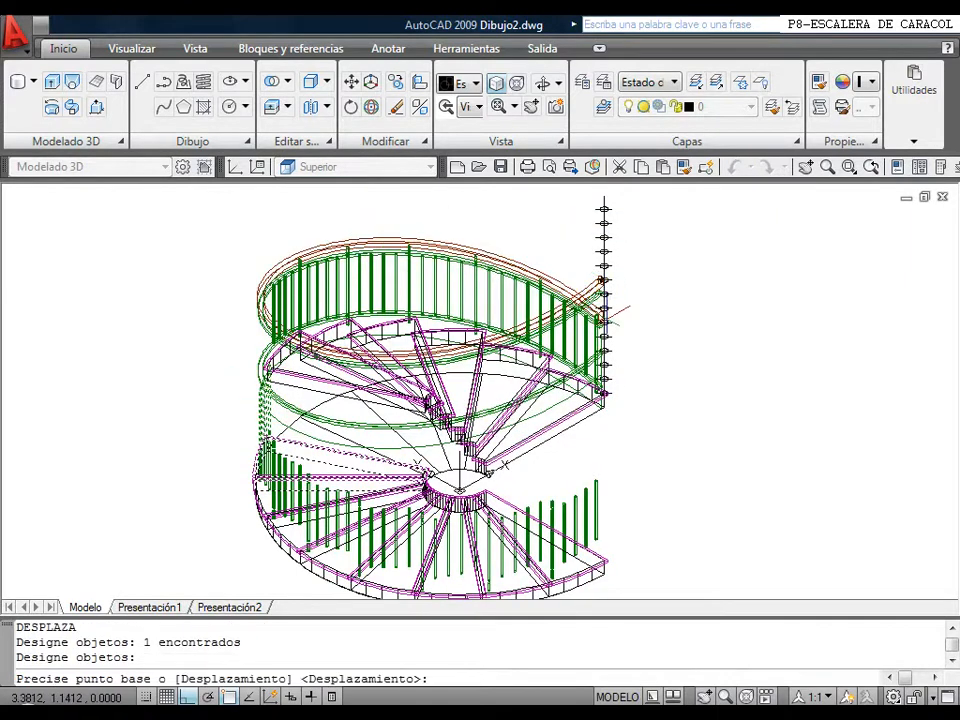
scroll(620, 305, "up", 5)
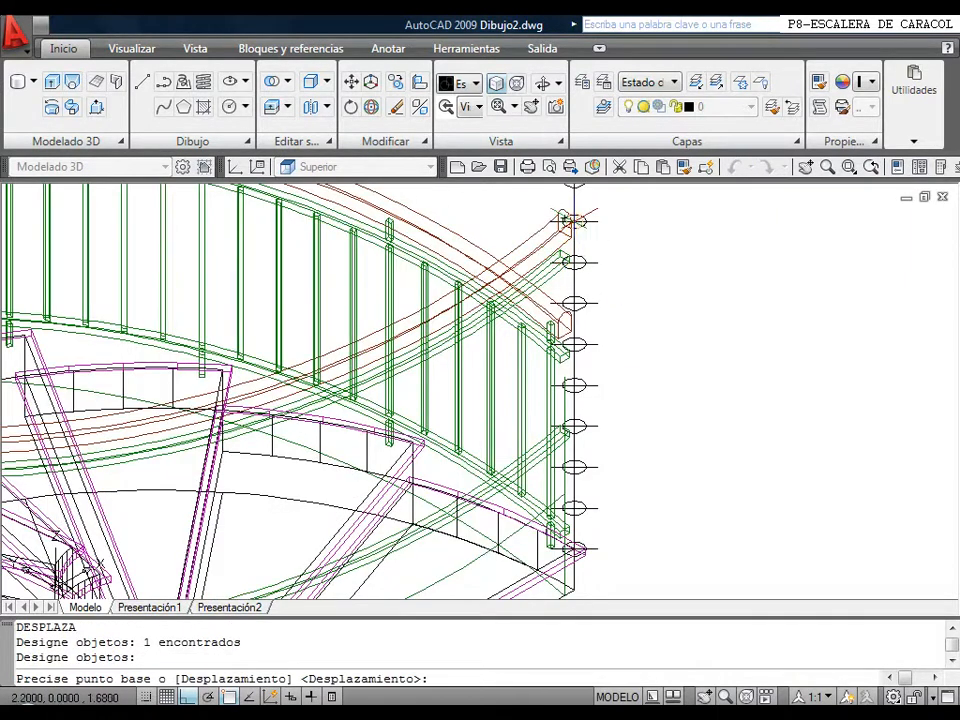
scroll(565, 219, "up", 4)
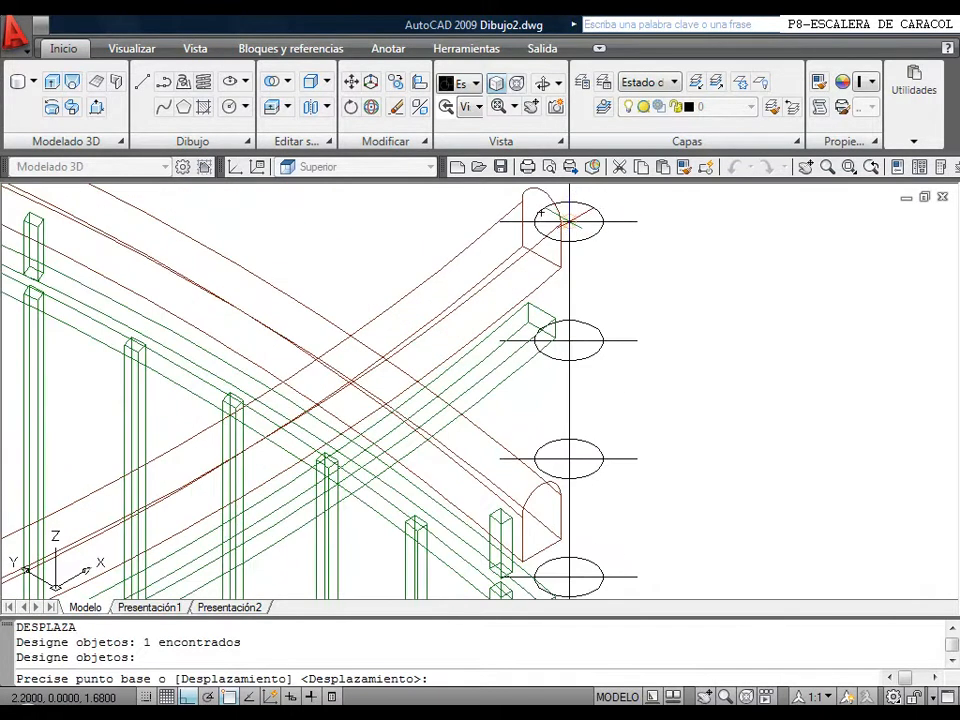
left_click(566, 221)
scroll(568, 225, "down", 8)
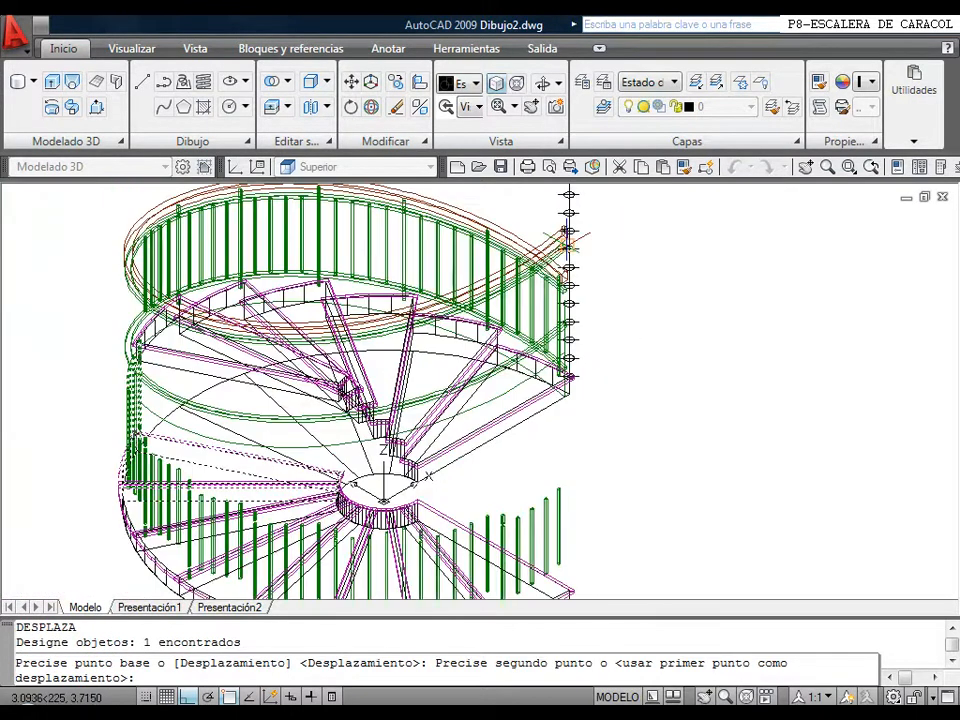
middle_click_drag(576, 281, 614, 426)
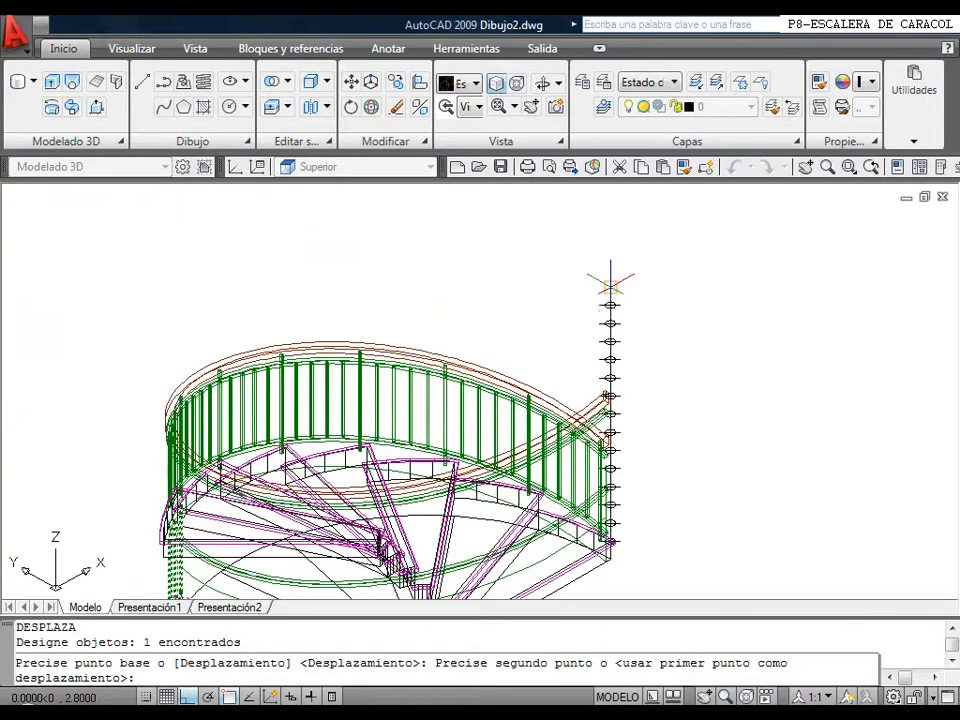
left_click(611, 283)
Move the eighth step block straight up by seven divisions of the vertical reference line, up to its top endpoint.
right_click(447, 293)
left_click(476, 299)
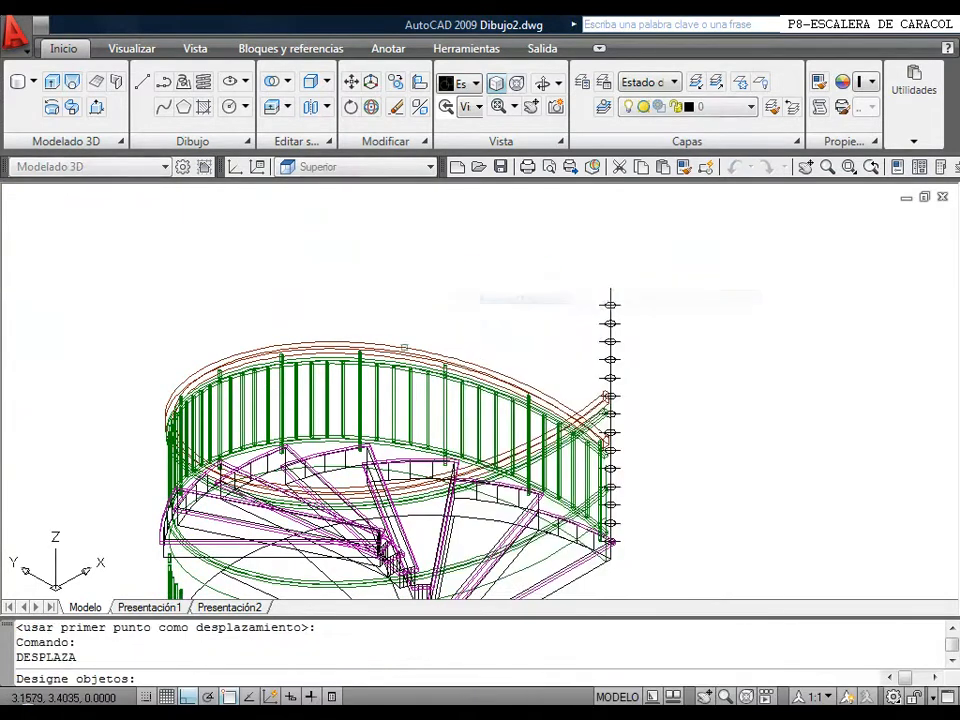
scroll(411, 339, "down", 3)
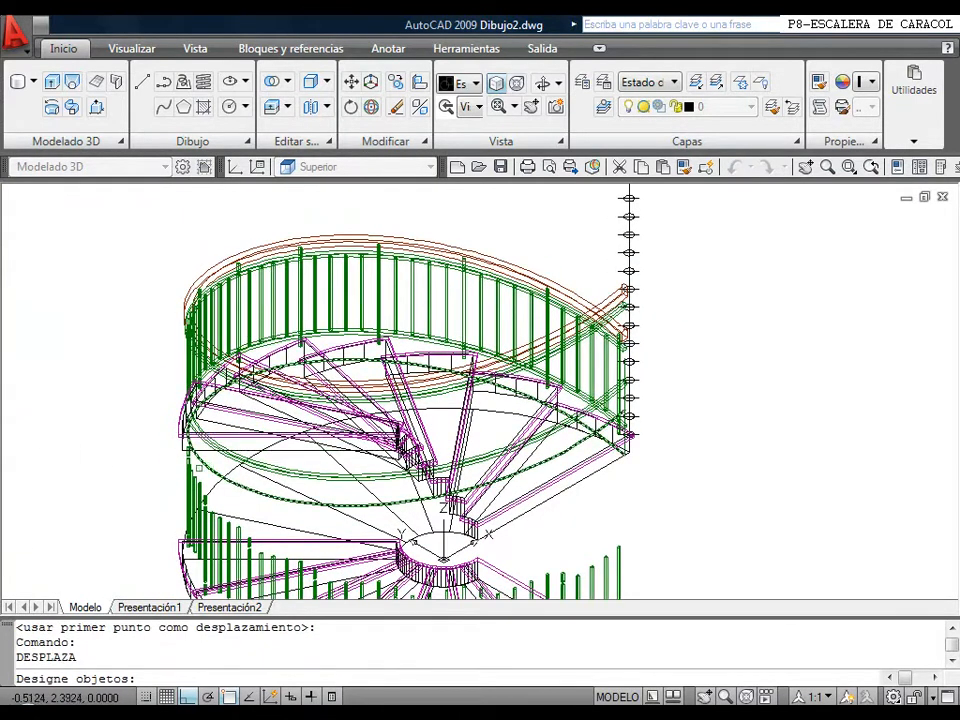
left_click(187, 470)
right_click(580, 350)
scroll(645, 317, "up", 2)
scroll(620, 278, "up", 4)
left_click(591, 282)
scroll(592, 215, "down", 5)
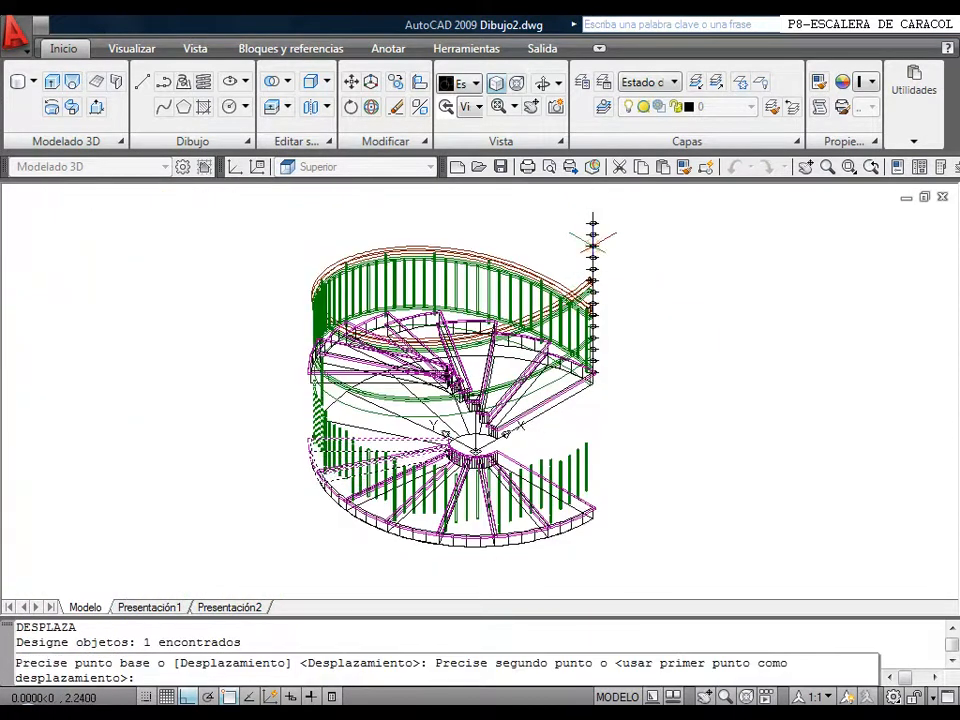
left_click(591, 215)
Raise the ninth step block by eight divisions of the vertical reference line, ending at the line's top endpoint.
right_click(508, 240)
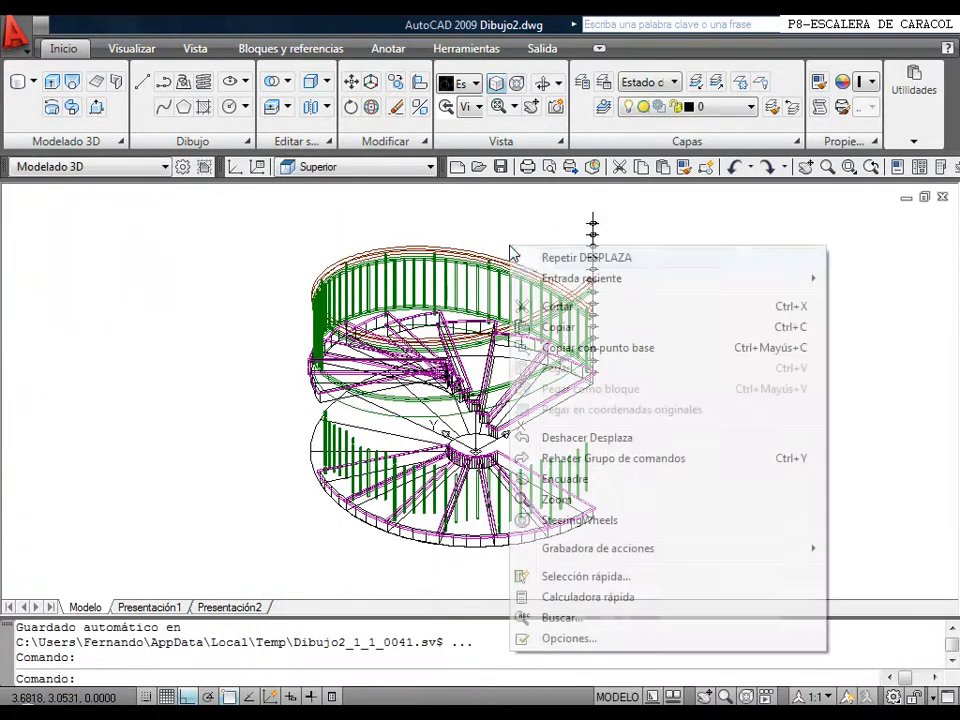
left_click(531, 257)
left_click(333, 458)
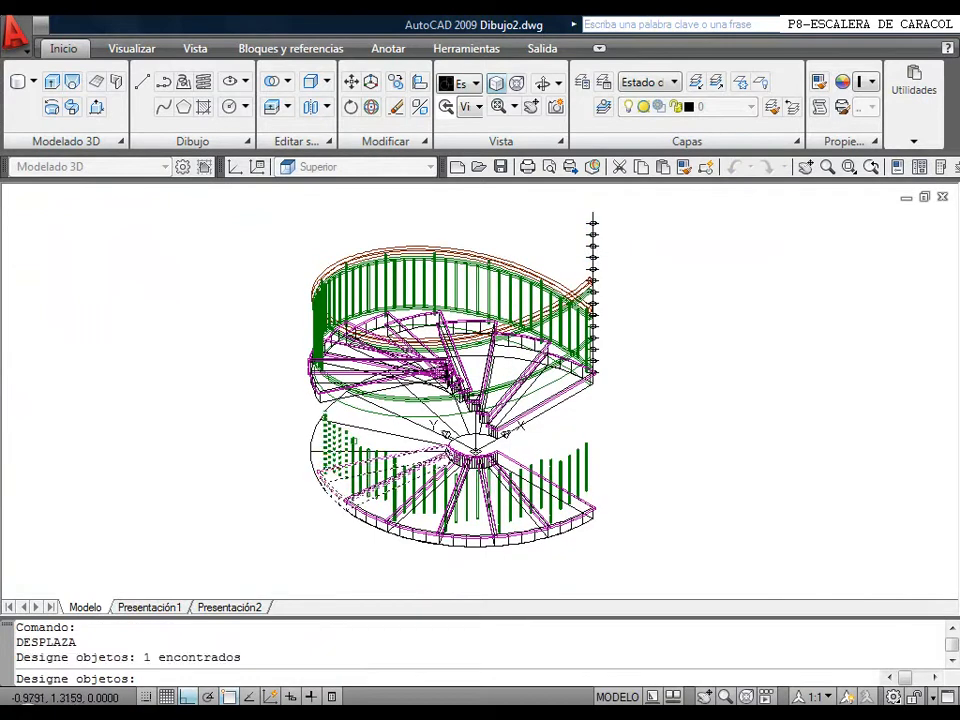
right_click(612, 311)
scroll(626, 298, "up", 4)
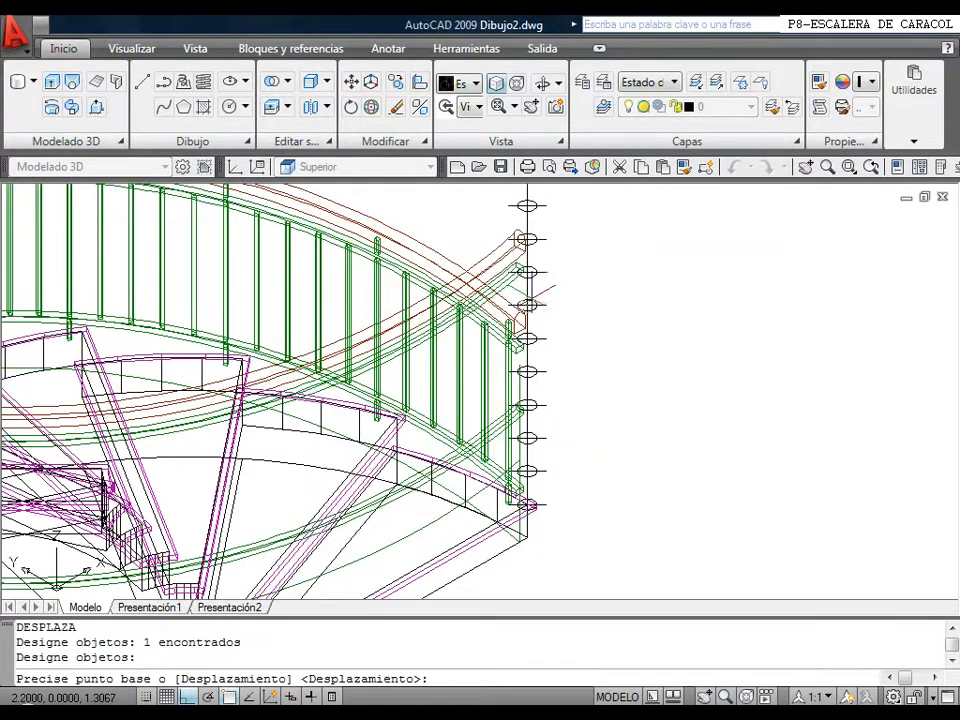
scroll(527, 305, "up", 2)
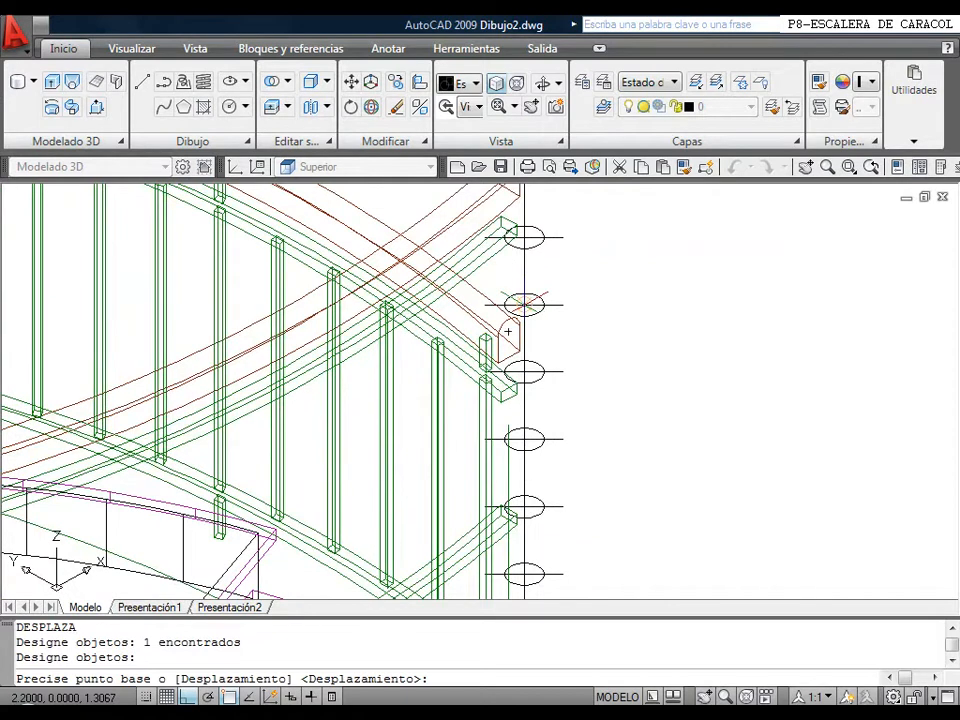
left_click(508, 331)
scroll(541, 330, "down", 5)
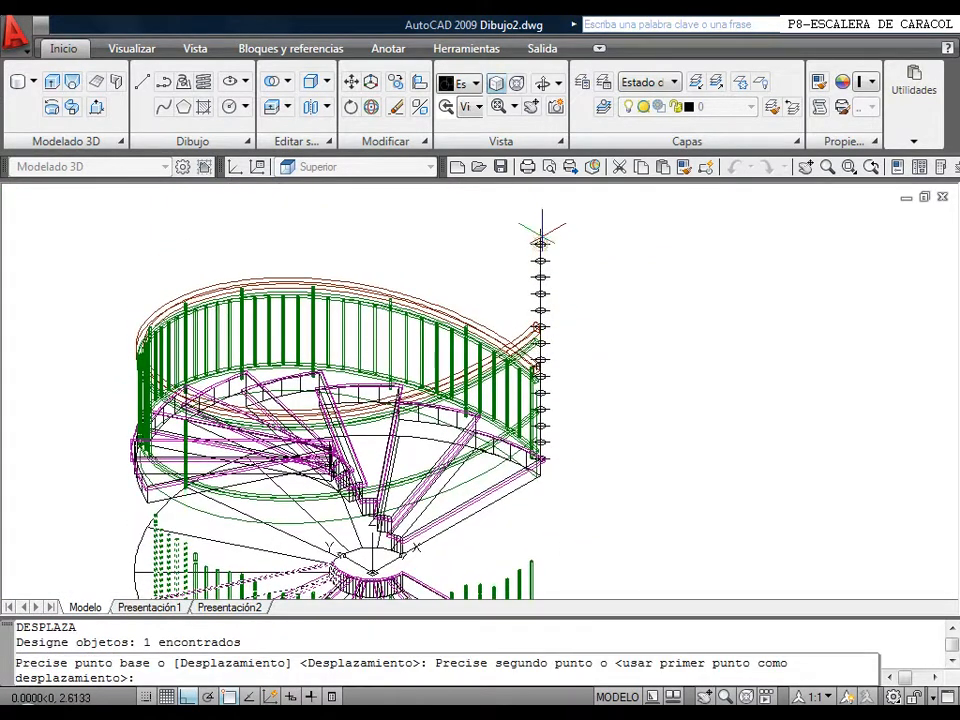
left_click(540, 229)
Move the tenth step block straight up by seven divisions of the reference line, with its top endpoint as the second point.
middle_click_drag(422, 344, 440, 286)
right_click(436, 280)
left_click(470, 292)
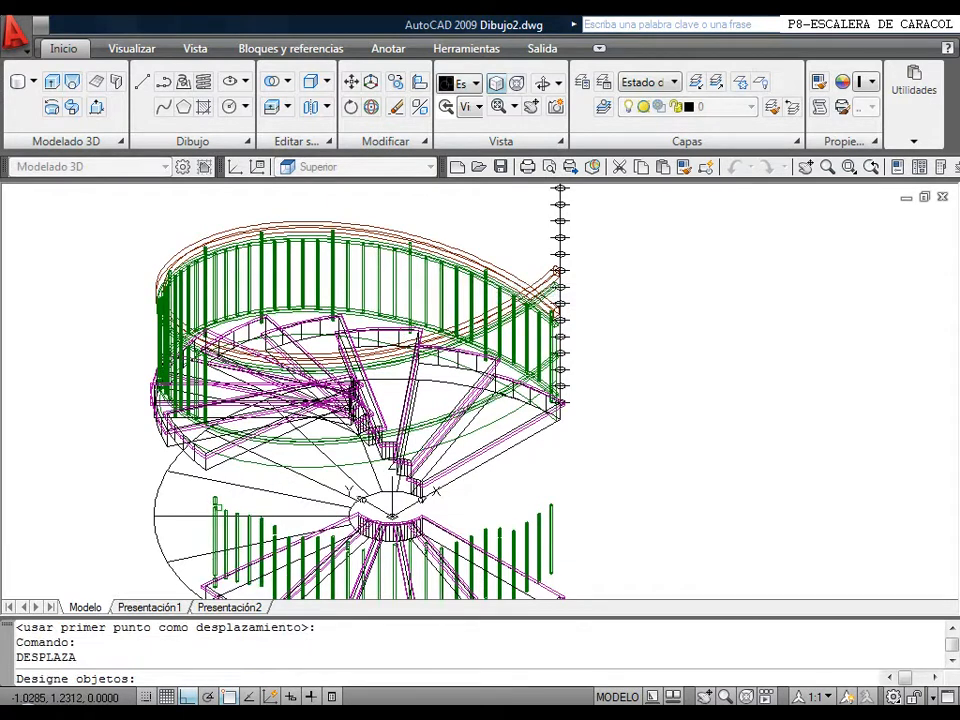
left_click(214, 505)
right_click(523, 334)
middle_click_drag(555, 288, 590, 343)
scroll(561, 353, "up", 3)
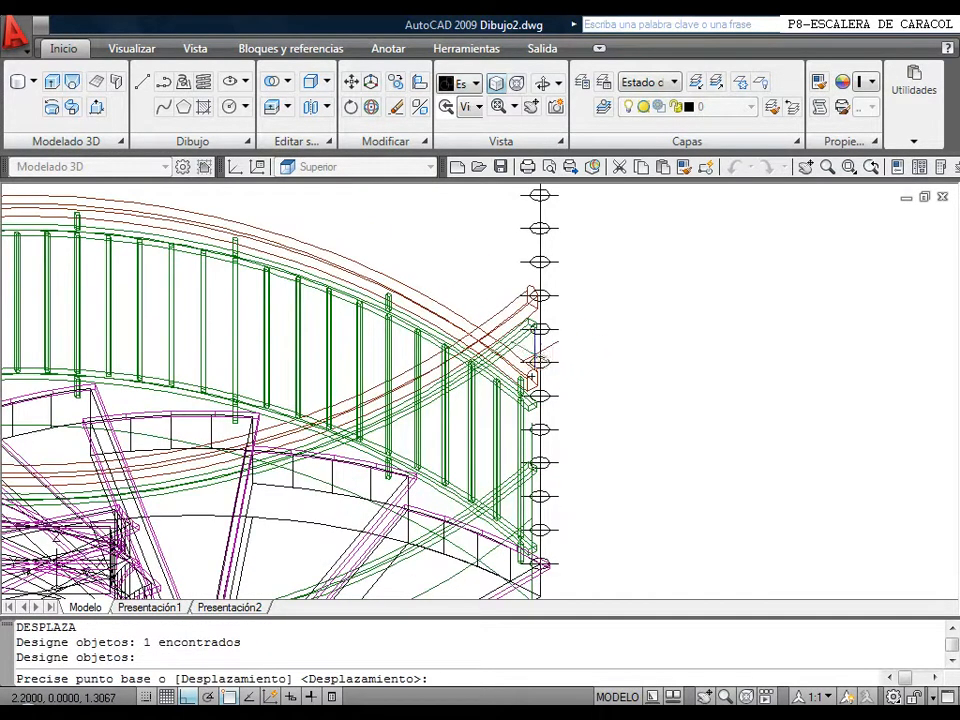
left_click(541, 326)
scroll(561, 275, "down", 2)
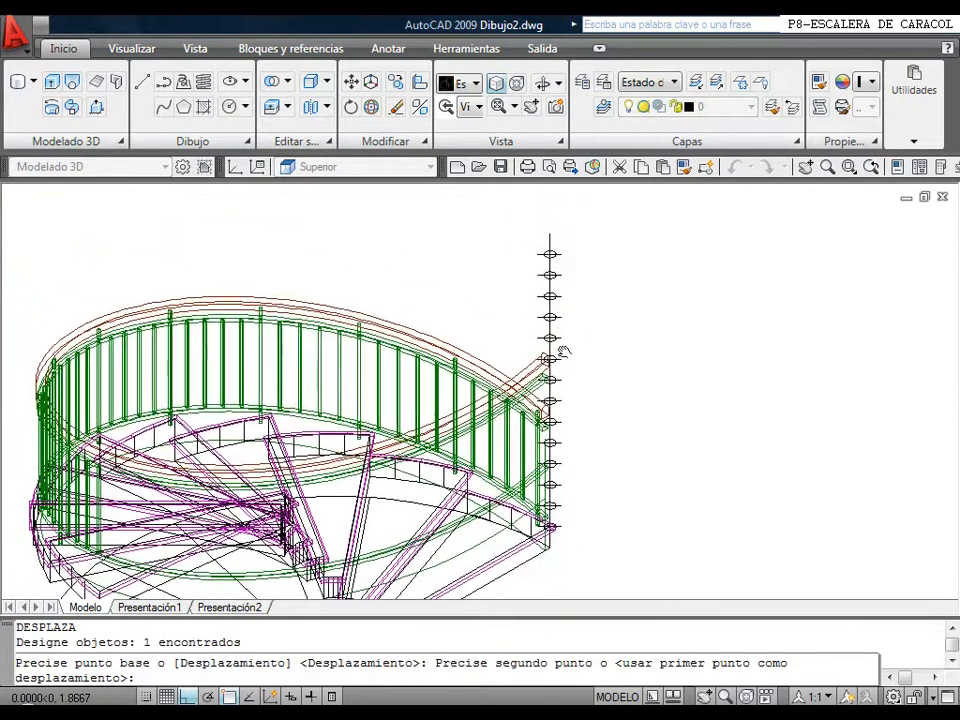
left_click(553, 241)
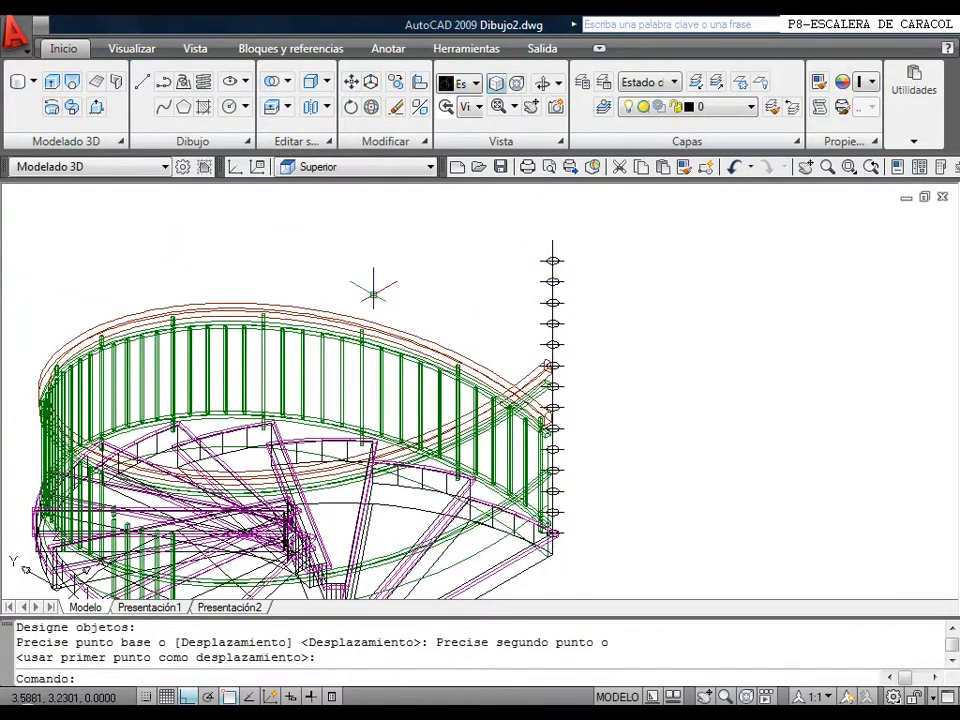
Raise the eleventh step block by eleven divisions of the vertical reference line, up to the line's top endpoint.
right_click(338, 300)
left_click(384, 313)
scroll(407, 261, "down", 2)
left_click(298, 459)
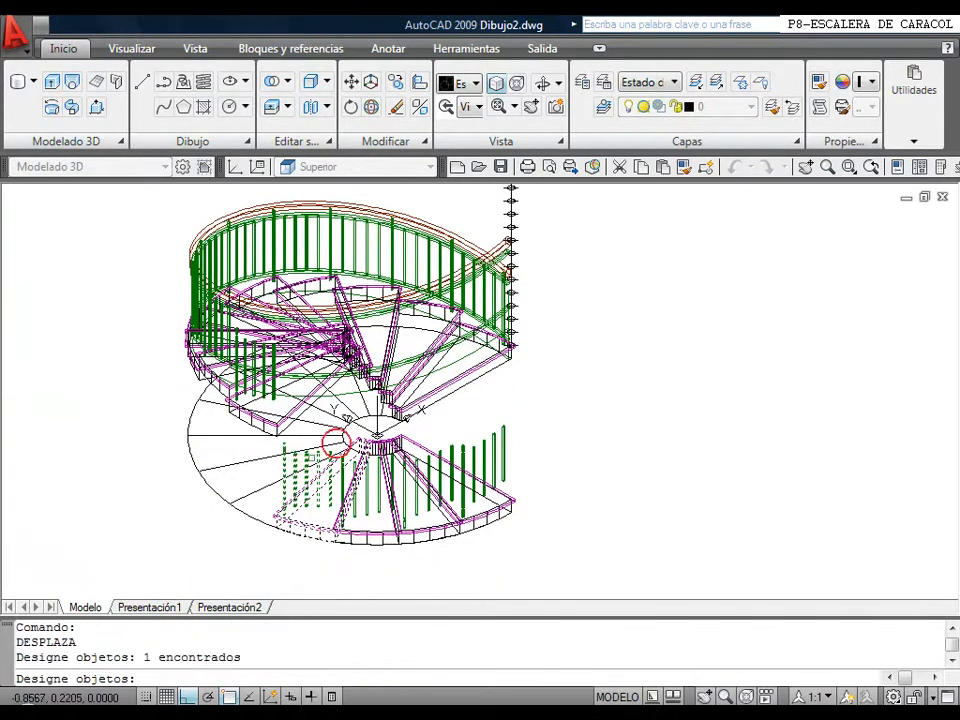
key("Return")
scroll(512, 322, "up", 4)
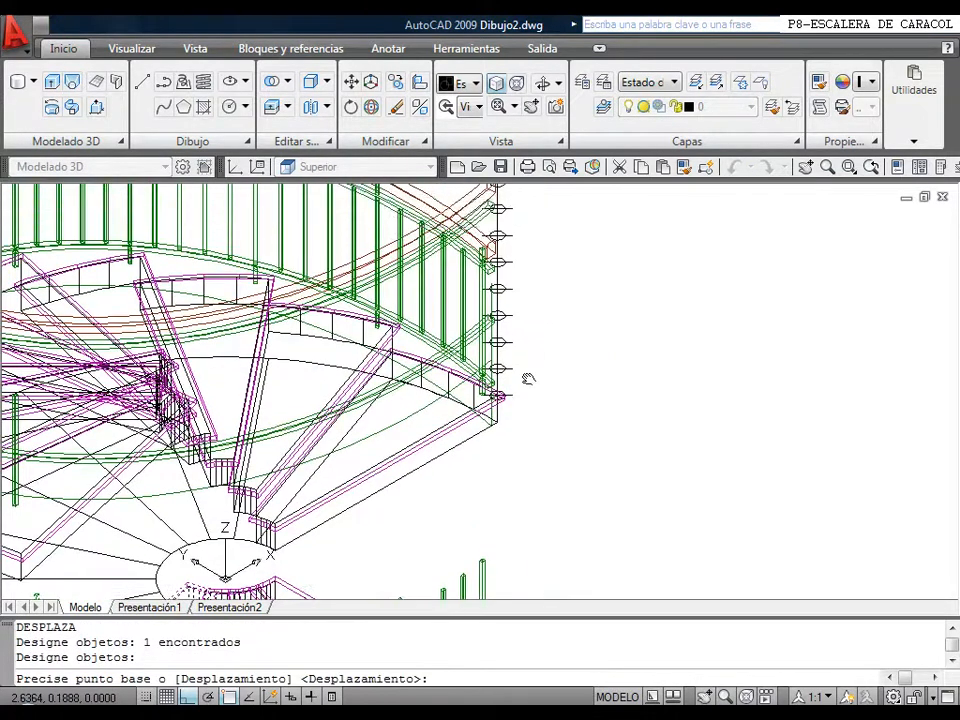
scroll(512, 322, "up", 2)
left_click(476, 291)
scroll(510, 455, "down", 6)
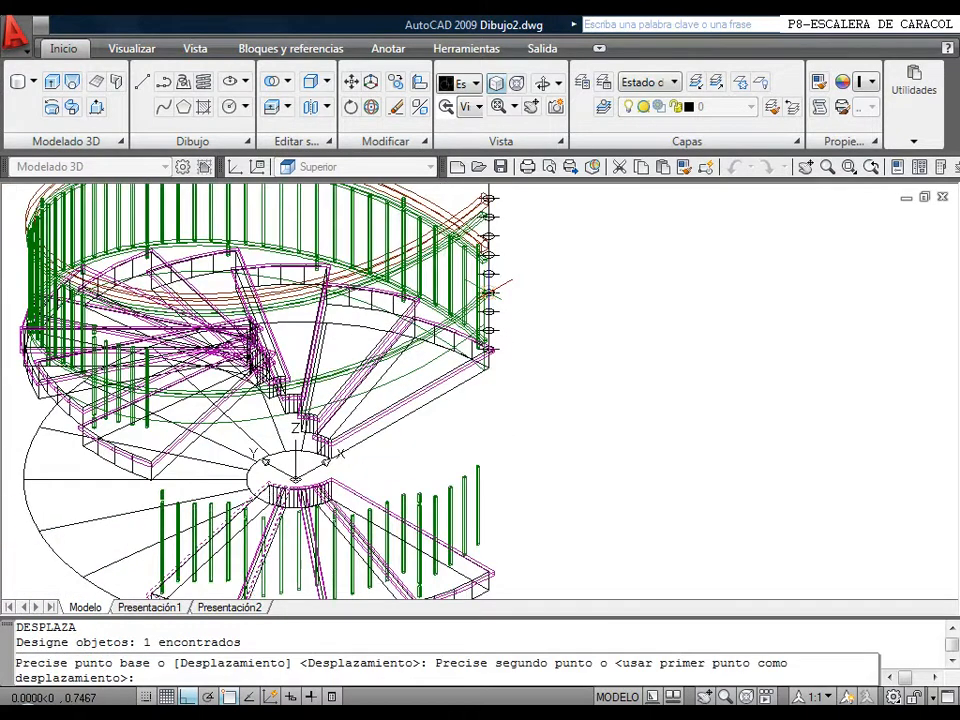
left_click(508, 262)
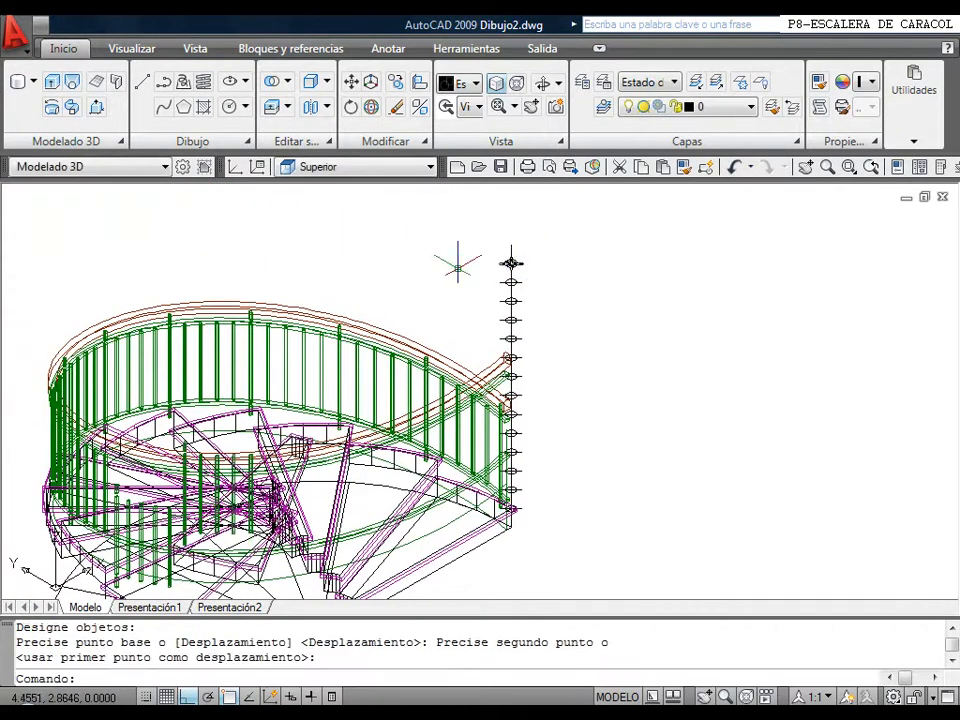
Move the twelfth step block straight up by eleven divisions of the vertical reference line, ending at its top endpoint.
right_click(428, 263)
left_click(466, 281)
scroll(435, 279, "down", 3)
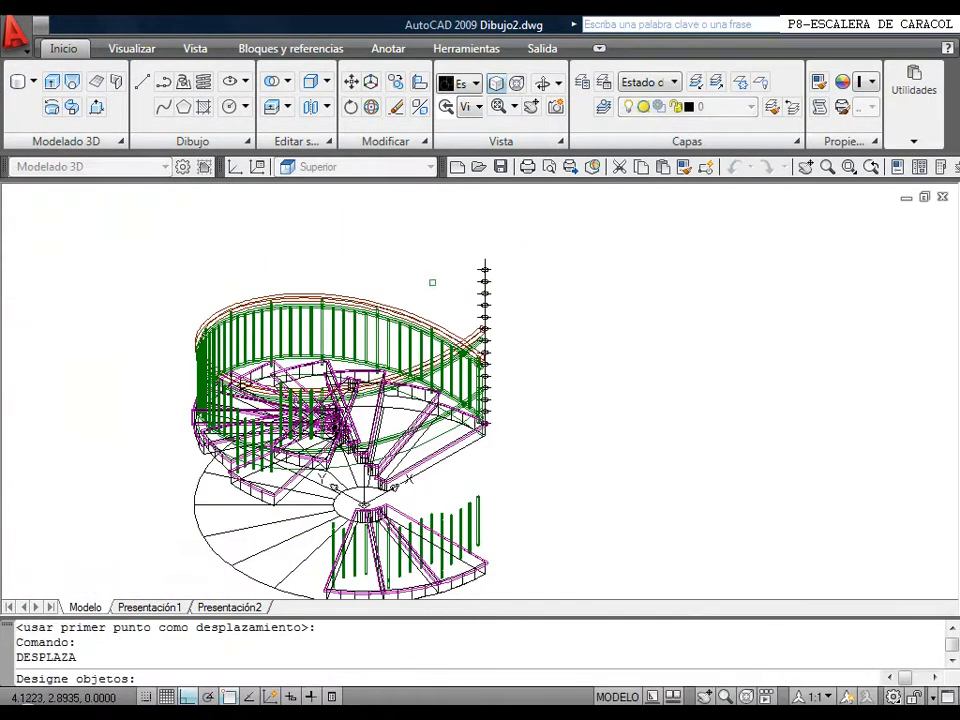
middle_click_drag(435, 279, 429, 203)
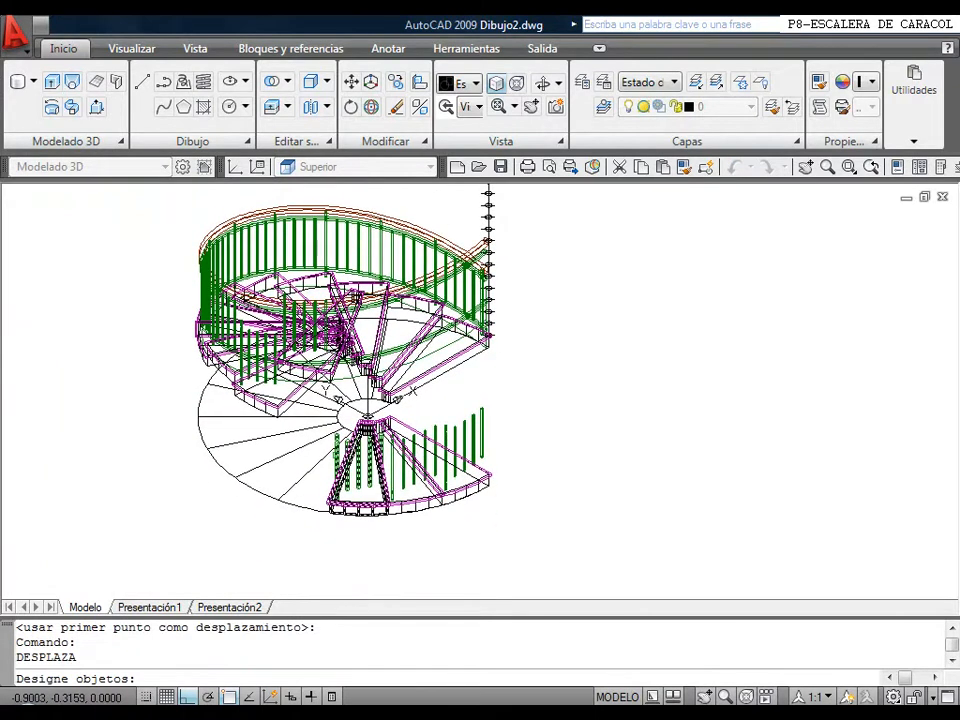
left_click(336, 450)
key("Return")
scroll(530, 303, "up", 3)
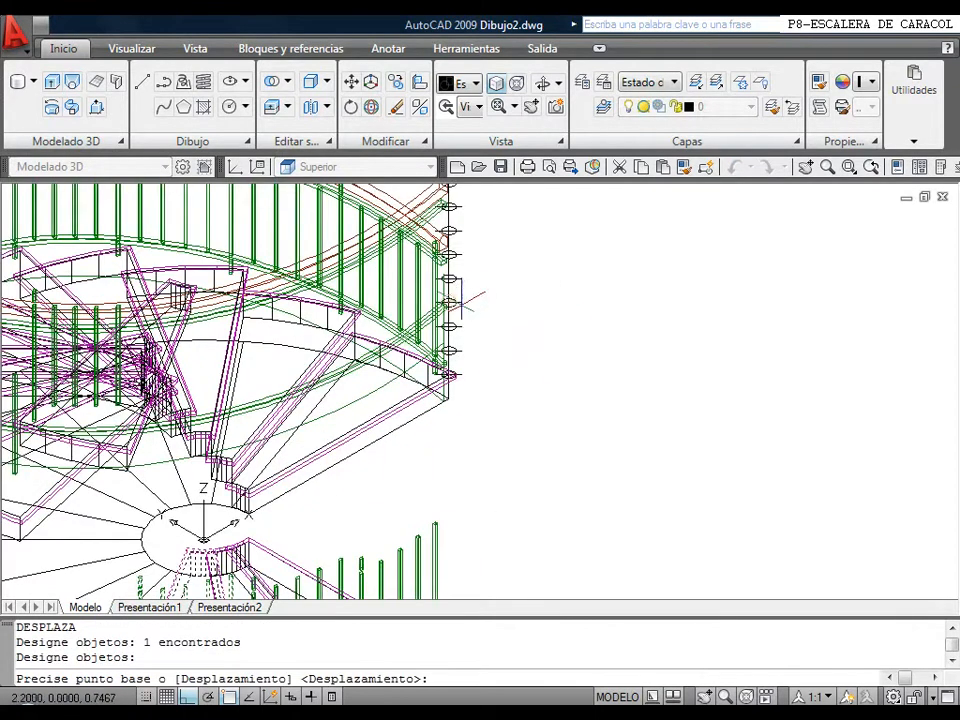
scroll(468, 298, "up", 3)
left_click(417, 297)
scroll(466, 288, "down", 3)
middle_click_drag(467, 289, 479, 472)
scroll(473, 347, "down", 2)
mouse_move(458, 300)
middle_mouse_down()
mouse_move(473, 380)
mouse_move(407, 221)
middle_mouse_up()
left_click(471, 261)
Raise the thirteenth step block by twelve divisions of the vertical reference line, using the top endpoint as the second point.
right_click(408, 230)
left_click(446, 244)
middle_click_drag(359, 451, 419, 294)
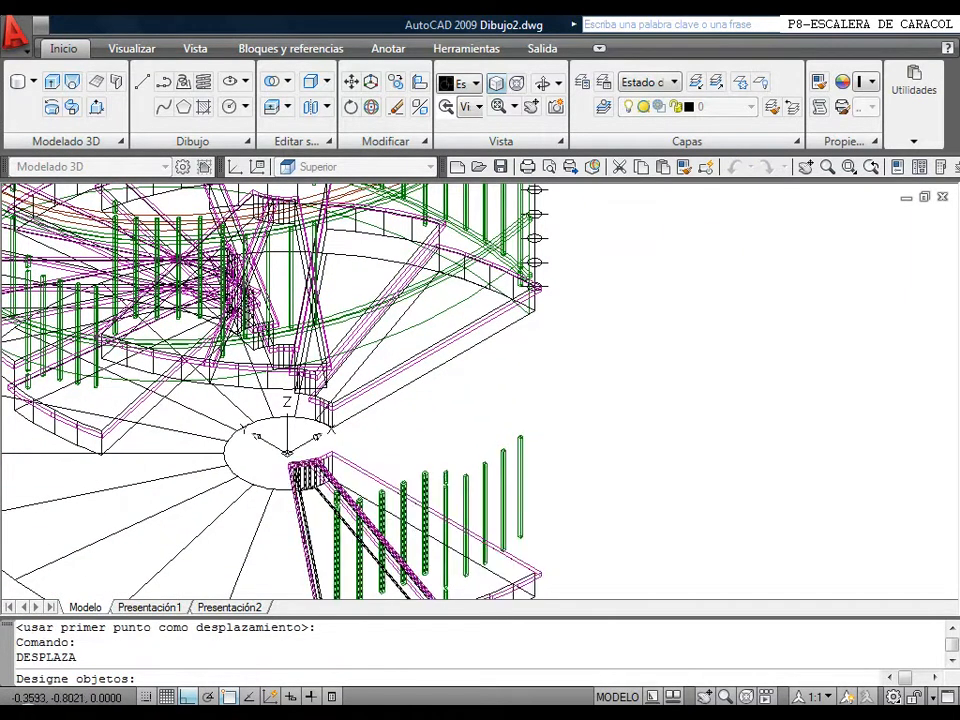
left_click(373, 499)
key("Return")
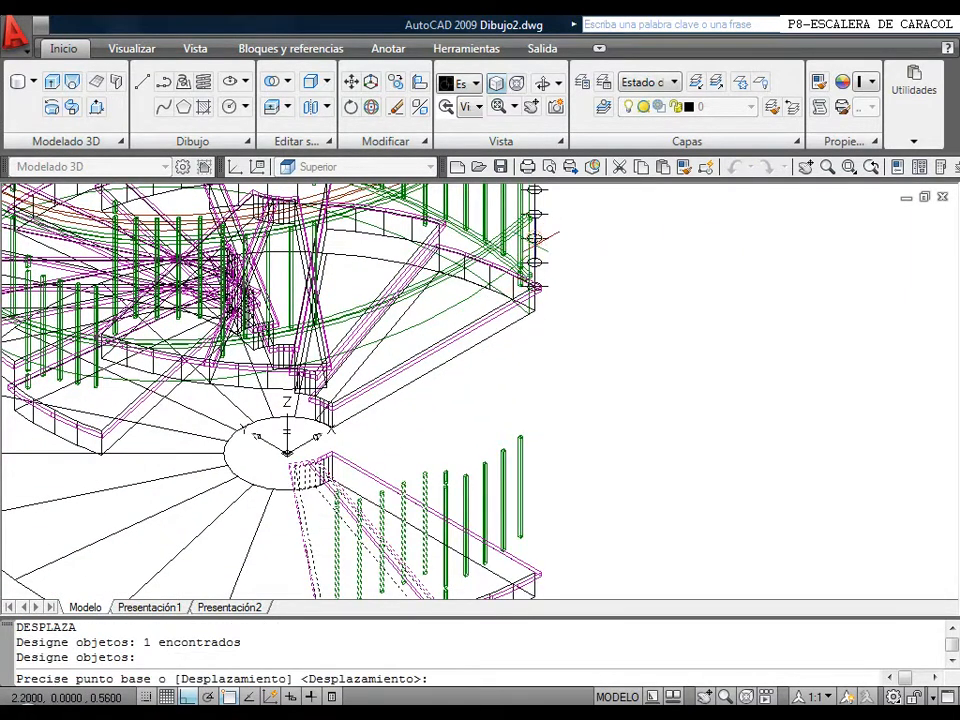
left_click(535, 238)
scroll(531, 228, "down", 5)
scroll(530, 290, "up", 4)
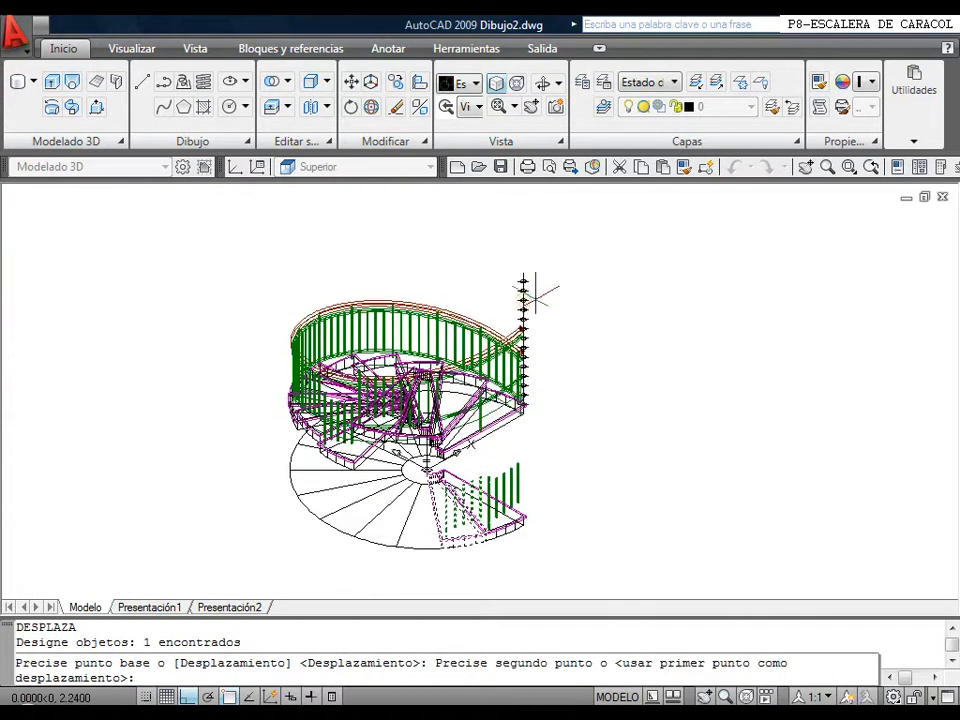
left_click(510, 262)
Raise the fourteenth step block by thirteen divisions of the vertical reference line, using the line's top endpoint as the second point.
right_click(570, 234)
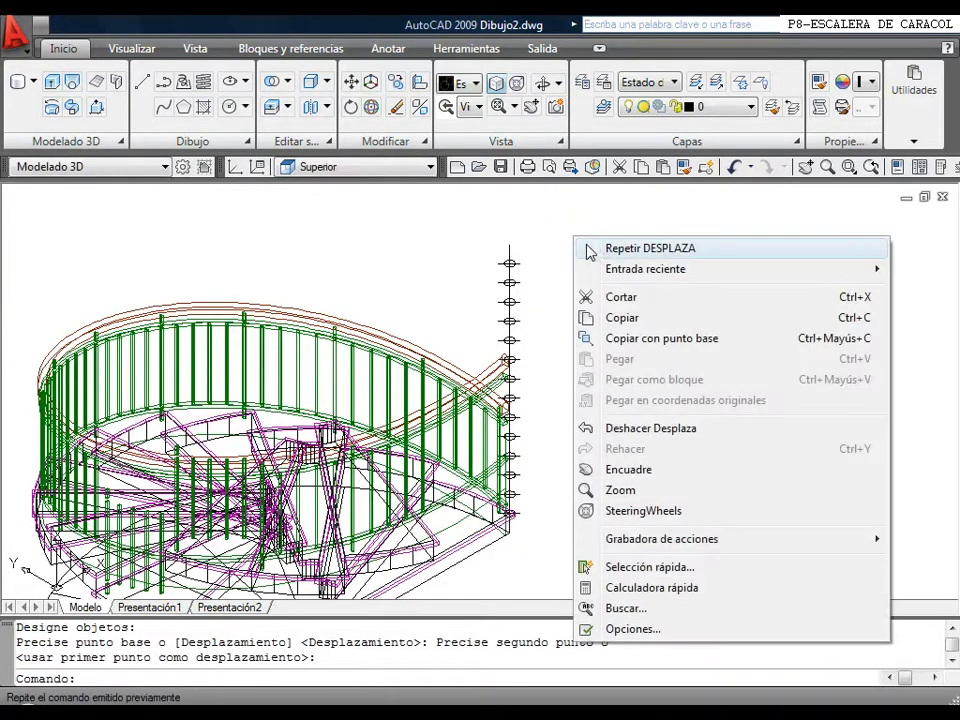
left_click(588, 257)
scroll(557, 324, "down", 3)
middle_click_drag(522, 452, 520, 356)
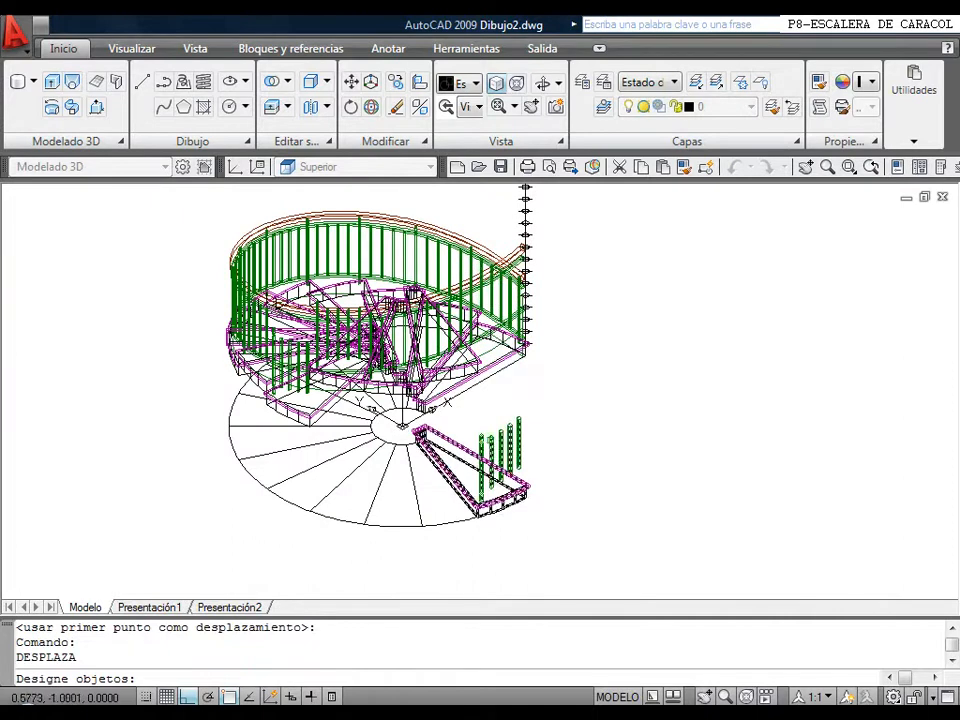
left_click(490, 441)
key("Return")
scroll(535, 255, "up", 5)
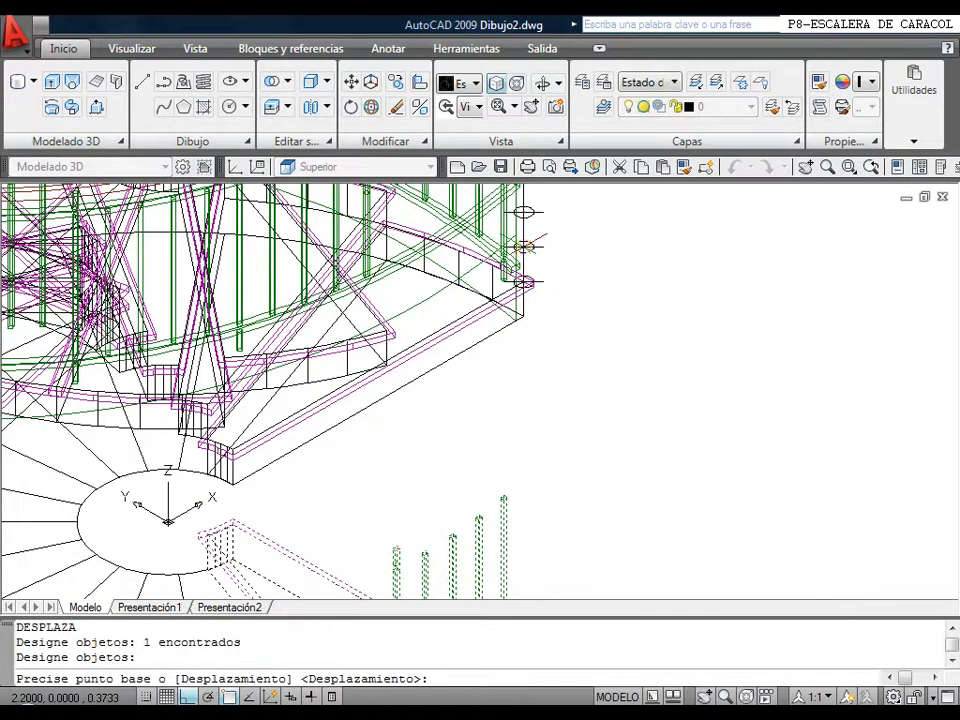
left_click(524, 246)
scroll(524, 250, "down", 4)
middle_click_drag(533, 185, 533, 306)
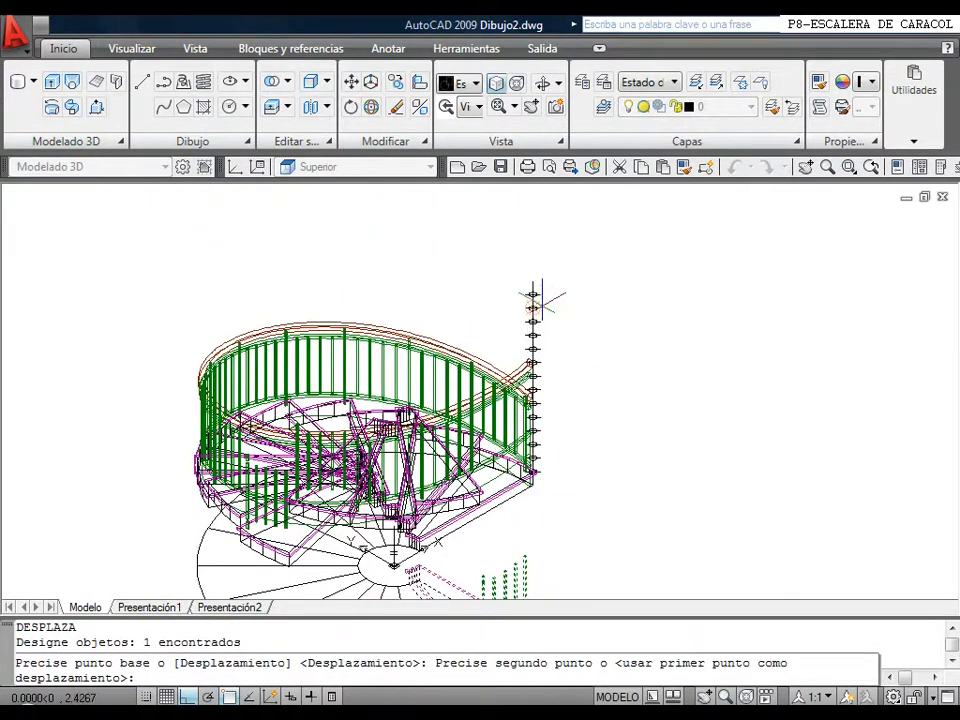
left_click(530, 289)
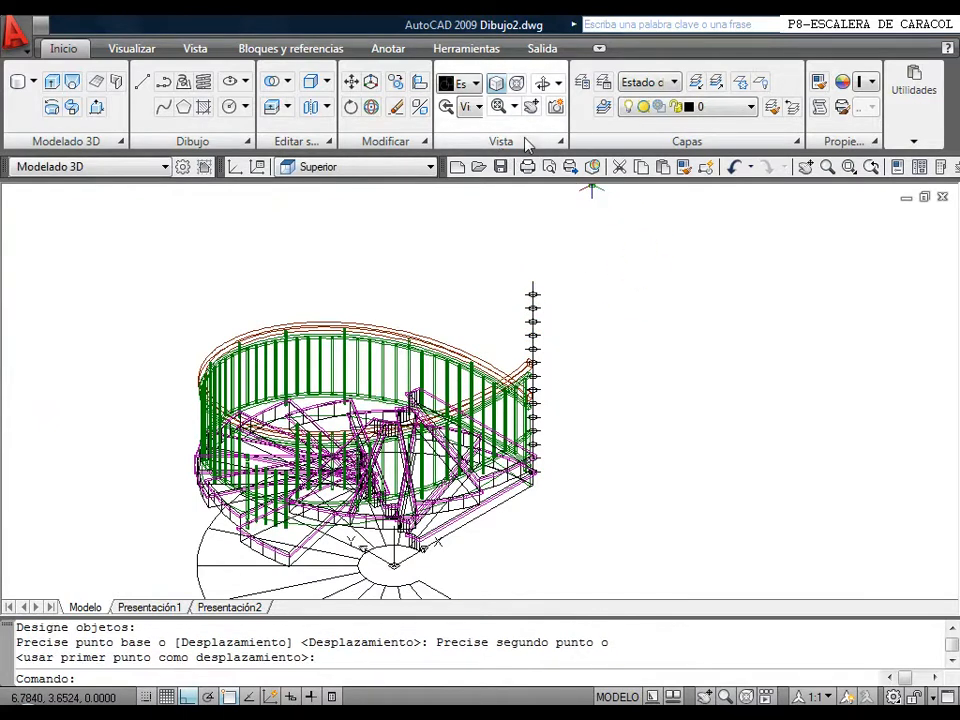
Apply the Conceptual visual style and orbit to a side elevation to check the heights of the steps.
left_click(476, 83)
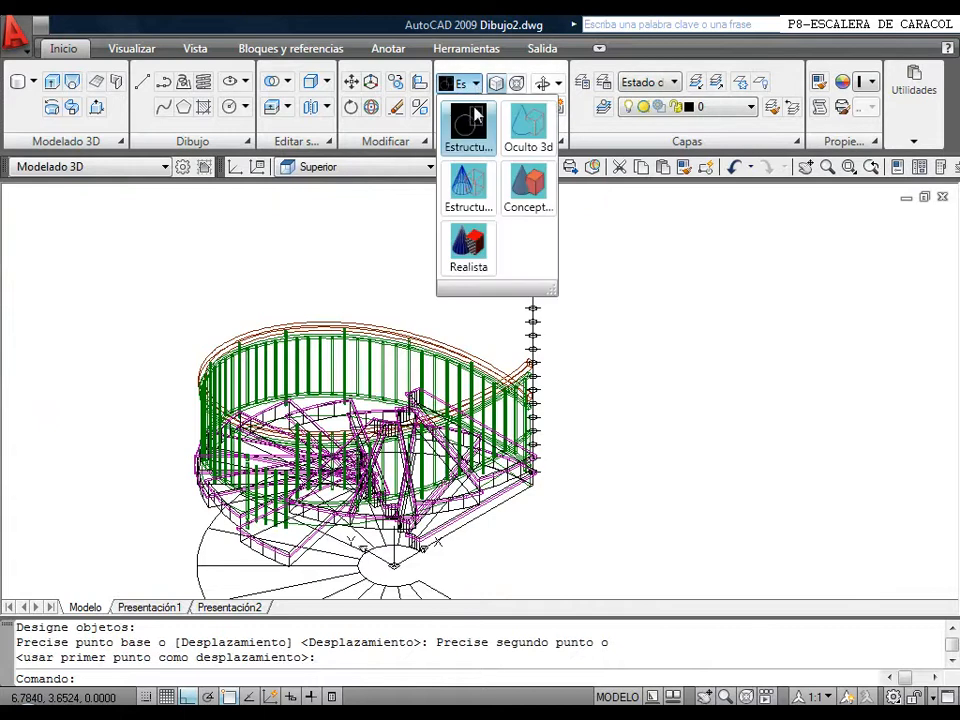
left_click(519, 190)
middle_click_drag(419, 457, 442, 375)
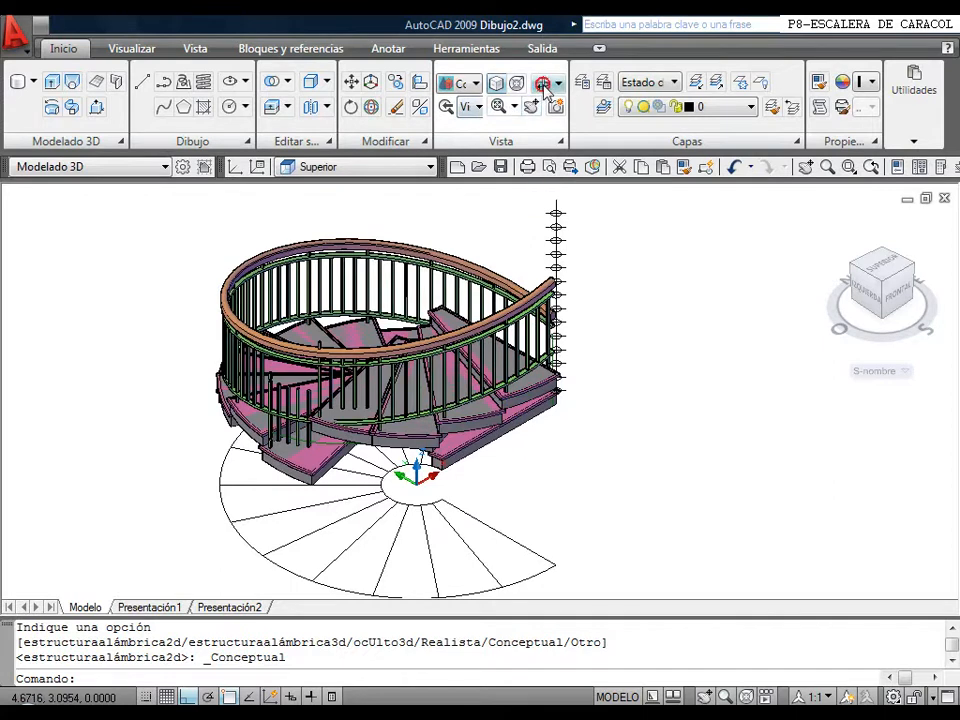
left_click(545, 87)
left_click_drag(546, 220, 395, 329)
right_click(298, 242)
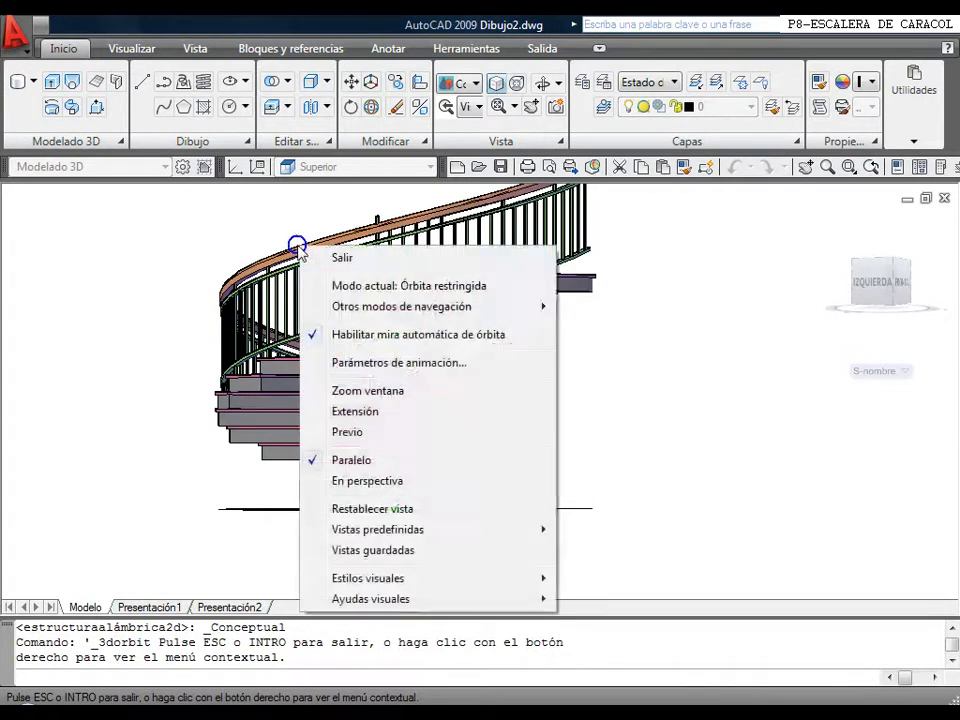
left_click(340, 257)
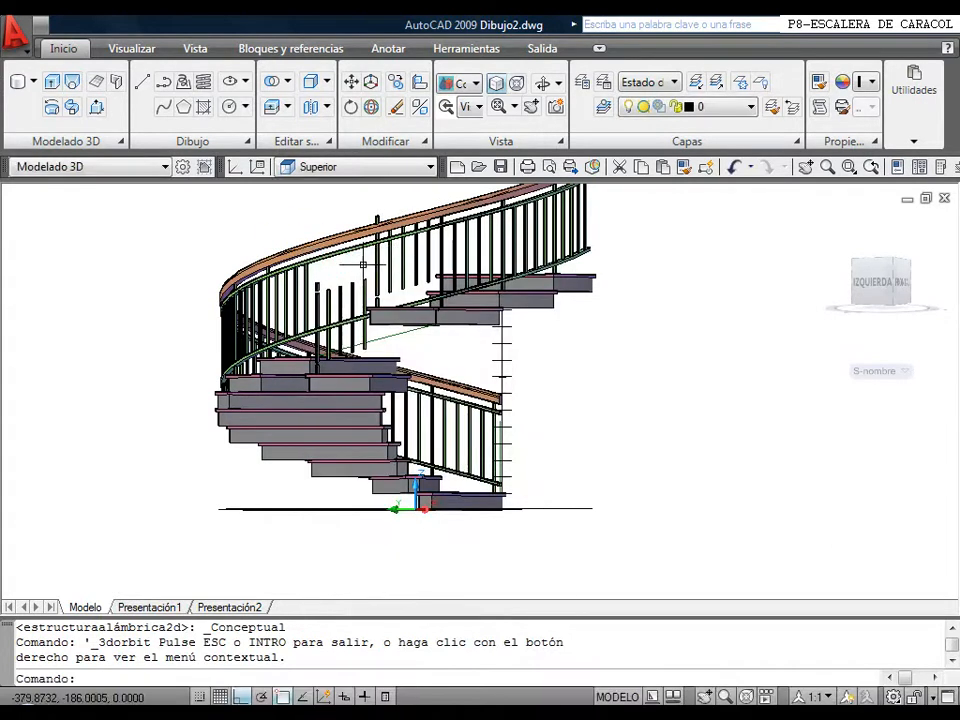
Lower the eleventh step block by one division of the reference line so it sits directly below the twelfth step.
left_click(352, 87)
left_click(380, 269)
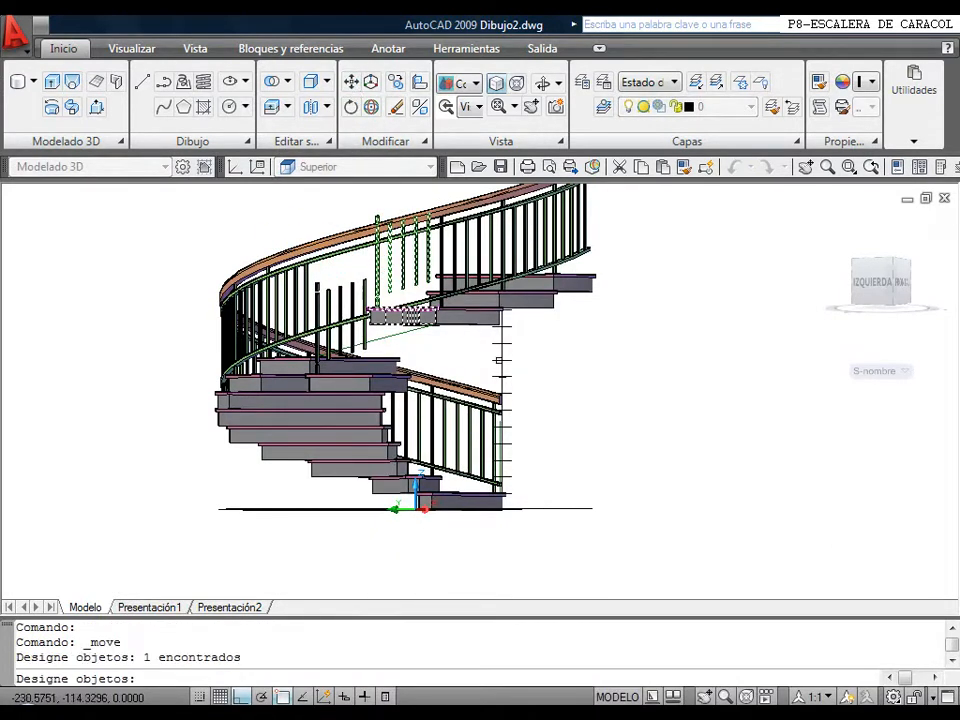
key("Return")
left_click(501, 343)
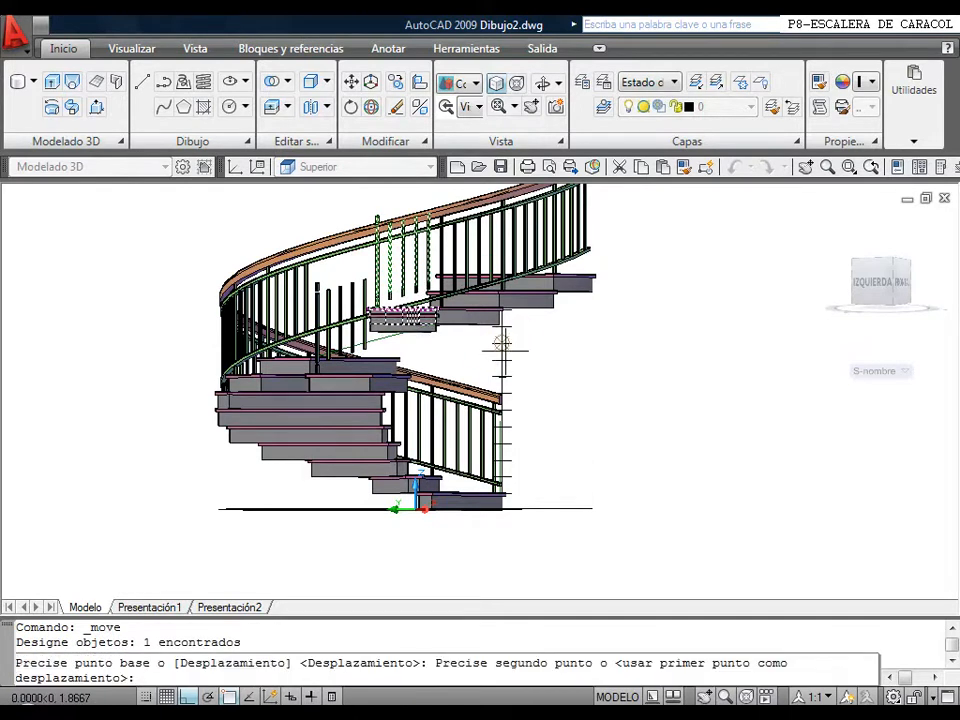
left_click(505, 347)
Raise the misplaced tenth step block by two divisions of the reference line, into the gap below the eleventh step.
right_click(507, 306)
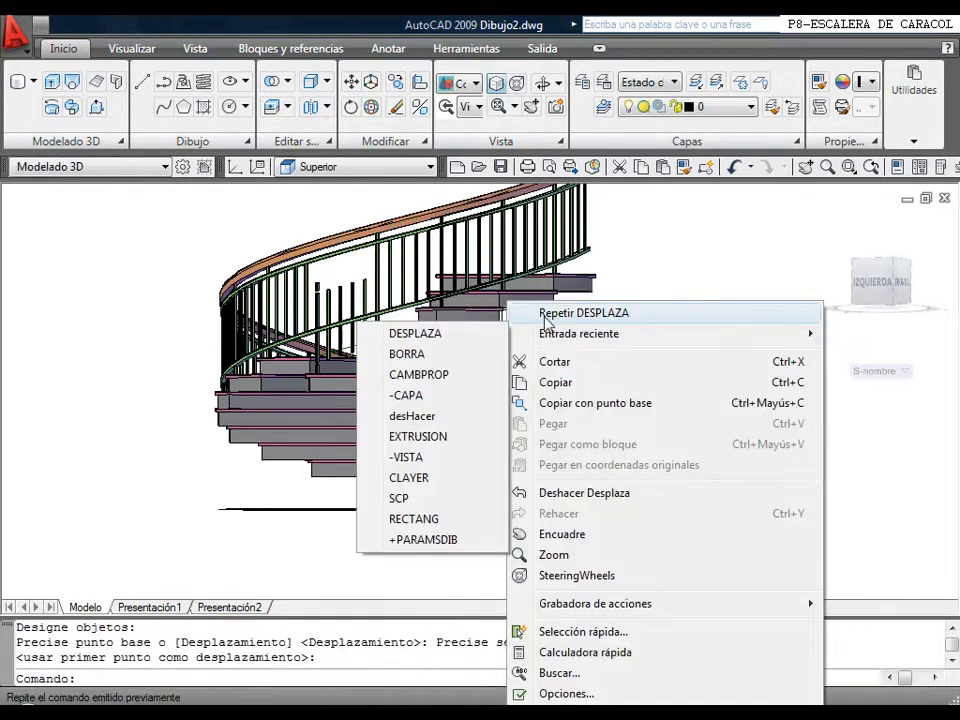
left_click(550, 313)
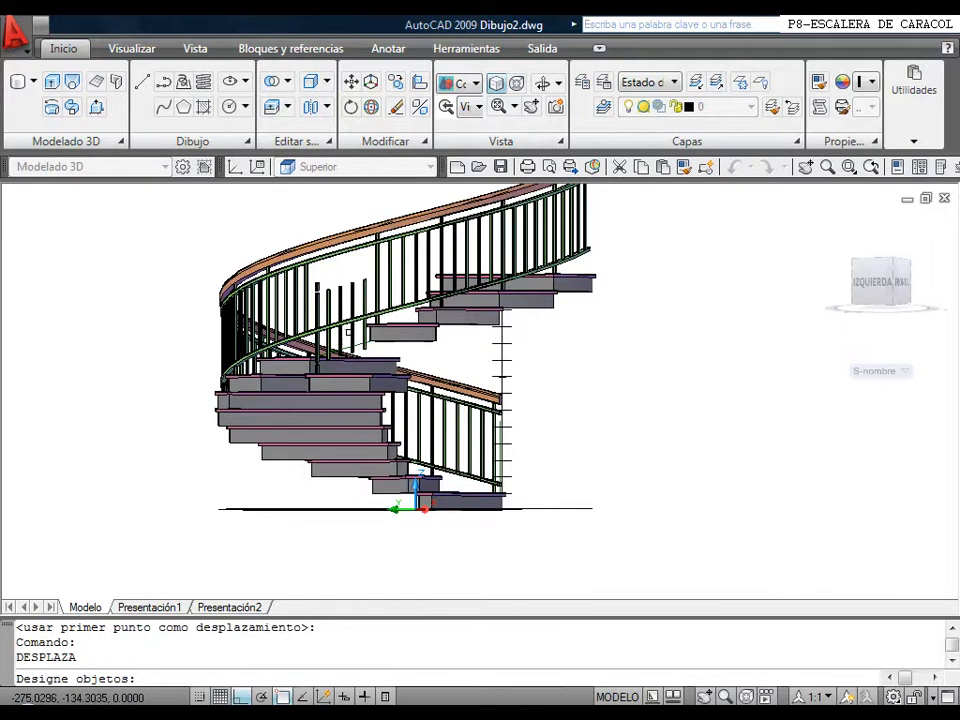
left_click(350, 332)
right_click(441, 345)
left_click(501, 359)
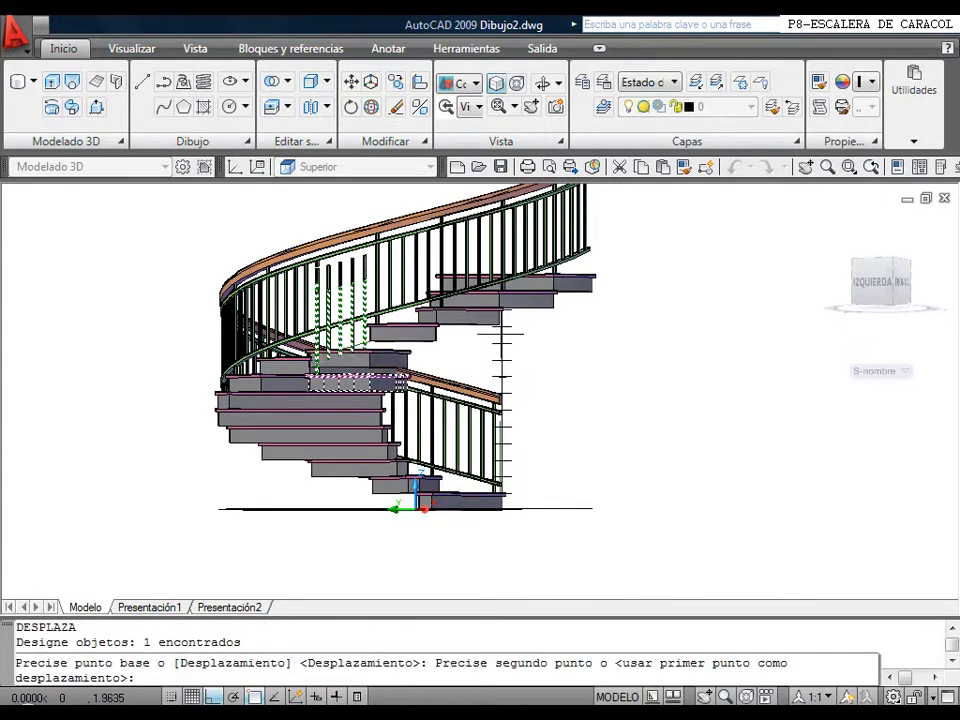
left_click(531, 332)
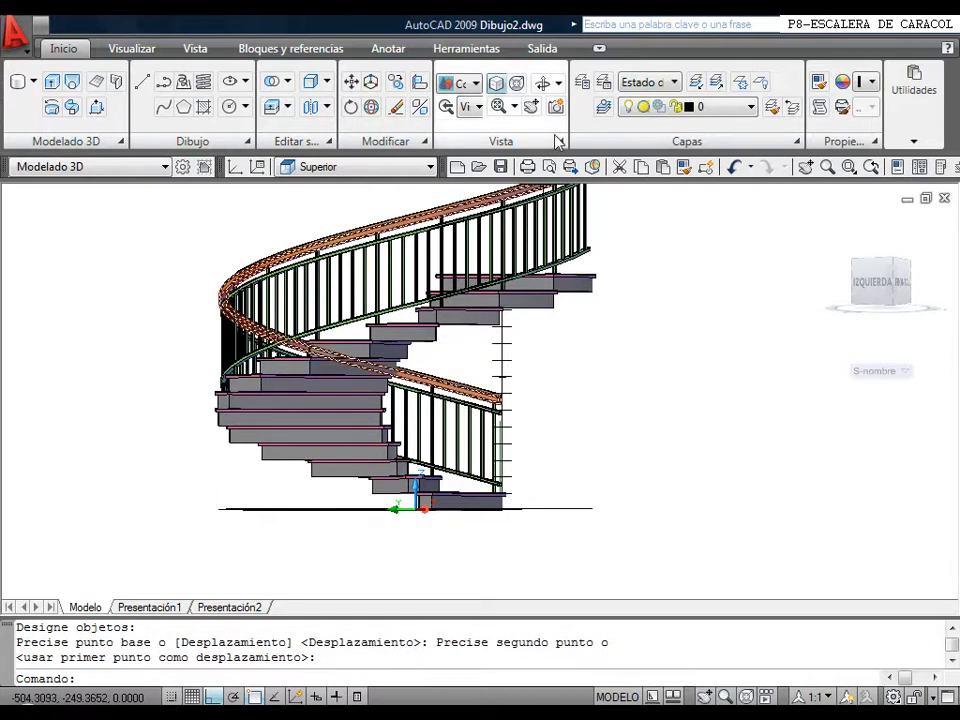
Restore the 2D wireframe visual style and inspect the staircase and its handrail in the top view.
left_click(480, 88)
left_click(458, 125)
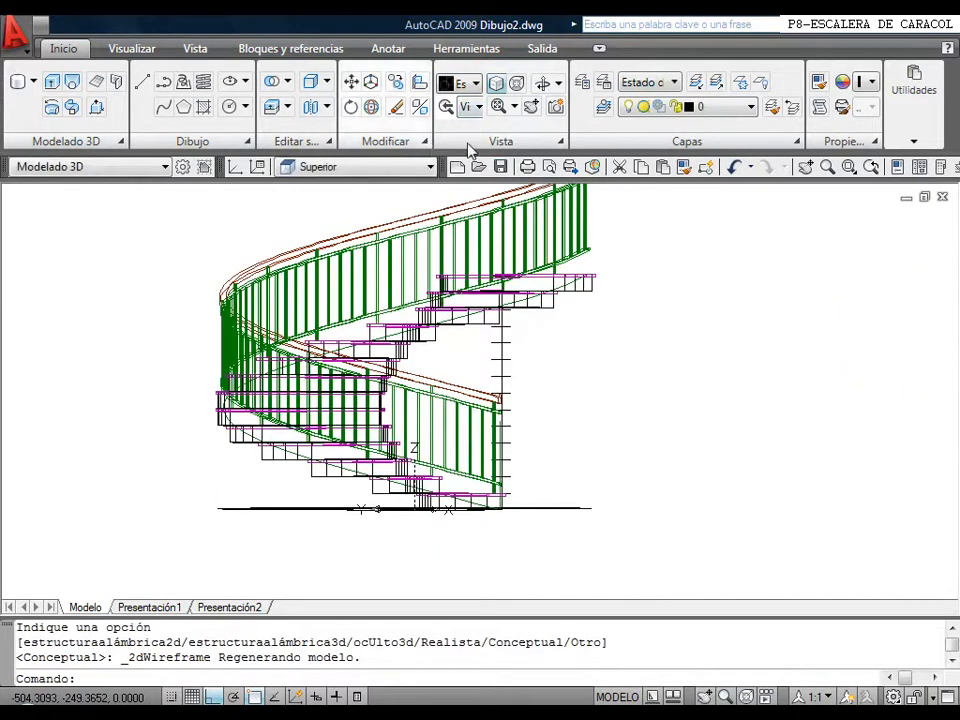
left_click(478, 107)
left_click(477, 163)
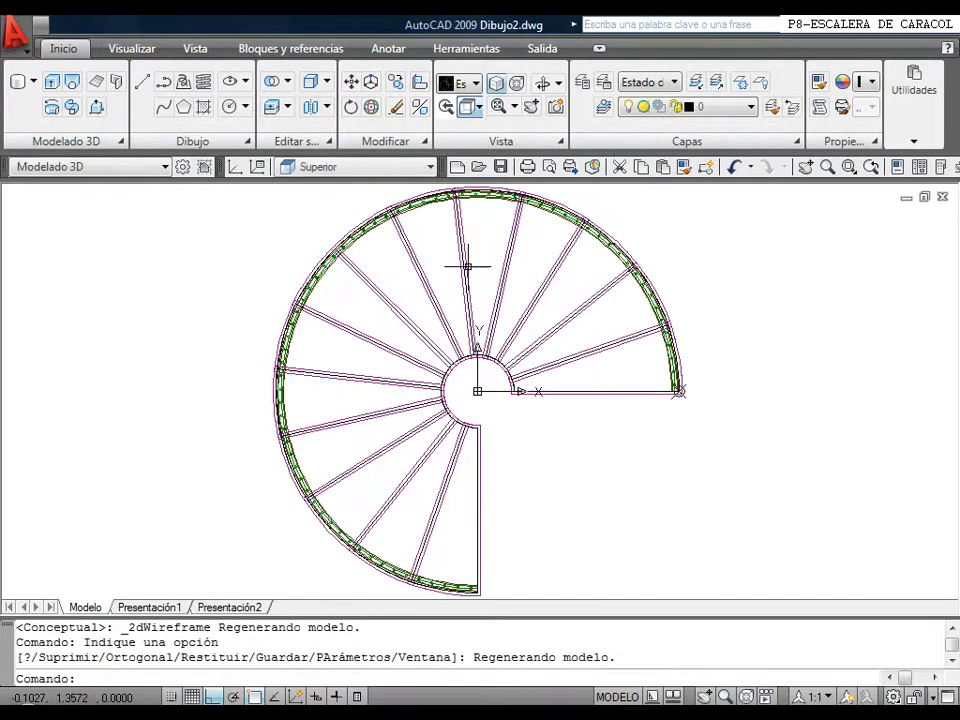
scroll(410, 576, "up", 5)
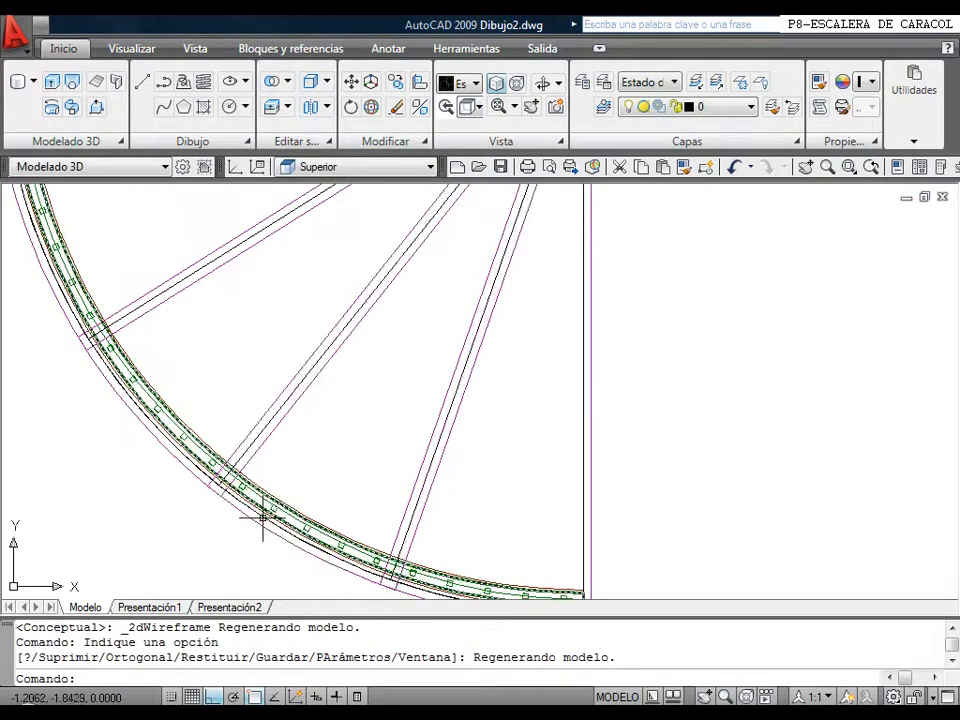
scroll(550, 350, "down", 7)
middle_click_drag(545, 370, 554, 362)
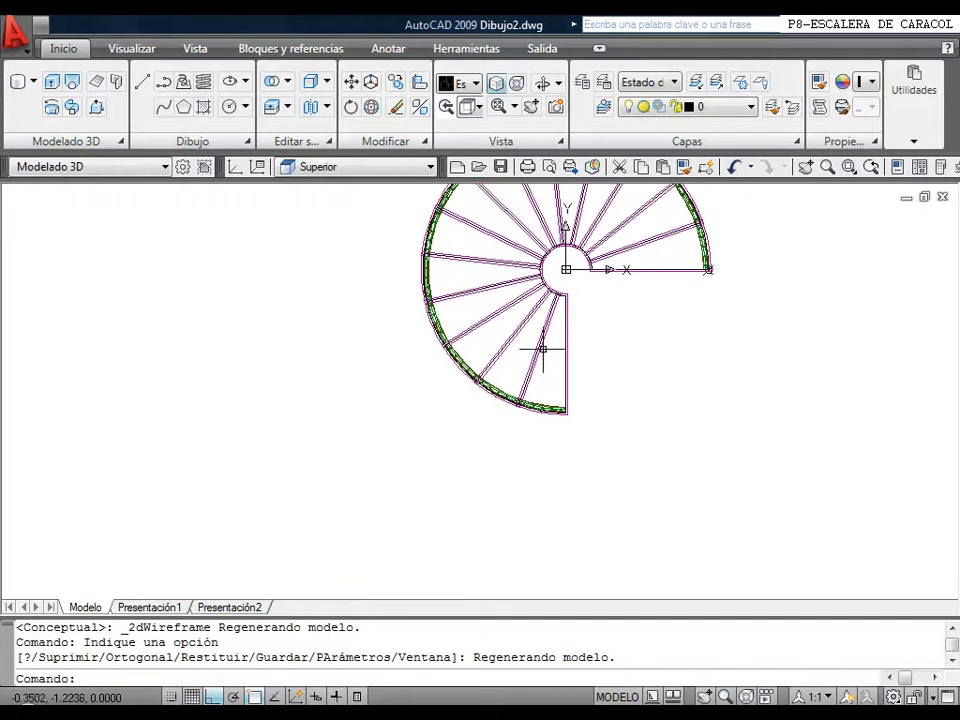
Return to the southwest isometric view and examine the first steps around the centre of the staircase.
left_click(472, 107)
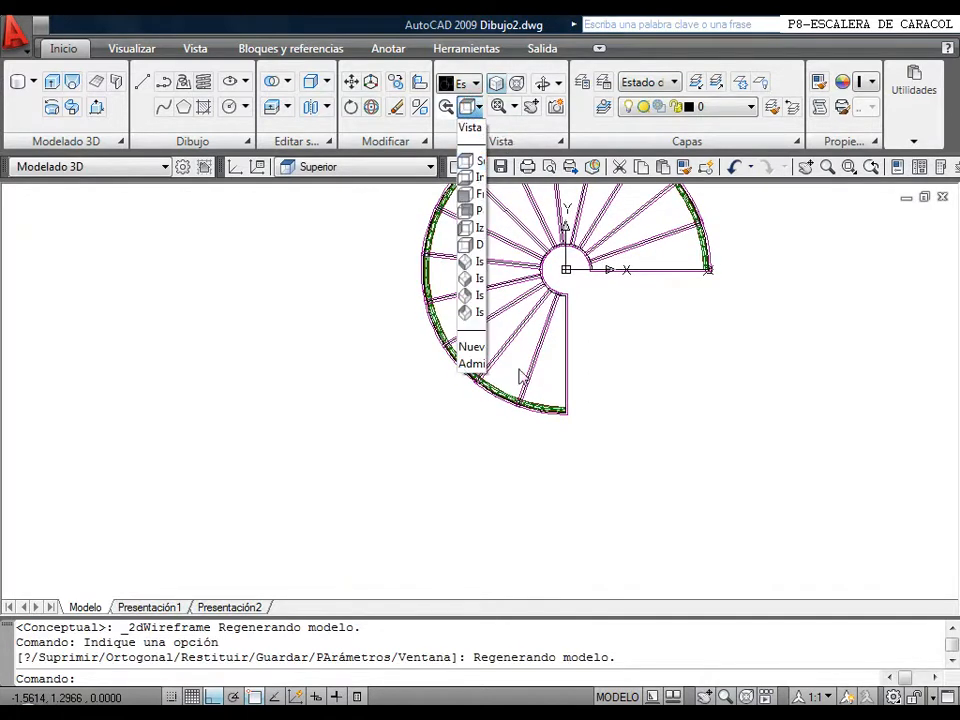
left_click(470, 265)
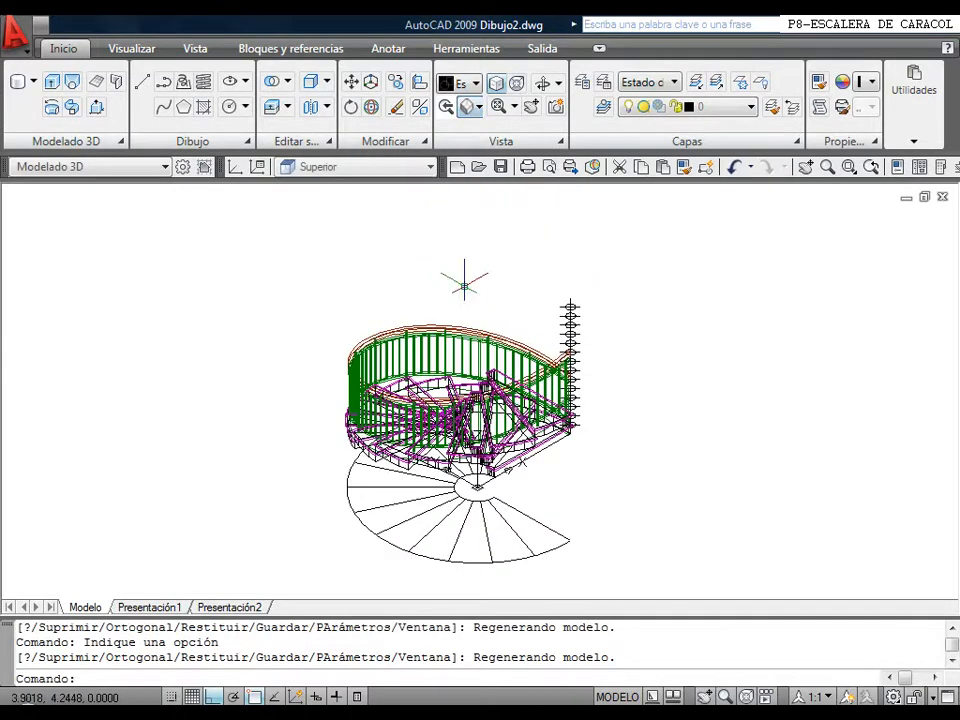
scroll(486, 471, "up", 6)
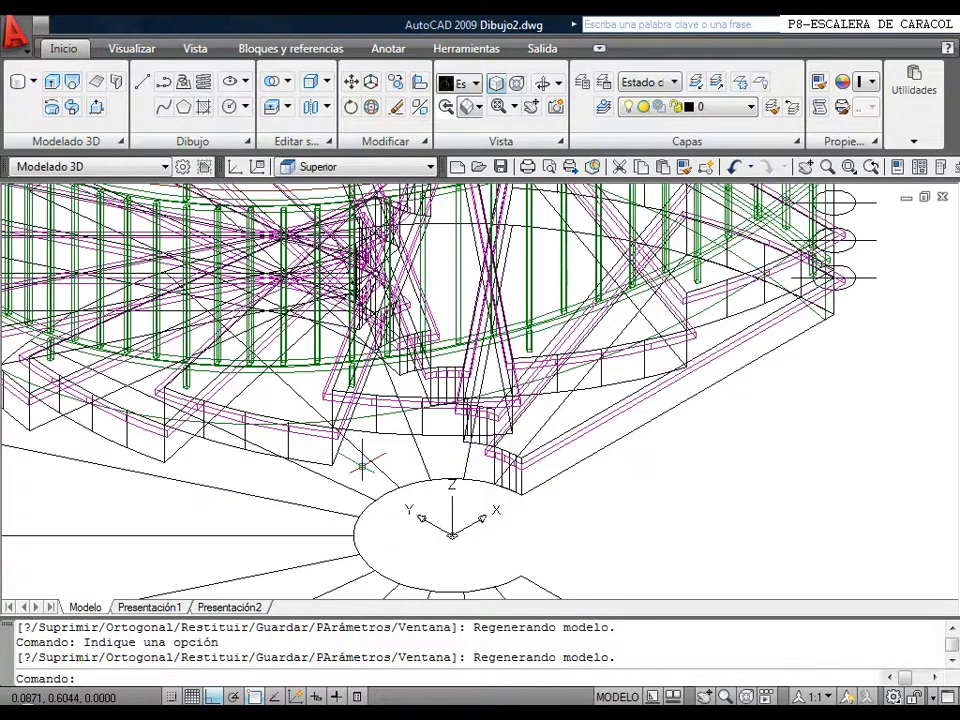
middle_click_drag(333, 474, 340, 338)
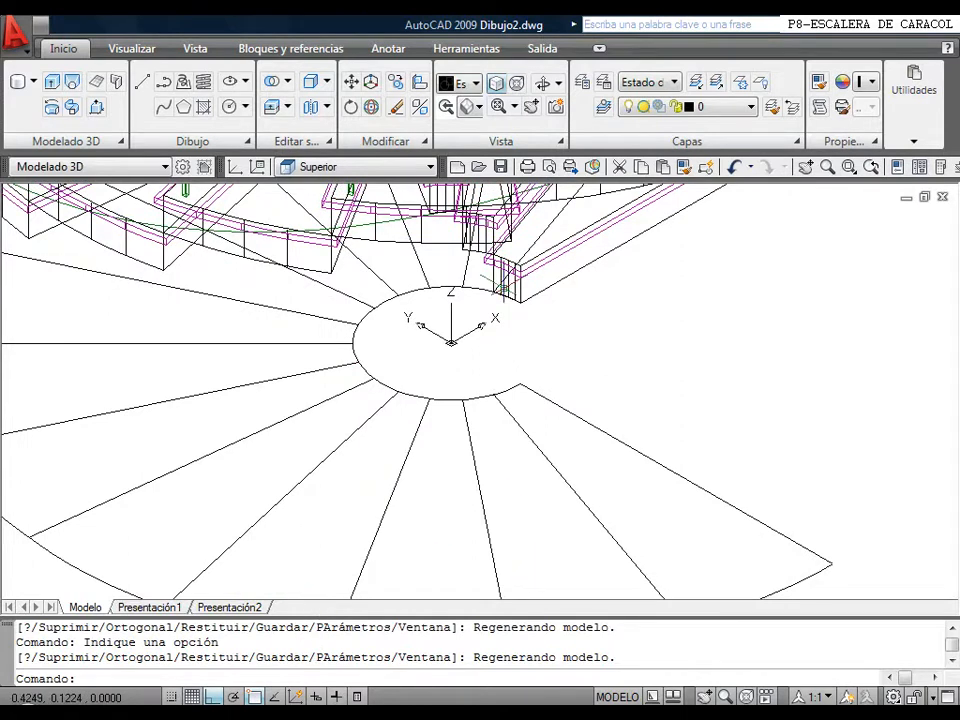
scroll(503, 336, "down", 6)
middle_click_drag(496, 344, 447, 441)
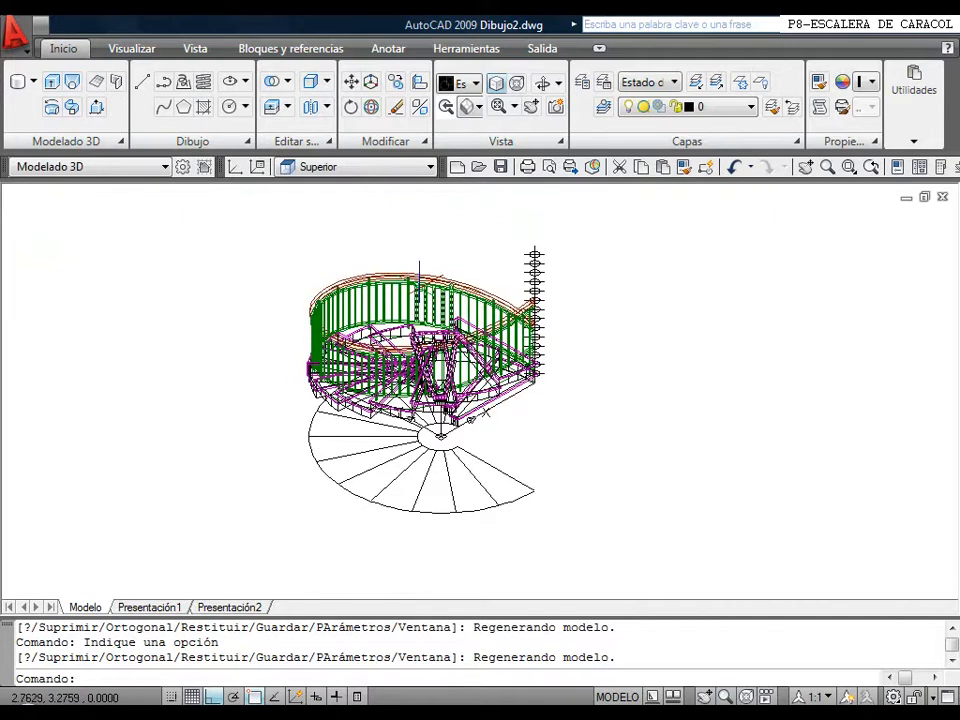
Select all block references in the whole drawing with Quick Select and explode them.
scroll(418, 303, "up", 2)
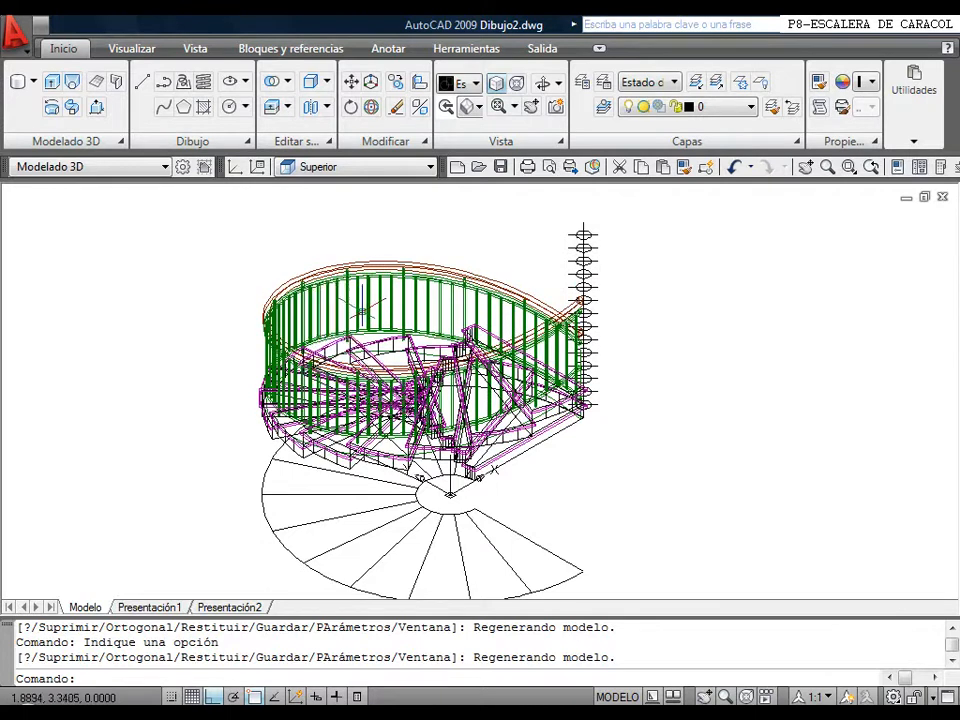
scroll(362, 306, "down", 2)
middle_click_drag(362, 305, 293, 296)
right_click(483, 303)
left_click(580, 632)
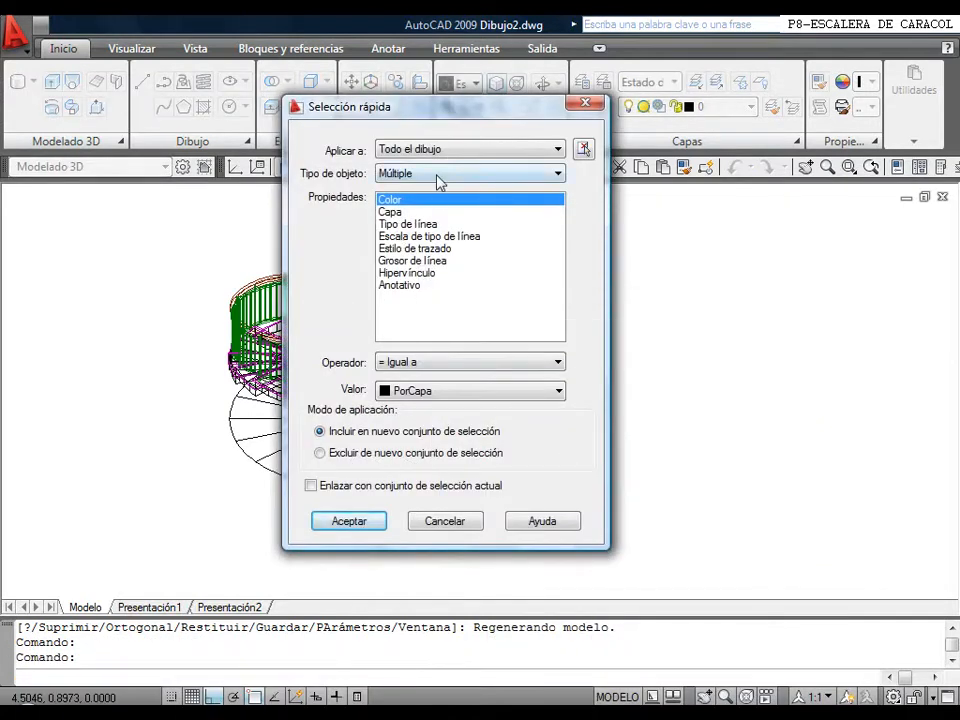
left_click(437, 175)
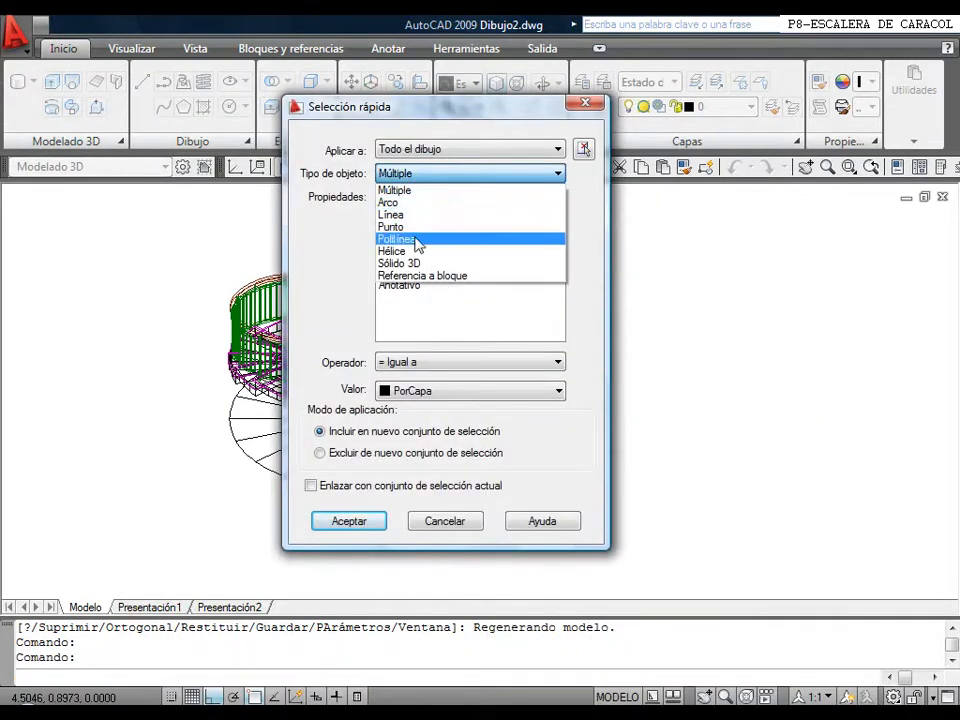
left_click(426, 276)
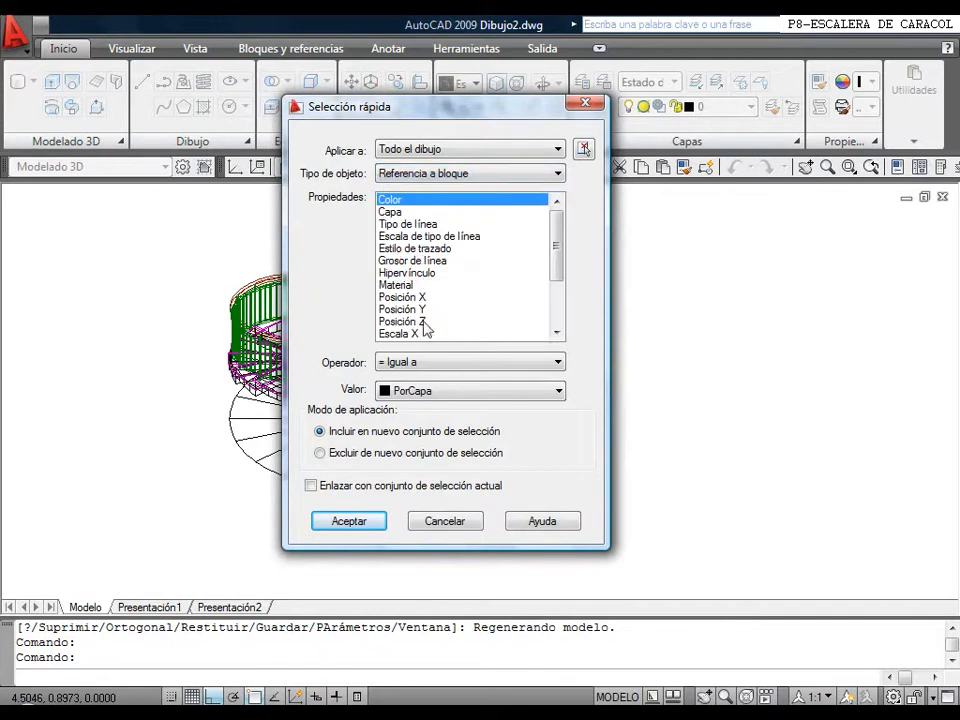
left_click(347, 521)
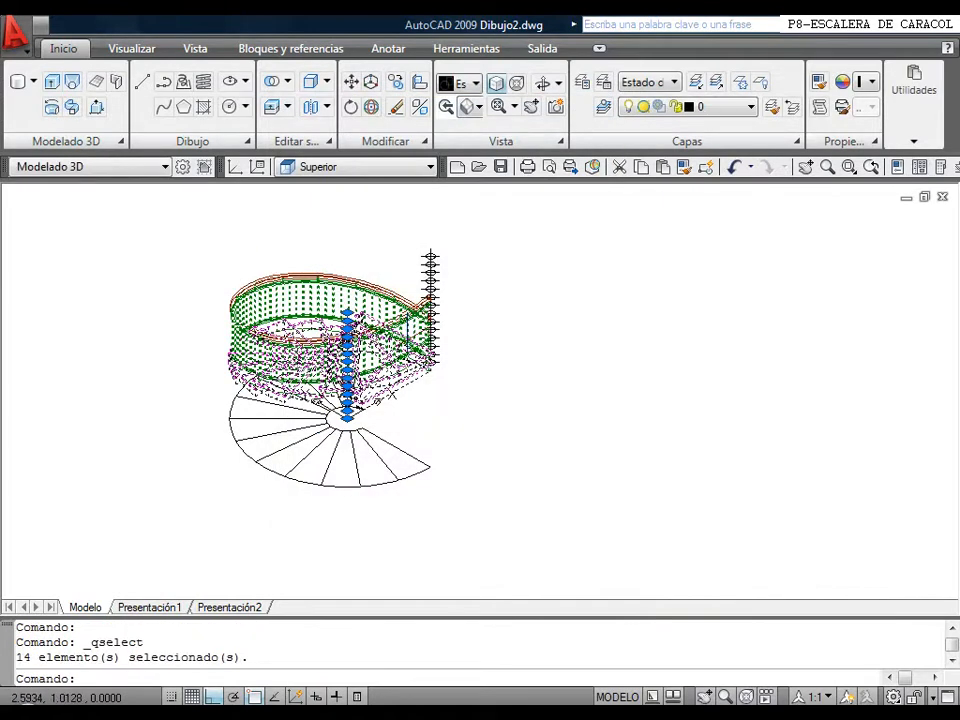
left_click(408, 142)
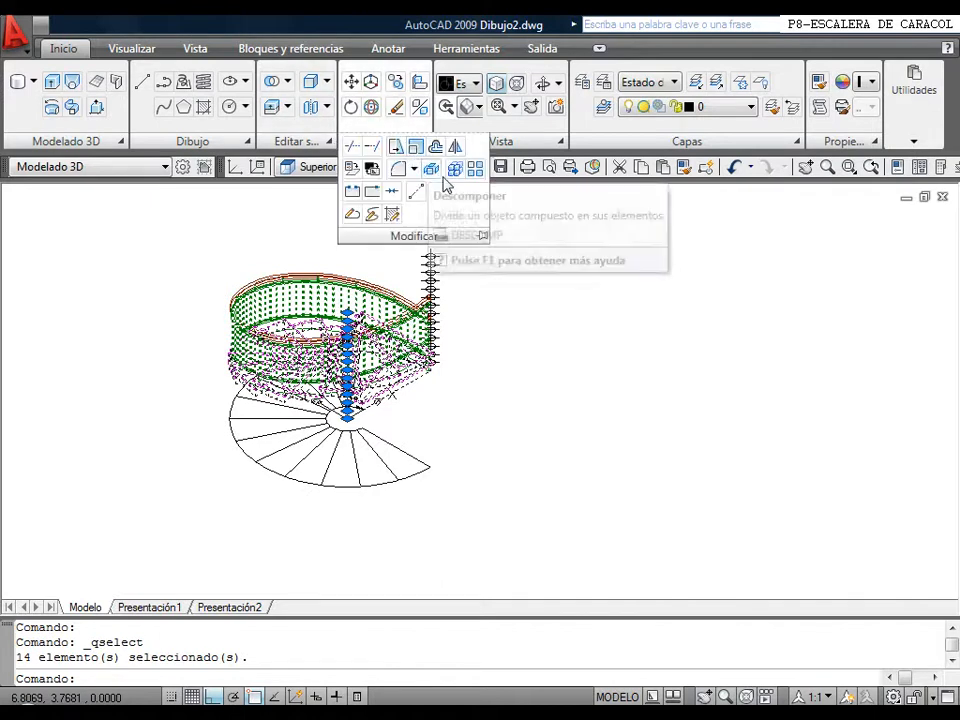
left_click(431, 171)
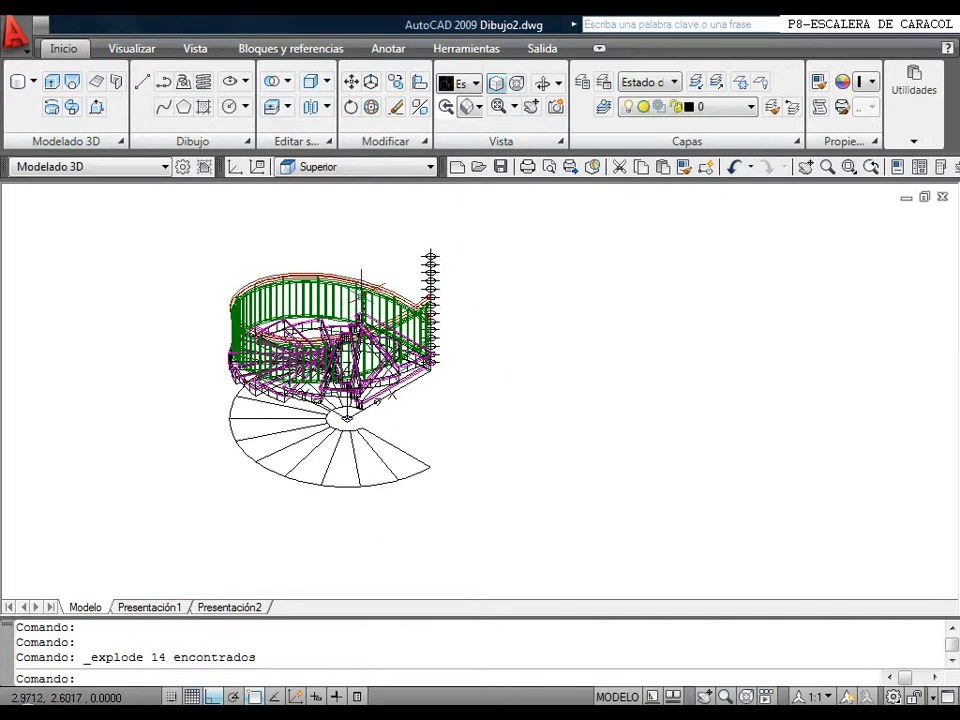
Freeze the green baluster layer, 3D-Pasamanos and 3D-Suelos, isolating the step solids and reference lines on layer 0.
scroll(340, 290, "up", 5)
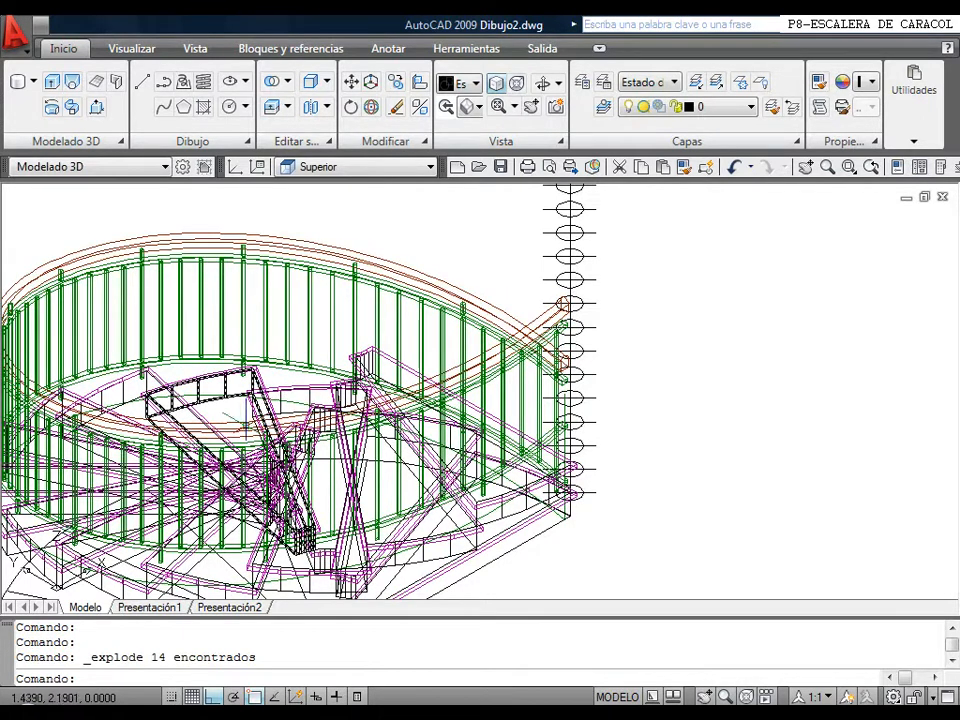
scroll(405, 319, "down", 2)
middle_click_drag(430, 299, 507, 281)
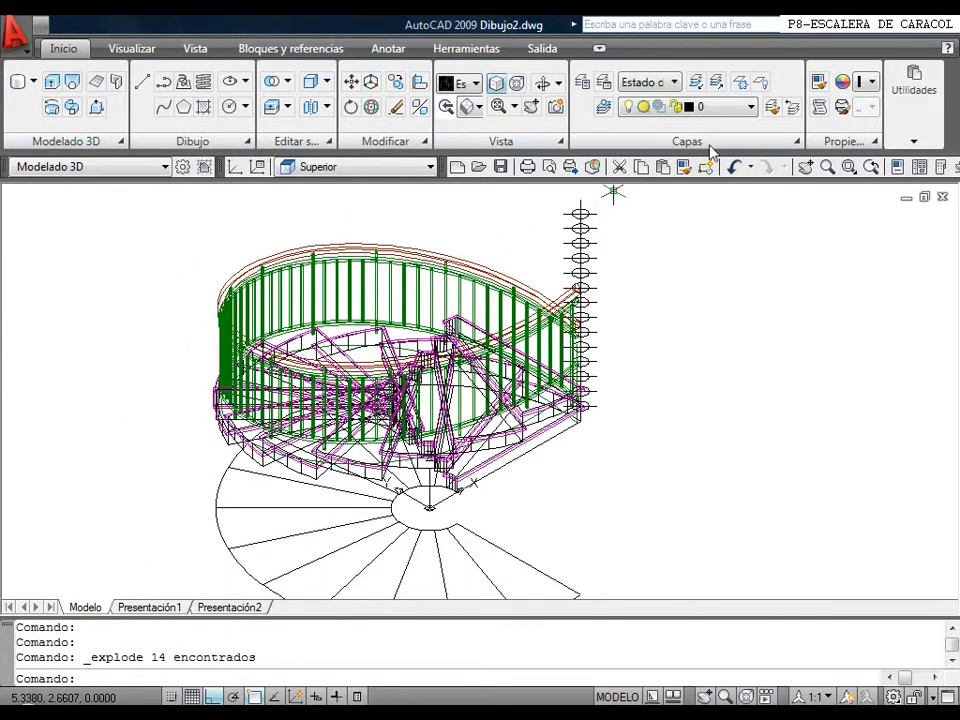
left_click(680, 106)
left_click(642, 154)
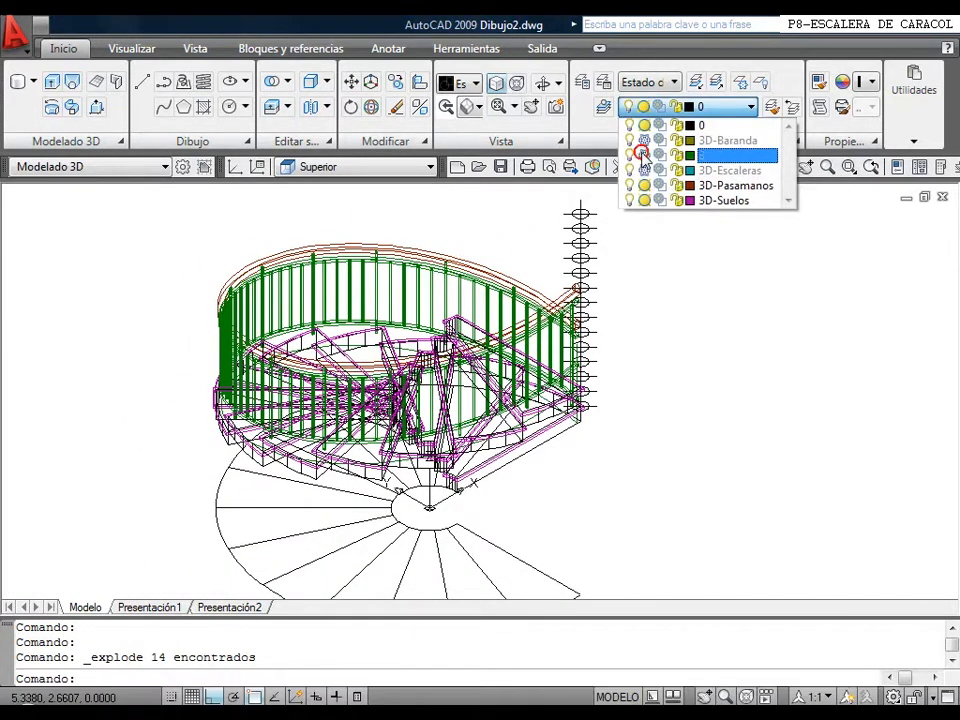
left_click(643, 187)
left_click(644, 199)
left_click(658, 297)
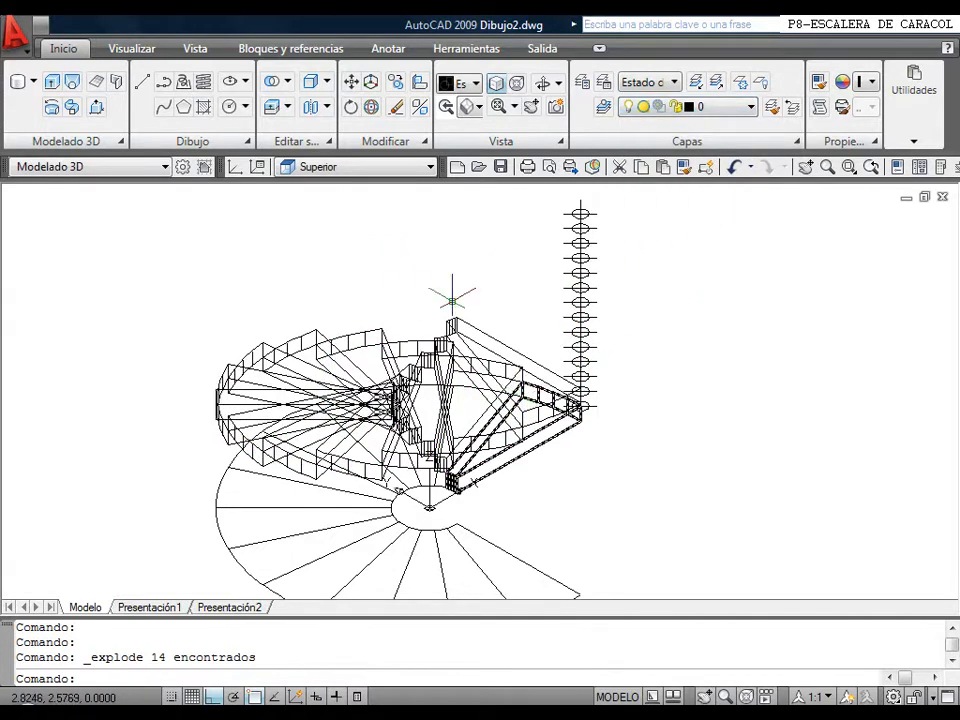
Merge all the exploded step solids on layer 0 into one solid with Union.
left_click(285, 87)
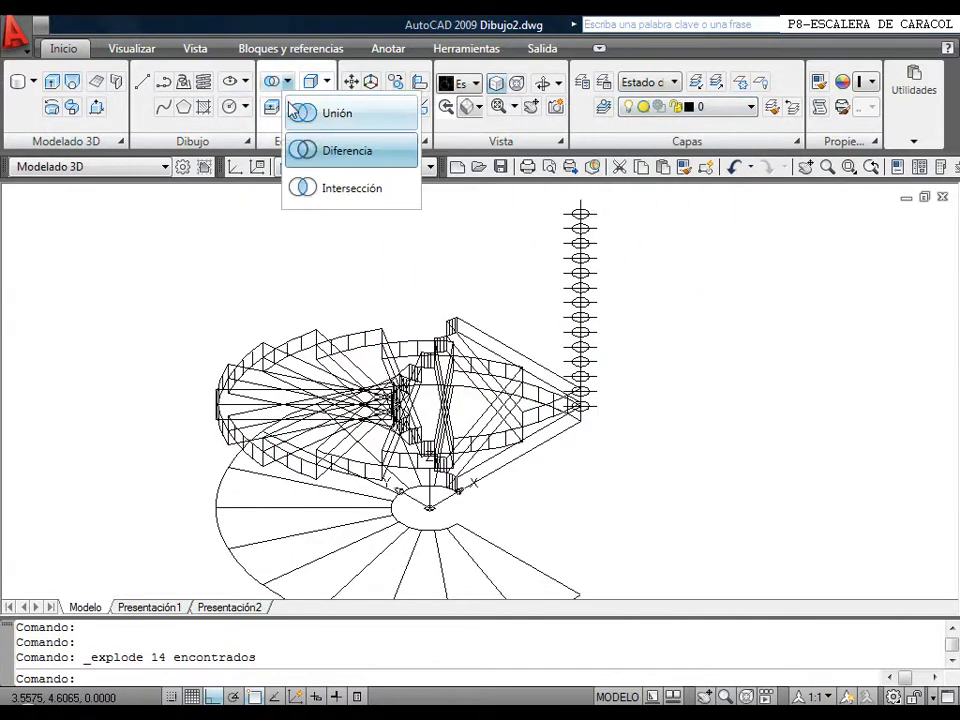
left_click(318, 111)
left_click(161, 243)
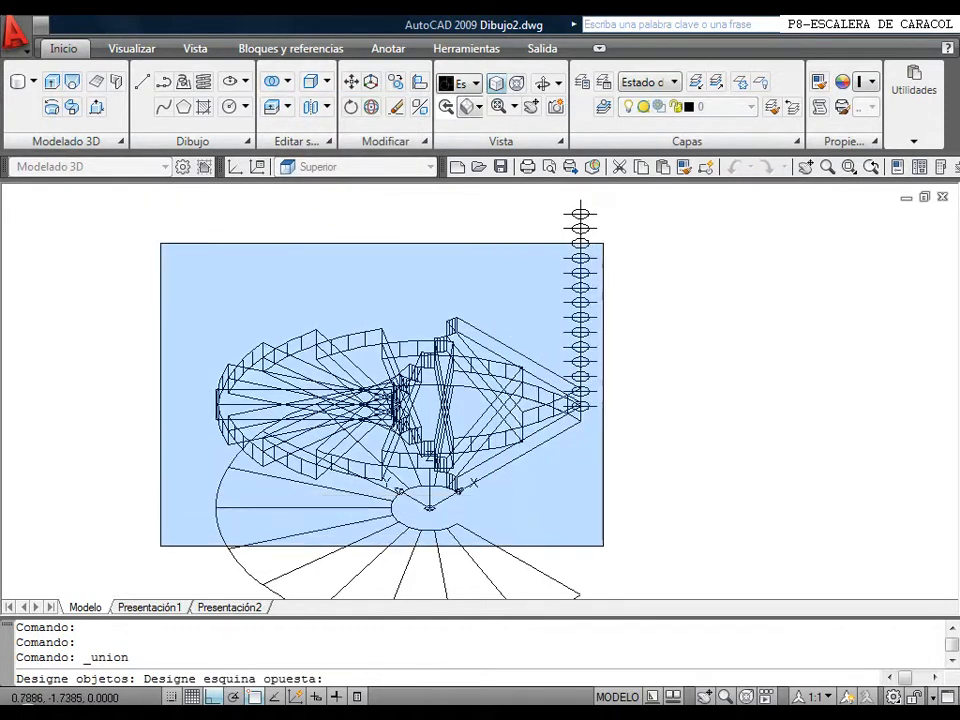
left_click(660, 510)
right_click(675, 456)
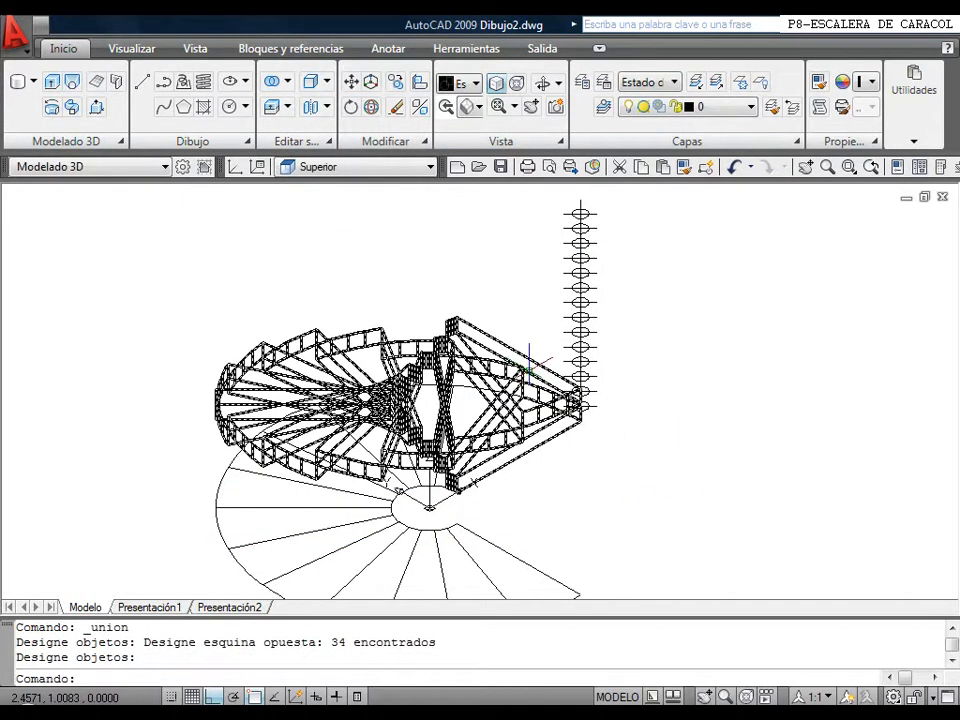
Thaw 3D-Suelos, make it the current layer and freeze layer 0 to isolate the magenta treads.
left_click(740, 106)
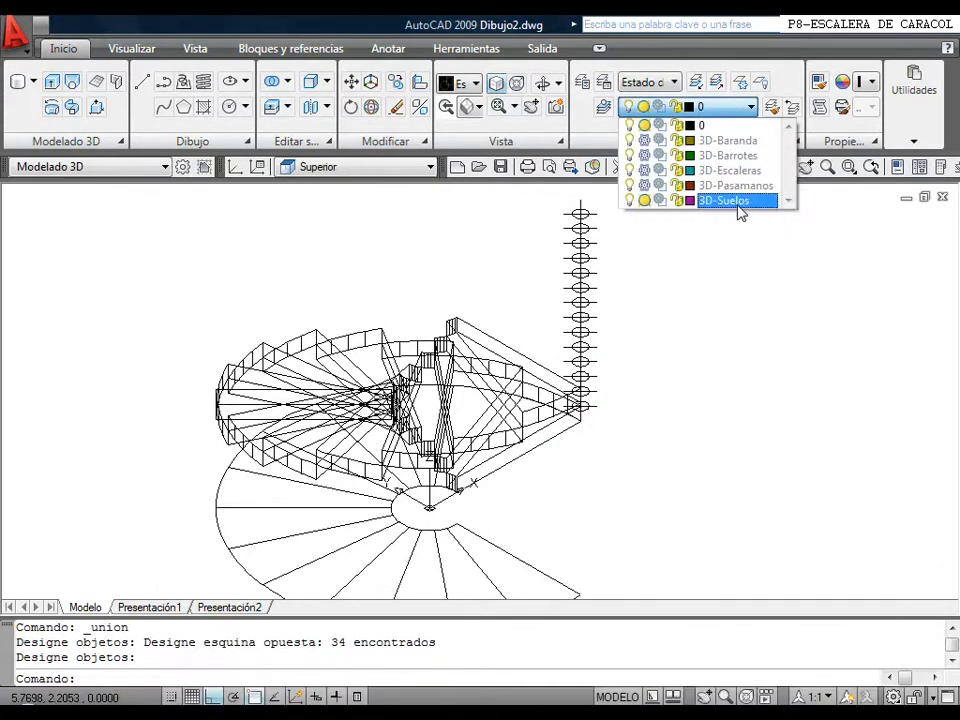
left_click(735, 200)
left_click(745, 107)
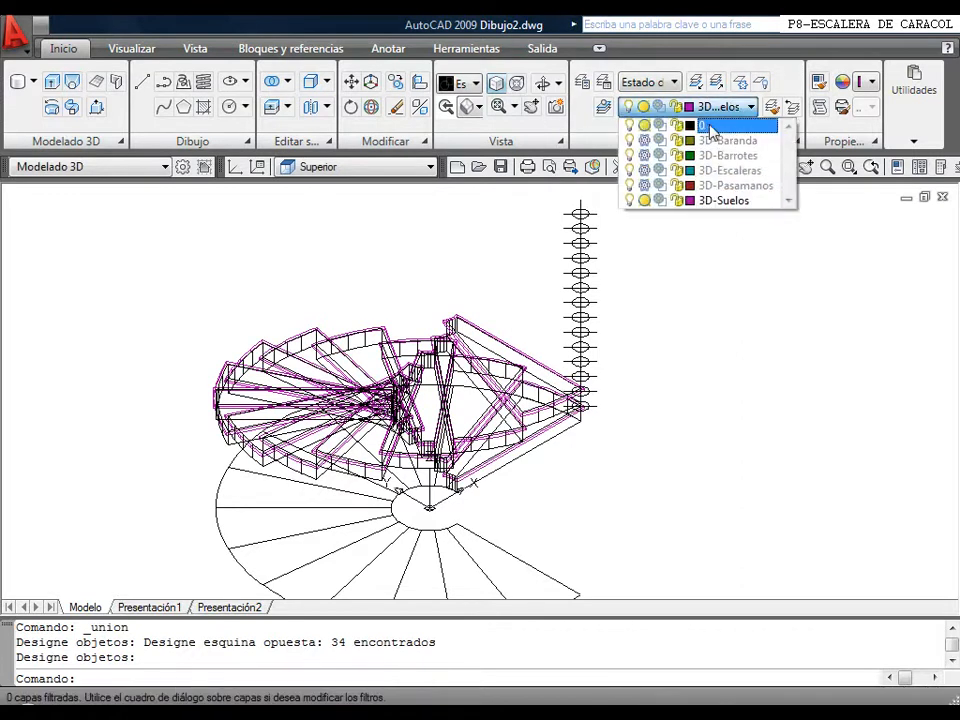
left_click(644, 127)
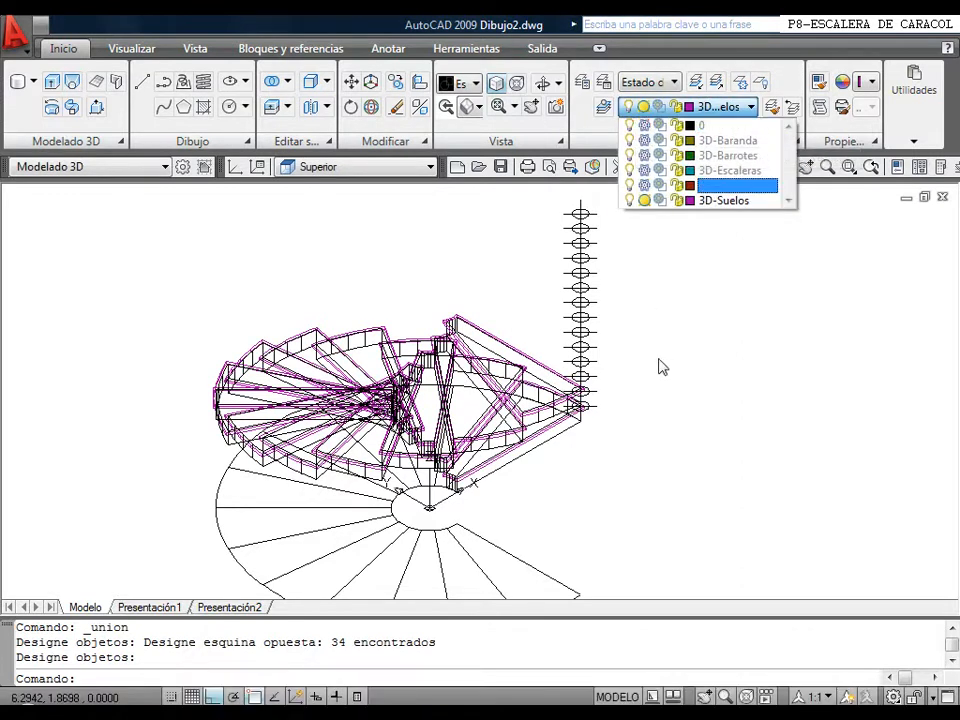
left_click(662, 362)
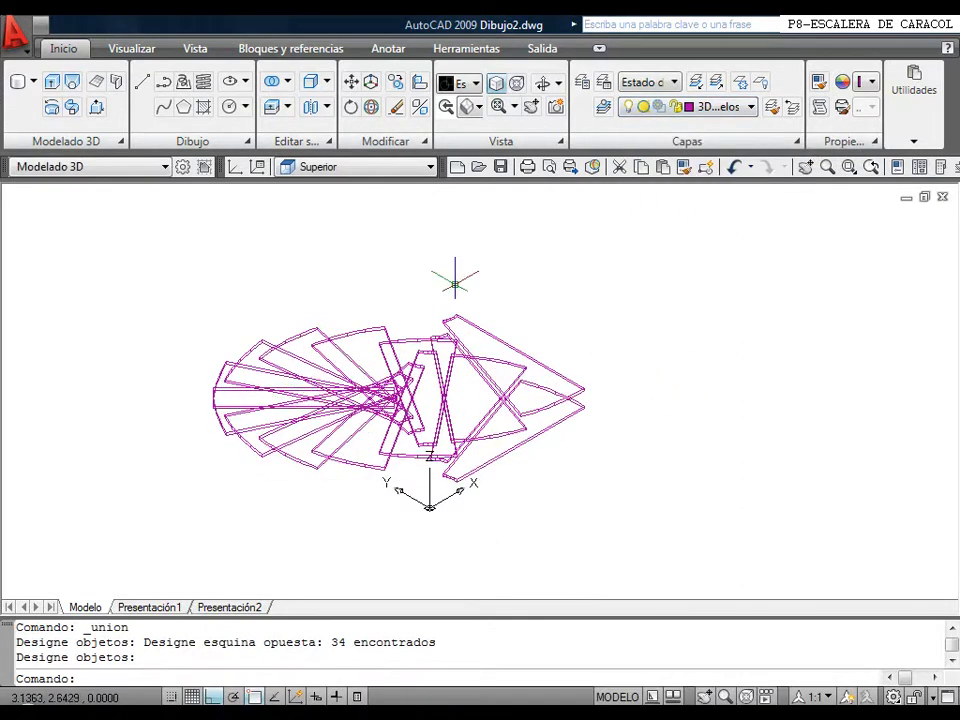
Merge all the magenta tread solids on 3D-Suelos into one solid with Union.
left_click(272, 86)
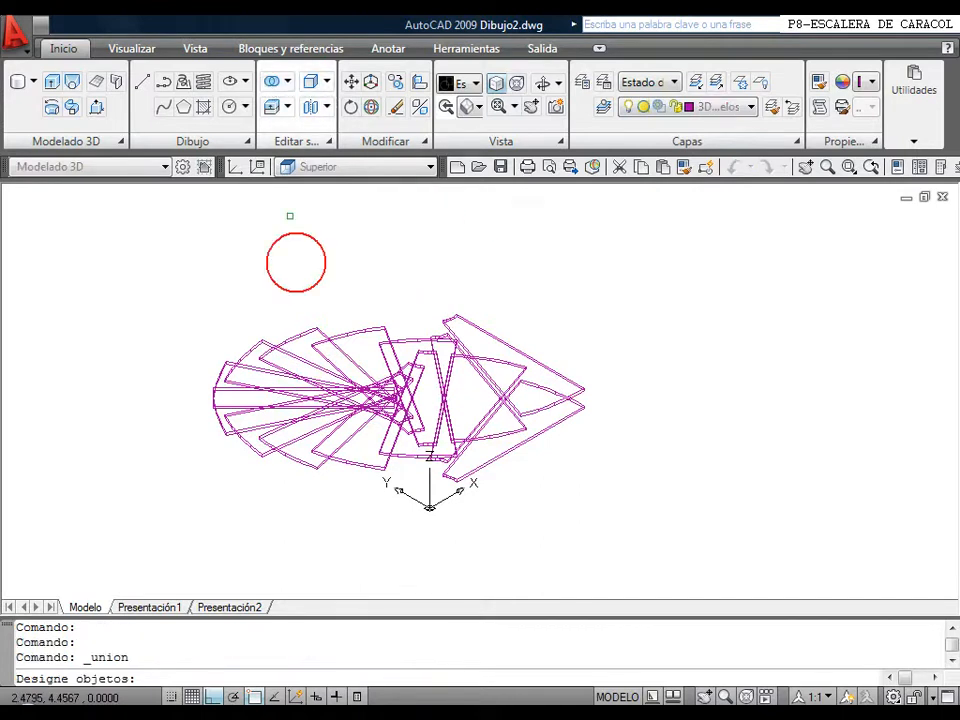
left_click(170, 251)
left_click(603, 537)
key("Return")
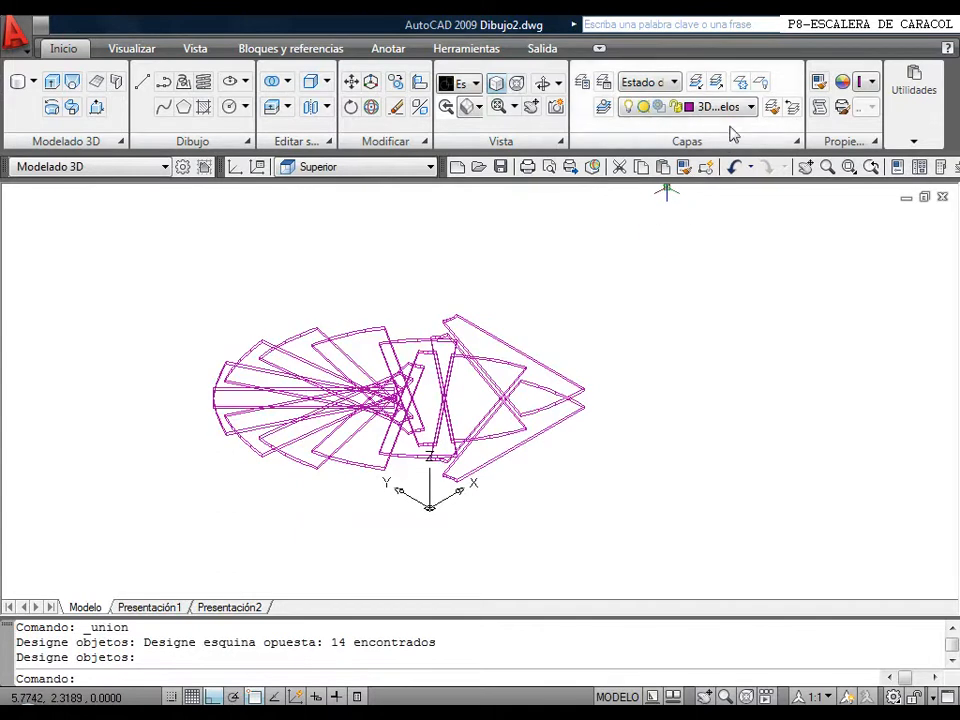
Thaw 3D-Barrotes, make it the current layer and freeze 3D-Suelos to isolate the green balusters.
left_click(749, 107)
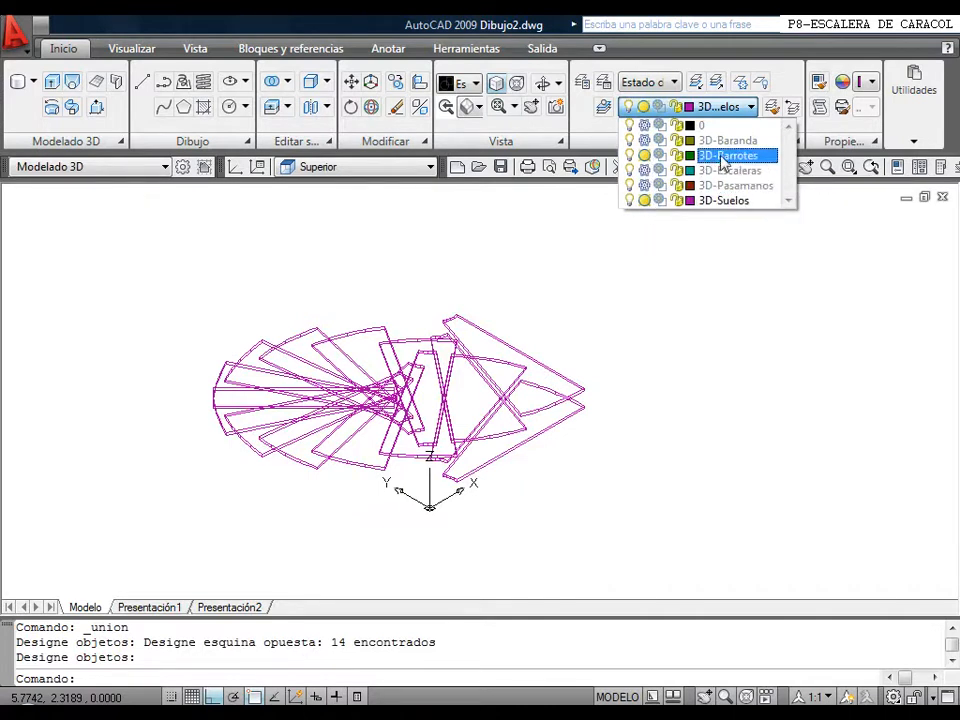
left_click(722, 157)
left_click(714, 107)
left_click(644, 201)
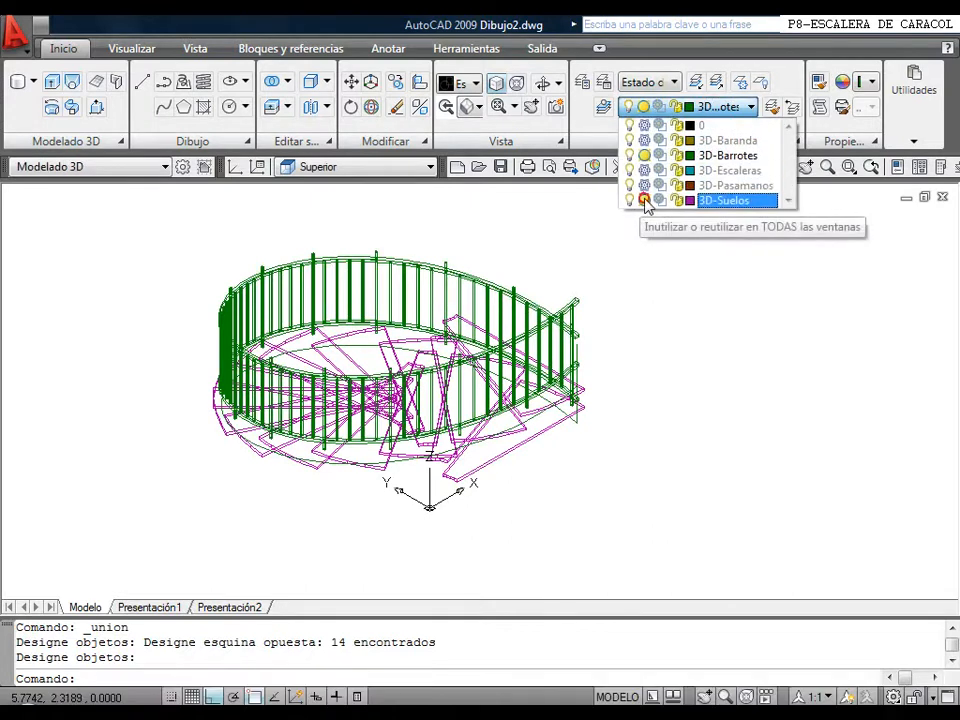
left_click(675, 309)
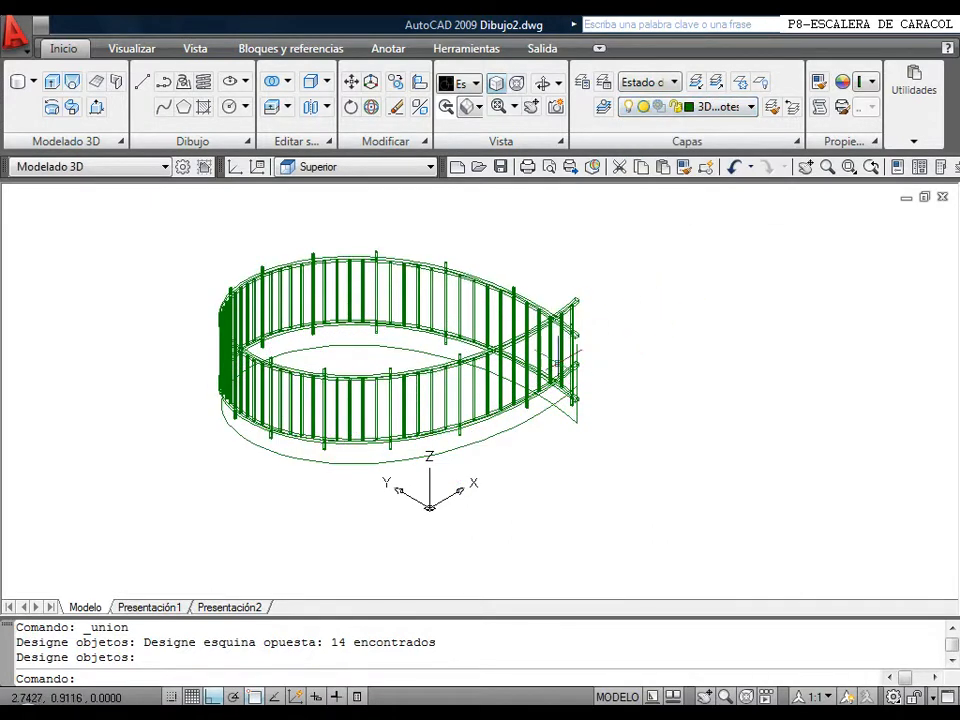
Erase the short pieces projecting above and below the rails at every other long baluster along the far side of the railing.
scroll(605, 362, "up", 4)
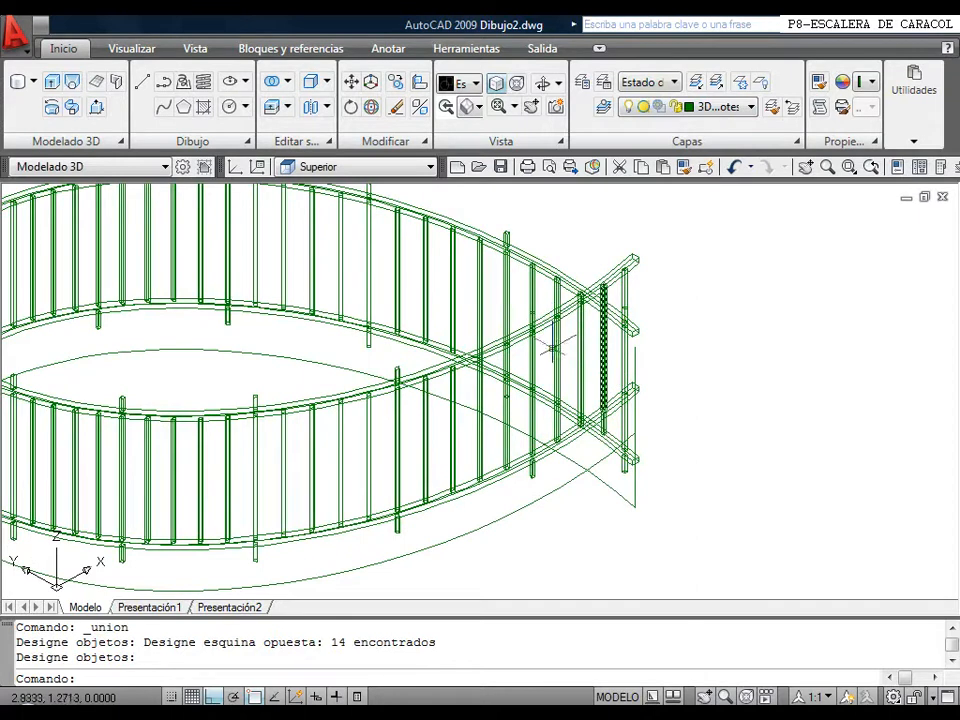
scroll(520, 255, "down", 3)
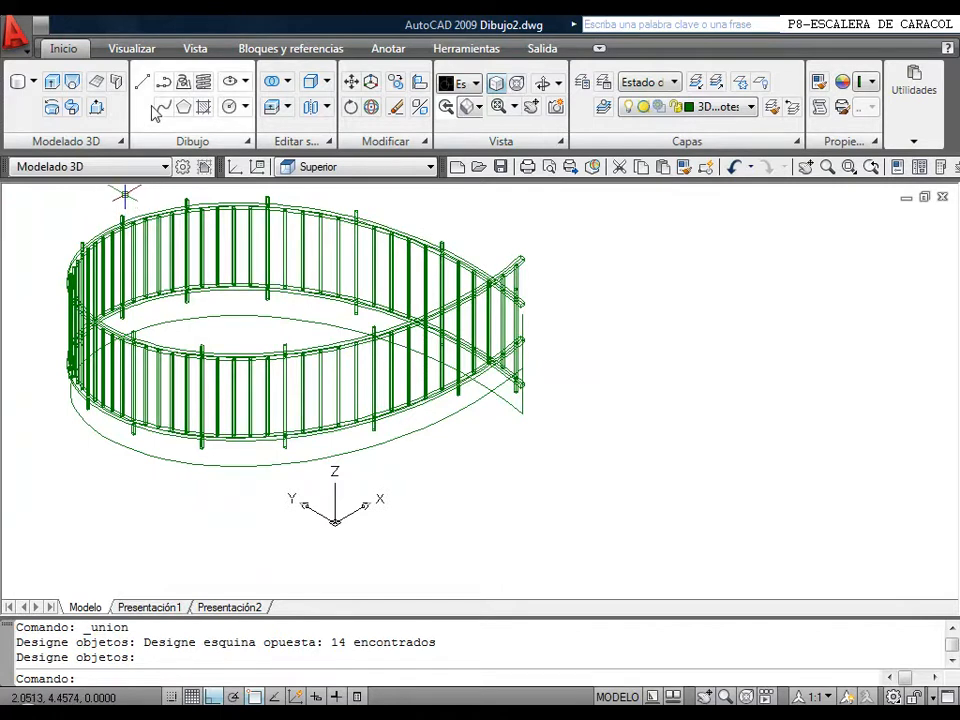
left_click(396, 112)
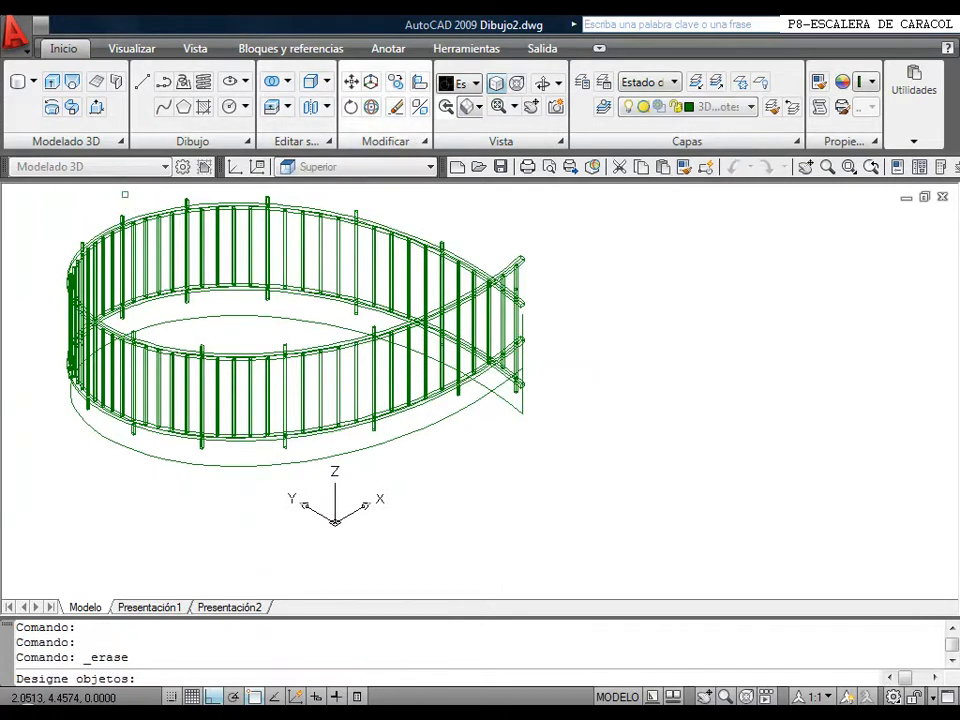
left_click(430, 333)
scroll(430, 333, "up", 6)
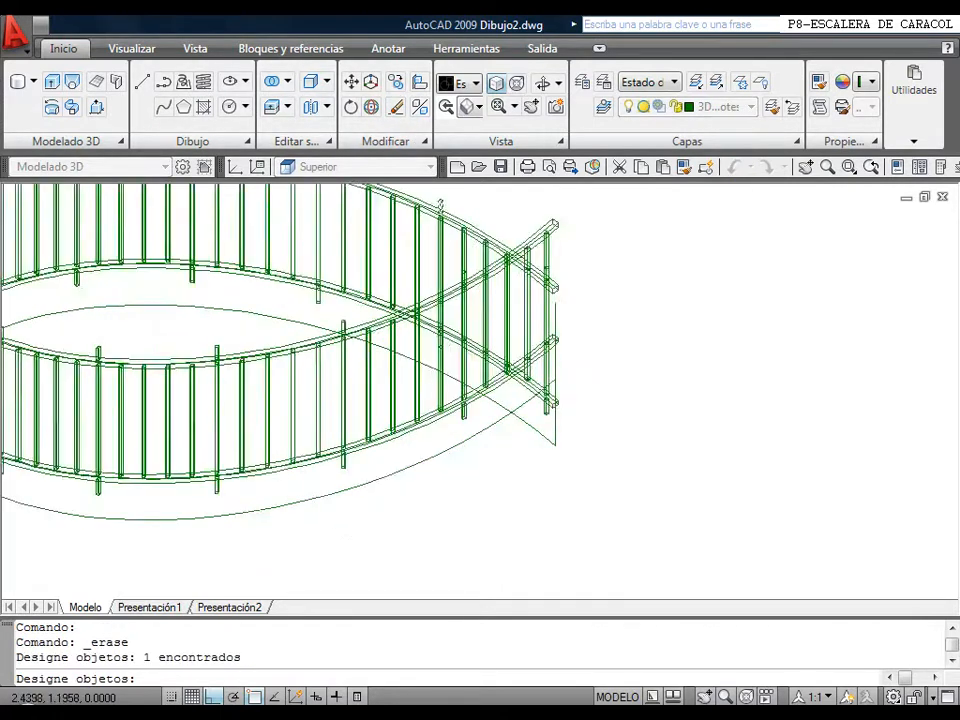
scroll(322, 247, "down", 6)
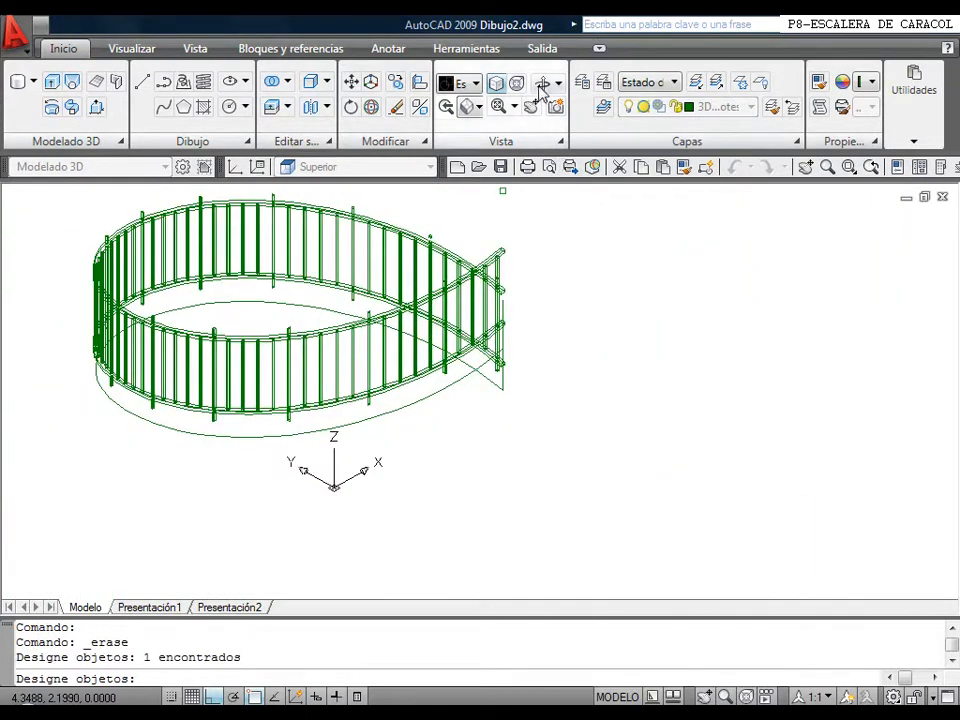
middle_click_drag(546, 262, 538, 296, "shift")
right_click(469, 272)
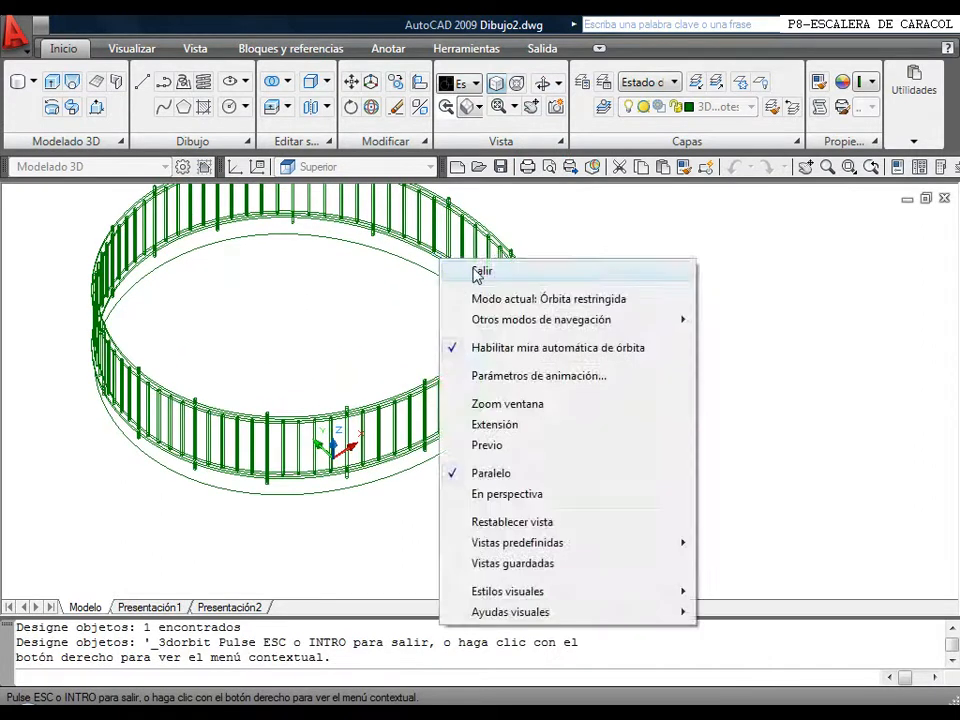
left_click(456, 263)
middle_click_drag(456, 263, 502, 320)
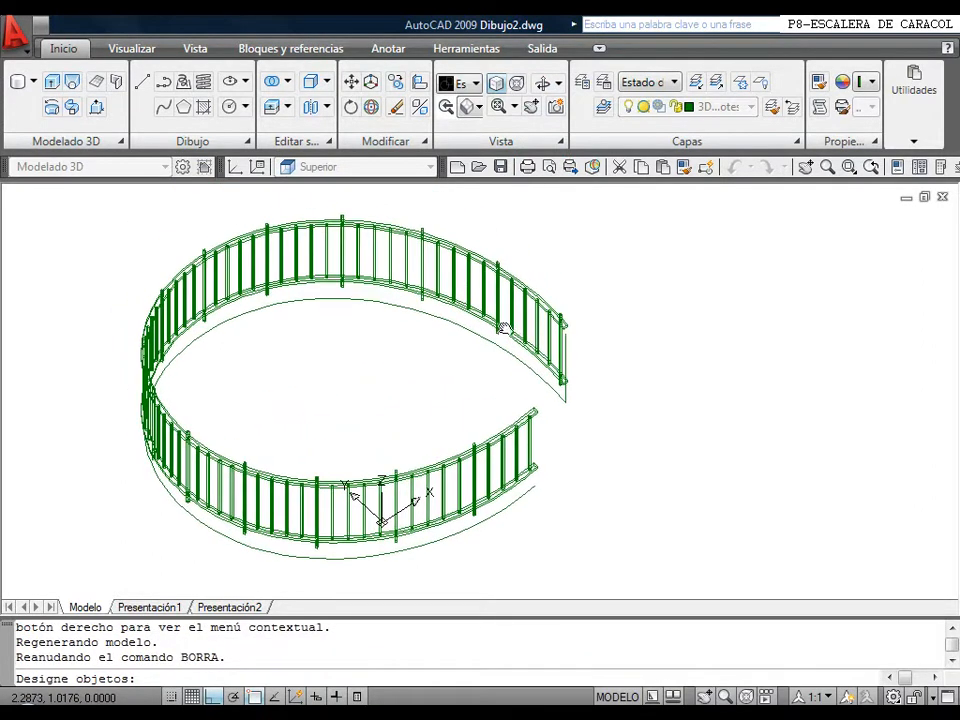
scroll(494, 336, "up", 4)
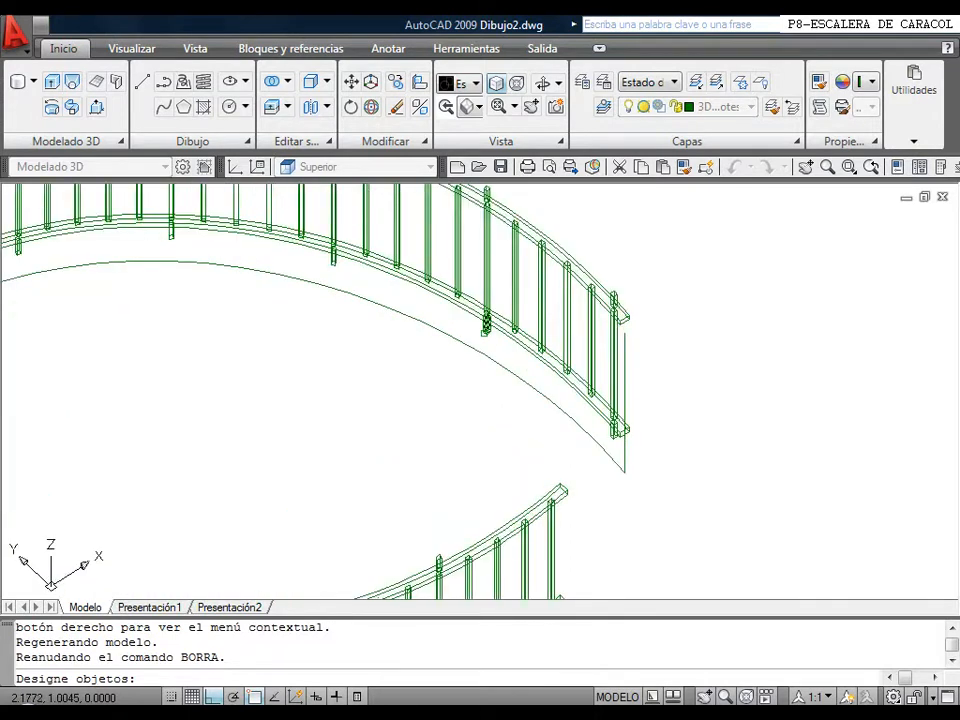
left_click(486, 317)
left_click(486, 320)
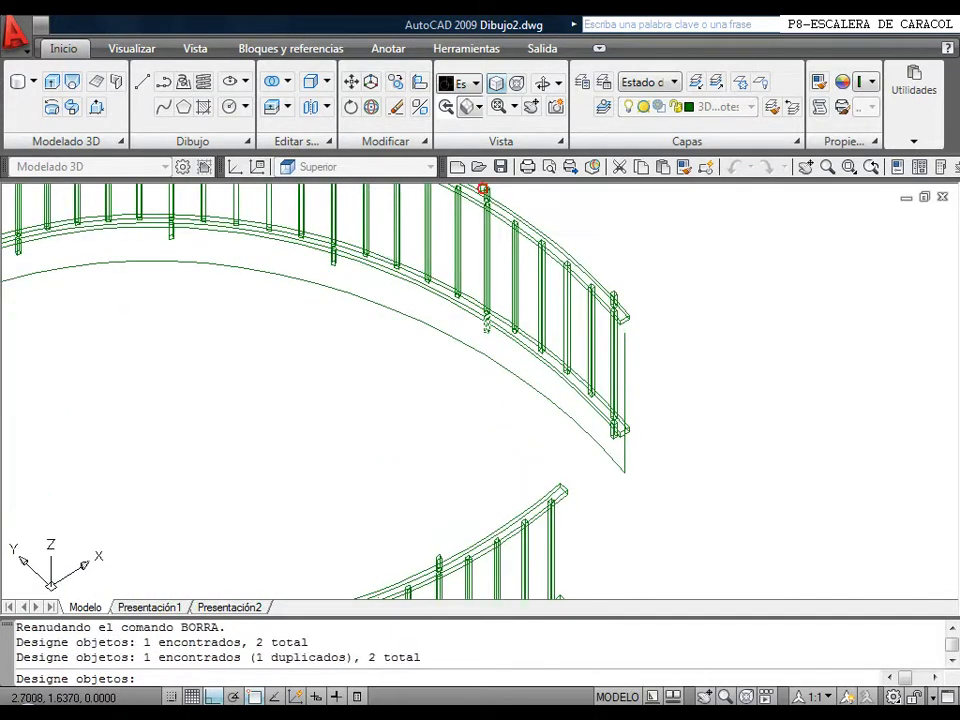
scroll(487, 262, "down", 5)
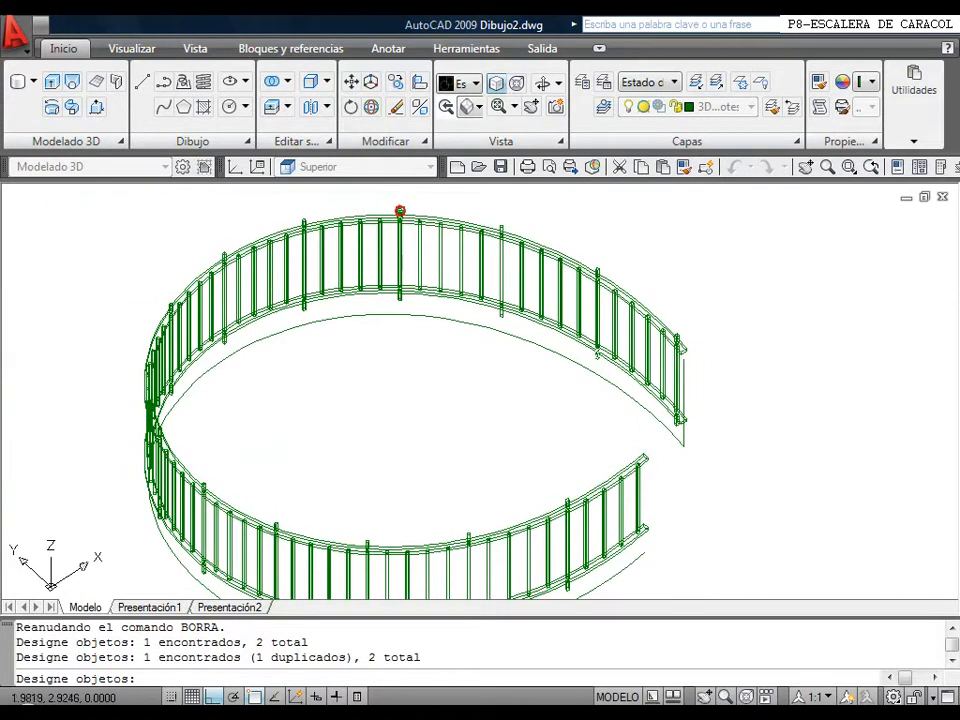
left_click(399, 212)
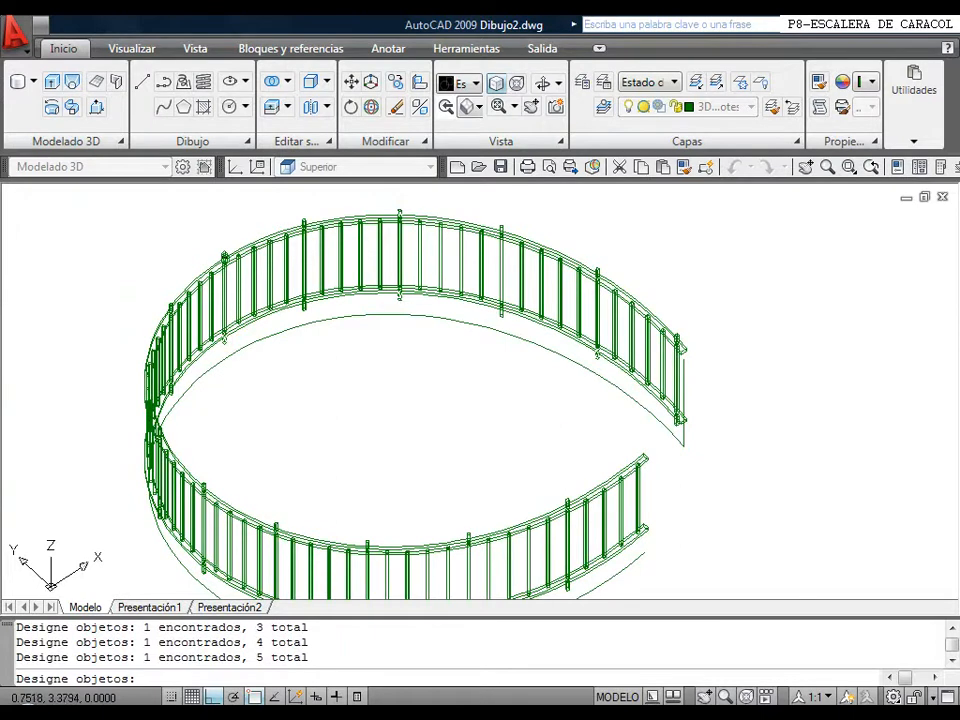
key("Return")
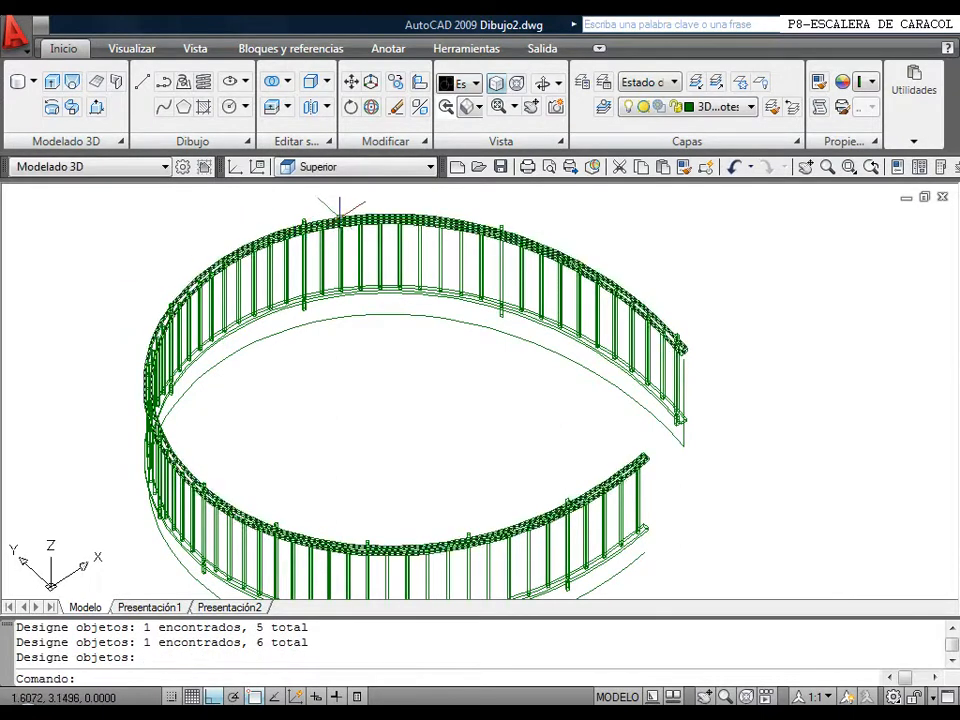
Erase the short pieces projecting above and below the rails at every other long baluster on the opposite side of the railing.
left_click(540, 86)
left_click_drag(529, 251, 396, 328)
middle_click_drag(396, 328, 451, 353)
left_click_drag(451, 353, 419, 419)
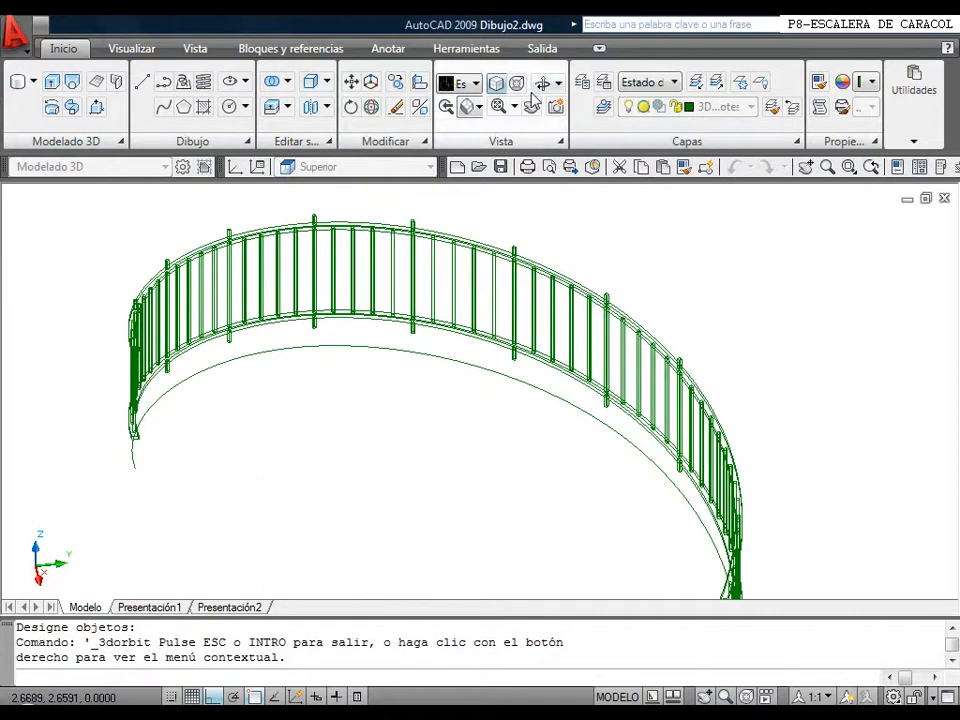
left_click(396, 109)
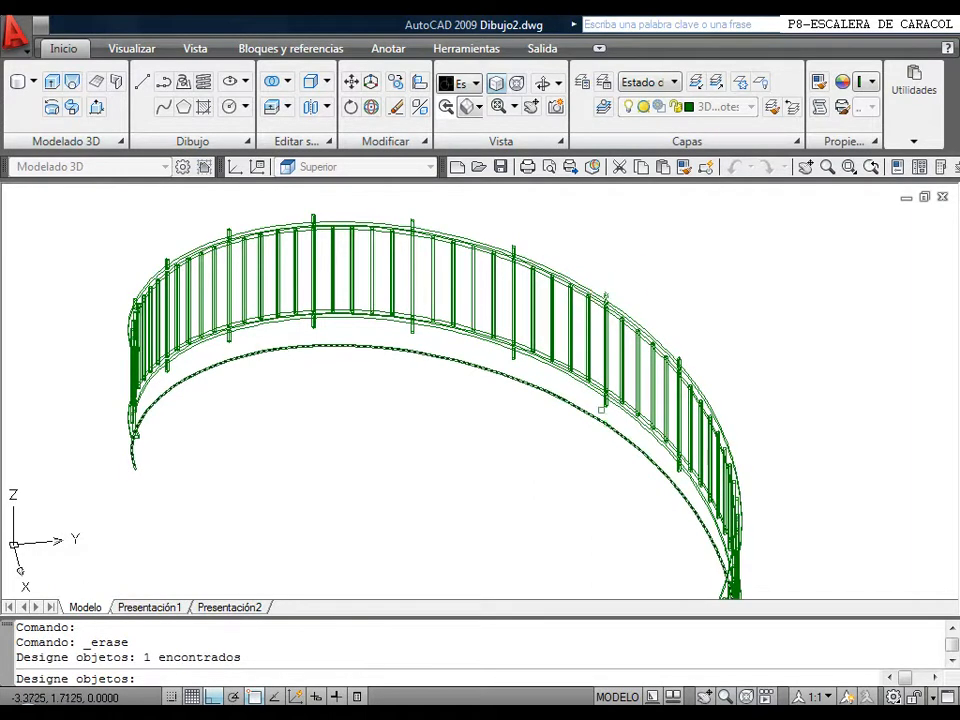
left_click(604, 400)
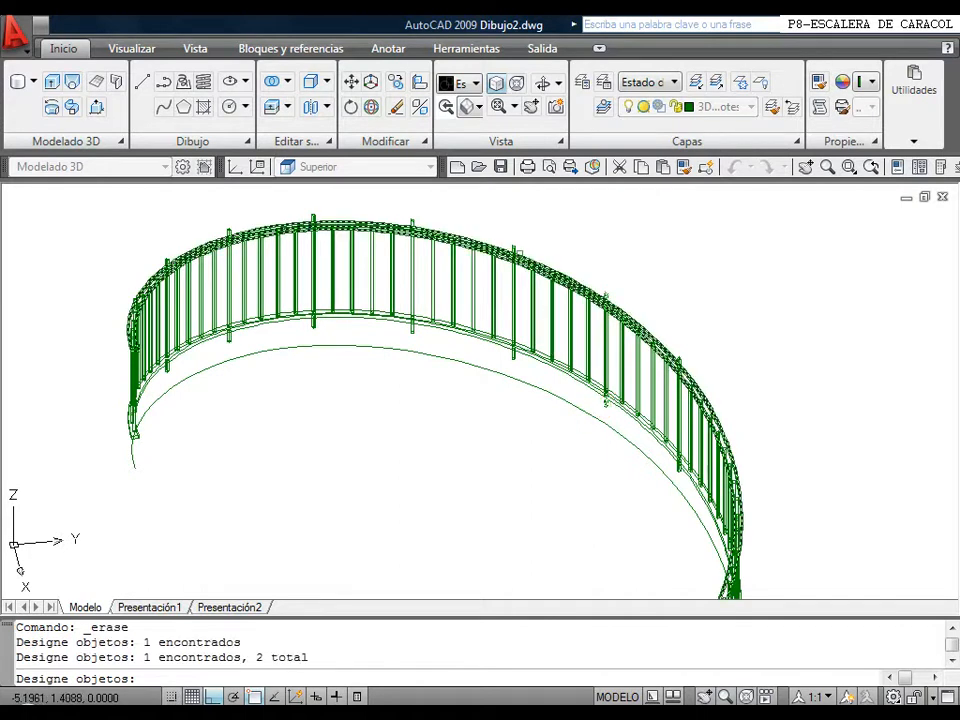
left_click(412, 222)
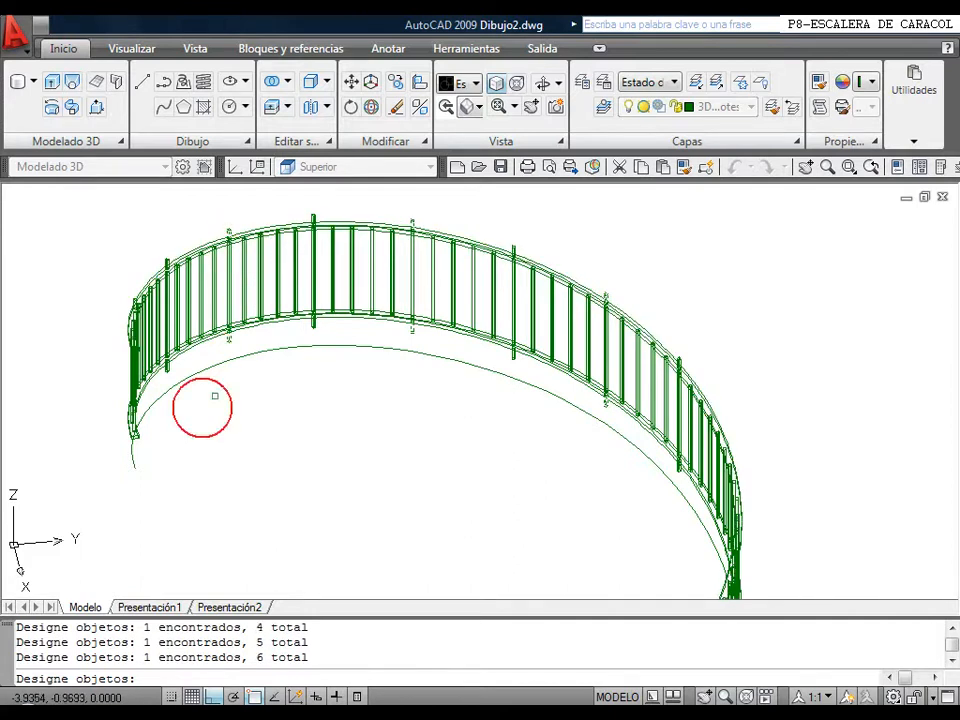
scroll(145, 435, "up", 6)
middle_click_drag(189, 444, 338, 452)
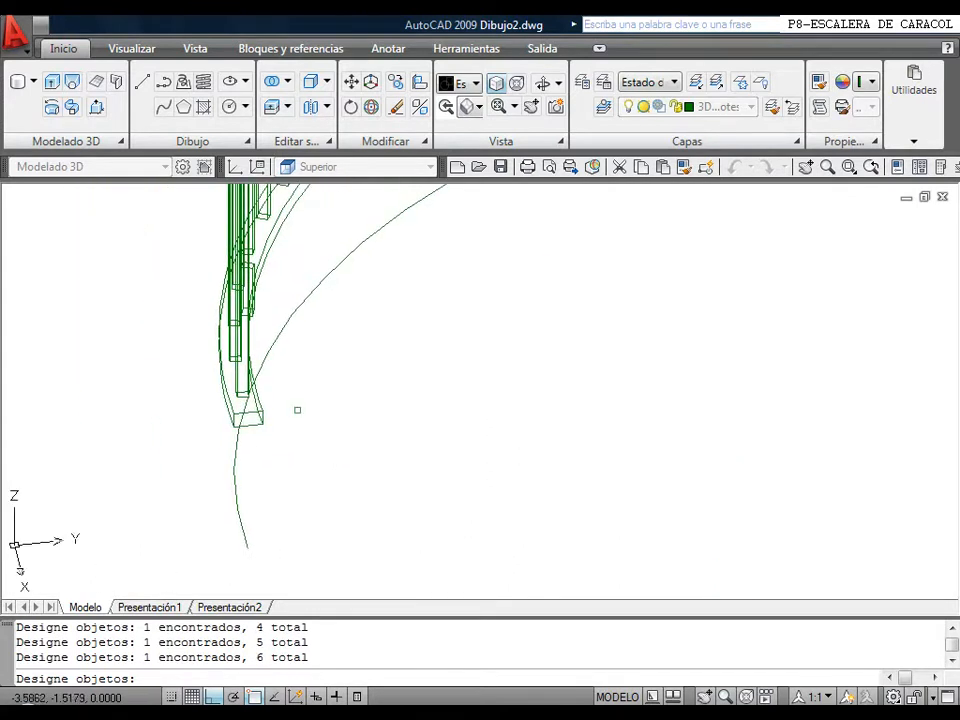
scroll(551, 274, "down", 5)
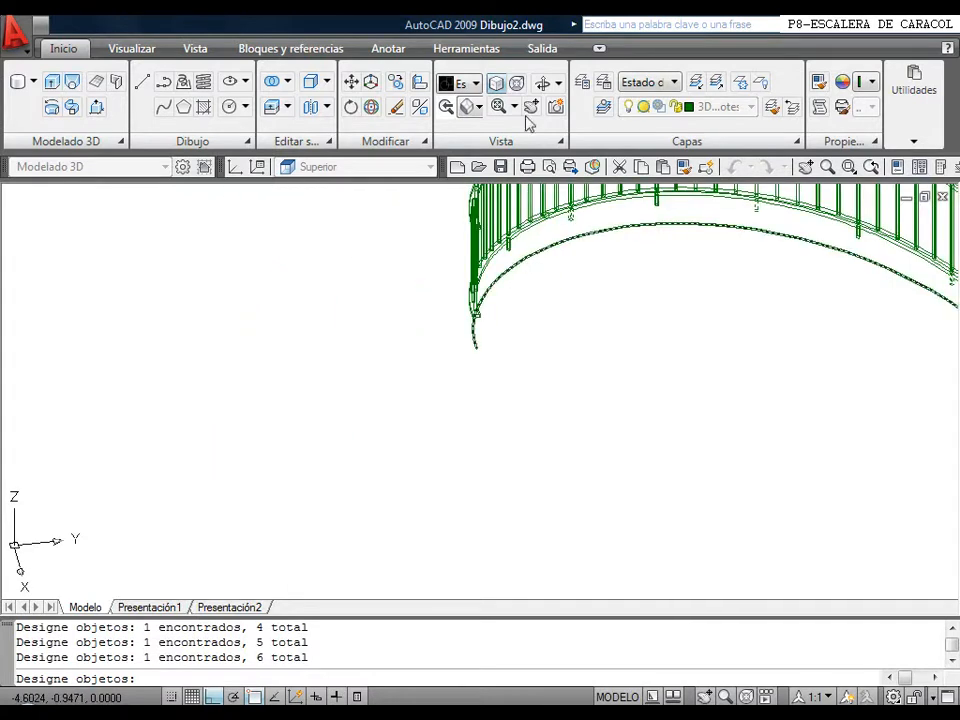
left_click(541, 84)
left_click_drag(603, 309, 516, 420)
right_click(444, 247)
left_click(446, 250)
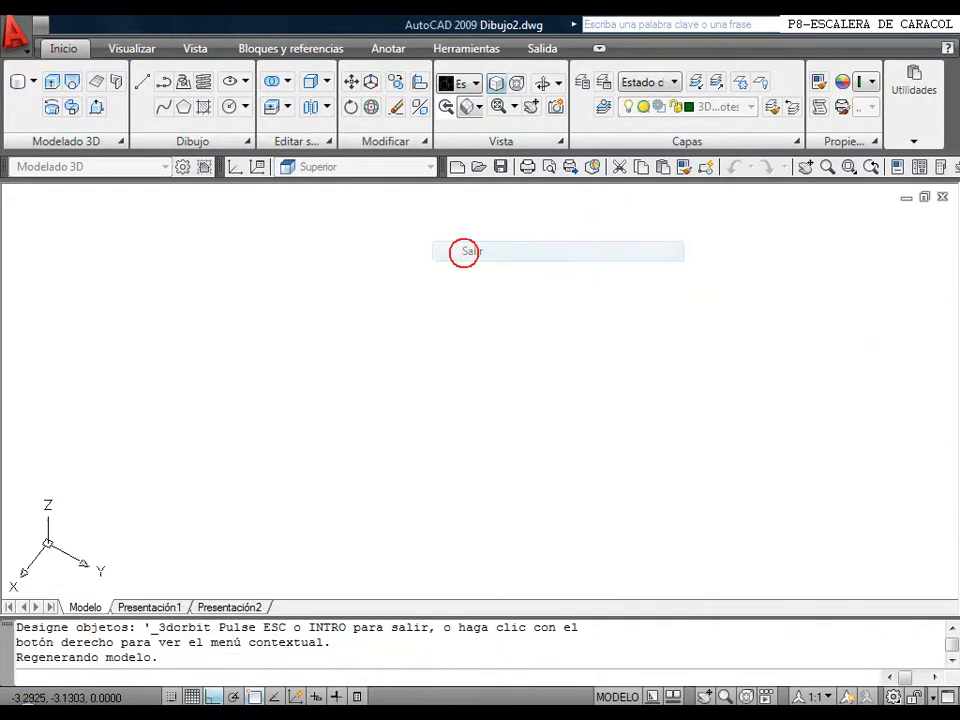
left_click(463, 336)
scroll(465, 339, "up", 4)
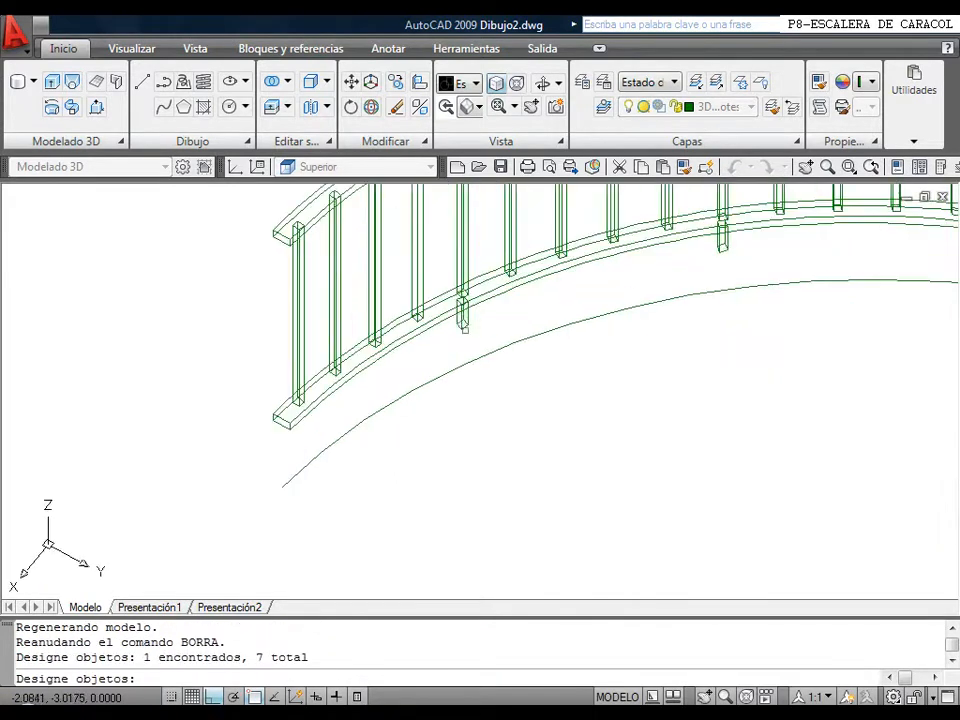
left_click(462, 318)
key("Return")
Finish erasing the surplus baluster stubs by including the last short piece below the lower rail.
scroll(579, 360, "down", 4)
mouse_move(579, 360)
middle_mouse_down()
mouse_move(517, 331)
mouse_move(464, 323)
middle_mouse_up()
scroll(623, 395, "down", 2)
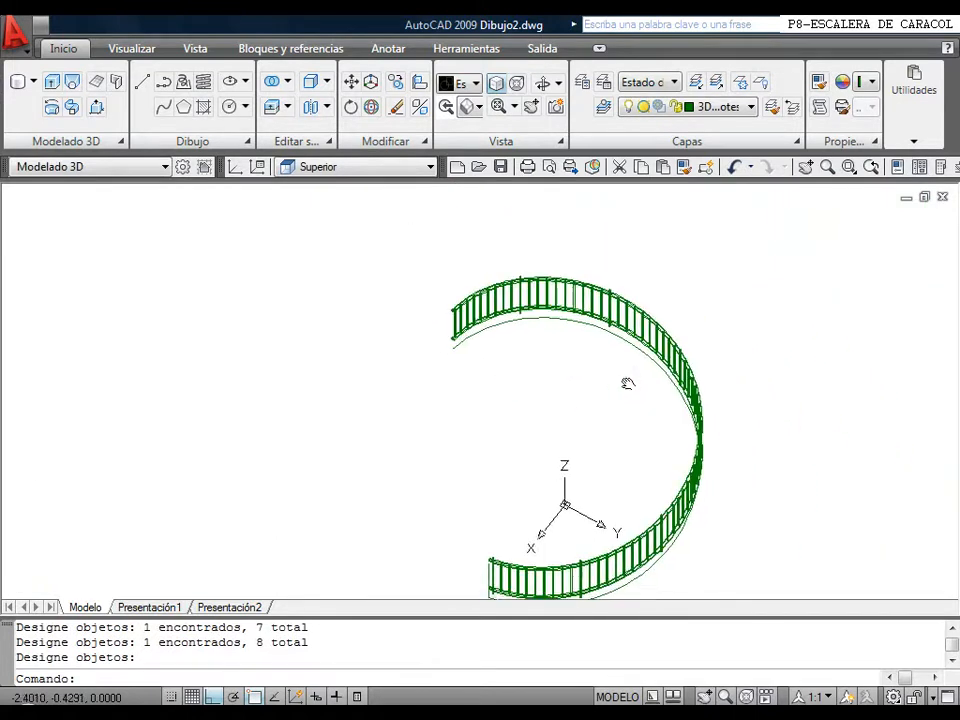
middle_click_drag(621, 390, 625, 356)
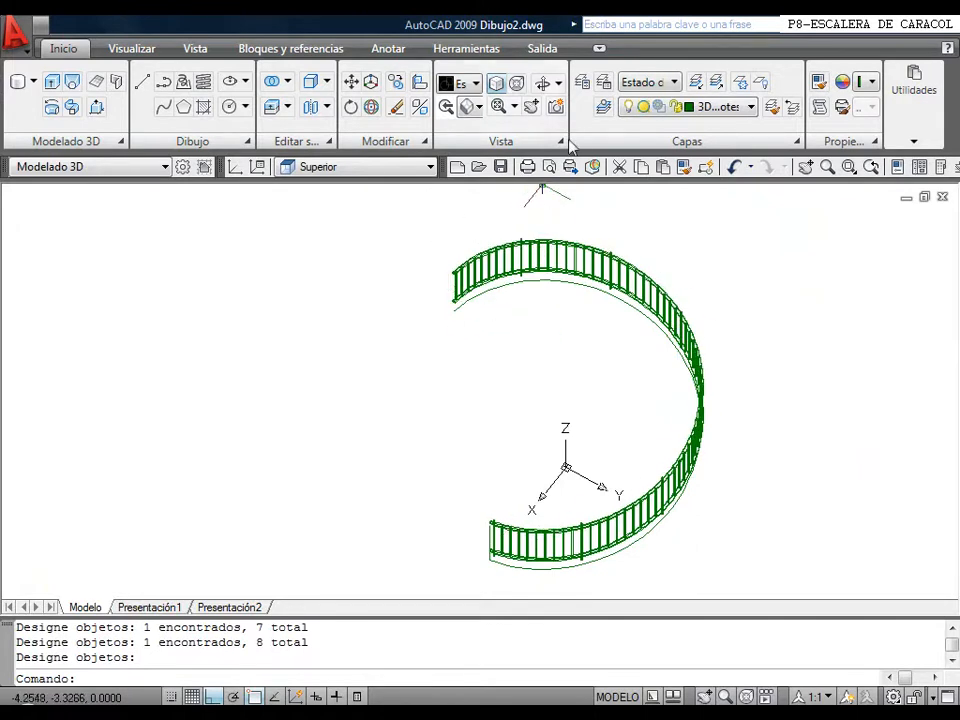
Thaw layer 0 and make it current, freeze 3D-Barrotes, and thaw 3D-Escaleras.
left_click(720, 107)
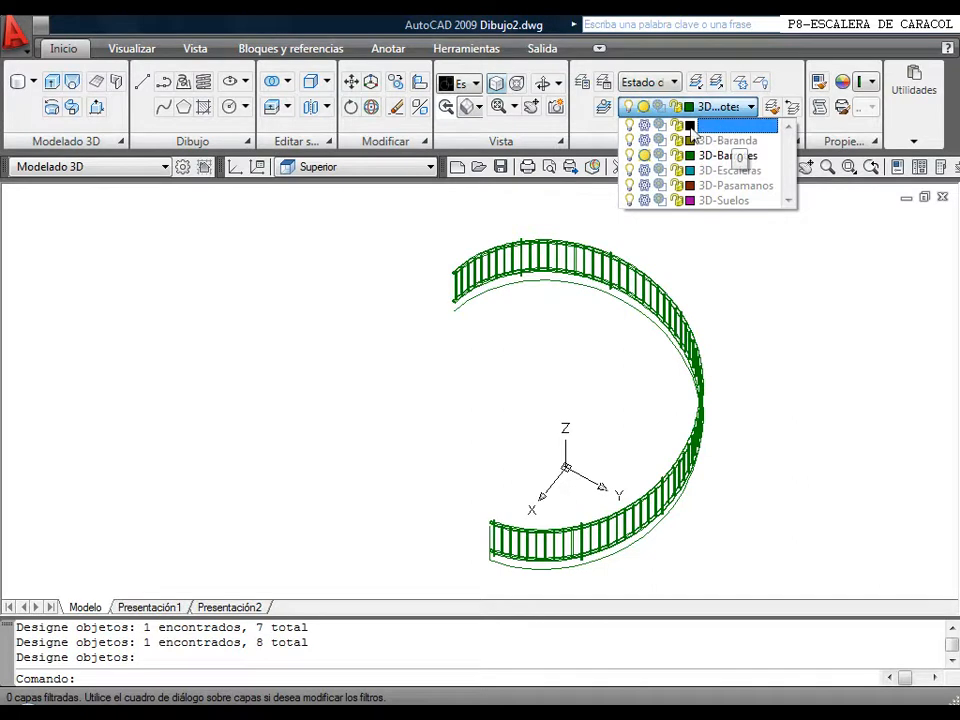
left_click(644, 125)
left_click(729, 125)
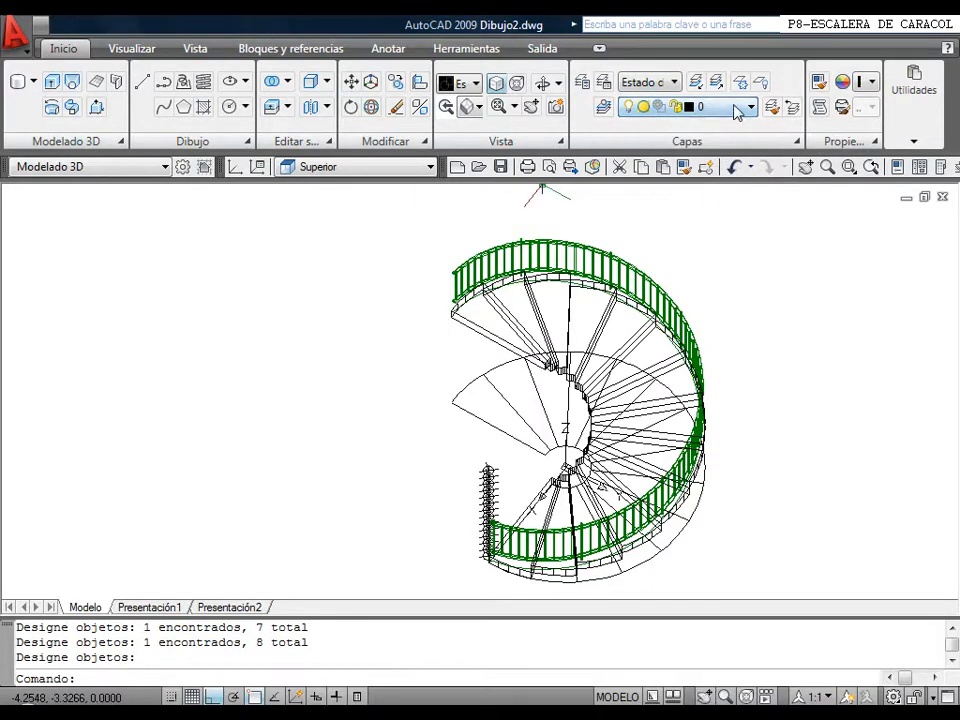
left_click(737, 107)
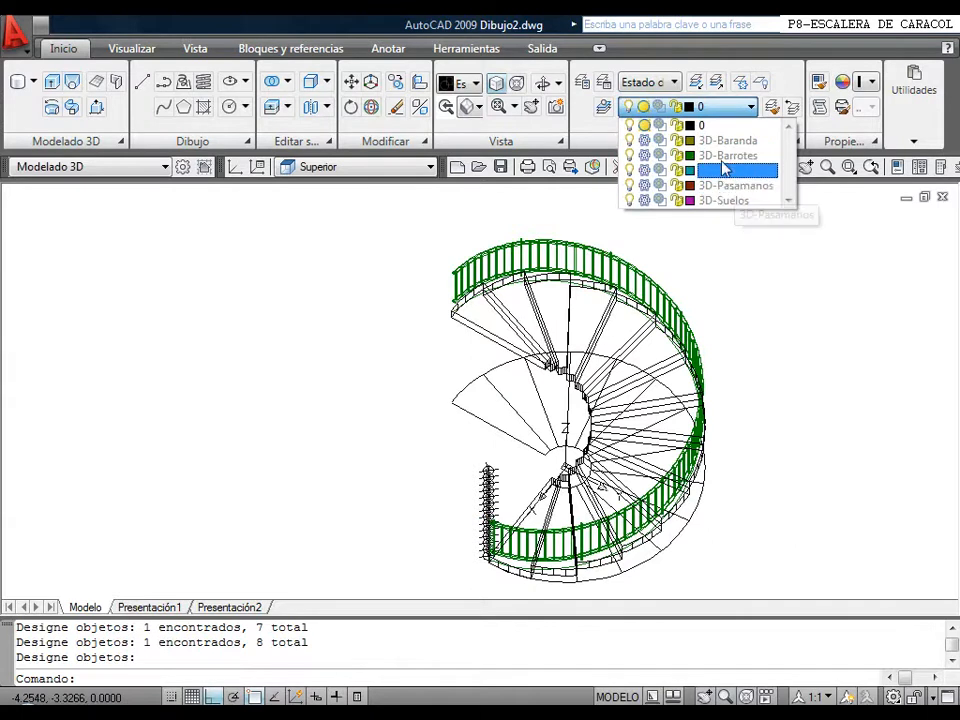
left_click(644, 171)
middle_click_drag(607, 290, 564, 239)
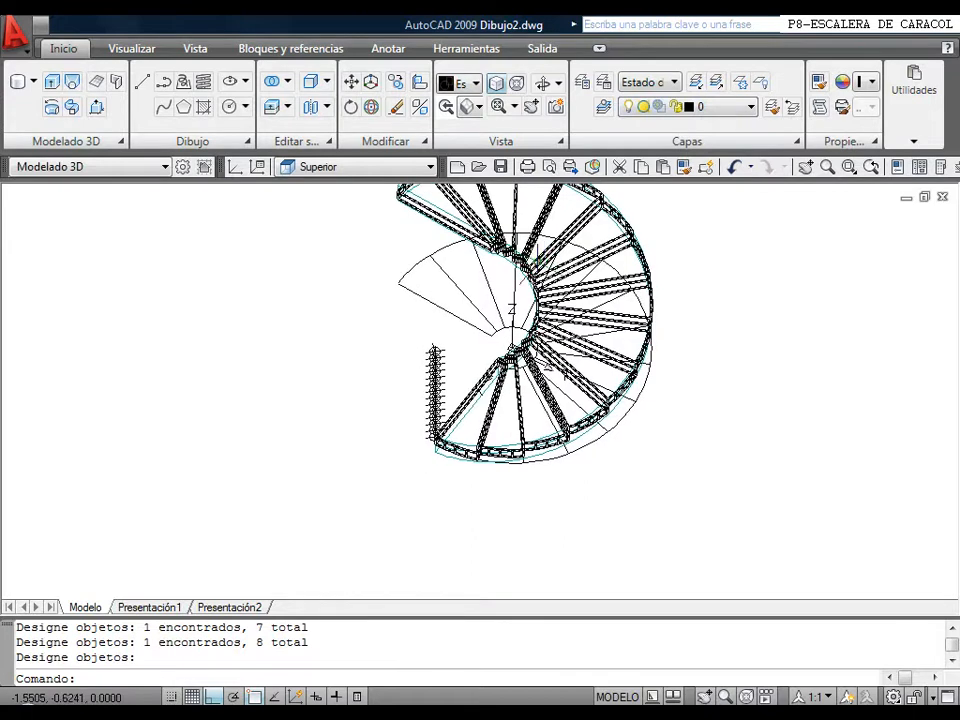
Show the staircase in the southwest isometric view with the Conceptual visual style.
left_click(478, 107)
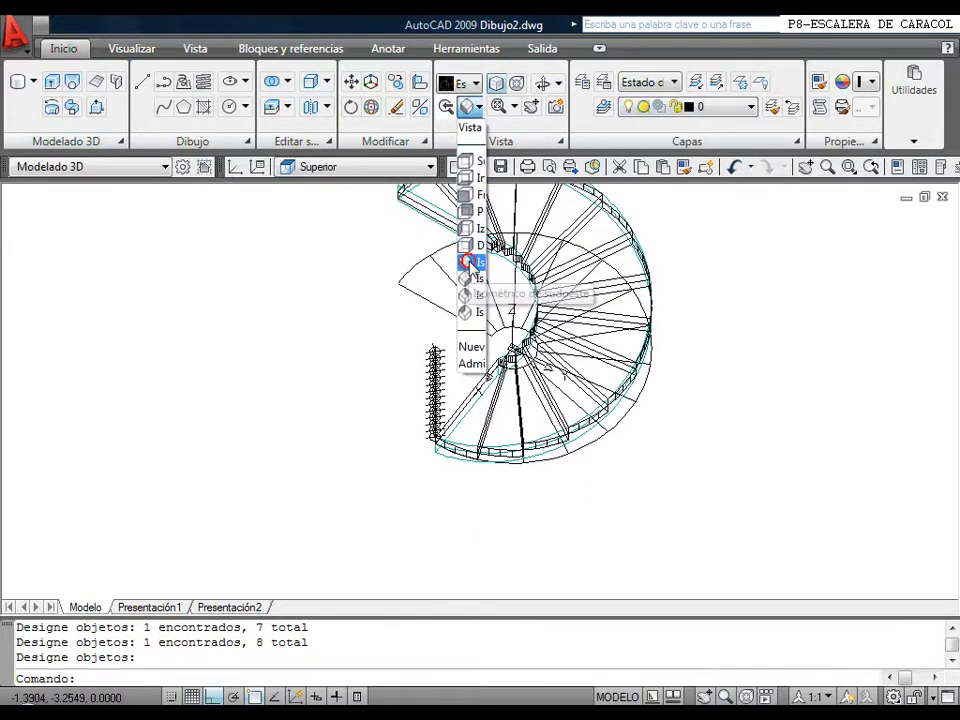
left_click(470, 264)
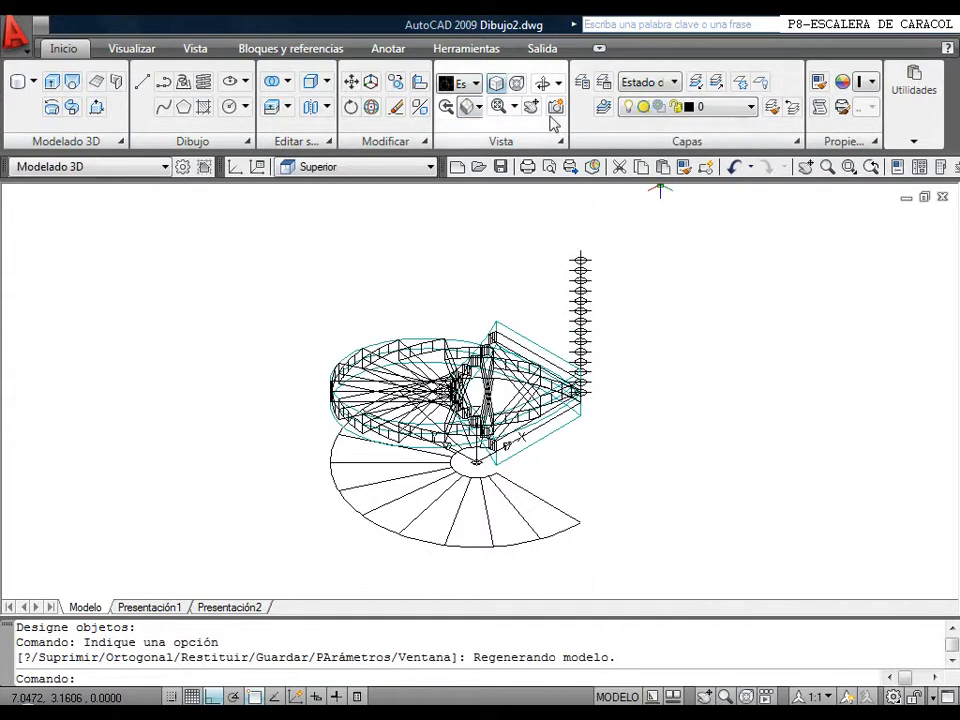
left_click(474, 86)
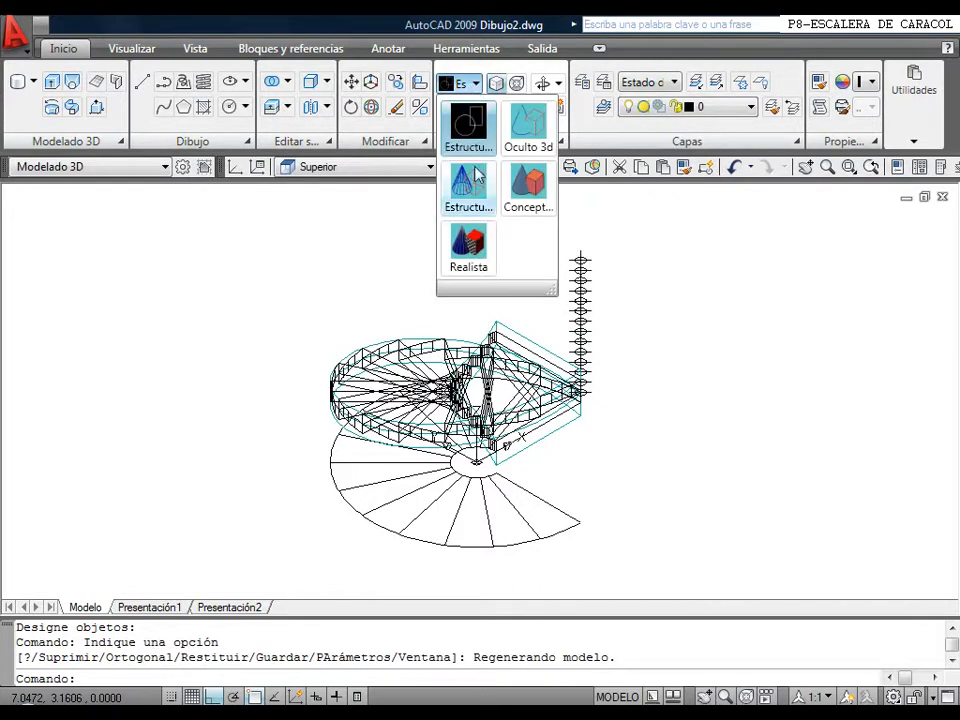
left_click(520, 198)
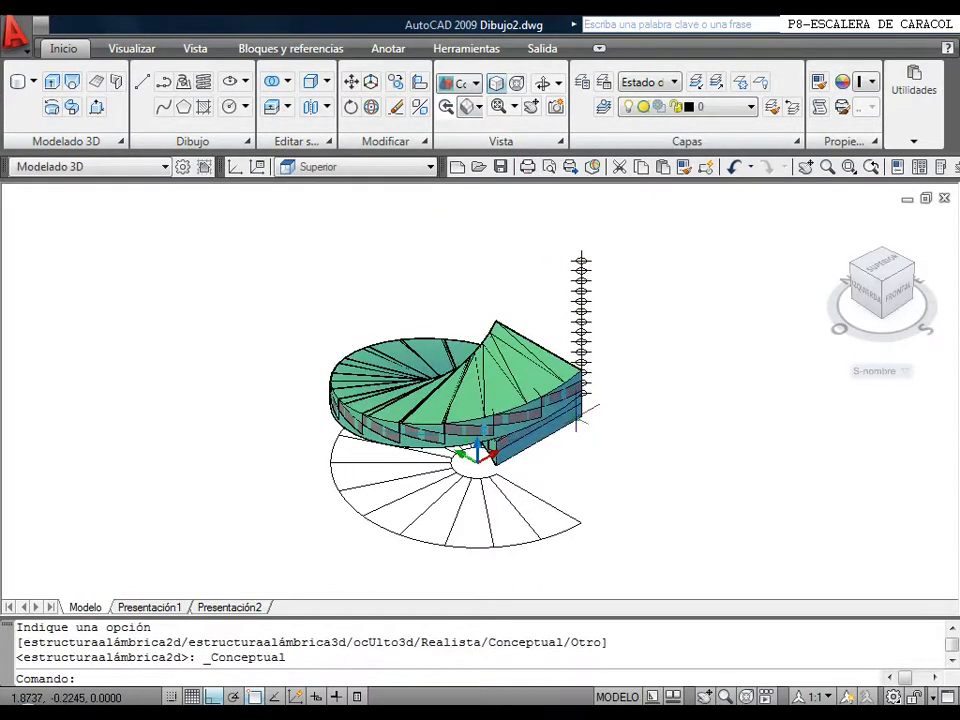
scroll(577, 415, "up", 6)
middle_click_drag(586, 404, 603, 384)
scroll(600, 380, "down", 5)
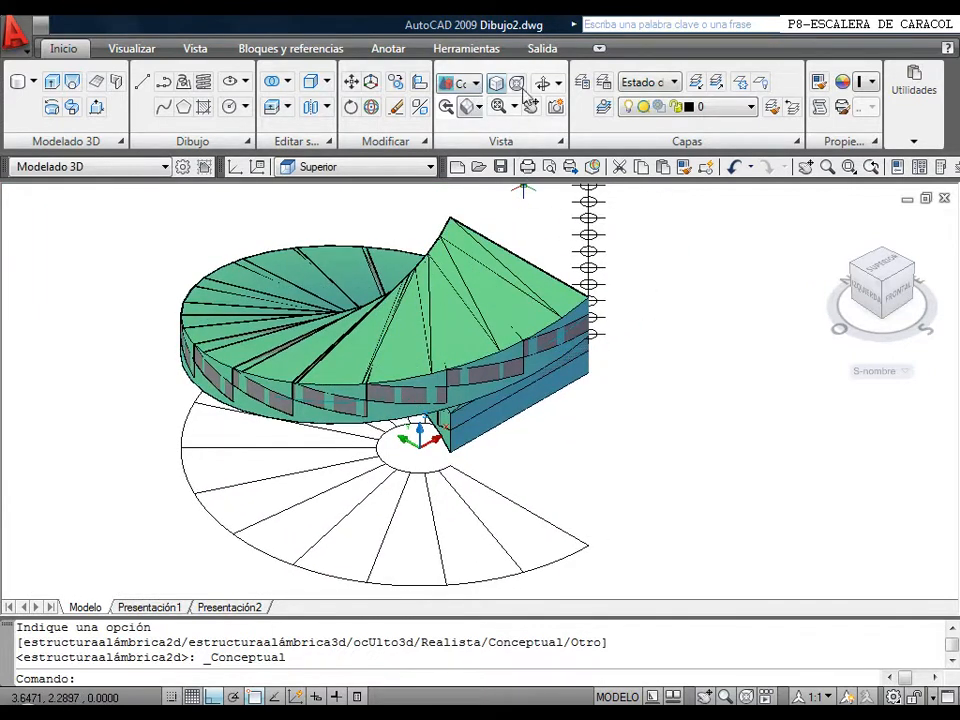
Orbit to the open side of the staircase and examine how the stepped solid sits inside the spiral ramp at the lowest step.
left_click(466, 106)
left_click_drag(645, 341, 560, 497)
middle_click_drag(560, 495, 536, 473)
scroll(535, 474, "up", 4)
middle_click_drag(460, 422, 483, 346)
right_click(477, 321)
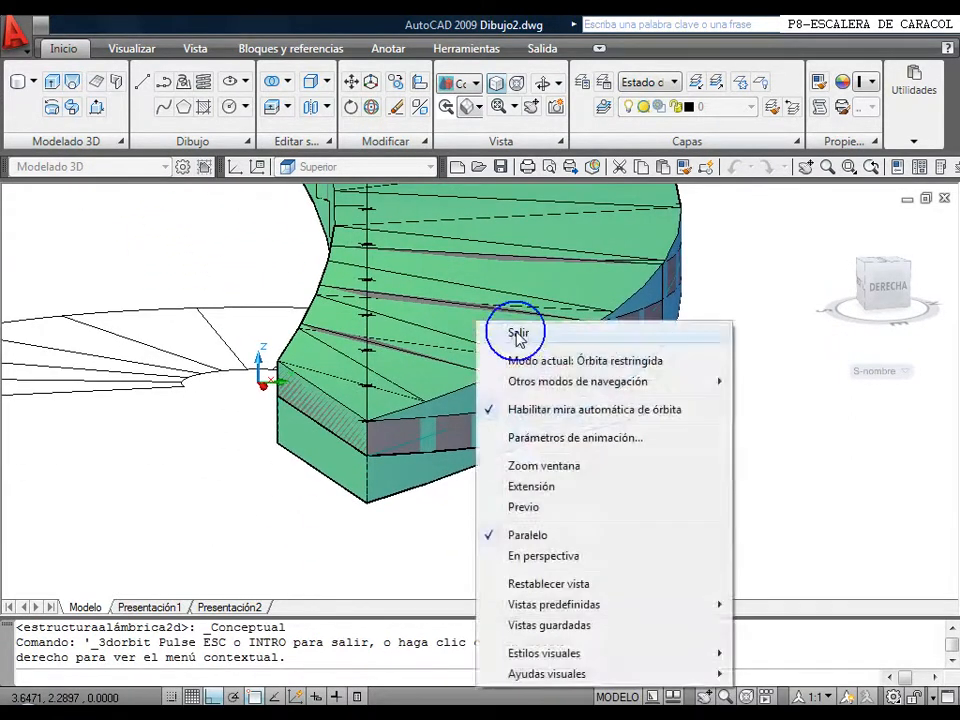
left_click(500, 332)
scroll(412, 432, "up", 2)
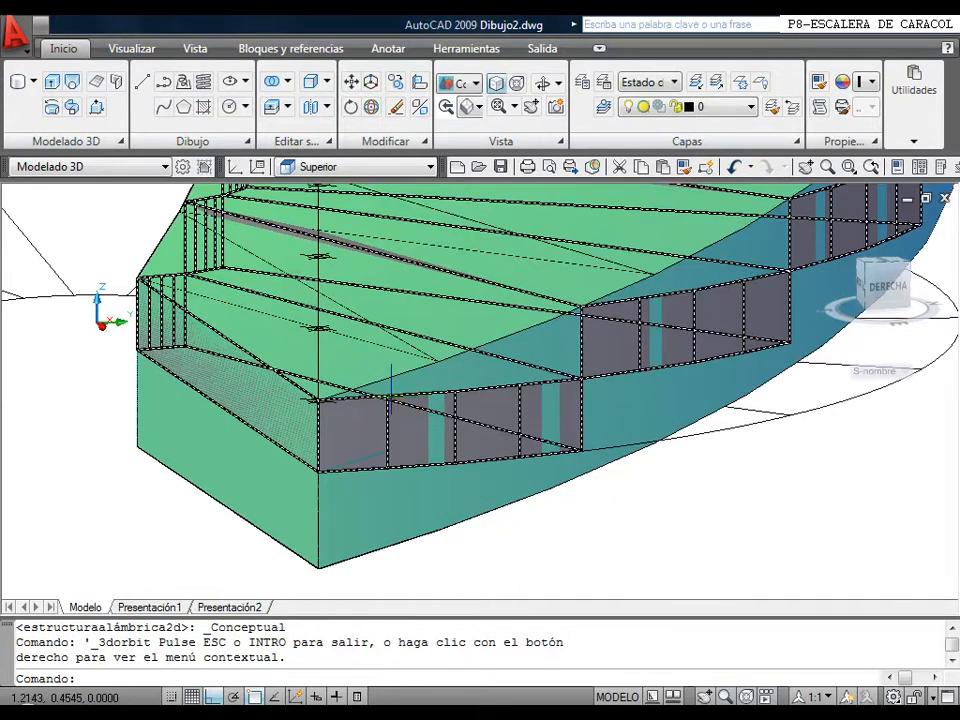
scroll(393, 323, "down", 6)
mouse_move(446, 436)
middle_mouse_down()
mouse_move(450, 468)
mouse_move(450, 439)
middle_mouse_up()
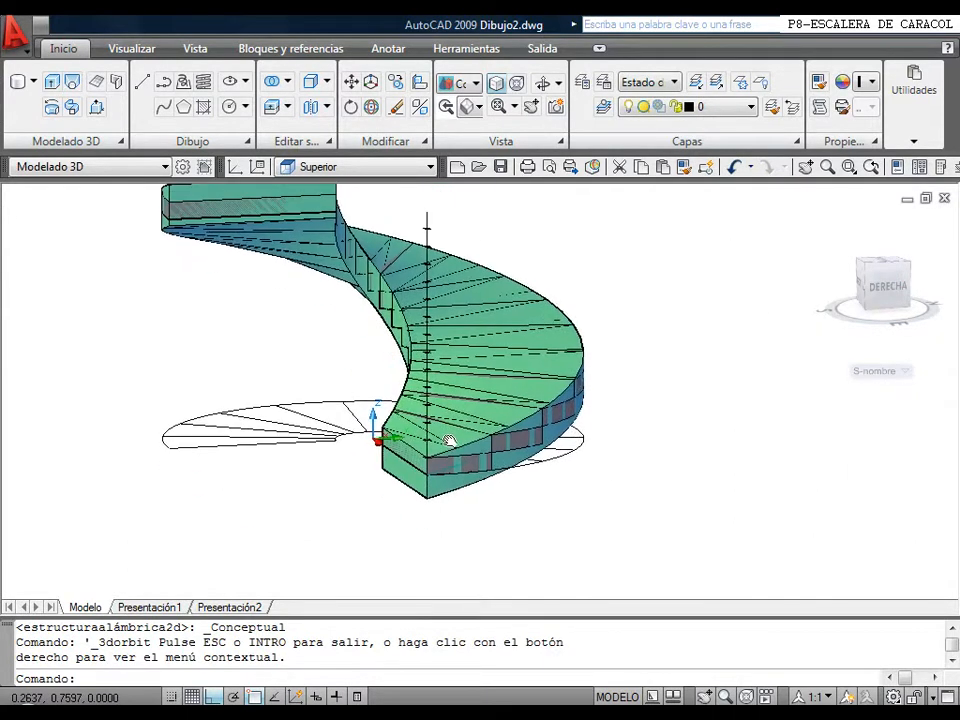
Move the stepped solid vertically up by one riser, using two consecutive upper points of the divided vertical line.
left_click(352, 85)
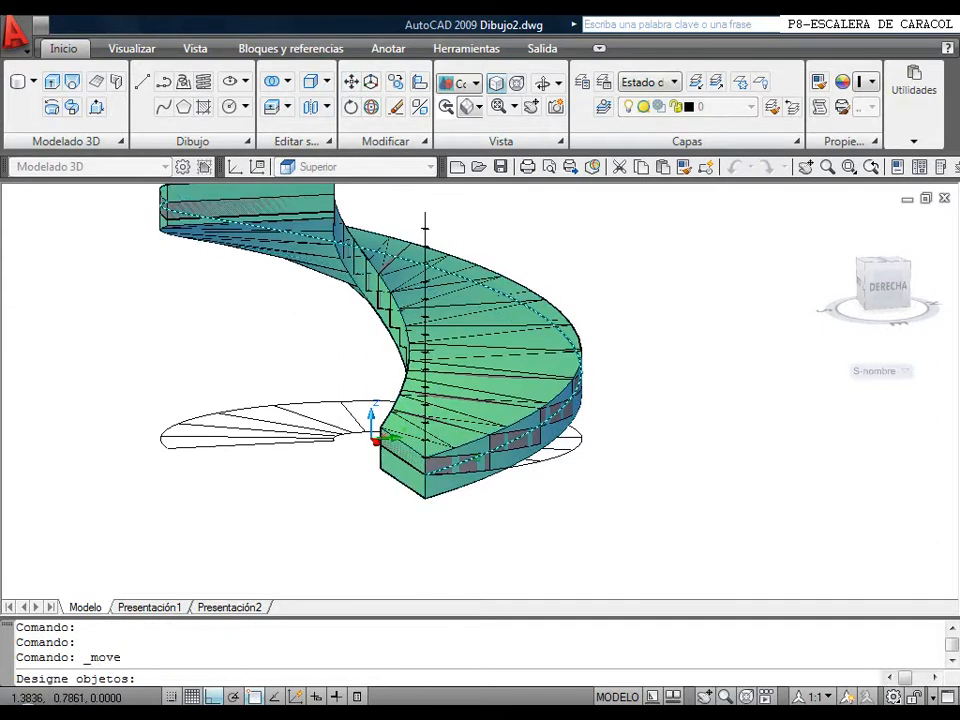
left_click(469, 454)
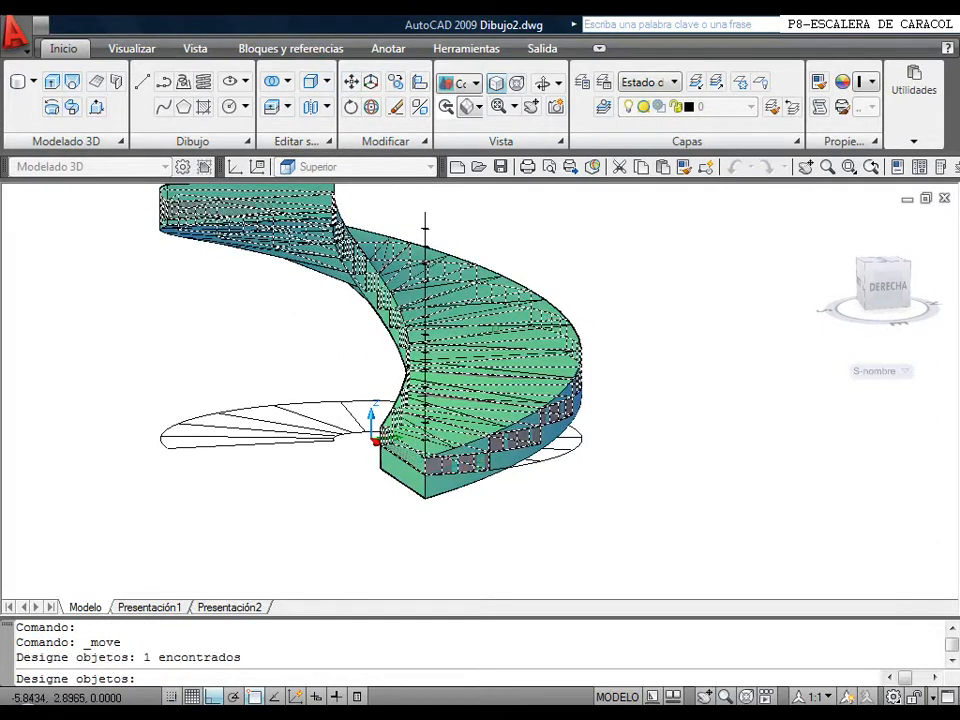
key("Return")
left_click(424, 228)
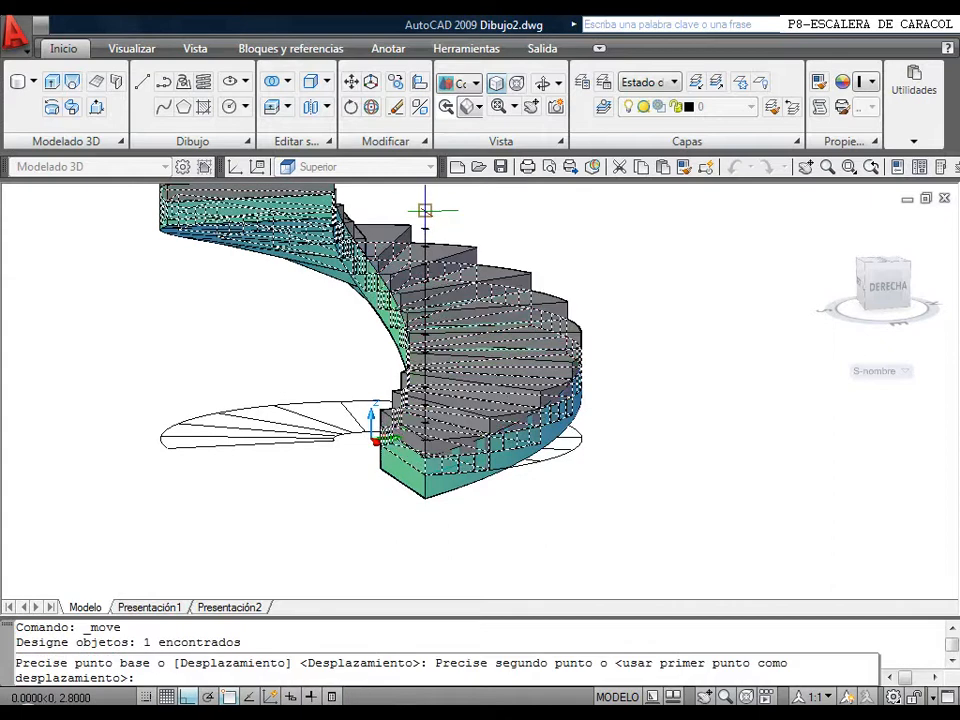
left_click(422, 214)
scroll(433, 472, "up", 3)
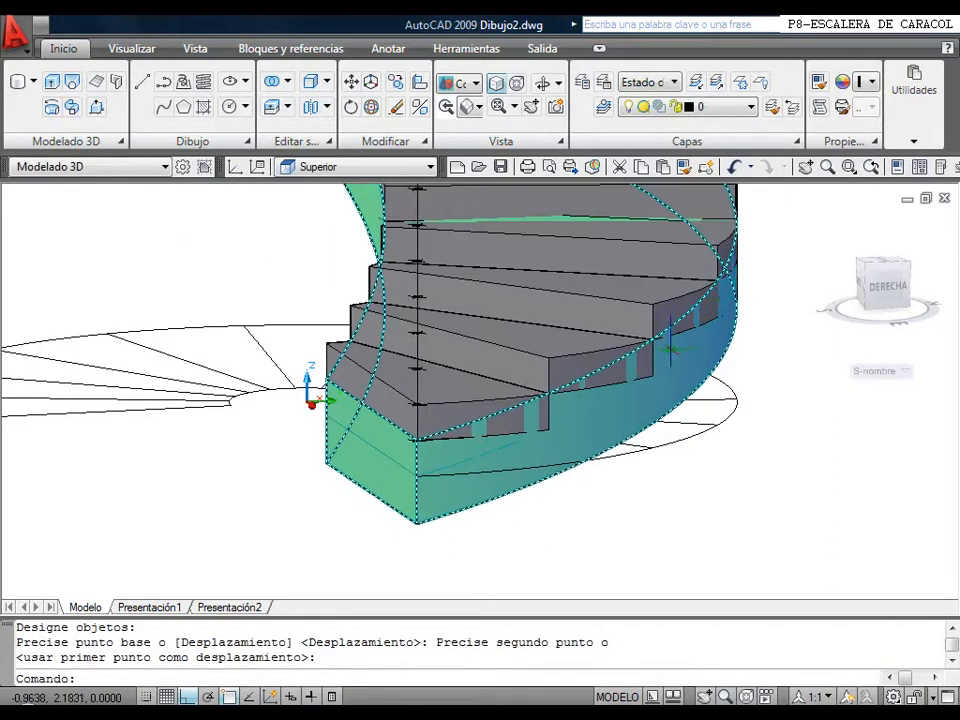
scroll(680, 413, "down", 4)
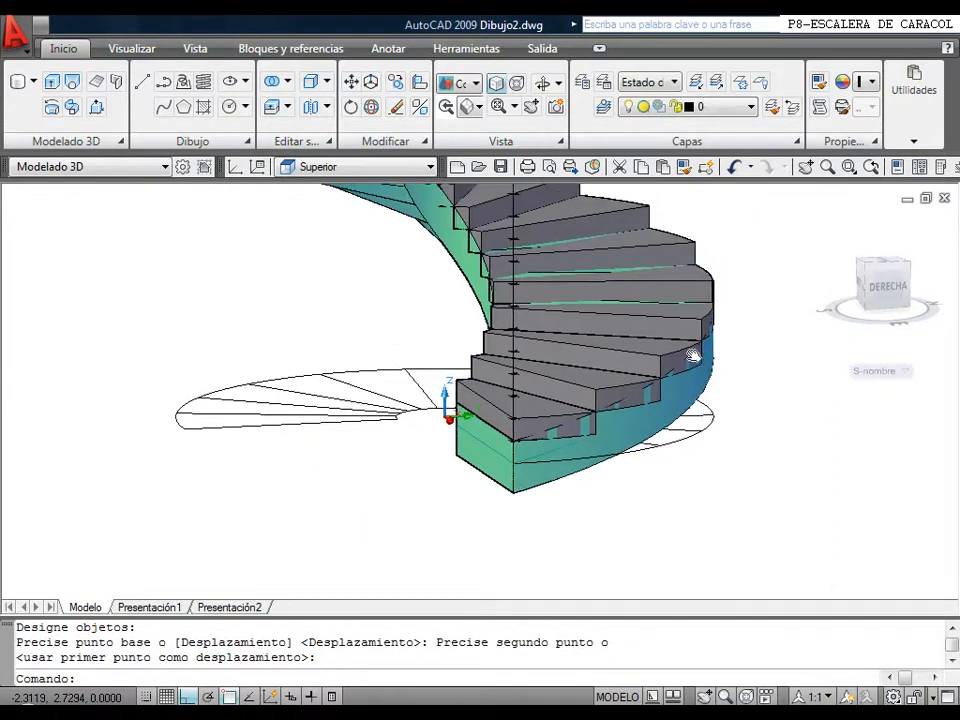
Subtract the raised stepped solid from the spiral ramp solid to cut the stair steps.
left_click(286, 82)
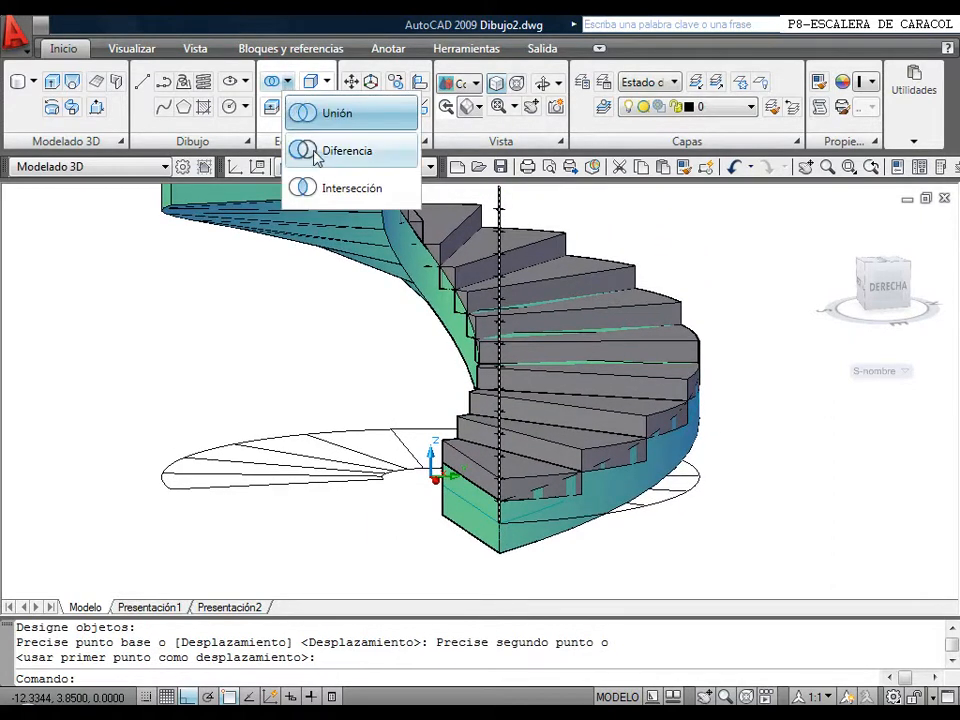
left_click(316, 153)
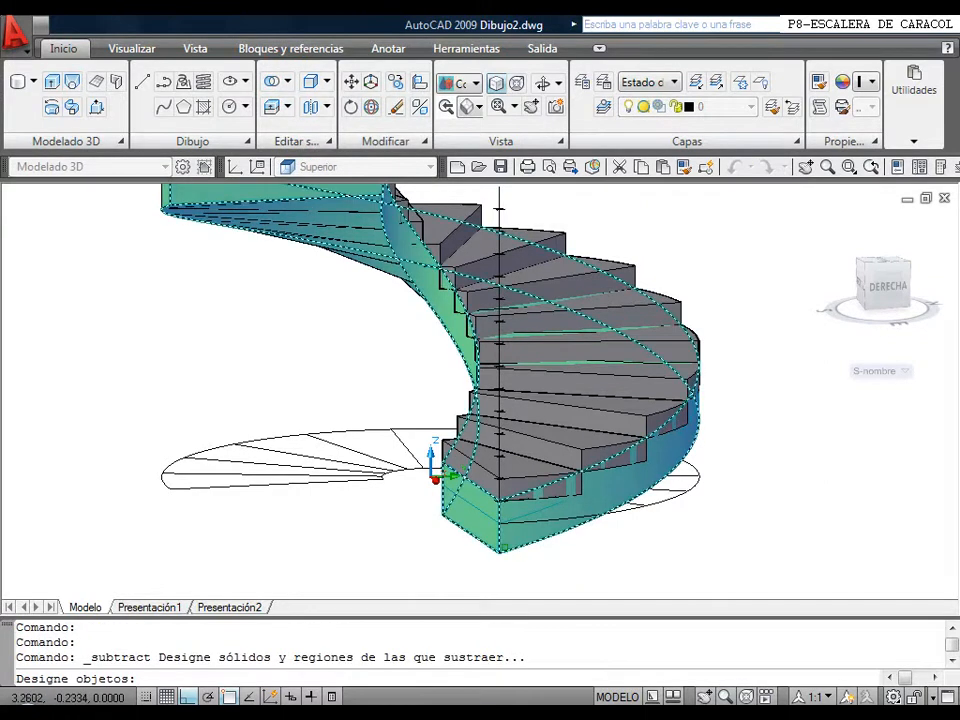
left_click(504, 548)
right_click(513, 506)
left_click(509, 483)
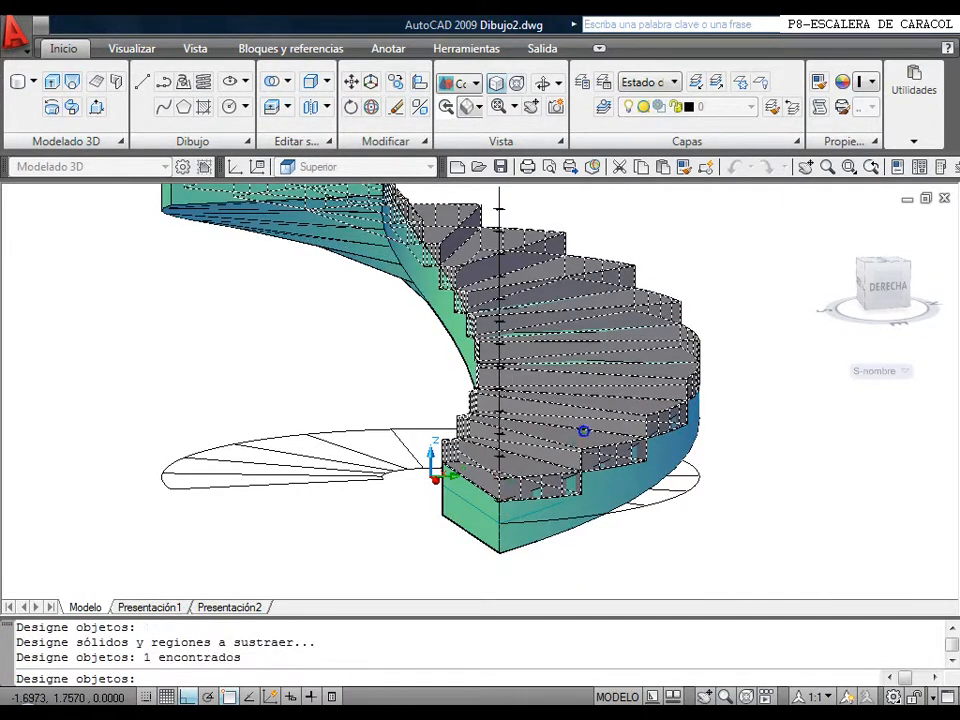
right_click(438, 323)
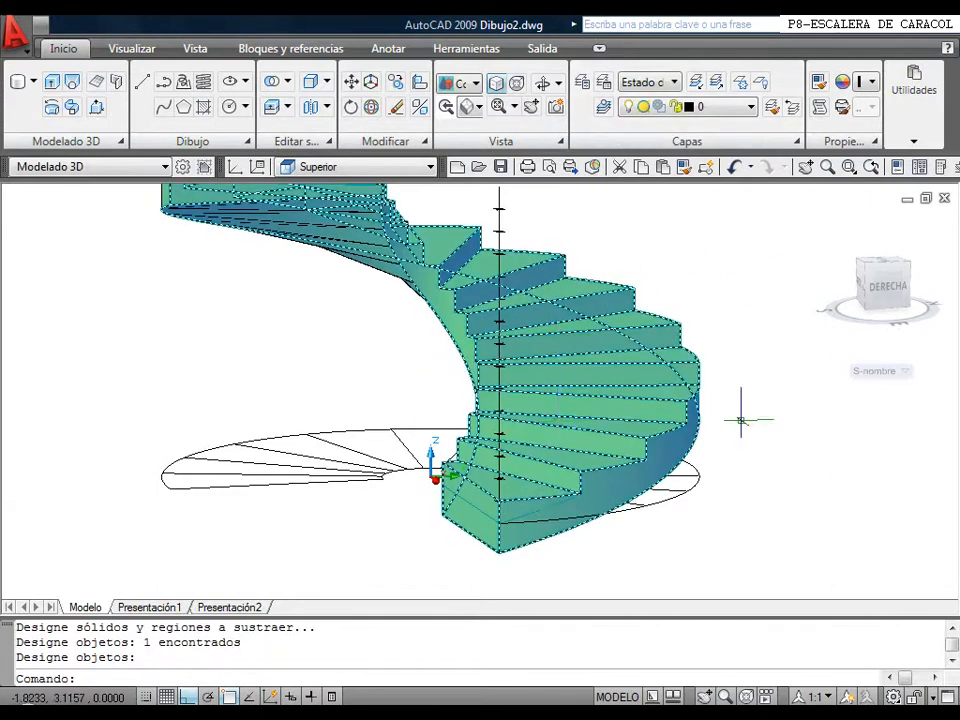
Thaw 3D-Suelos and copy the magenta tread solid in place, using the same point as base and destination.
left_click(750, 107)
left_click(700, 337)
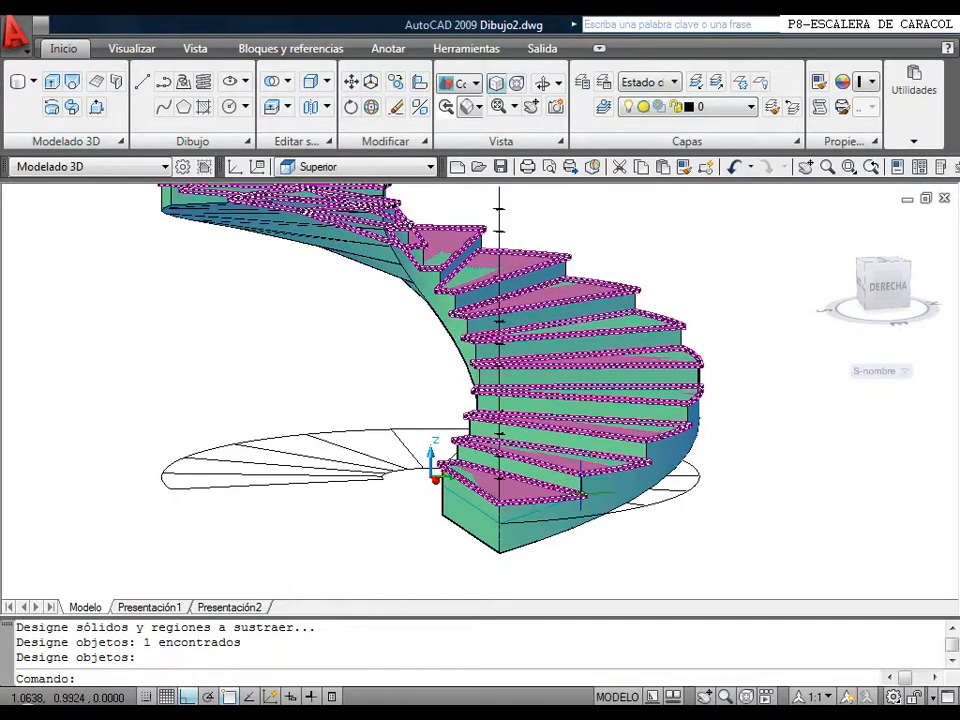
left_click(395, 80)
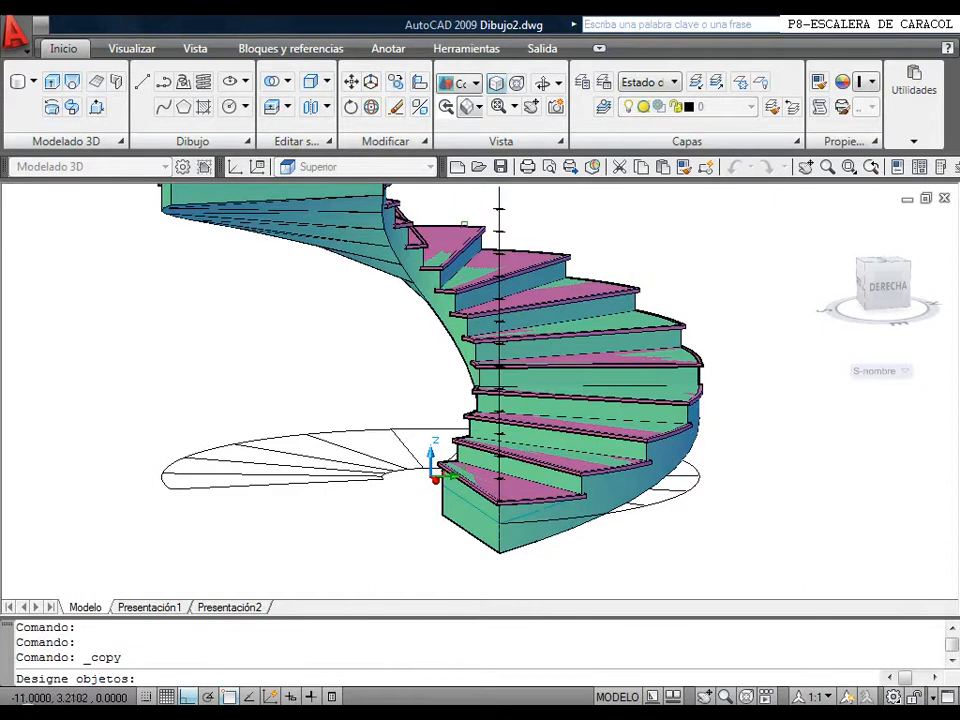
left_click(501, 214)
key("Return")
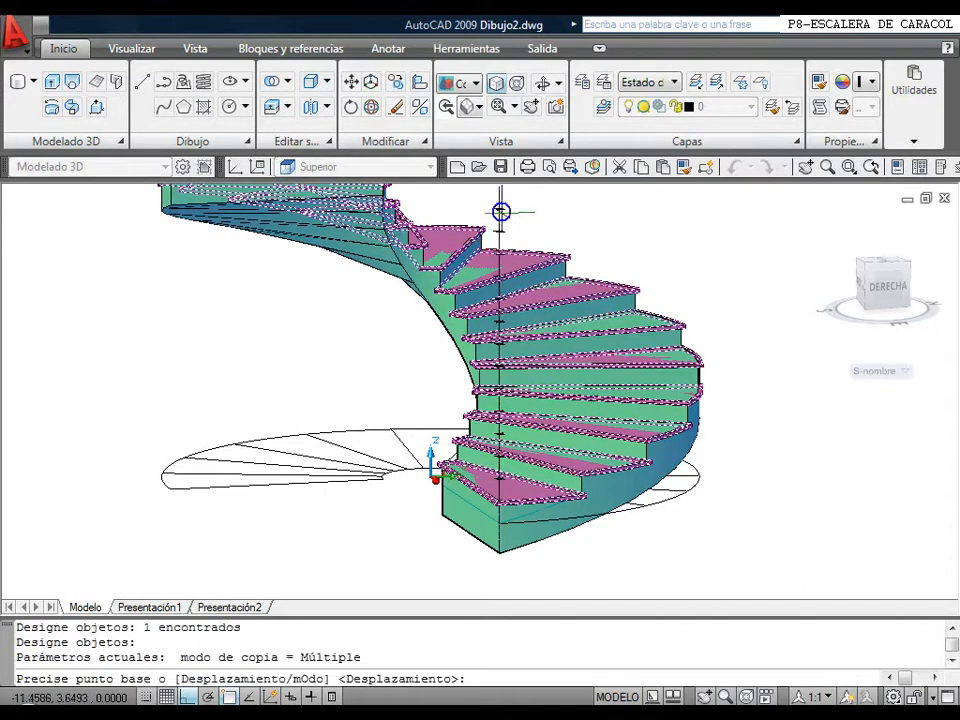
left_click(499, 212)
left_click(499, 208)
right_click(499, 208)
left_click(549, 214)
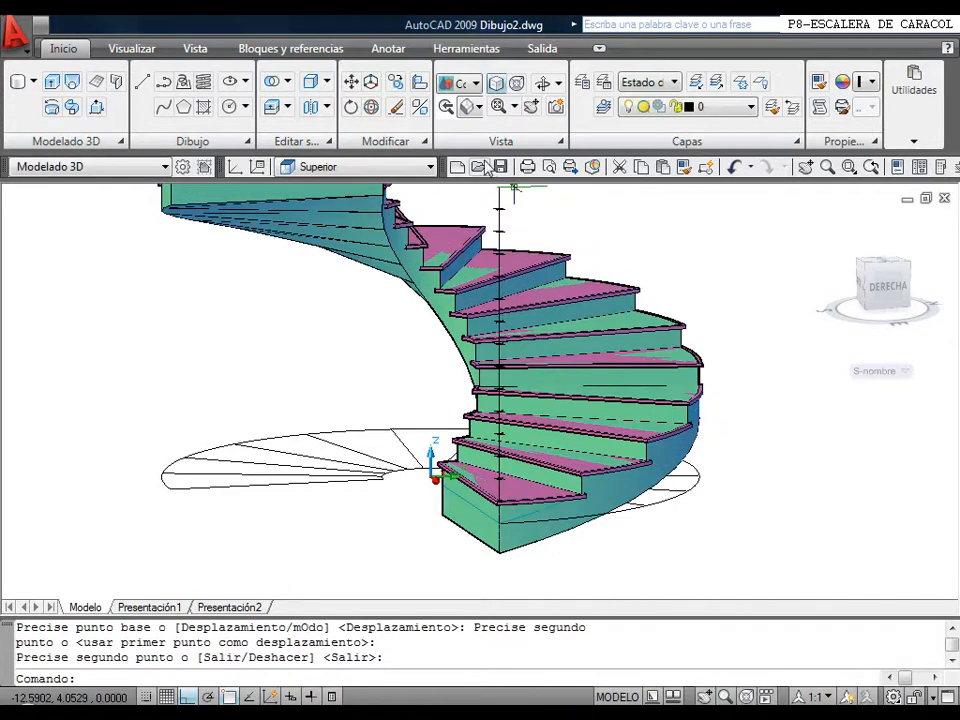
left_click(272, 84)
left_click(315, 197)
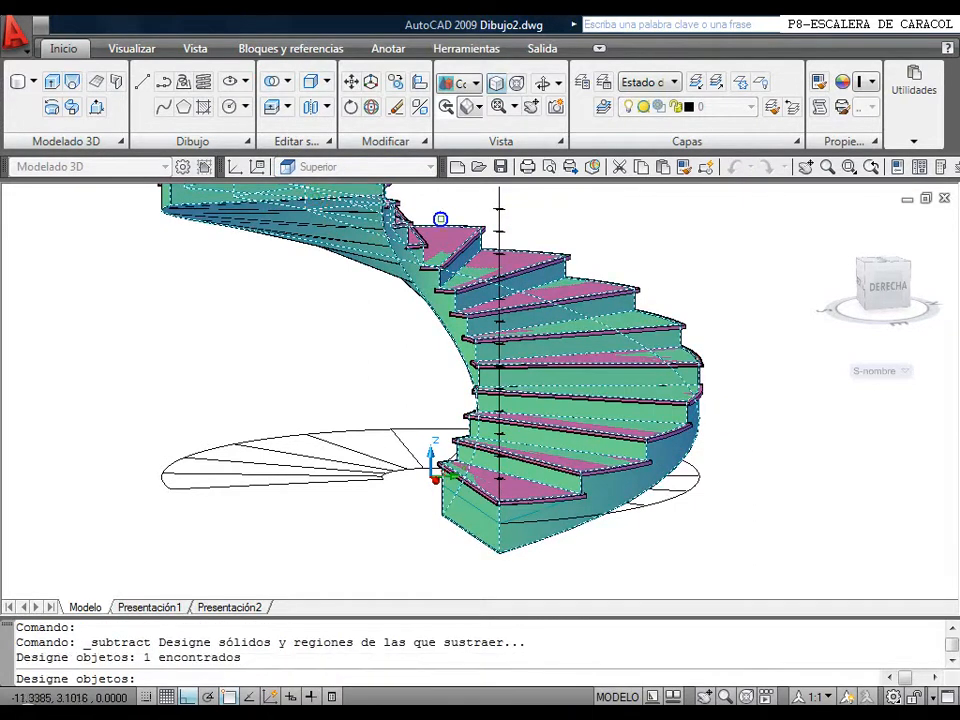
key("Return")
left_click(483, 229)
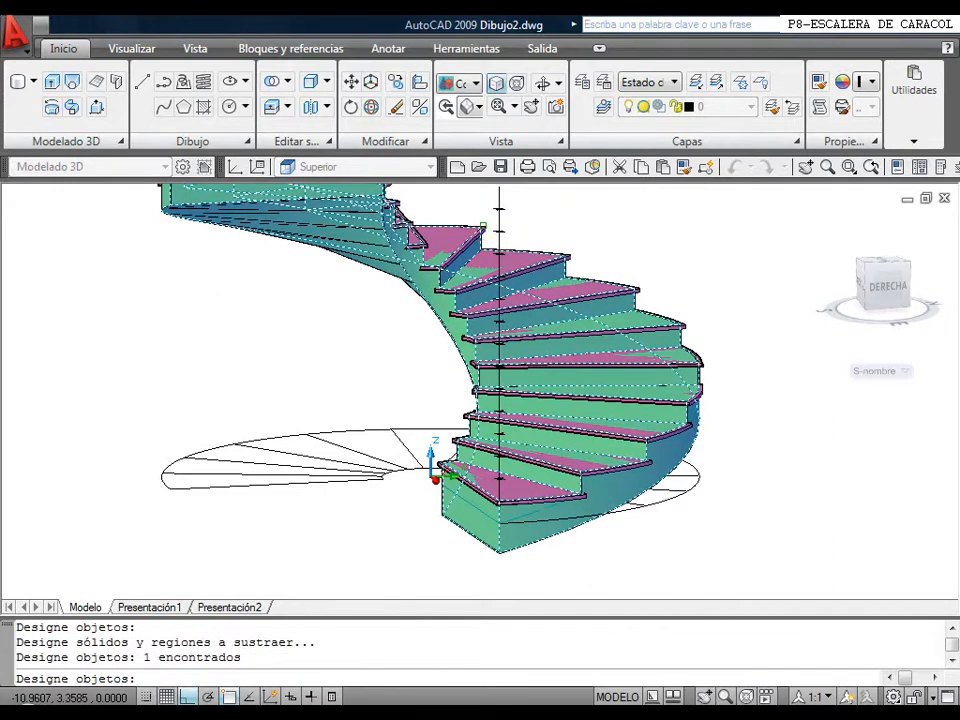
key("Escape")
Subtract one of the two coincident magenta tread solids from the stair solid.
right_click(485, 218)
left_click(510, 221)
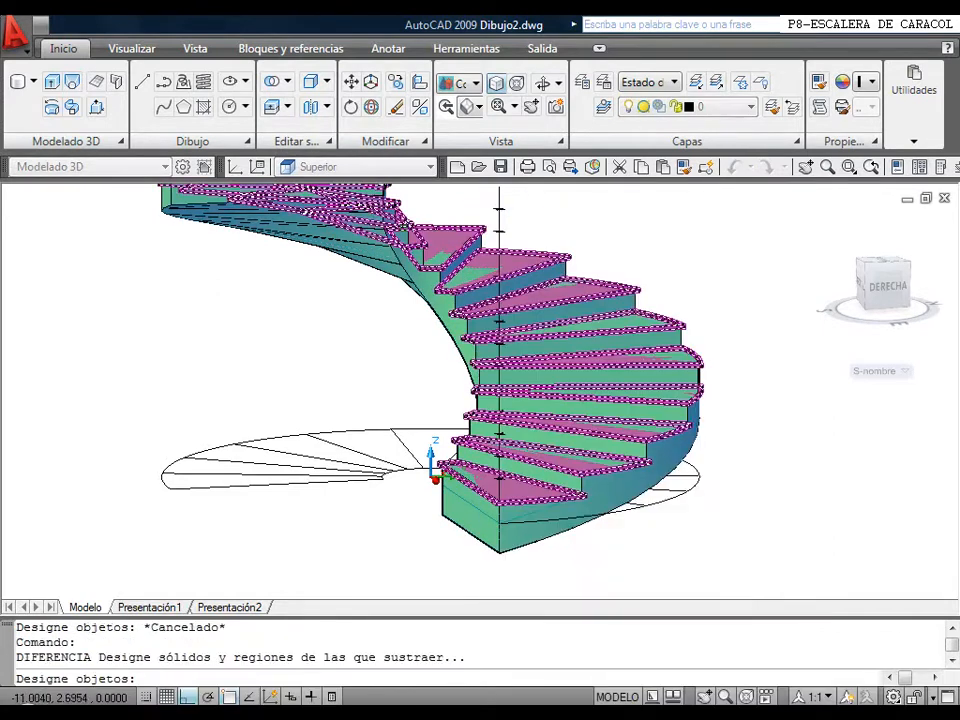
left_click(487, 225)
key("Return")
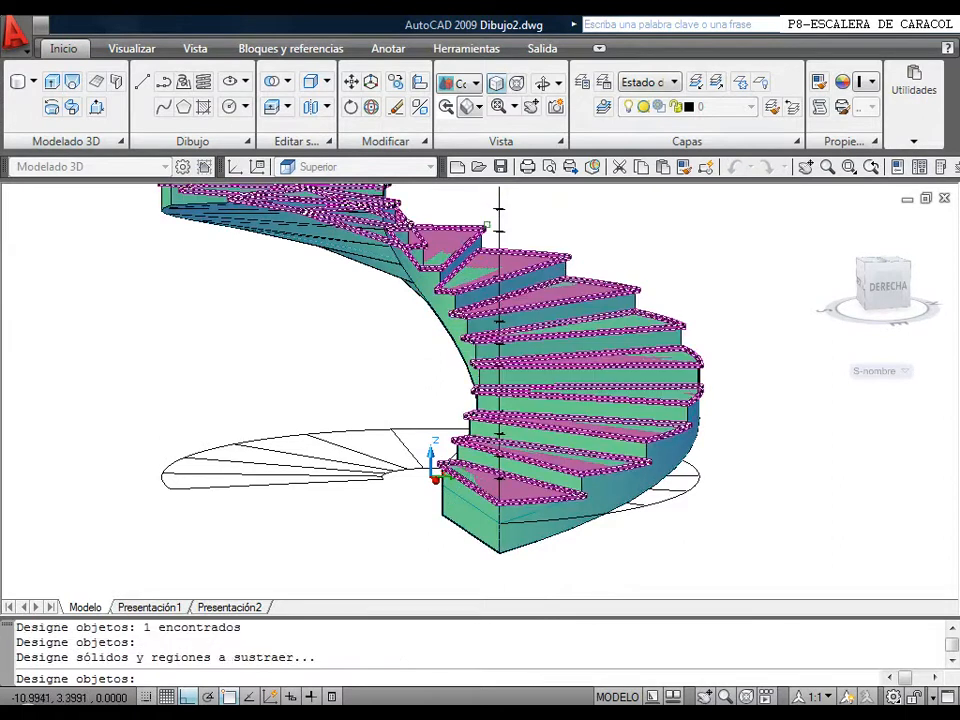
left_click(487, 225)
key("Return")
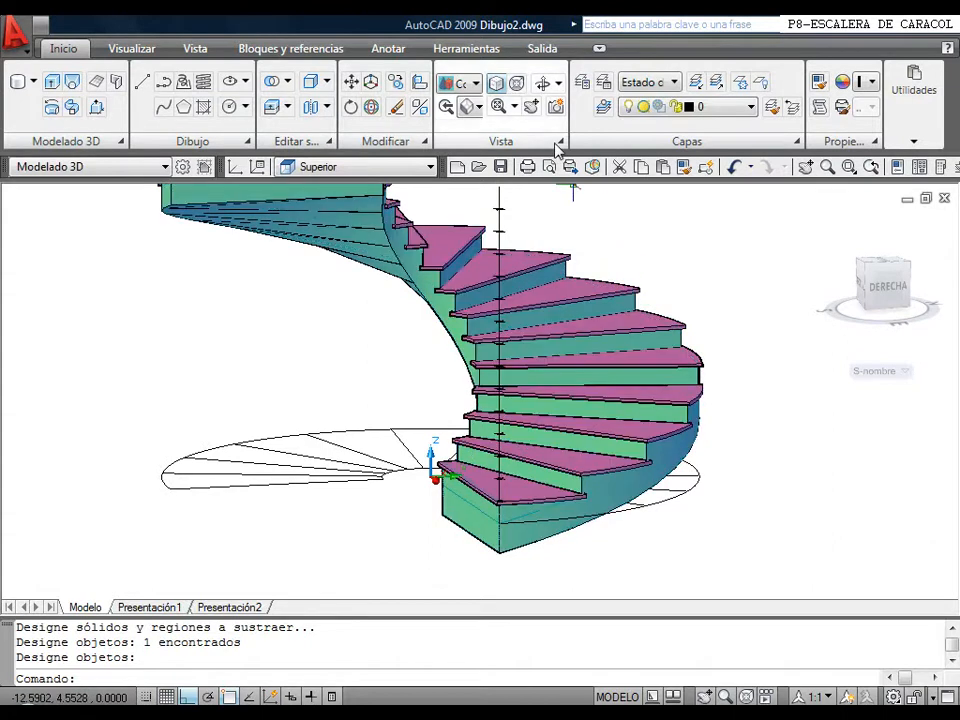
Thaw 3D-Barrotes and 3D-Pasamanos to display the balusters and handrail with the finished steps.
left_click(708, 106)
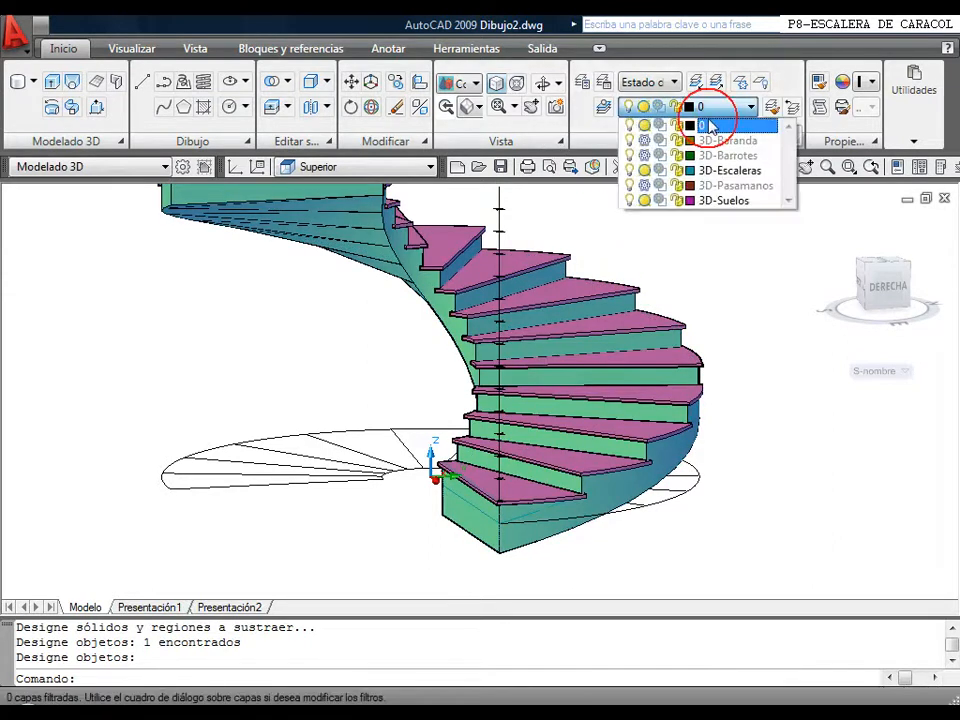
left_click(643, 156)
left_click(644, 186)
left_click(713, 333)
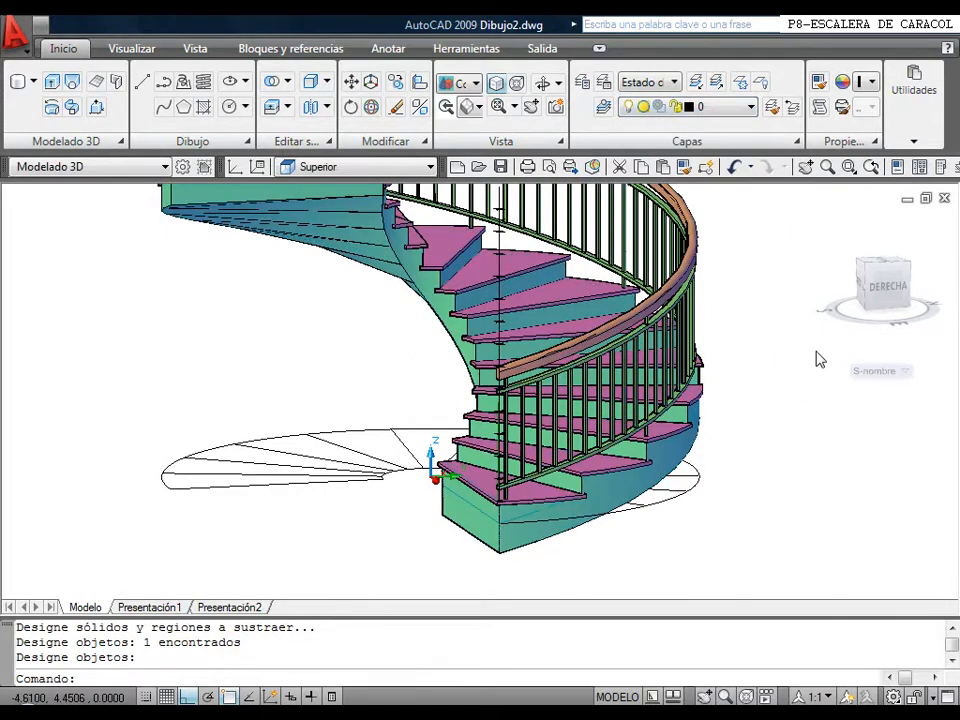
left_click(543, 84)
left_click_drag(545, 209, 574, 252)
right_click(572, 251)
left_click(608, 260)
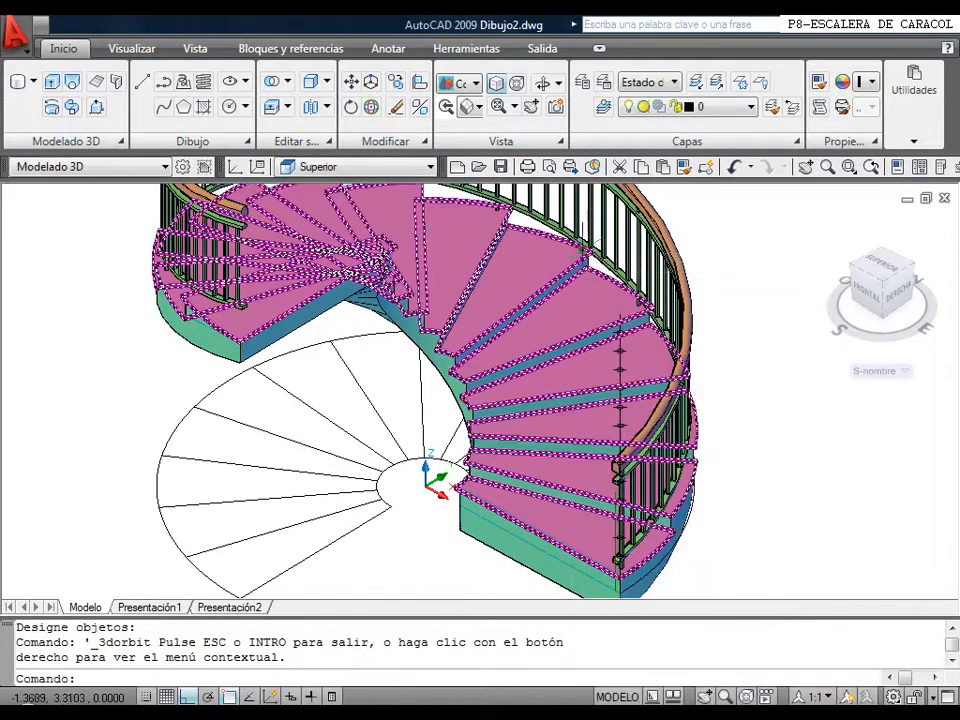
Thaw 3D-Baranda and freeze 3D-Barrotes, 3D-Escaleras, 3D-Pasamanos and 3D-Suelos, keeping layer 0 current.
left_click(745, 108)
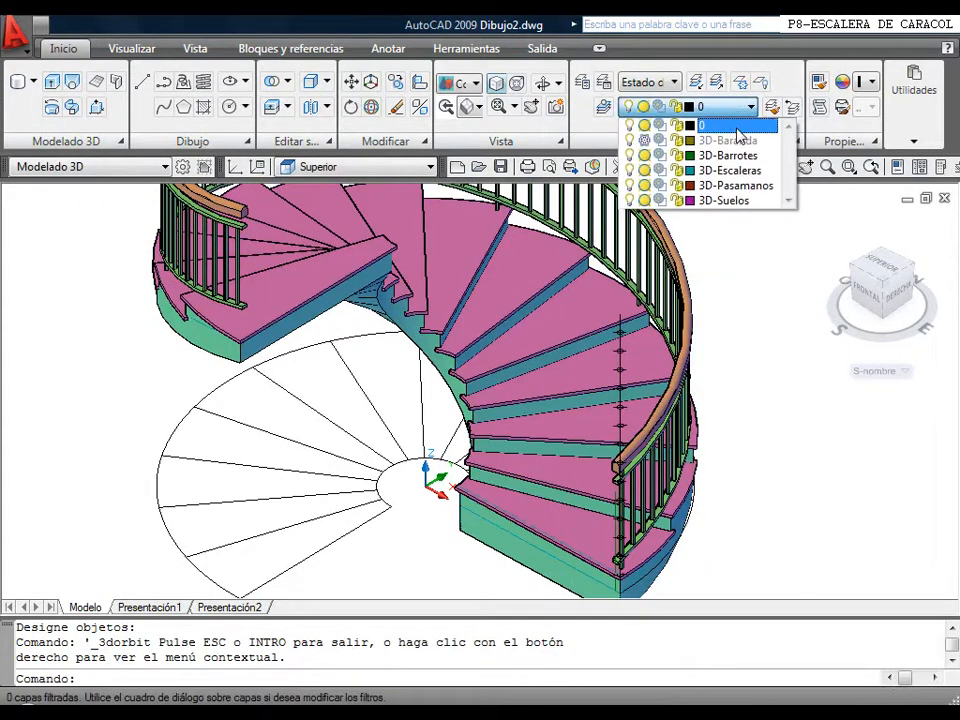
left_click(645, 138)
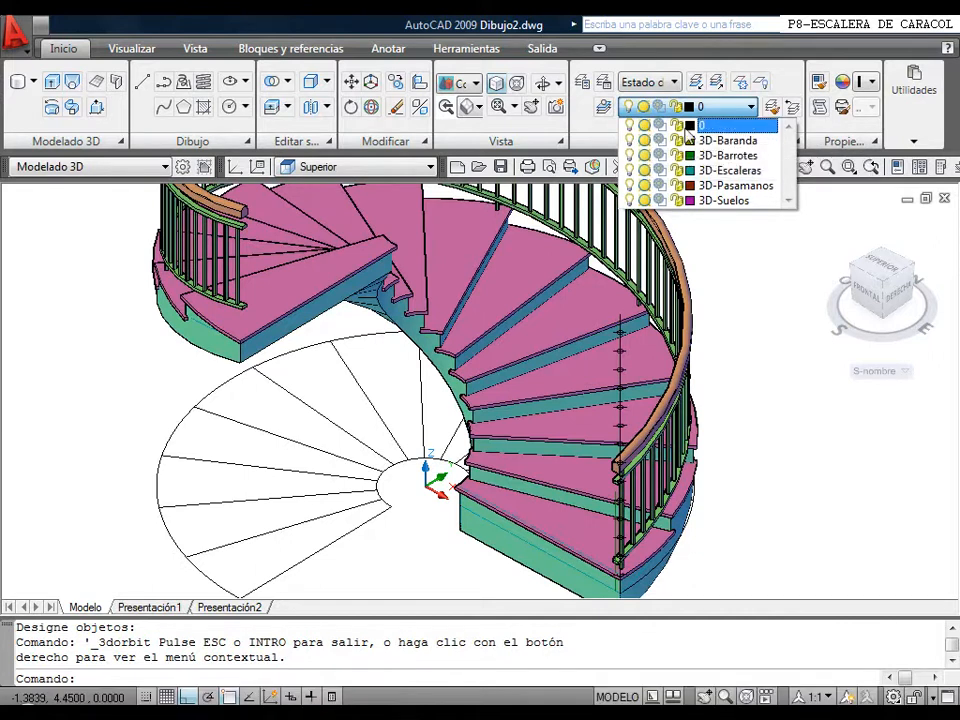
left_click(716, 128)
left_click(730, 111)
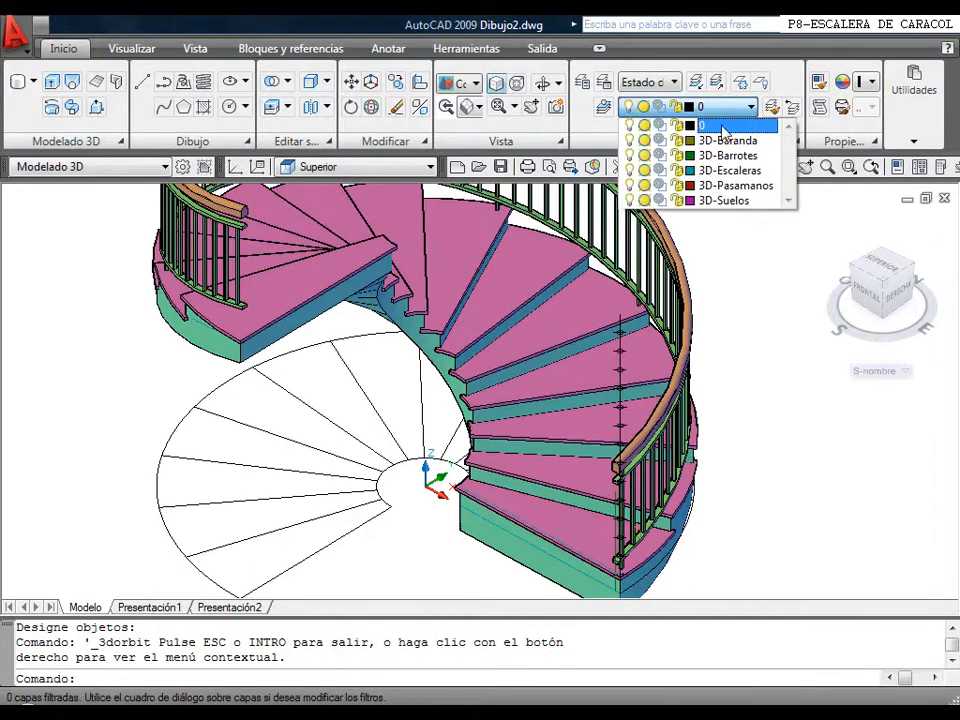
left_click(645, 155)
left_click(645, 170)
left_click(645, 185)
left_click(645, 200)
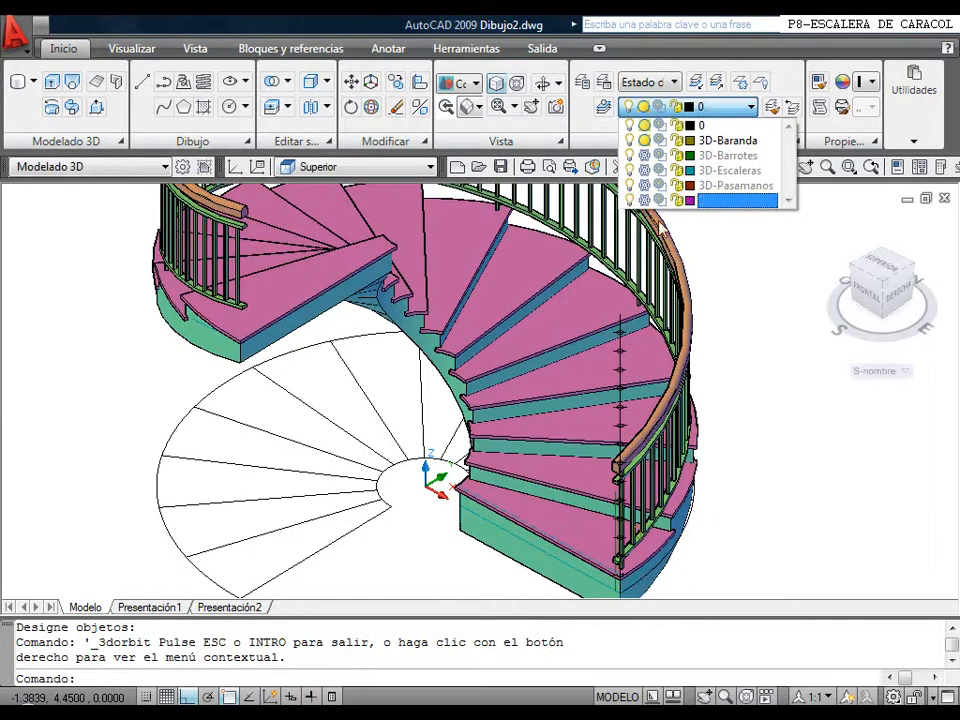
left_click(768, 284)
middle_click_drag(510, 381, 512, 373)
scroll(511, 373, "up", 4)
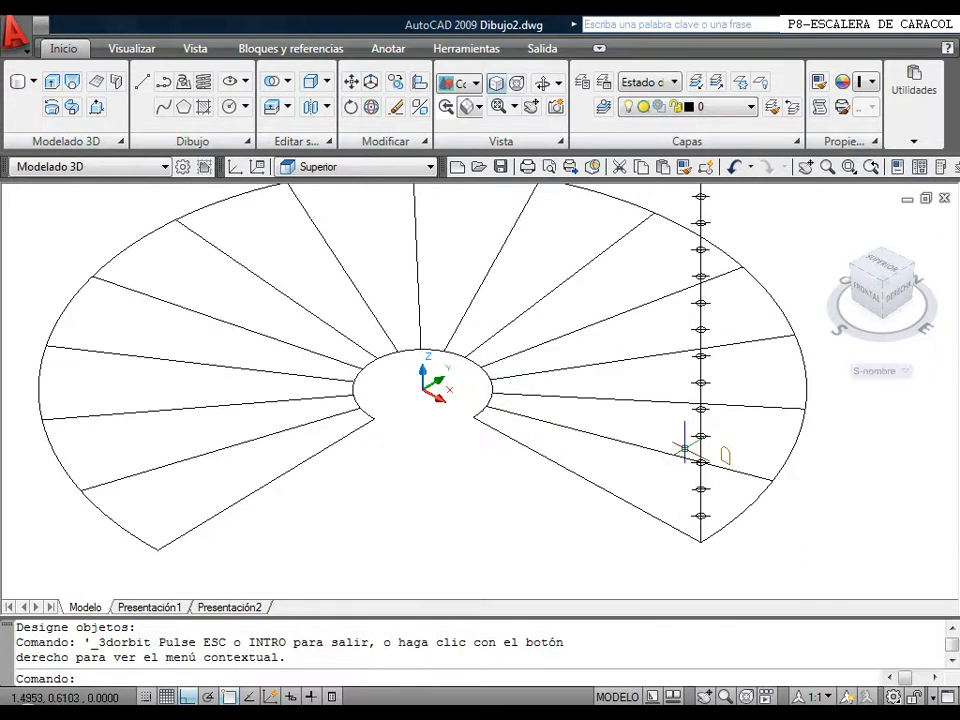
Switch the model to the southwest isometric view and the 2D wireframe visual style.
left_click(476, 136)
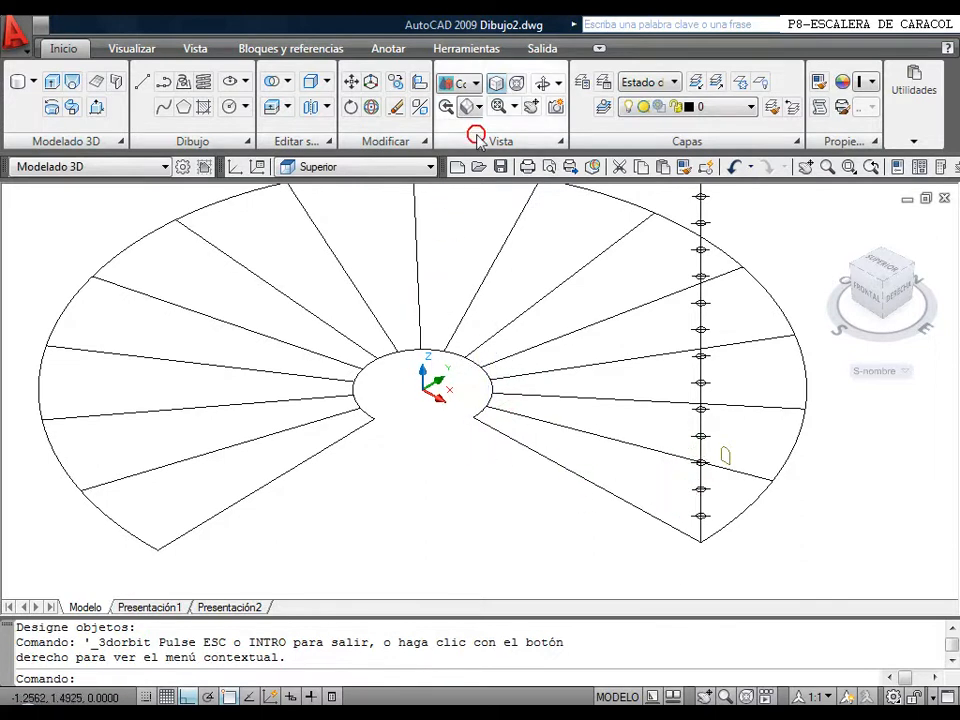
left_click(474, 106)
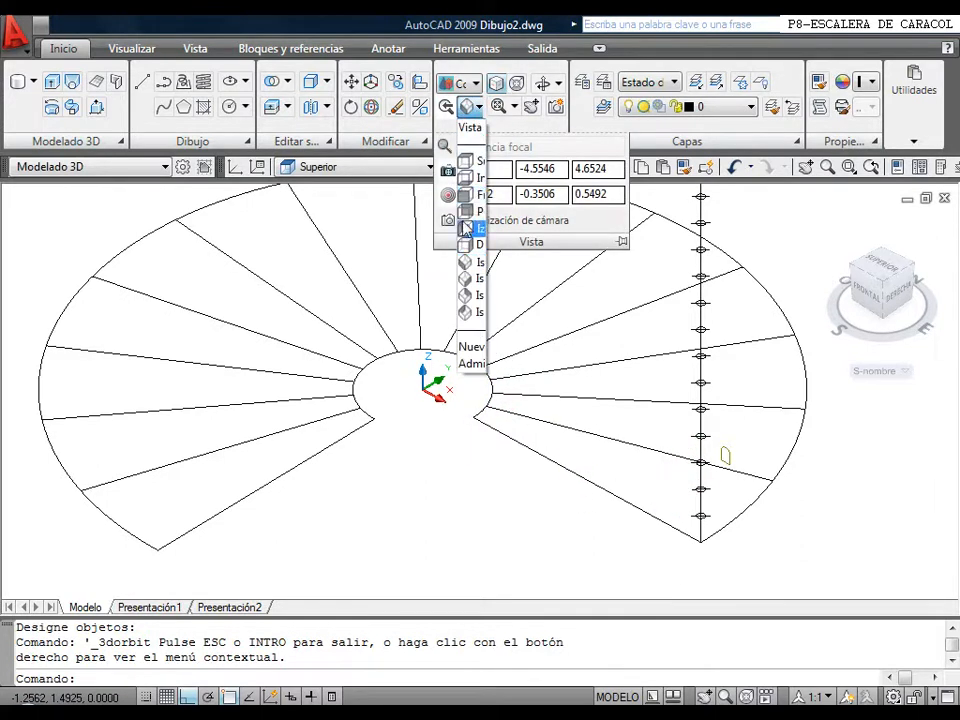
left_click(466, 262)
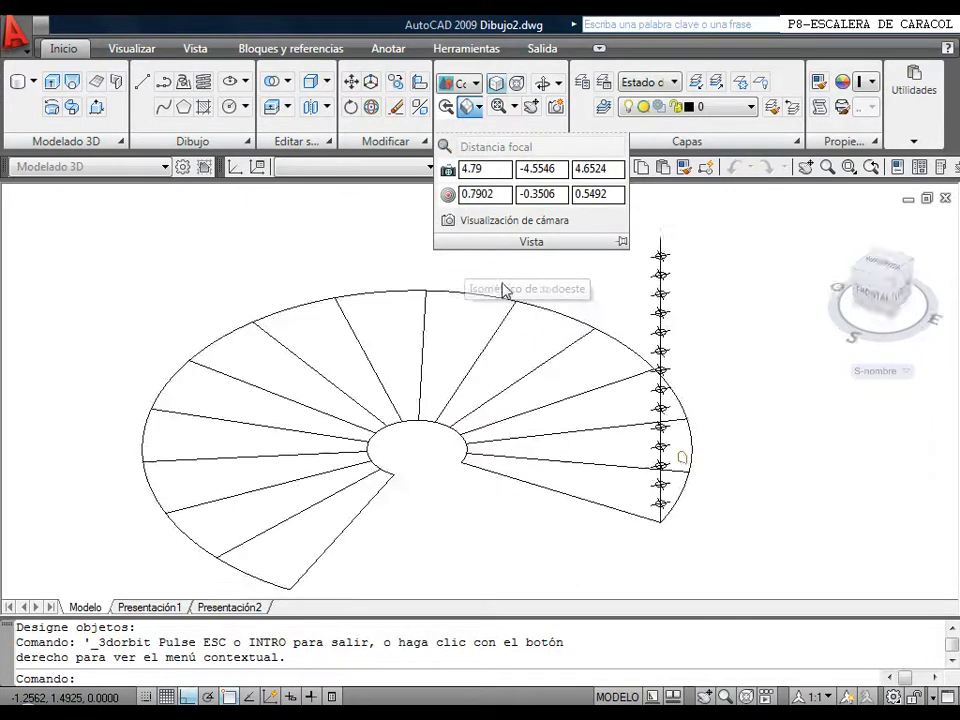
left_click(476, 84)
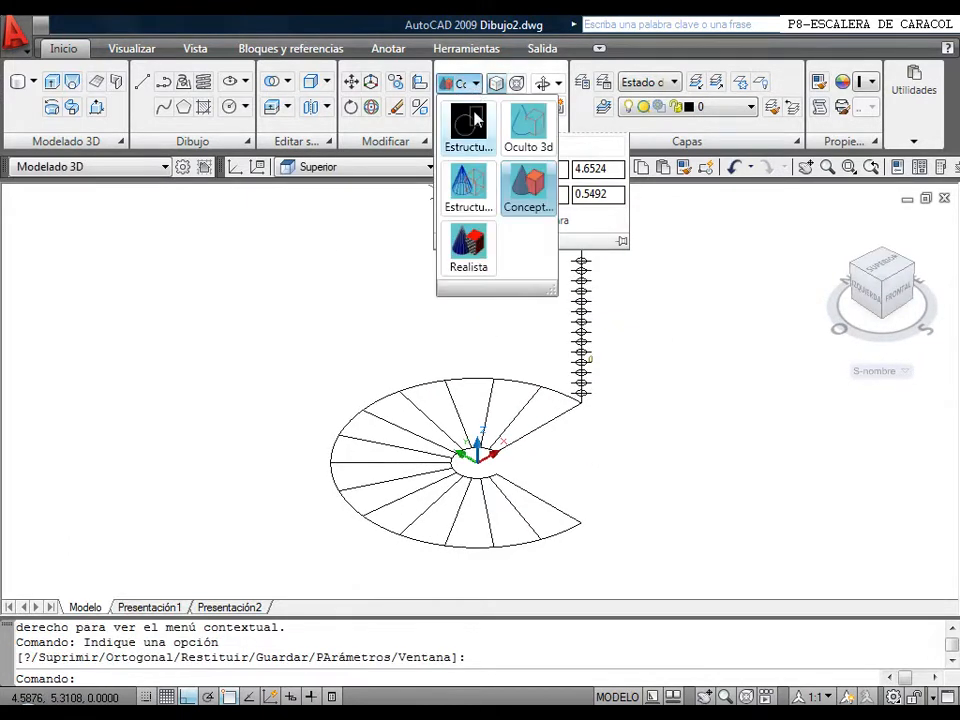
left_click(455, 112)
scroll(511, 460, "up", 3)
middle_click_drag(516, 453, 472, 464)
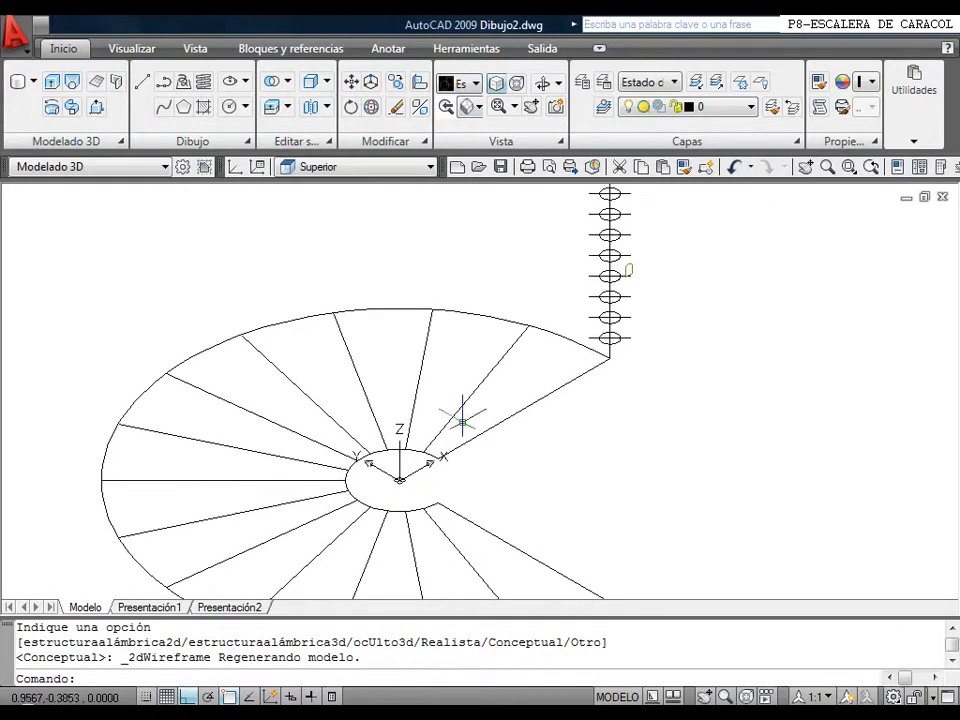
Set the UCS to Frontal for drawing vertically at the stair's starting line.
left_click(373, 168)
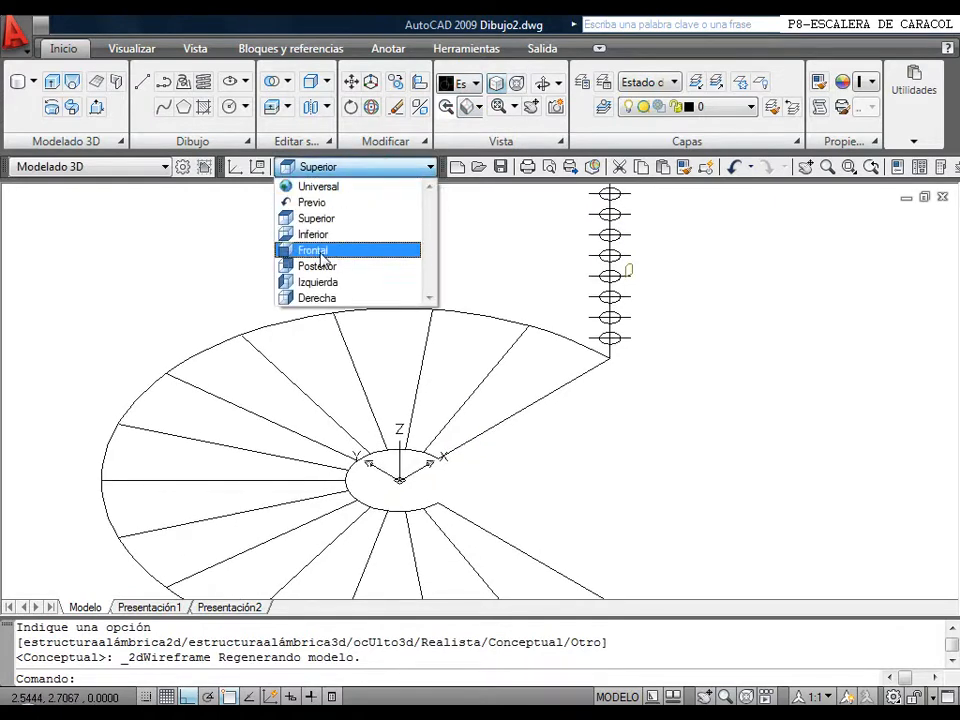
left_click(300, 248)
scroll(440, 460, "up", 5)
scroll(435, 455, "down", 5)
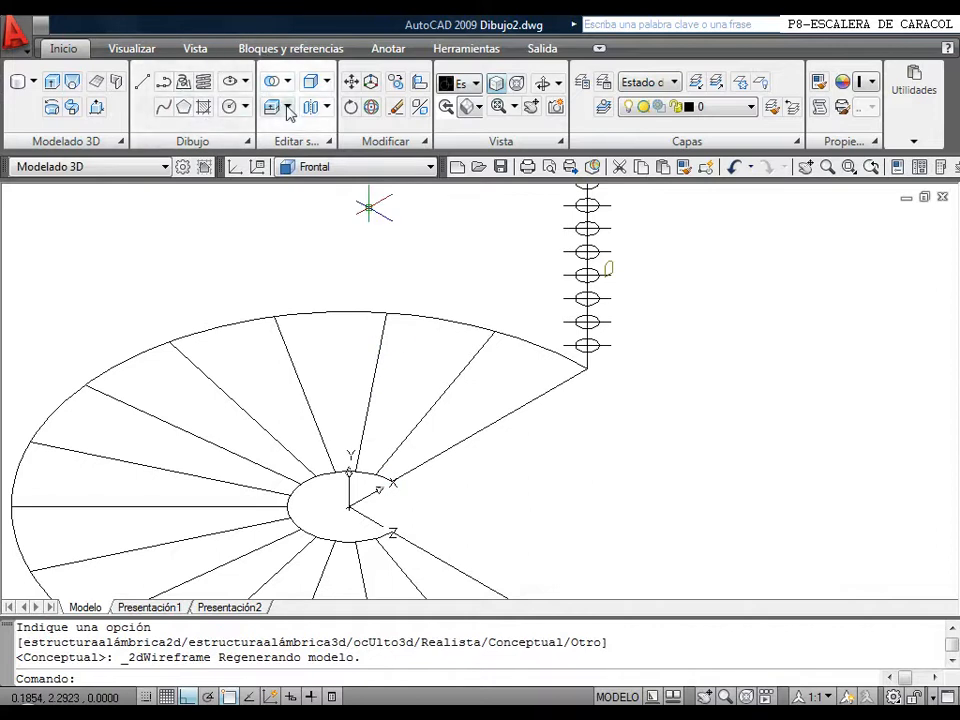
left_click(244, 140)
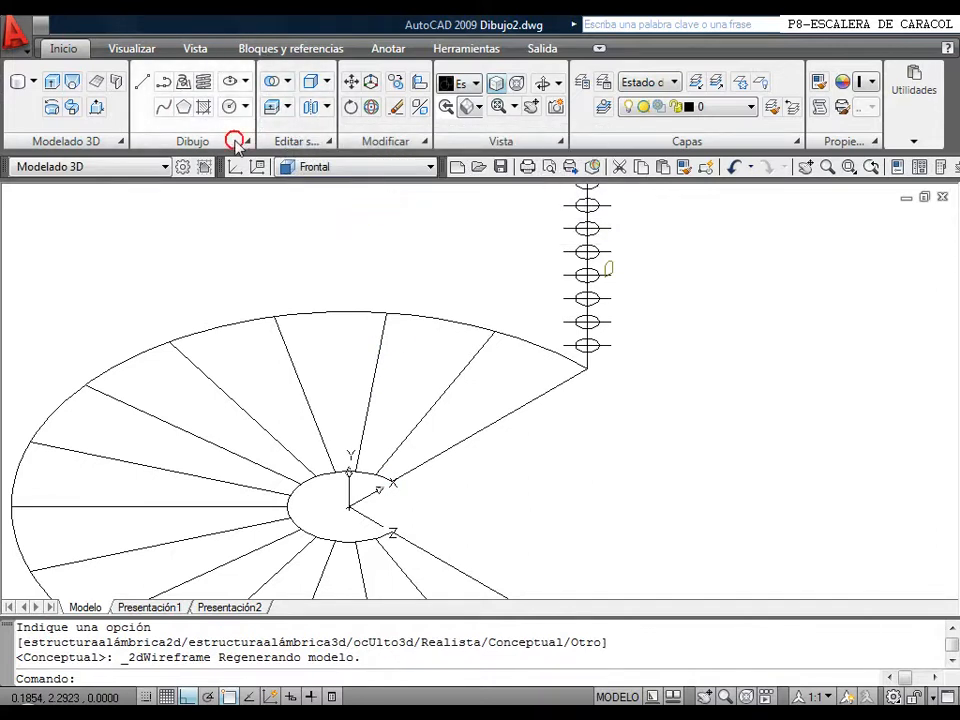
left_click(164, 170)
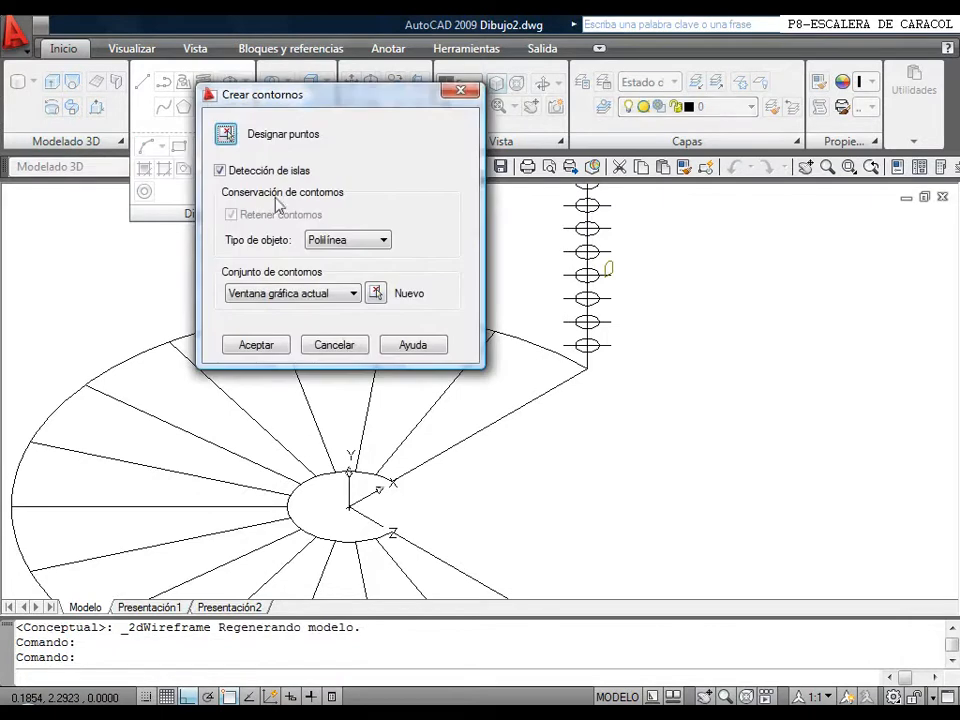
left_click(332, 344)
Draw an upright rectangle of 0.06 by 1 from the inner endpoint of the stair plan's end line below the vertical division line.
left_click(188, 145)
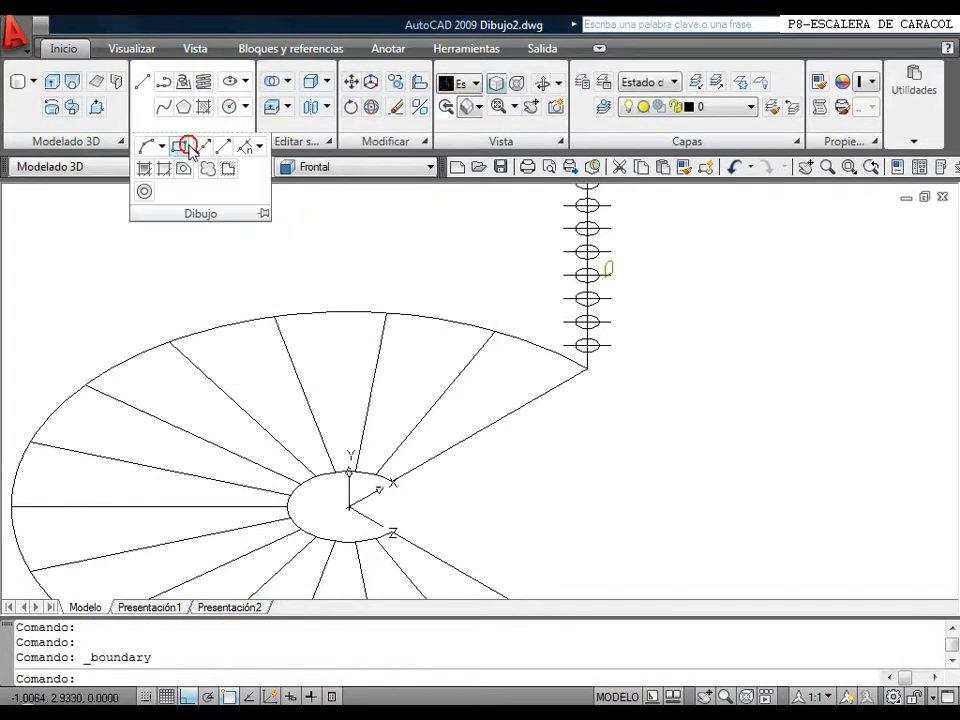
left_click(179, 147)
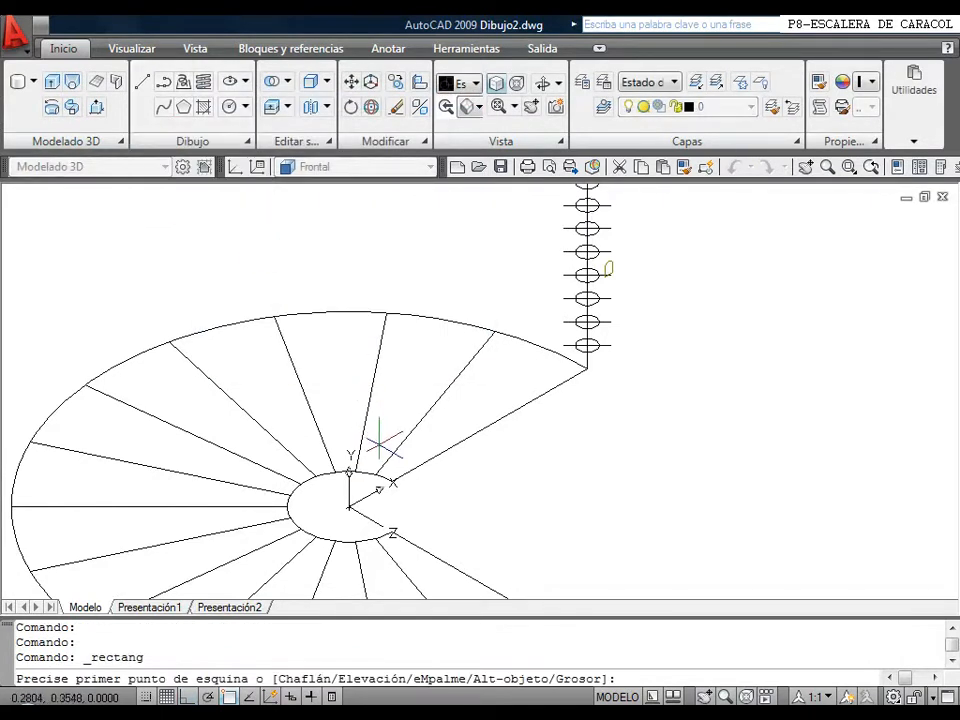
left_click(392, 472)
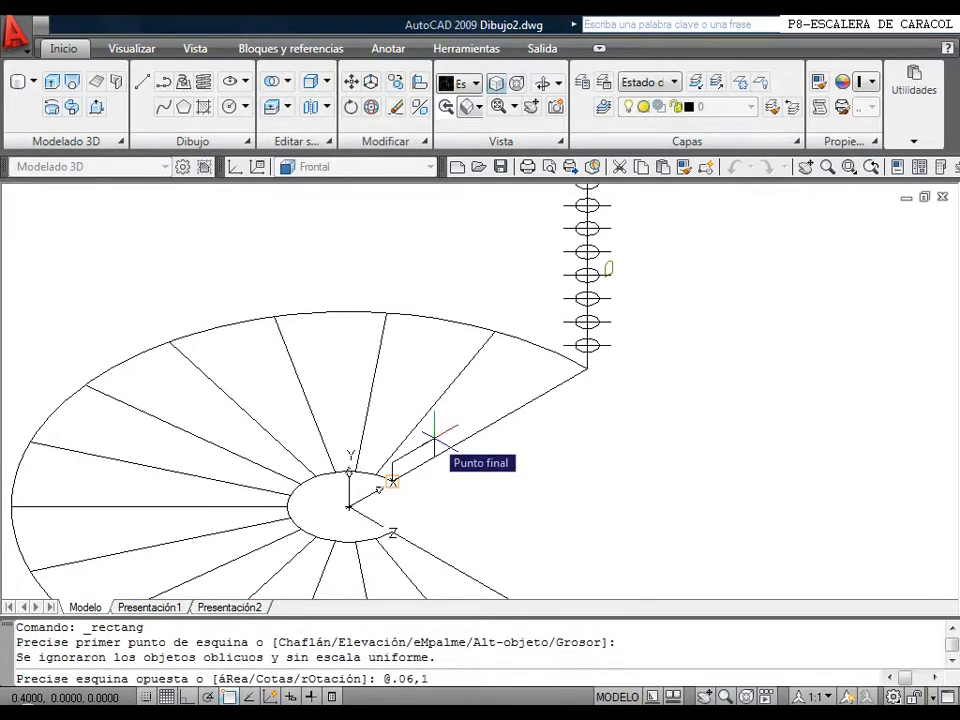
key("Return")
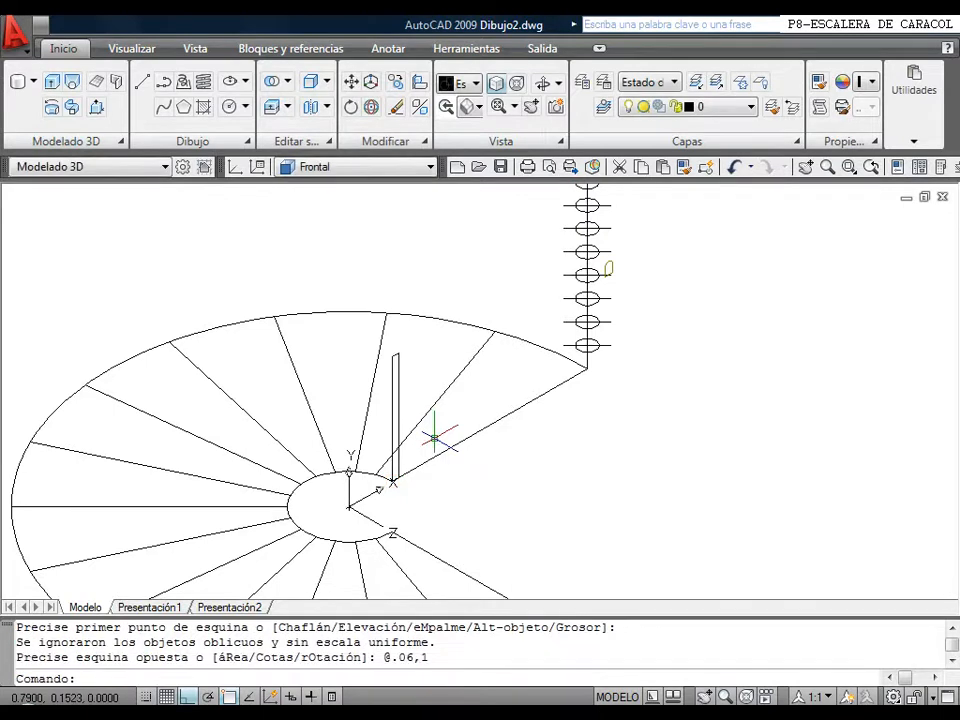
Stretch the rectangle's upper end upward by one riser height, taken between two neighbouring division points on the vertical line.
scroll(400, 371, "up", 3)
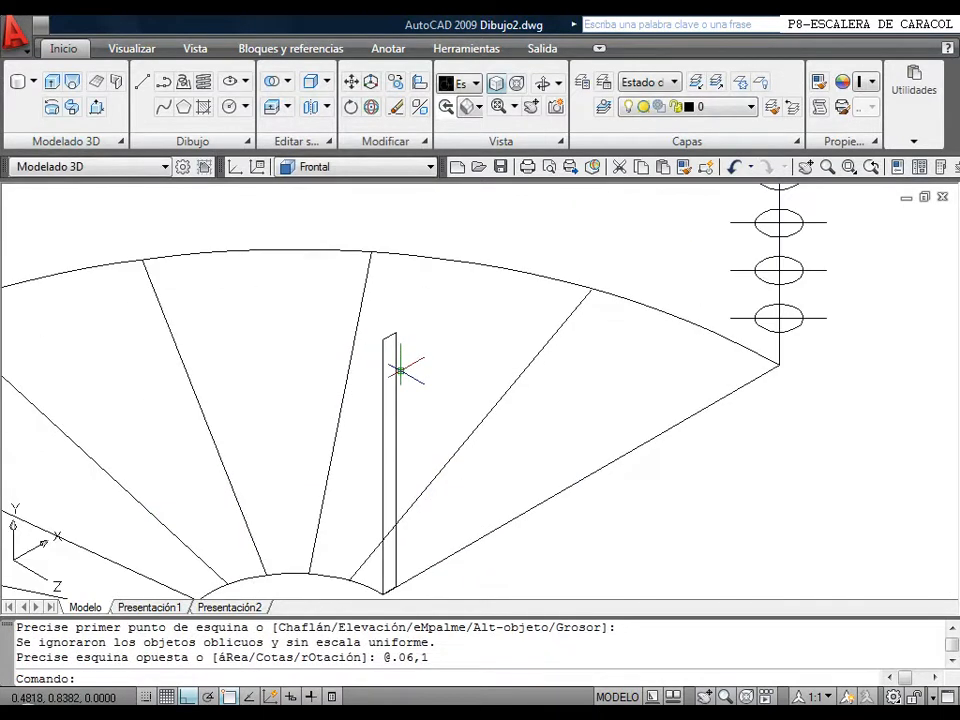
middle_click_drag(425, 346, 439, 339)
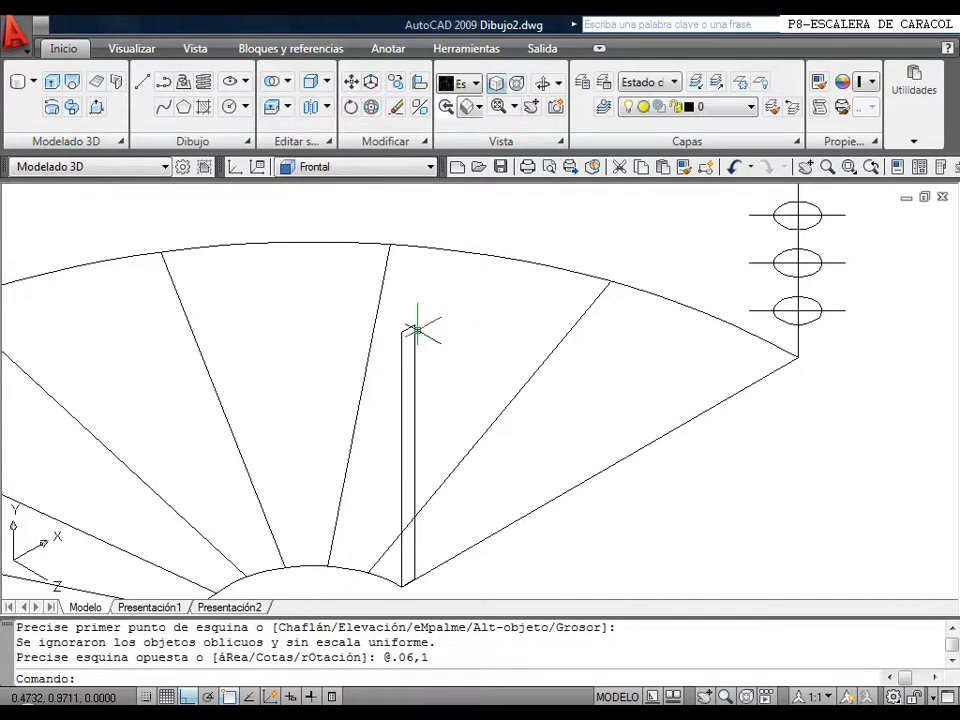
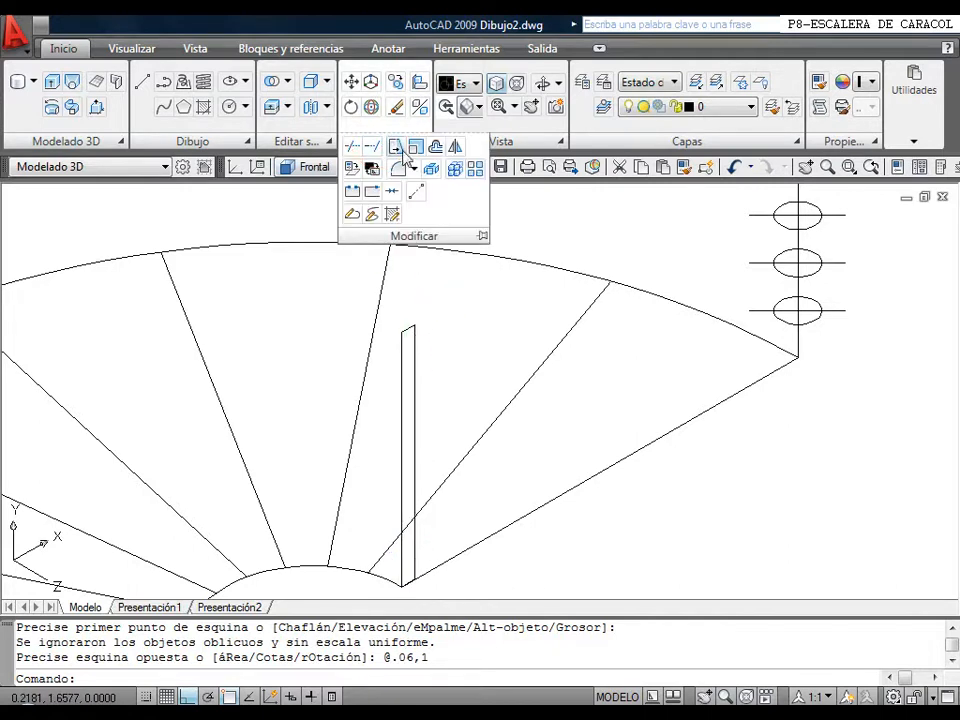
left_click(398, 148)
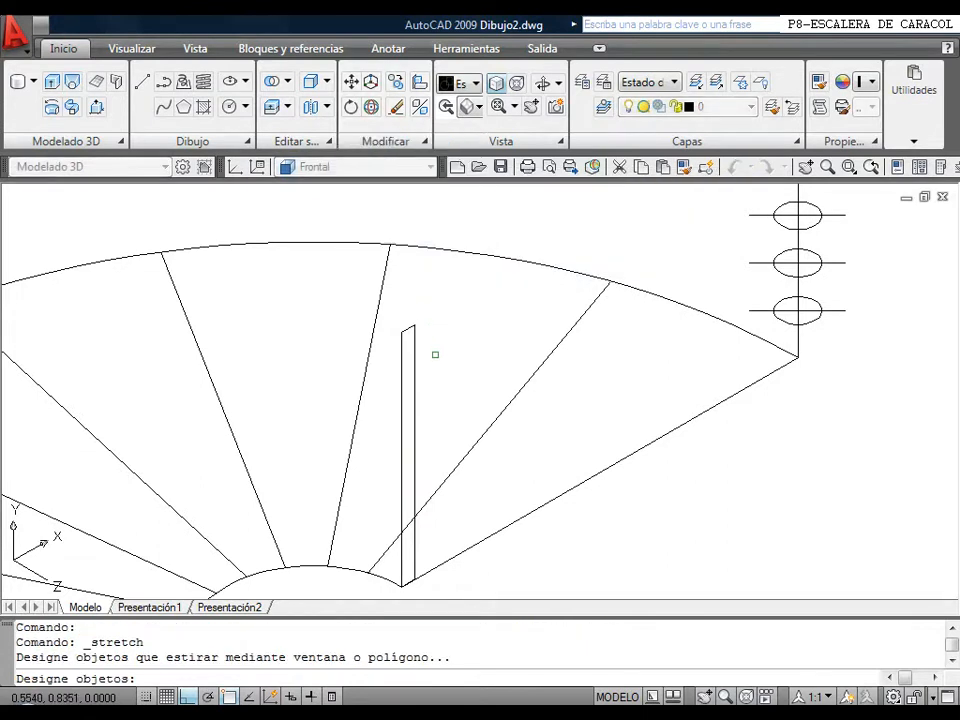
left_click(435, 351)
left_click(397, 319)
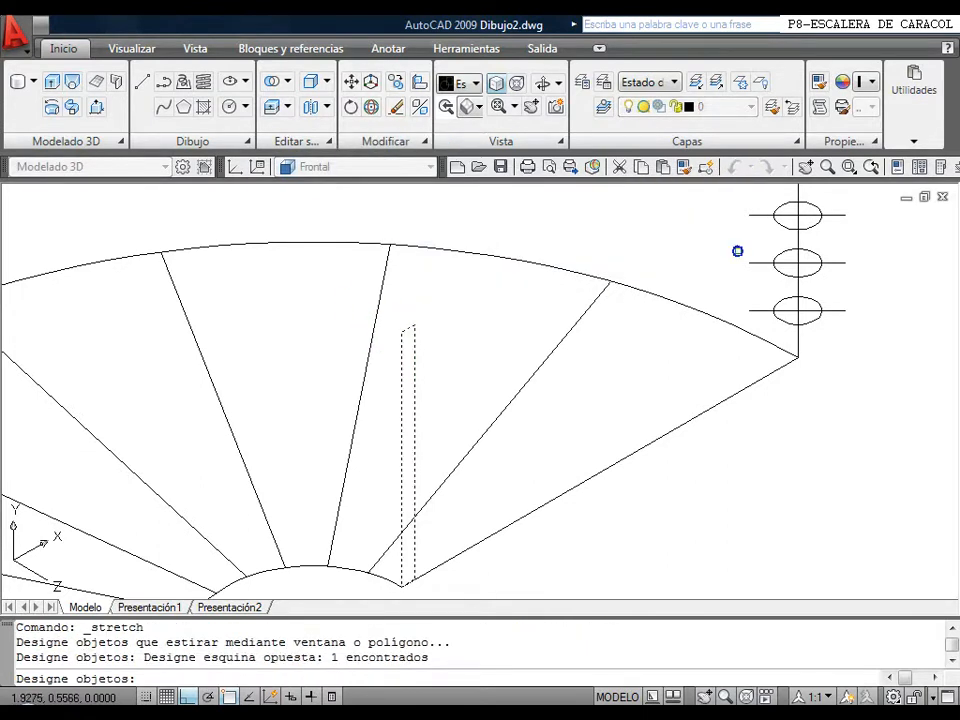
key("Return")
left_click(797, 310)
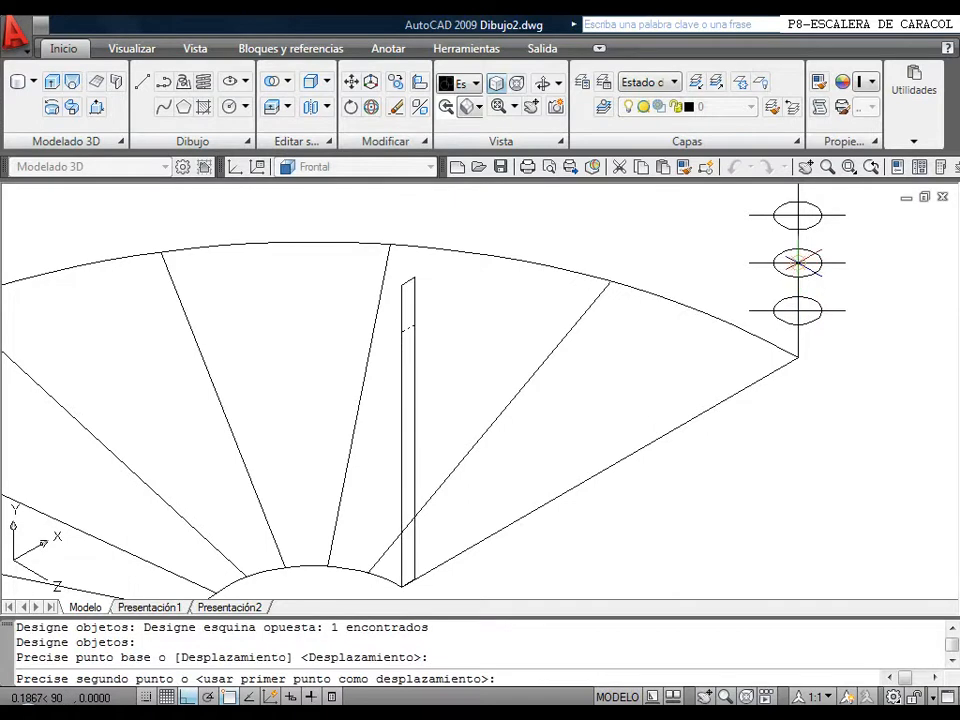
left_click(797, 262)
Assign the upright rectangle to the 3D-Baranda layer.
scroll(505, 328, "down", 4)
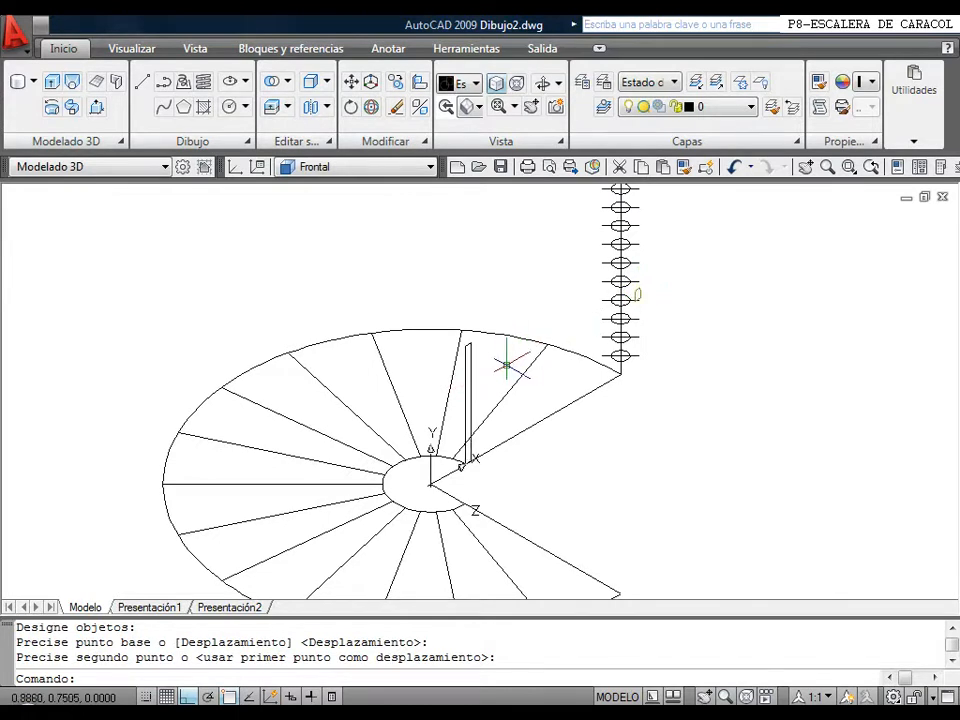
left_click(468, 375)
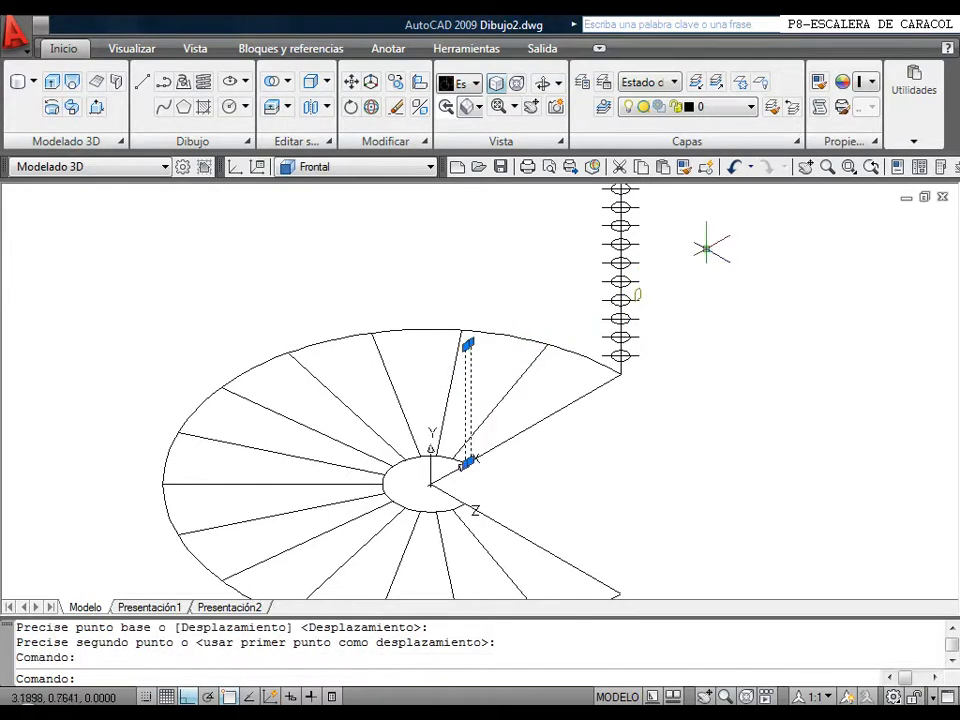
left_click(750, 108)
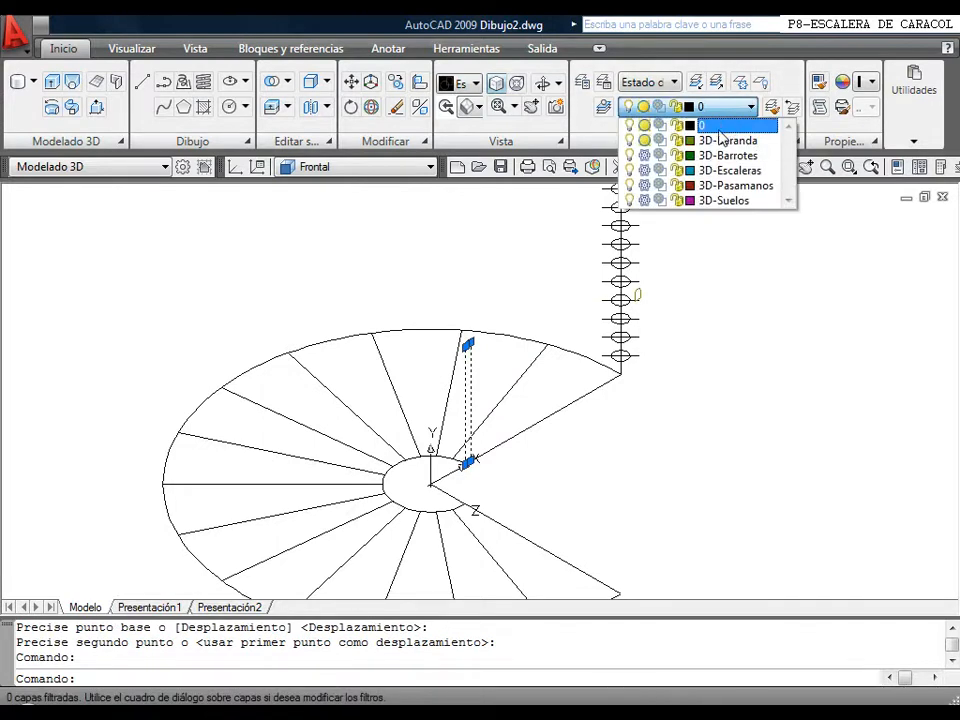
left_click(712, 140)
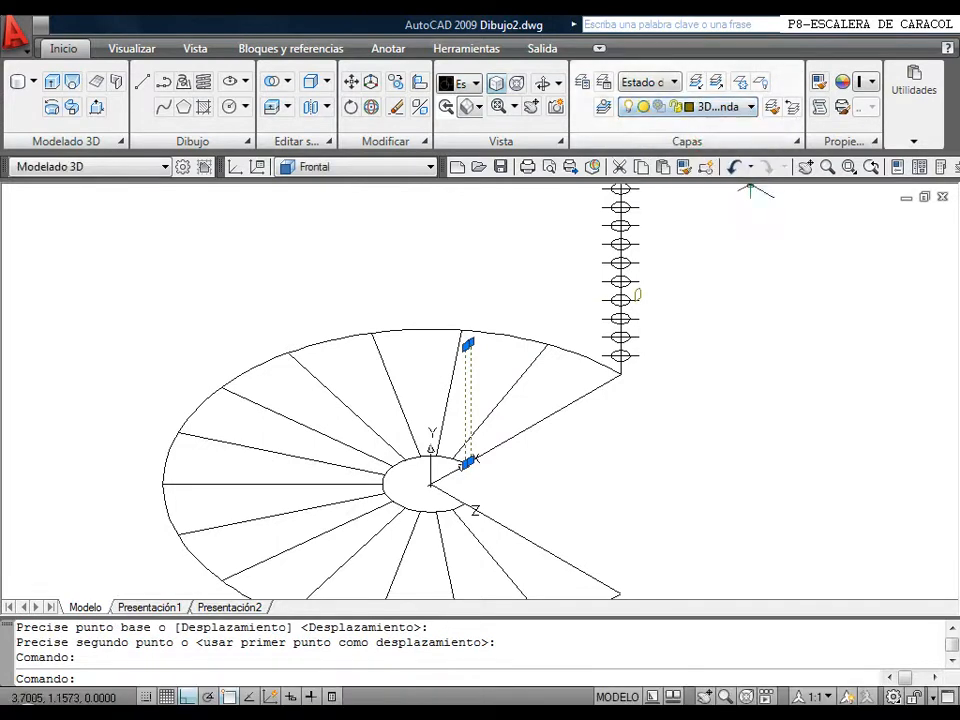
key("Escape")
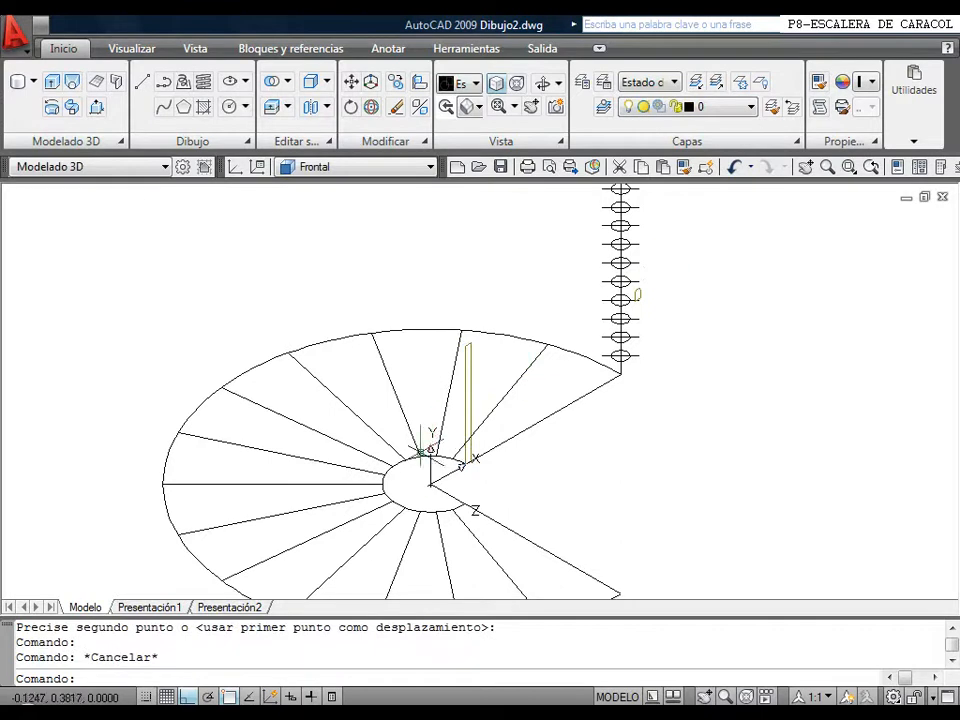
Move the upright rectangle 0.02 along the X axis, away from the stair plan's inner arc.
scroll(446, 462, "up", 4)
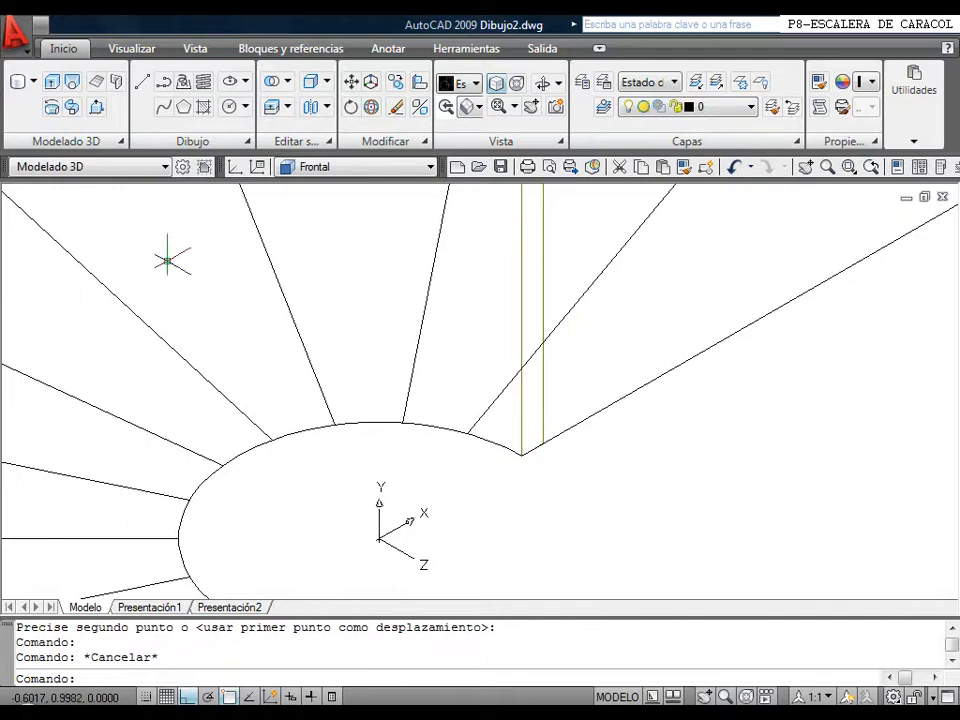
left_click(351, 82)
left_click(521, 248)
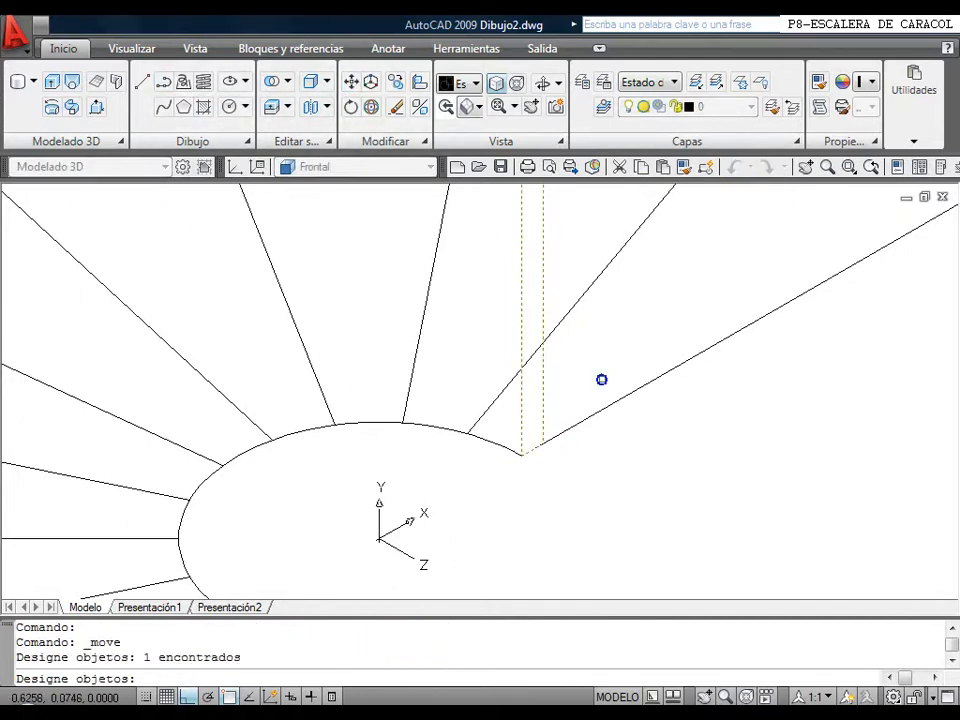
key("Return")
left_click(627, 472)
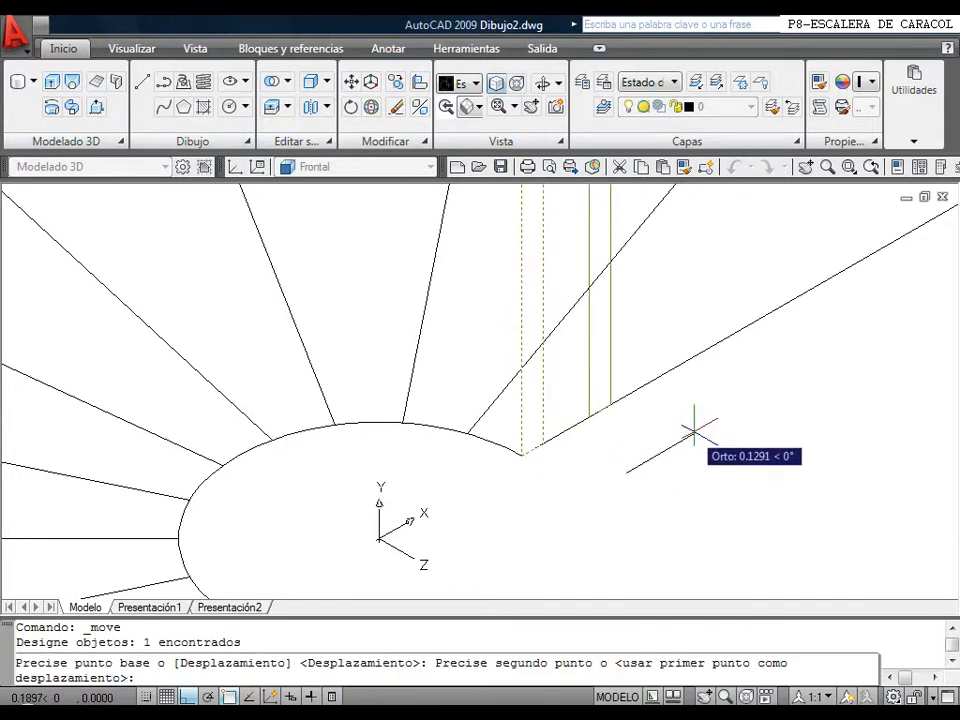
key("Return")
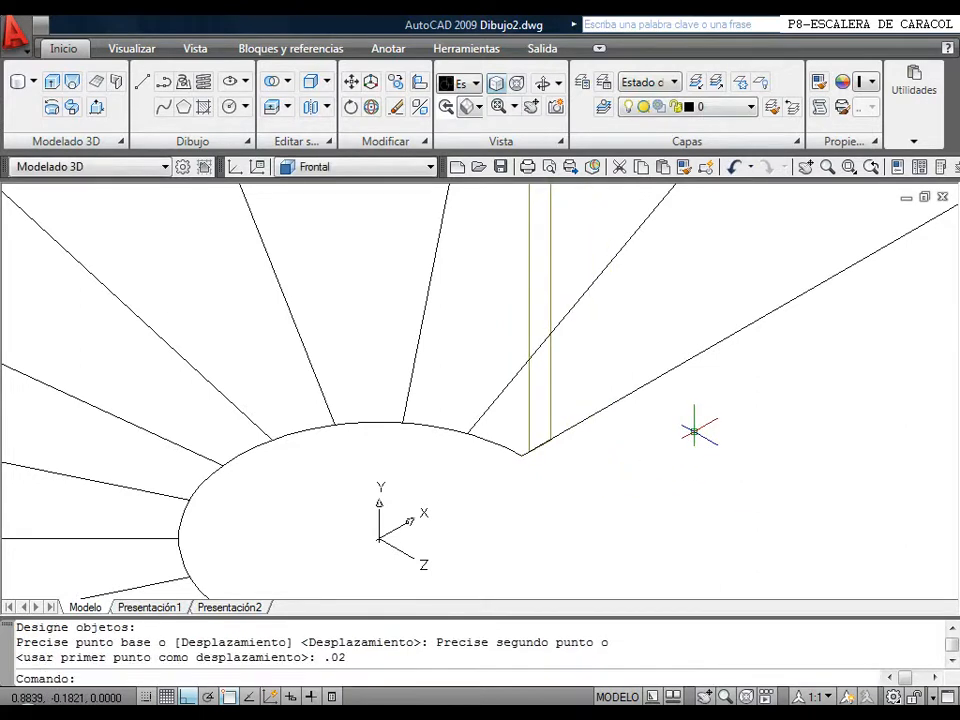
Move the small rounded handrail profile from its bottom edge's midpoint to the midpoint of the upright rectangle's top edge.
scroll(694, 432, "down", 4)
middle_click_drag(489, 401, 433, 443)
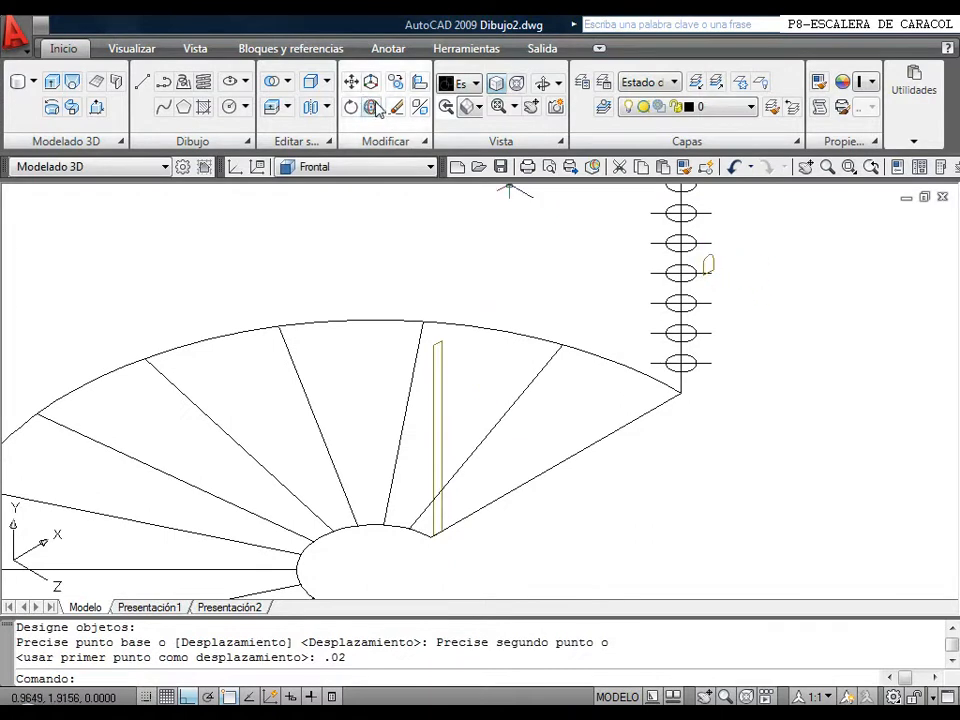
left_click(352, 84)
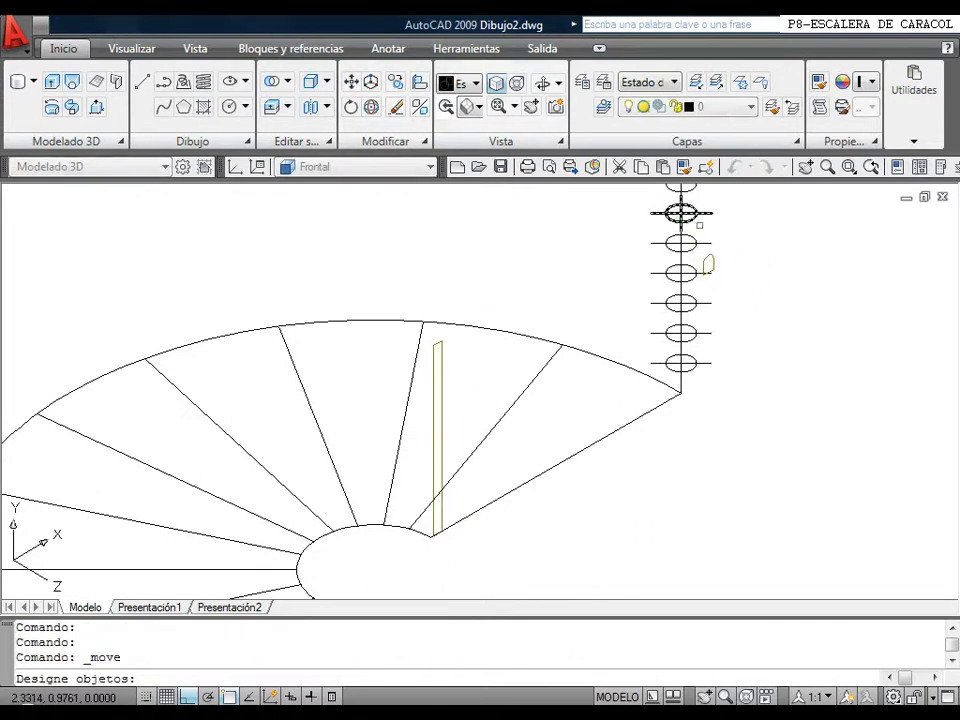
left_click(708, 263)
scroll(711, 262, "up", 5)
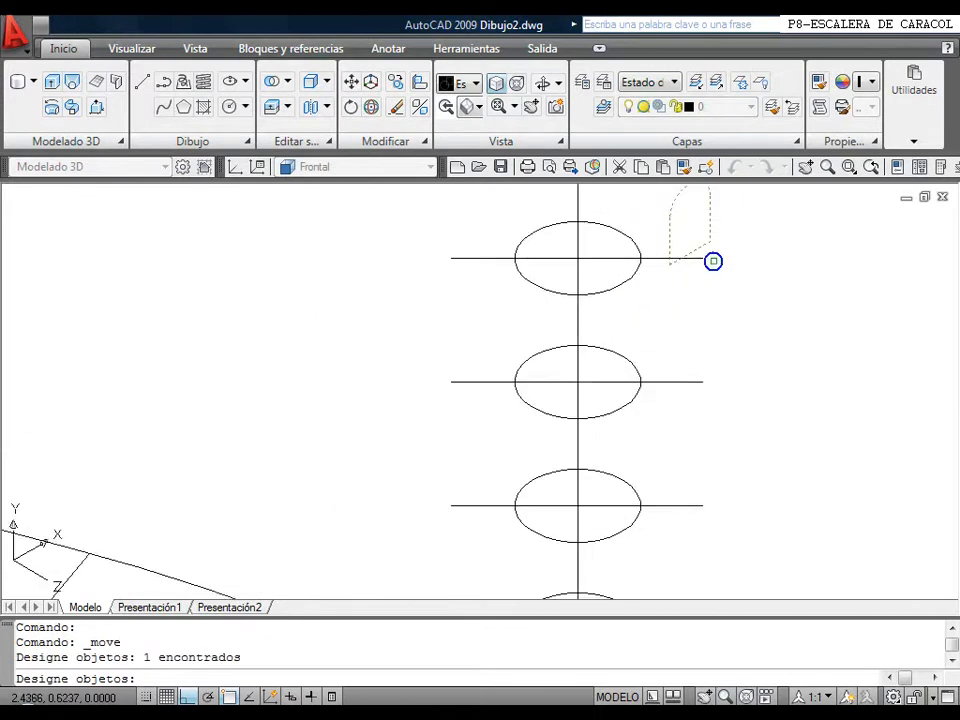
key("Return")
left_click(695, 253)
scroll(695, 253, "down", 5)
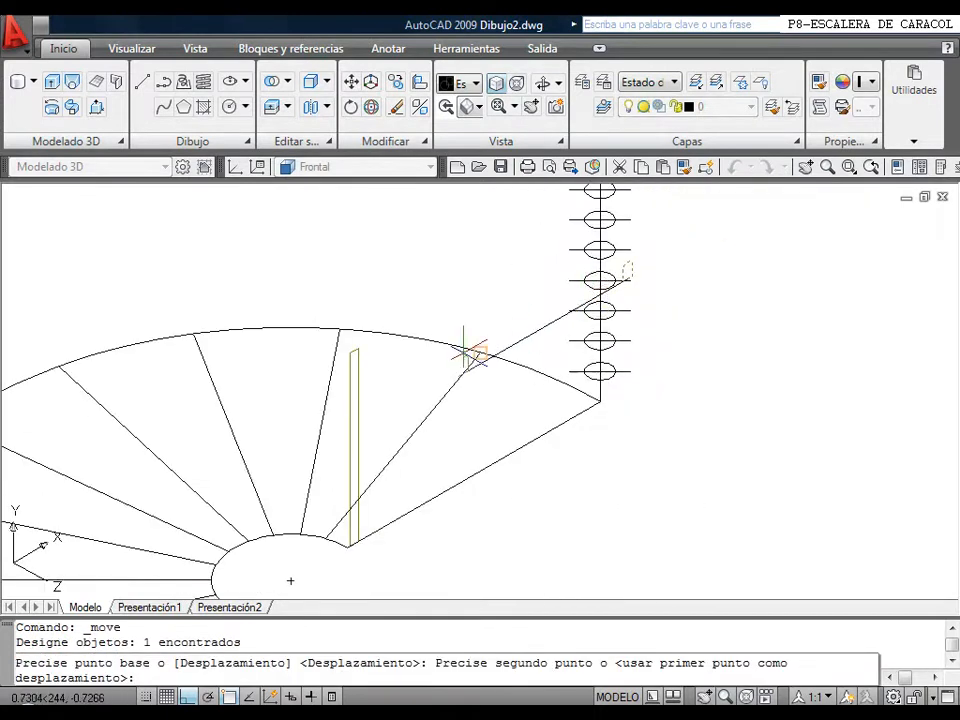
scroll(360, 380, "up", 6)
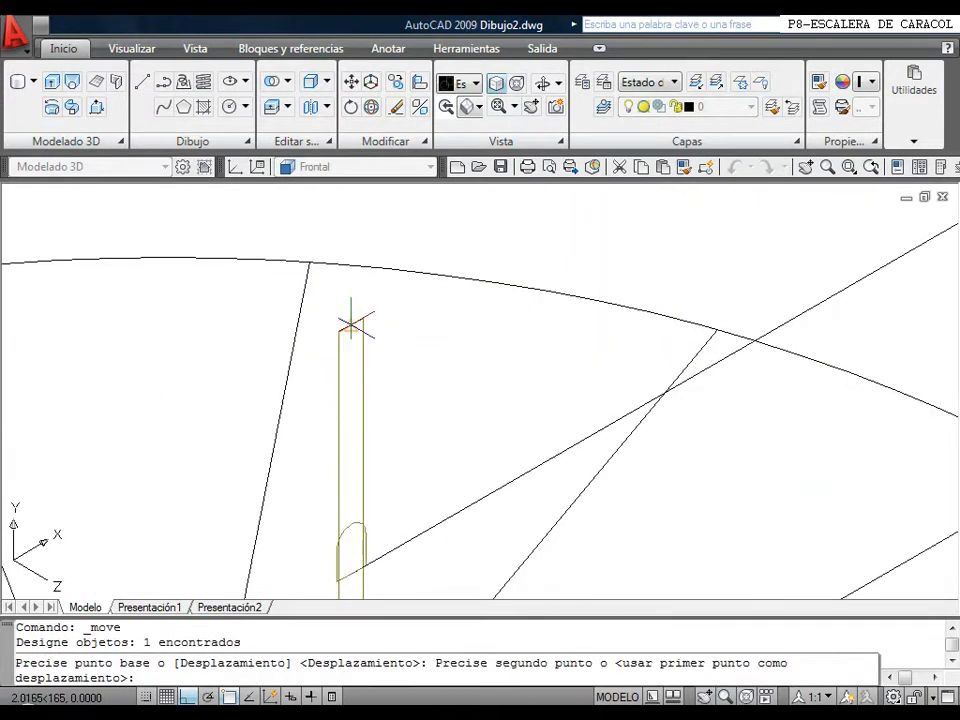
left_click(358, 316)
scroll(489, 274, "down", 5)
middle_click_drag(489, 285, 494, 278)
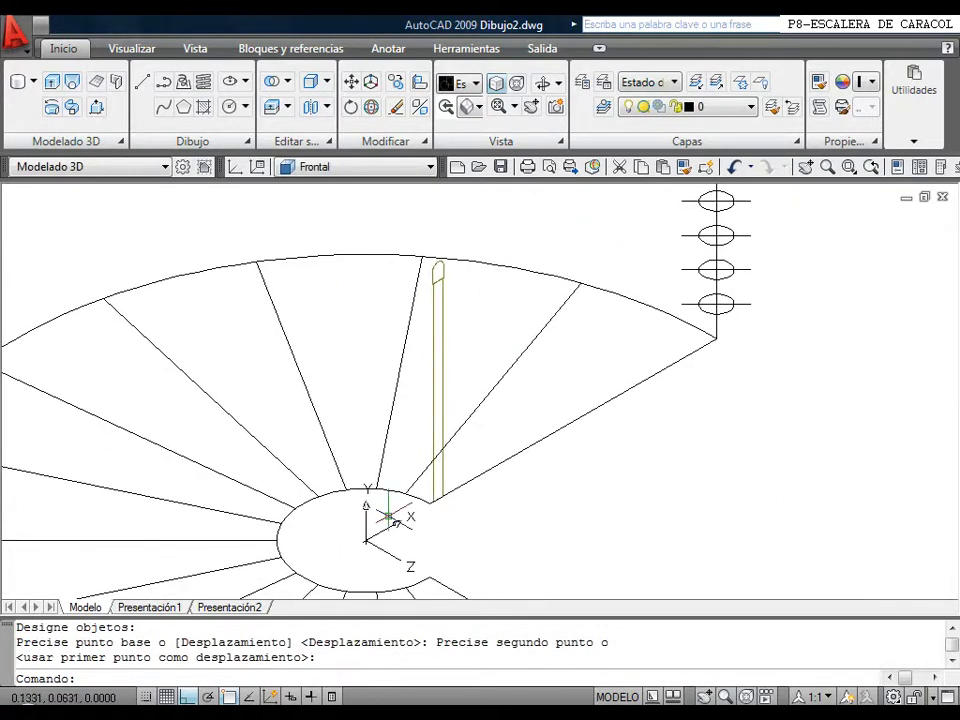
Restore the world UCS and draw an origin-centred helix through the upright rectangle's bottom midpoint, with both radii 0.45 and height 2.6133.
left_click(377, 171)
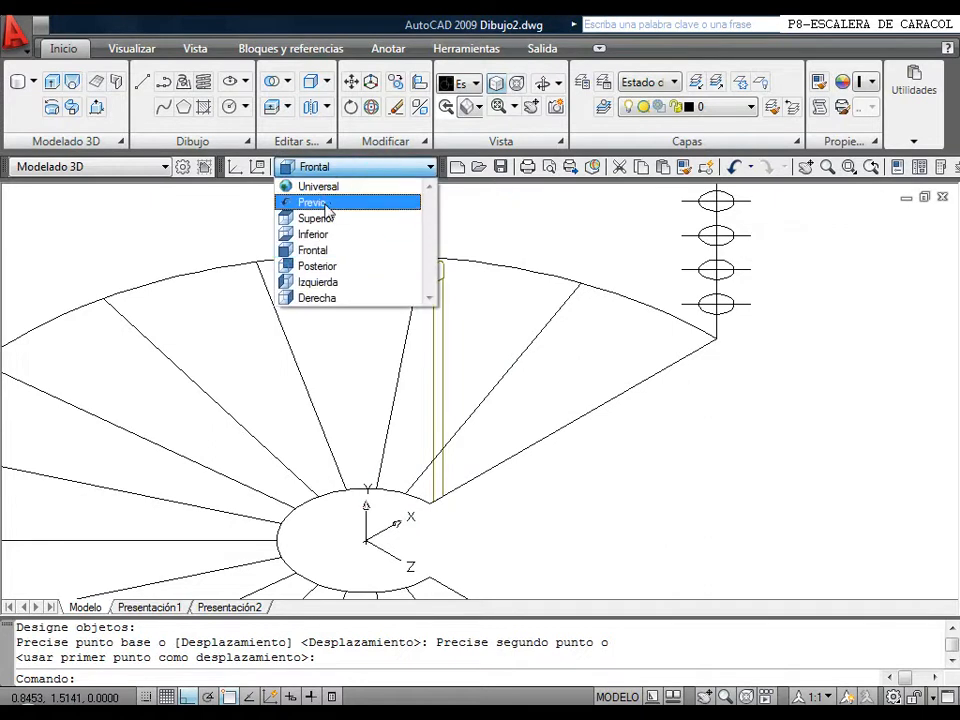
left_click(330, 187)
left_click(203, 82)
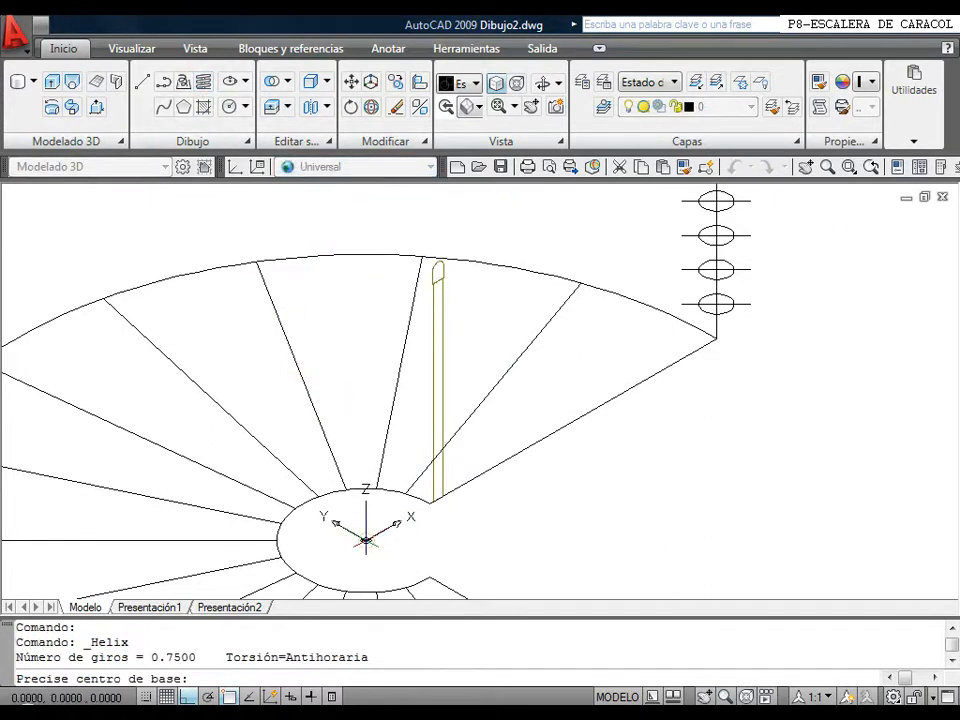
left_click(366, 540)
scroll(399, 540, "up", 5)
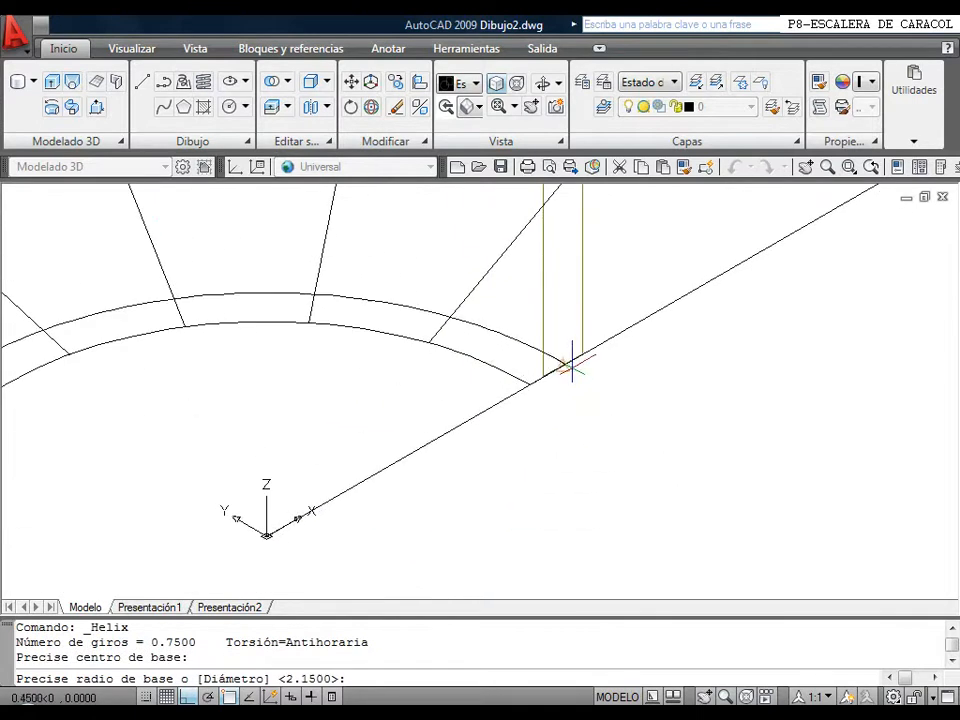
left_click(563, 366)
scroll(597, 390, "down", 3)
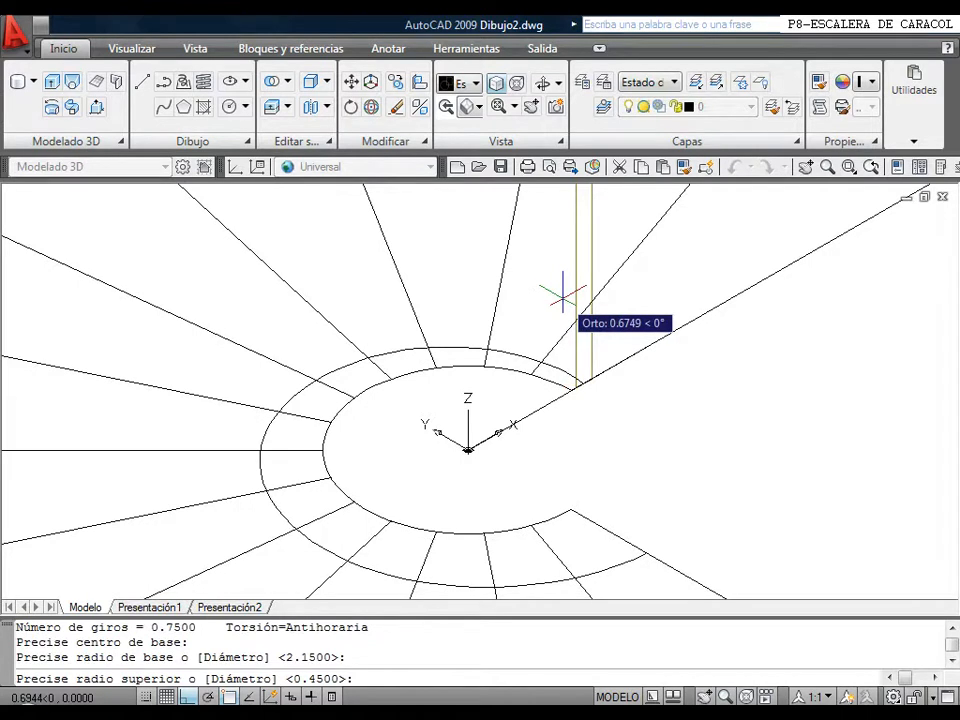
left_click(562, 297)
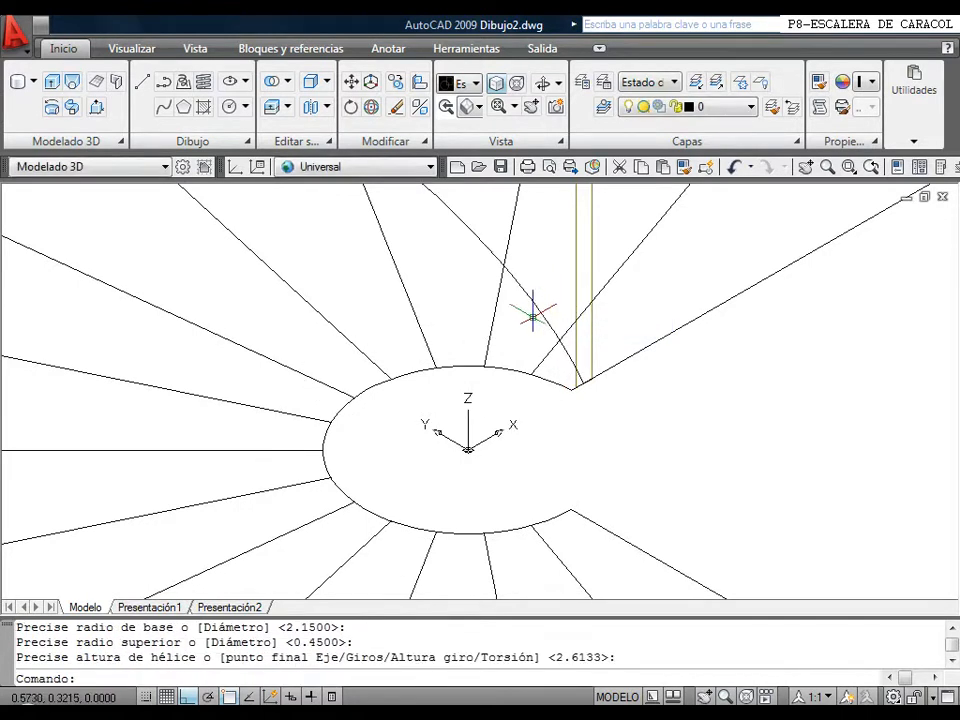
Start a sweep of the upright rectangle and the rounded handrail profile with perpendicular alignment set to No.
scroll(533, 316, "down", 4)
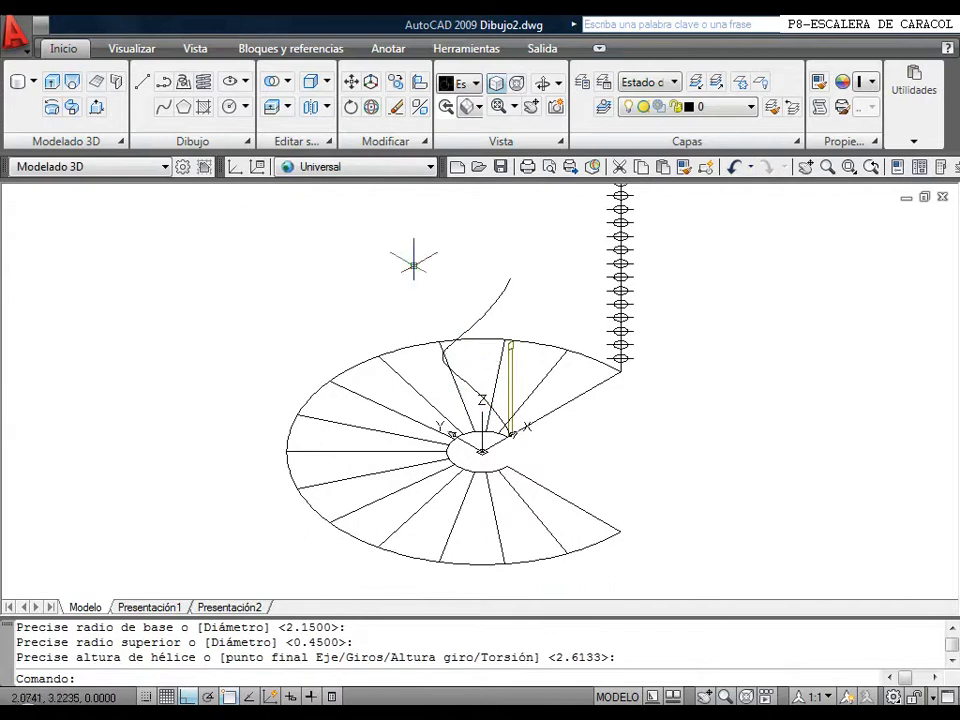
left_click(74, 109)
left_click(510, 388)
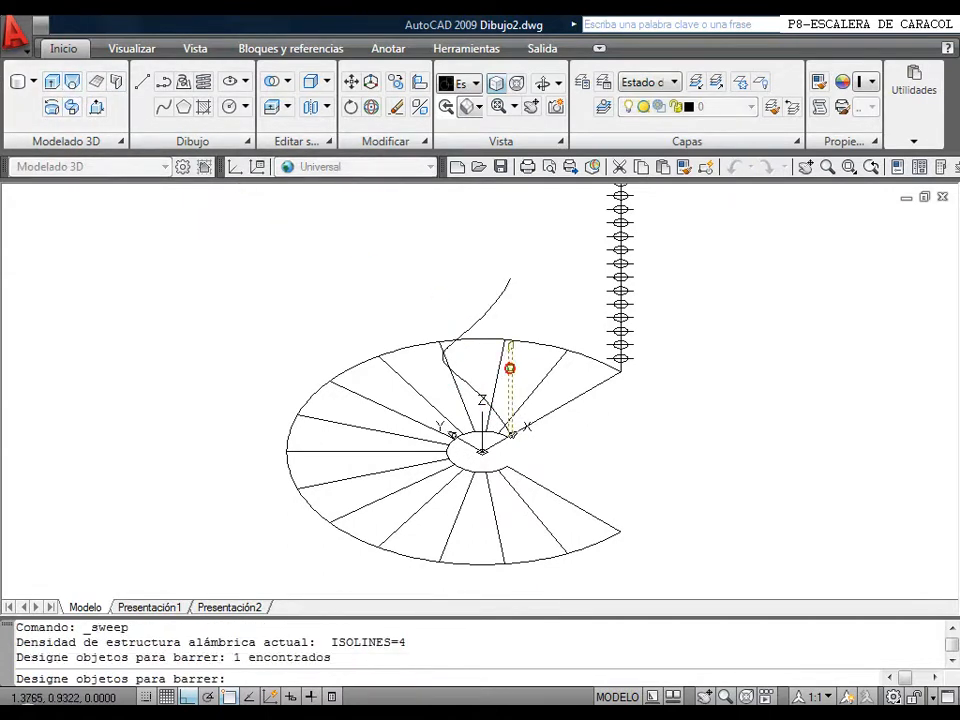
scroll(507, 386, "up", 5)
left_click(482, 294)
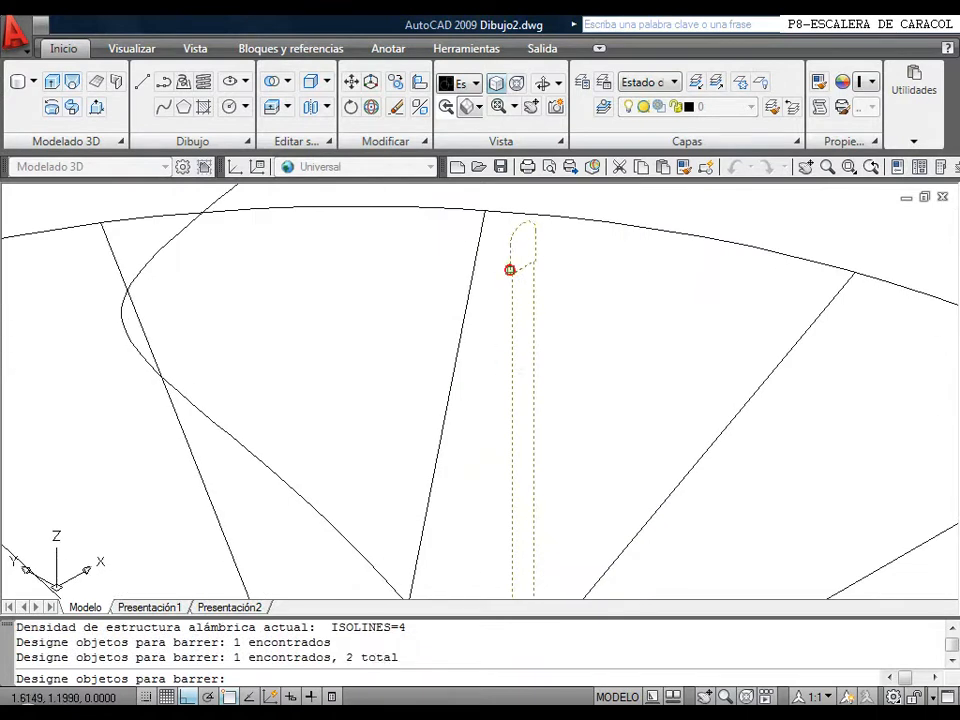
key("Return")
scroll(455, 389, "down", 3)
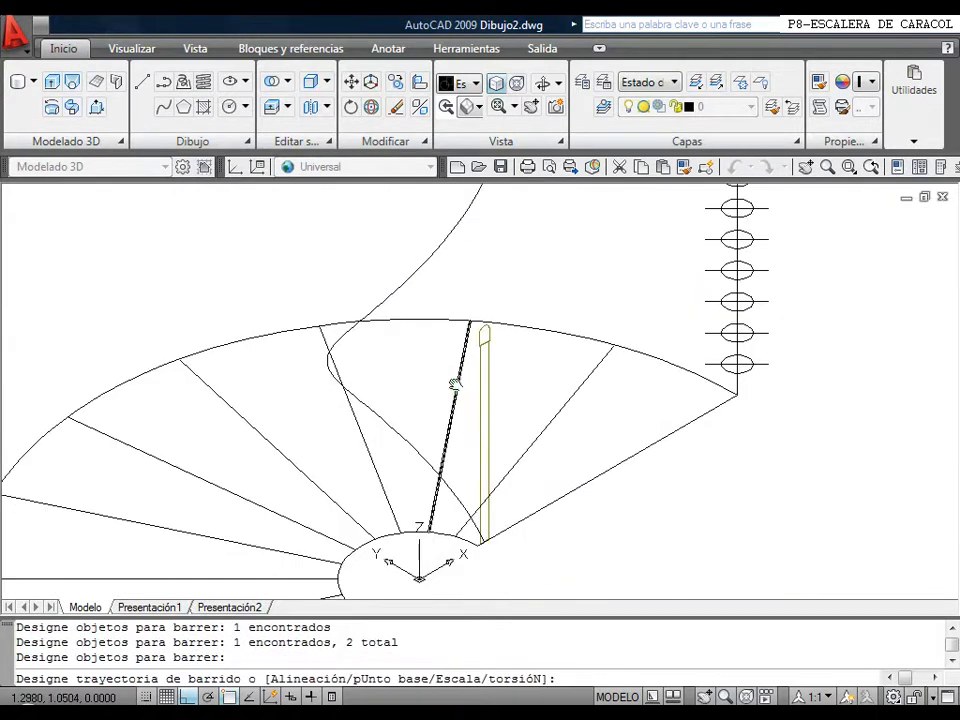
middle_click_drag(455, 383, 454, 336)
type("a")
key("Return")
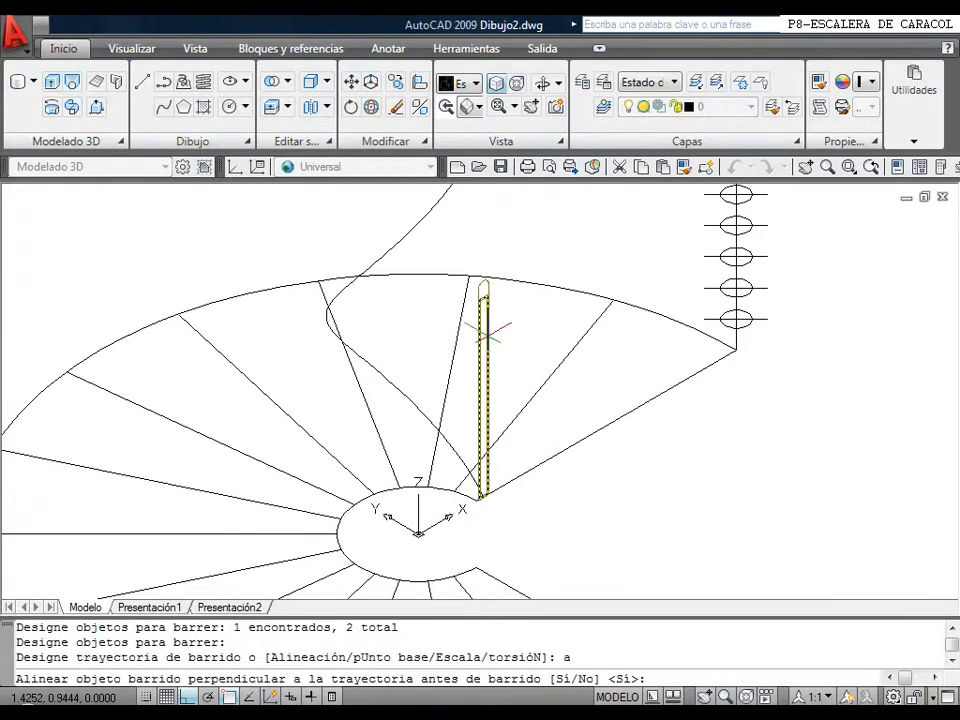
type("n")
key("Return")
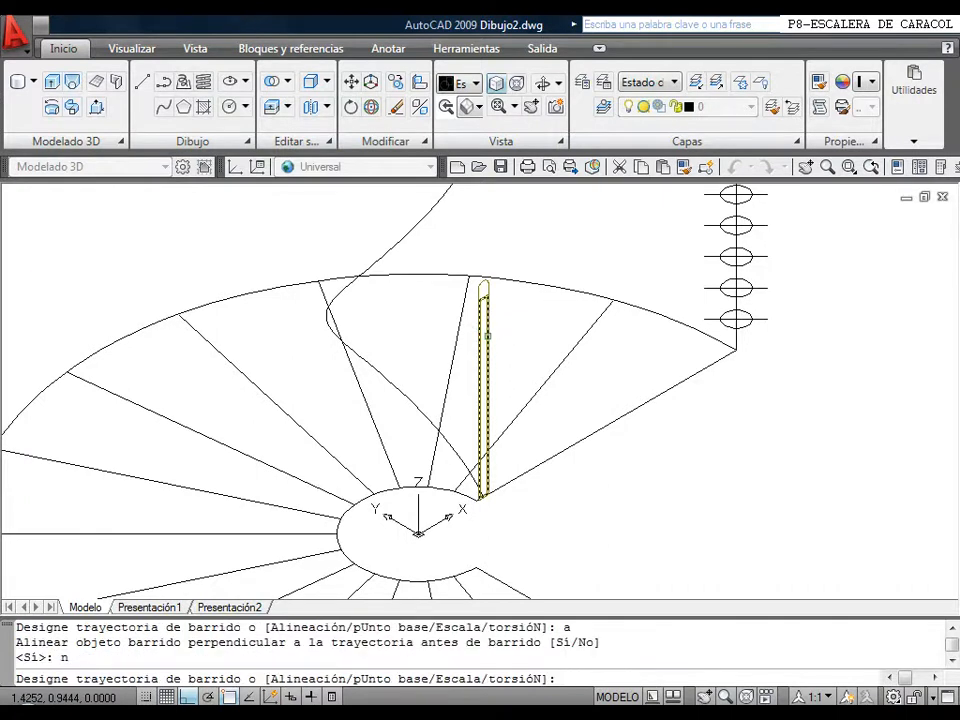
Set the sweep's base point at the midpoint of the rectangle's bottom edge and sweep both profiles along the inner helix.
type("u")
key("Return")
scroll(489, 451, "up", 6)
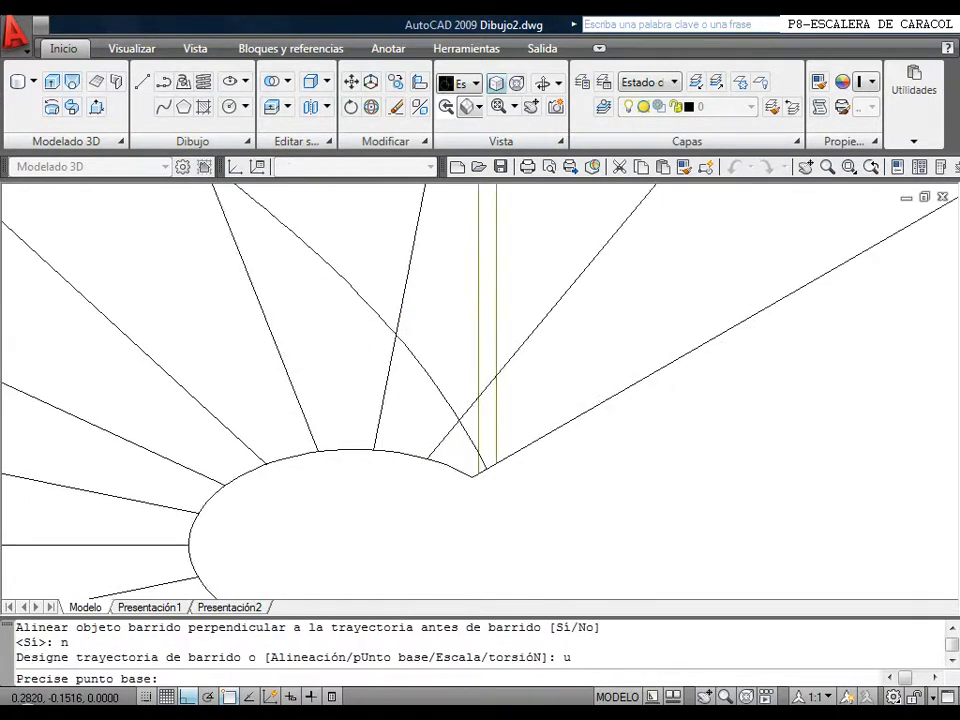
left_click(501, 298)
scroll(503, 302, "down", 5)
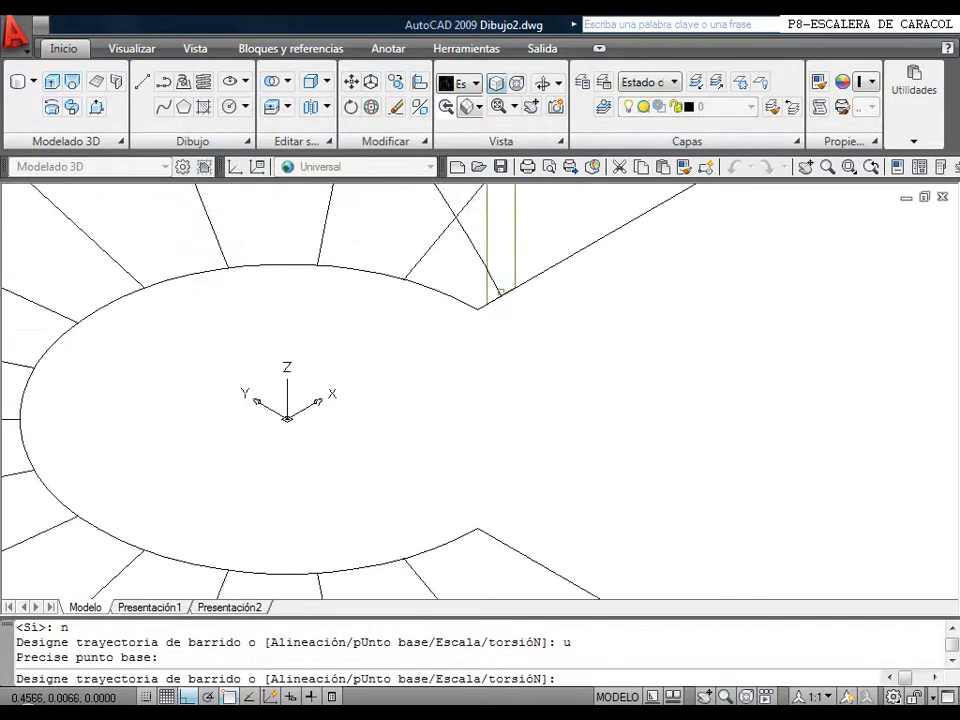
middle_click_drag(503, 304, 531, 384)
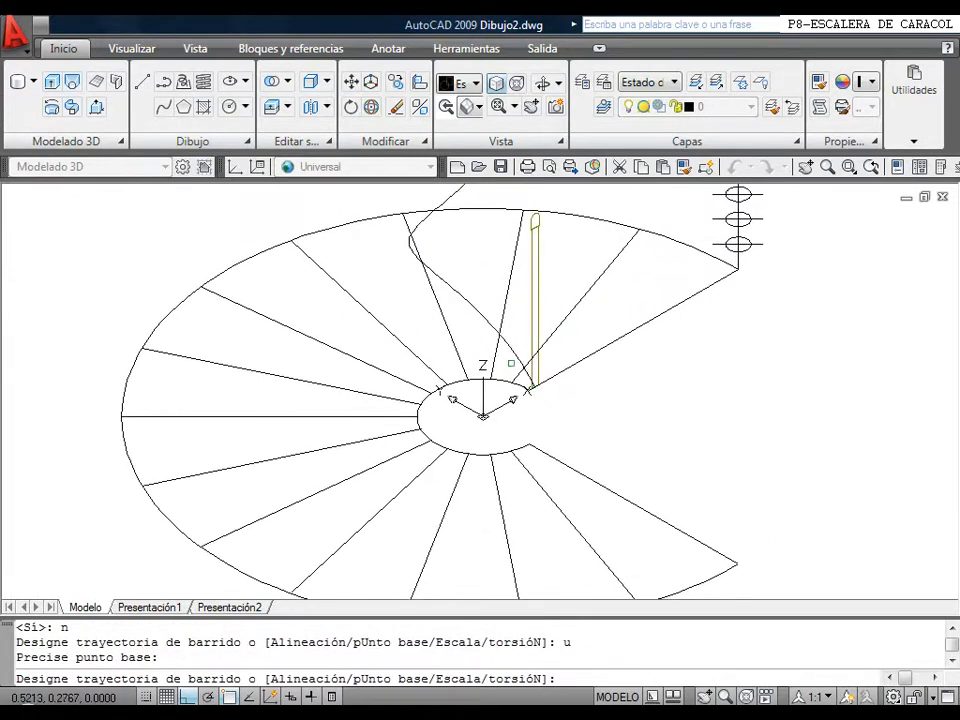
left_click(513, 353)
scroll(515, 340, "down", 3)
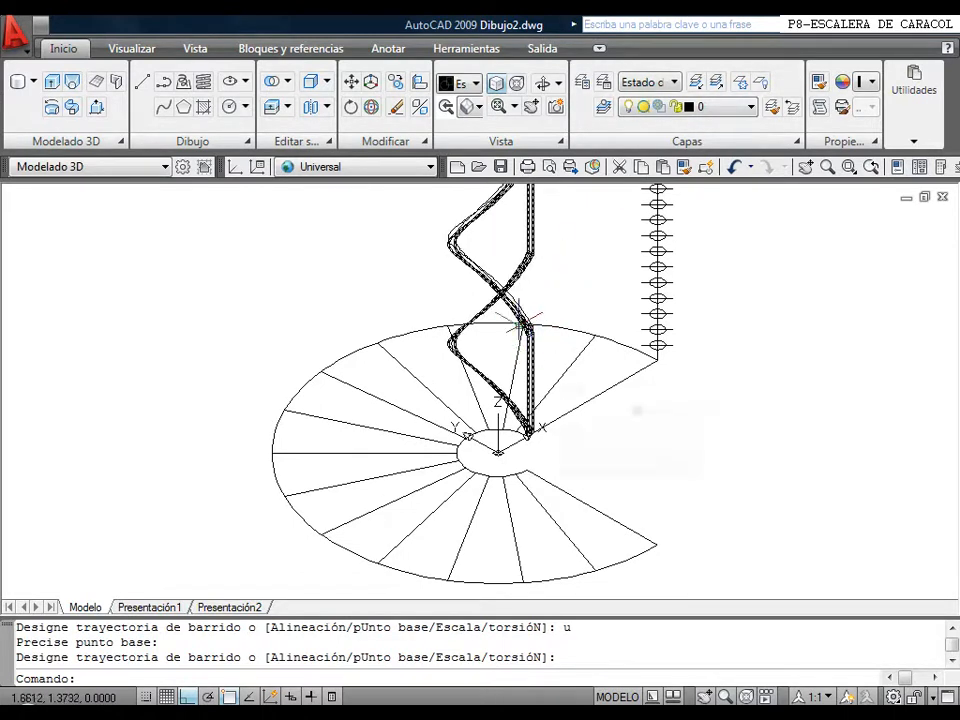
Assign the swept inner handrail to the 3D-Pasamanos layer.
left_click(514, 316)
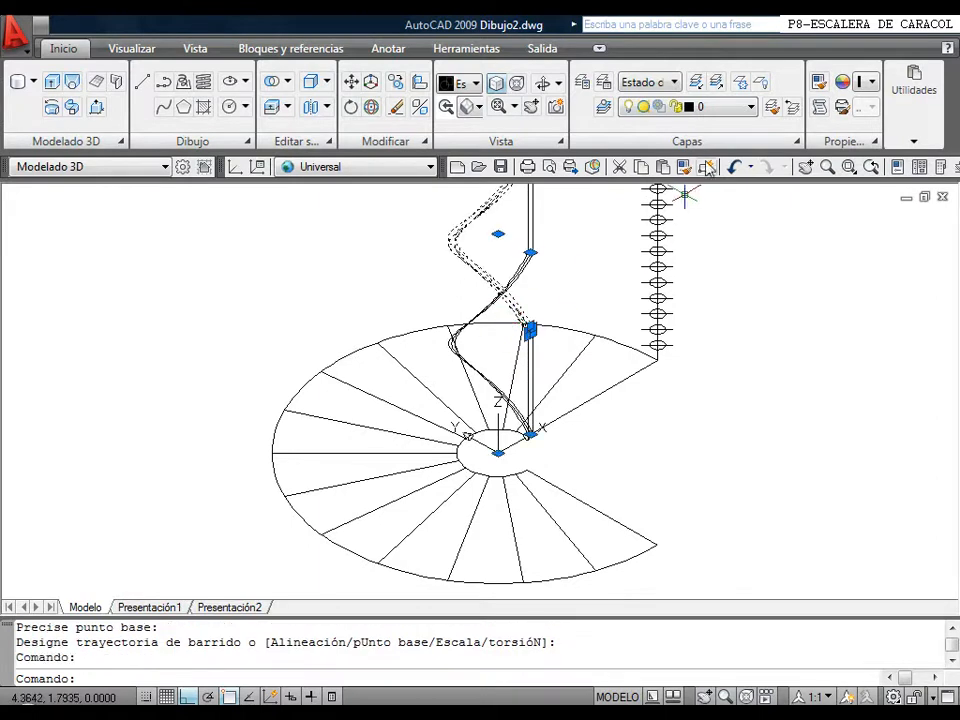
left_click(731, 106)
left_click(745, 182)
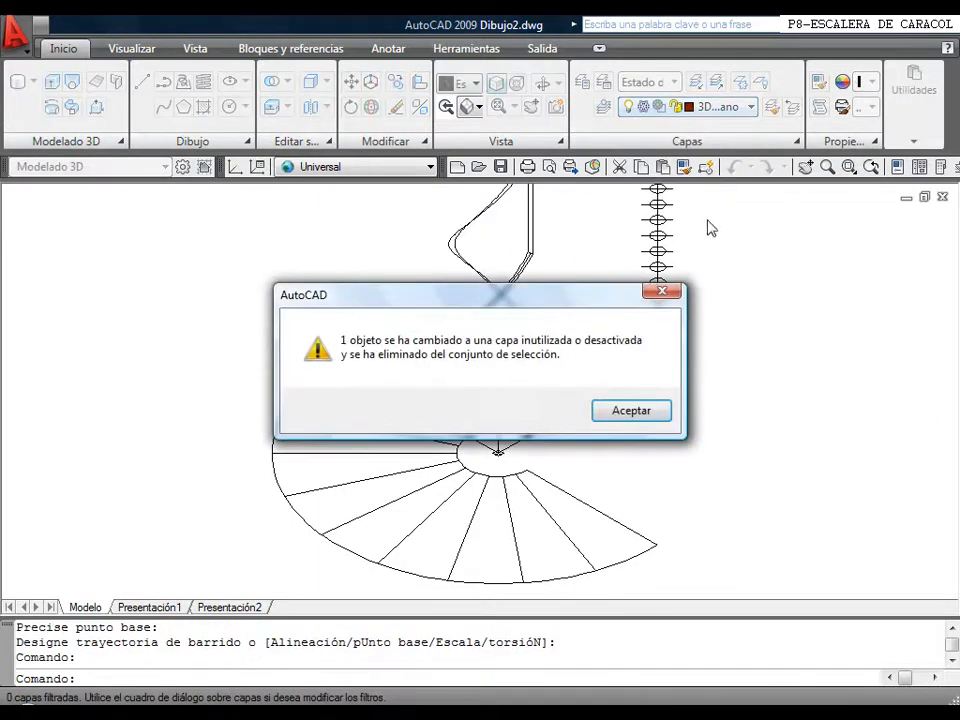
left_click(603, 405)
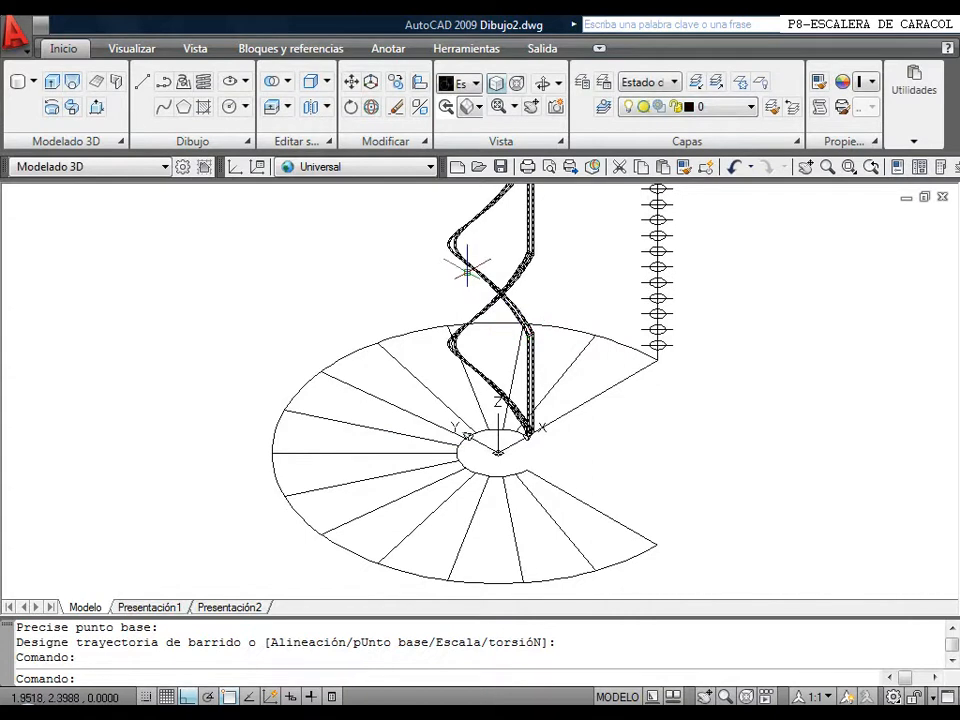
Thaw the 3D-Suelos and 3D-Escaleras layers.
left_click(692, 107)
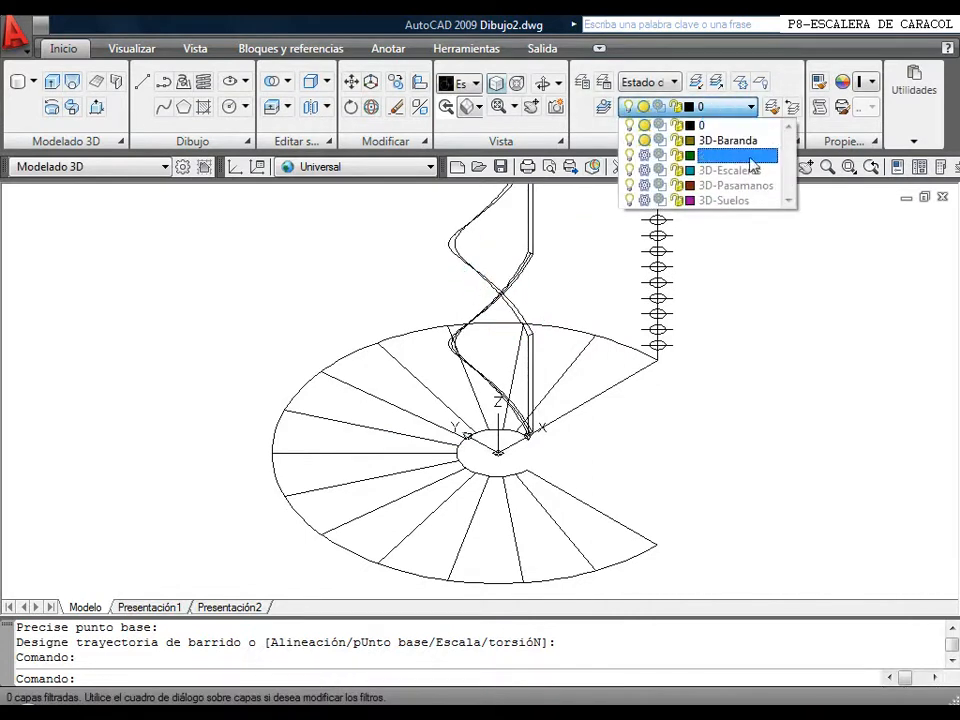
left_click(643, 200)
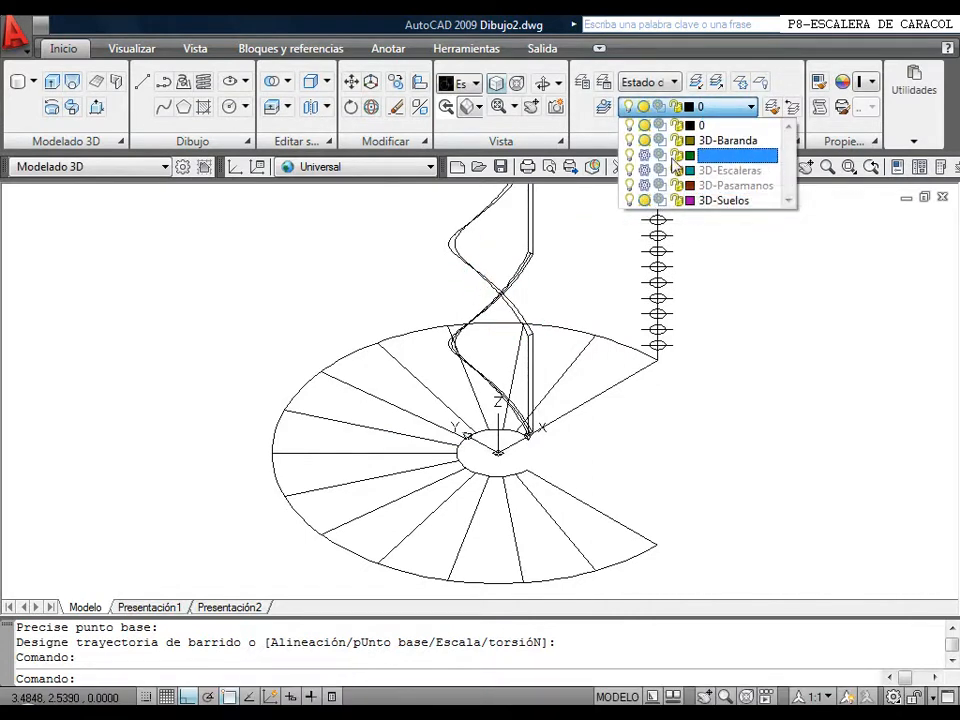
left_click(644, 171)
left_click(613, 306)
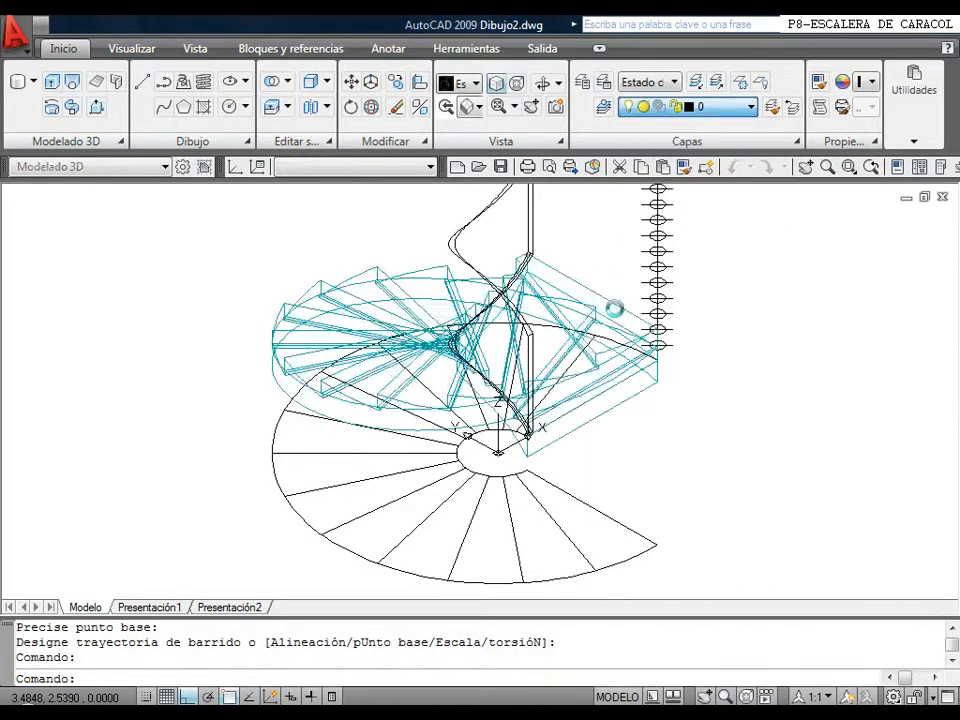
Shade the model in the Conceptual visual style and examine from several sides how the inner balustrade meets the steps and treads.
left_click(476, 85)
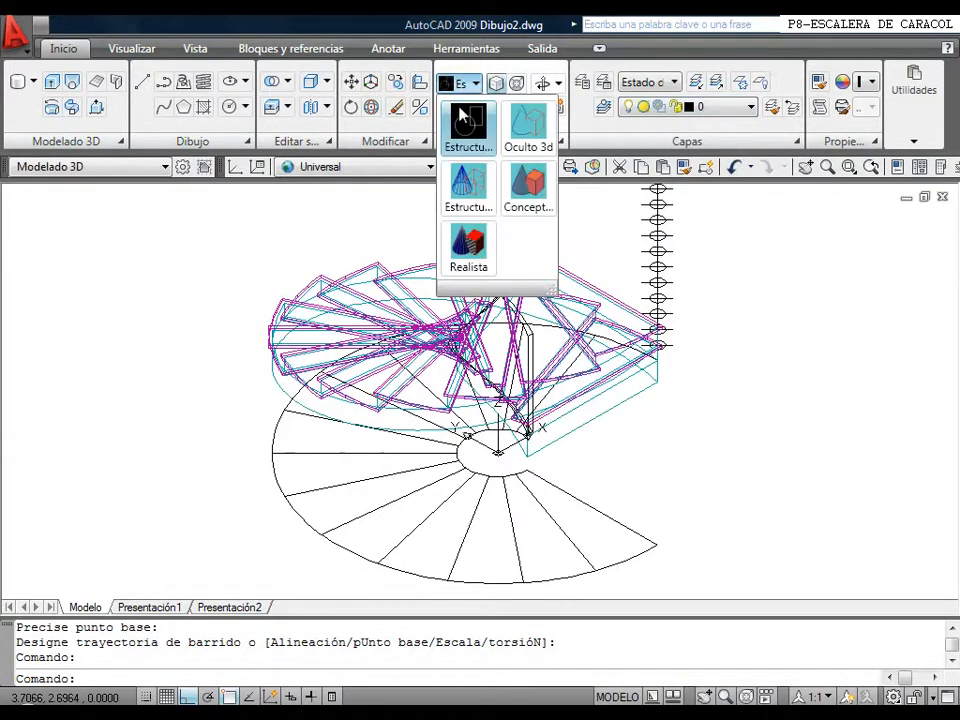
left_click(526, 183)
scroll(517, 269, "up", 5)
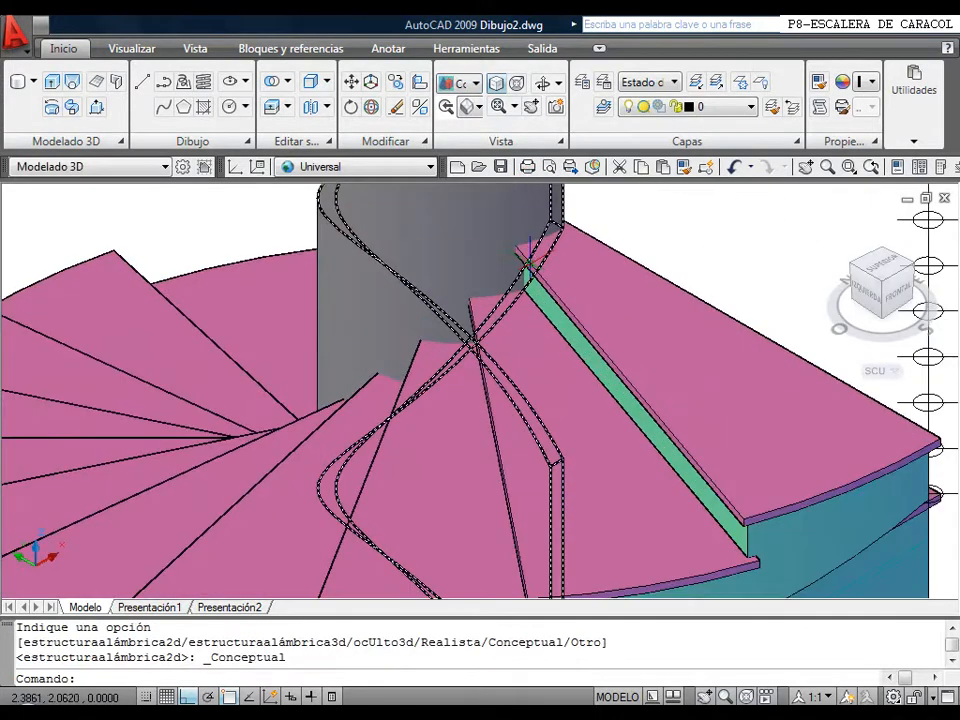
key("Delete")
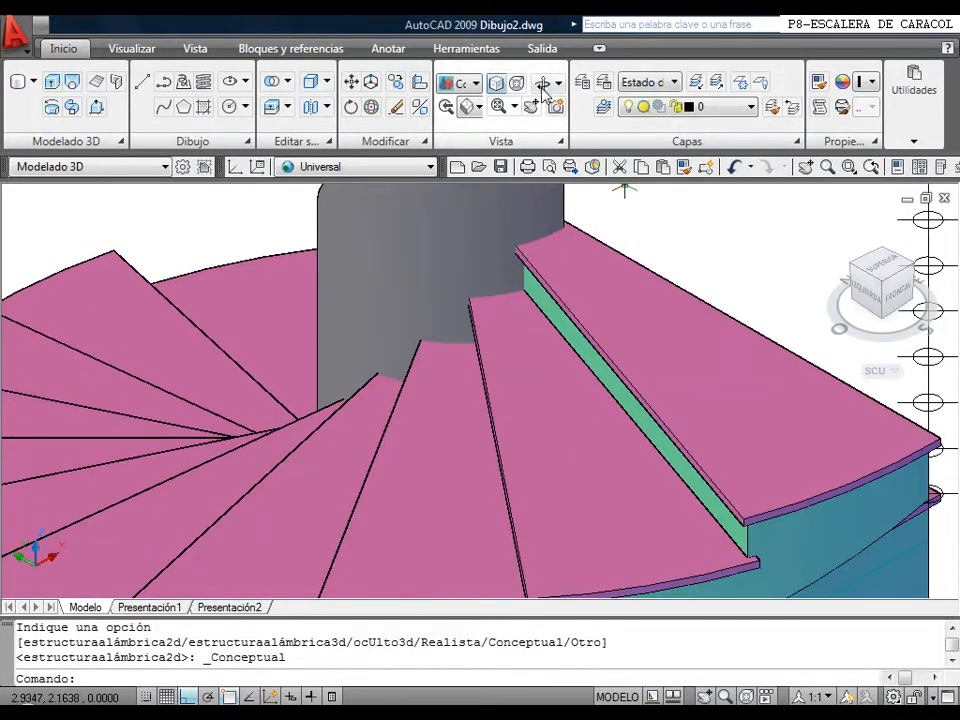
left_click(541, 87)
left_click_drag(600, 257, 428, 280)
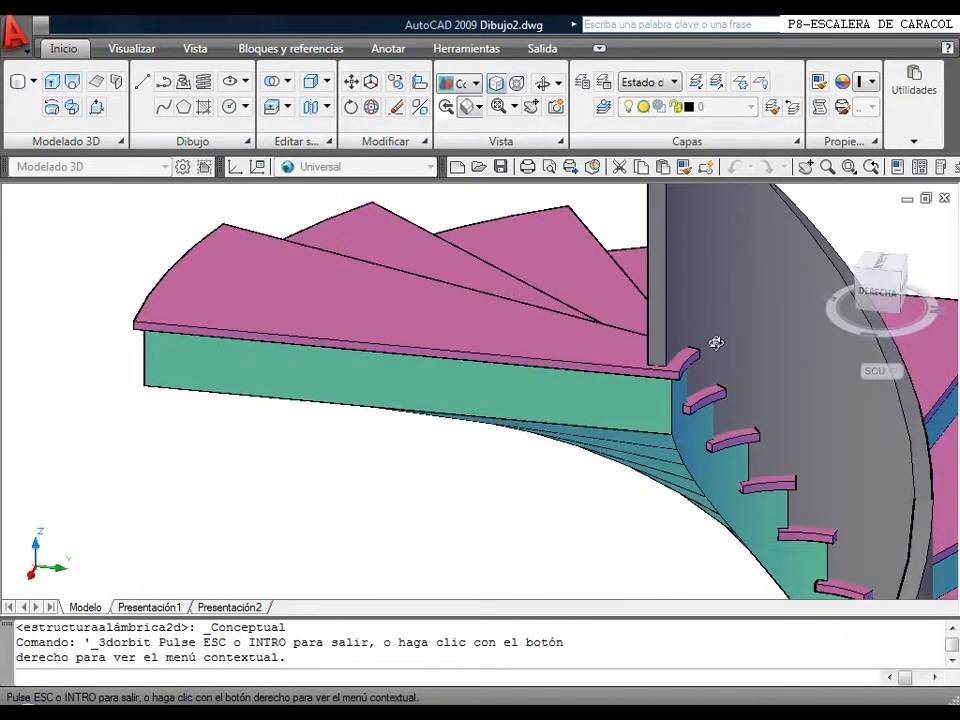
left_click_drag(744, 379, 531, 380)
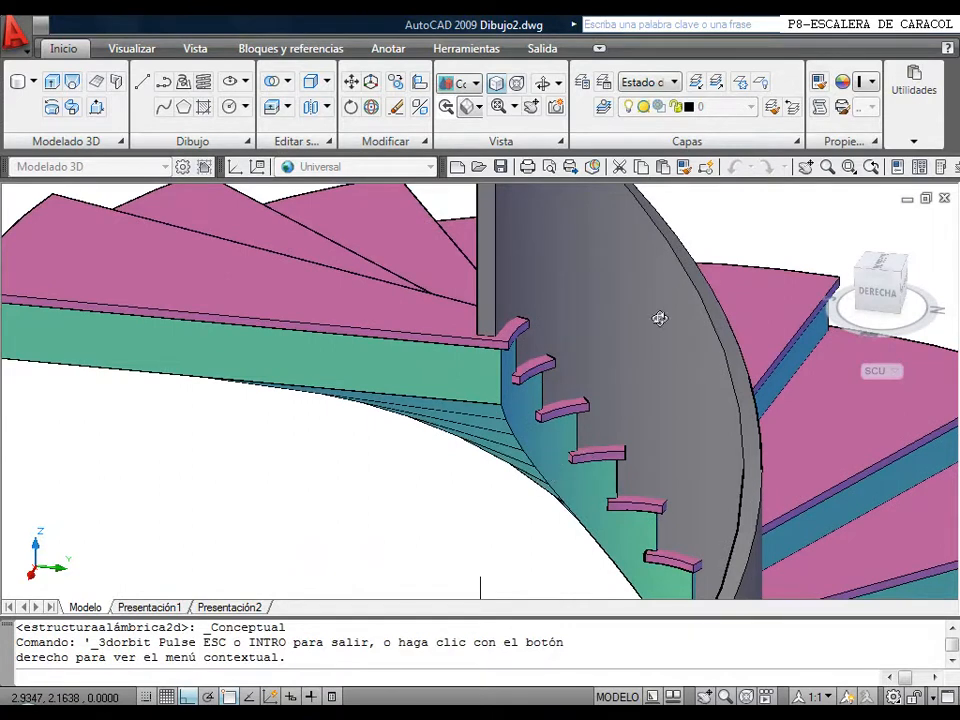
right_click(723, 186)
left_click(597, 204)
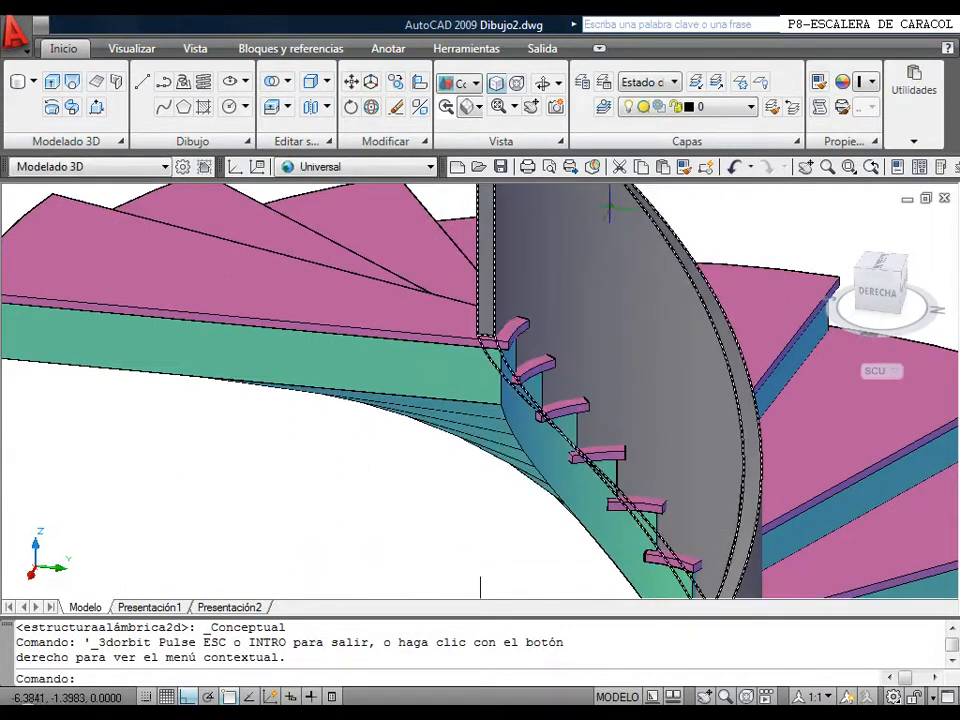
Return the model to the 2D wireframe visual style around the inner ends of the steps.
left_click(476, 83)
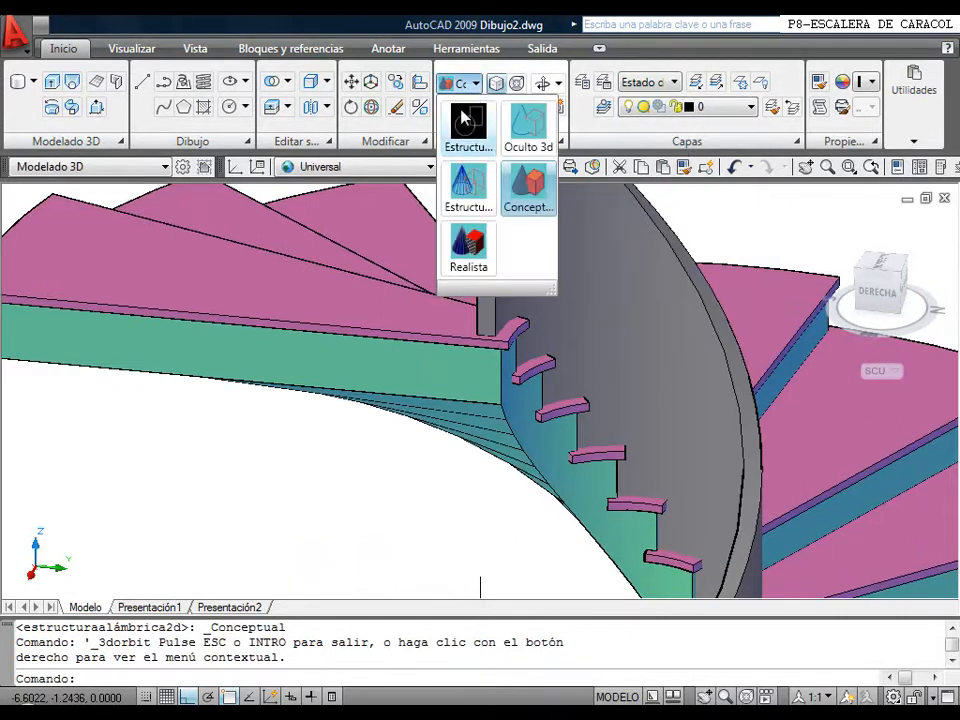
left_click(463, 122)
middle_click_drag(563, 387, 510, 372)
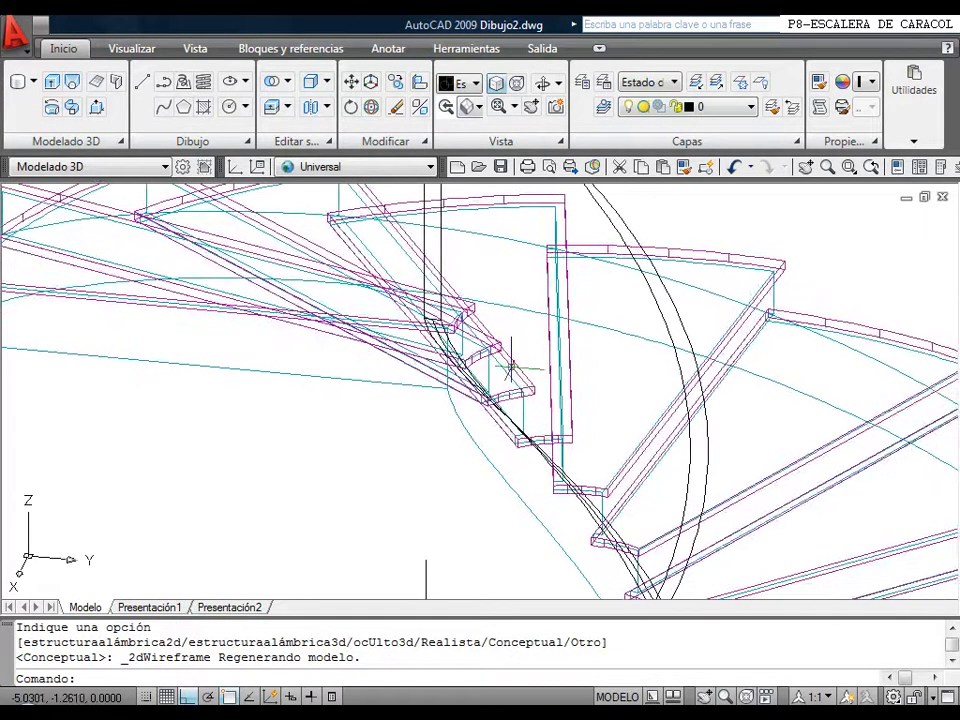
left_click(272, 84)
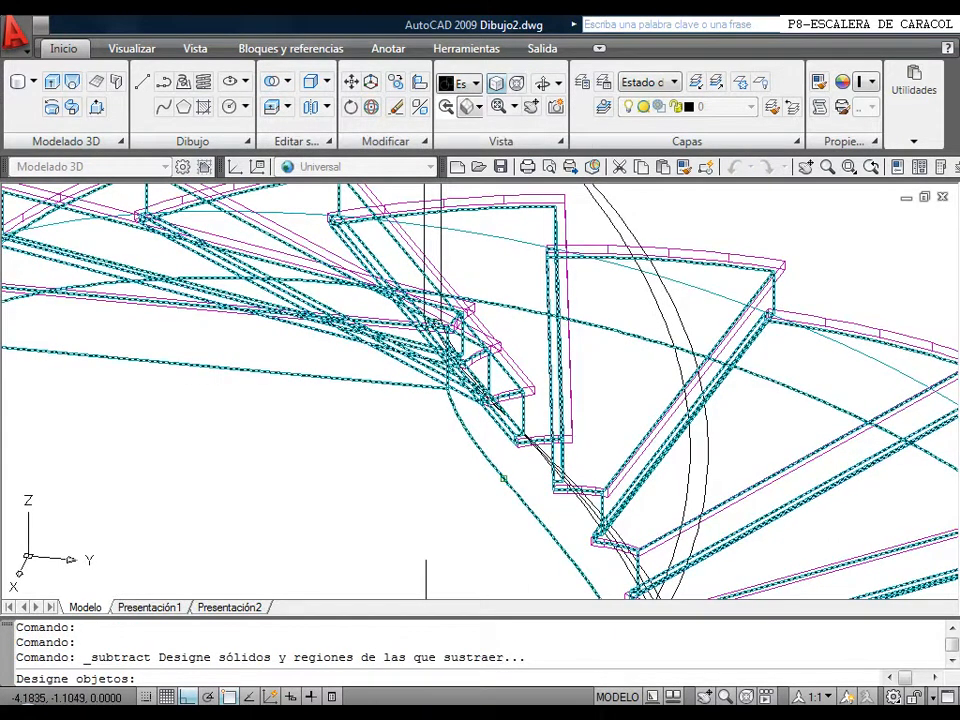
left_click(502, 477)
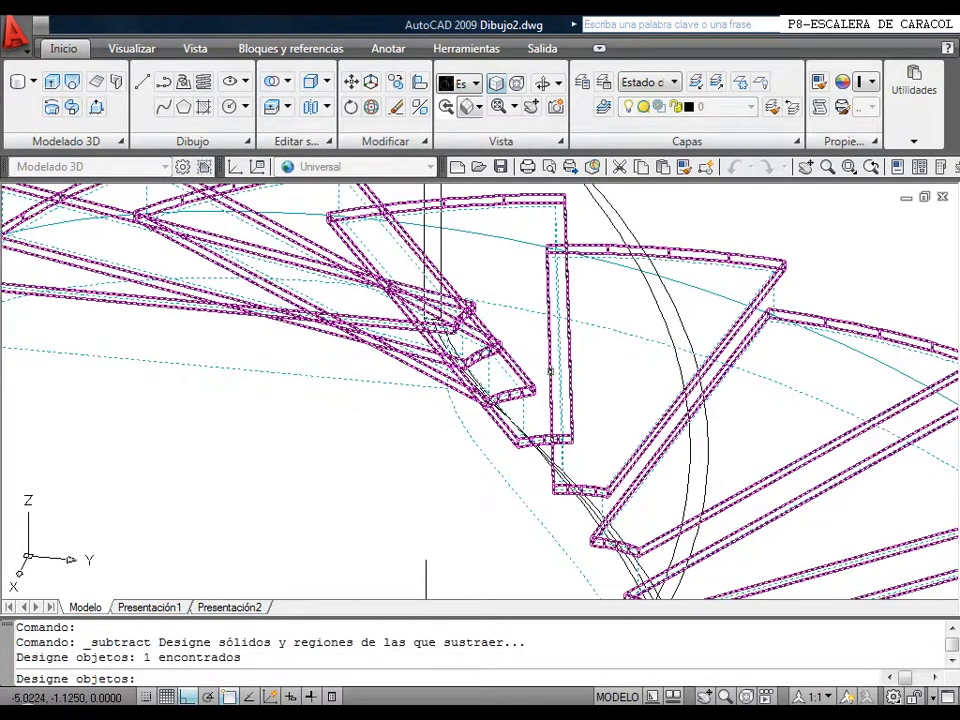
left_click(529, 388)
key("Return")
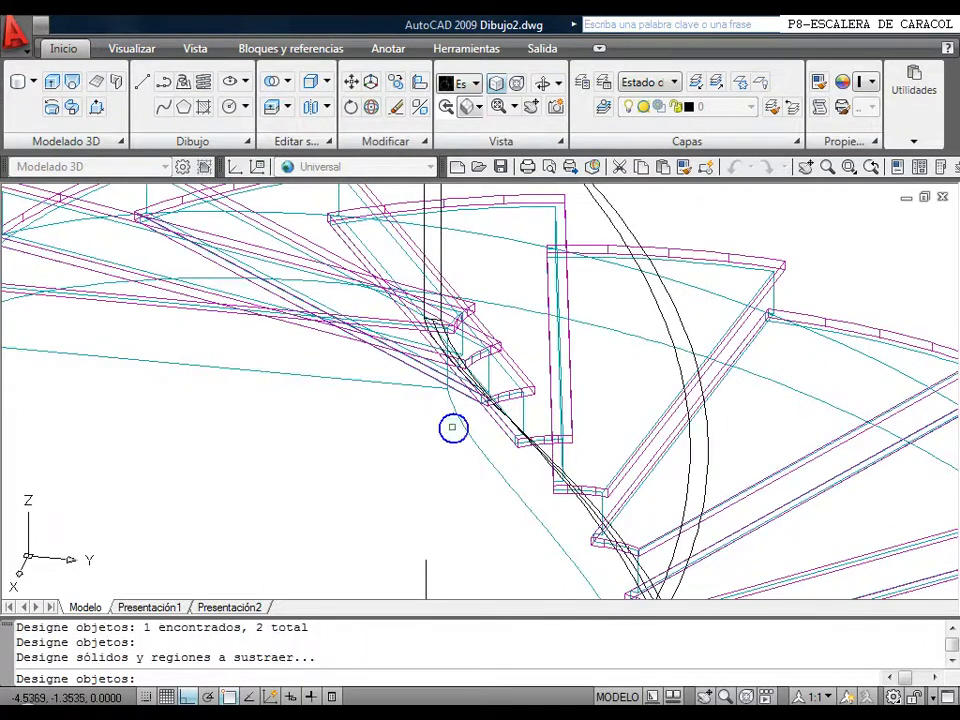
scroll(478, 436, "down", 4)
middle_click_drag(478, 380, 476, 317)
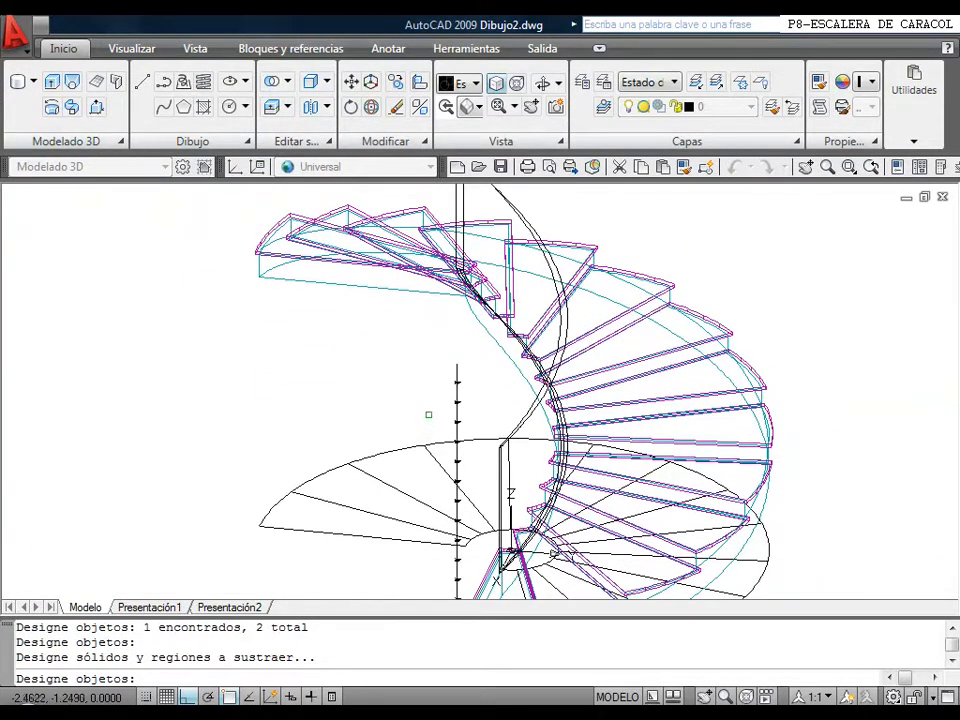
key("Escape")
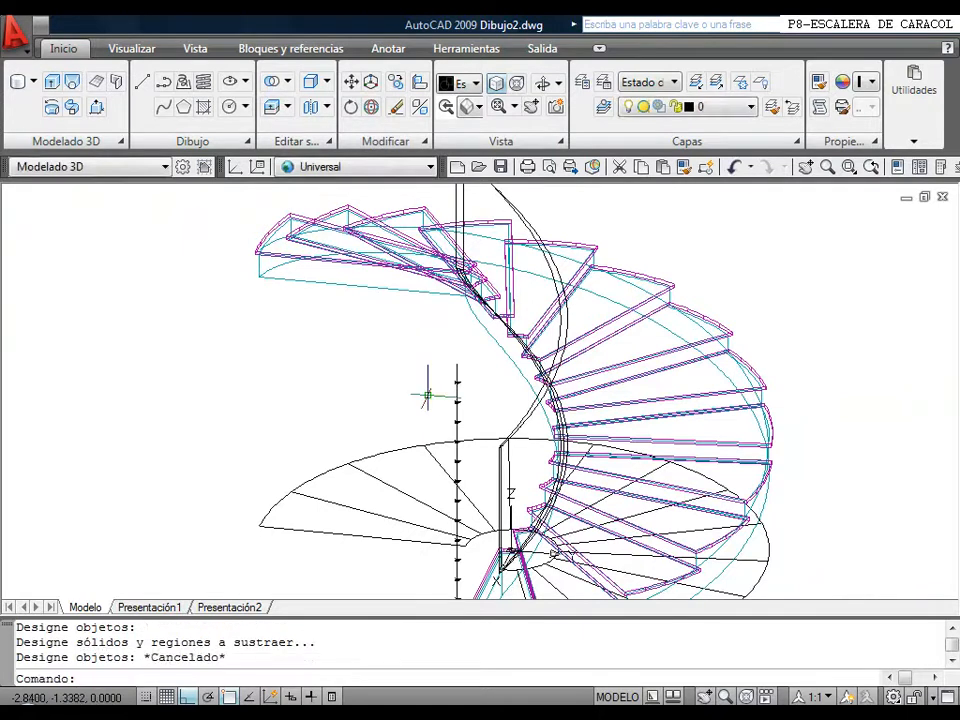
Copy the treads and steps solids in place, using the same endpoint on the plan outline as base and destination.
left_click(395, 83)
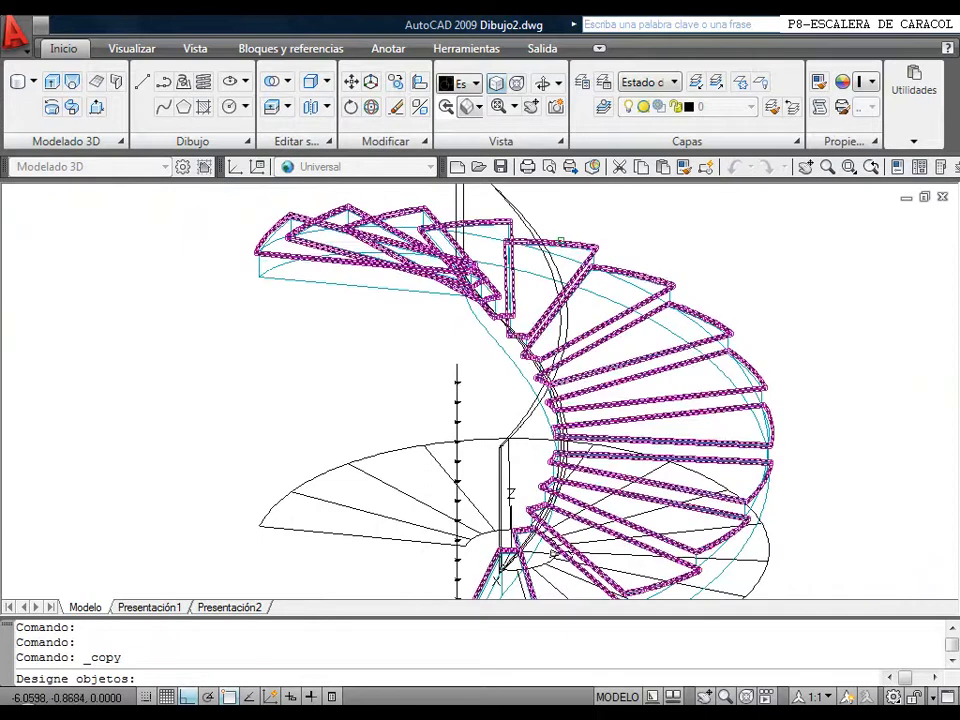
left_click(561, 255)
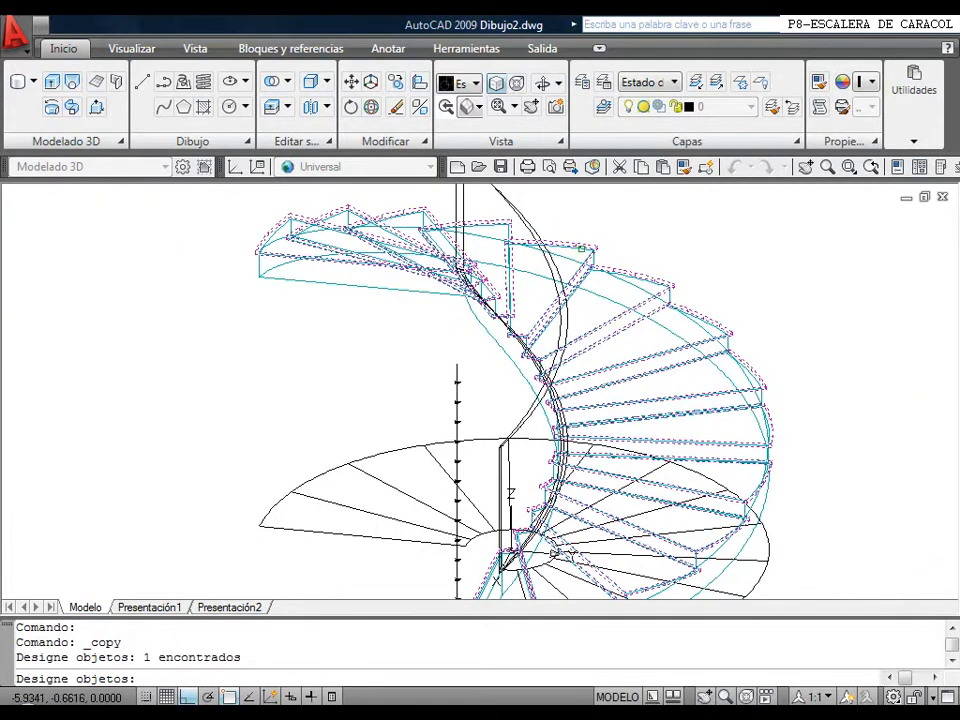
left_click(579, 253)
key("Return")
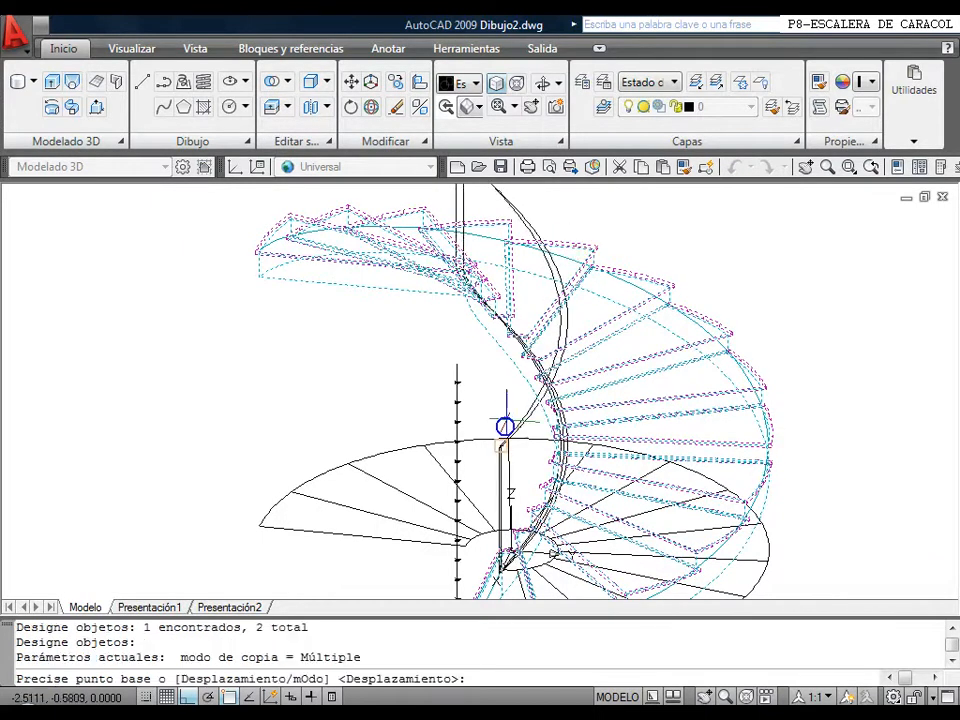
left_click(425, 448)
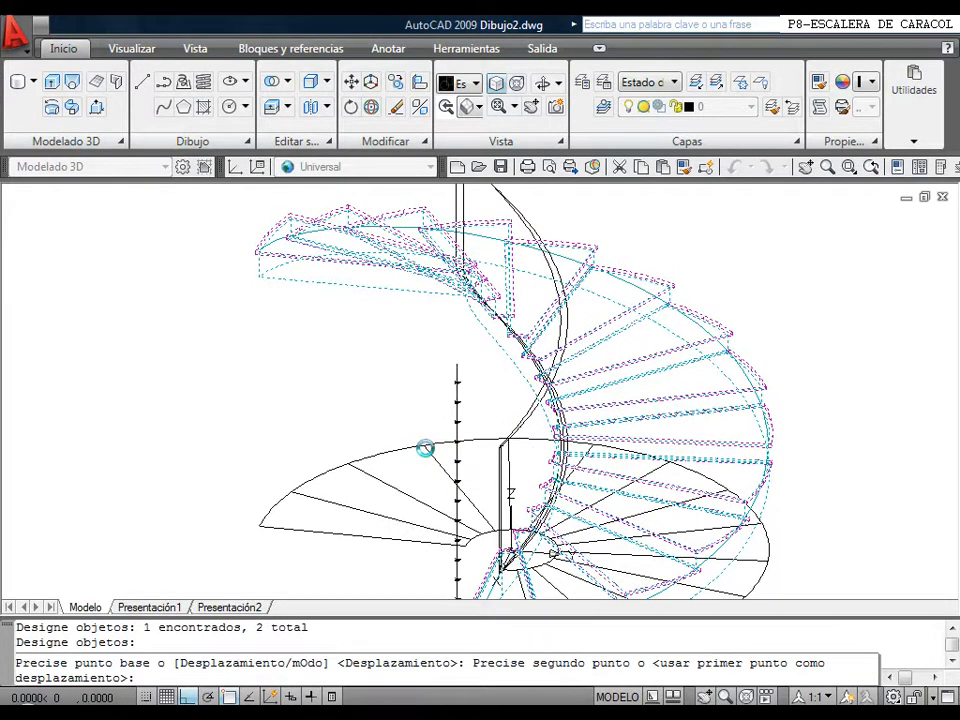
left_click(425, 448)
right_click(438, 416)
left_click(463, 420)
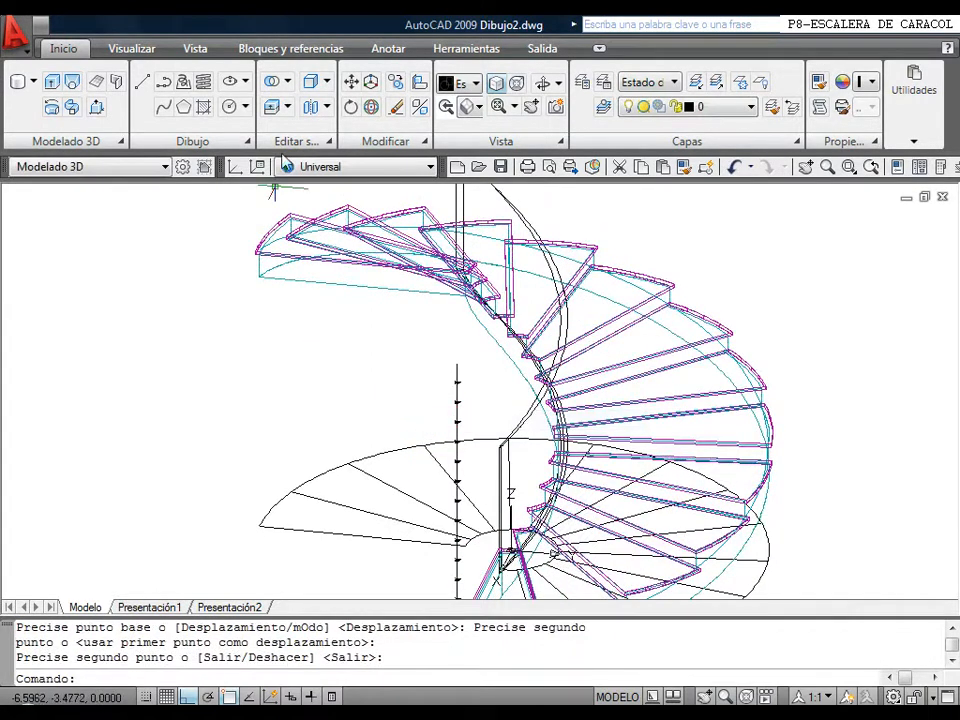
Subtract one set of the duplicated treads and steps solids from the inner balustrade.
left_click(273, 85)
left_click(529, 229)
key("Return")
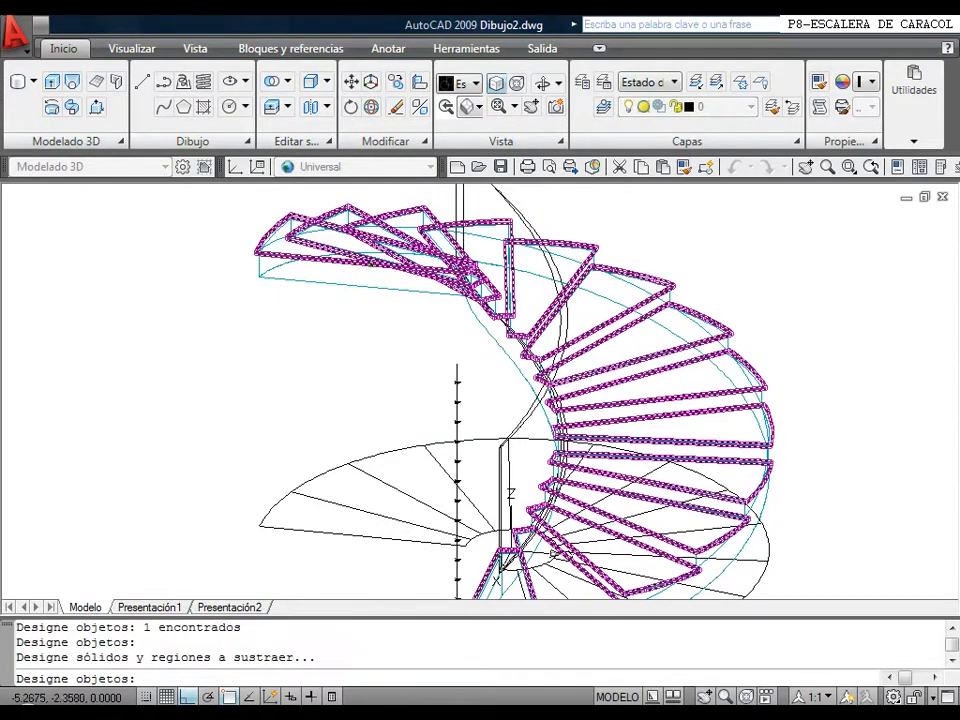
left_click(325, 274)
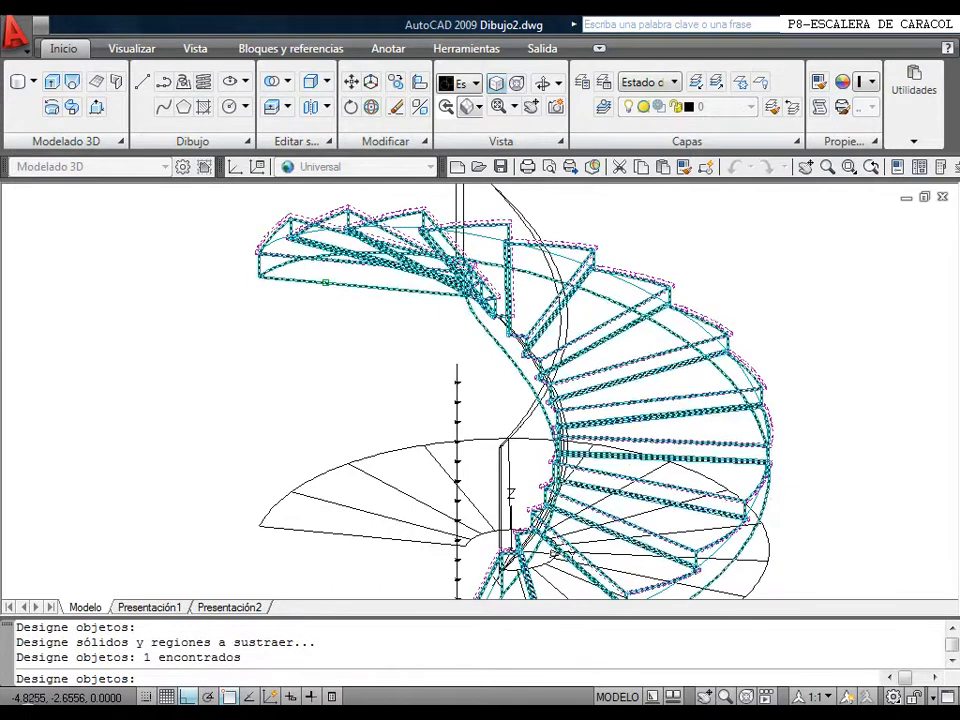
left_click(322, 281)
key("Return")
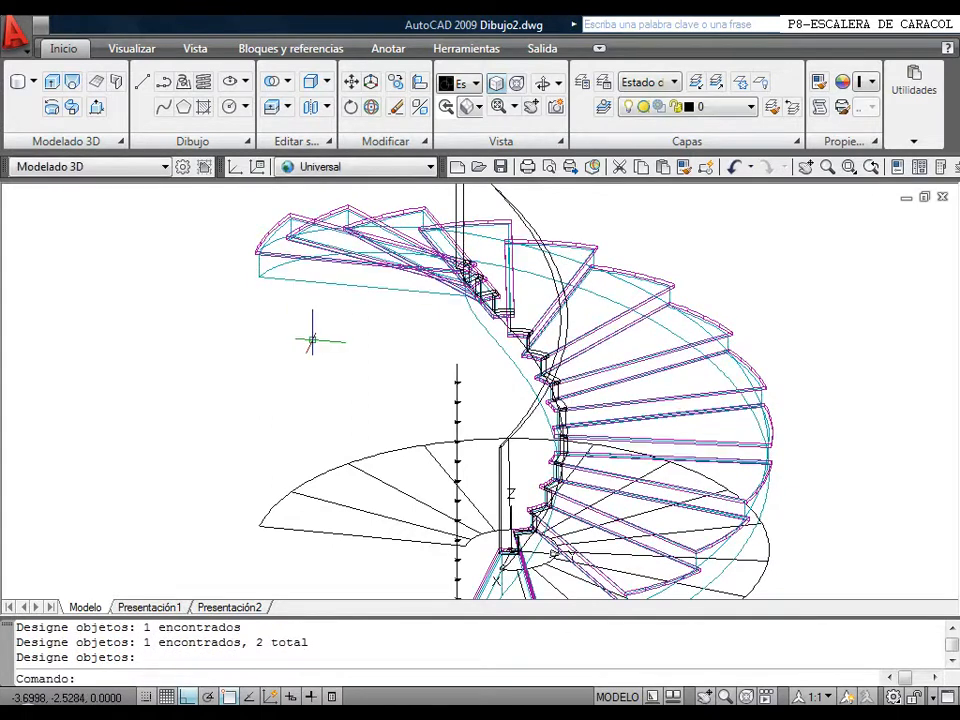
Assign the cut inner balustrade to the 3D-Baranda layer.
scroll(414, 558, "up", 5)
scroll(507, 233, "up", 5)
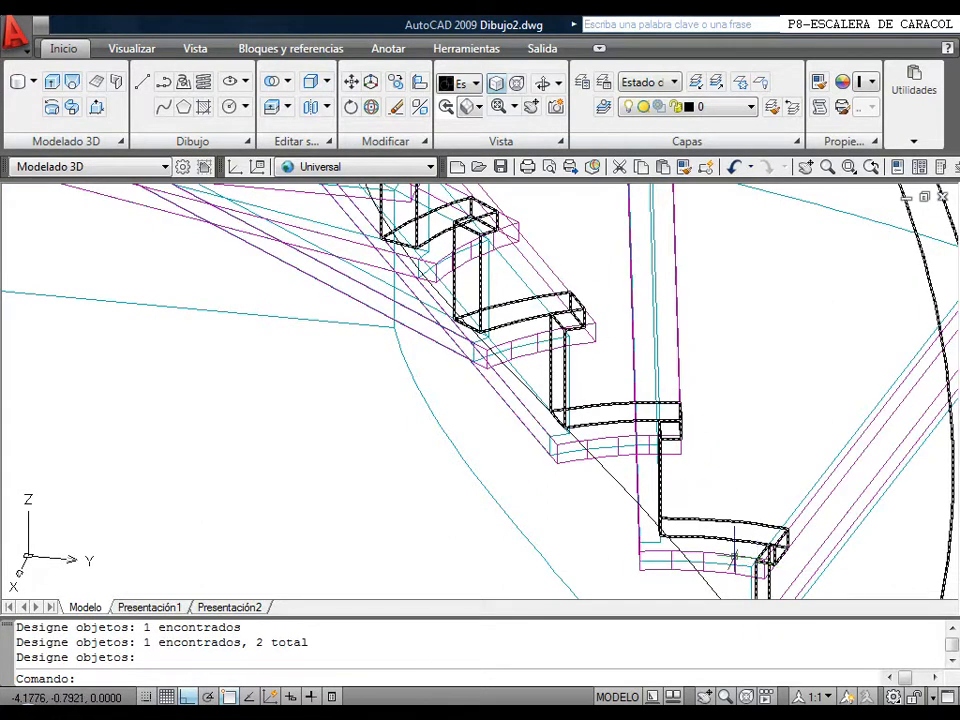
scroll(700, 520, "down", 4)
scroll(690, 530, "down", 3)
middle_click_drag(666, 514, 516, 494)
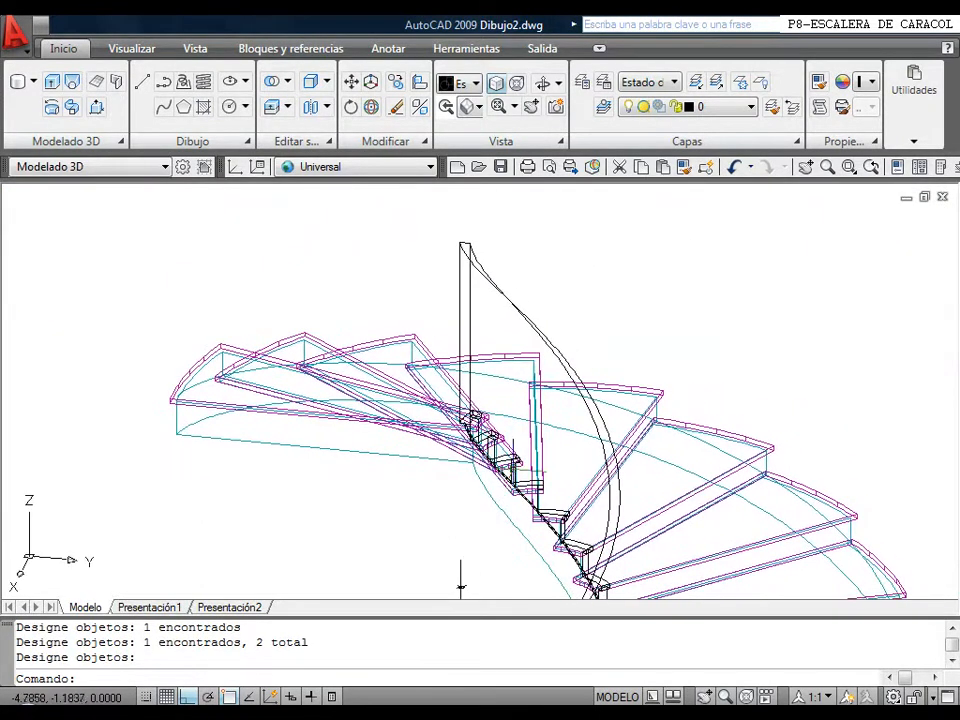
key("Return")
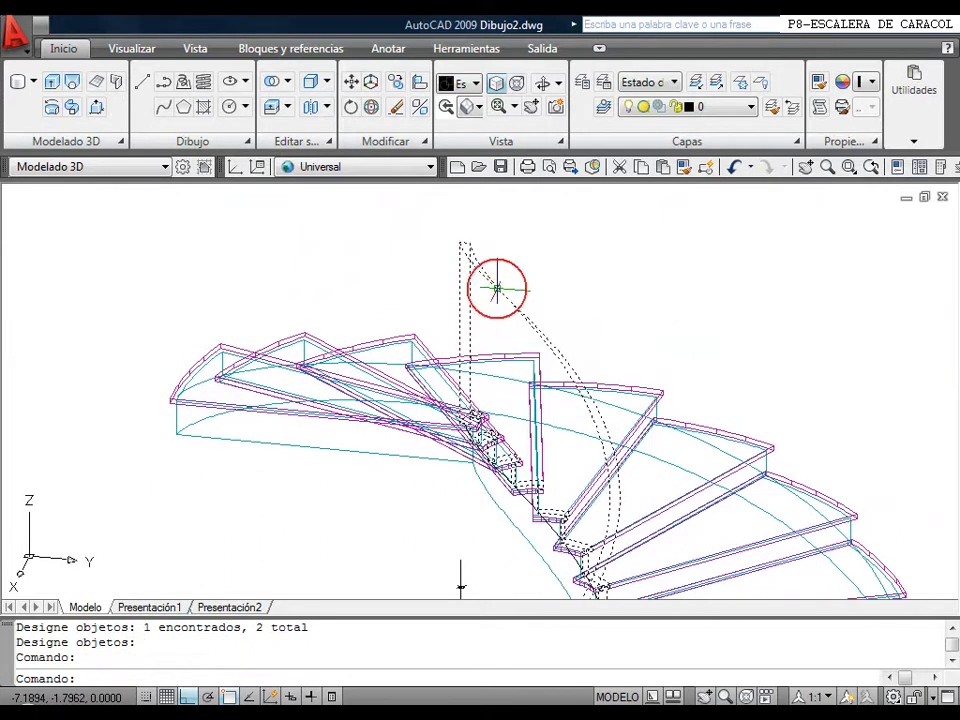
left_click(736, 109)
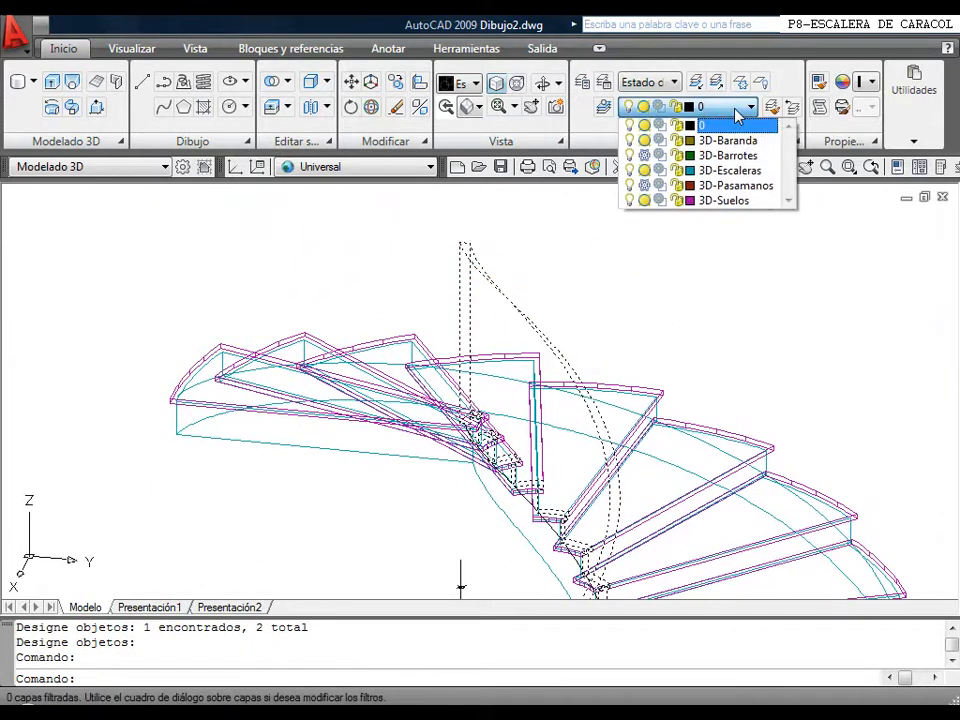
left_click(737, 137)
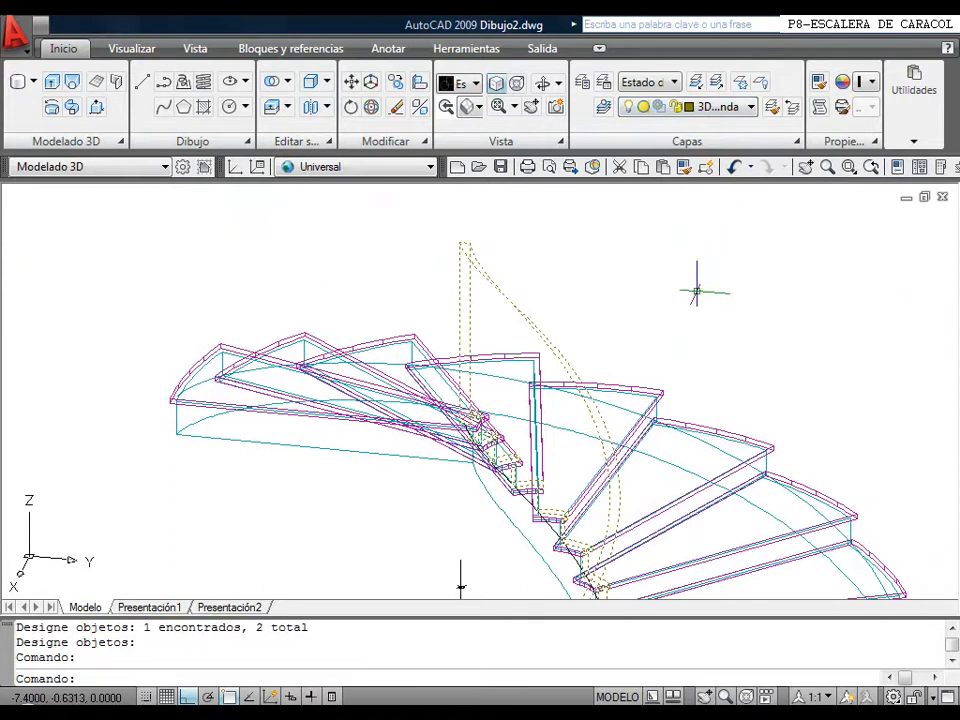
key("Escape")
Thaw the 3D-Barrotes and 3D-Pasamanos layers, turn off layer 0 and make 3D-Baranda the current layer.
middle_click_drag(677, 336, 591, 259, "shift")
left_click(716, 107)
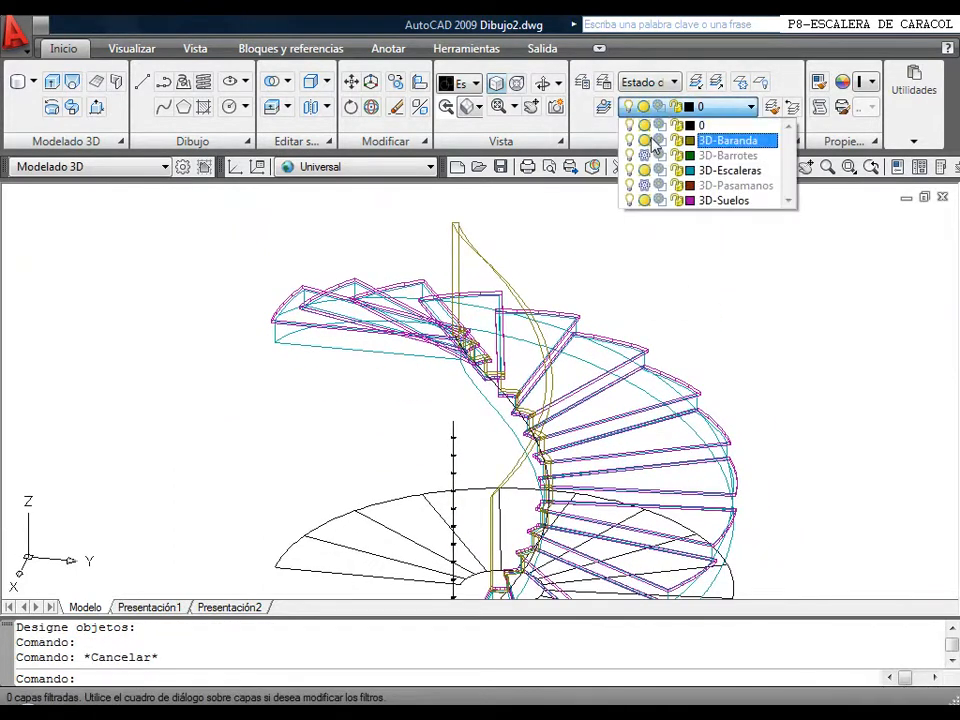
left_click(644, 155)
left_click(644, 185)
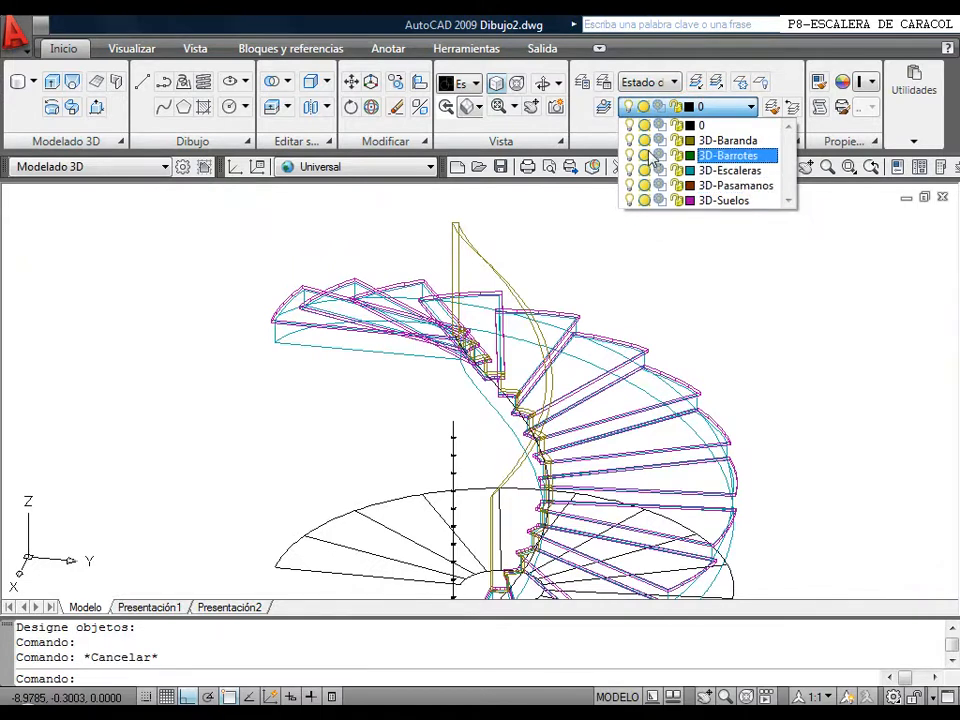
left_click(629, 126)
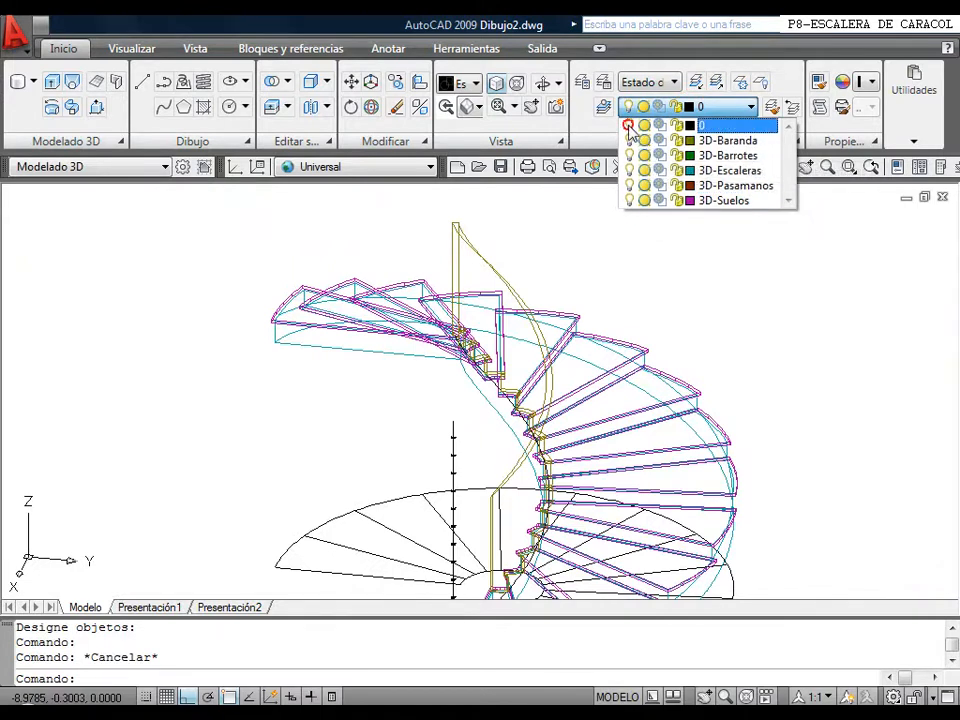
left_click(745, 142)
scroll(716, 268, "down", 1)
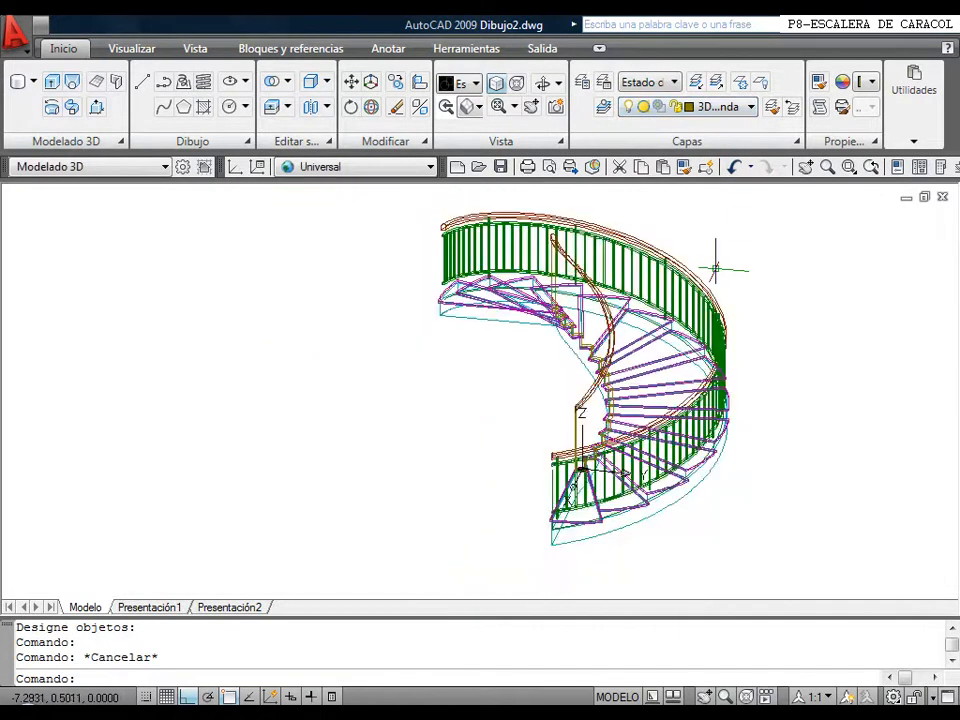
Shade the whole staircase in the Conceptual visual style and examine from several sides how the cut balustrade meets the steps and treads.
left_click(472, 84)
left_click(514, 195)
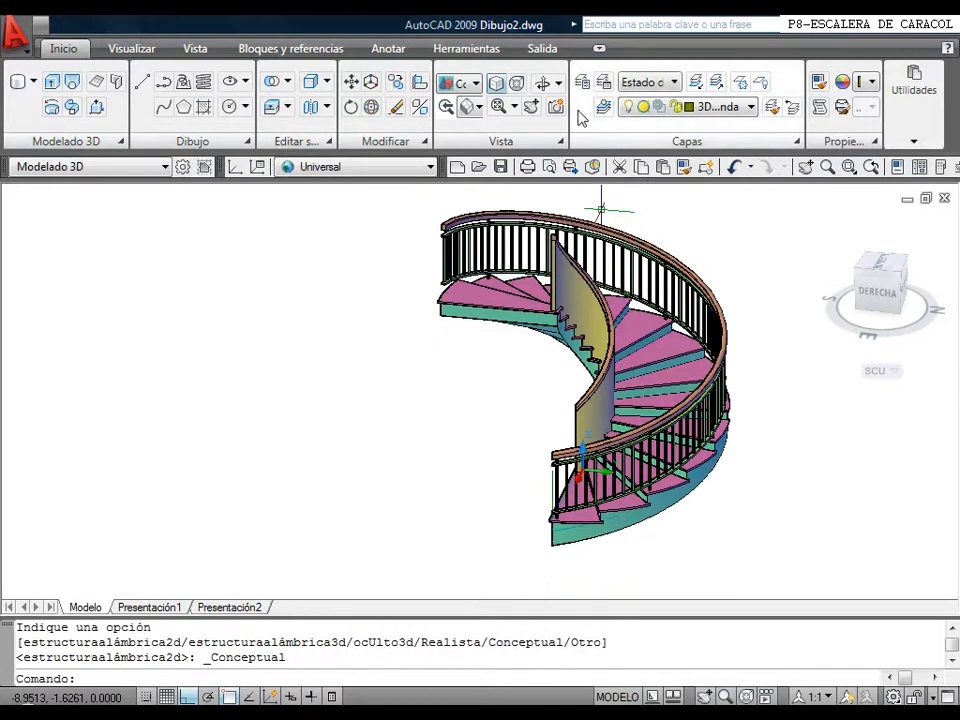
left_click(540, 84)
left_click_drag(620, 335, 543, 336)
left_click_drag(667, 408, 630, 369)
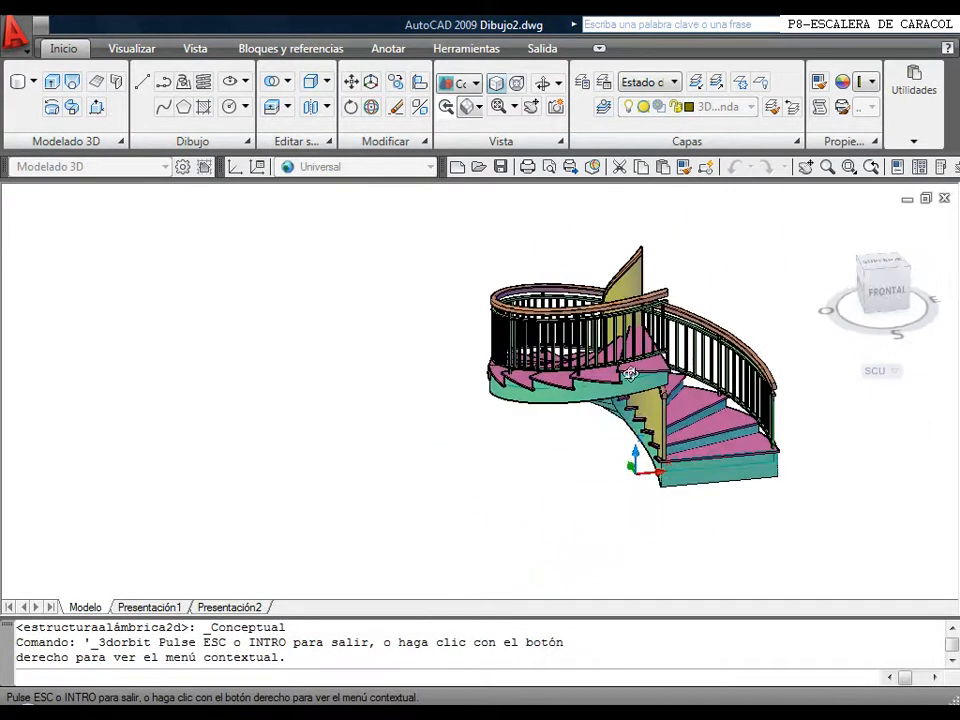
scroll(640, 386, "up", 5)
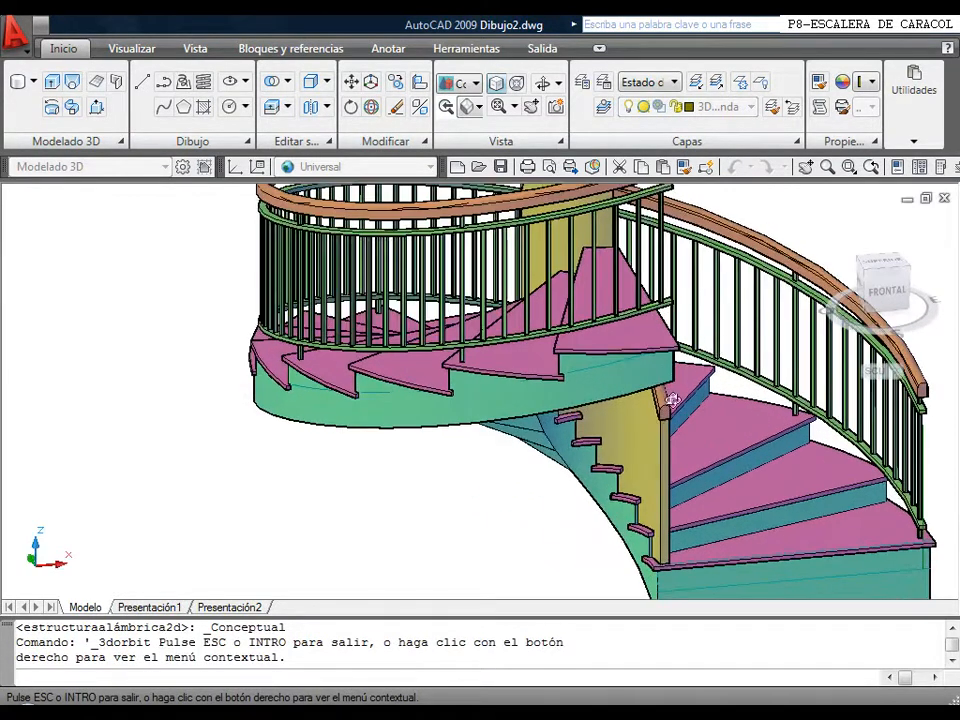
mouse_move(693, 368)
left_mouse_down()
mouse_move(602, 364)
mouse_move(461, 317)
mouse_move(538, 354)
mouse_move(655, 366)
mouse_move(696, 349)
mouse_move(700, 360)
left_mouse_up()
left_click_drag(590, 413, 748, 370)
left_click_drag(673, 367, 464, 255)
right_click(638, 326)
left_click(676, 335)
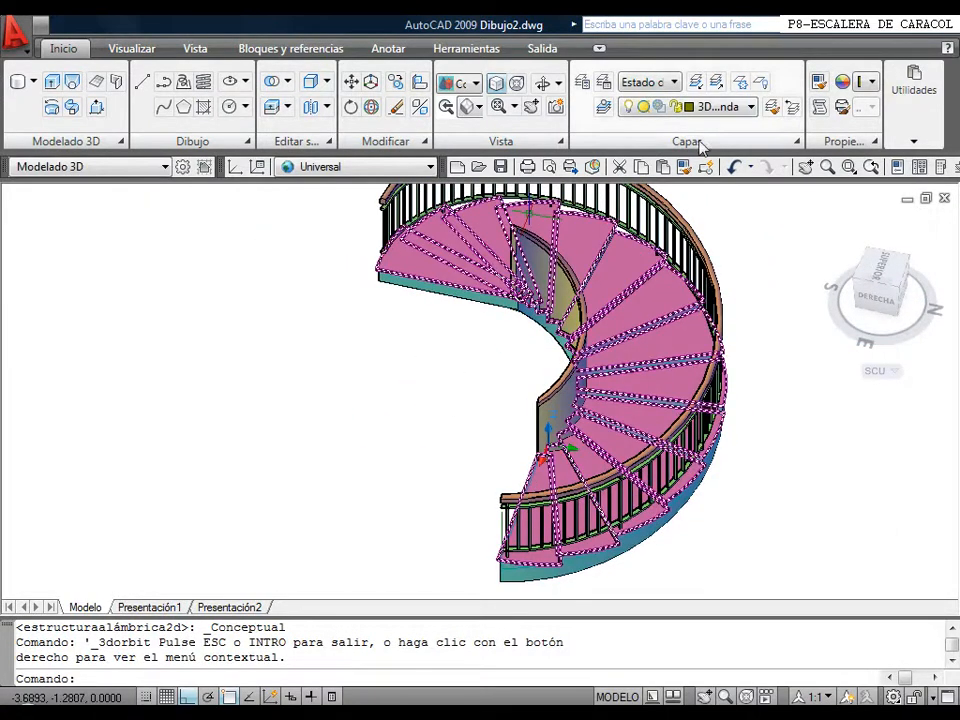
Turn layer 0 back on and freeze the 3D-Barrotes layer.
left_click(720, 107)
left_click(629, 127)
left_click(435, 398)
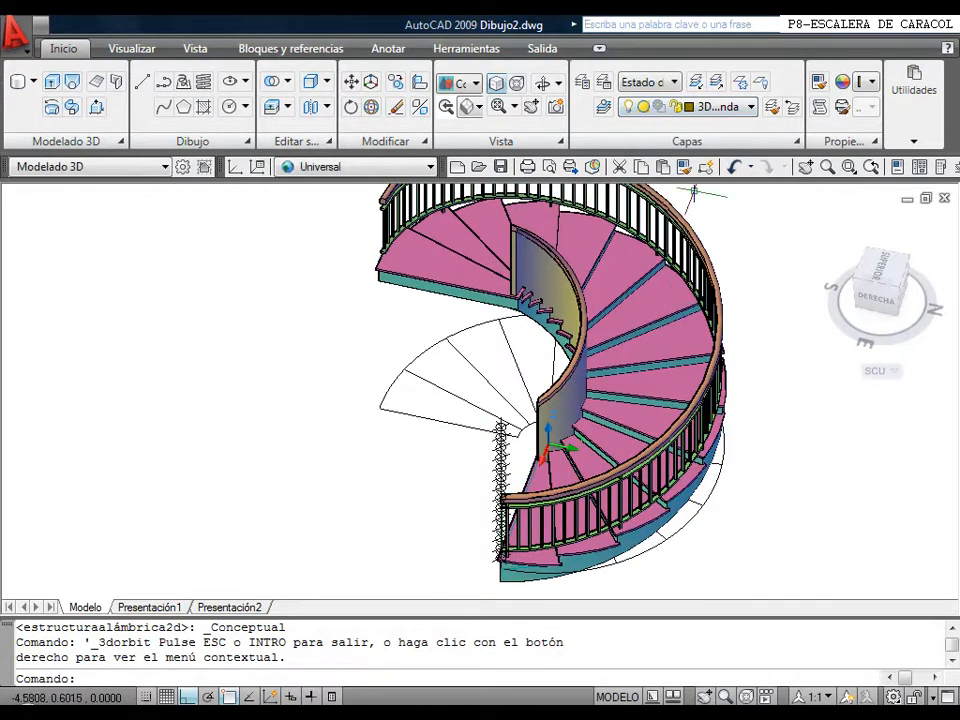
middle_click_drag(557, 390, 461, 381)
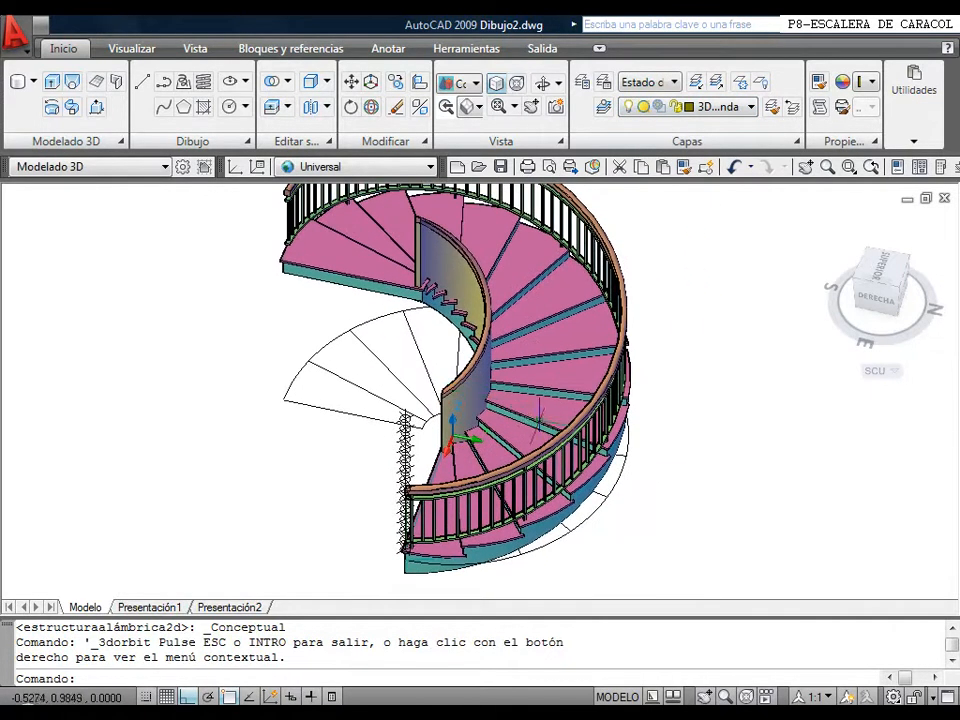
left_click(748, 108)
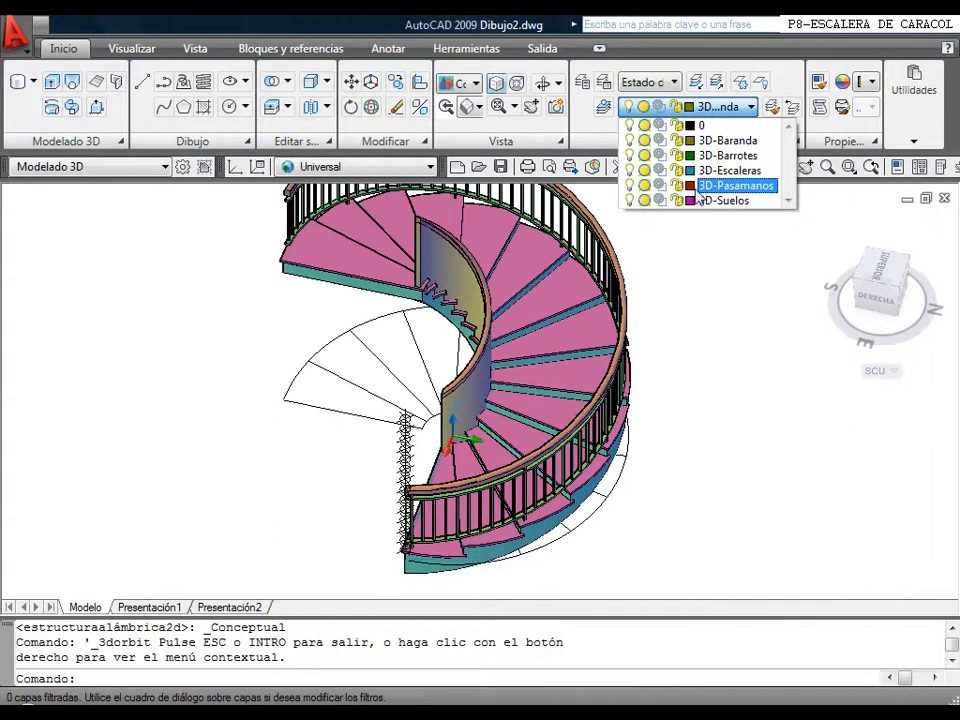
left_click(646, 157)
left_click(714, 336)
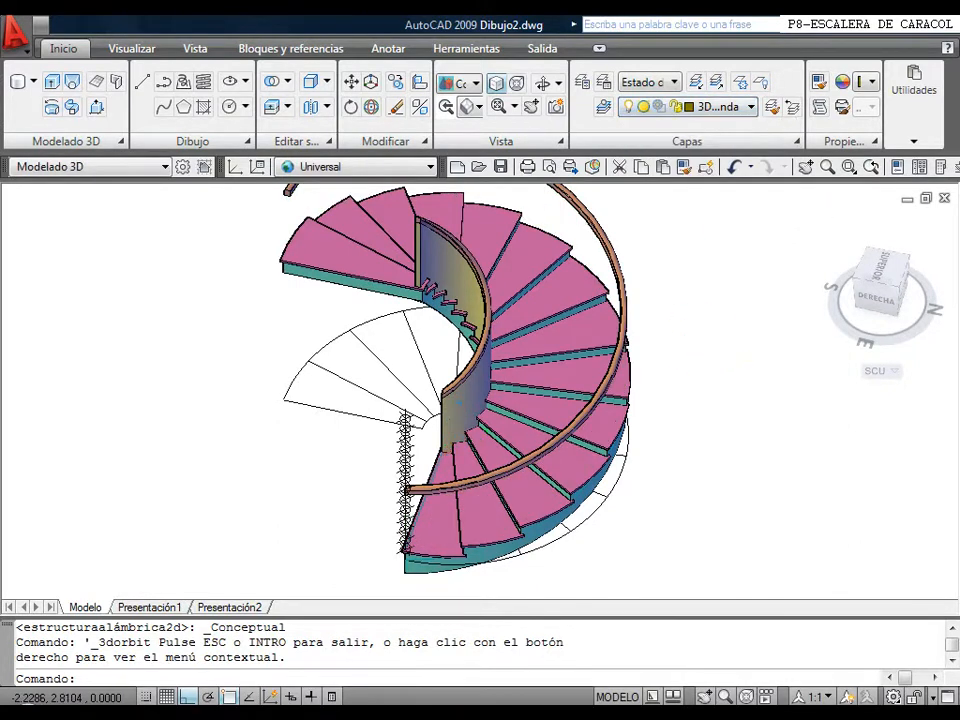
scroll(727, 370, "down", 2)
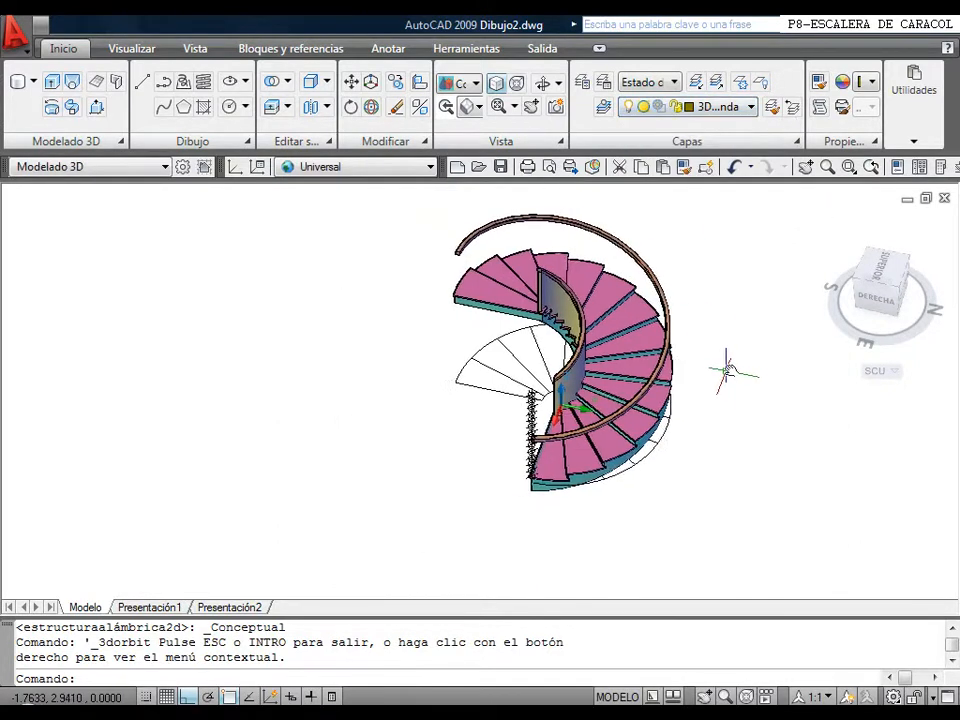
Copy the staircase solid, treads, inner balustrade with its handrail and the inner arc to a clear area away from the original stair.
left_click(539, 85)
left_click_drag(429, 306, 516, 306)
right_click(381, 288)
left_click(436, 303)
middle_click_drag(508, 332, 462, 295)
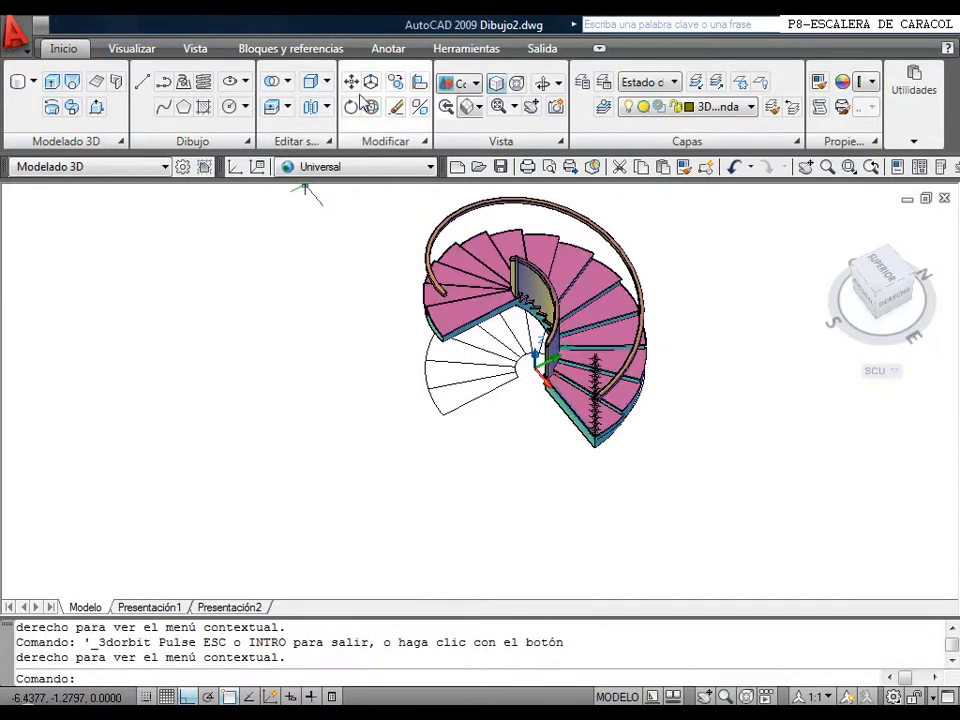
left_click(395, 83)
left_click(472, 281)
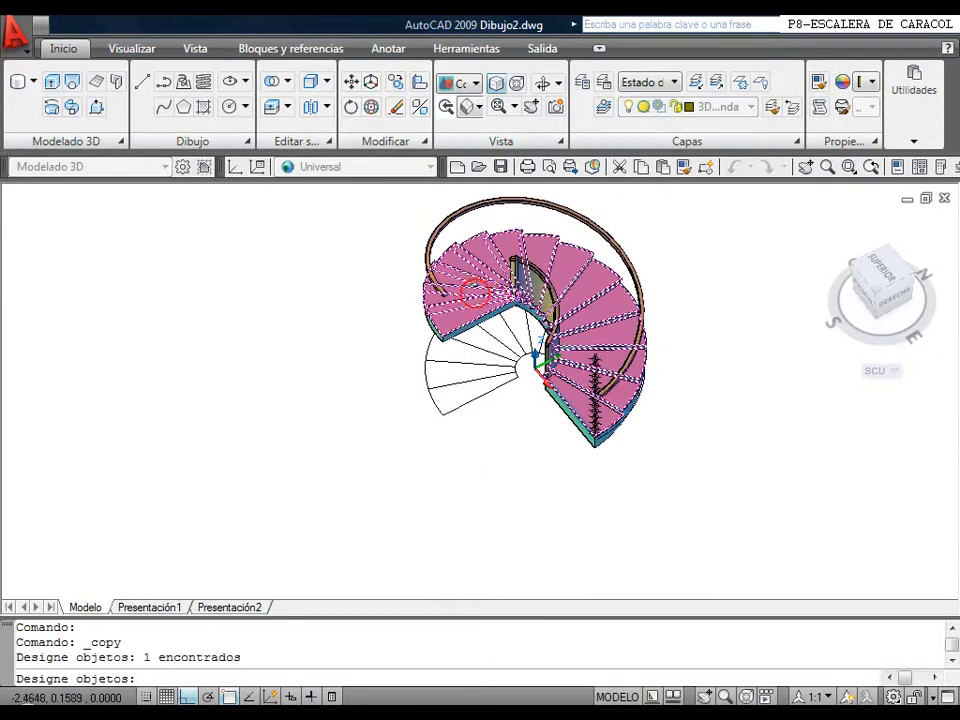
scroll(485, 321, "up", 4)
left_click(486, 279)
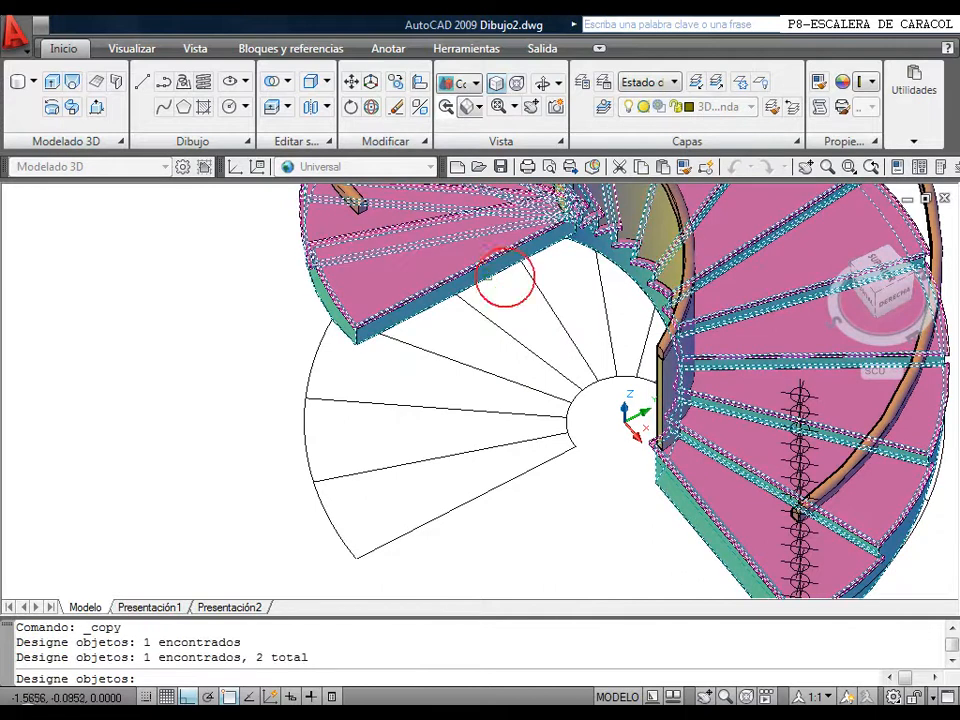
left_click(668, 231)
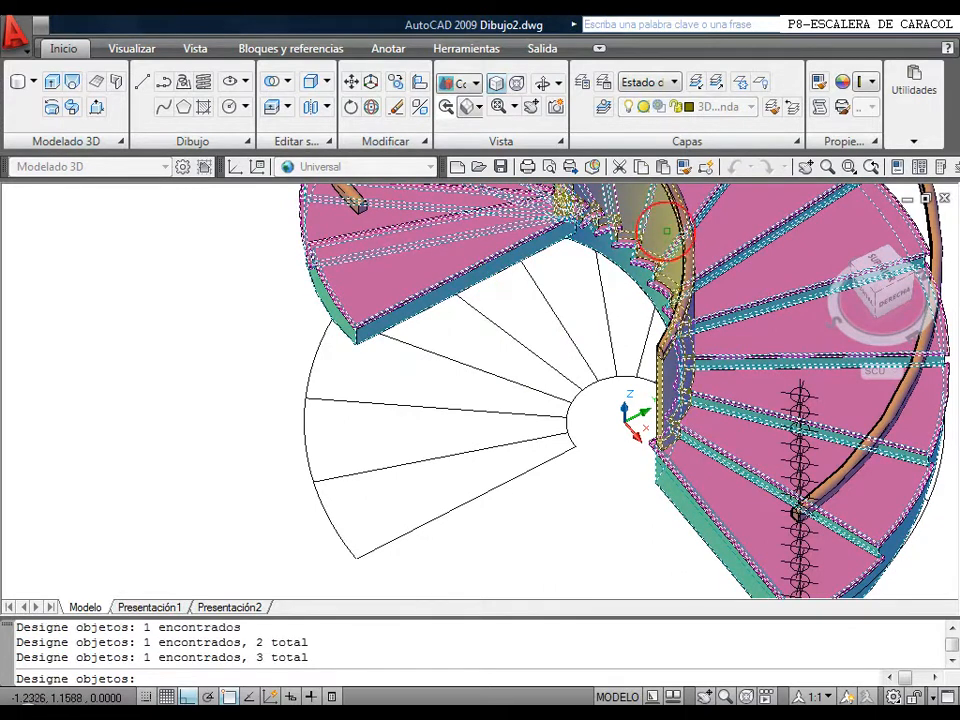
left_click(668, 262)
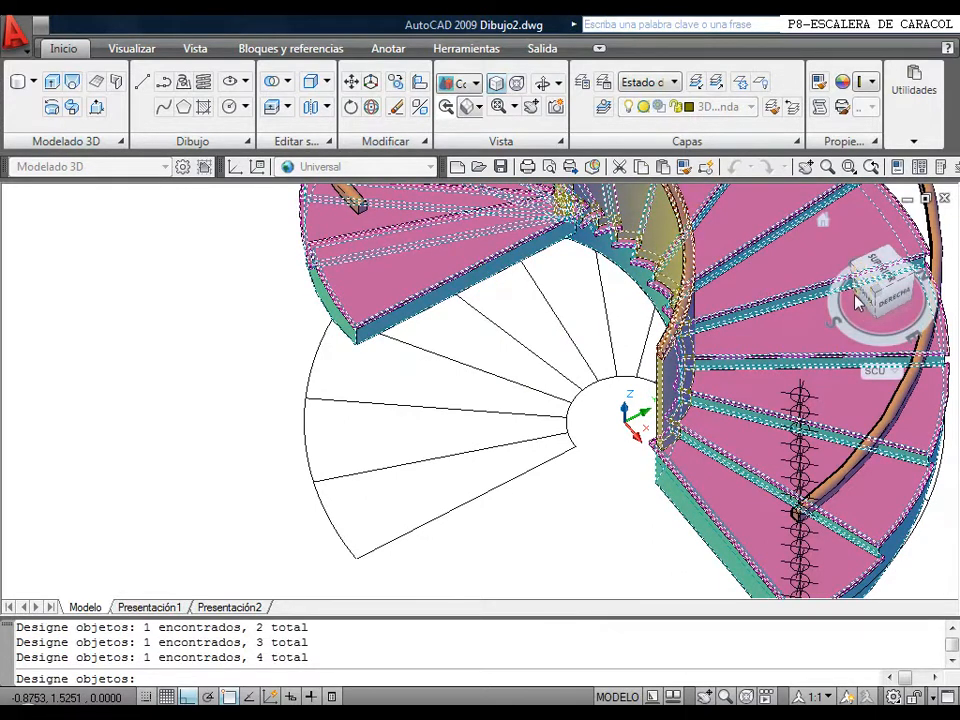
scroll(741, 237, "down", 2)
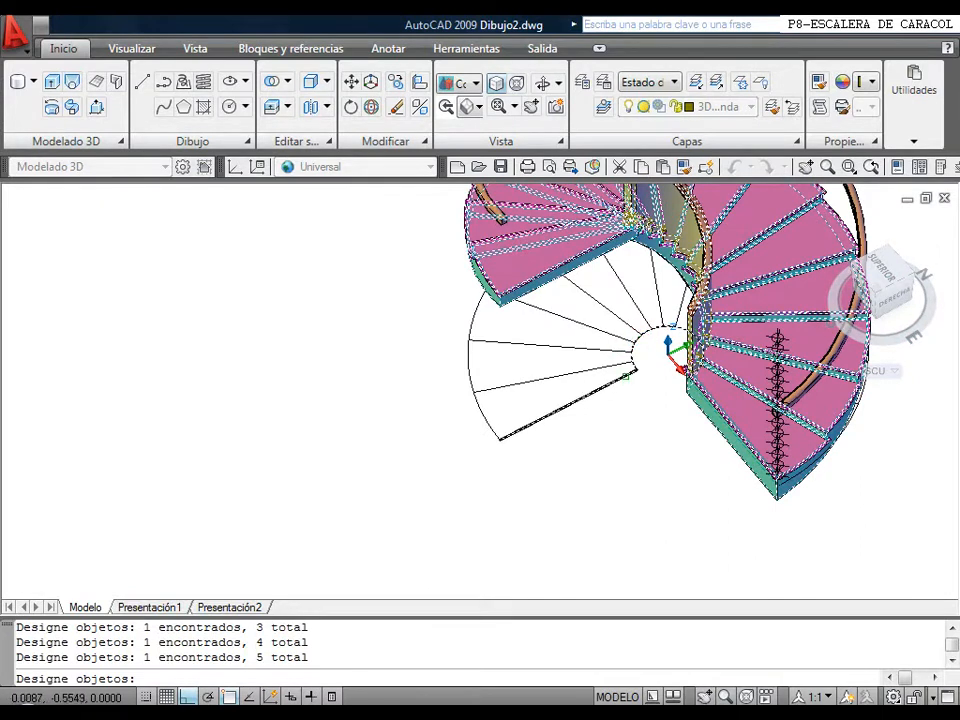
scroll(630, 377, "down", 3)
key("Return")
middle_click_drag(618, 428, 308, 527)
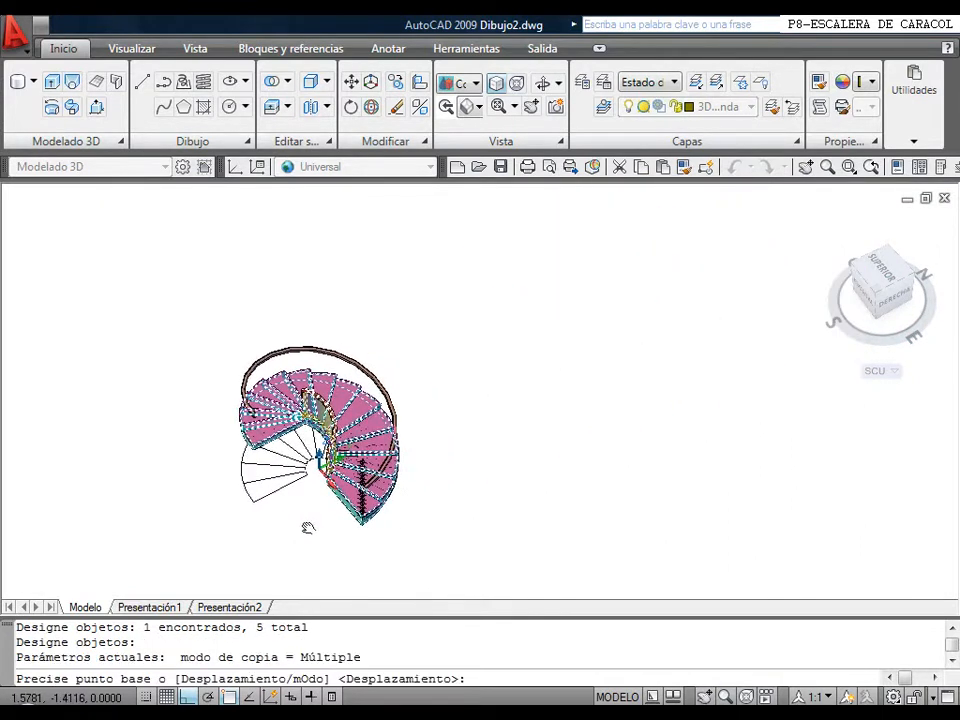
scroll(312, 528, "down", 2)
left_click(490, 518)
left_click(679, 376)
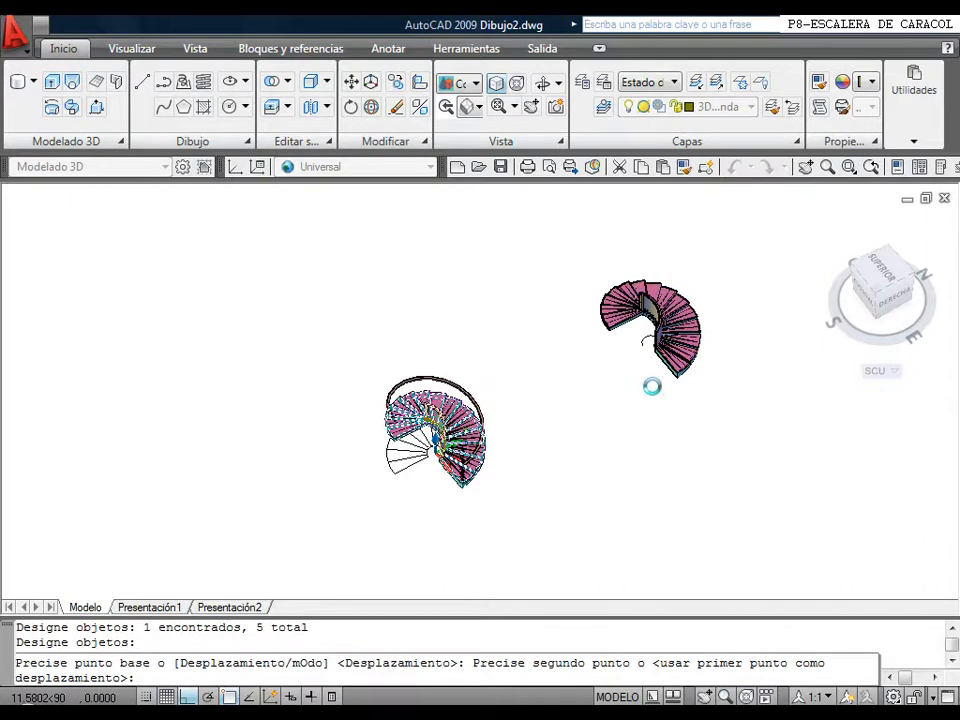
left_click(654, 390)
right_click(654, 392)
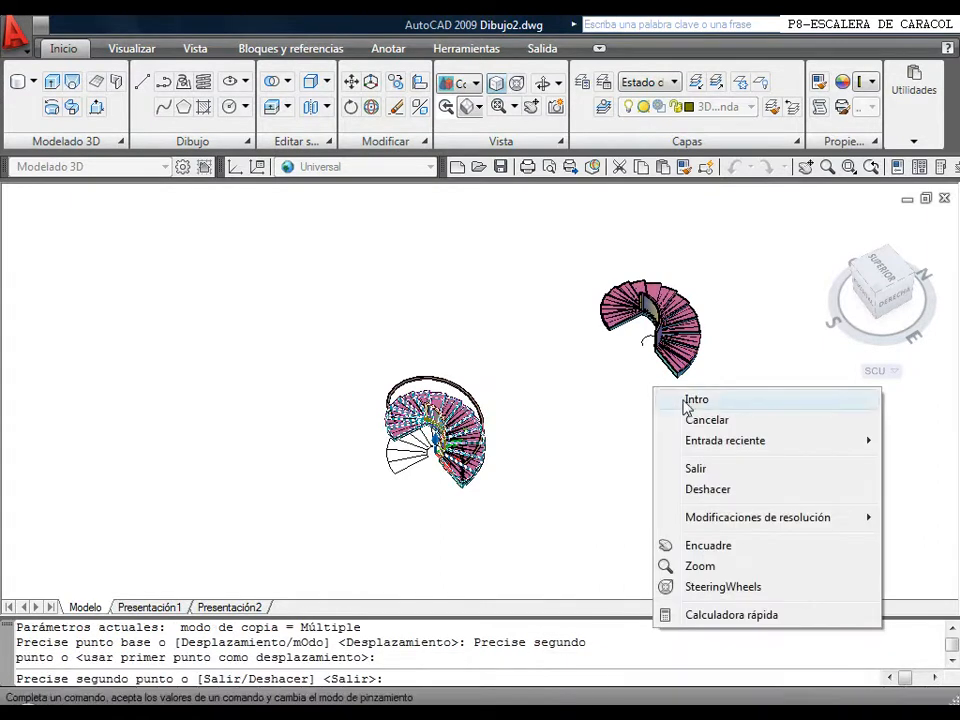
left_click(681, 399)
Make layer 0 current and freeze the 3D-Baranda and 3D-Pasamanos layers.
scroll(678, 384, "up", 6)
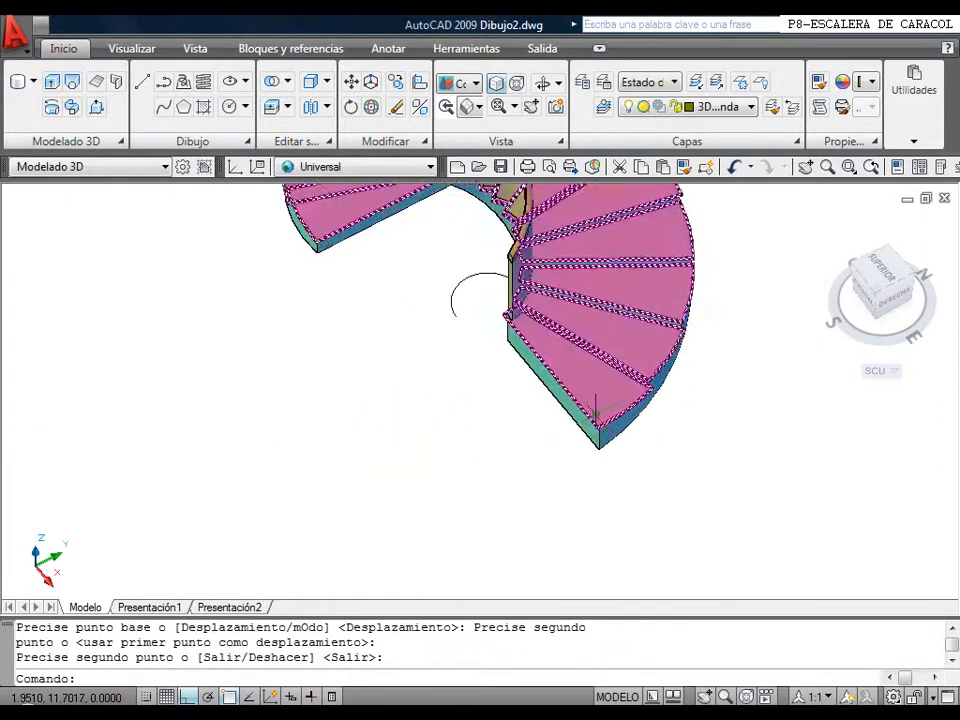
scroll(519, 443, "down", 3)
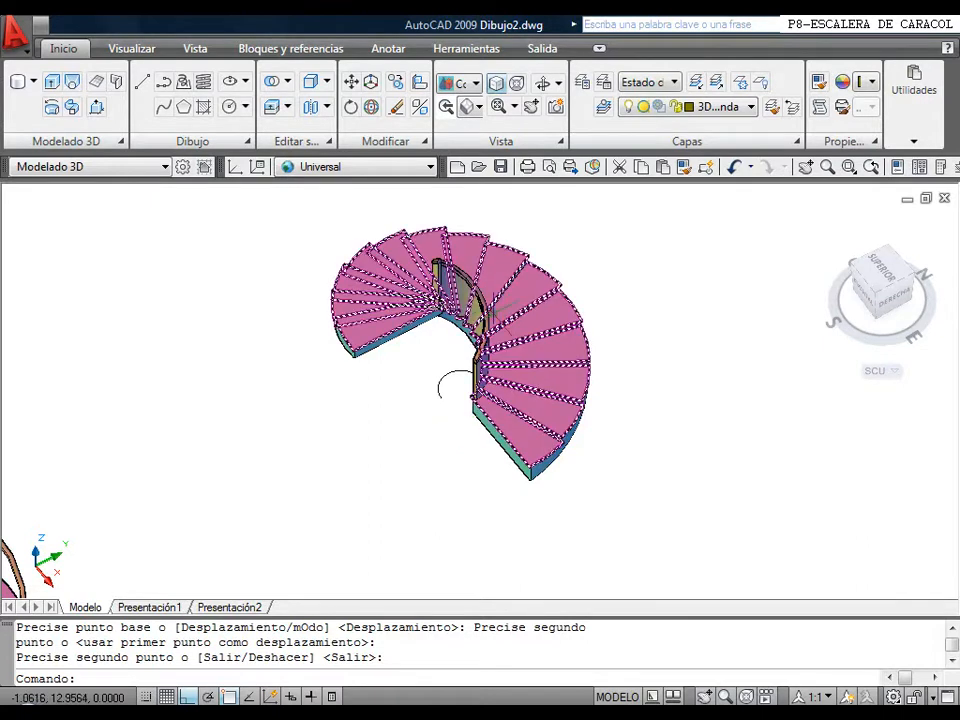
left_click(713, 108)
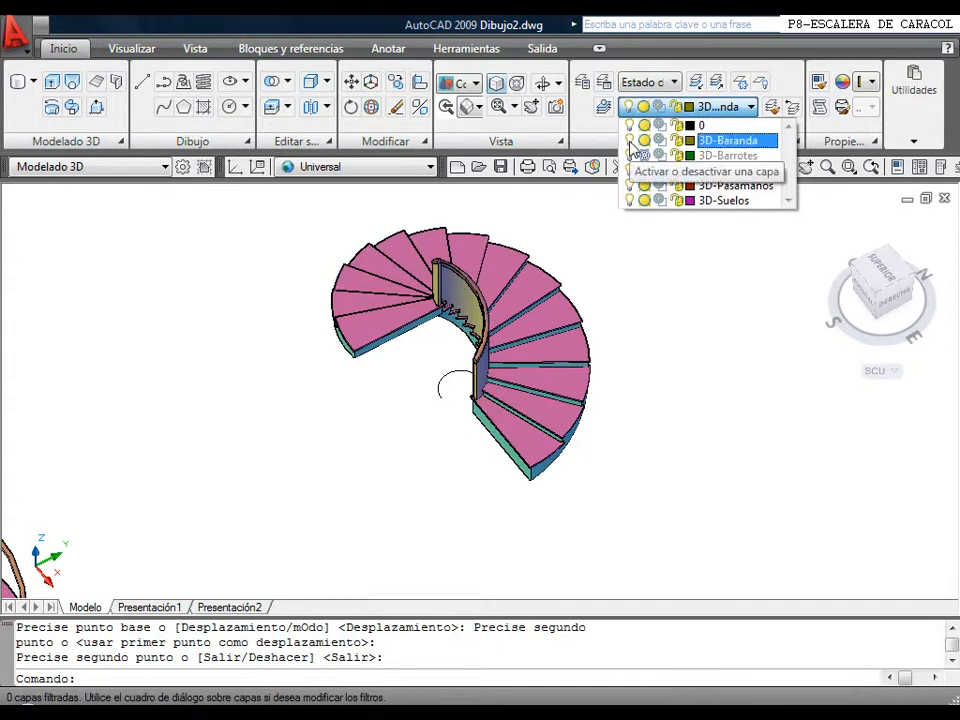
left_click(708, 125)
left_click(719, 108)
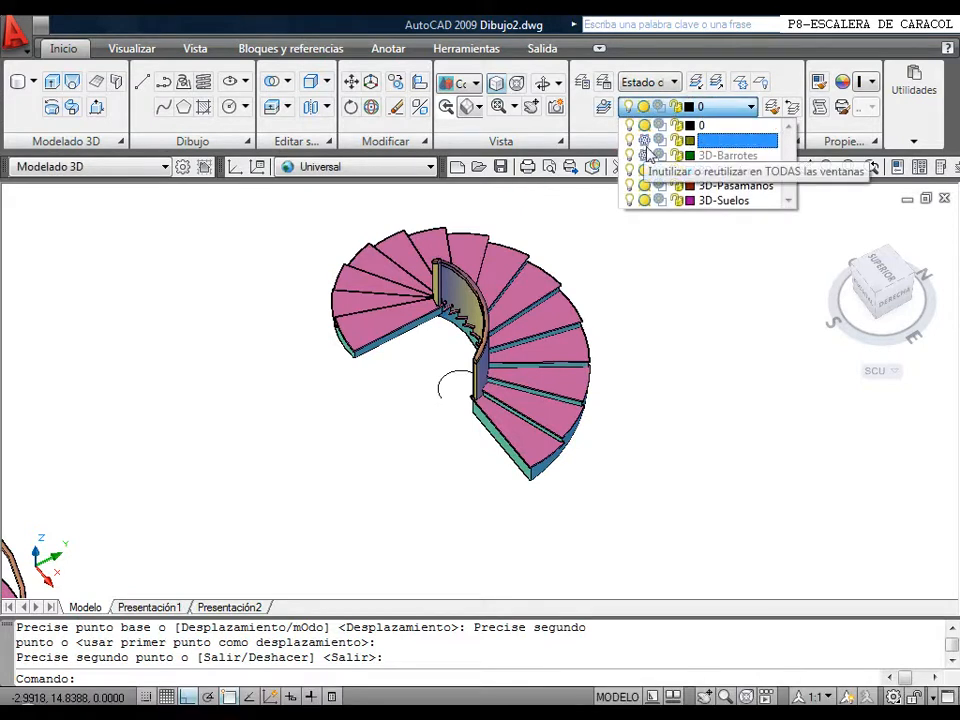
left_click(644, 141)
left_click(647, 200)
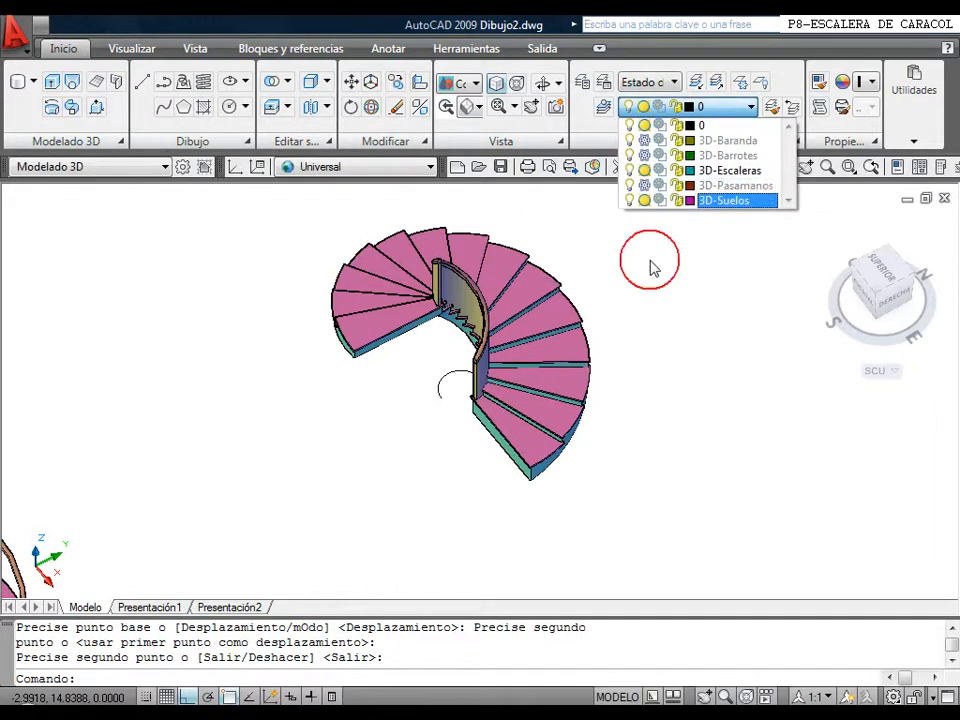
left_click(660, 289)
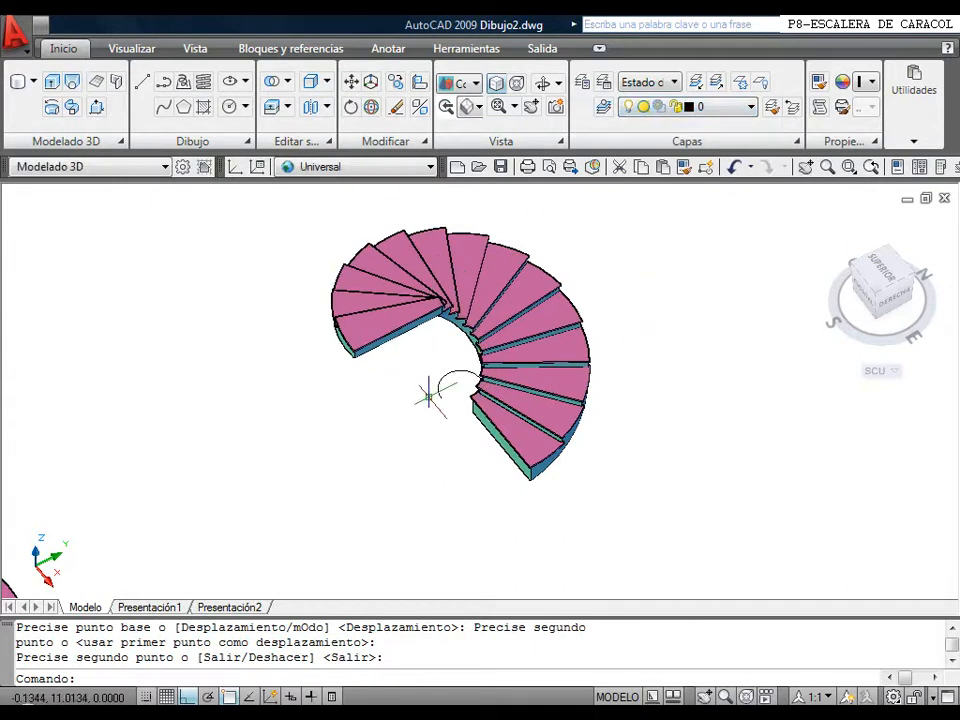
Display the copied flight in the 2D wireframe visual style.
middle_click_drag(400, 410, 306, 350)
left_click(475, 84)
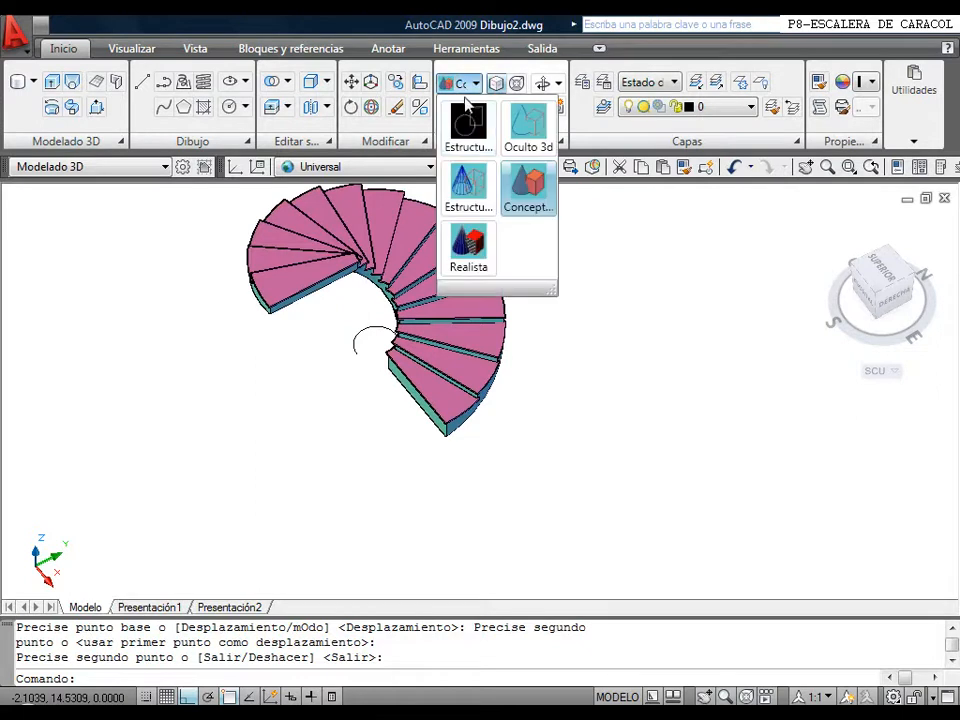
left_click(463, 122)
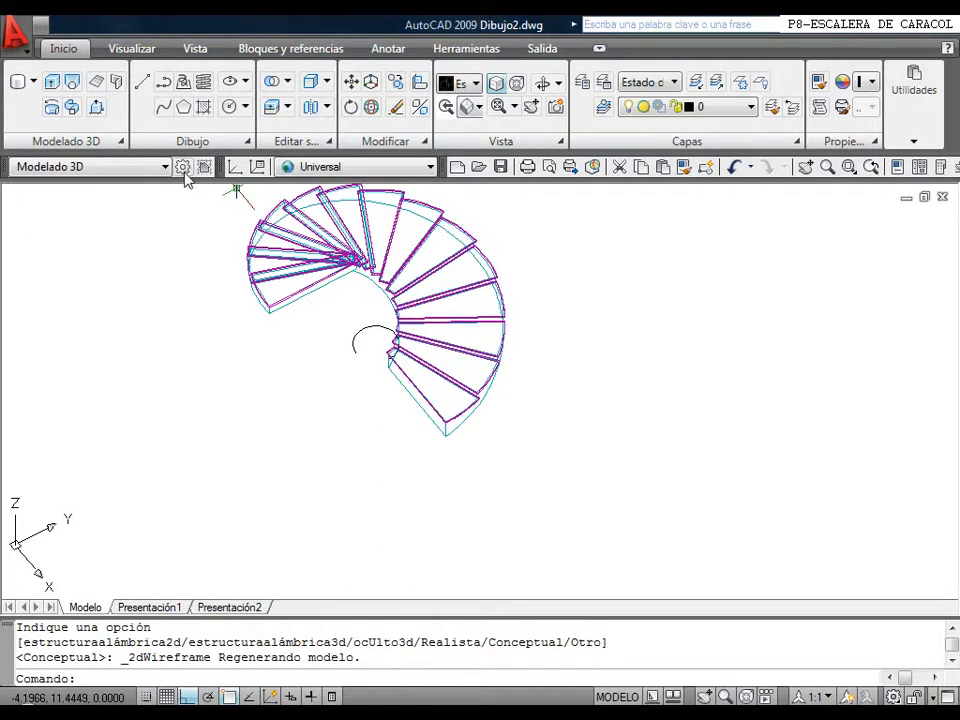
Draw a box beside the copied stair with a base of @2.8,2.8 and a freely picked height well above the steps.
left_click(35, 83)
left_click(52, 222)
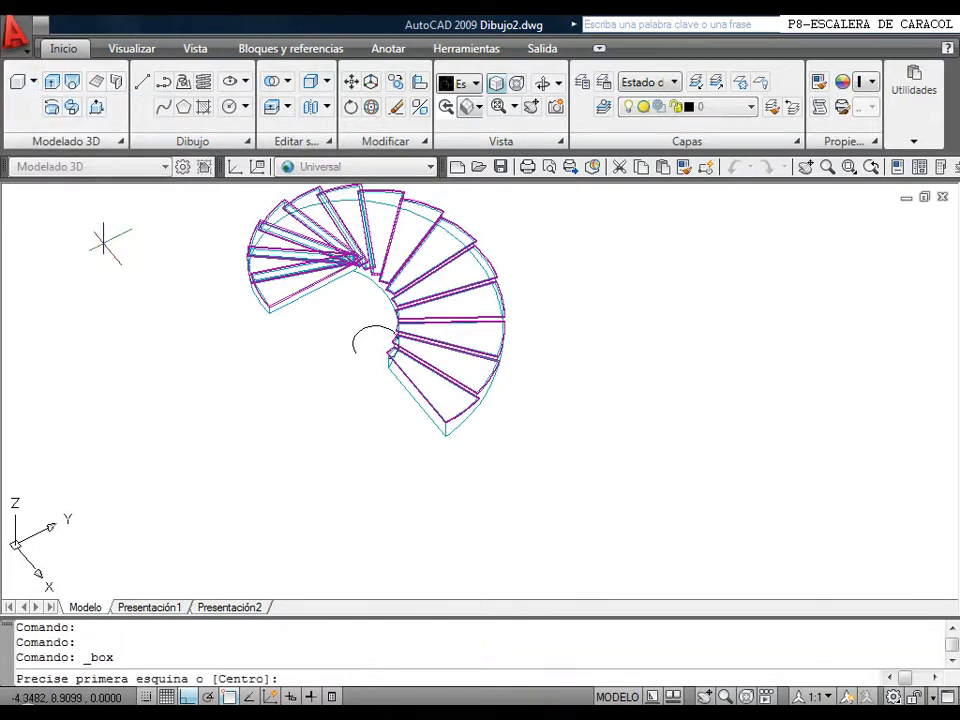
left_click(555, 459)
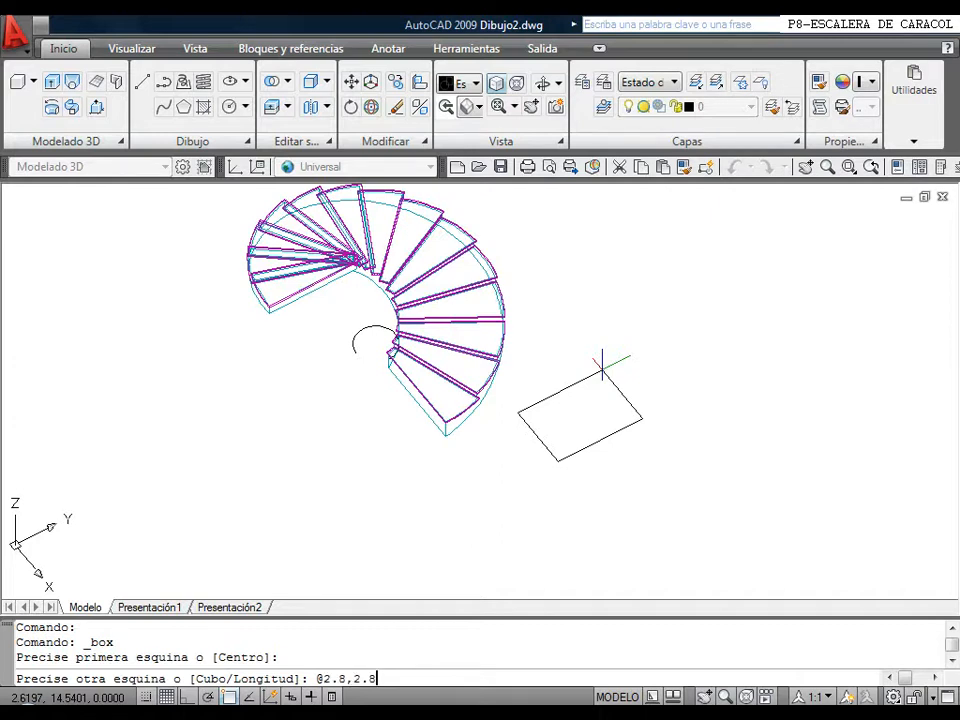
key("Return")
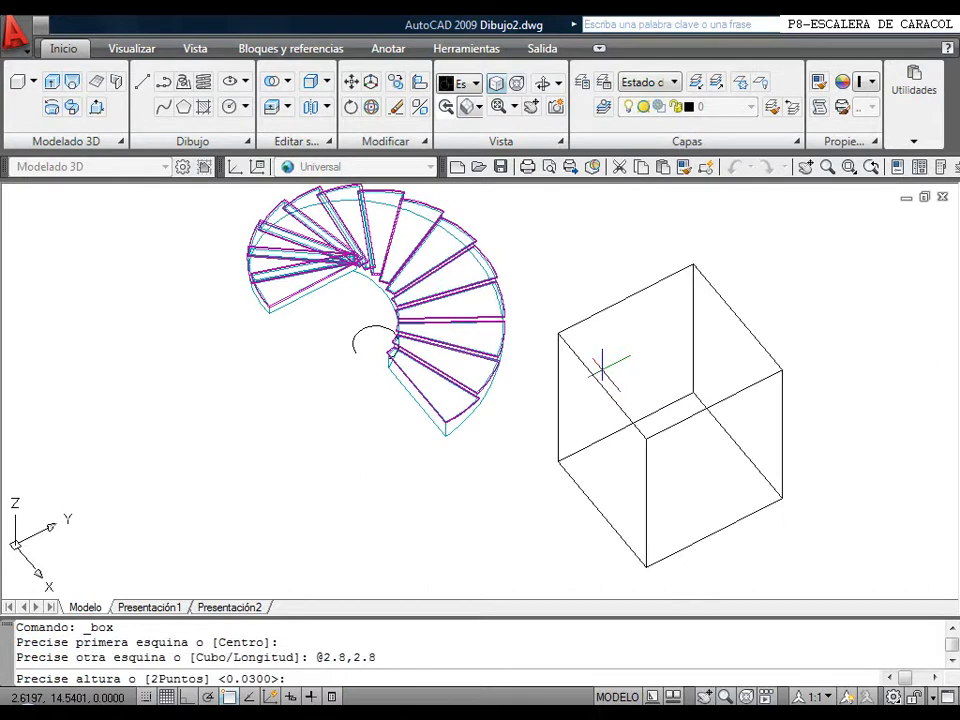
scroll(579, 268, "down", 3)
middle_click_drag(583, 268, 533, 308)
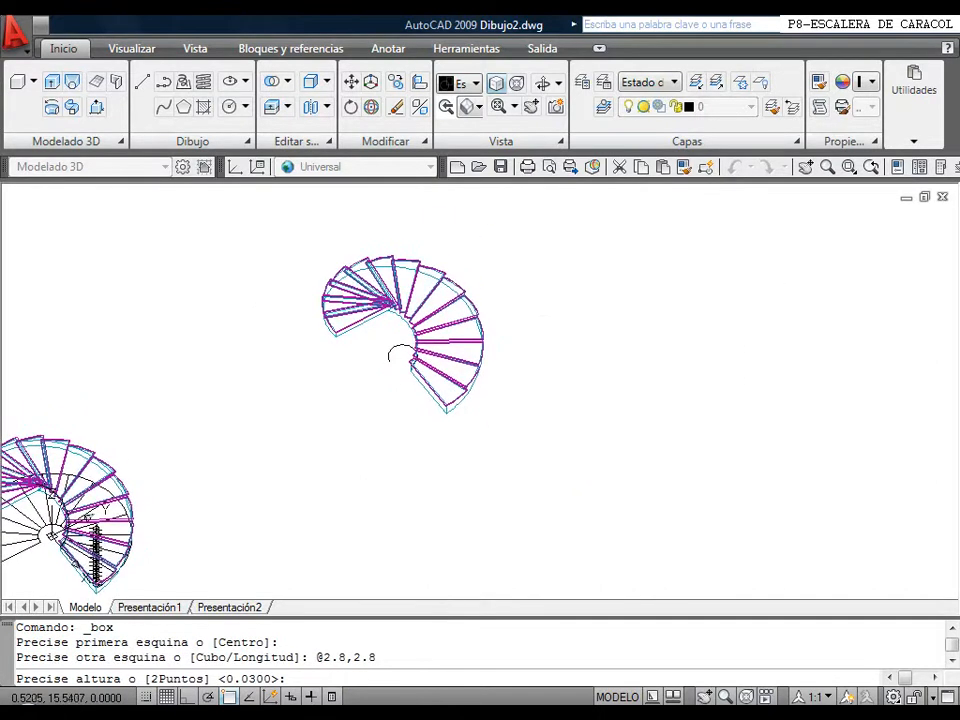
left_click(525, 250)
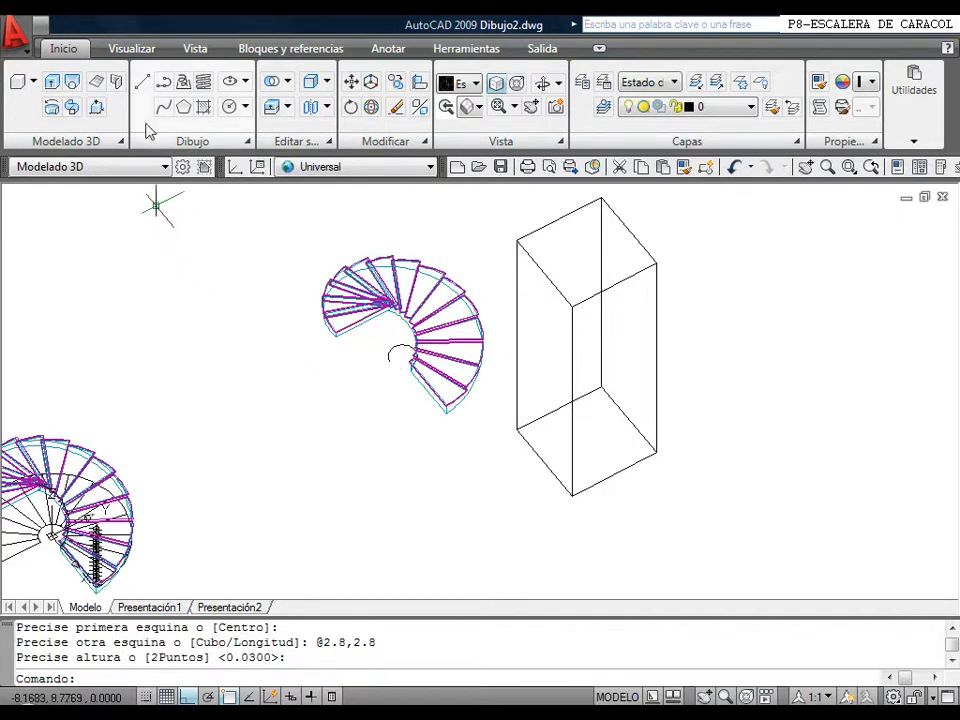
Draw a diagonal line between two opposite corners of the box's base.
left_click(141, 81)
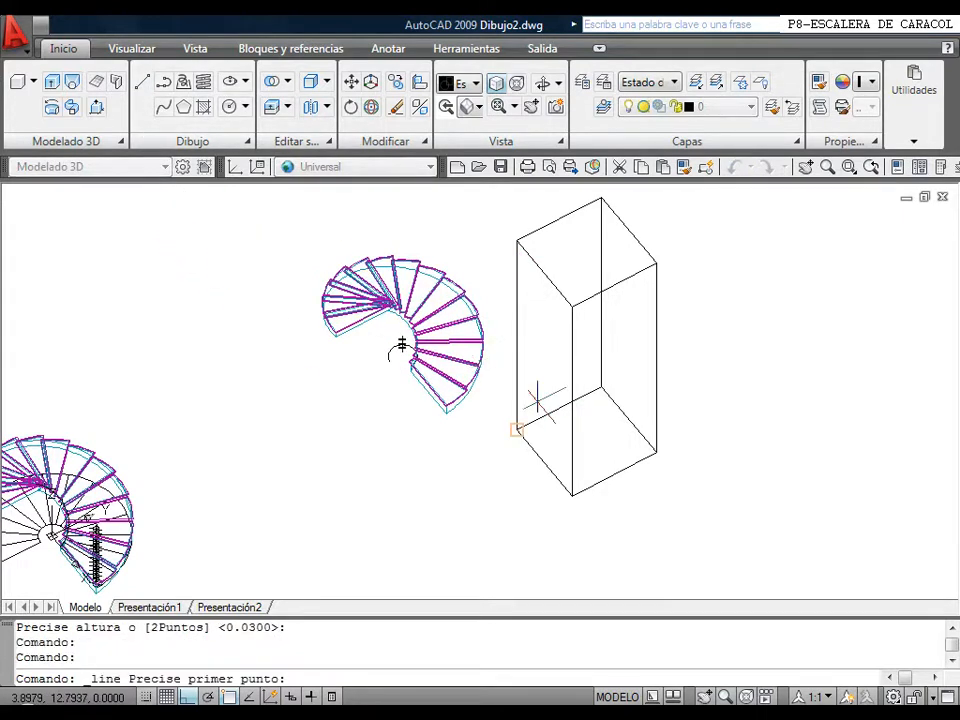
left_click(517, 430)
left_click(651, 457)
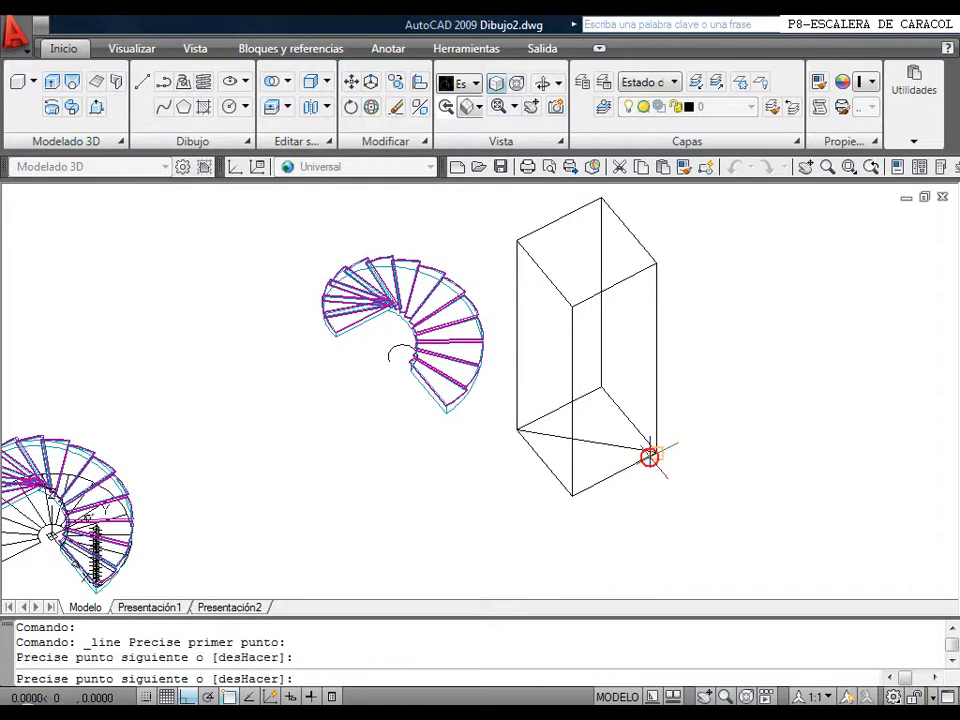
Move the box from the midpoint of its base diagonal to the centre of the copied stair's inner arc.
left_click(351, 83)
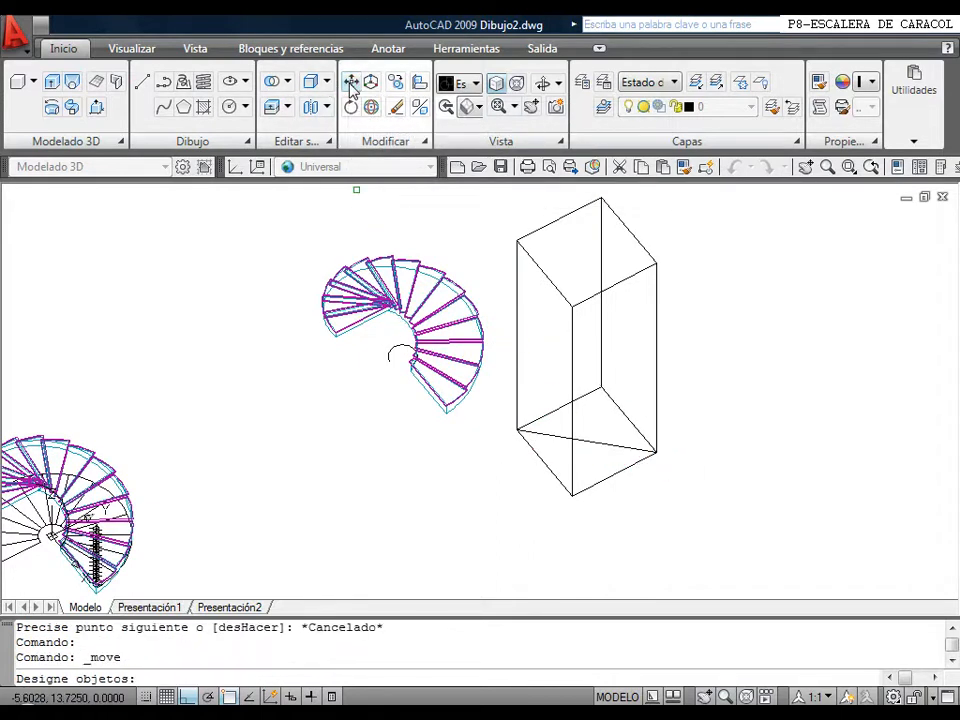
left_click(563, 386)
right_click(643, 465)
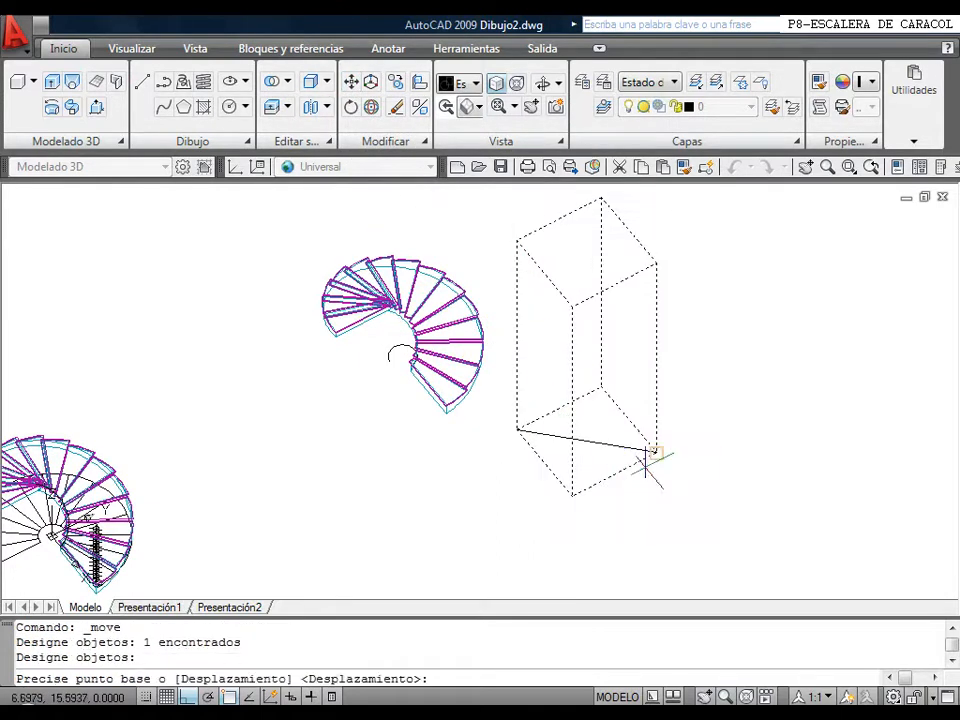
left_click(594, 443)
scroll(455, 365, "up", 5)
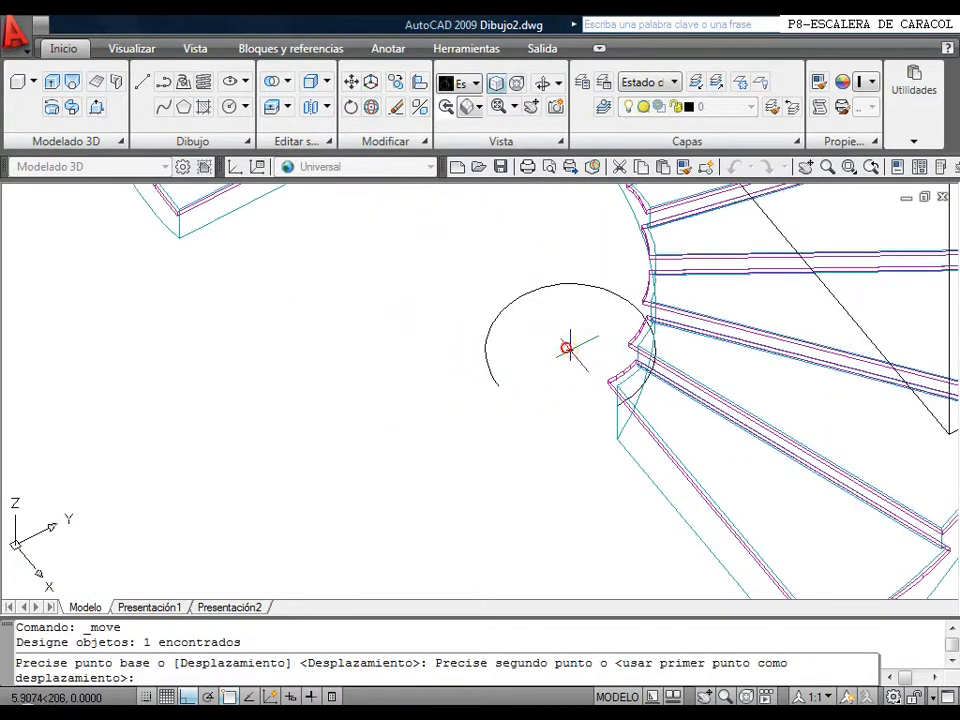
left_click(531, 357)
Switch to the top view and erase the leftover diagonal line beside the copied stair.
scroll(531, 357, "down", 5)
middle_click_drag(466, 355, 426, 374)
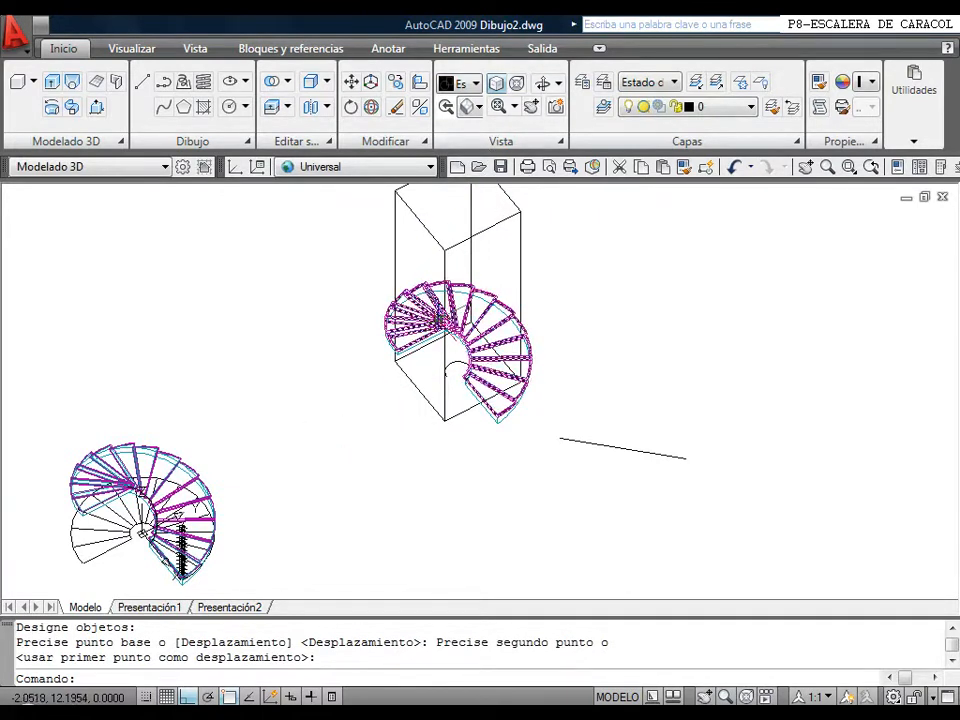
left_click(477, 108)
left_click(470, 160)
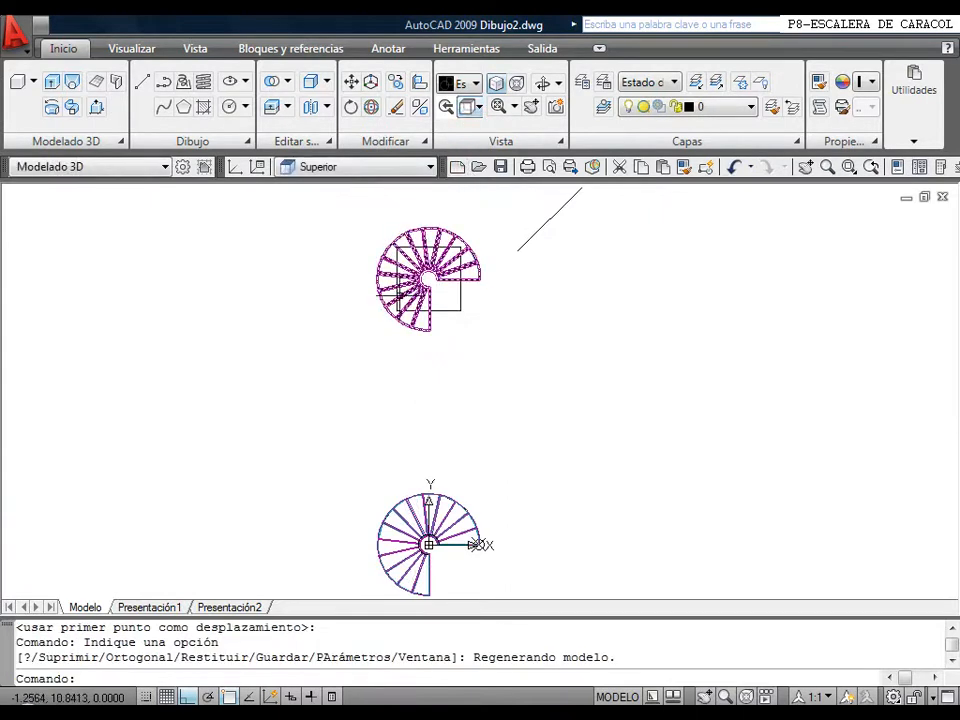
scroll(410, 275, "up", 3)
middle_click_drag(407, 274, 321, 390)
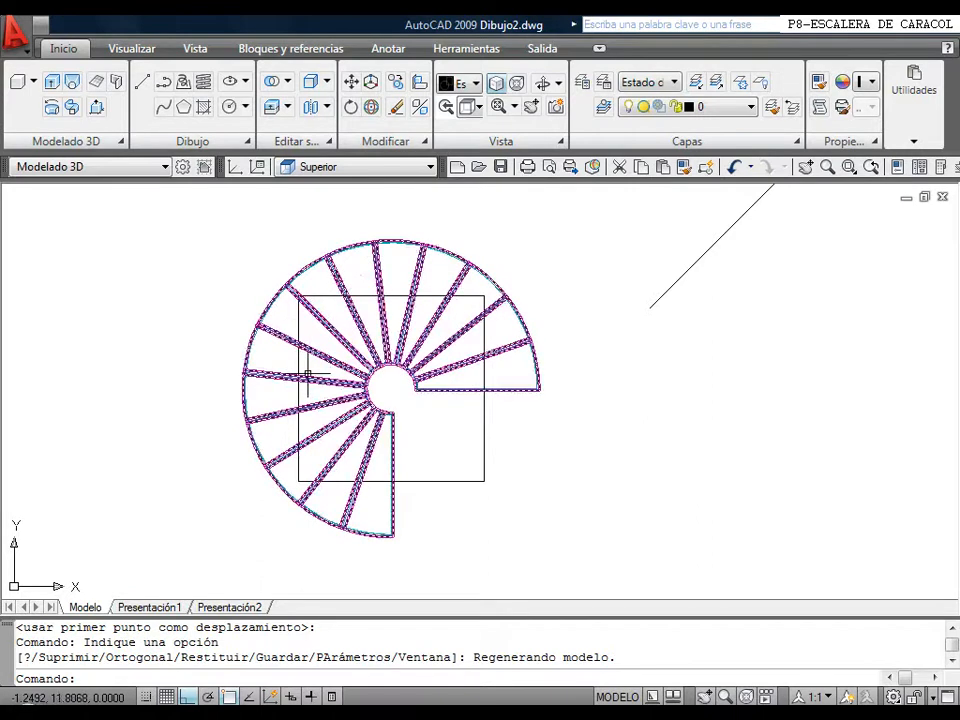
left_click(671, 290)
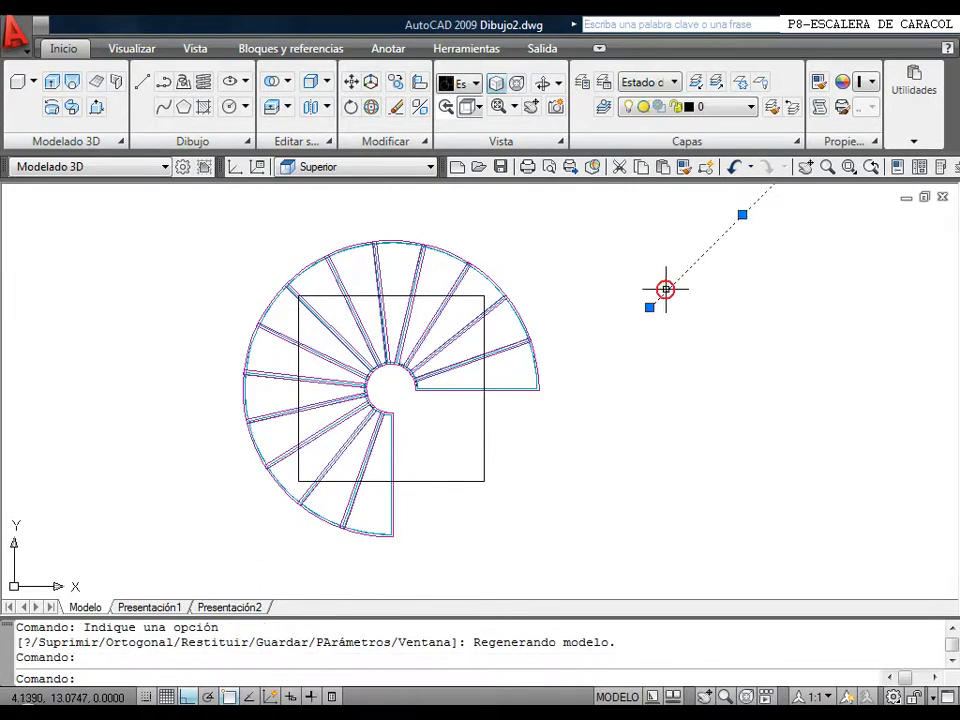
key("Delete")
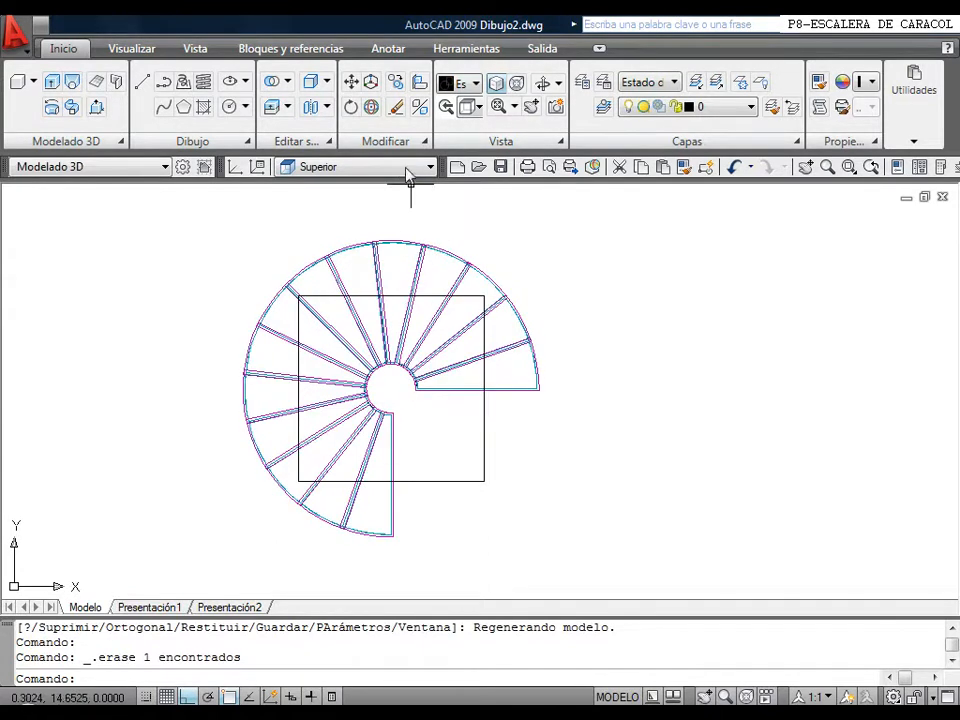
In an isometric view, copy the box onto itself, using the same base corner as base point and destination.
left_click(476, 108)
left_click(472, 261)
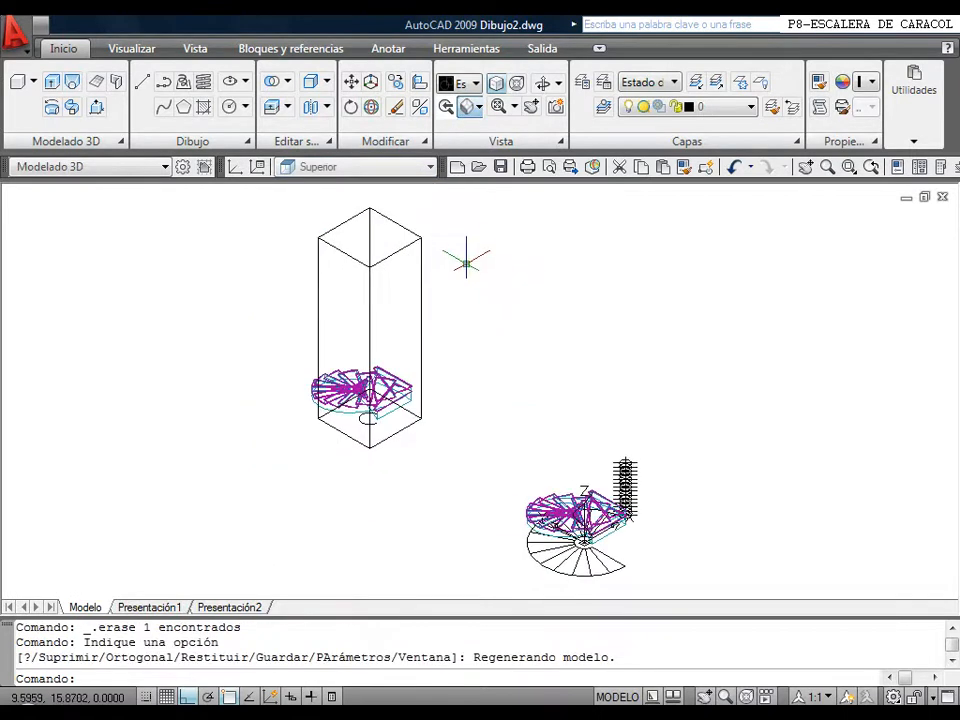
scroll(350, 405, "up", 6)
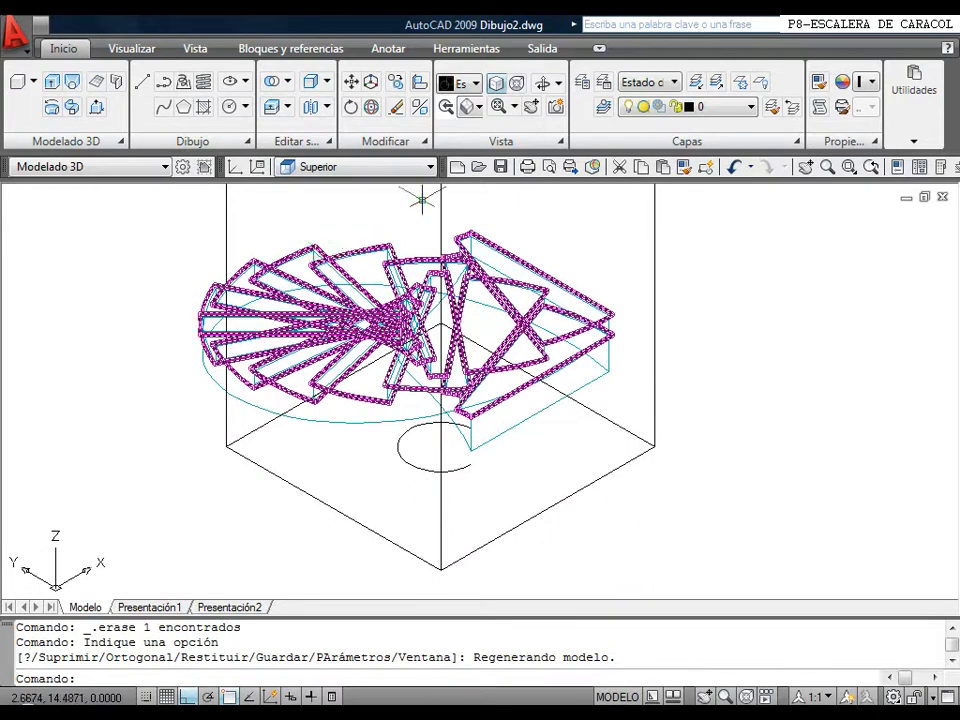
left_click(395, 84)
left_click(654, 300)
key("Return")
left_click(656, 446)
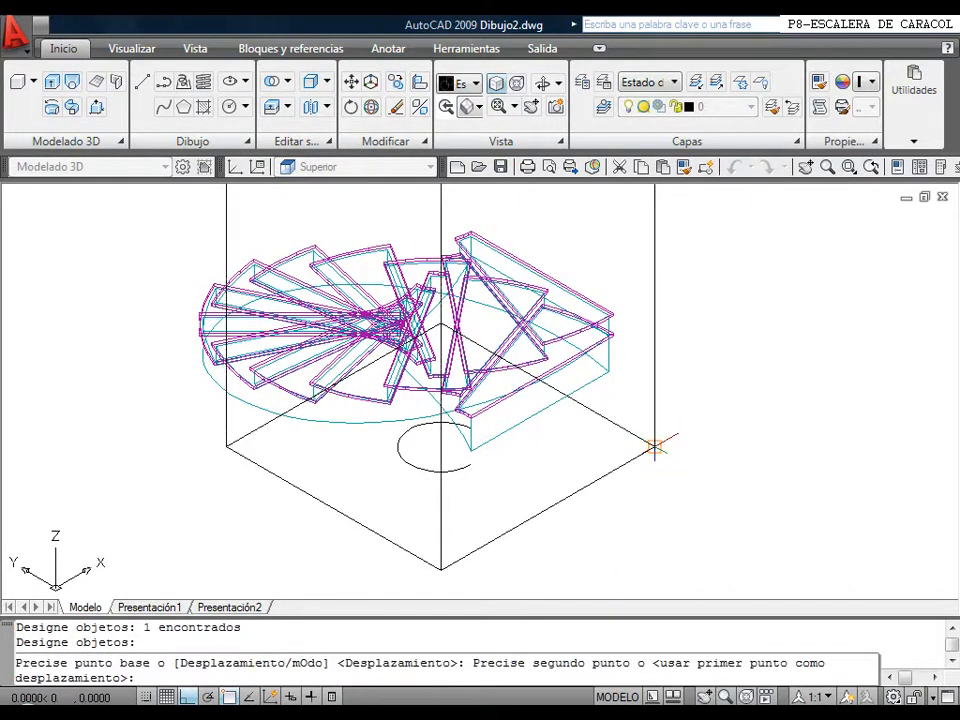
left_click(654, 446)
right_click(656, 446)
left_click(680, 456)
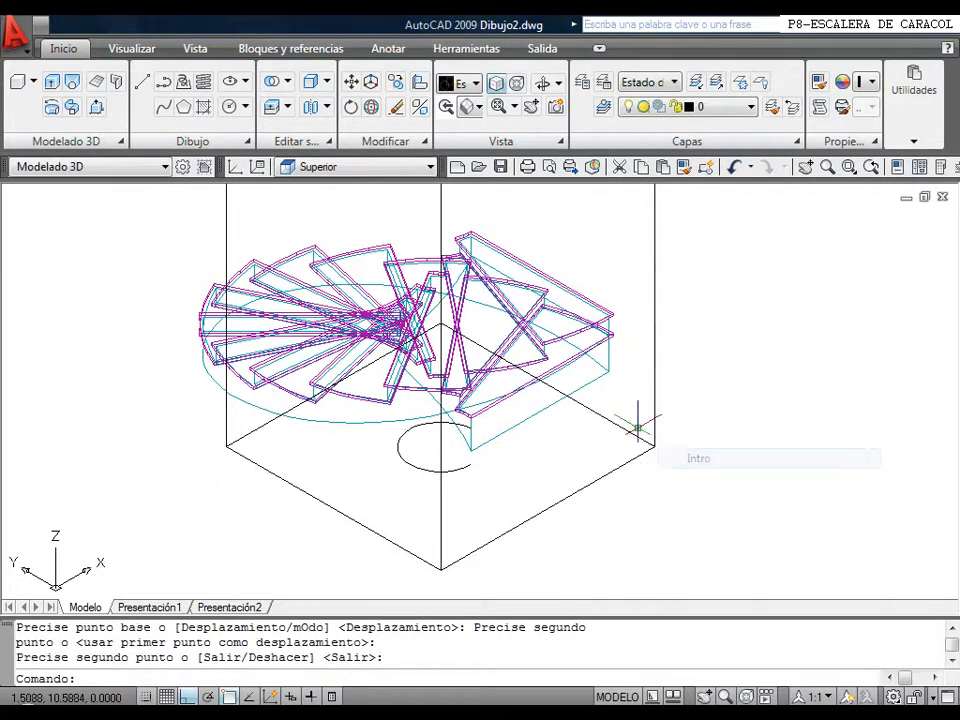
Intersect one of the coincident boxes with the copied stair's treads.
left_click(286, 86)
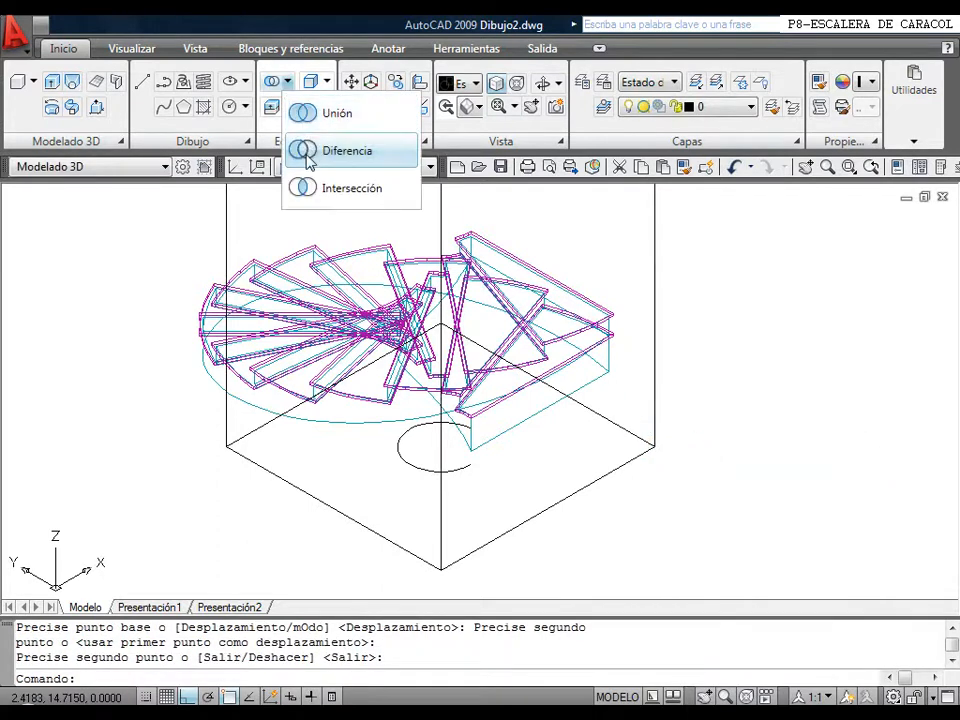
left_click(340, 189)
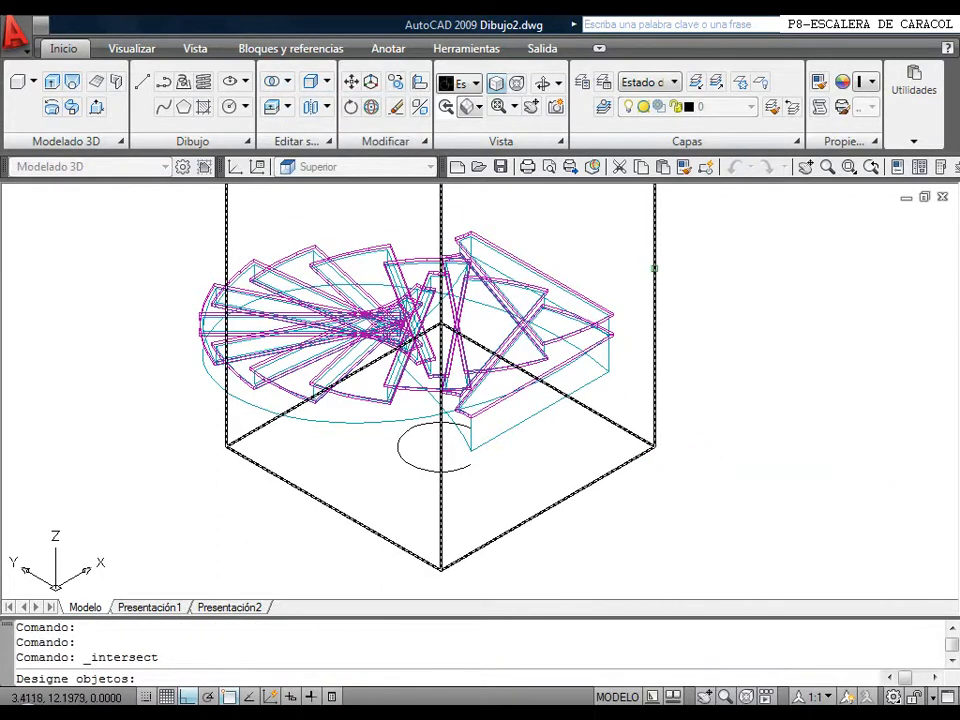
left_click(654, 268)
left_click(601, 305)
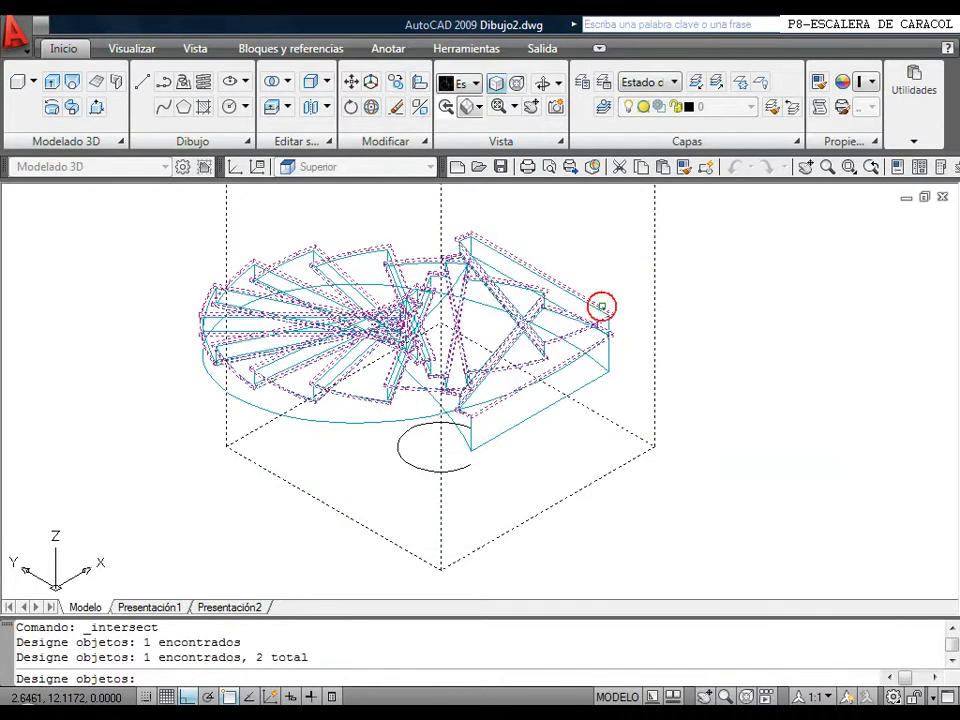
key("Return")
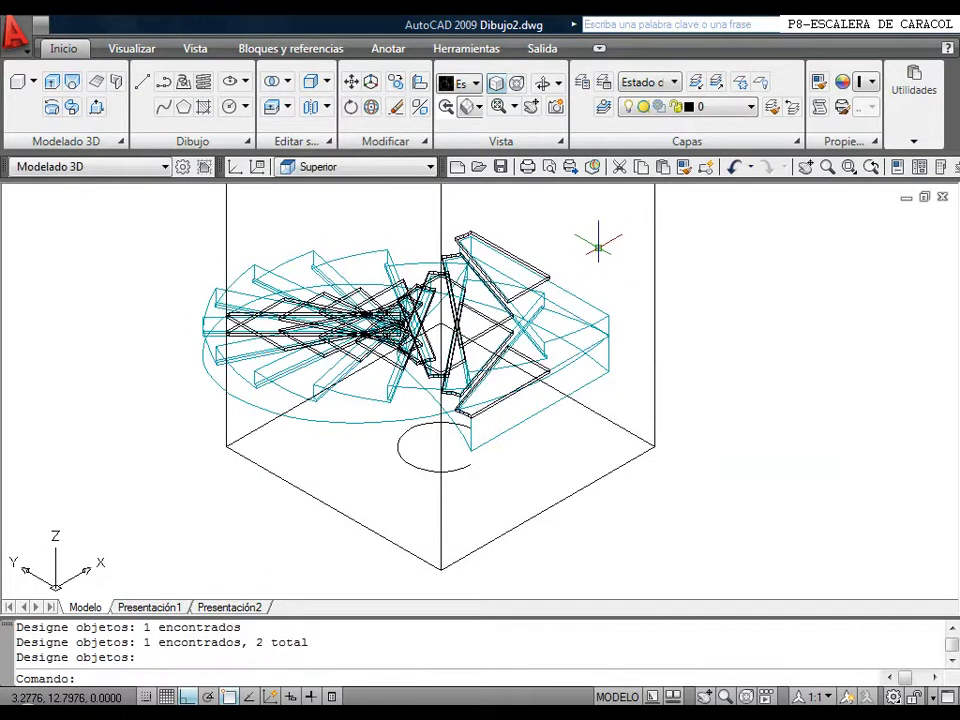
Intersect the remaining box with the solid structure under the copied stair's treads.
right_click(598, 246)
left_click(617, 257)
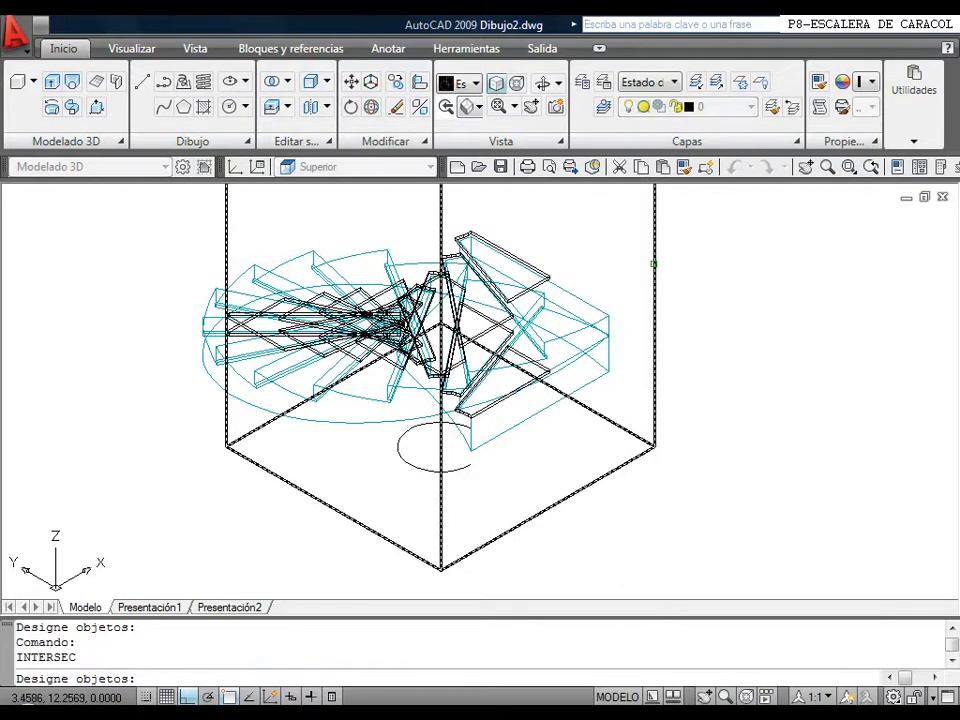
left_click(653, 264)
left_click(456, 240)
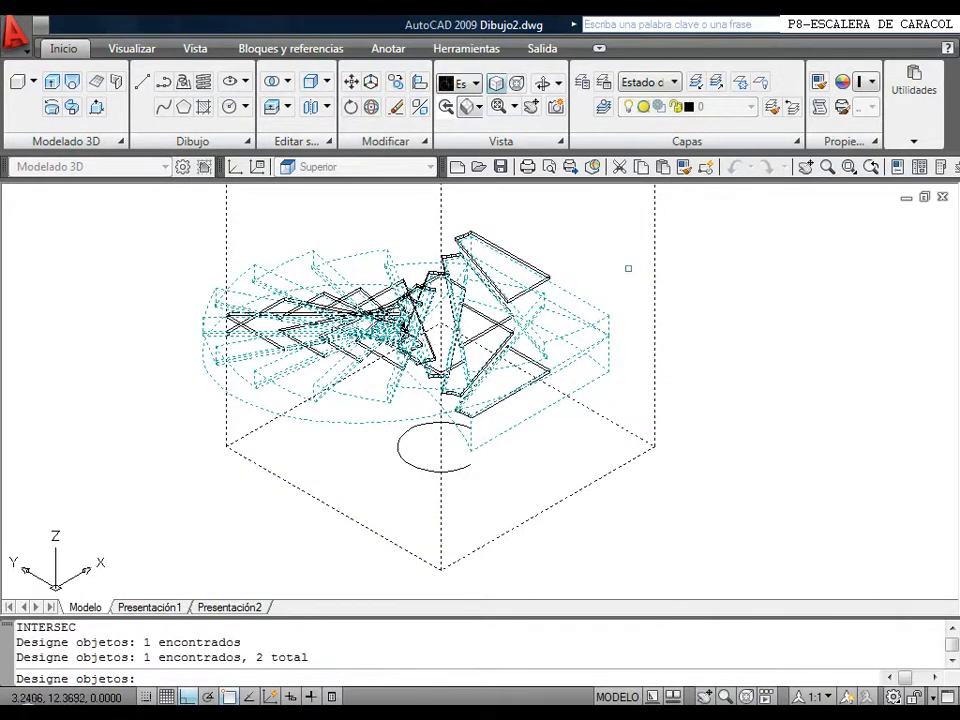
key("Return")
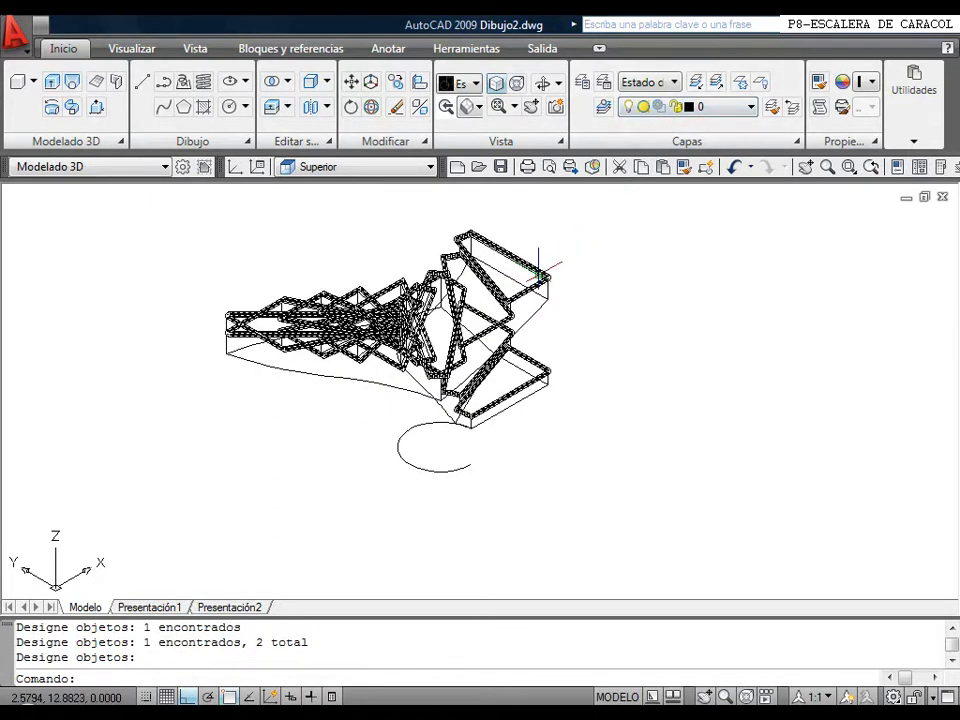
Assign the square-cut treads to the 3D-Suelos layer.
key("Return")
left_click(733, 113)
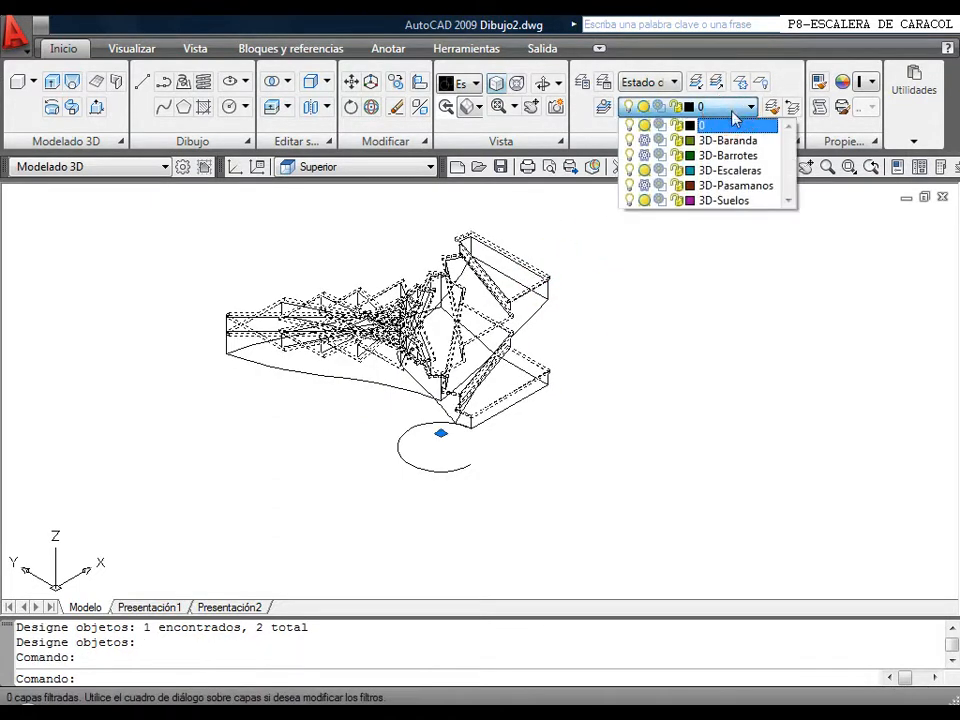
left_click(737, 201)
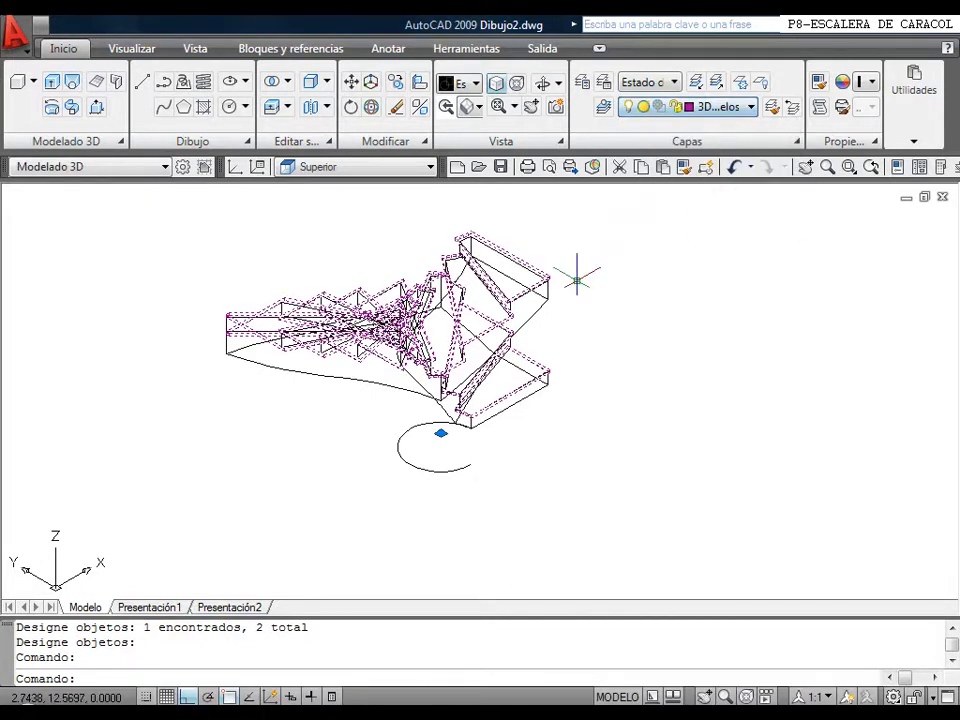
key("Escape")
Assign the square-cut stair structure to the 3D-Escaleras layer.
left_click(545, 305)
left_click(727, 110)
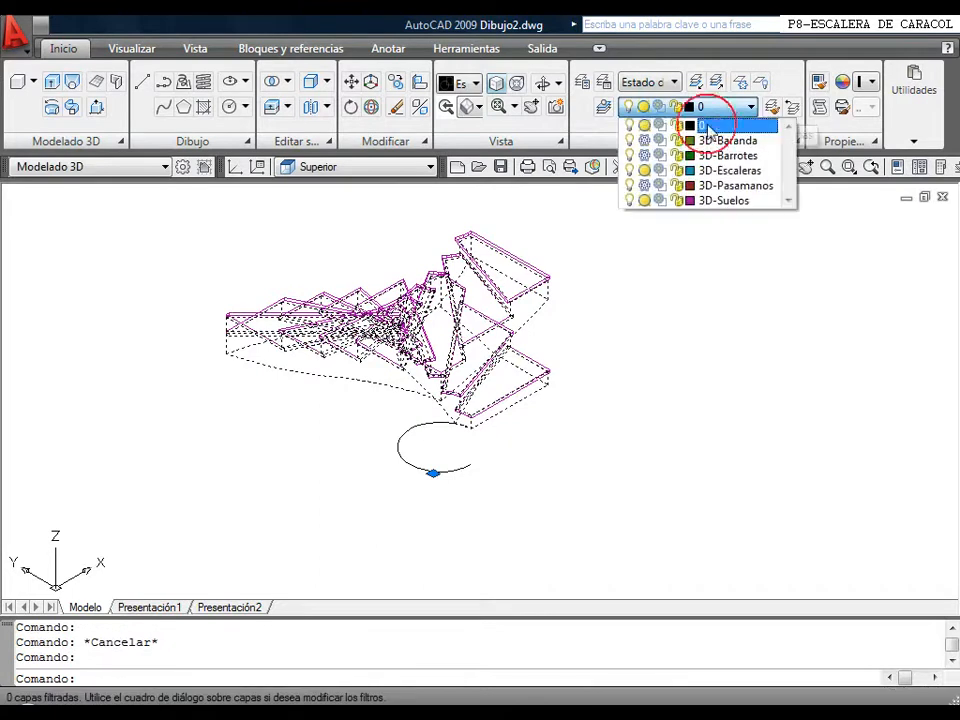
left_click(733, 170)
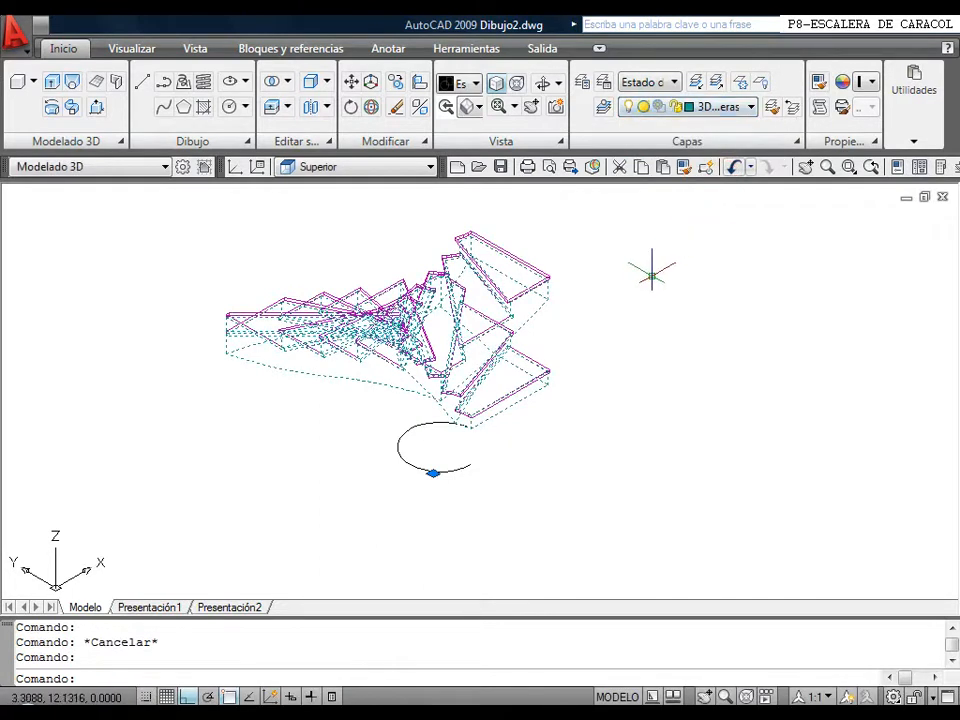
key("Escape")
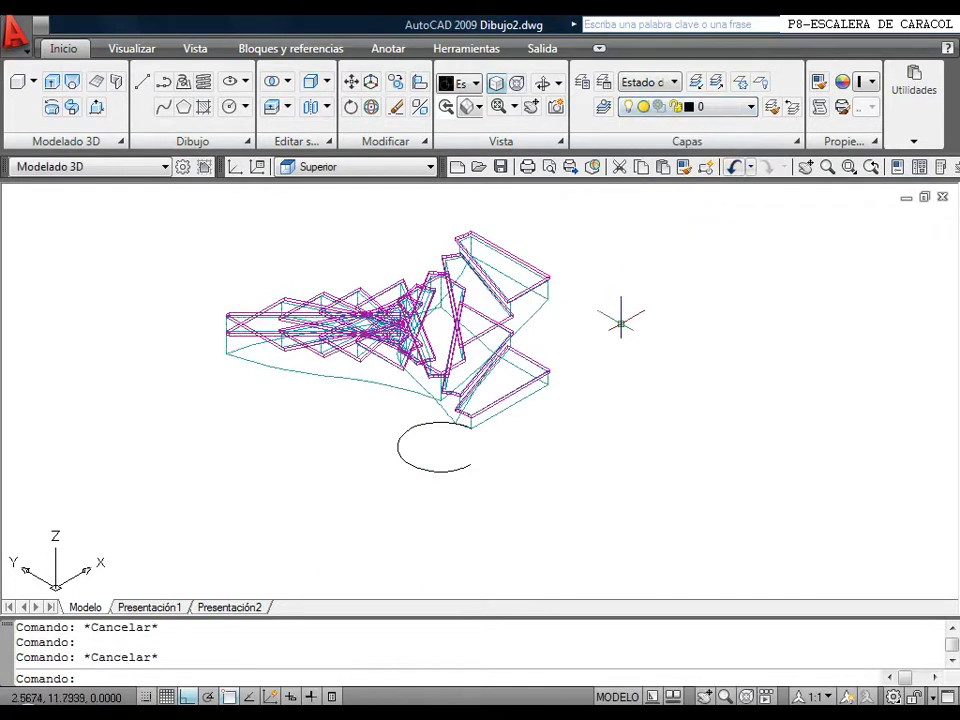
Erase the leftover arc below the square stair and thaw the 3D-Baranda, 3D-Barrotes and 3D-Pasamanos layers.
left_click(432, 470)
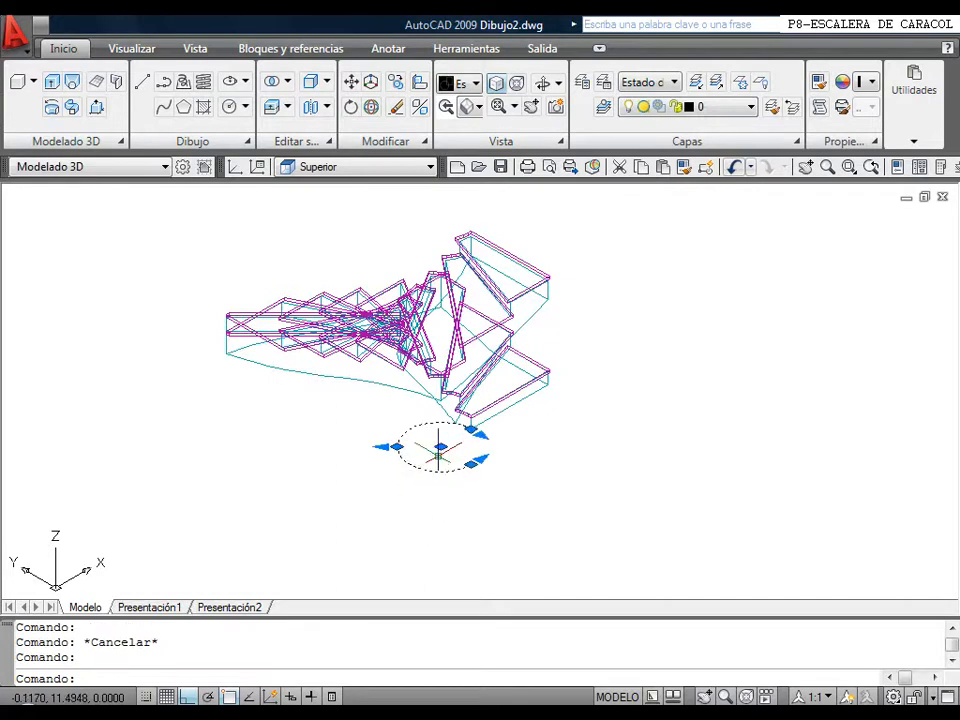
key("Delete")
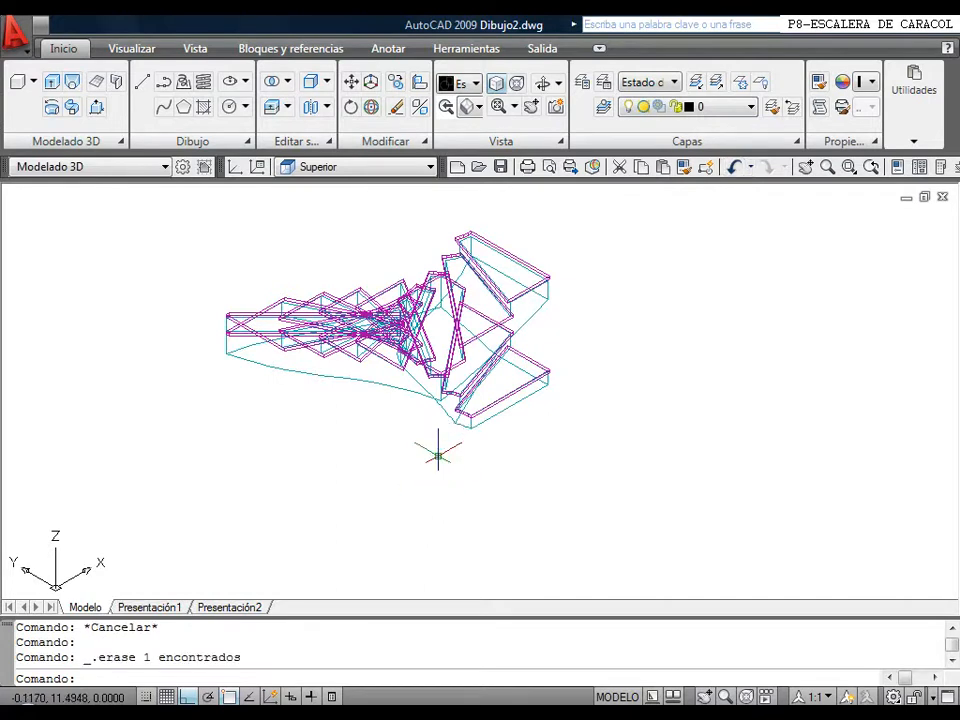
left_click(728, 107)
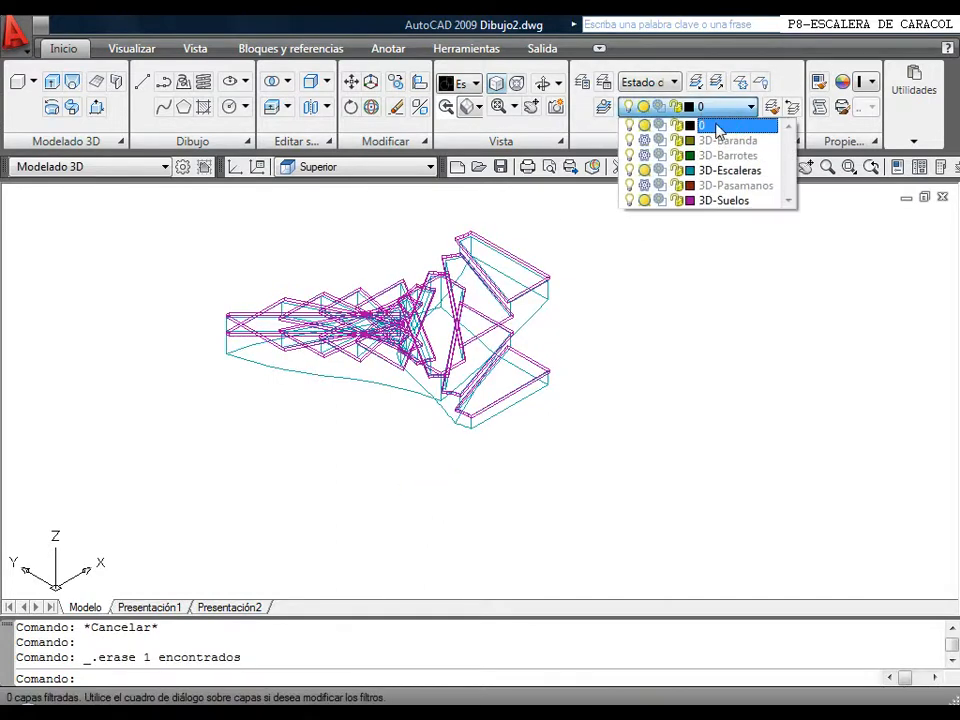
left_click(643, 140)
left_click(643, 155)
left_click(643, 185)
left_click(632, 313)
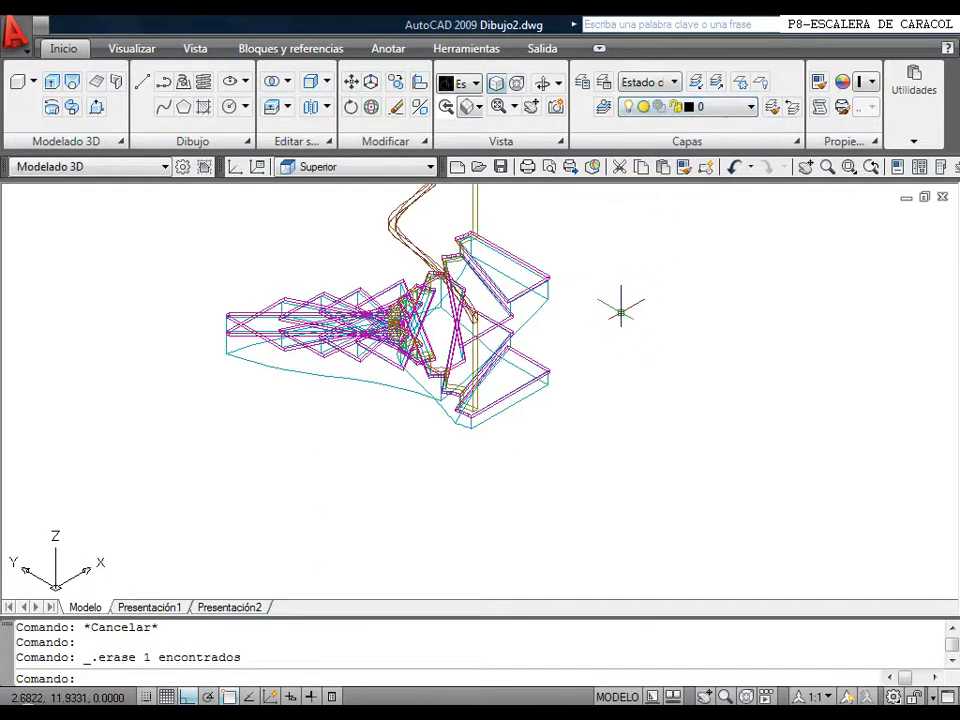
Apply the Conceptual visual style, orbit around the square-plan stair, and show both stairs together at drawing extents.
left_click(466, 89)
left_click(527, 190)
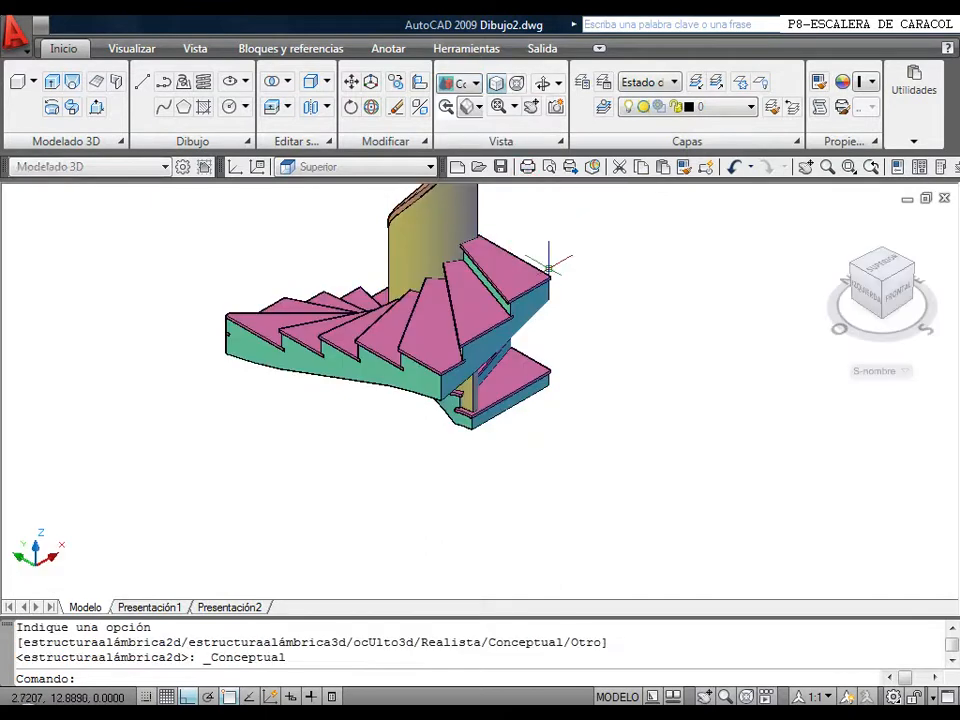
left_click(541, 84)
mouse_move(544, 259)
left_mouse_down()
mouse_move(564, 309)
mouse_move(608, 344)
mouse_move(626, 343)
mouse_move(649, 313)
mouse_move(662, 268)
mouse_move(697, 268)
mouse_move(662, 396)
mouse_move(709, 401)
mouse_move(812, 448)
mouse_move(820, 482)
mouse_move(810, 452)
left_mouse_up()
left_click_drag(598, 417, 505, 337)
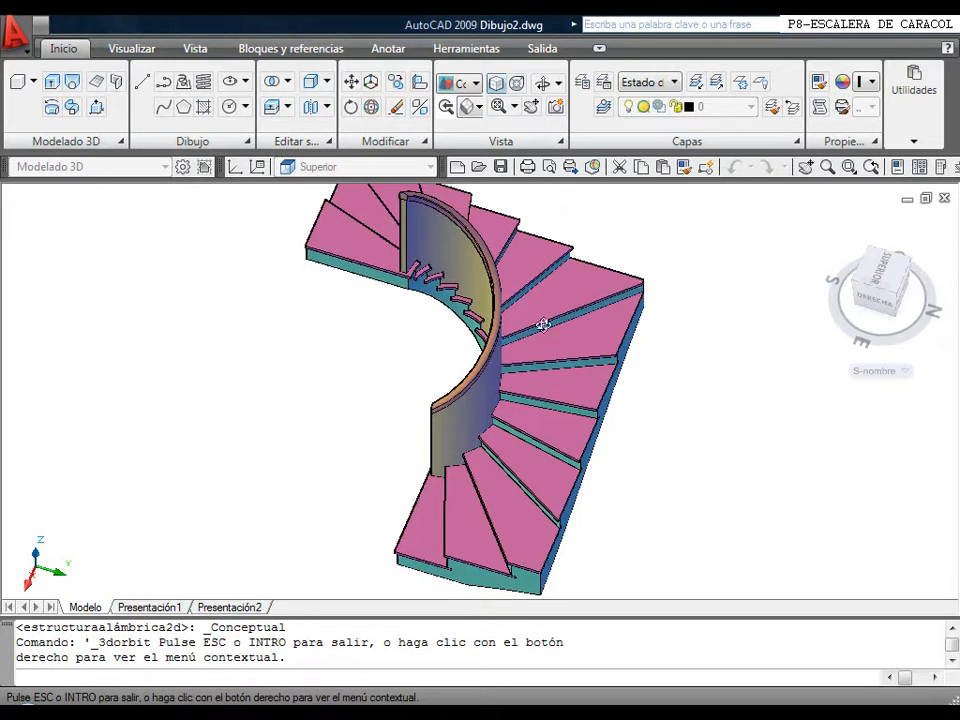
mouse_move(654, 317)
left_mouse_down()
mouse_move(686, 334)
mouse_move(649, 309)
left_mouse_up()
right_click(650, 308)
left_click(688, 318)
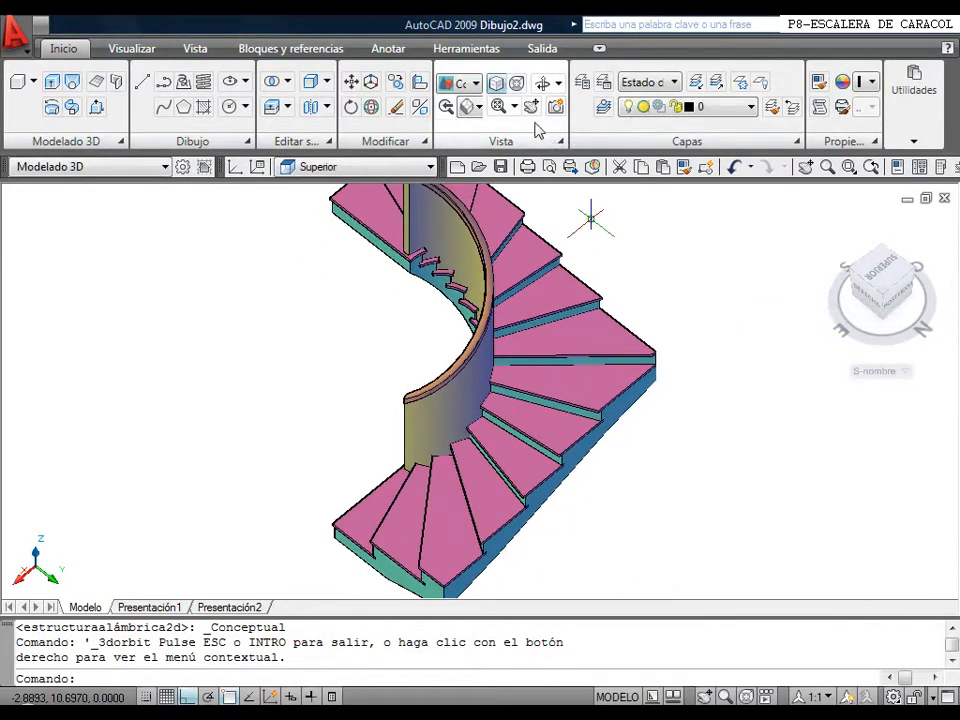
middle_click(322, 313)
middle_click(322, 313)
middle_click_drag(414, 351, 417, 335)
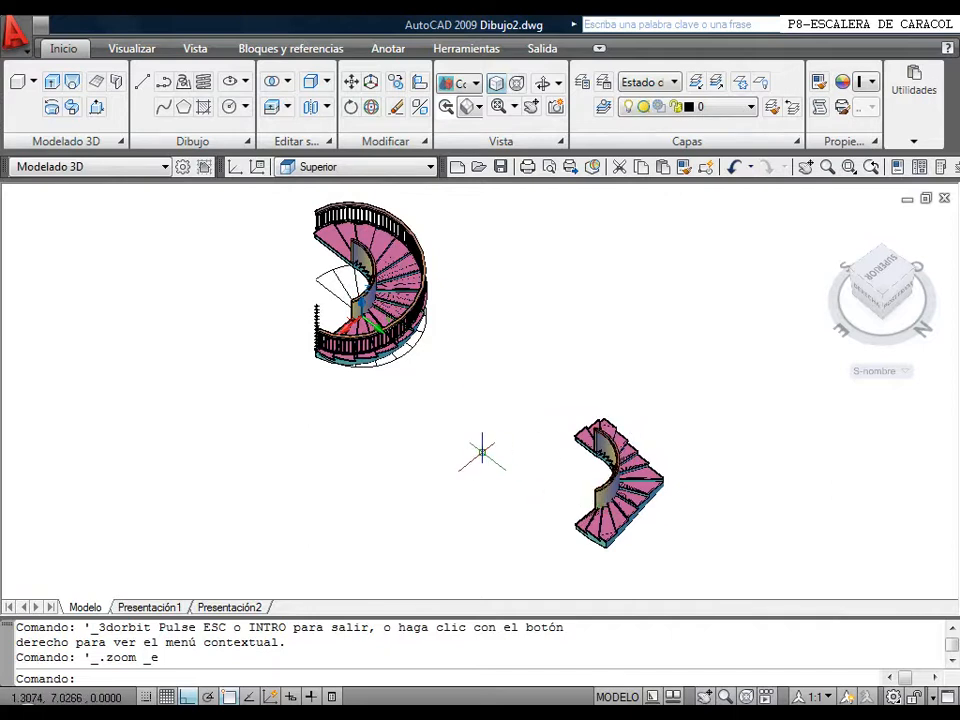
Save the drawing to the Escritorio folder, naming the file 2D-P8- followed by the author's surnames and initial.
left_click(14, 32)
left_click(40, 82)
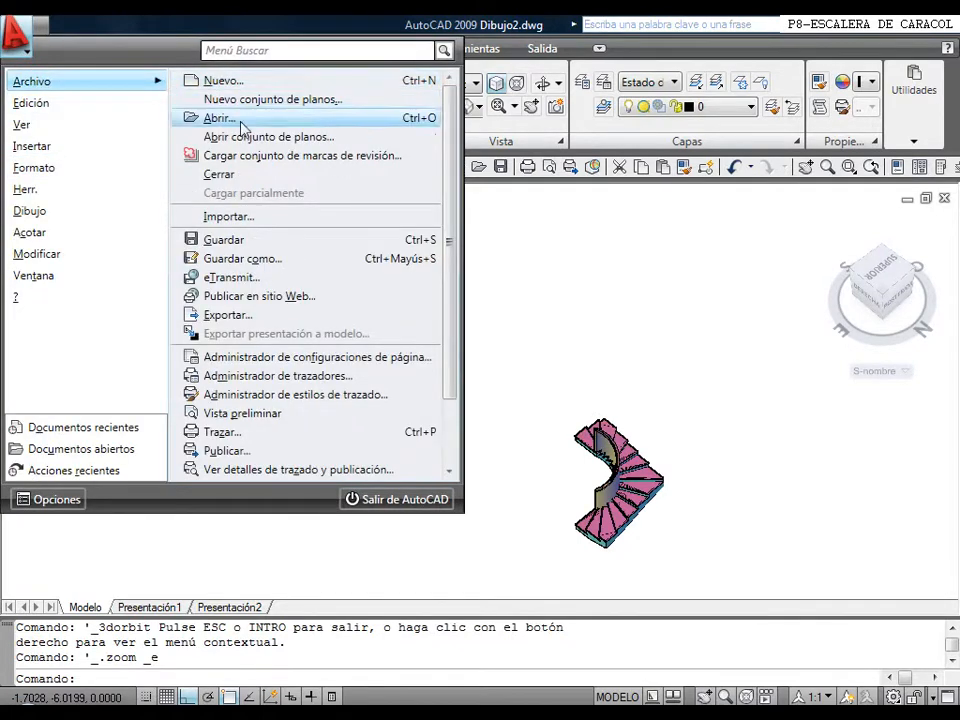
left_click(266, 258)
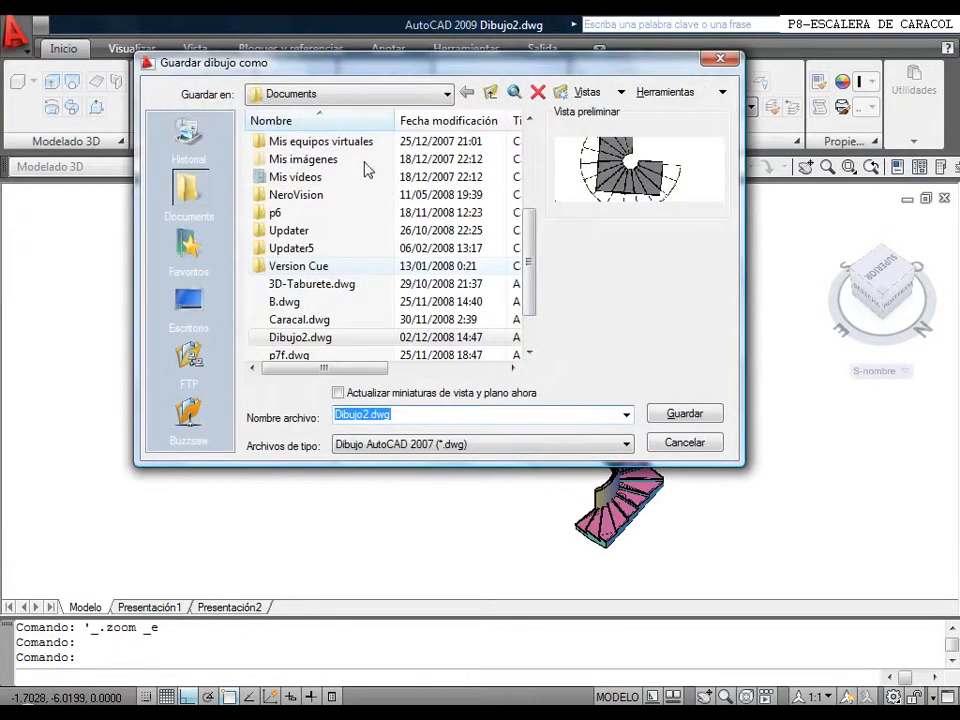
left_click(192, 307)
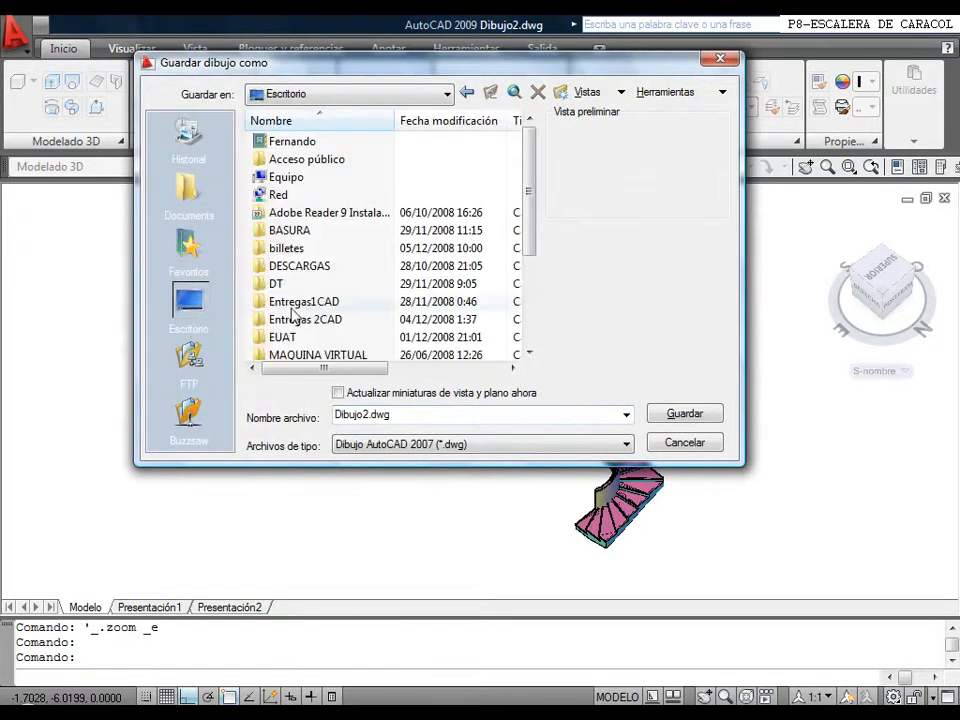
left_click_drag(391, 414, 315, 423)
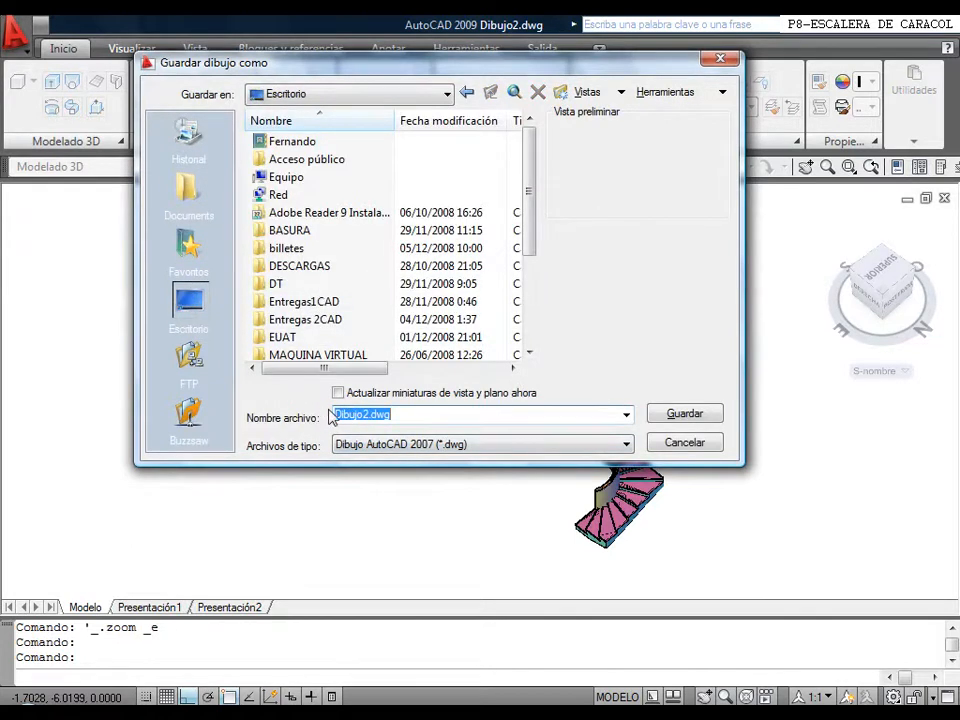
type("2")
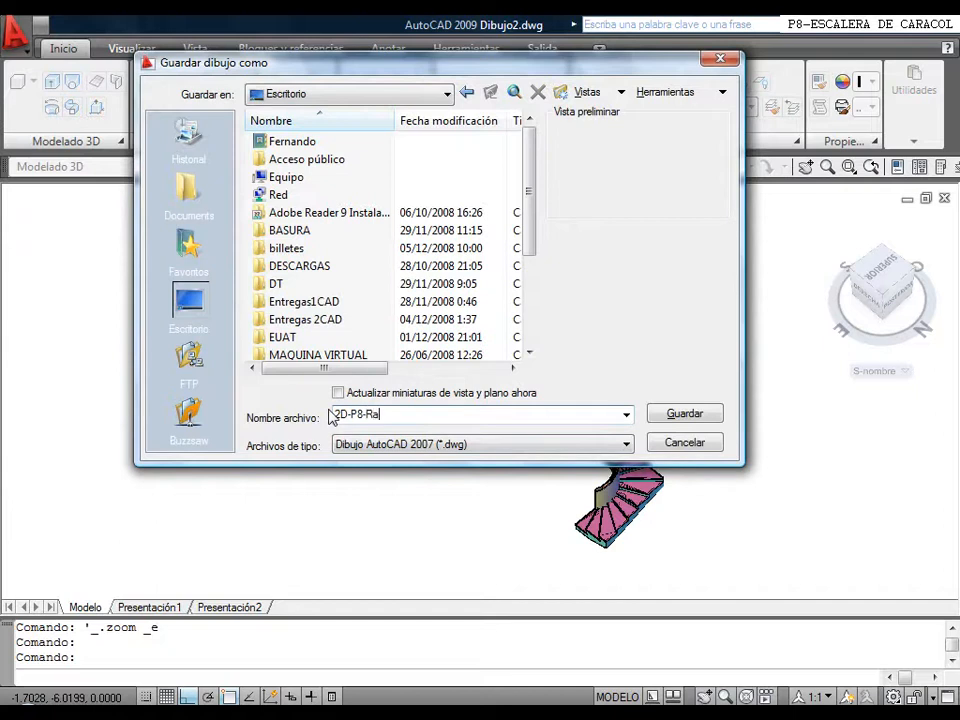
key("BackSpace")
key("Caps_Lock")
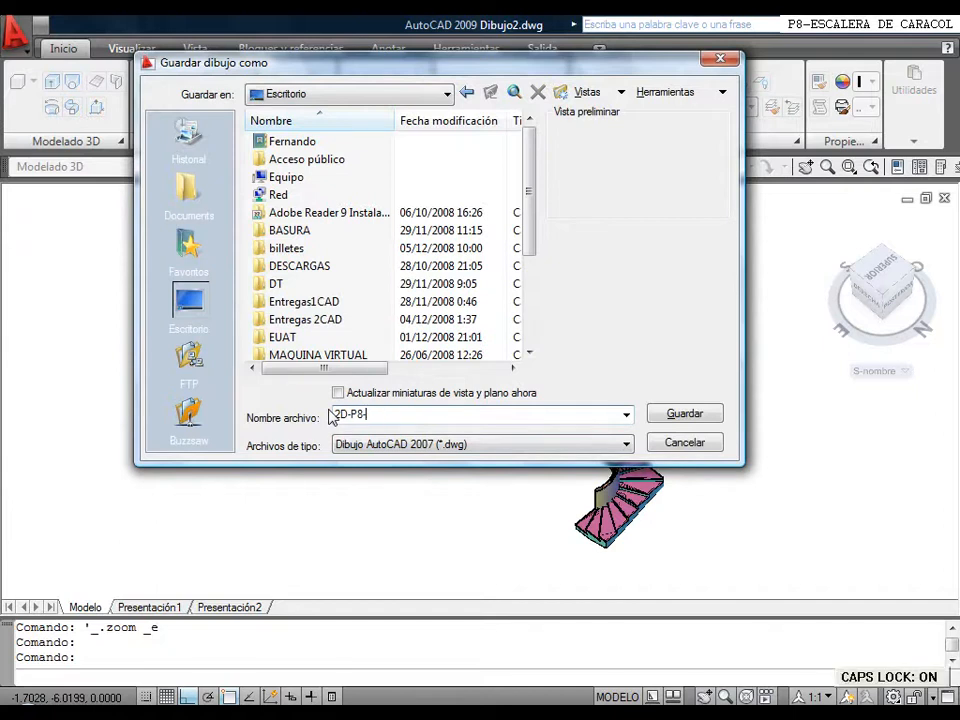
type("RAMOS_VICIANA,F")
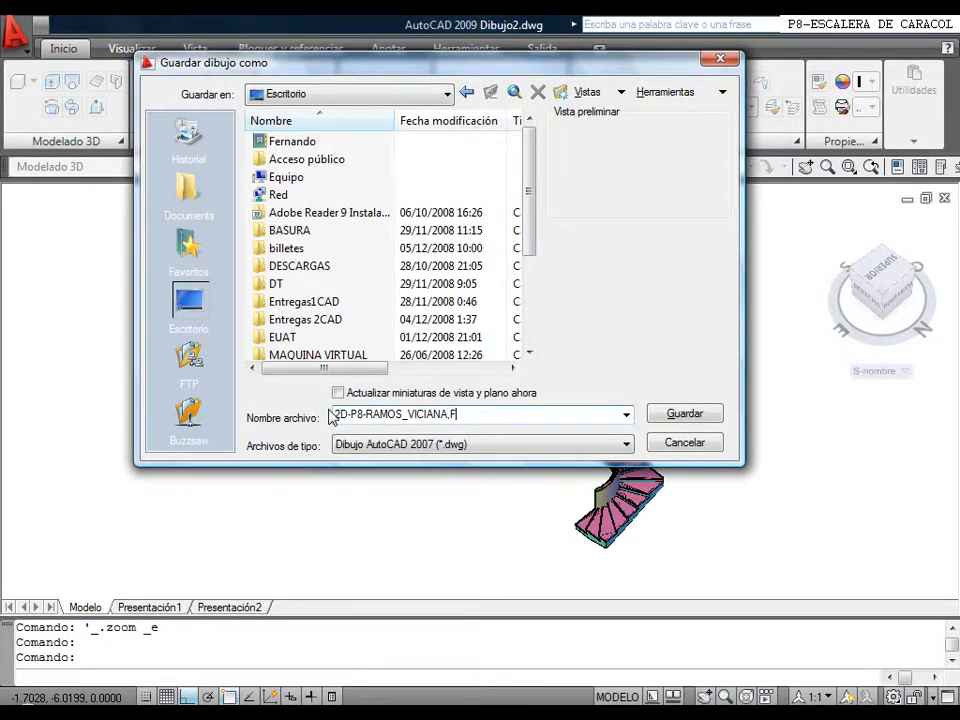
left_click(700, 414)
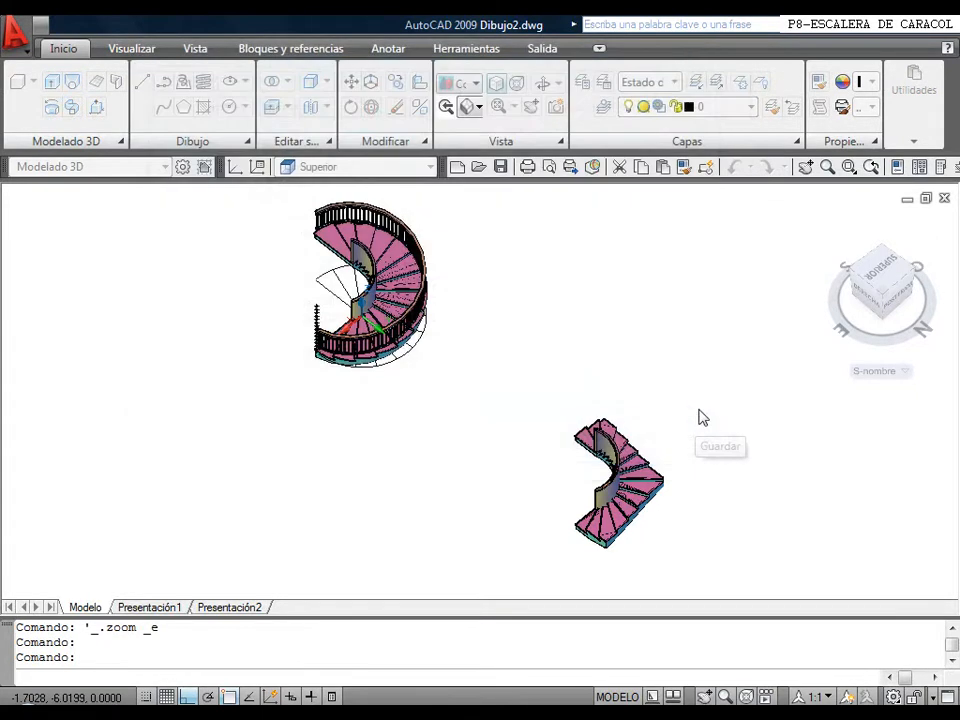